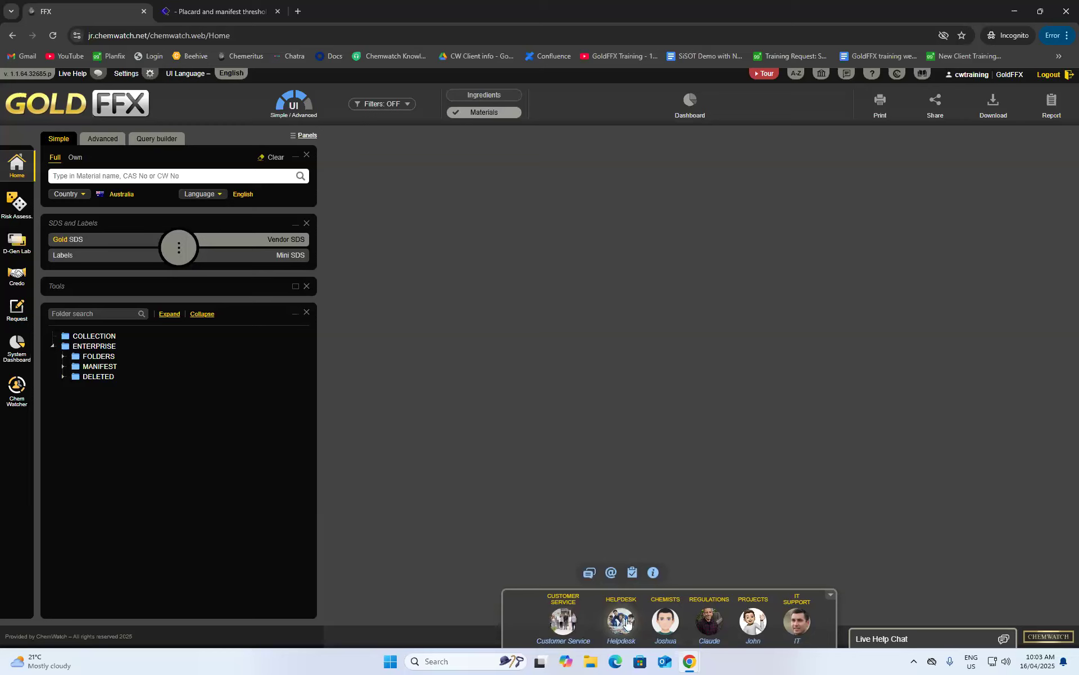
- Check the Customer Service team's details, close them, and collapse the Chemwatch Entourage panel
left_click(570, 621)
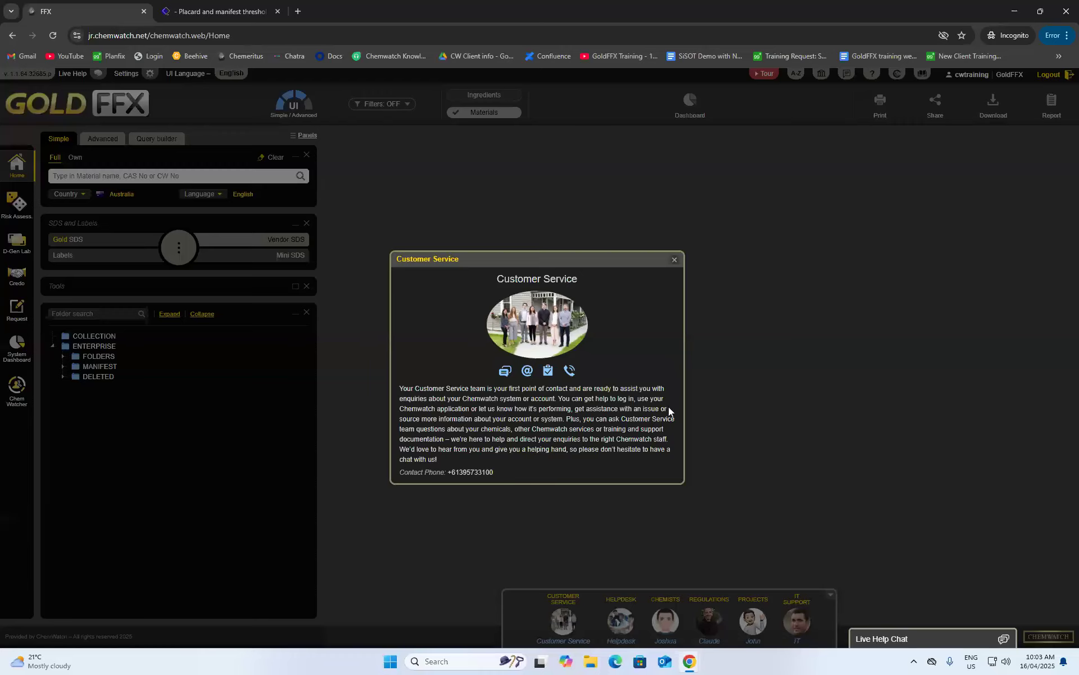
left_click(675, 260)
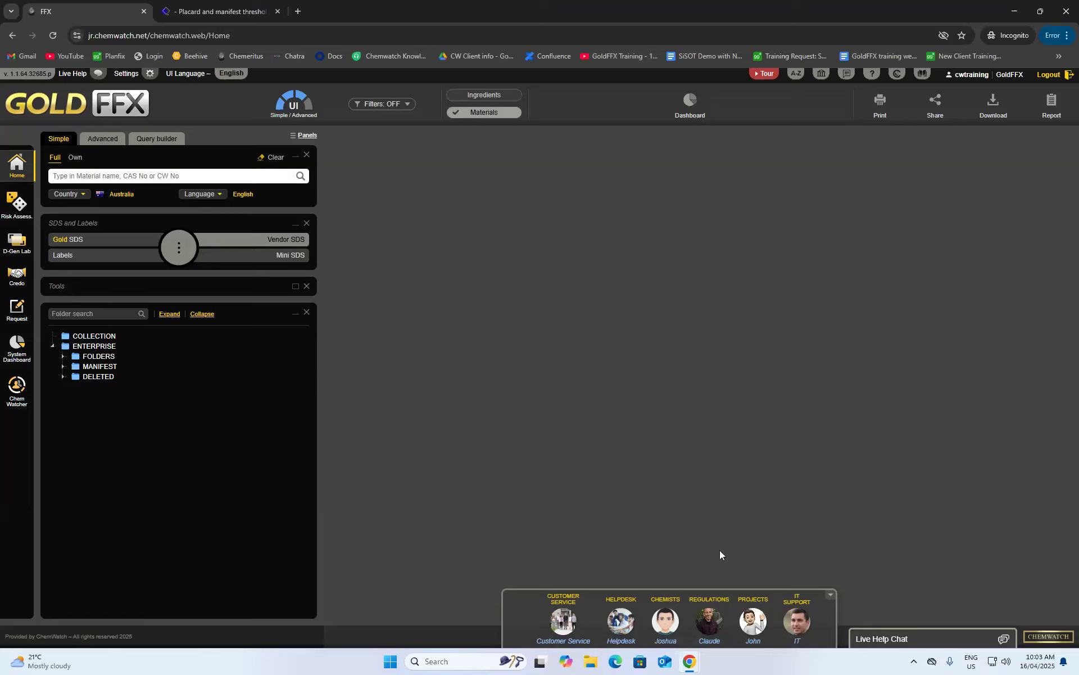
left_click(831, 595)
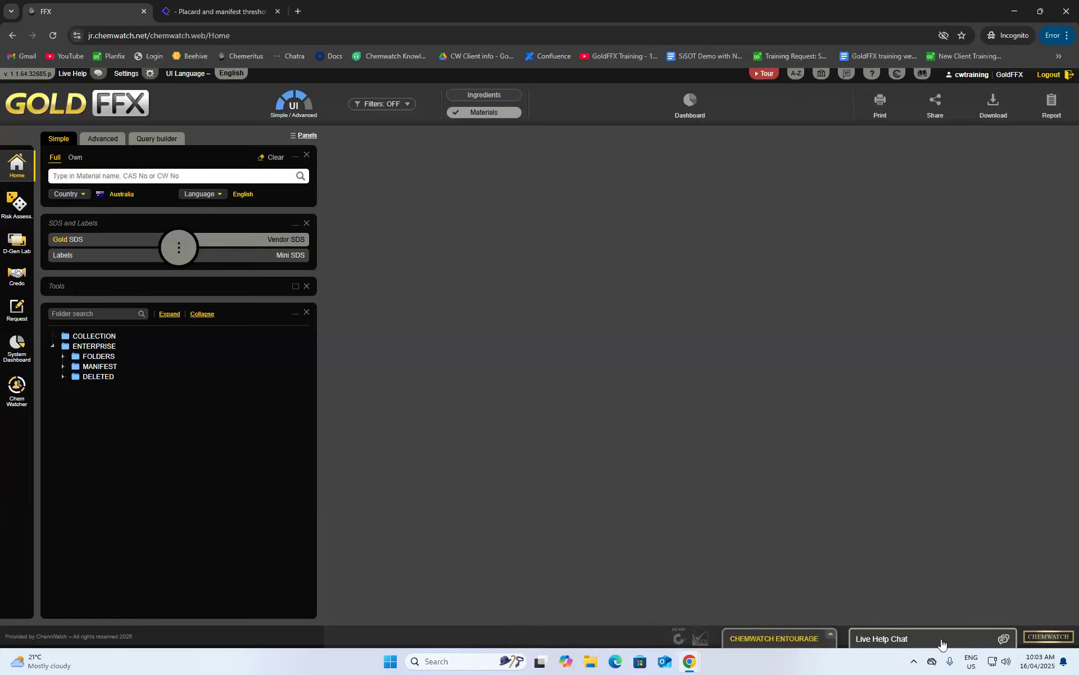
- Open Live Help Chat, answer Yes, pick Other as product type, and accept the colleague transfer
left_click(909, 635)
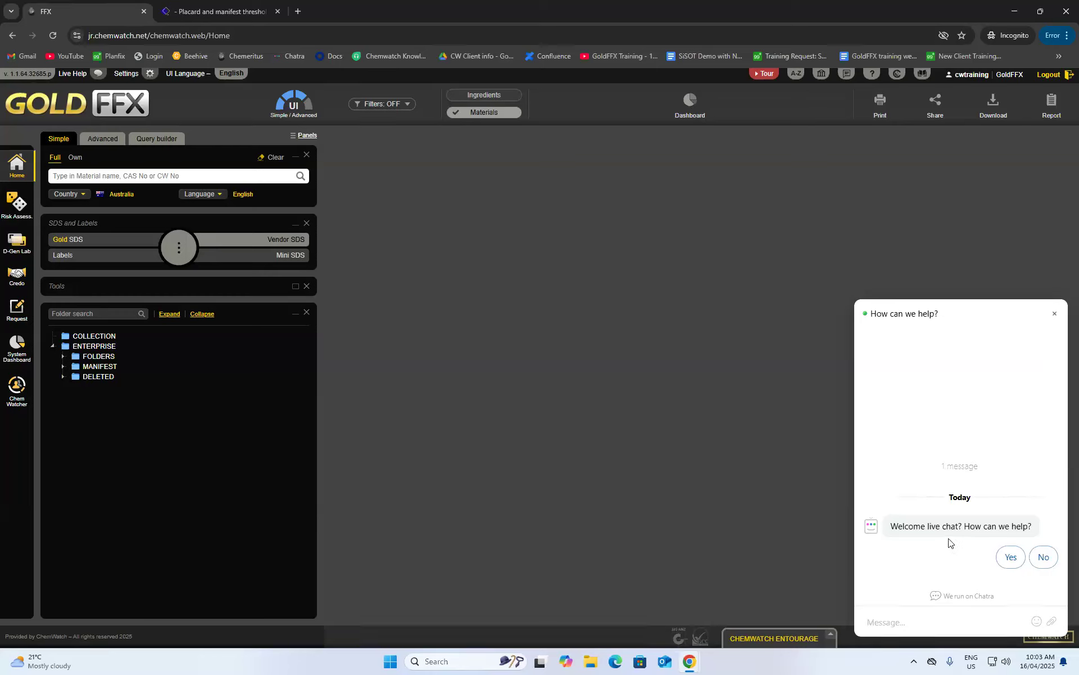
left_click(1009, 558)
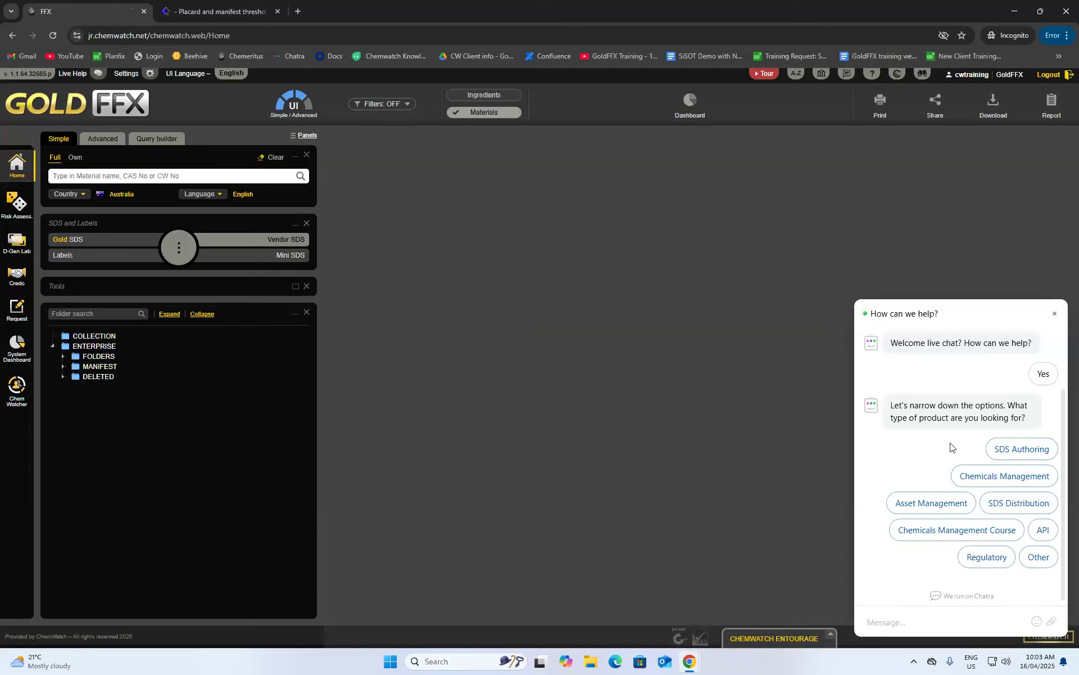
left_click(1034, 559)
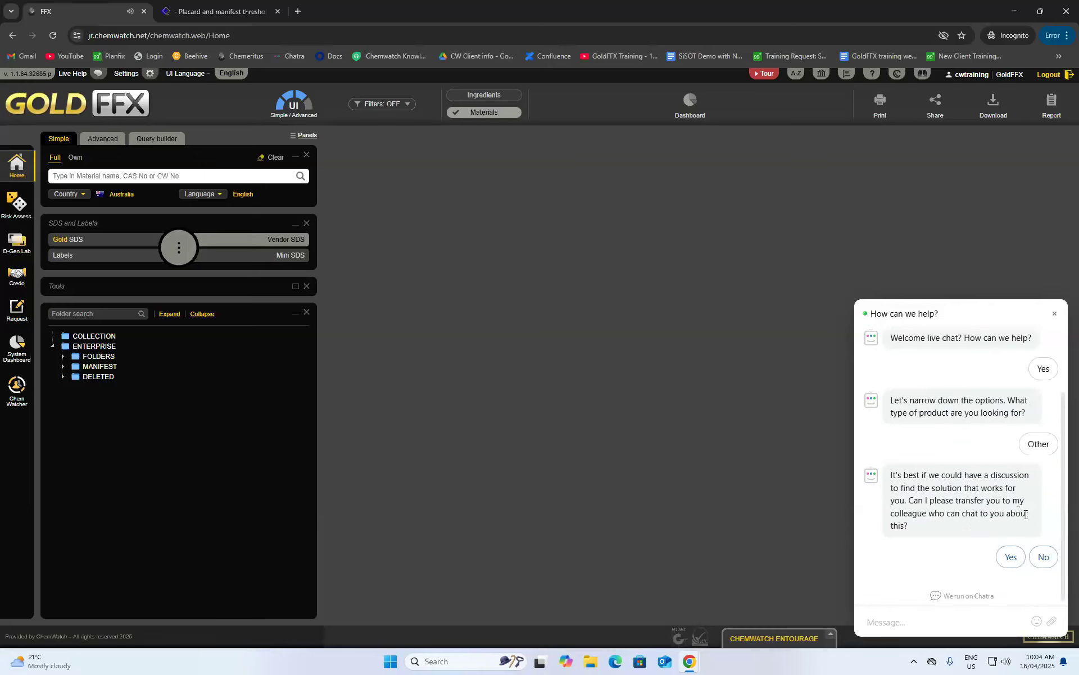
left_click(1010, 558)
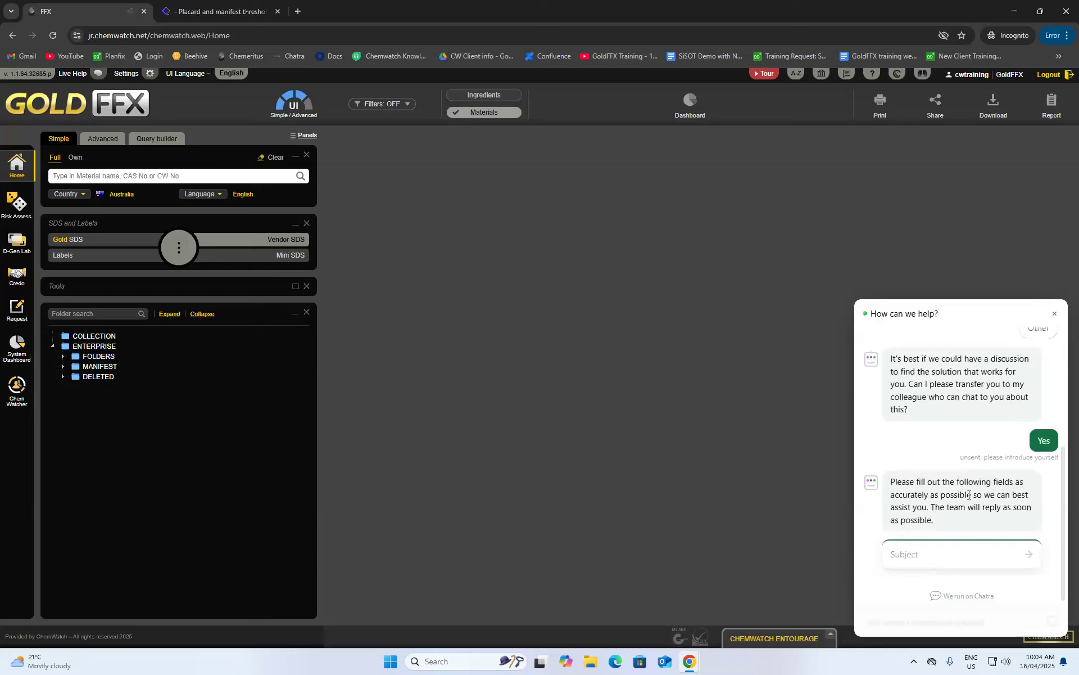
left_click(968, 560)
- Submit the subject 'training' and the contact's name in the chat form
left_click(933, 547)
type("training")
left_click(1028, 554)
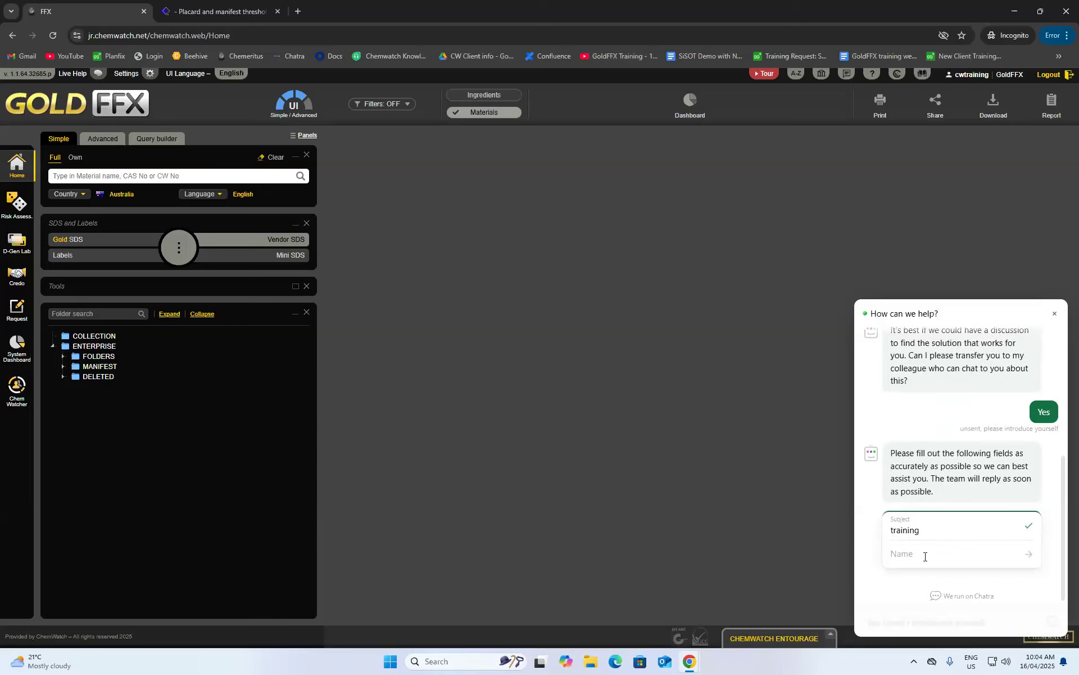
type("CW")
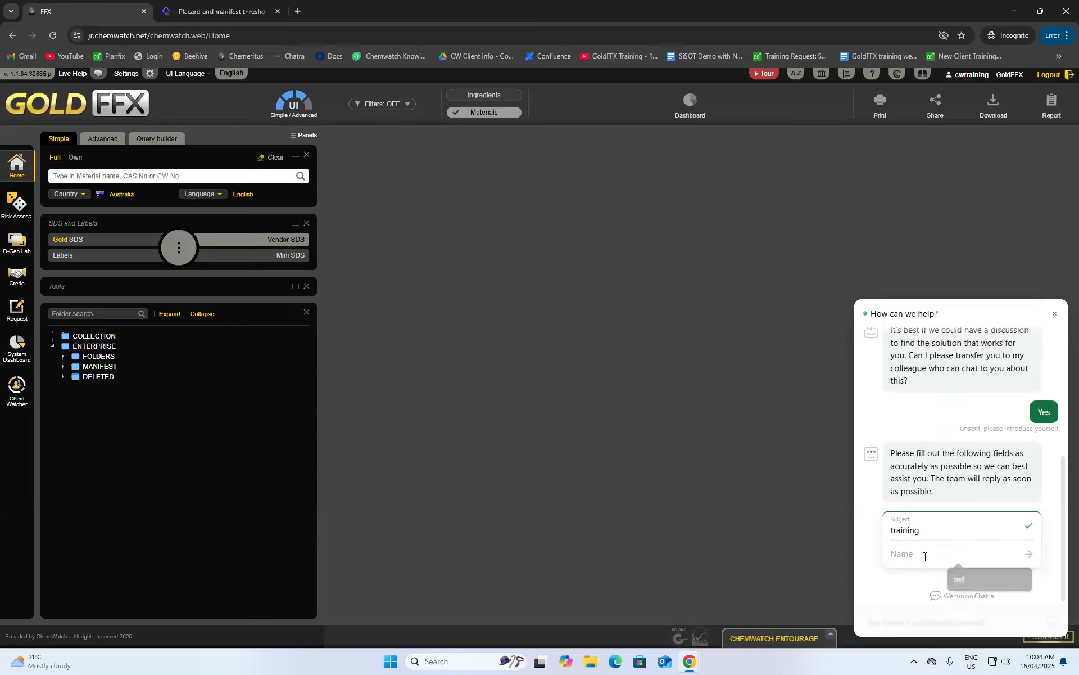
type(" tr")
key("BackSpace")
type("trainer")
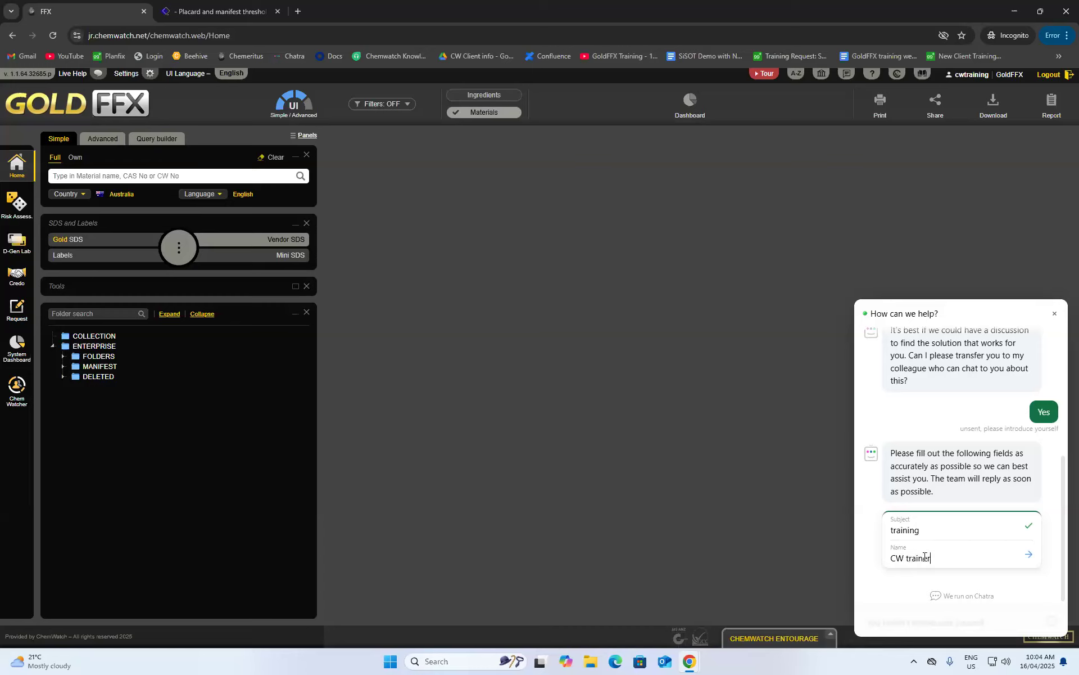
left_click(1028, 554)
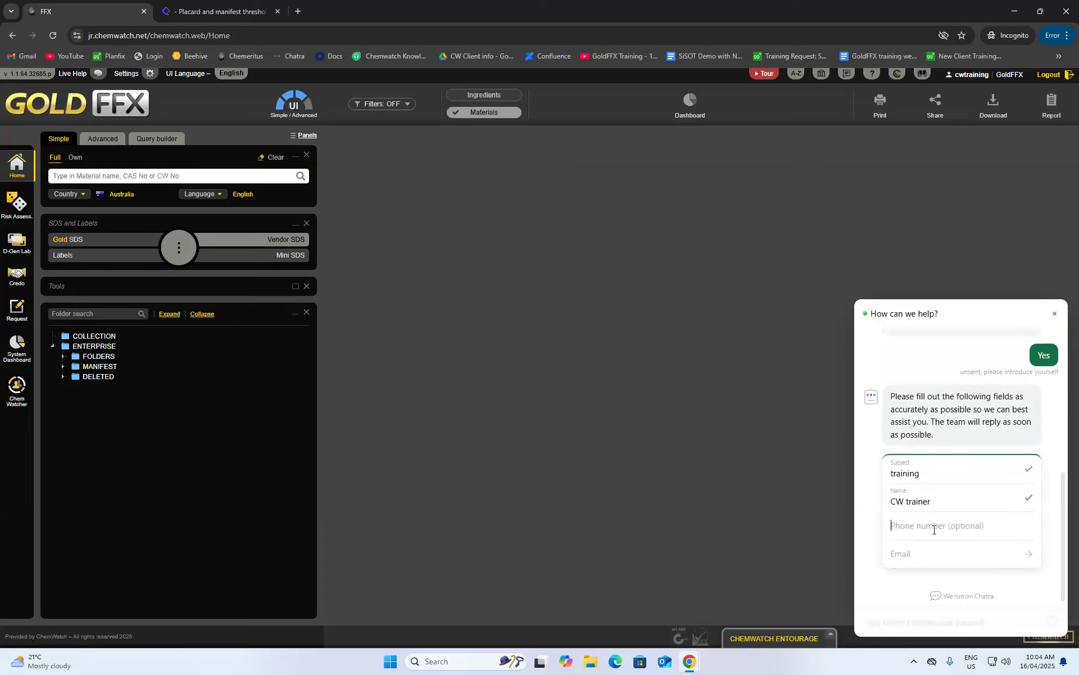
- Fill in and submit the contact's e-mail address in the chat form
left_click(929, 554)
left_click(920, 569)
left_click(921, 550)
left_click(1018, 556)
- Enter the login account in the chat form's login field, correcting typos
left_click(925, 558)
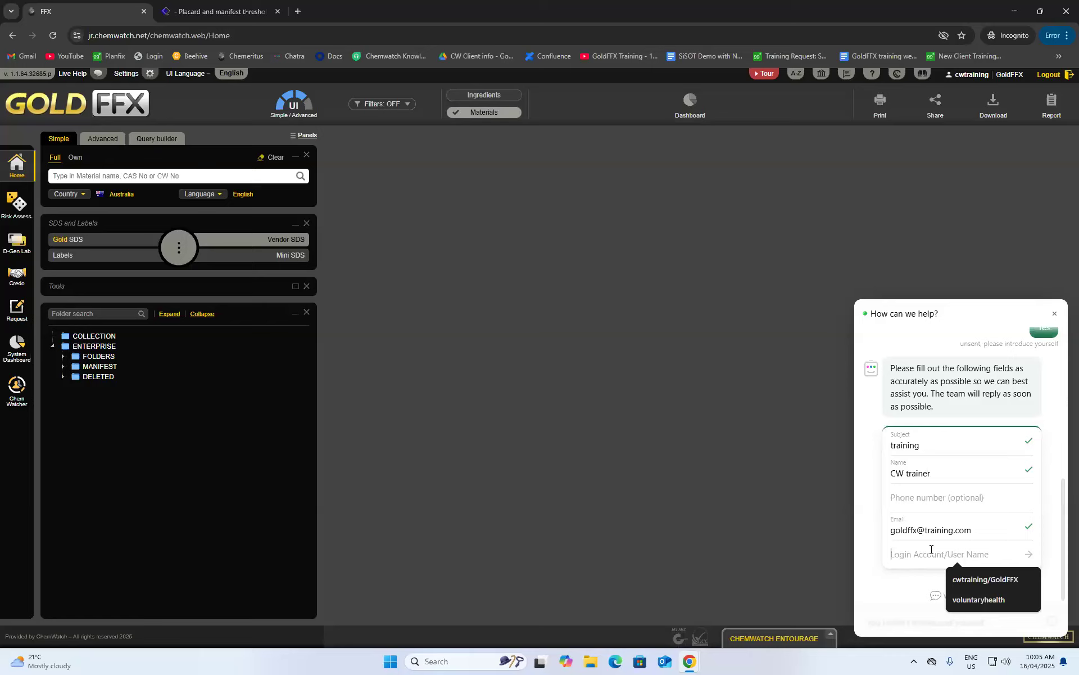
type("cwtra")
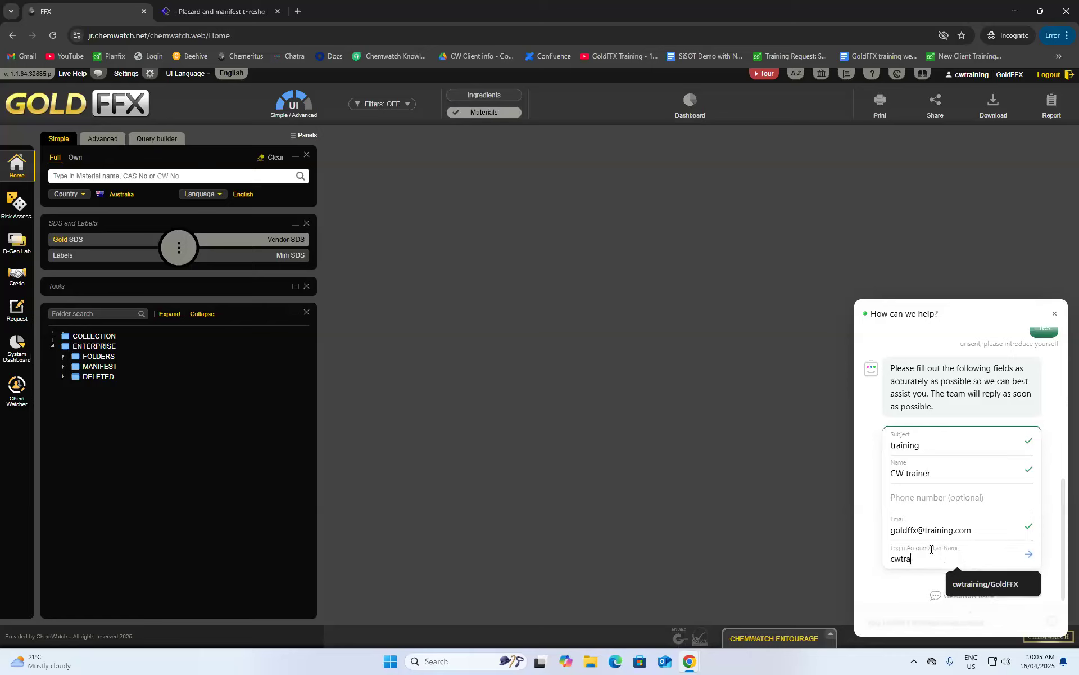
type("ining / gol")
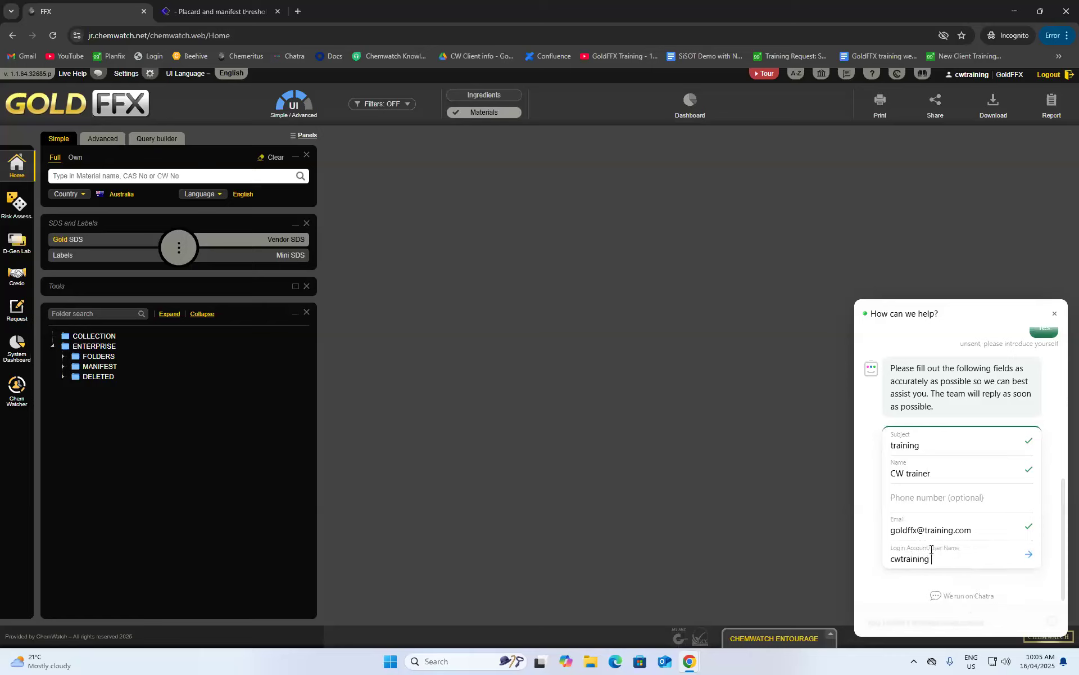
type("d fxx")
key("BackSpace")
key("BackSpace")
- Submit the contact form and send a 'Hi testing' greeting with a waving-hand emoji
type("fx")
left_click(1032, 557)
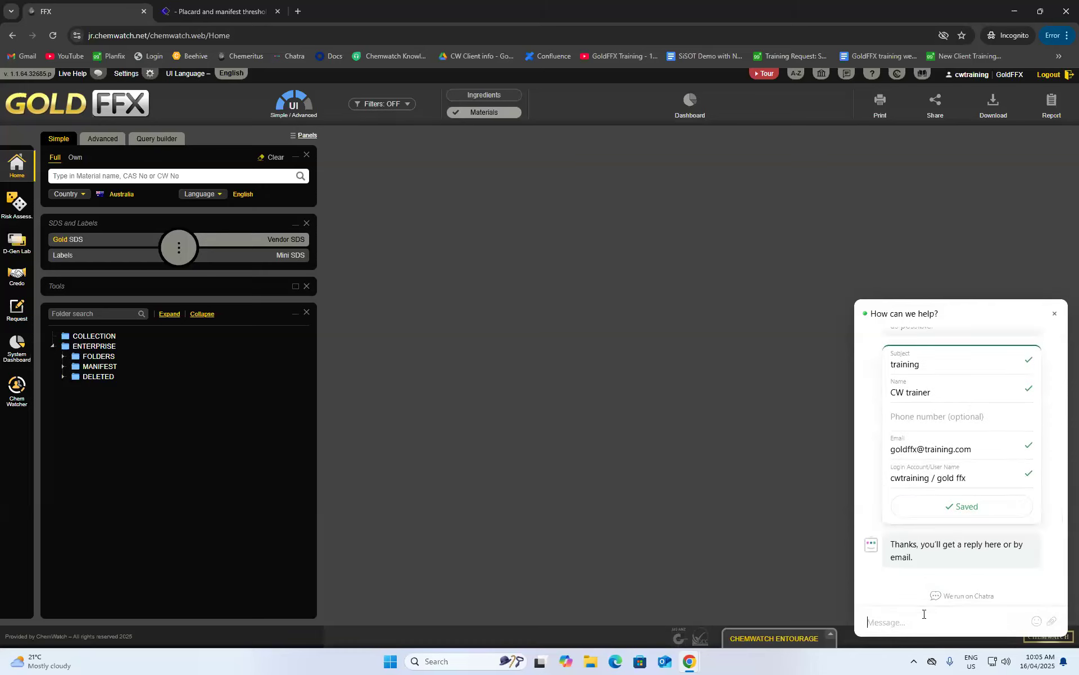
type("Hi testing")
left_click(1036, 620)
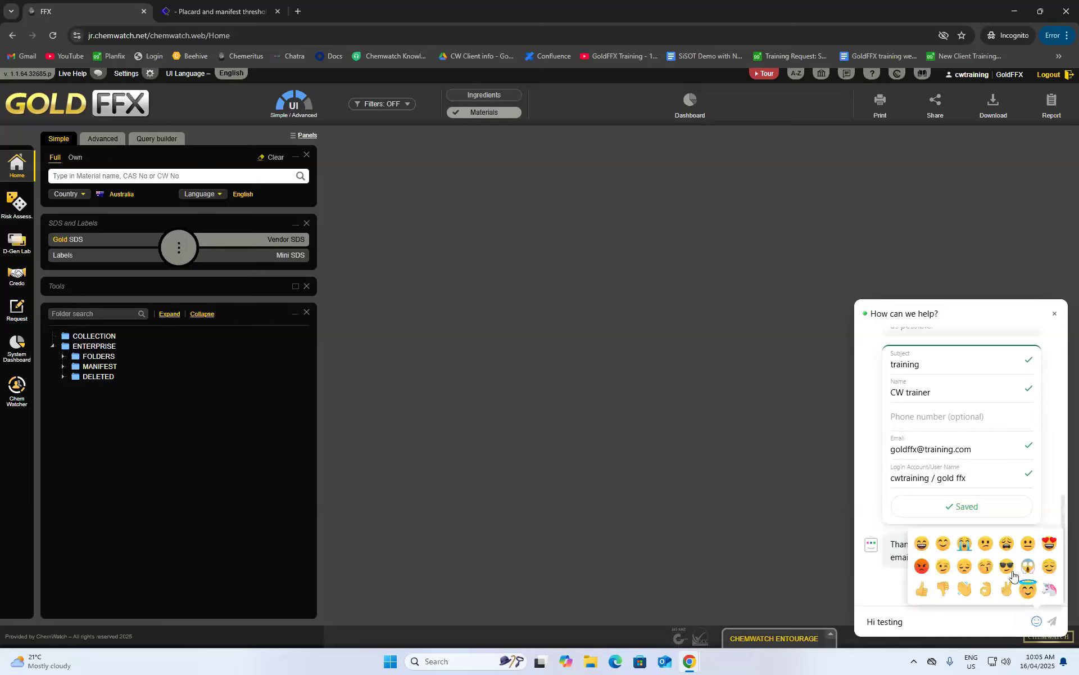
left_click(964, 588)
key("Return")
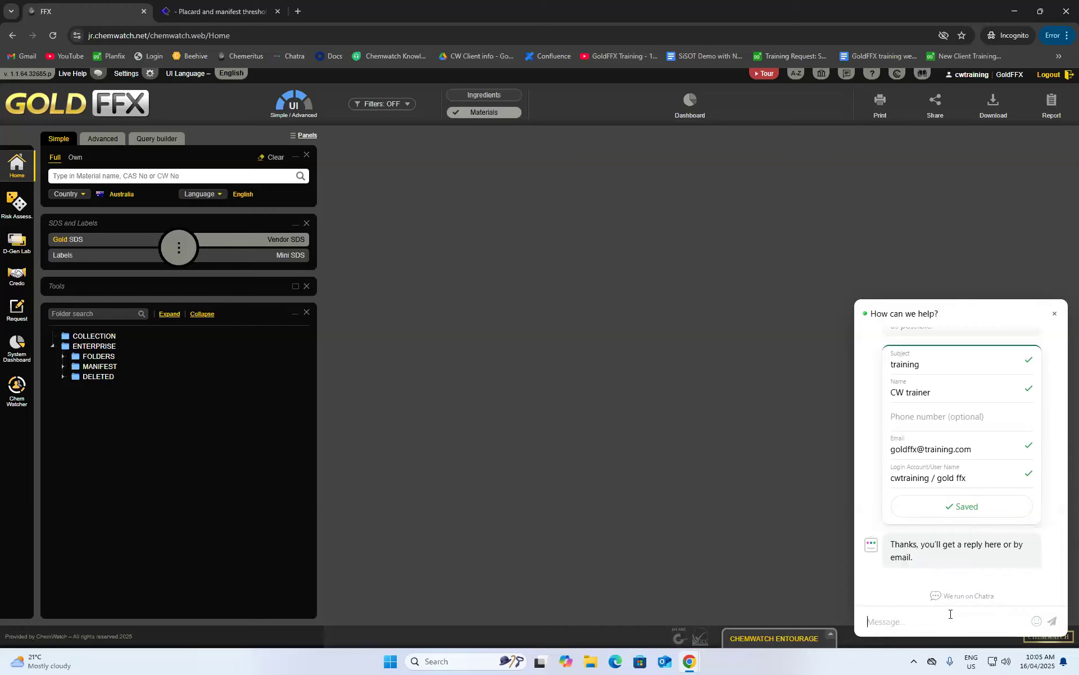
- Send 'thank you!' to the helpdesk officer, then close the chat window
scroll(957, 554, "up", 4)
scroll(958, 554, "down", 4)
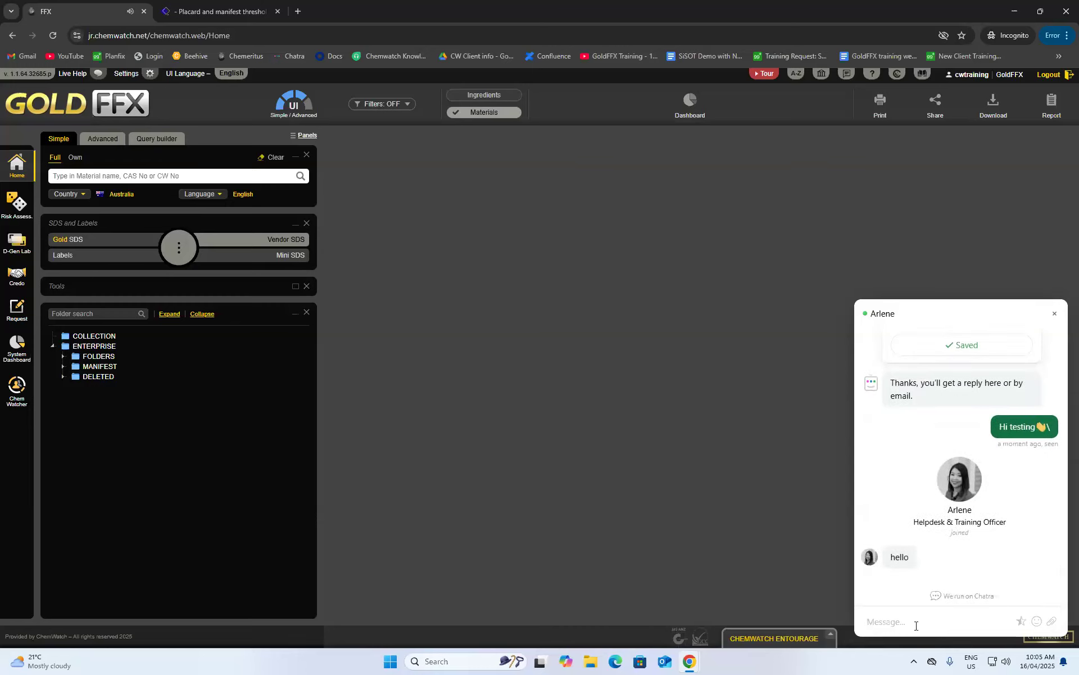
type("thank you!")
left_click(1053, 620)
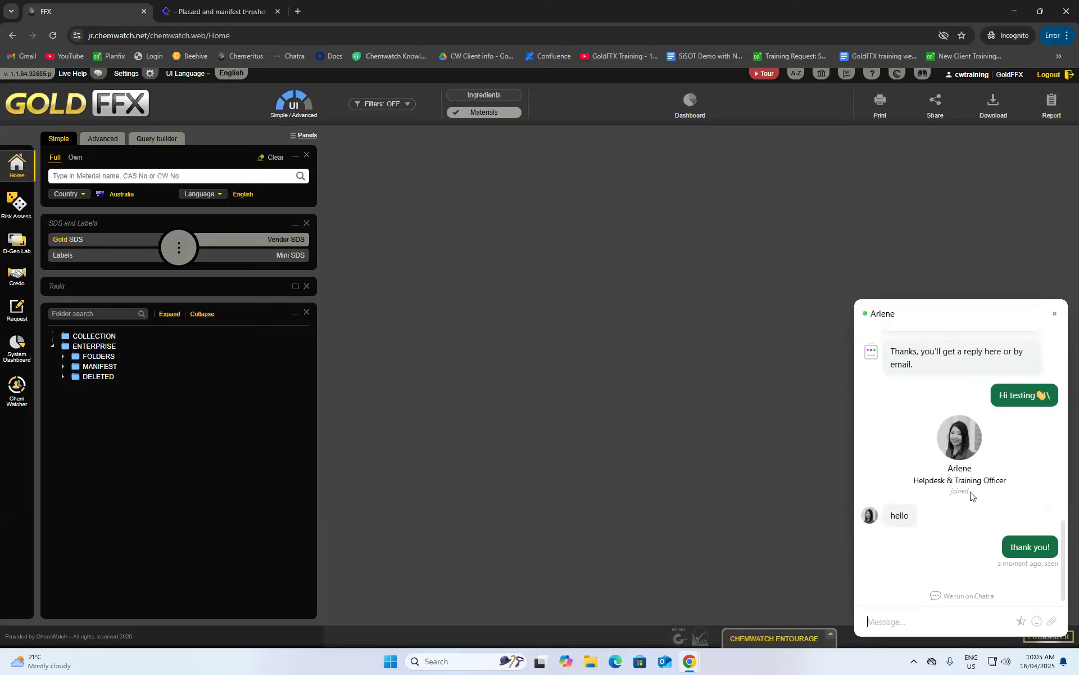
scroll(1002, 505, "up", 3)
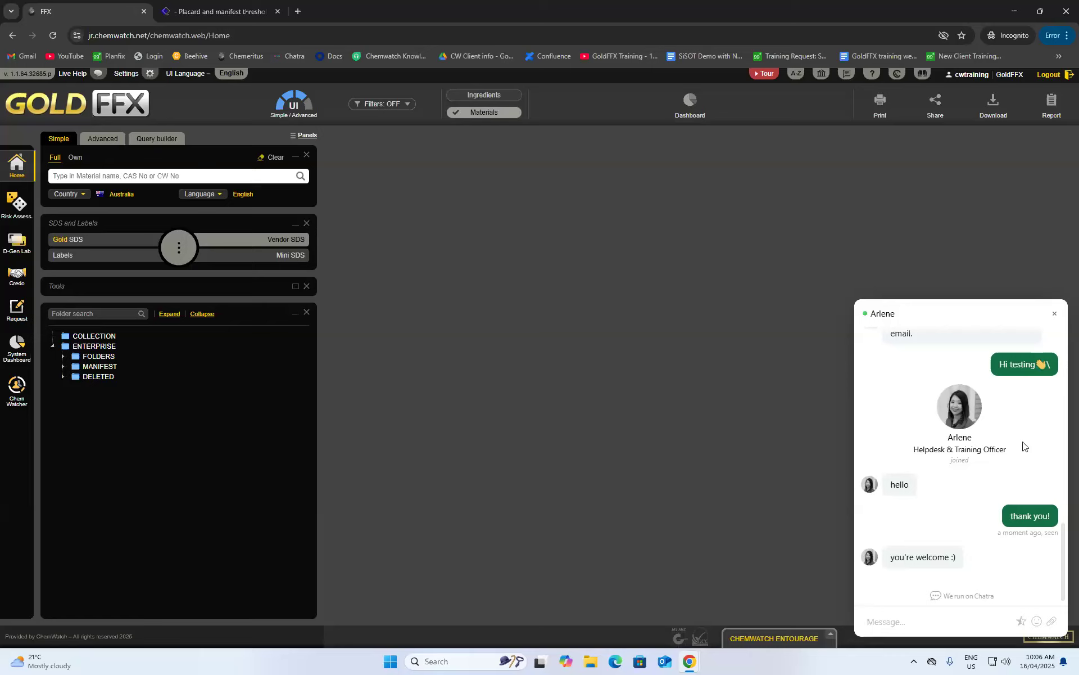
left_click(1056, 315)
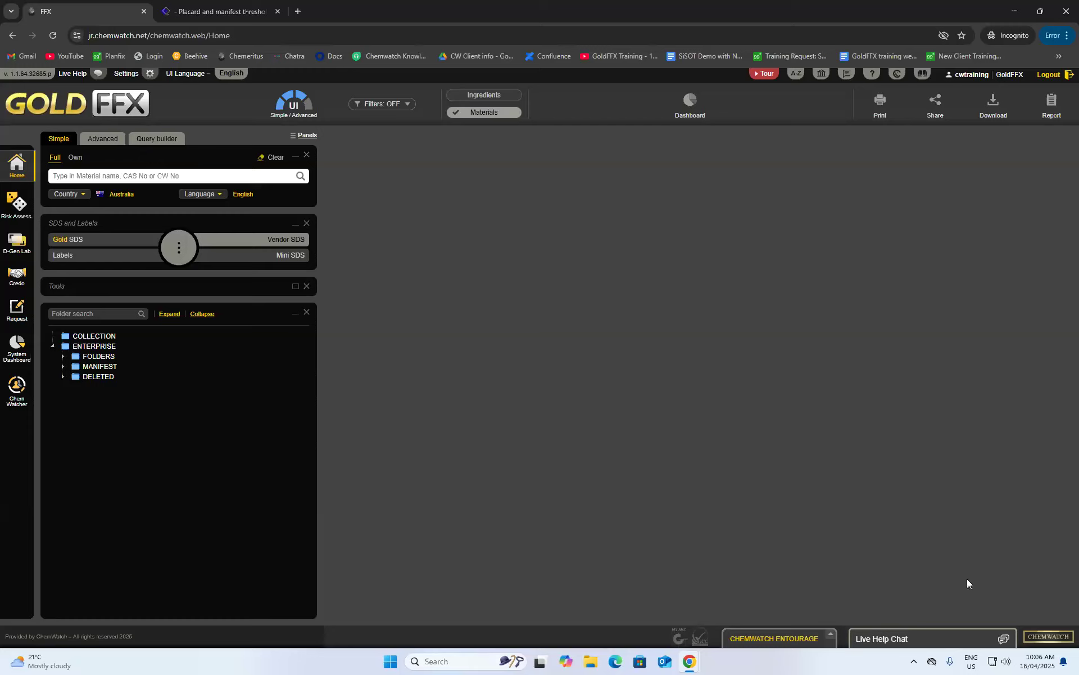
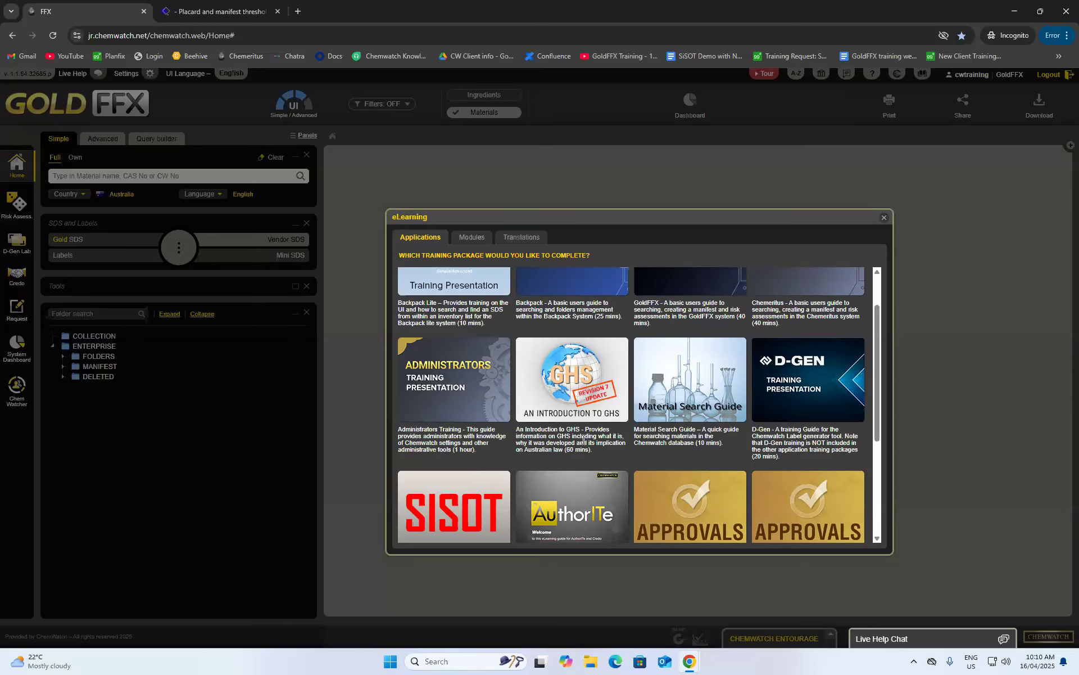
- Show the eLearning Modules catalogue listing UI & Main Toolbar, Materials Search and Risk Assessment
scroll(590, 436, "down", 1)
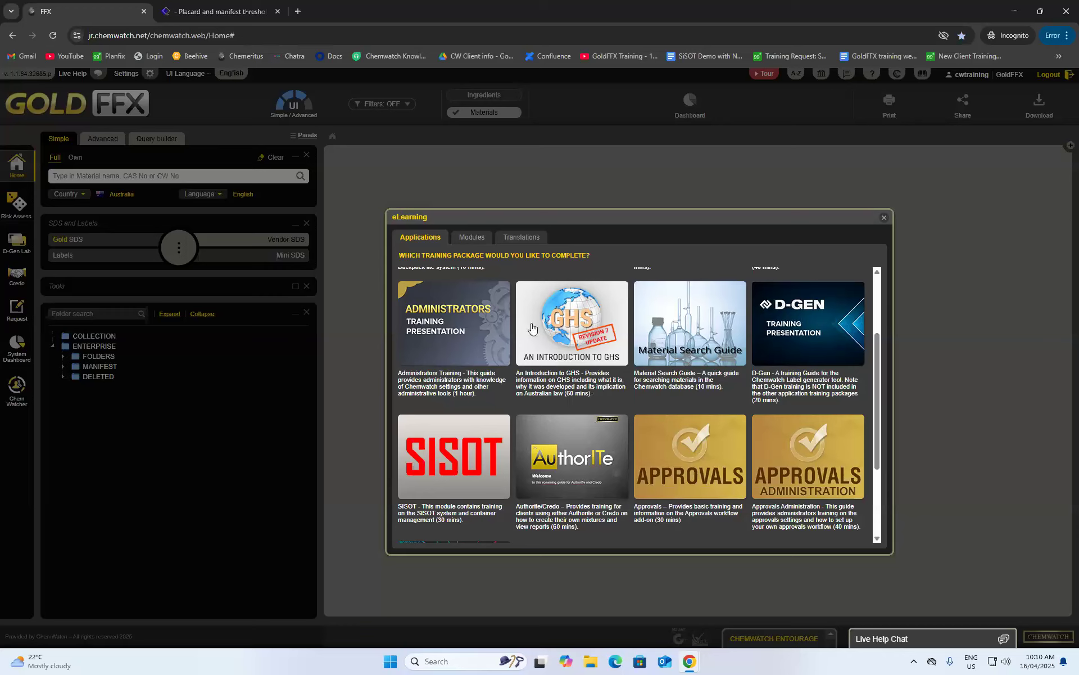
scroll(665, 428, "up", 3)
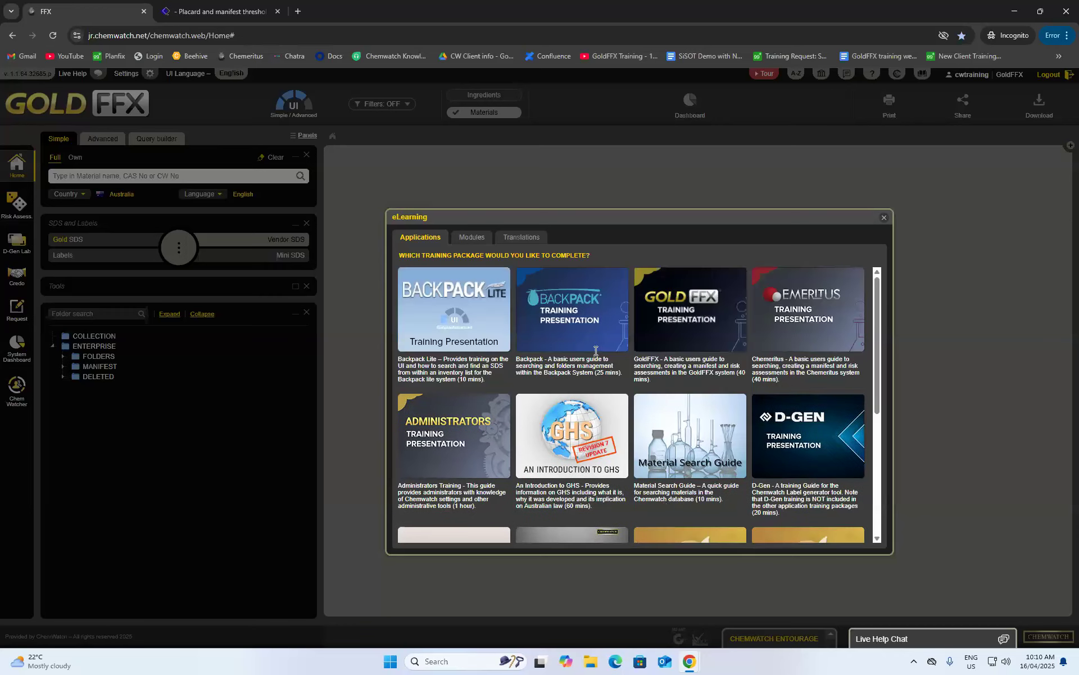
left_click(475, 236)
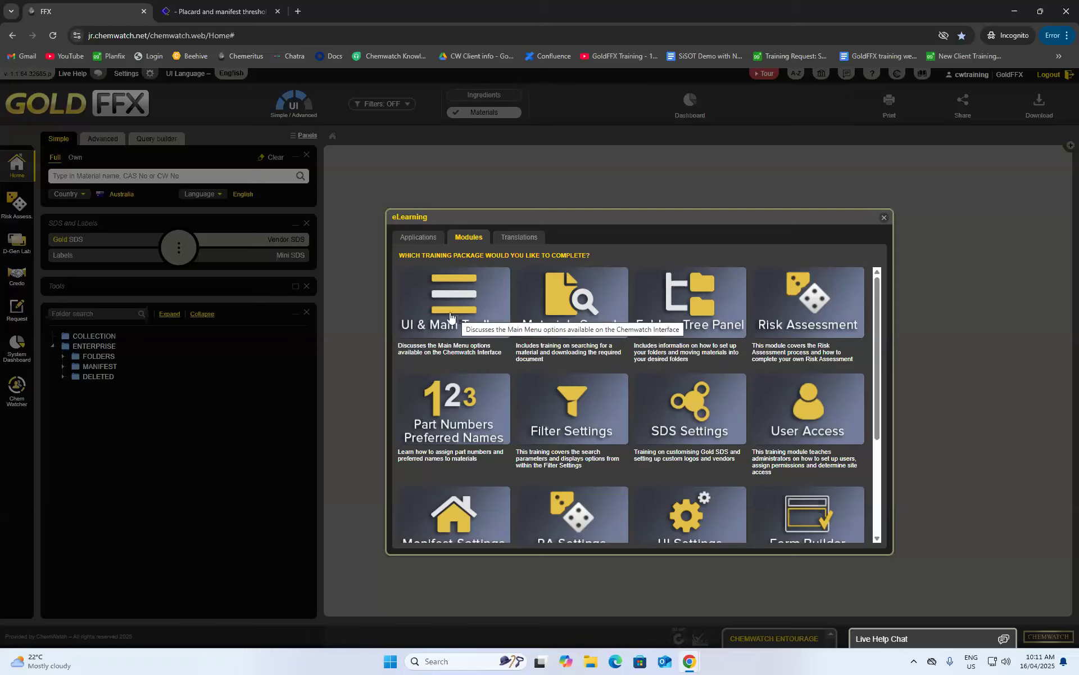
- Browse the module tiles, then view Translations offering the GoldFFX Training Presentation in Chinese
scroll(841, 326, "down", 1)
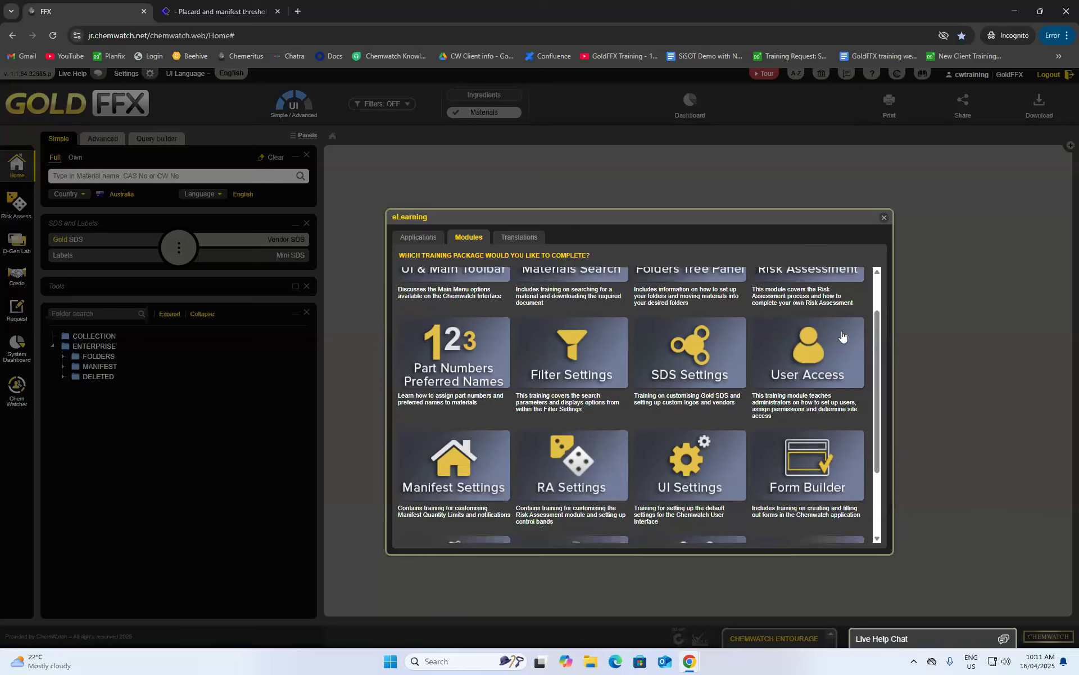
scroll(675, 501, "down", 1)
scroll(675, 502, "down", 1)
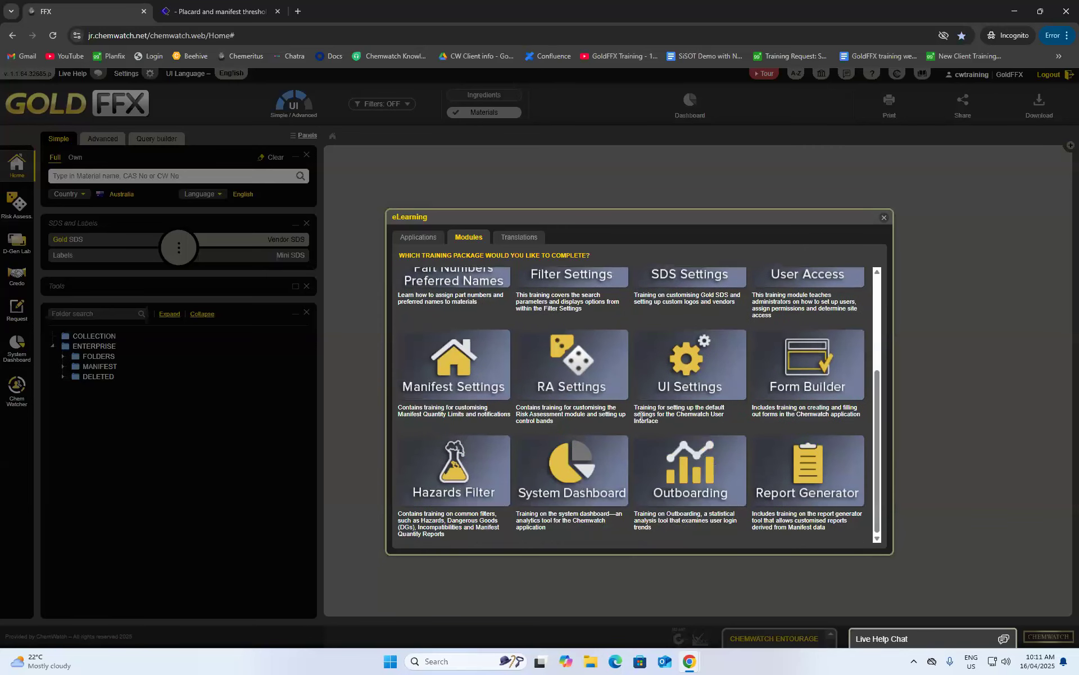
scroll(633, 423, "up", 1)
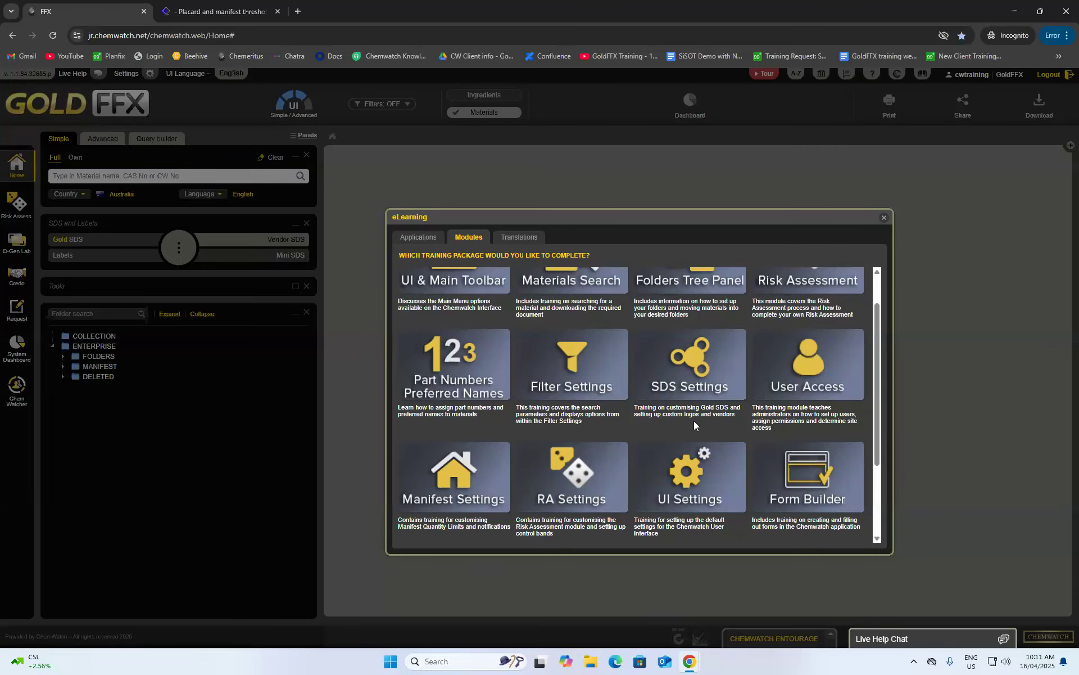
scroll(693, 417, "down", 2)
scroll(698, 430, "up", 2)
scroll(561, 303, "up", 1)
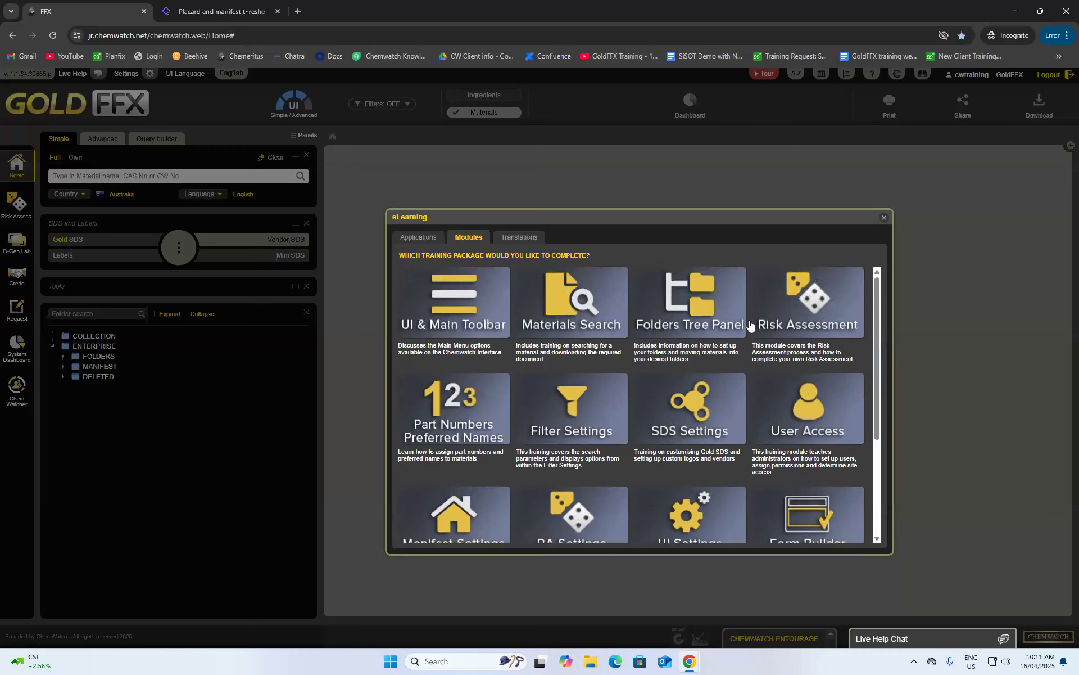
left_click(517, 237)
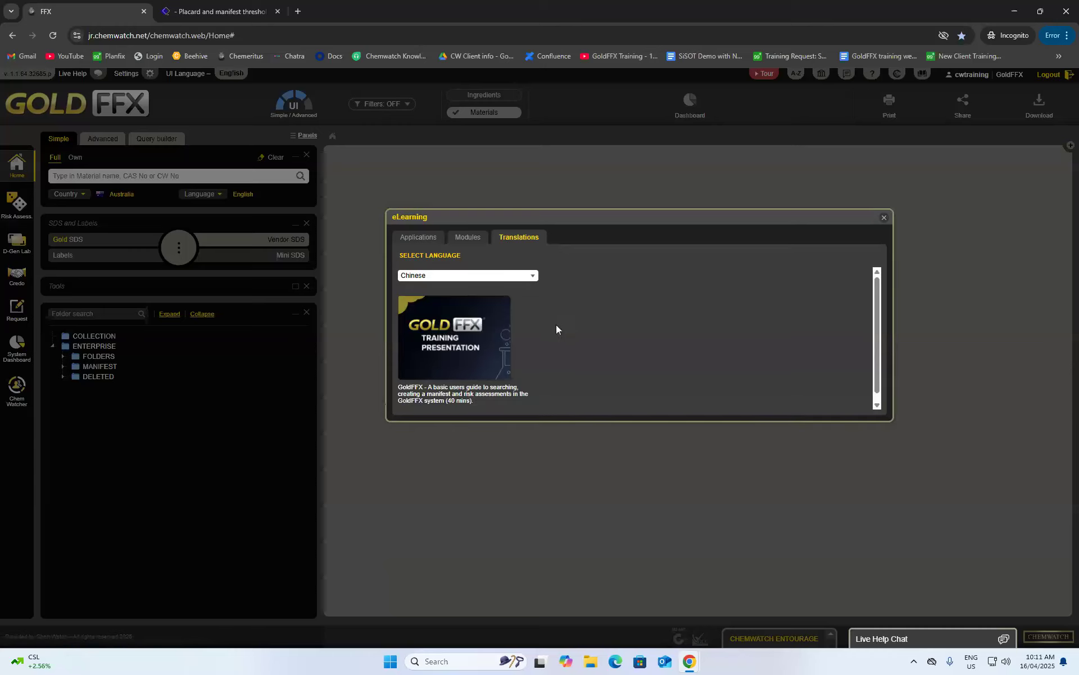
- Check the available training languages, keep Chinese, and close the eLearning catalogue
left_click(494, 276)
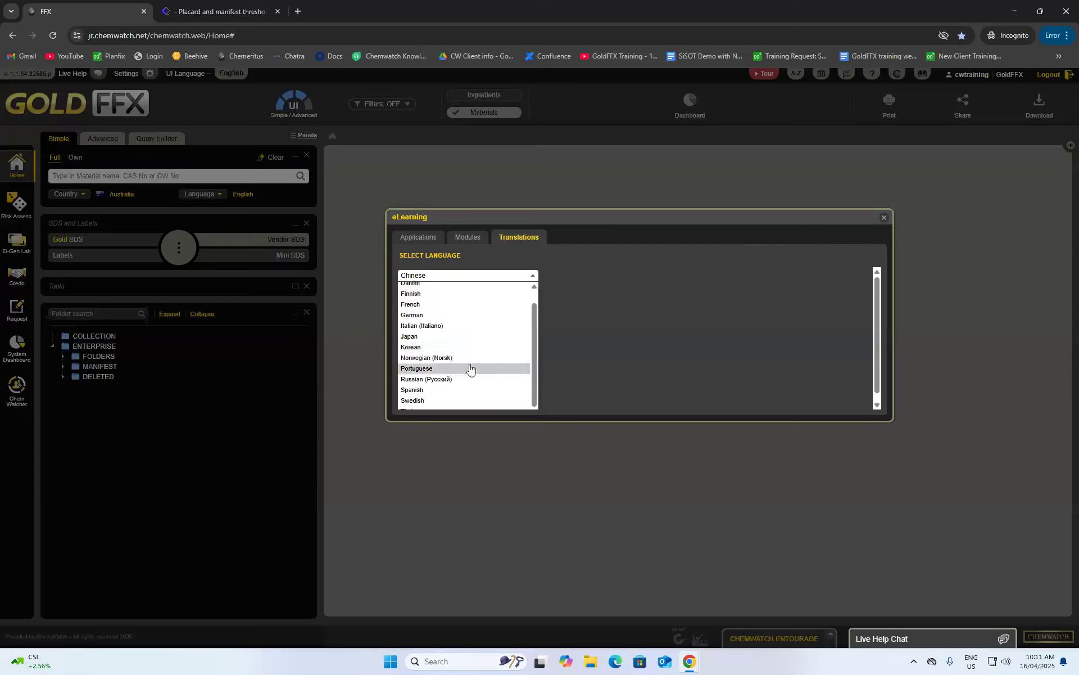
scroll(473, 315, "down", 1)
left_click(488, 280)
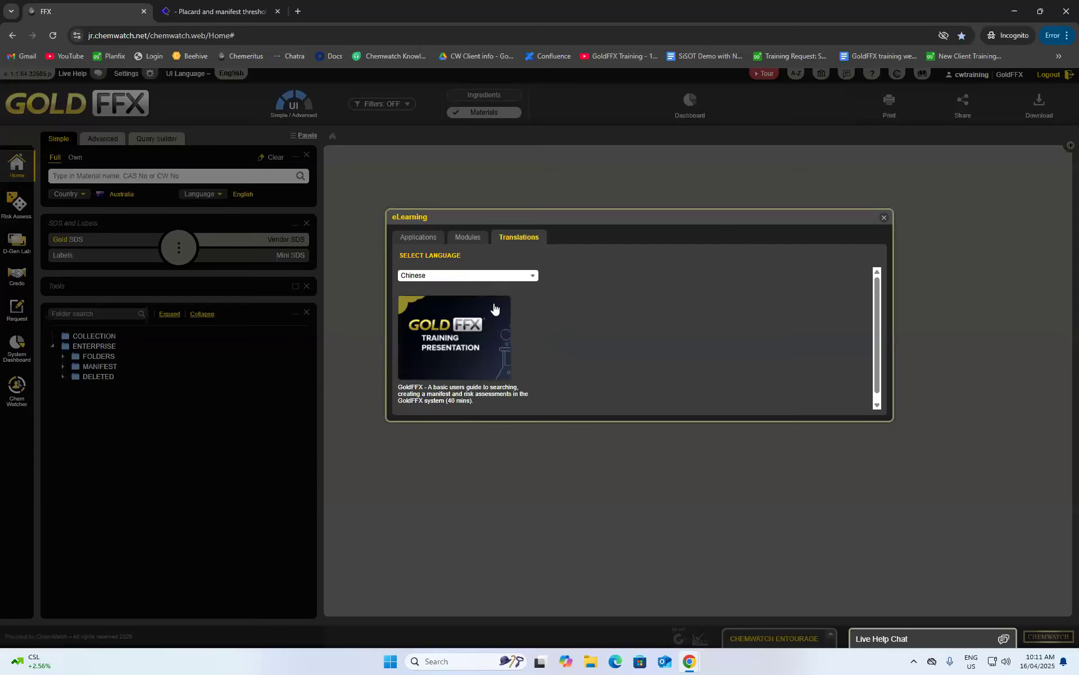
left_click(882, 218)
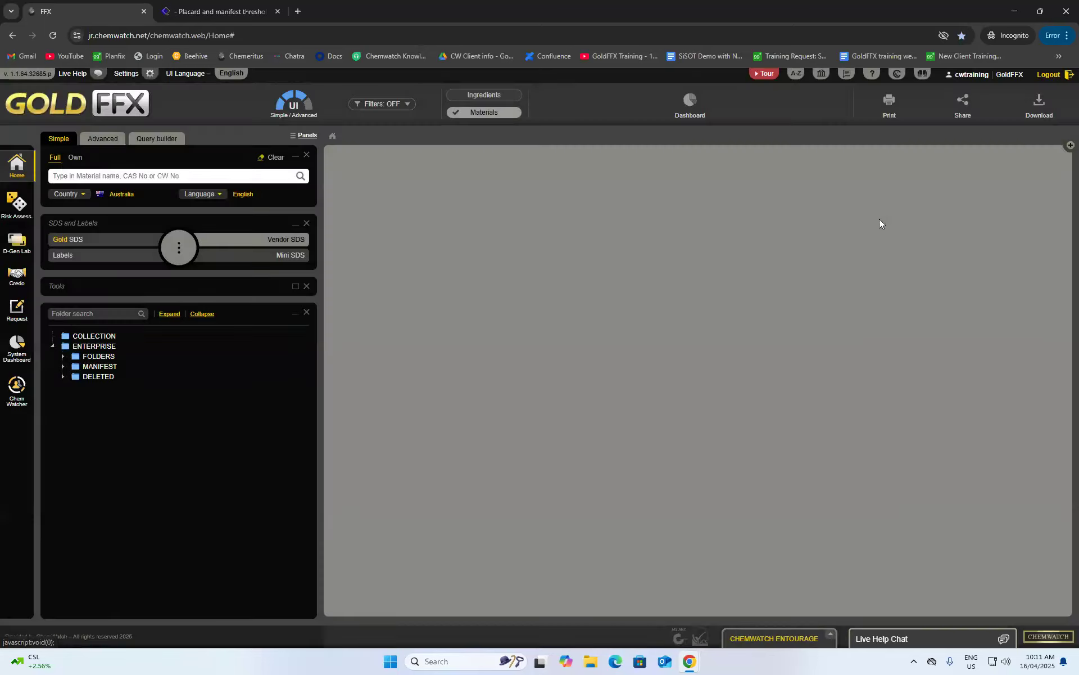
- Open GoldFFX Help and read topics 1.1, 1.2, 1.3 and 2.2 Search for a Folder
left_click(872, 75)
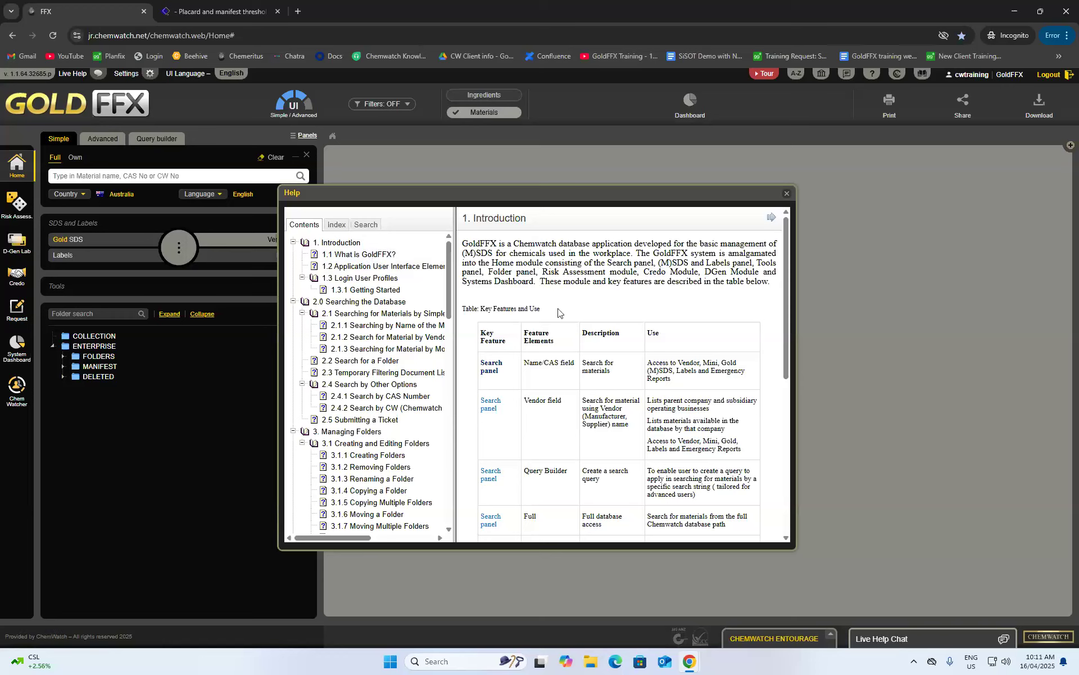
left_click(362, 256)
left_click(371, 270)
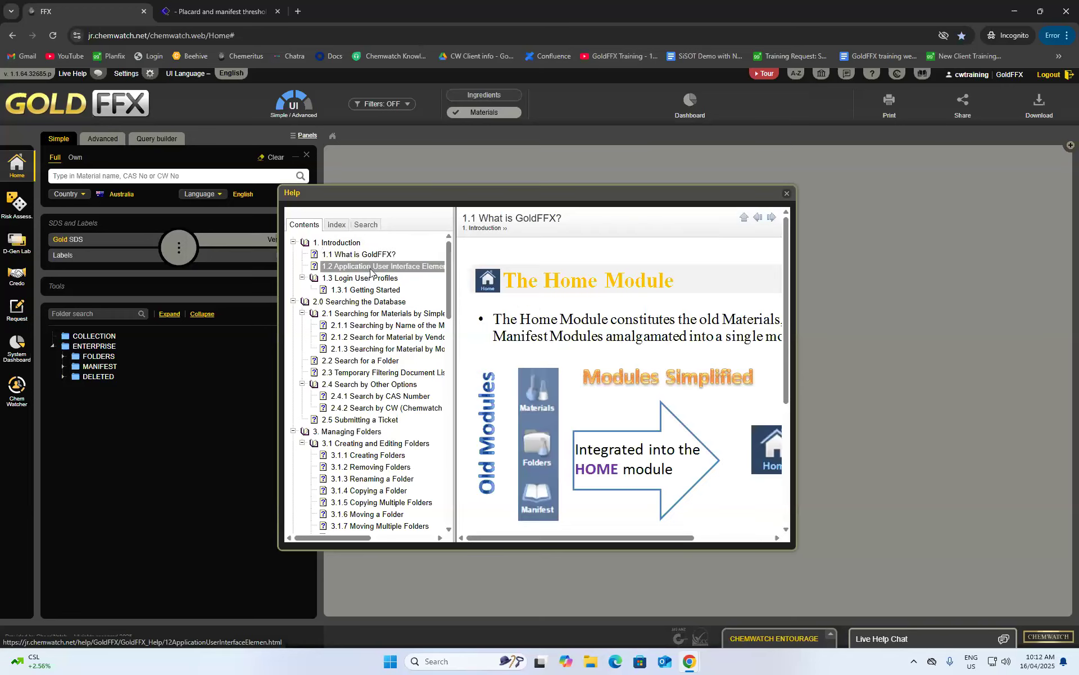
left_click(366, 278)
scroll(552, 348, "down", 1)
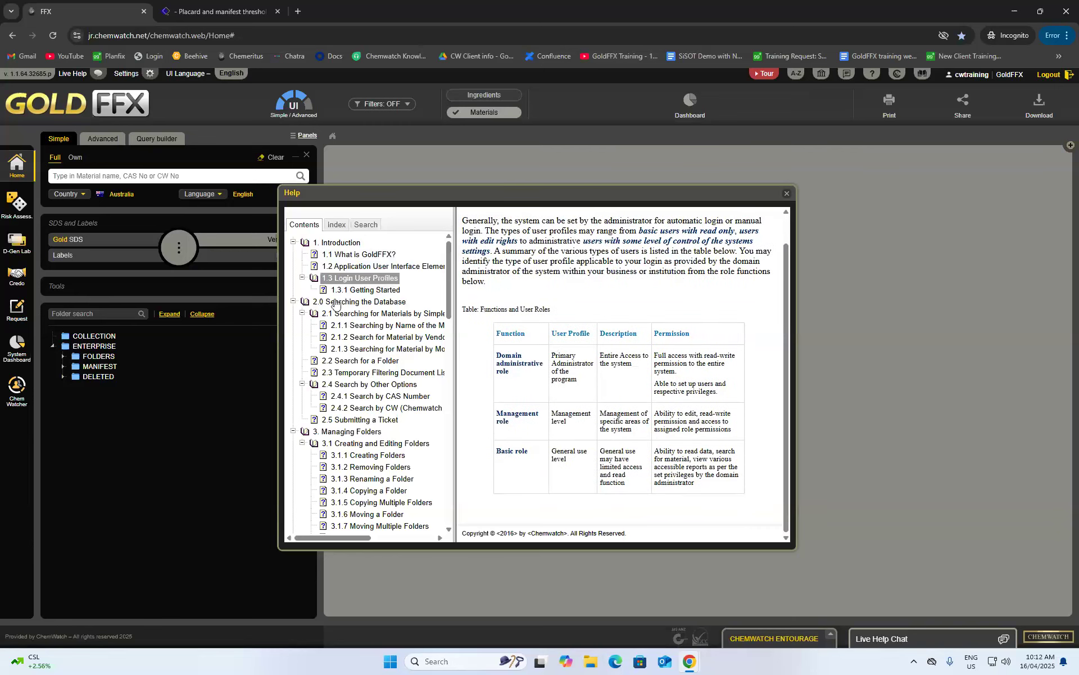
left_click(340, 363)
scroll(555, 388, "down", 1)
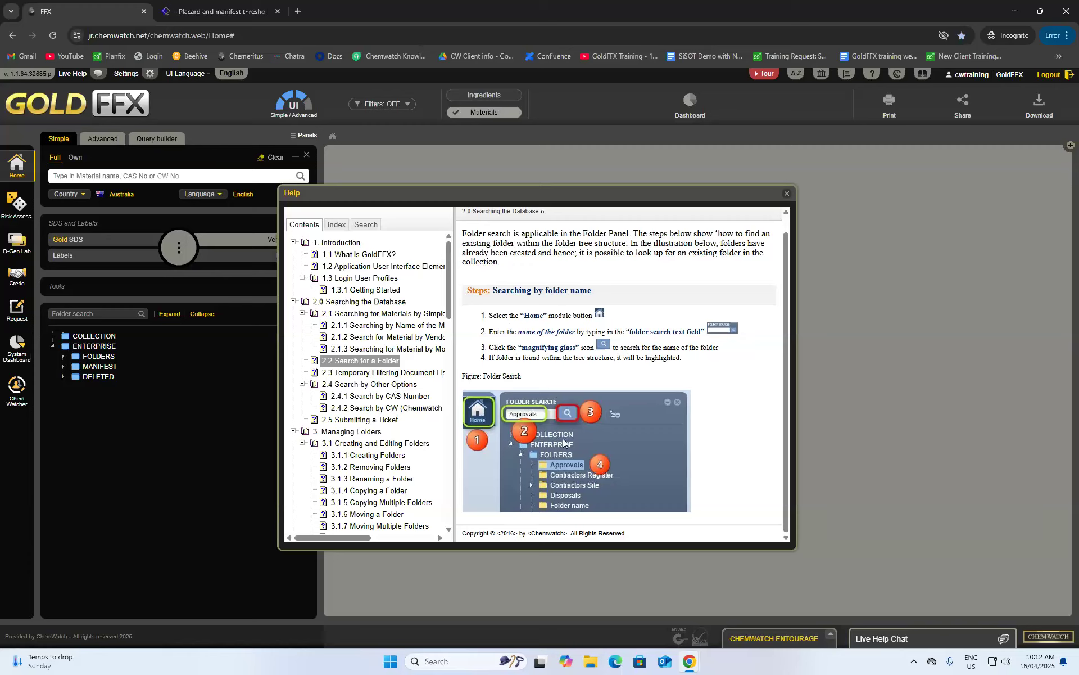
- Search the Help for 'material', review the results, then close the Help window
left_click(366, 224)
left_click(344, 241)
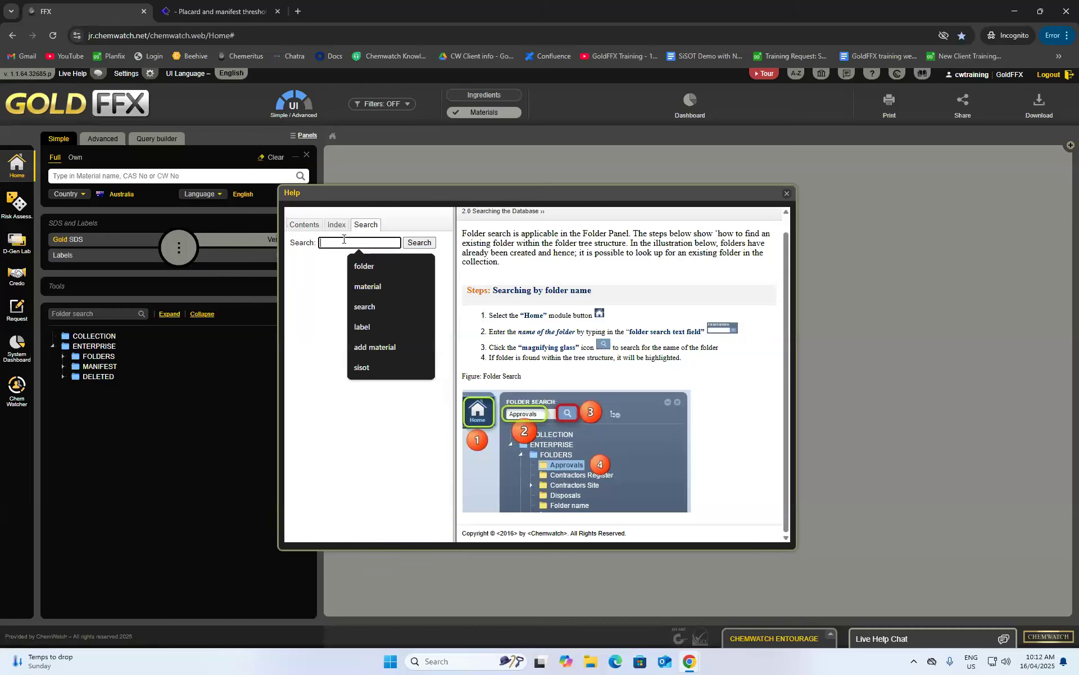
type("material")
left_click(419, 243)
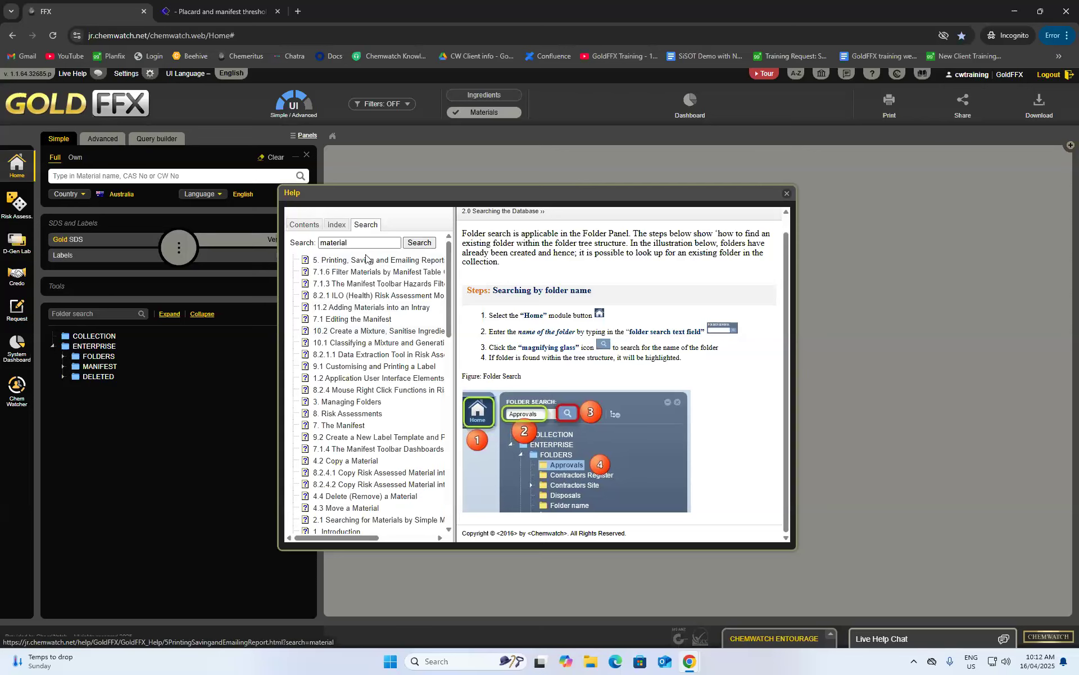
scroll(371, 338, "down", 7)
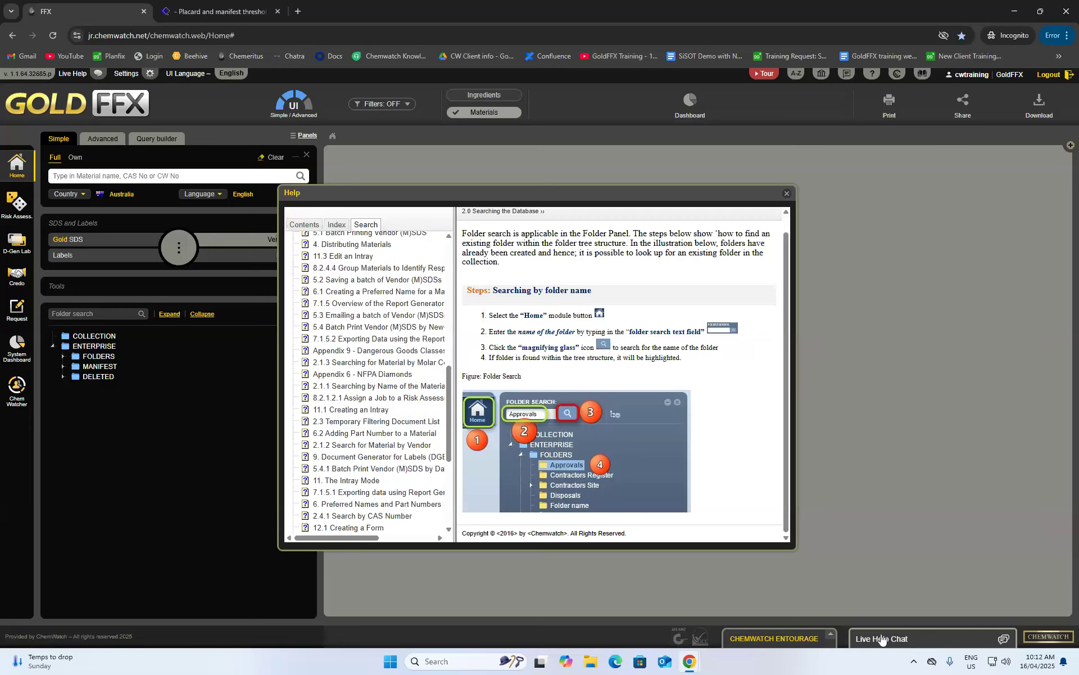
scroll(413, 422, "up", 3)
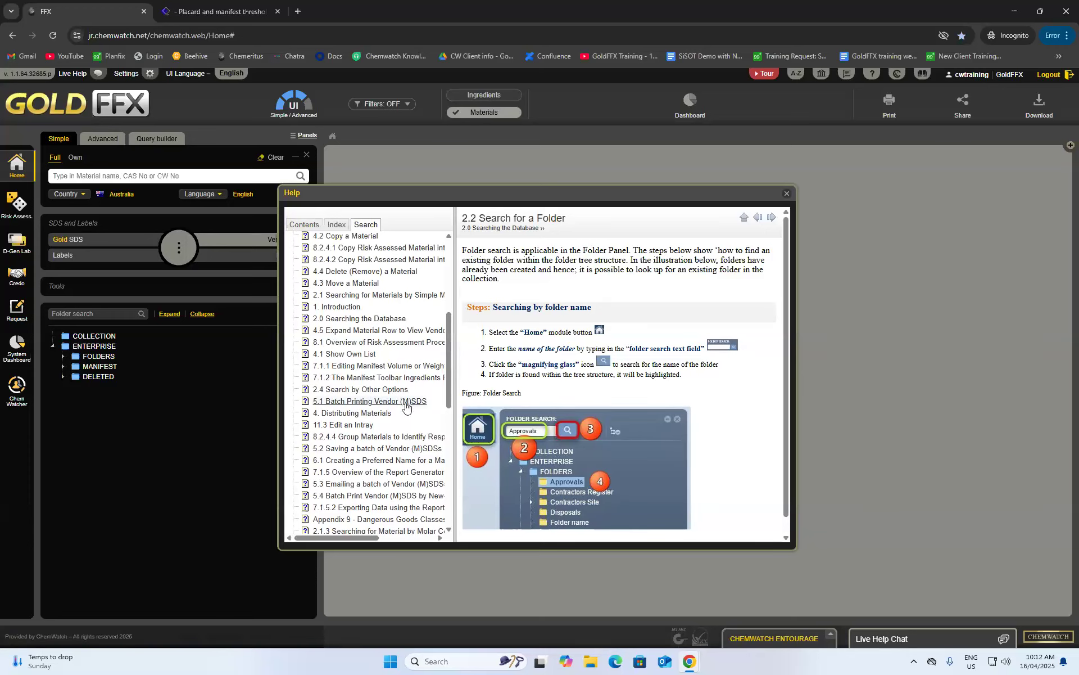
scroll(413, 411, "up", 5)
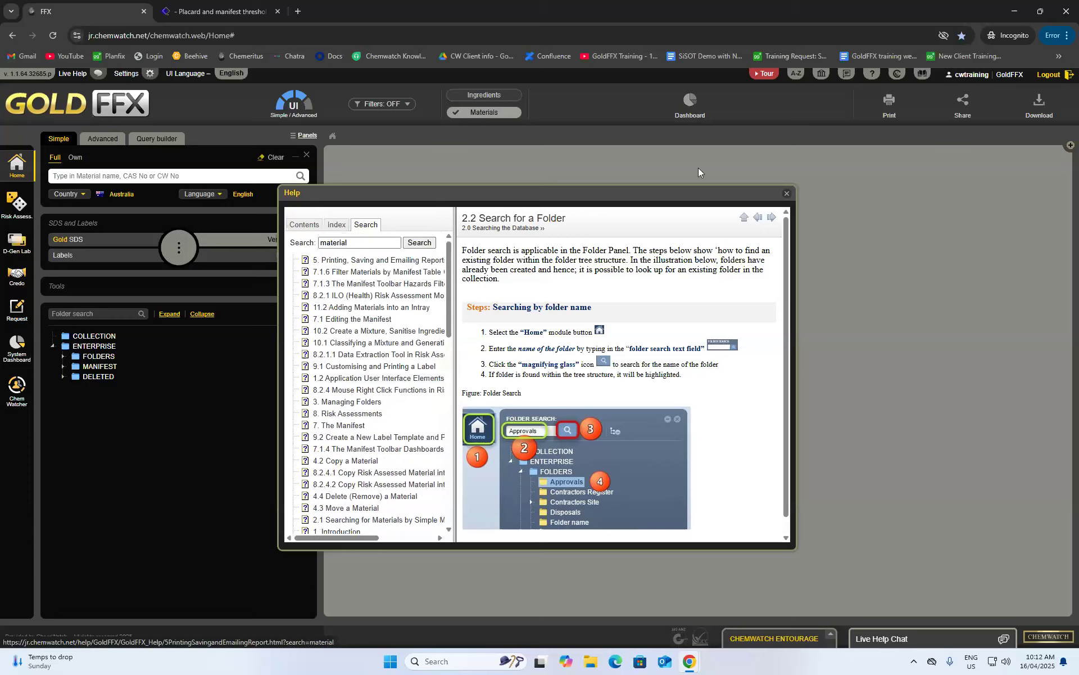
left_click(786, 193)
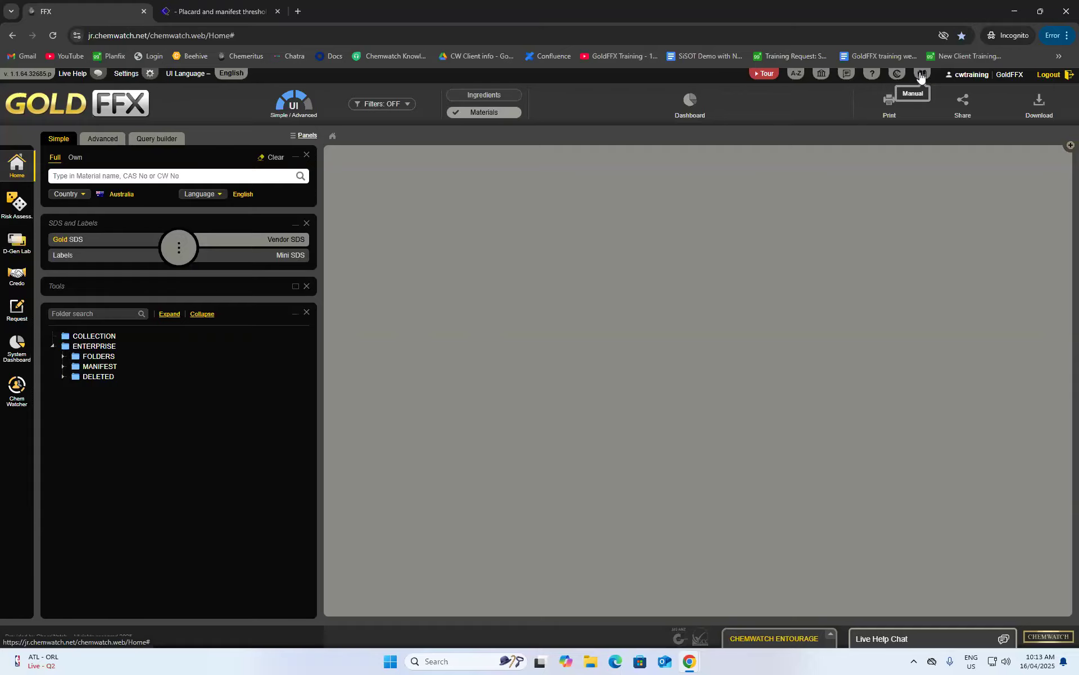
left_click(921, 74)
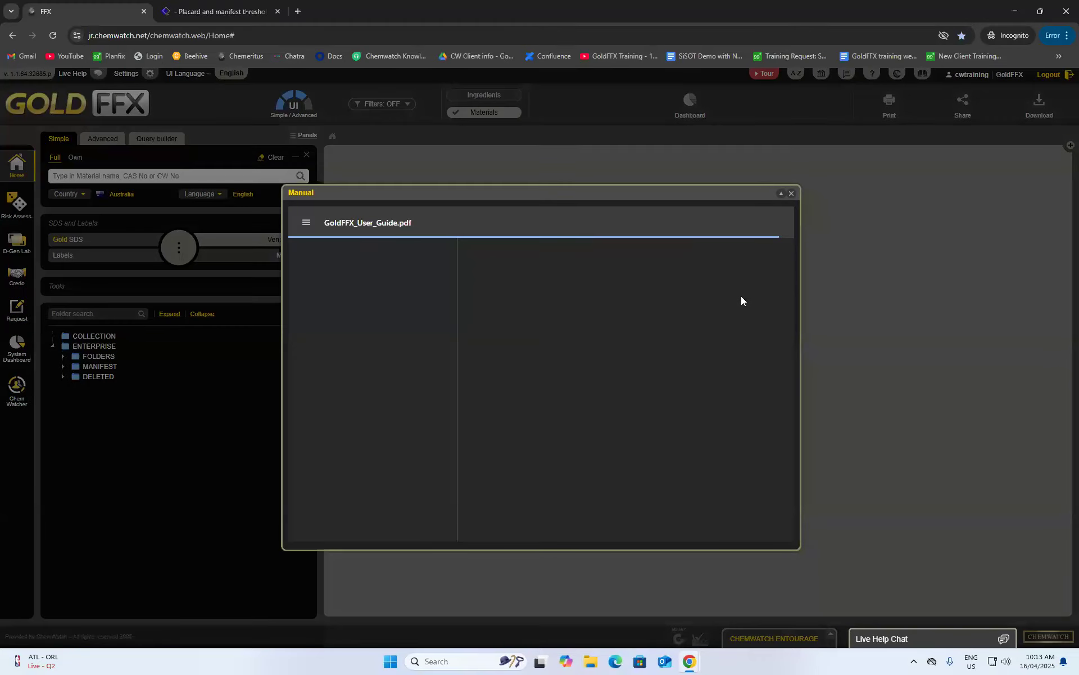
scroll(714, 322, "down", 1)
scroll(712, 326, "up", 1)
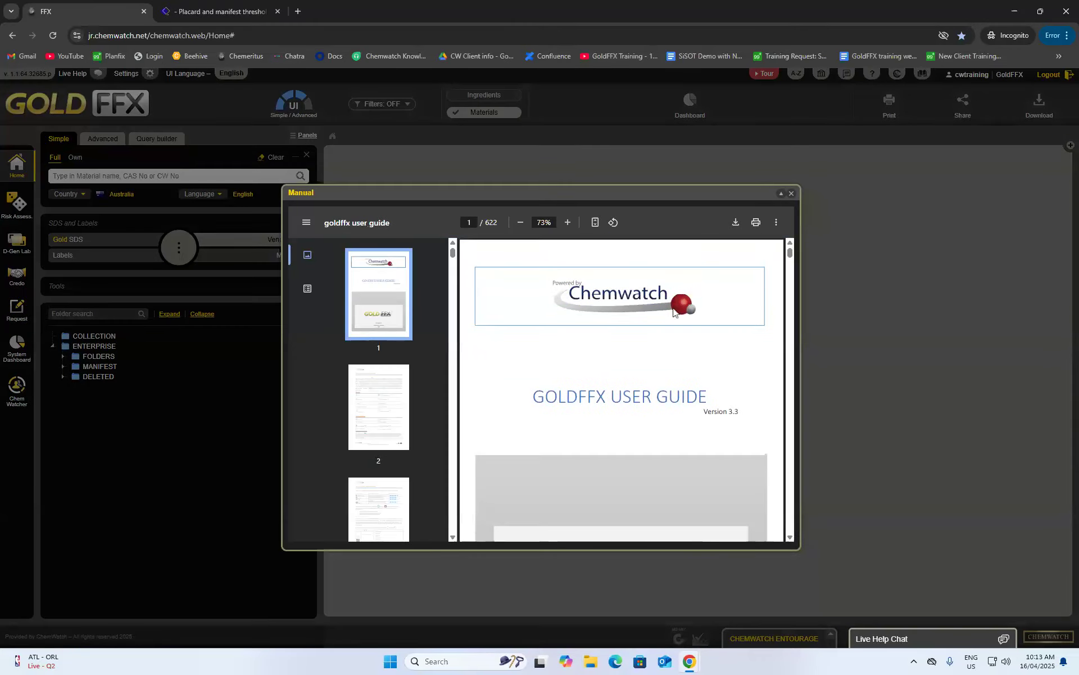
scroll(629, 409, "down", 1)
scroll(629, 409, "down", 5)
scroll(645, 404, "down", 10)
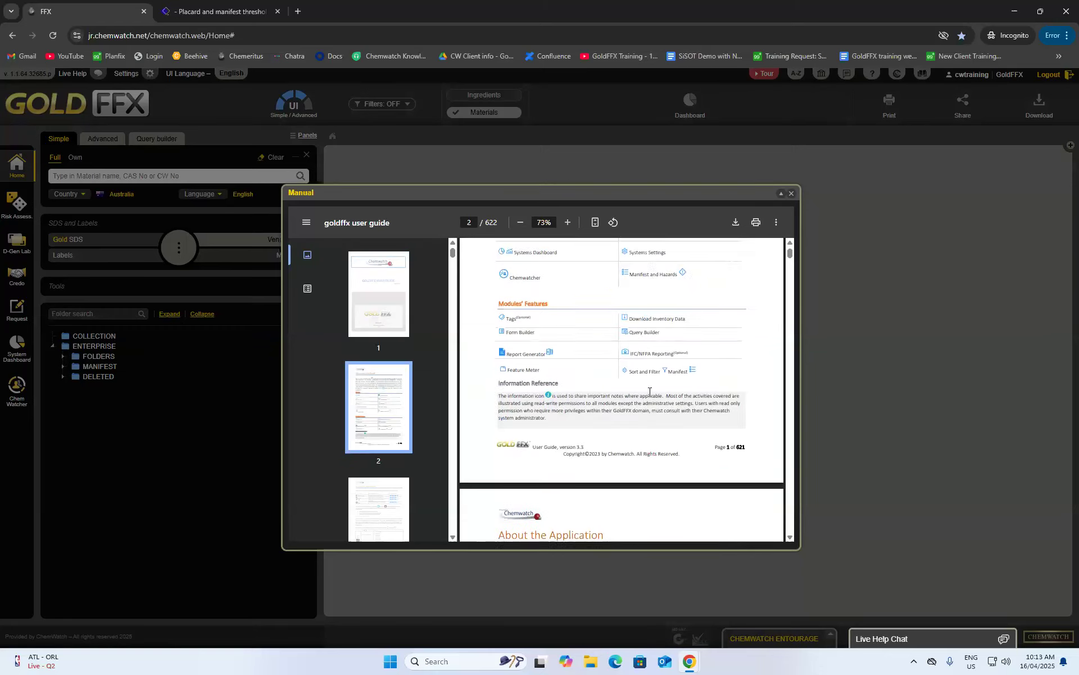
scroll(690, 353, "down", 12)
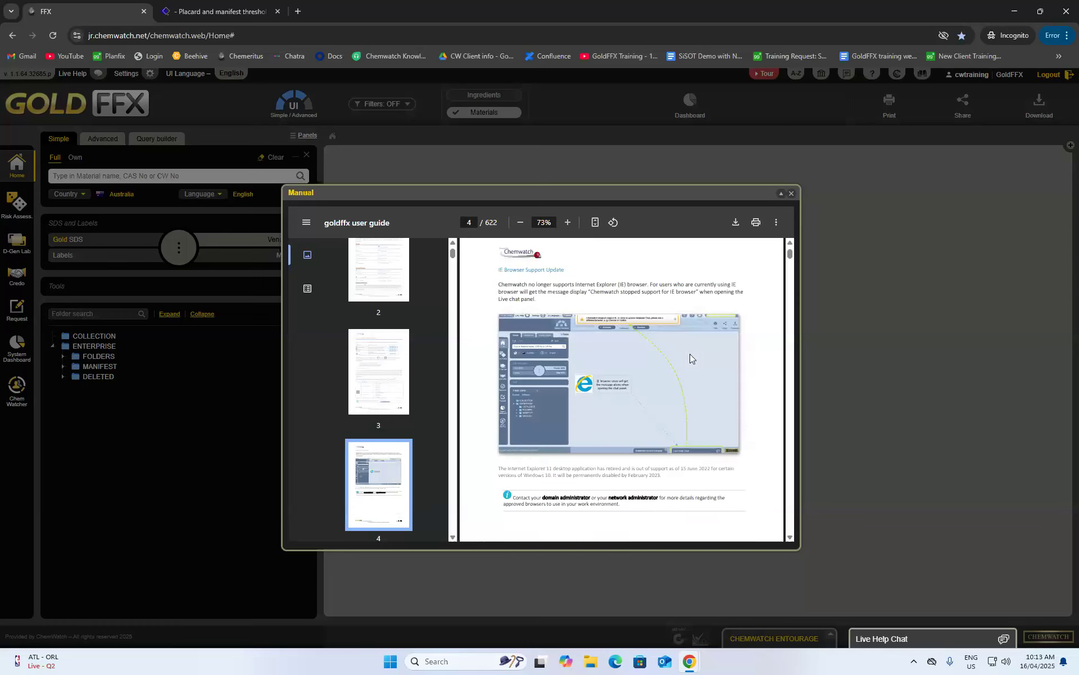
scroll(695, 350, "down", 10)
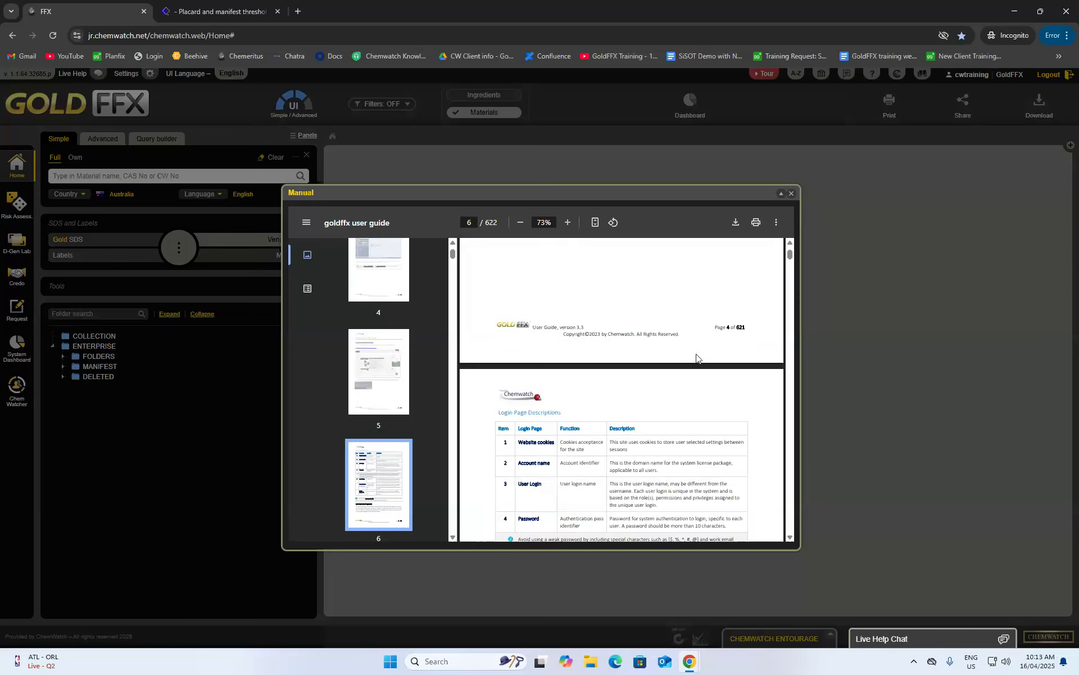
left_click_drag(791, 253, 791, 265)
scroll(713, 335, "up", 3)
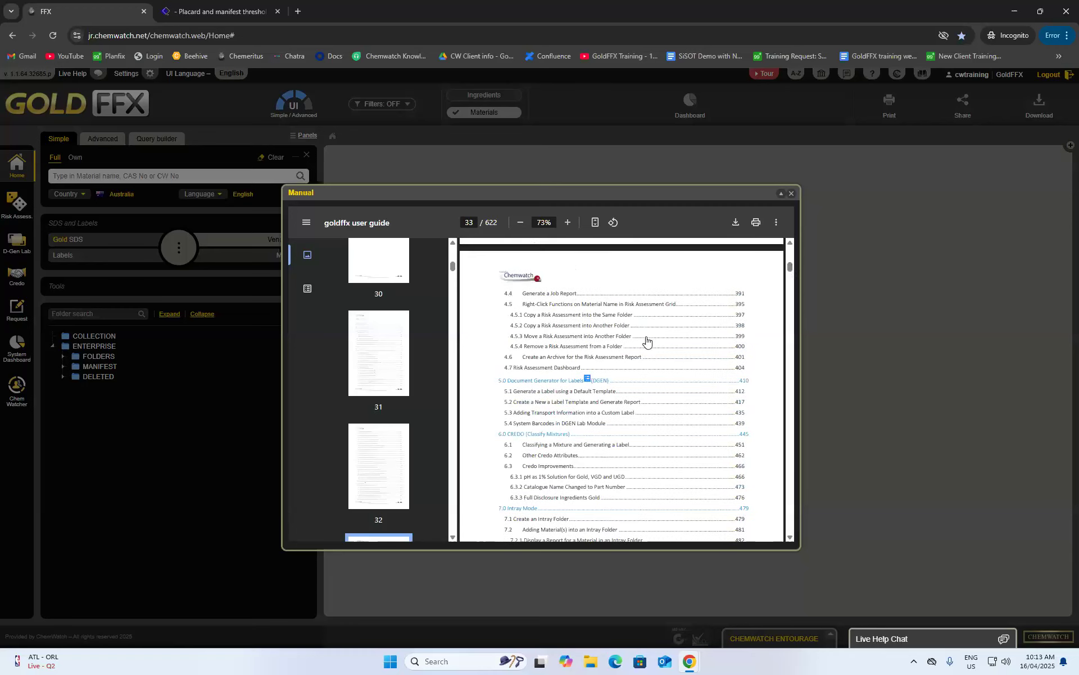
scroll(647, 343, "down", 3)
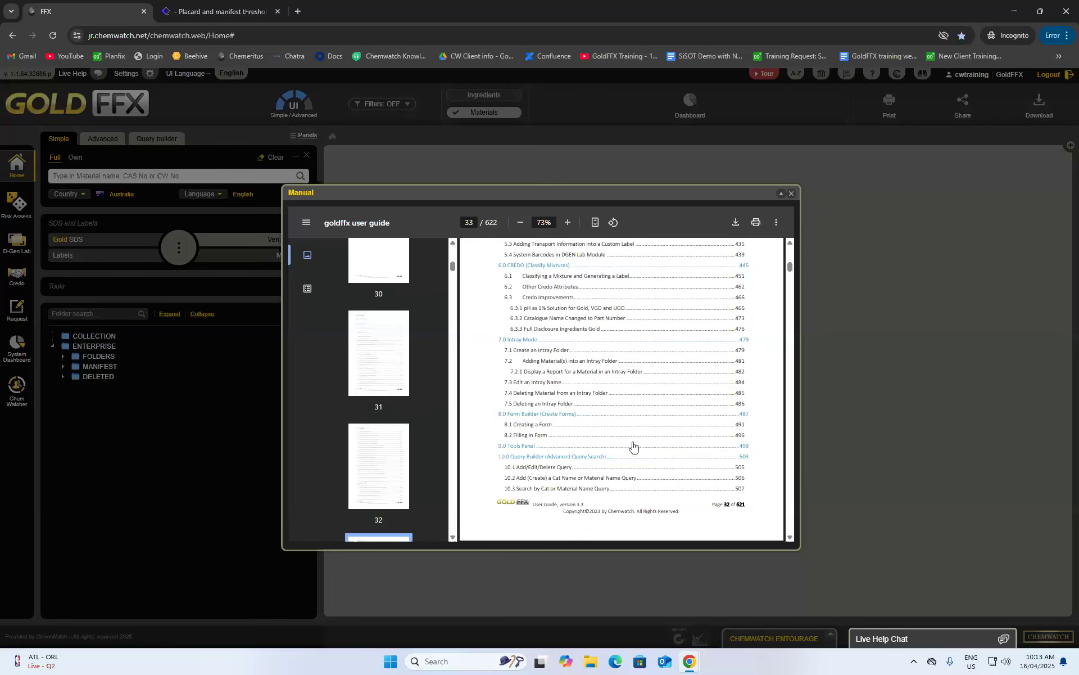
scroll(577, 415, "up", 2)
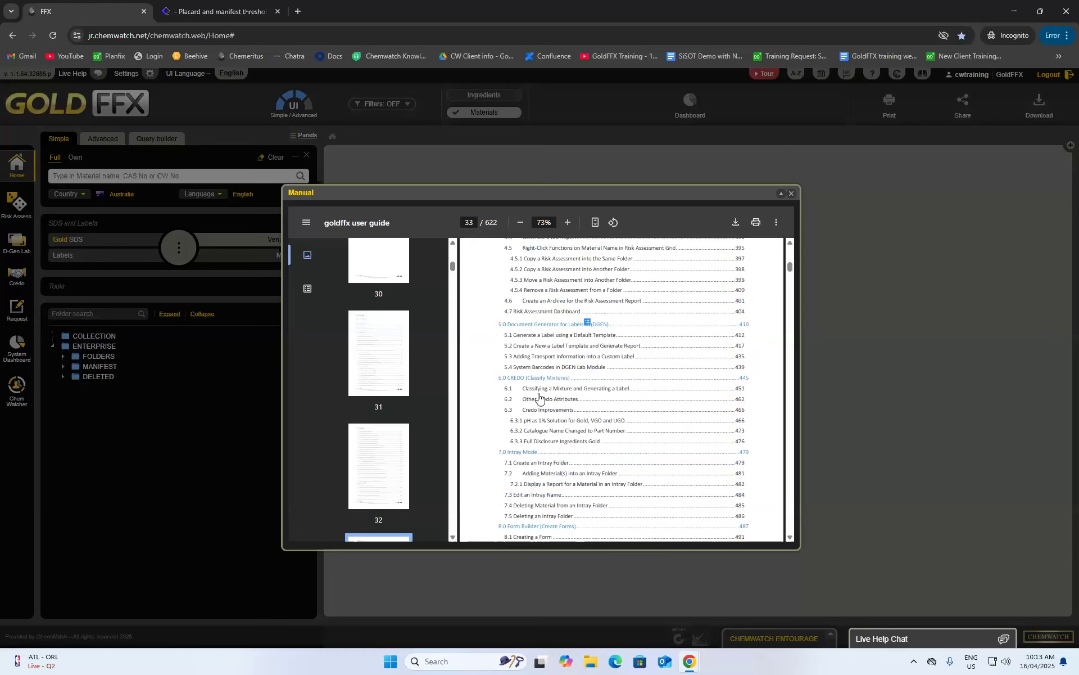
scroll(584, 415, "up", 3)
scroll(589, 409, "up", 3)
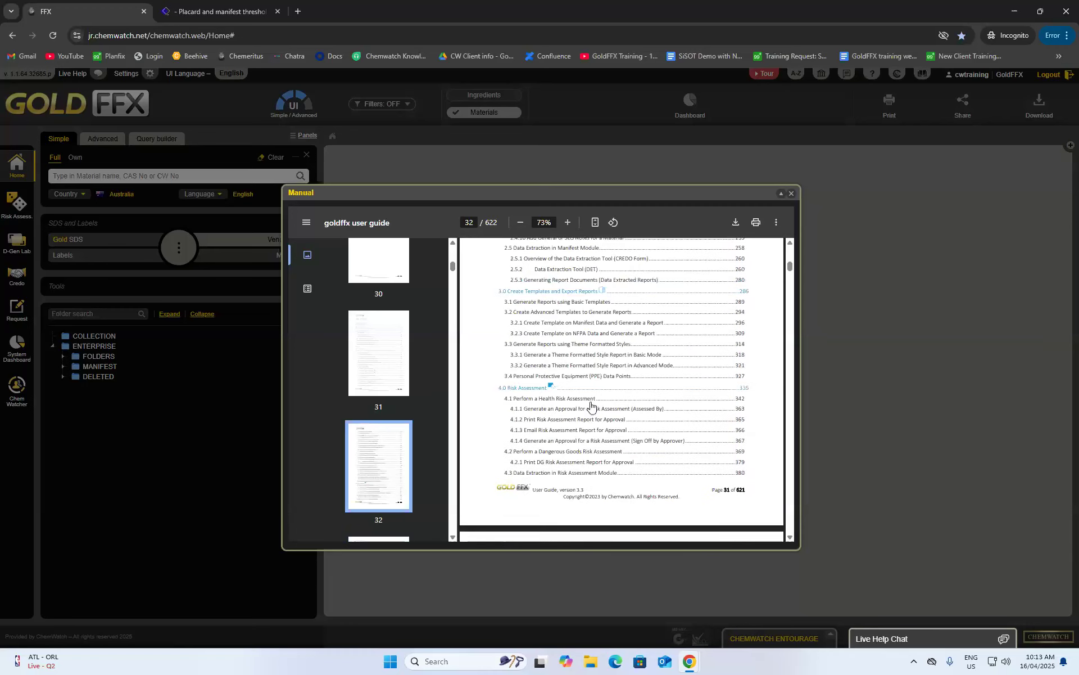
scroll(590, 405, "up", 2)
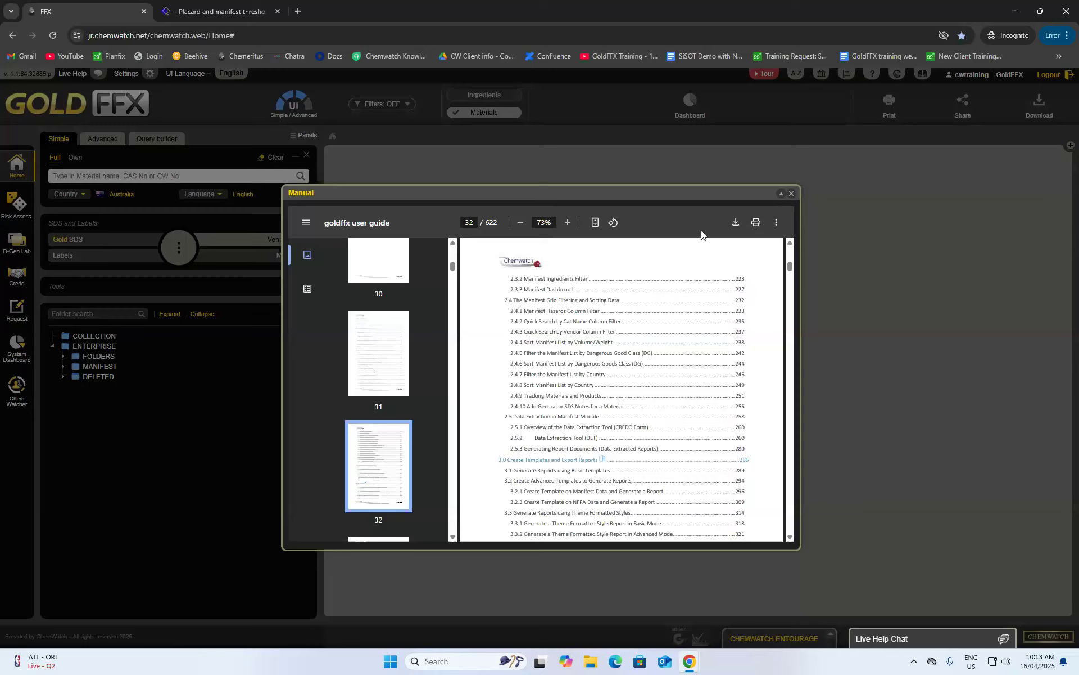
scroll(593, 286, "up", 10)
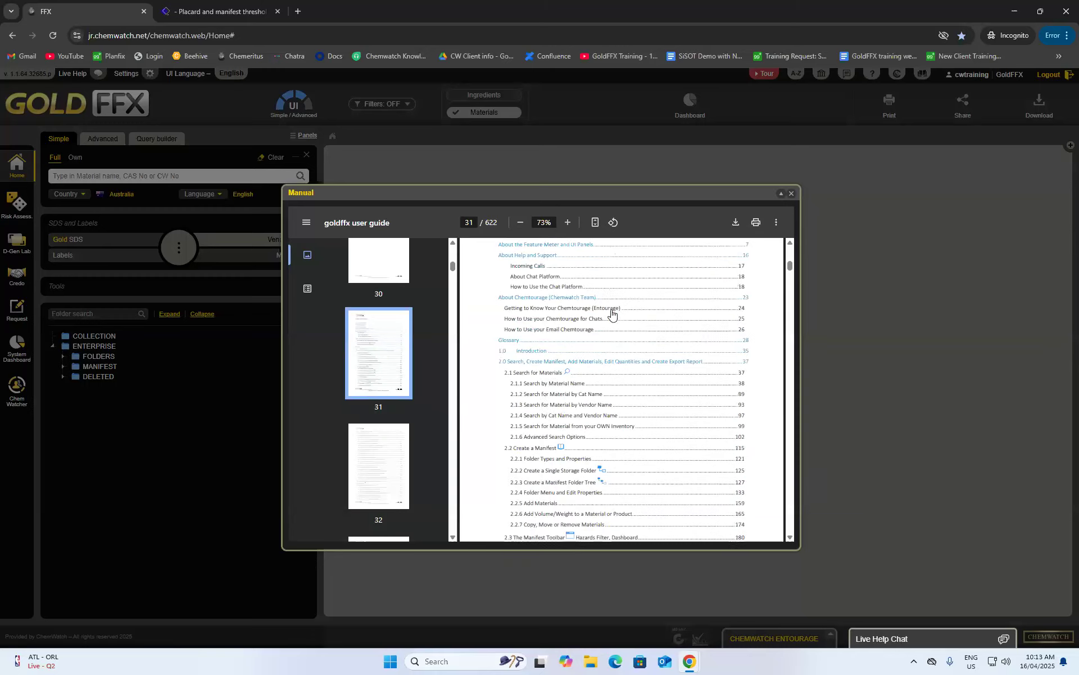
left_click(792, 194)
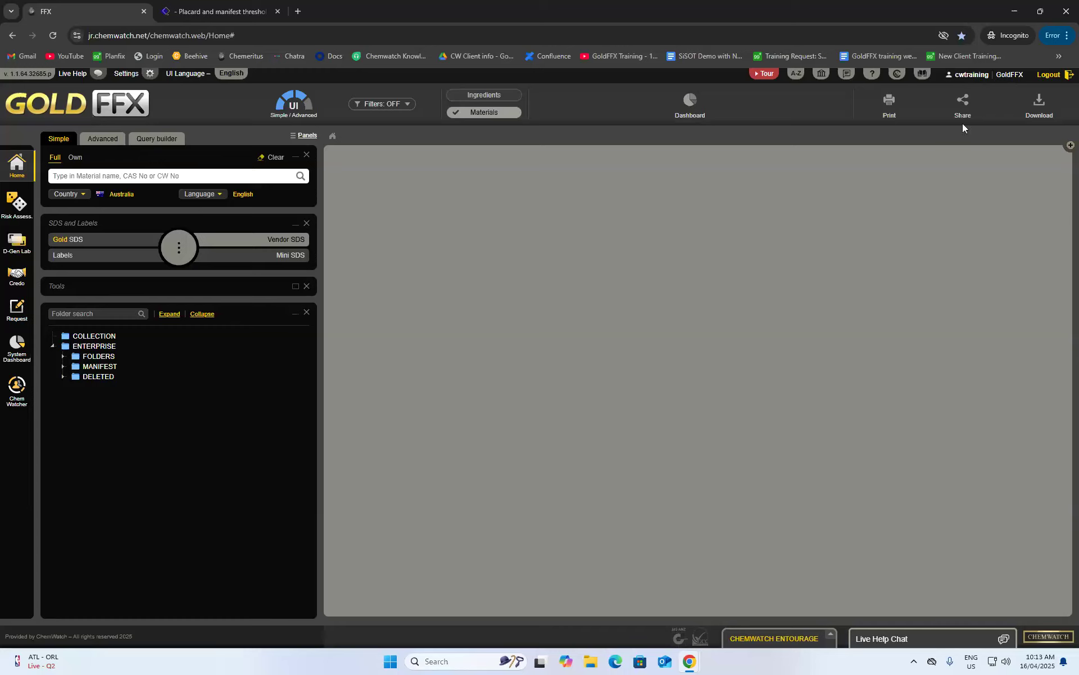
- Log out of GoldFFX to reach the Chemwatch login page
left_click(1049, 75)
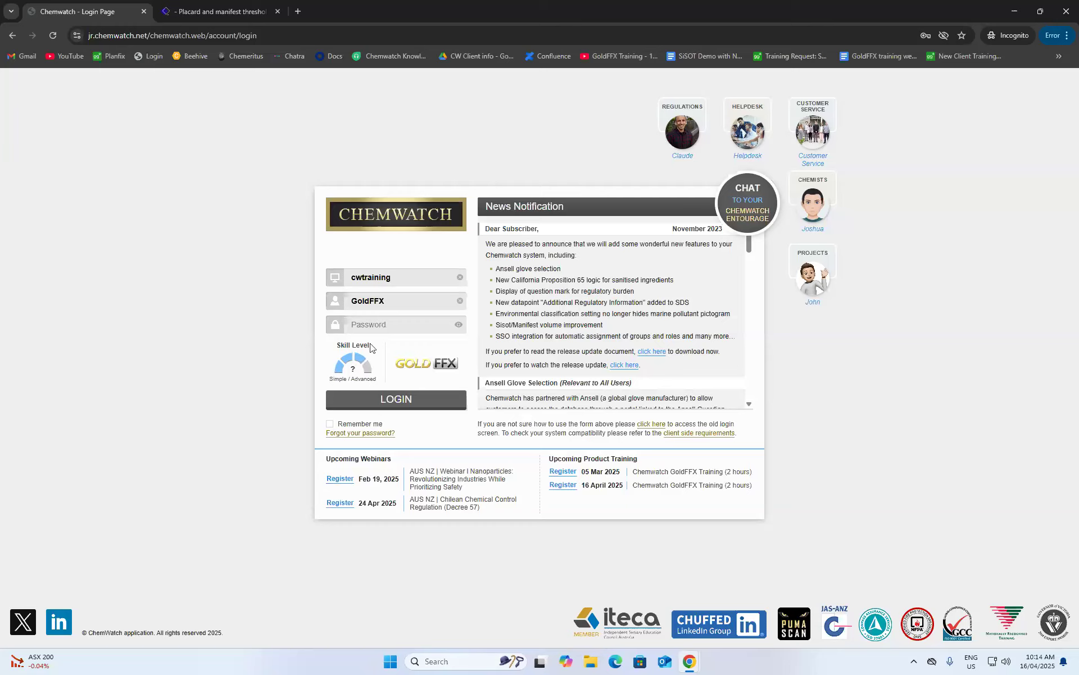
- Sign in through Backpack with the pasted password, then switch to the full GoldFFX interface
left_click(347, 365)
left_click(373, 326)
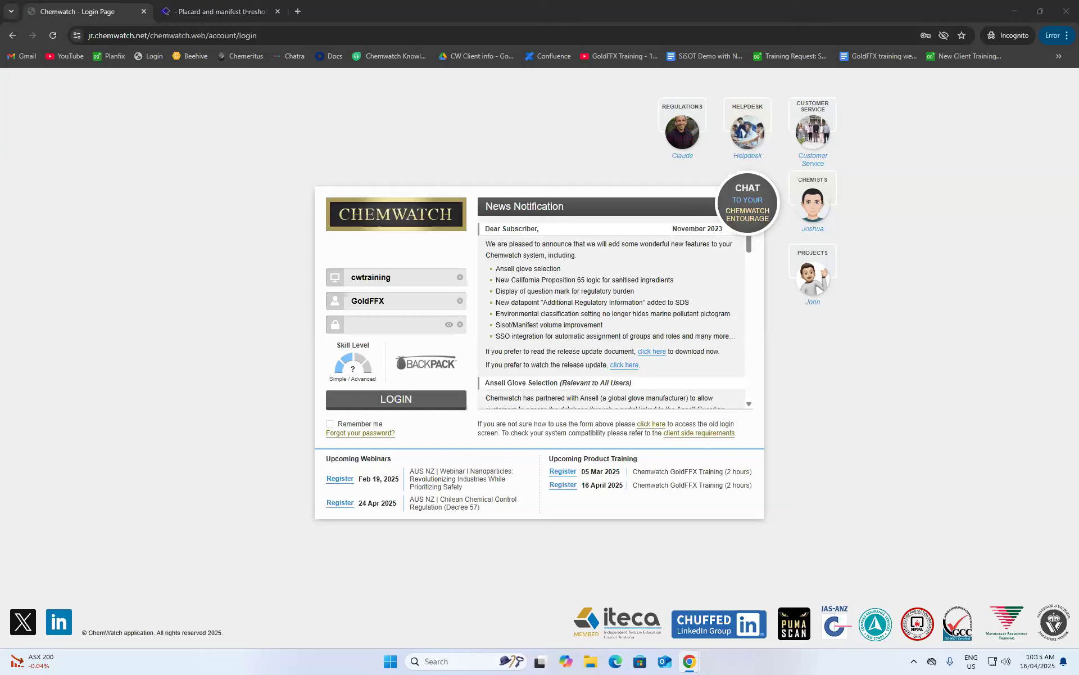
right_click(378, 328)
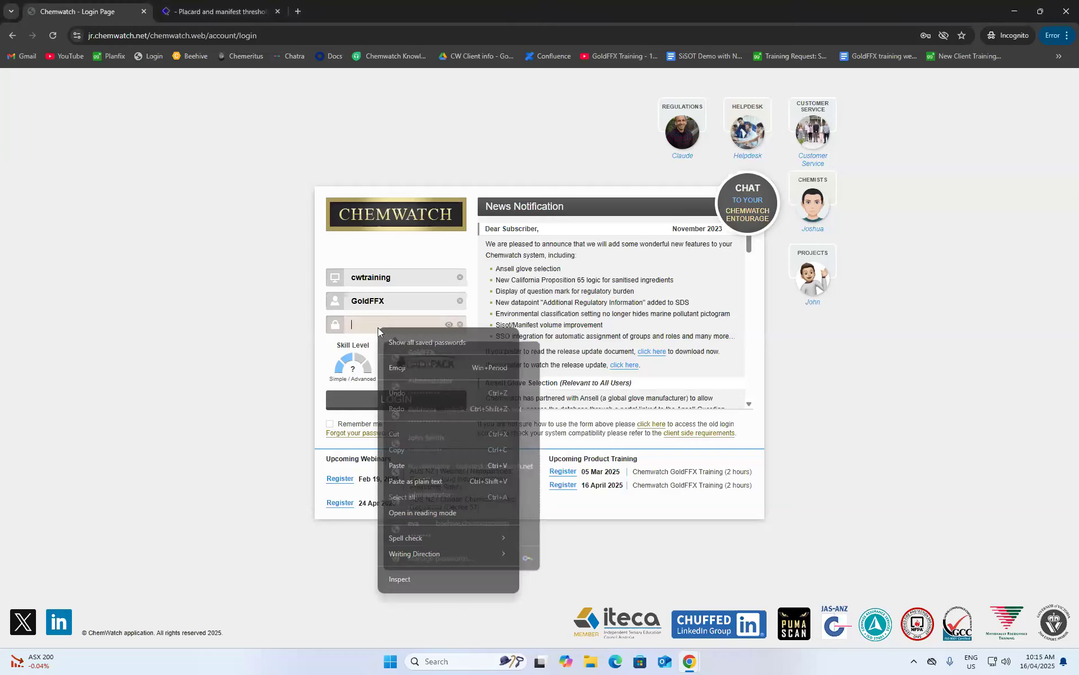
left_click(397, 465)
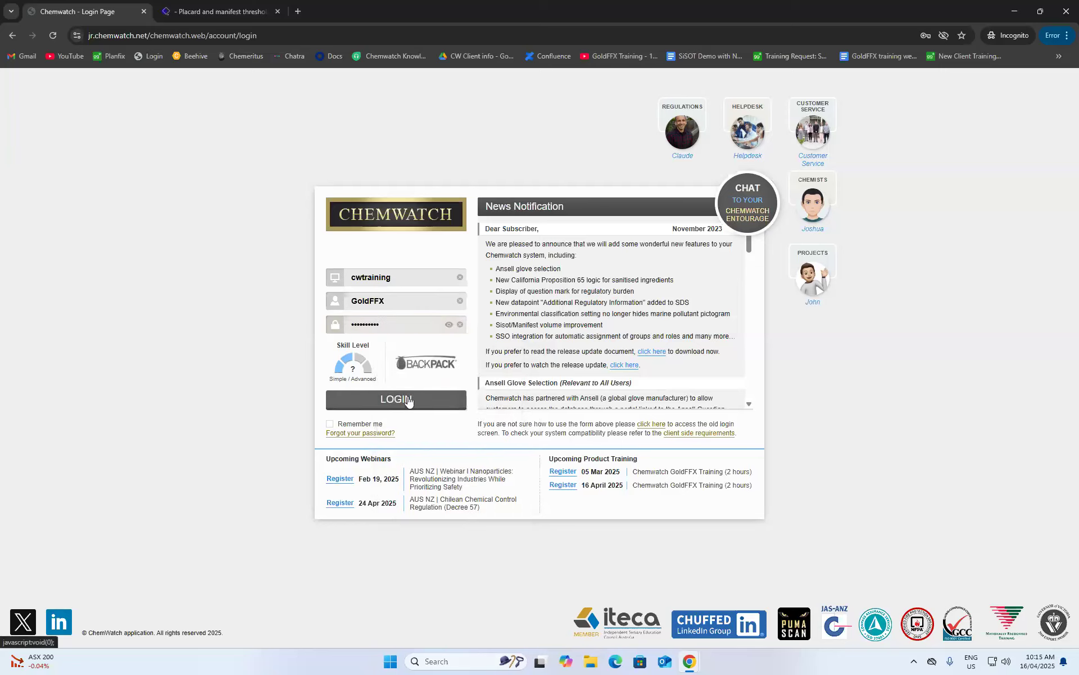
left_click(397, 399)
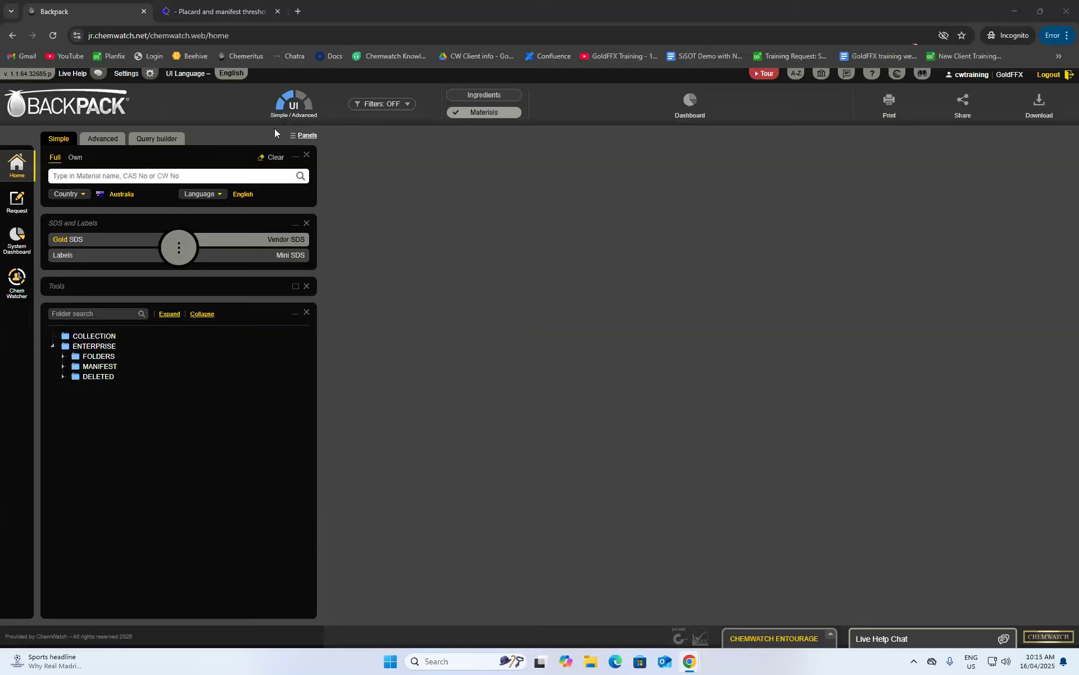
left_click(299, 100)
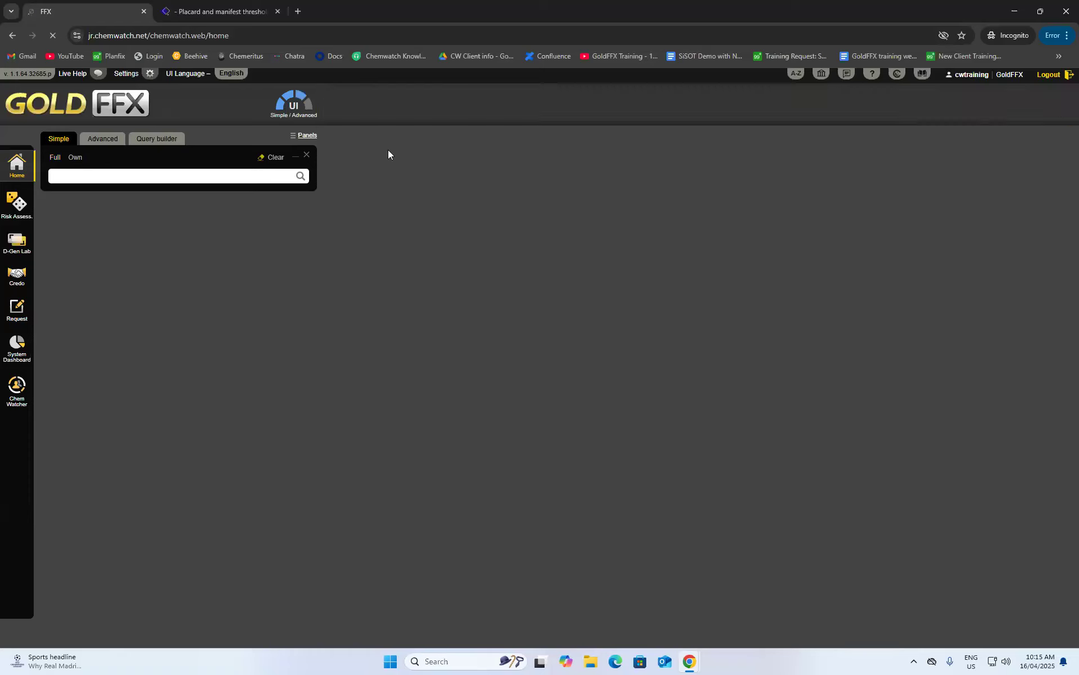
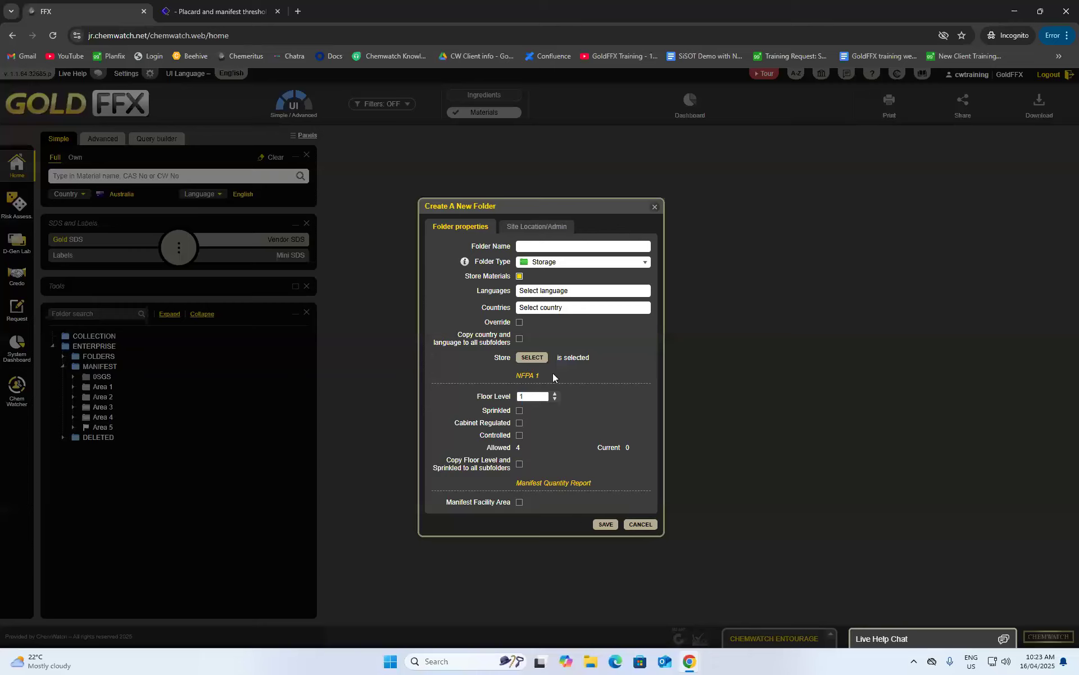
- Name the new folder 'Australia', give it the Administrator folder type, and save it
left_click(584, 247)
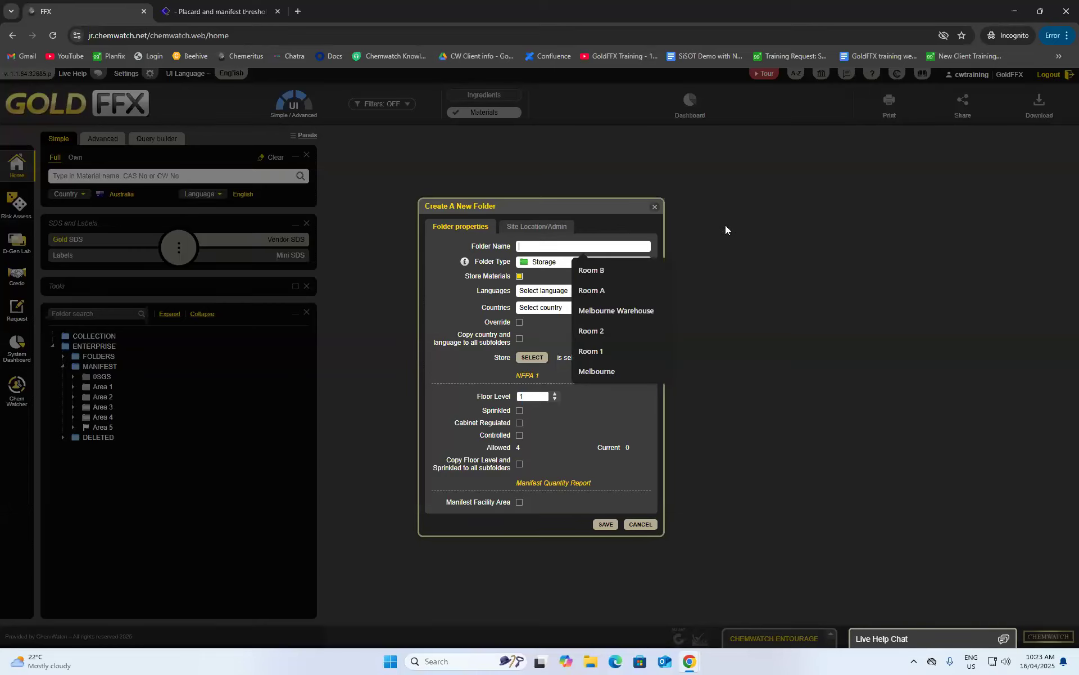
type("A")
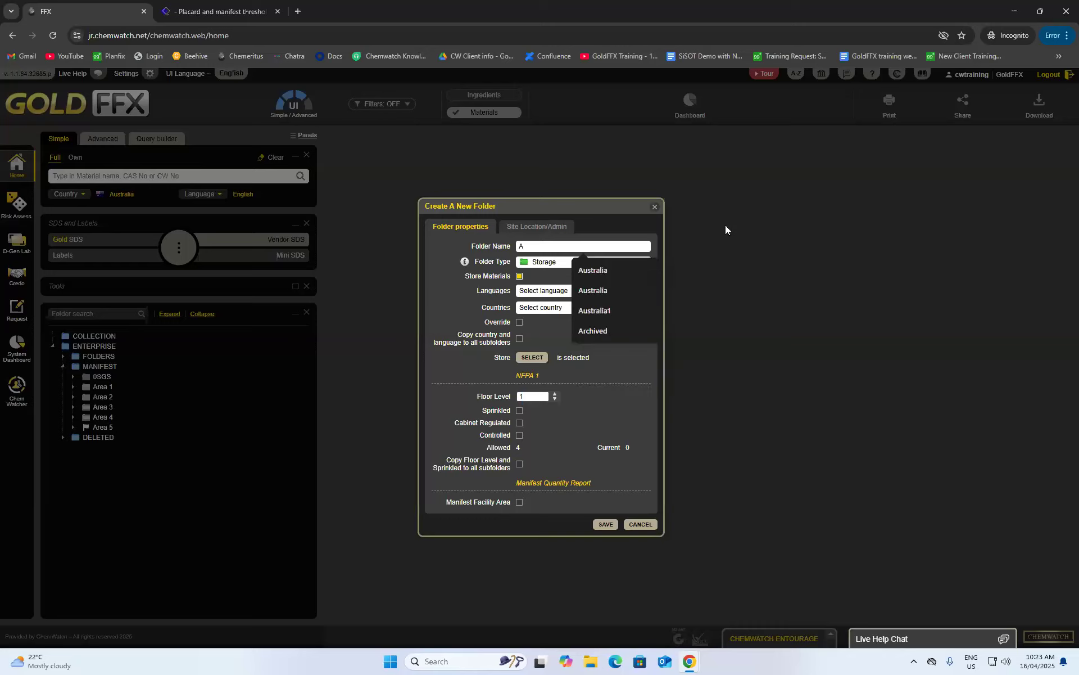
type("ustralia")
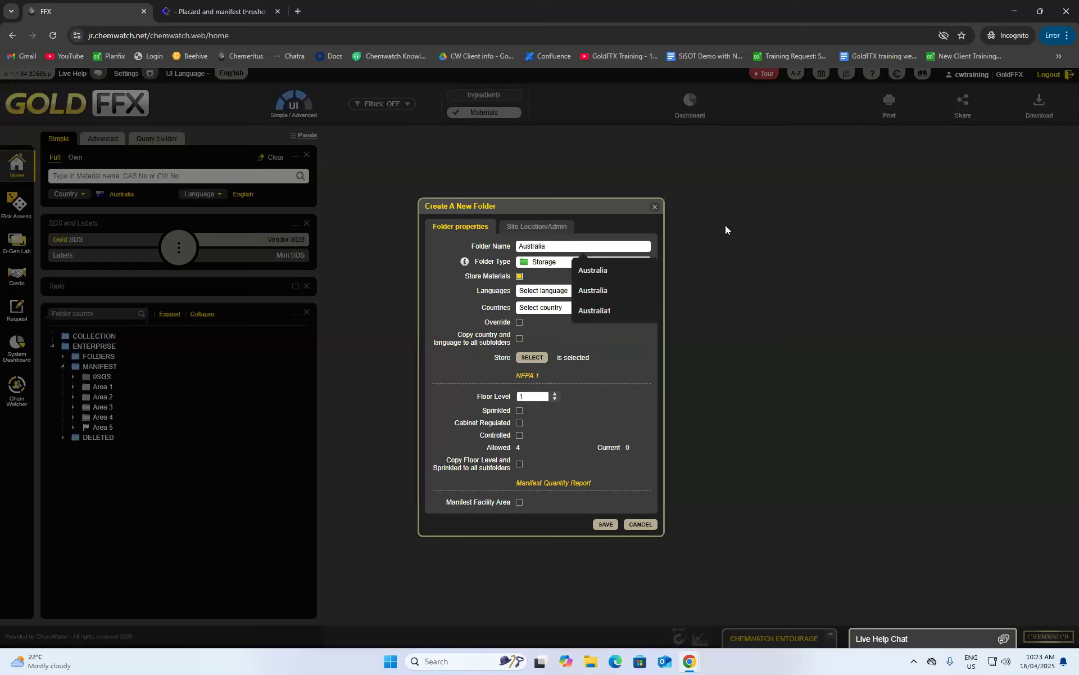
left_click(427, 271)
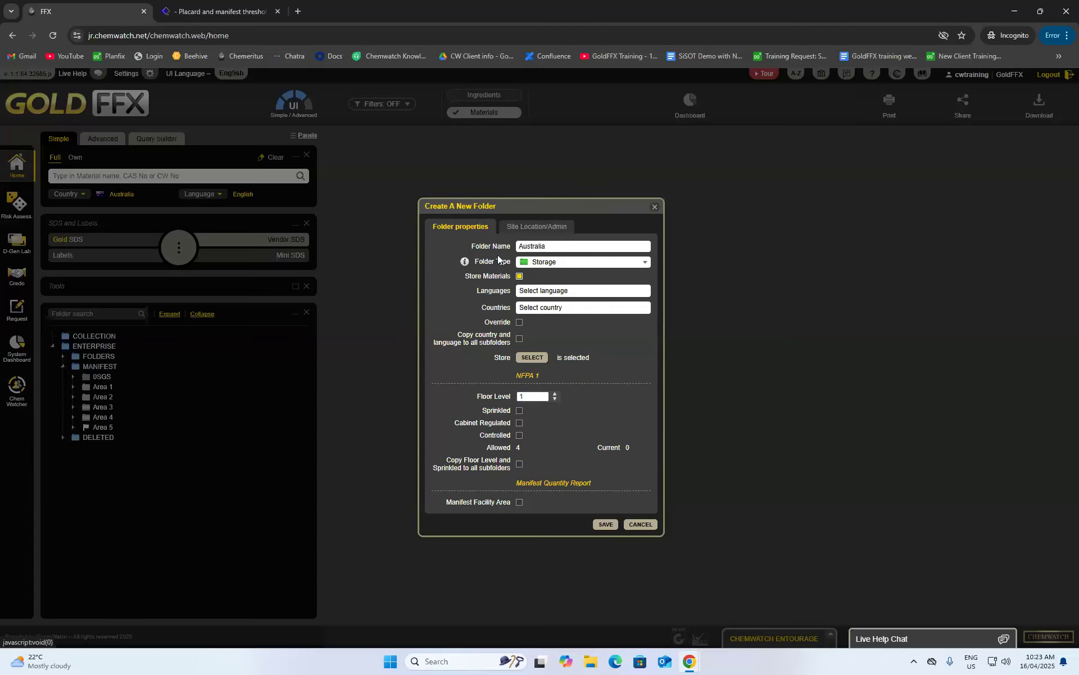
left_click(566, 265)
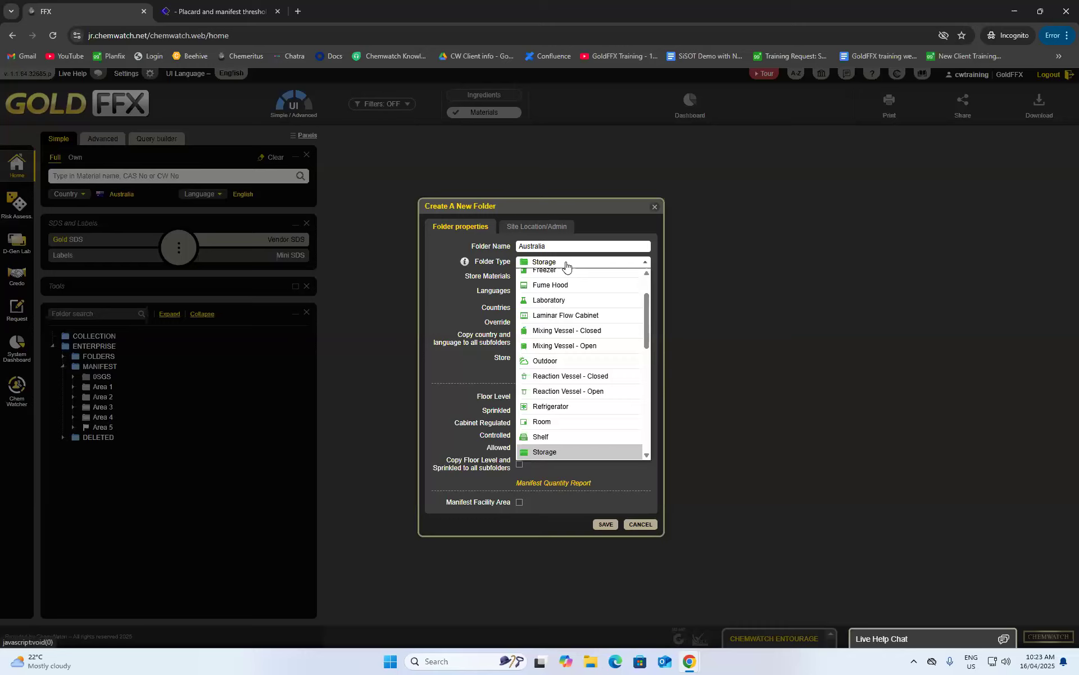
scroll(568, 282, "down", 3)
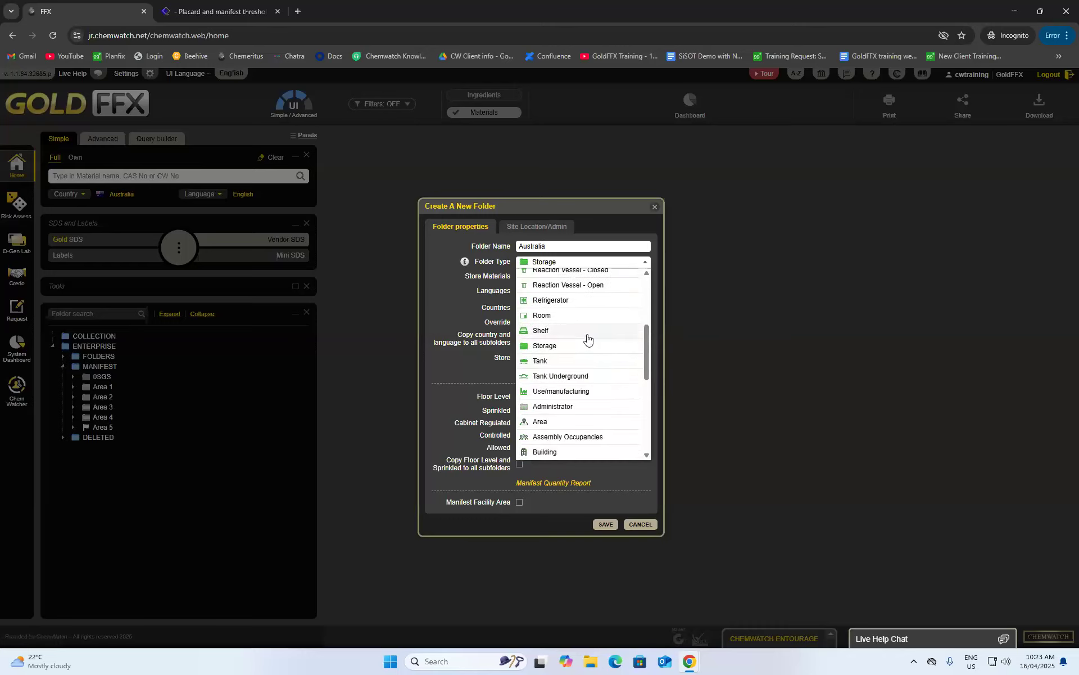
scroll(565, 292, "up", 2)
scroll(539, 327, "down", 5)
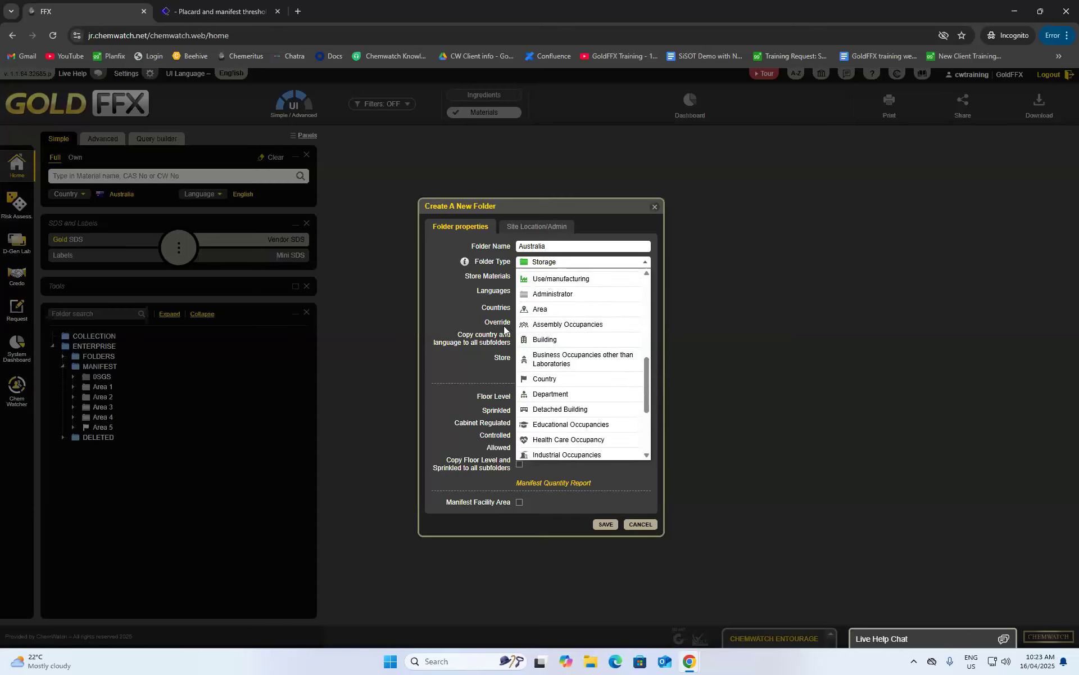
scroll(568, 419, "down", 1)
scroll(555, 386, "up", 1)
left_click(567, 297)
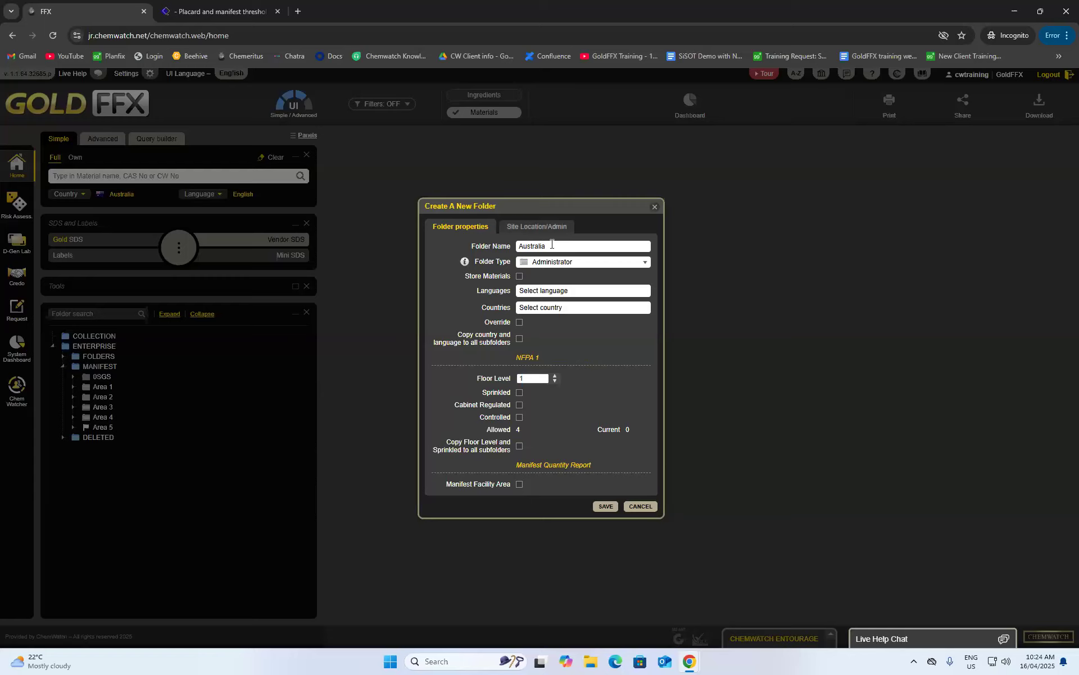
left_click(606, 507)
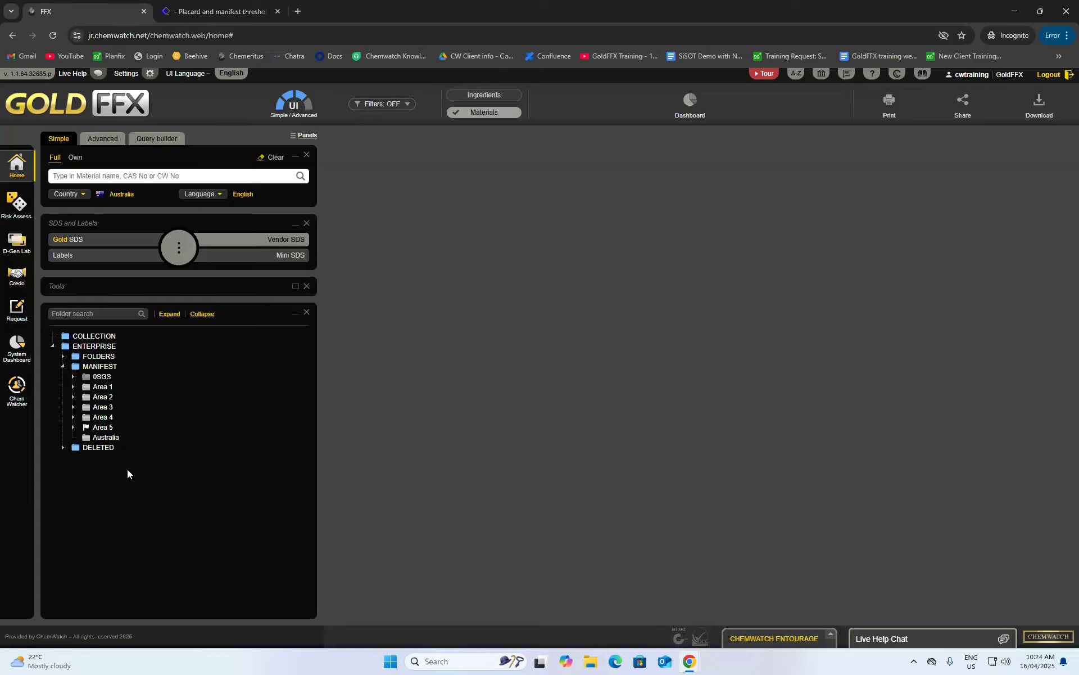
- Create a Storage-type subfolder 'Melbourne Warehouse' inside Australia, save it, and expand Australia
right_click(85, 439)
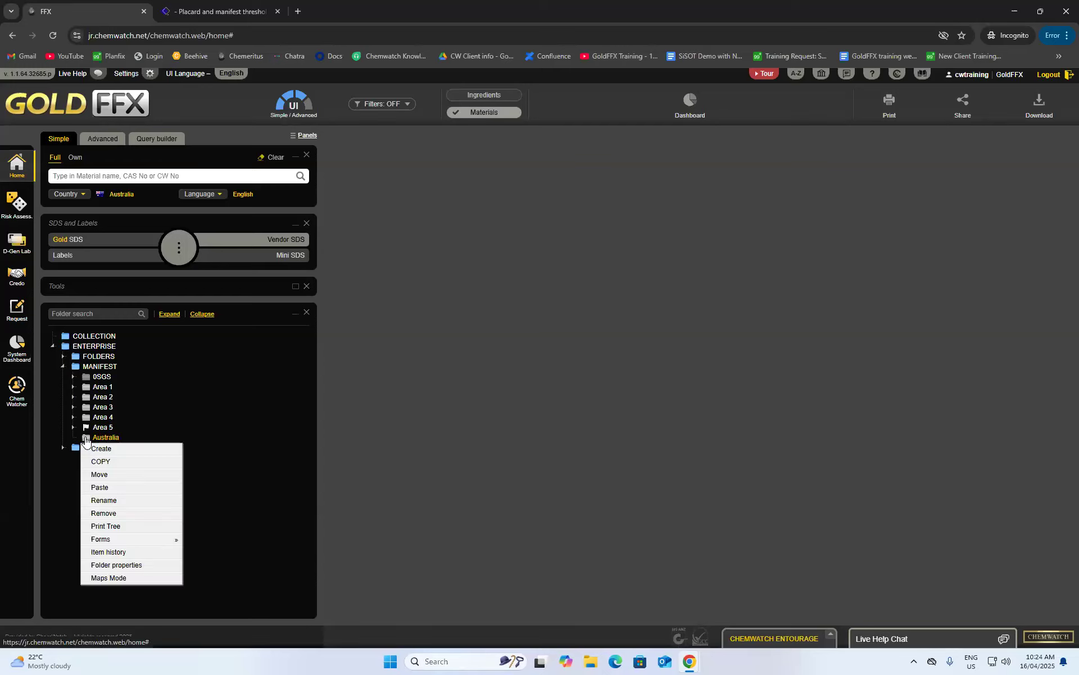
left_click(140, 448)
left_click(542, 254)
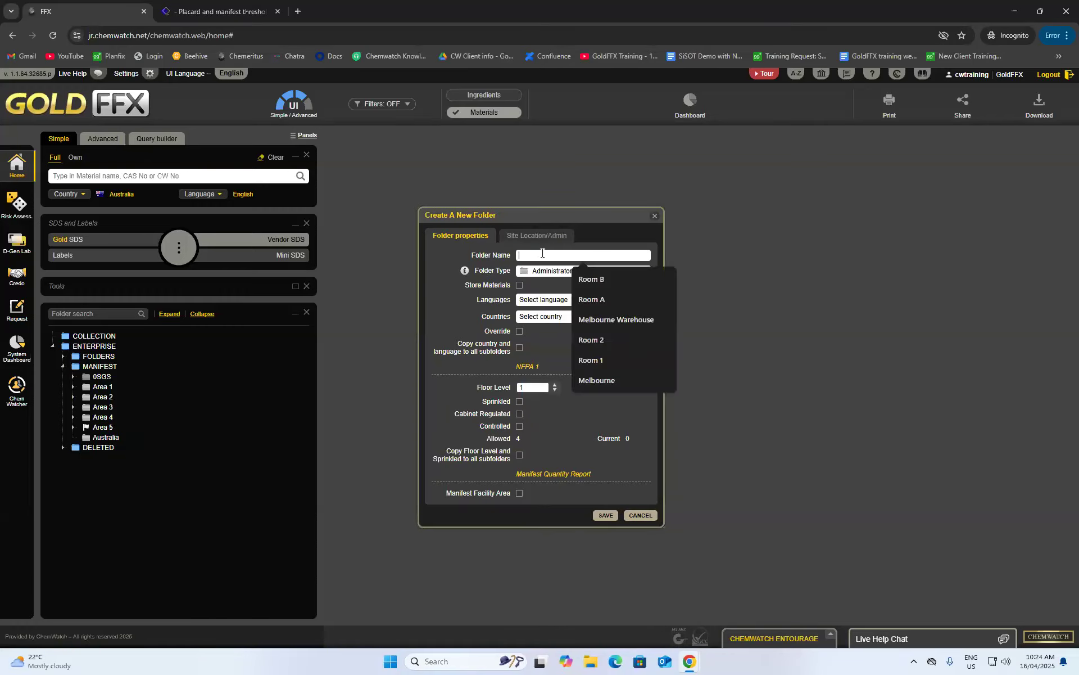
type("Mel")
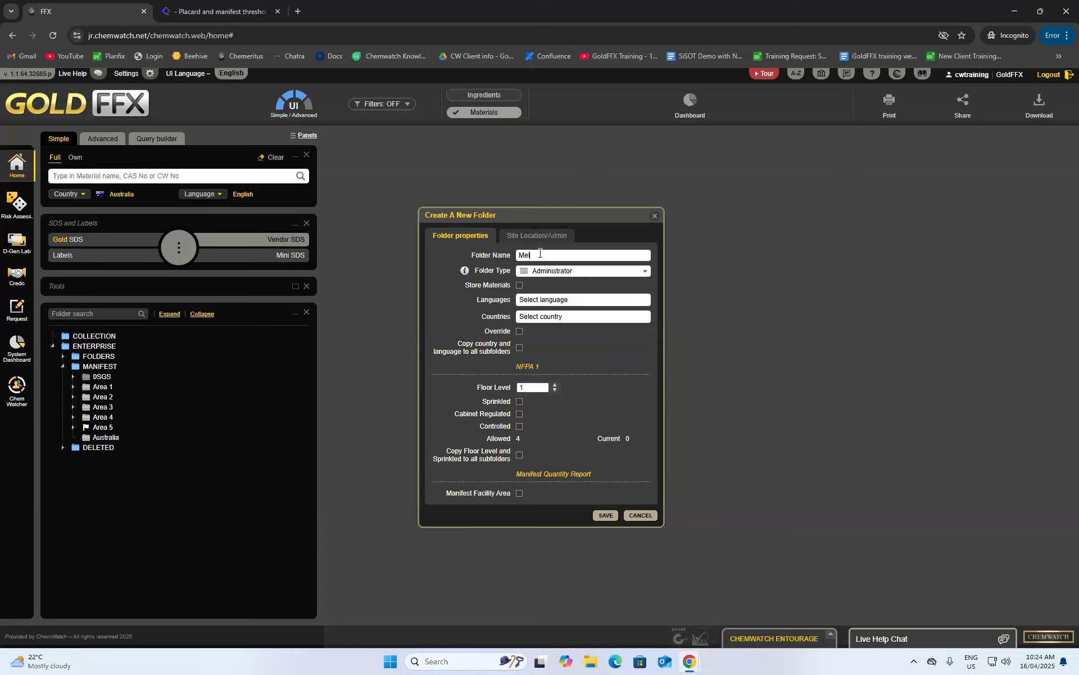
type("bourne Warehouse")
left_click(600, 279)
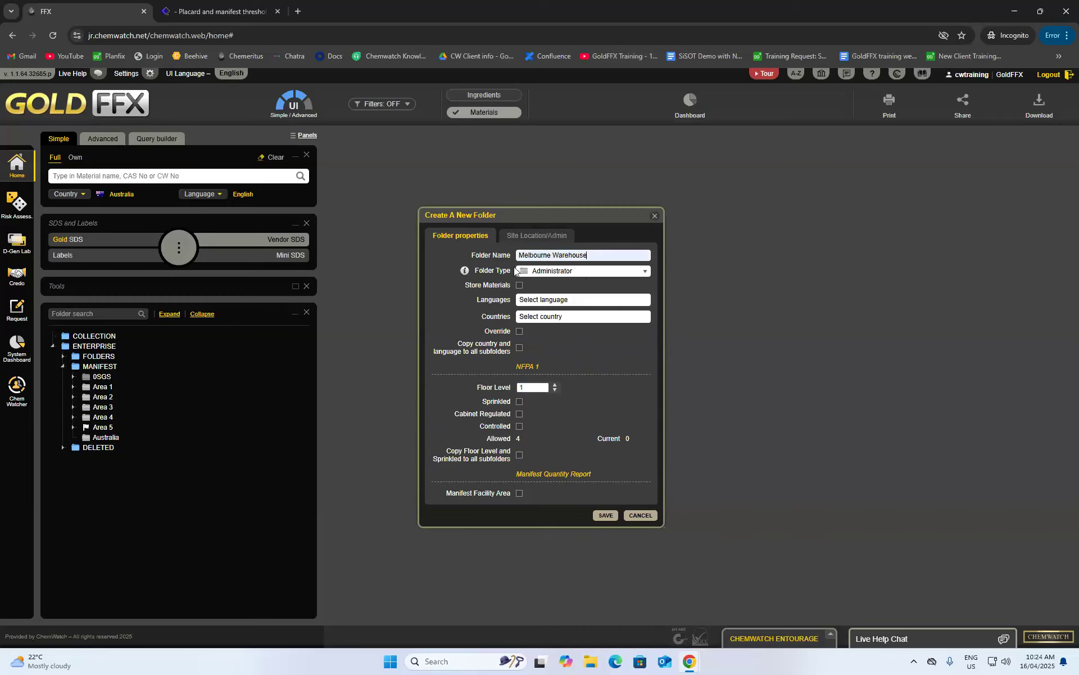
left_click(584, 271)
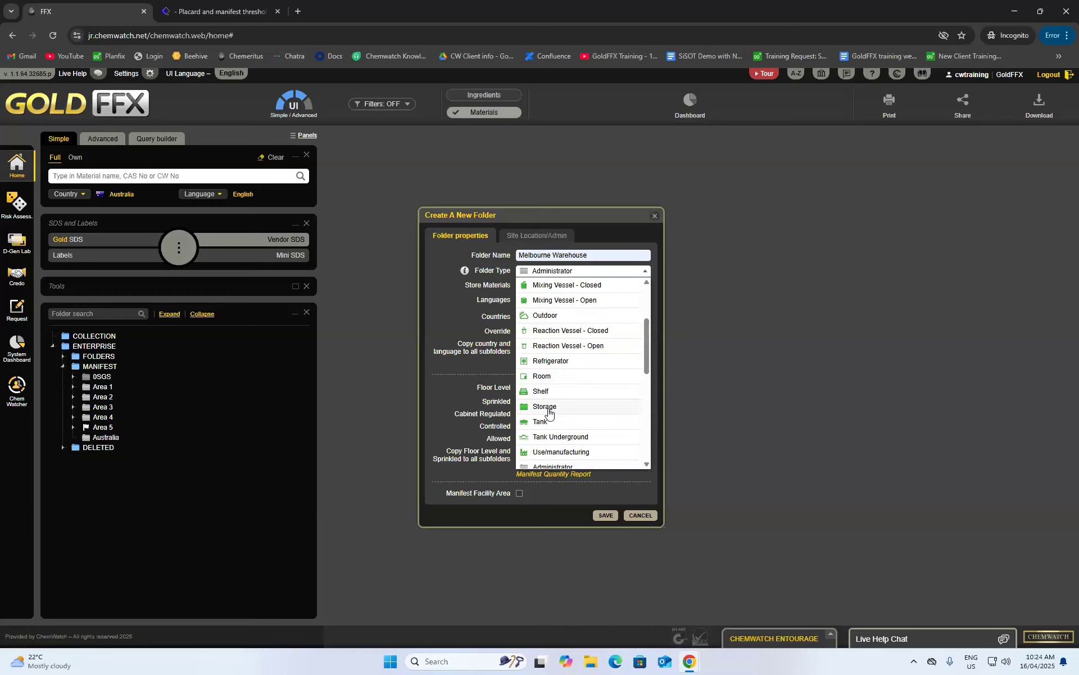
left_click(550, 408)
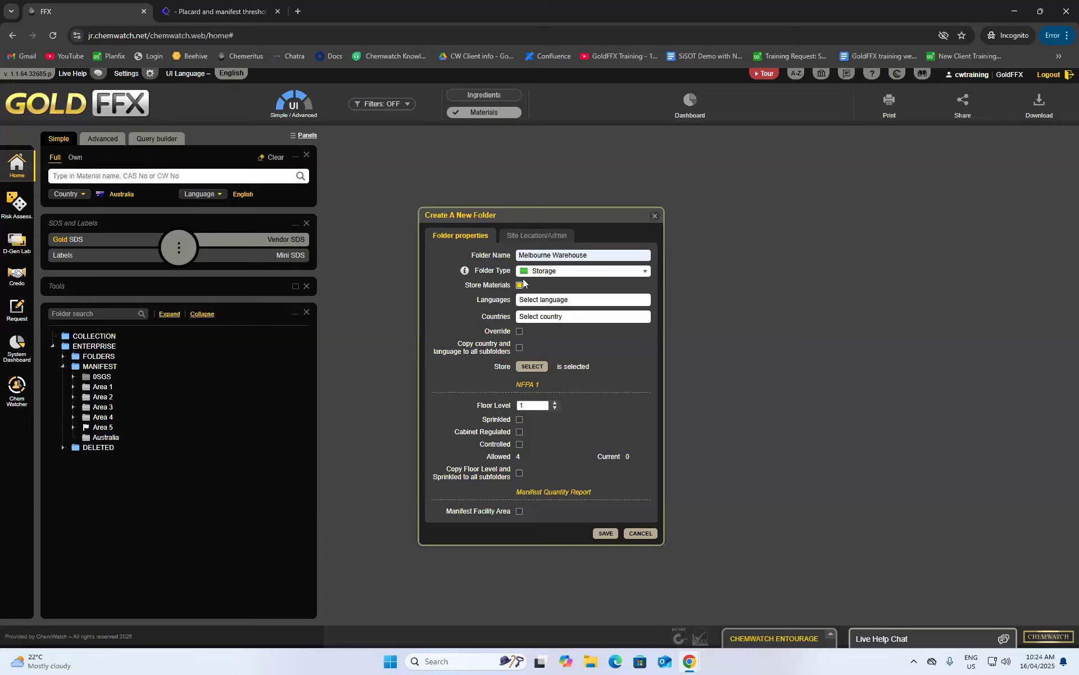
left_click(603, 534)
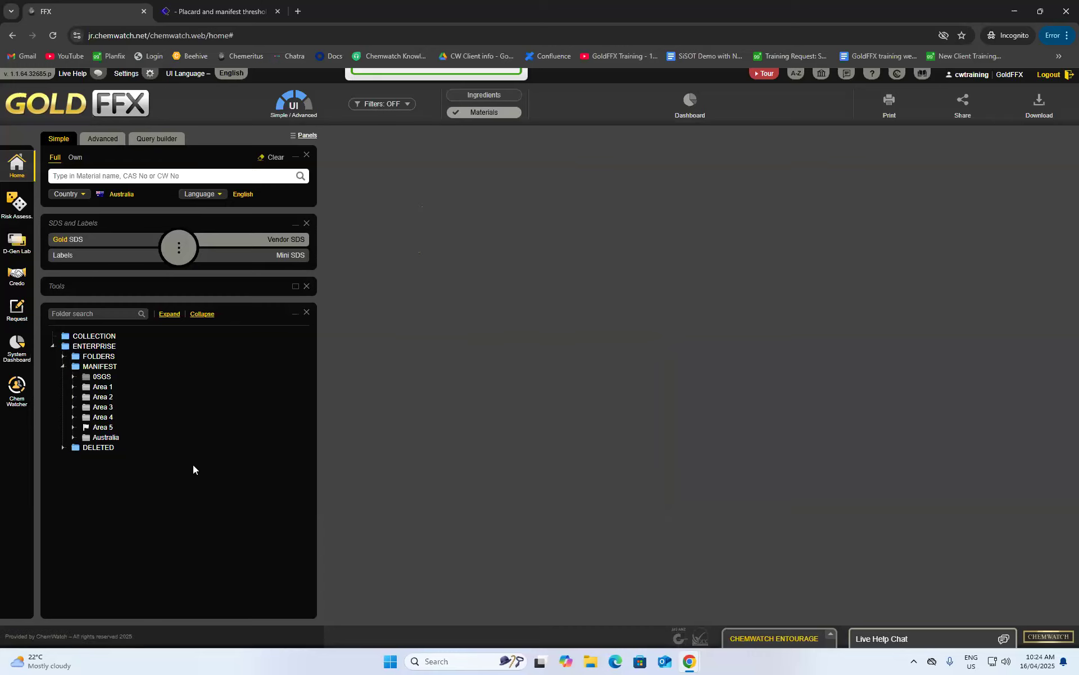
left_click(74, 437)
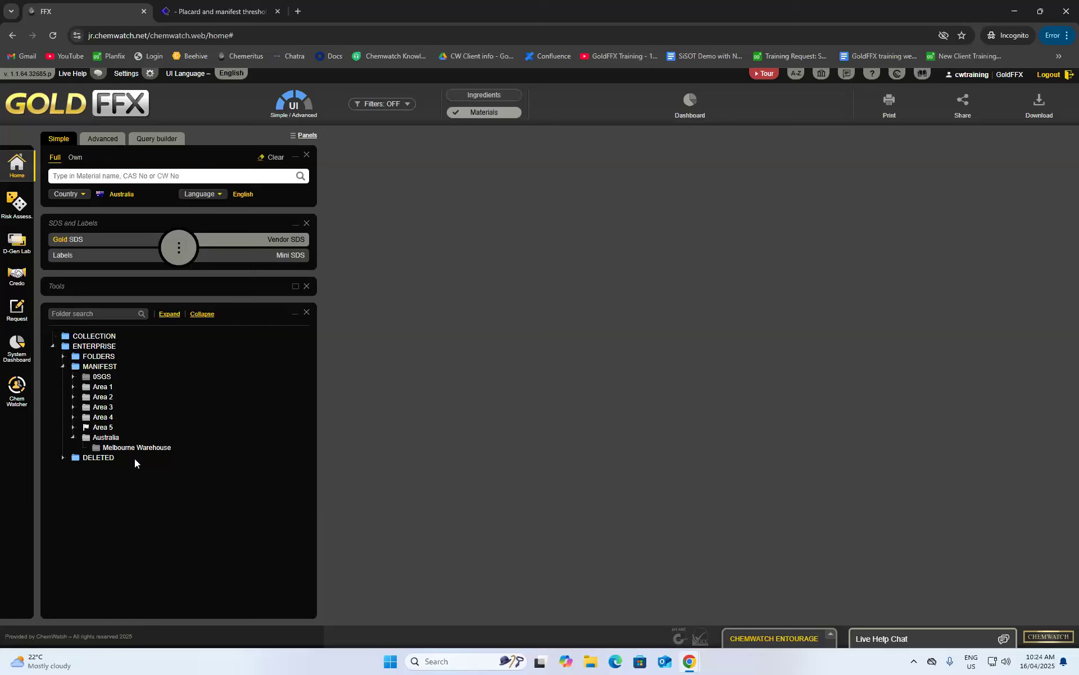
- Create and save a subfolder named 'Room 1' inside Melbourne Warehouse
right_click(98, 451)
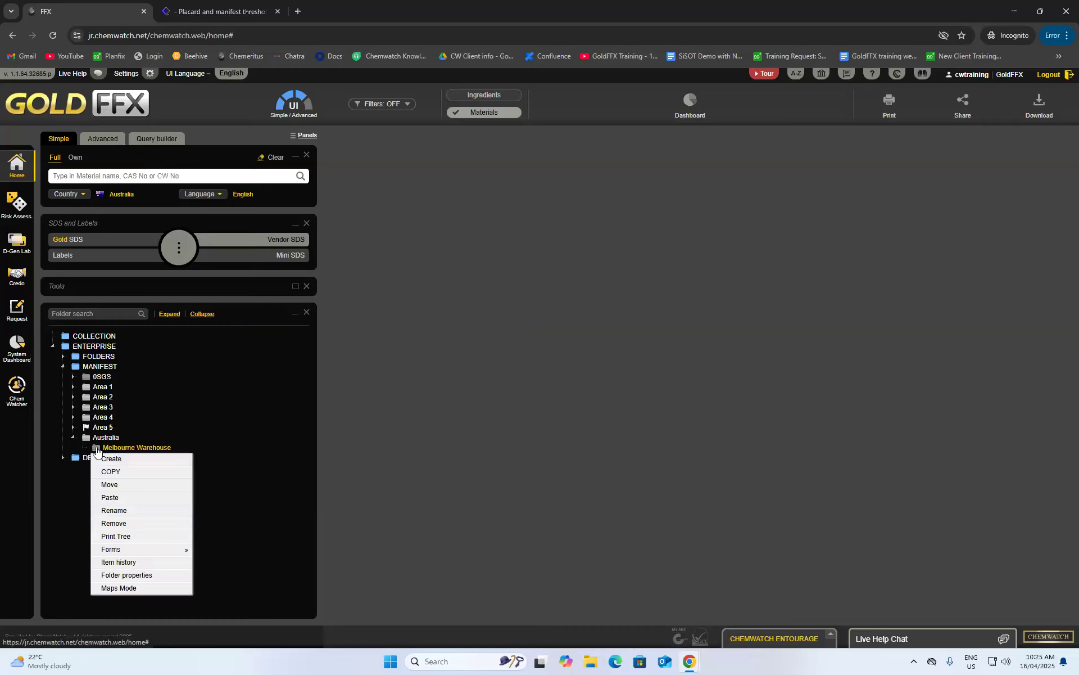
left_click(152, 459)
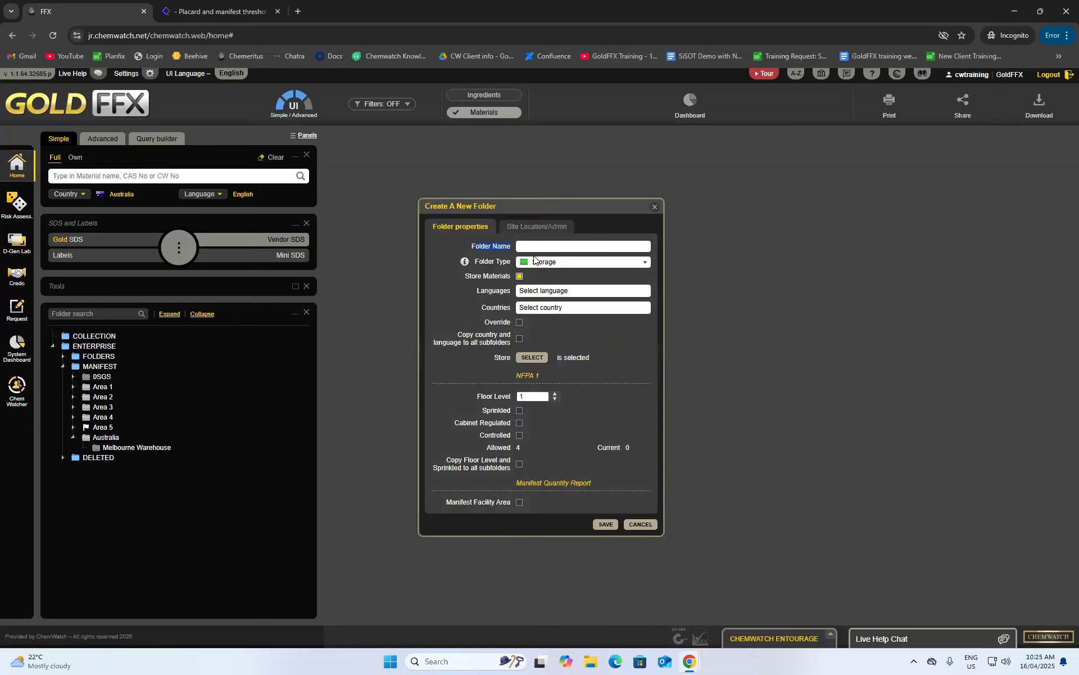
left_click(534, 247)
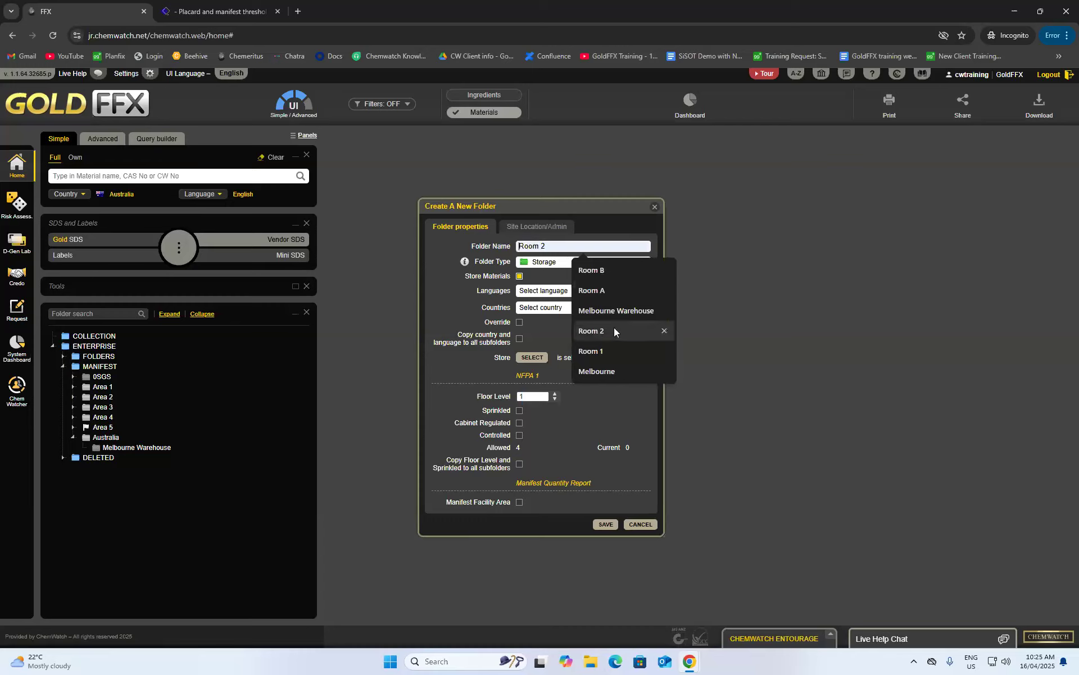
left_click(616, 350)
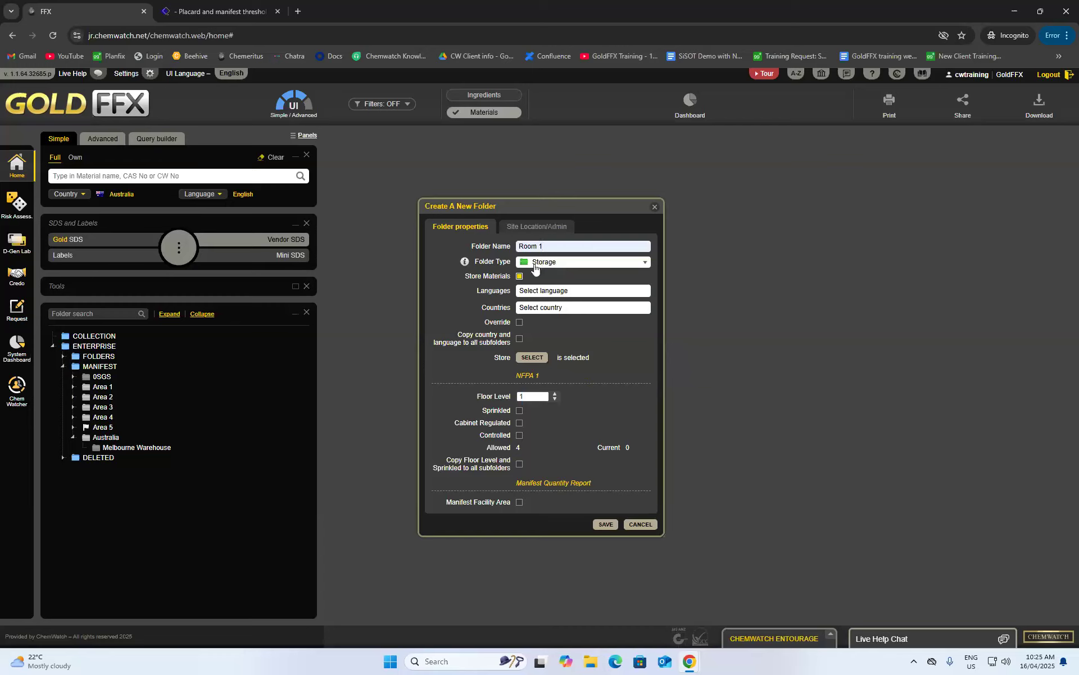
left_click(610, 524)
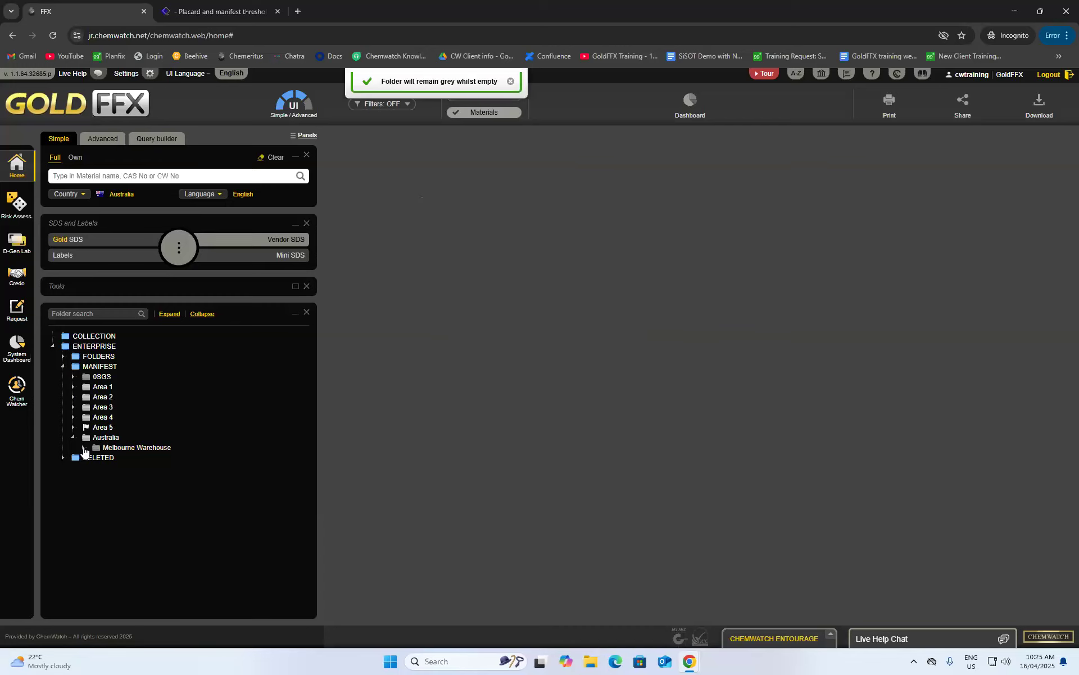
- Create and save a second subfolder named 'Room 2' inside Melbourne Warehouse
right_click(113, 456)
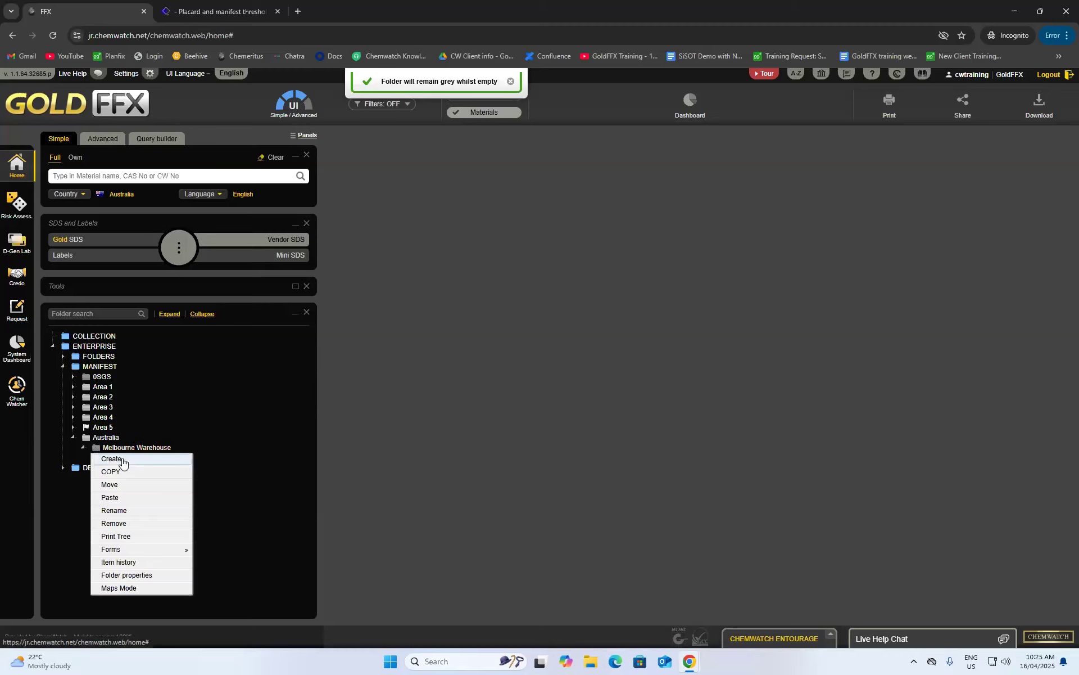
left_click(115, 461)
left_click(523, 245)
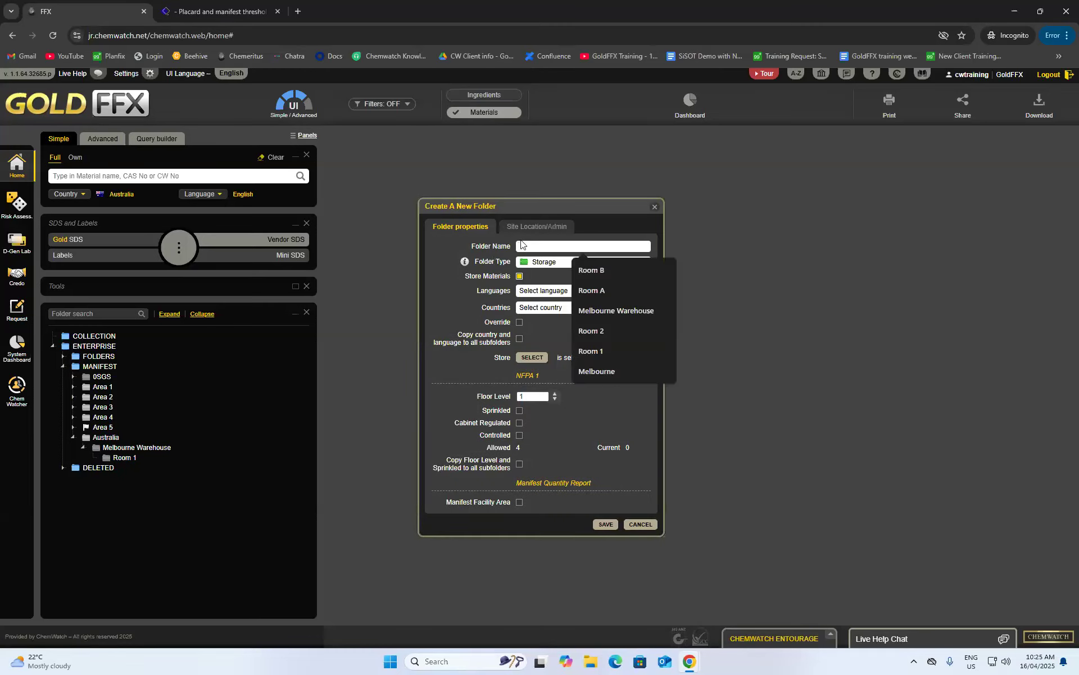
type("Room 2")
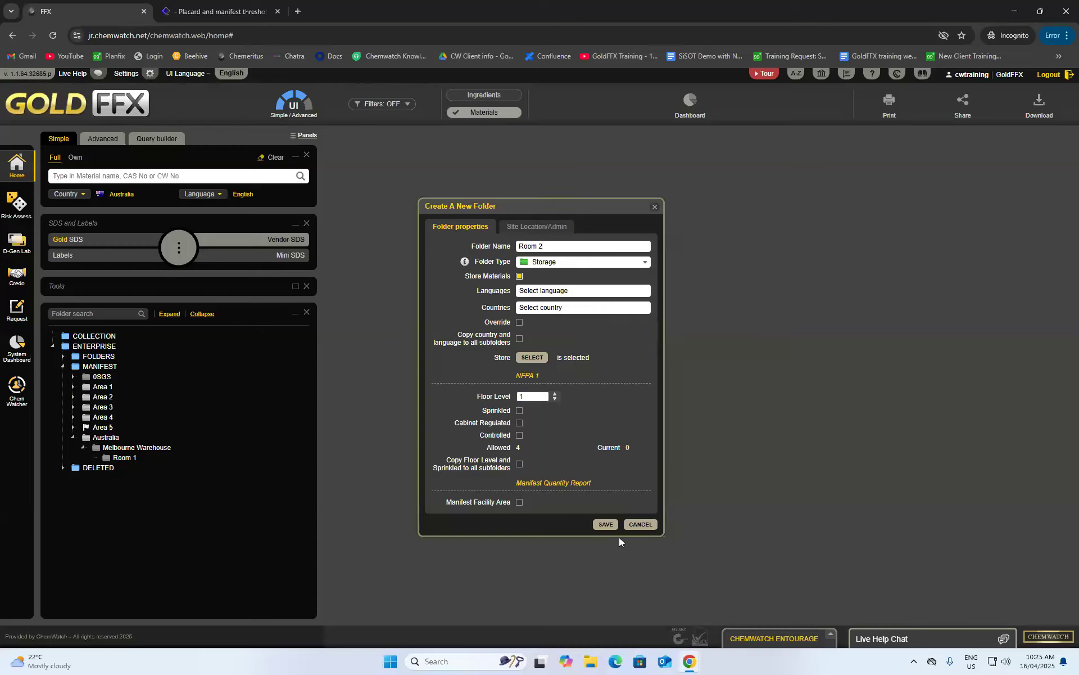
left_click(606, 525)
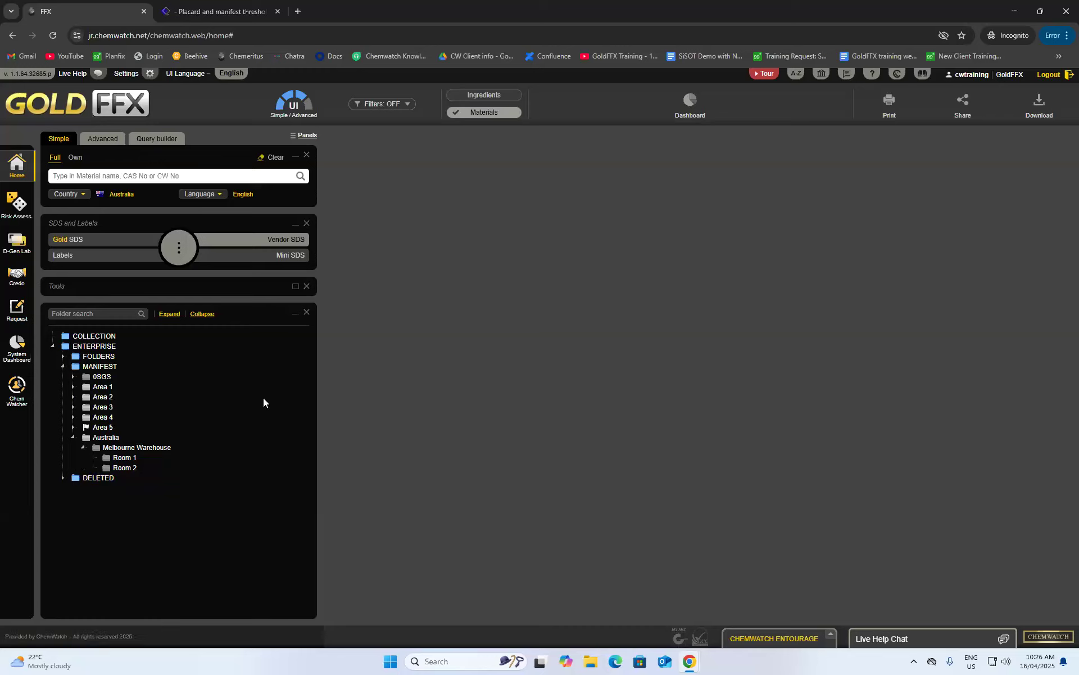
- Run a Simple search for 'acetone' to list the matching SDS records
left_click(79, 178)
type("ace")
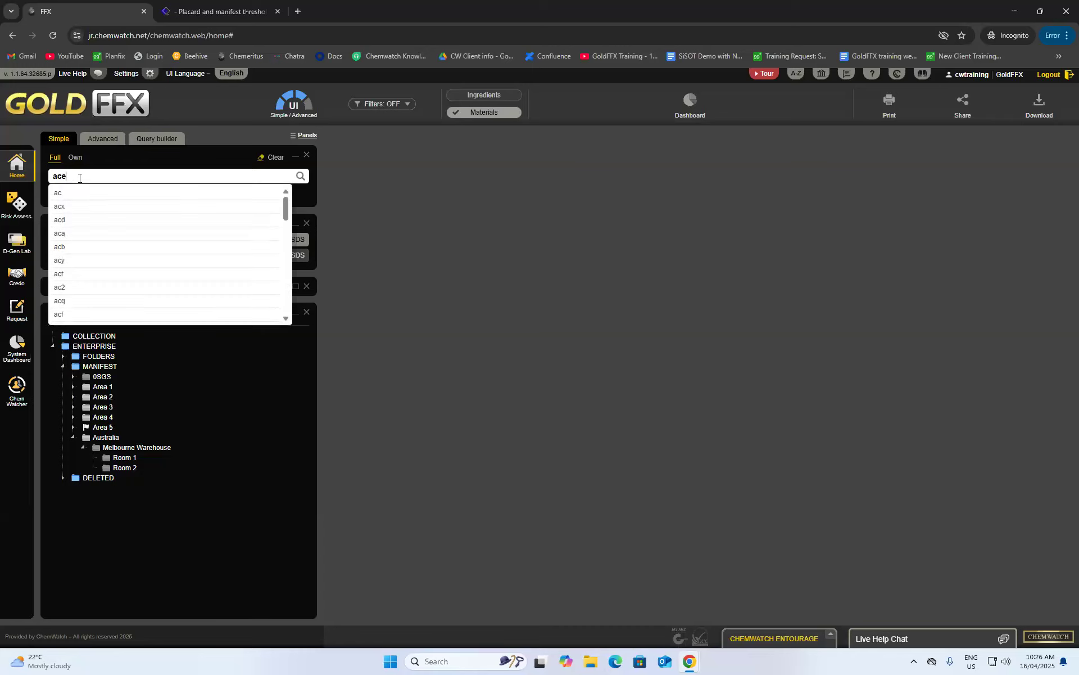
type("tone")
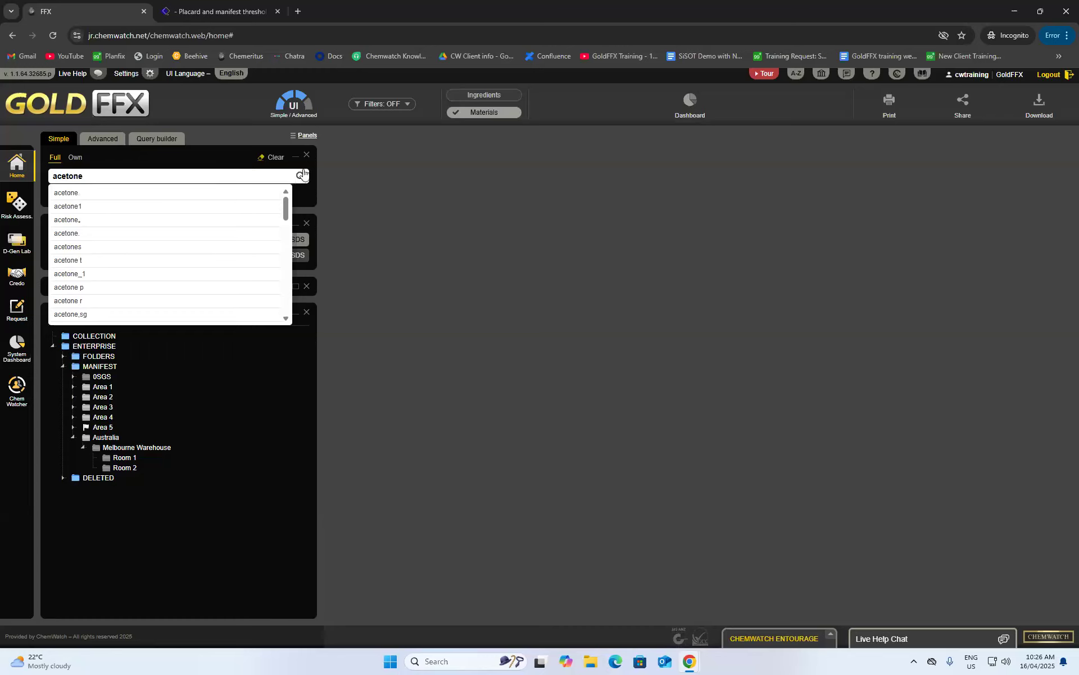
left_click(308, 194)
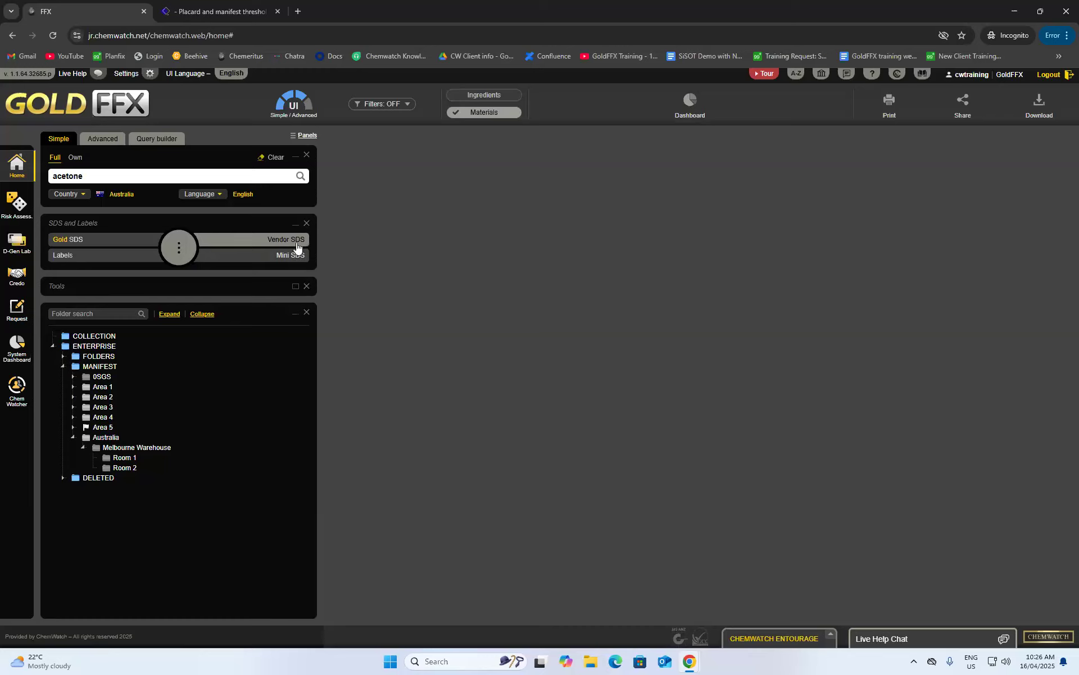
left_click(301, 177)
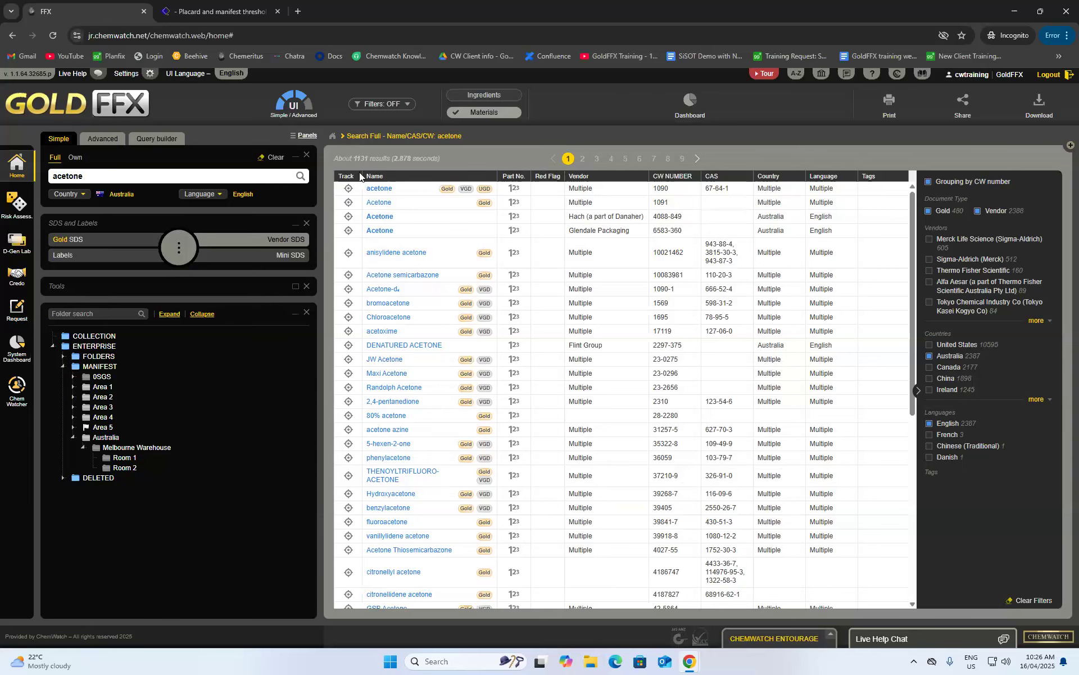
- Copy the first acetone result and paste it into Room 1, choosing no specific vendor
scroll(502, 409, "down", 3)
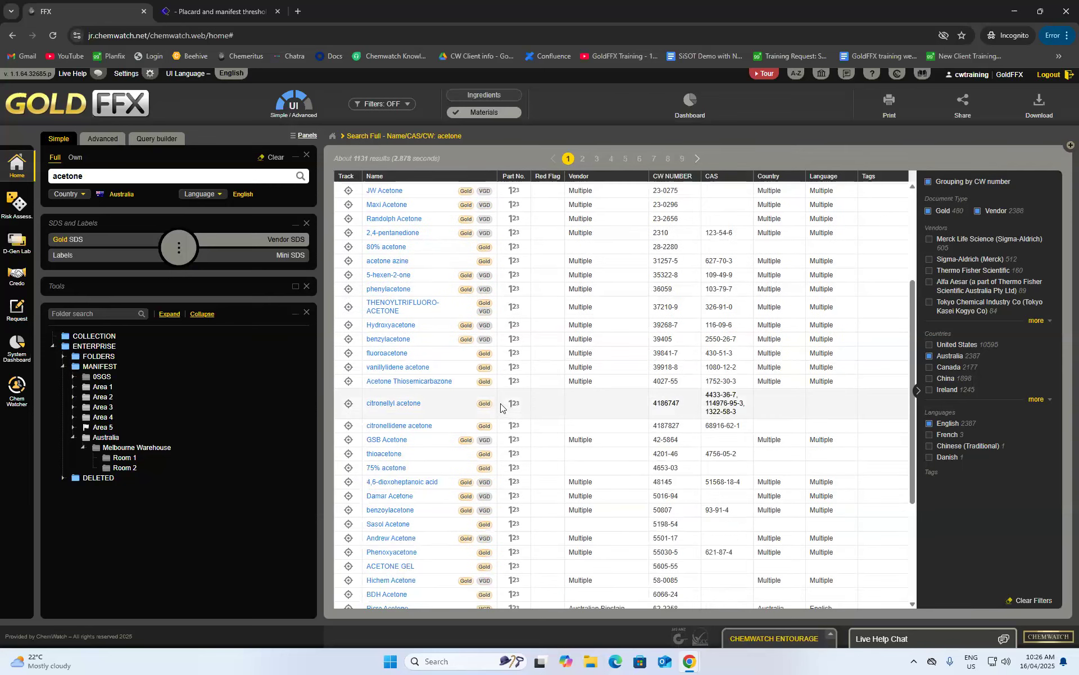
scroll(501, 409, "up", 3)
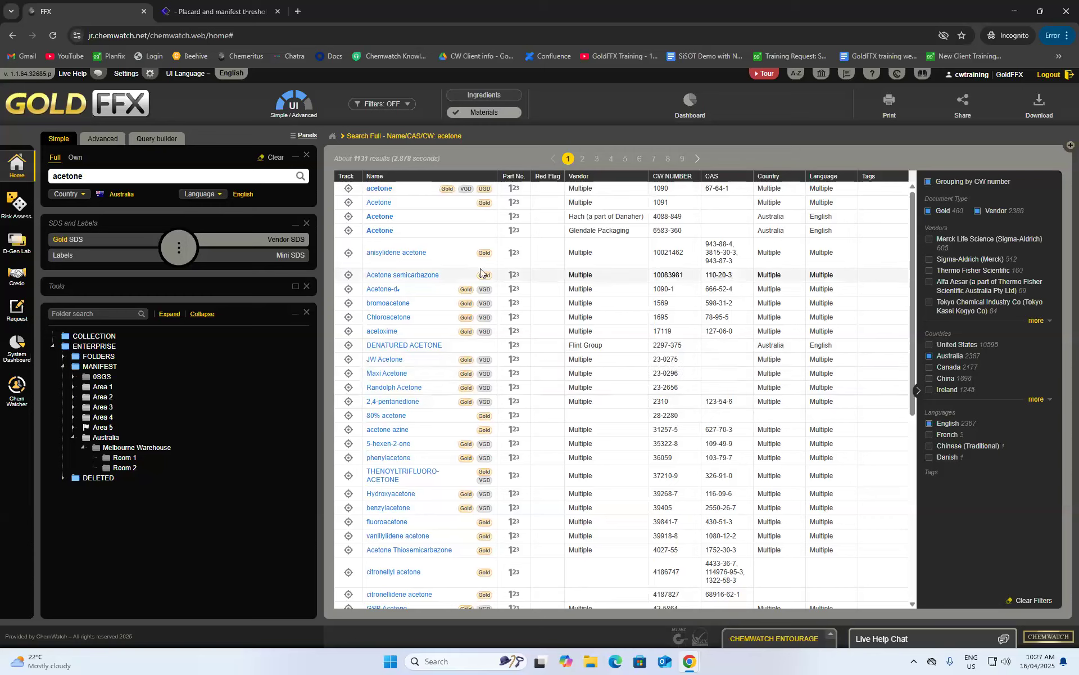
mouse_move(377, 192)
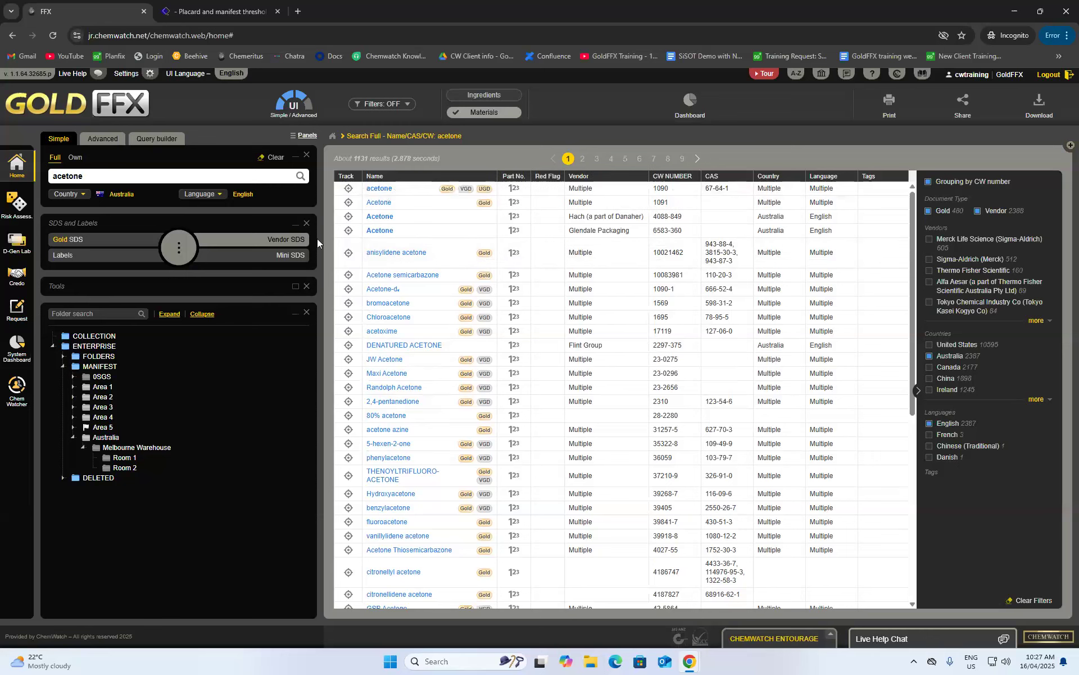
right_click(379, 193)
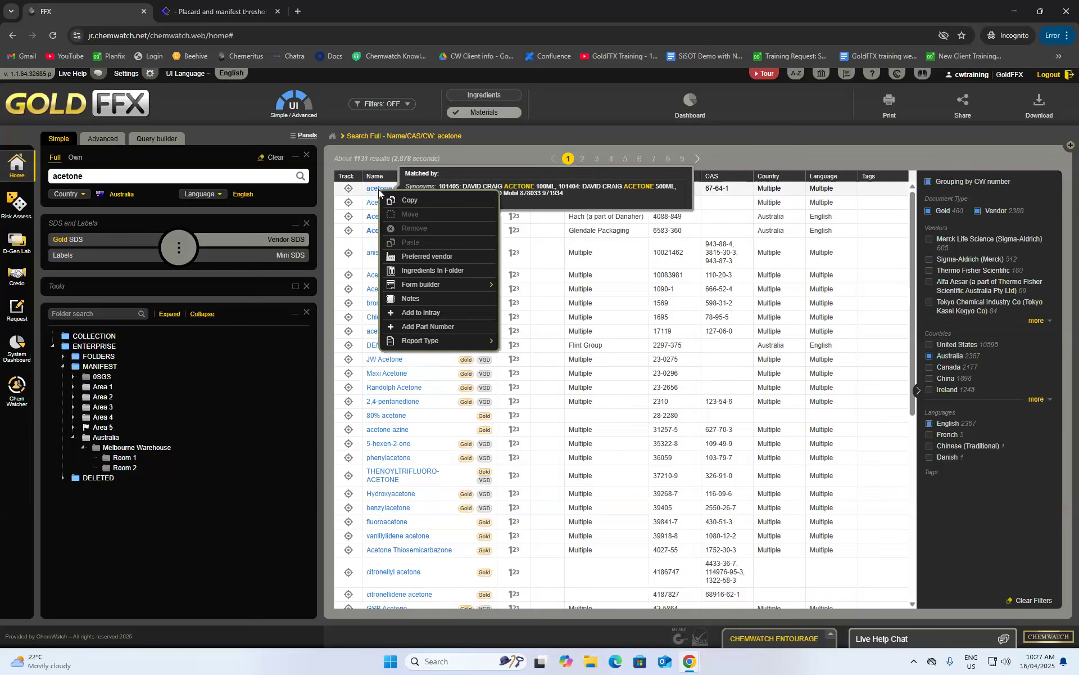
left_click(415, 201)
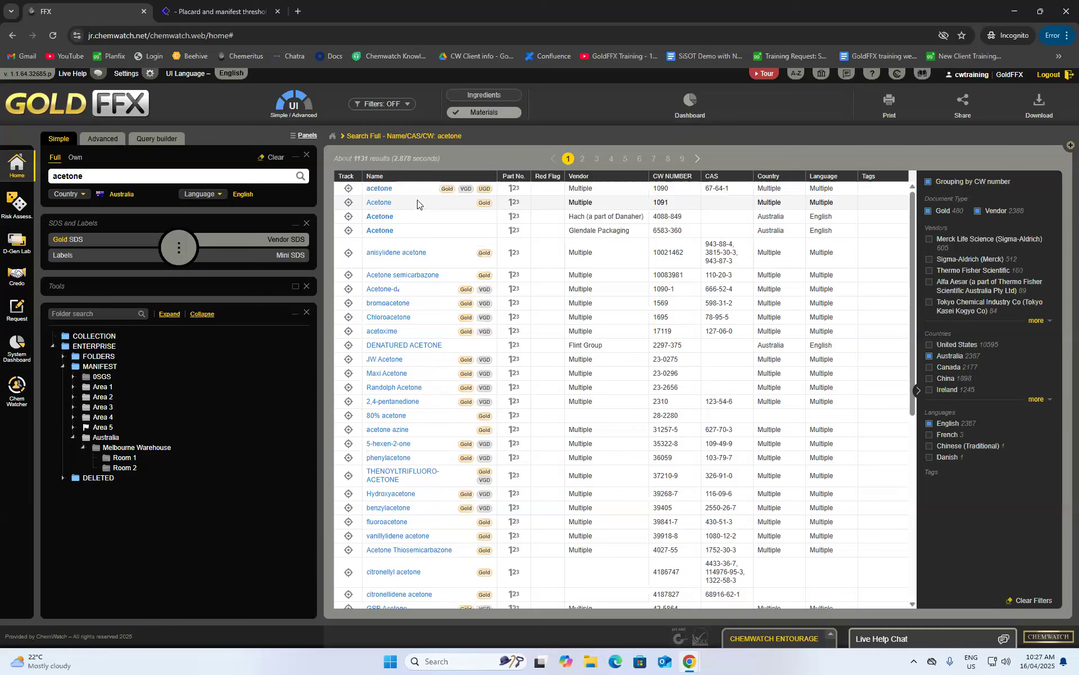
right_click(125, 461)
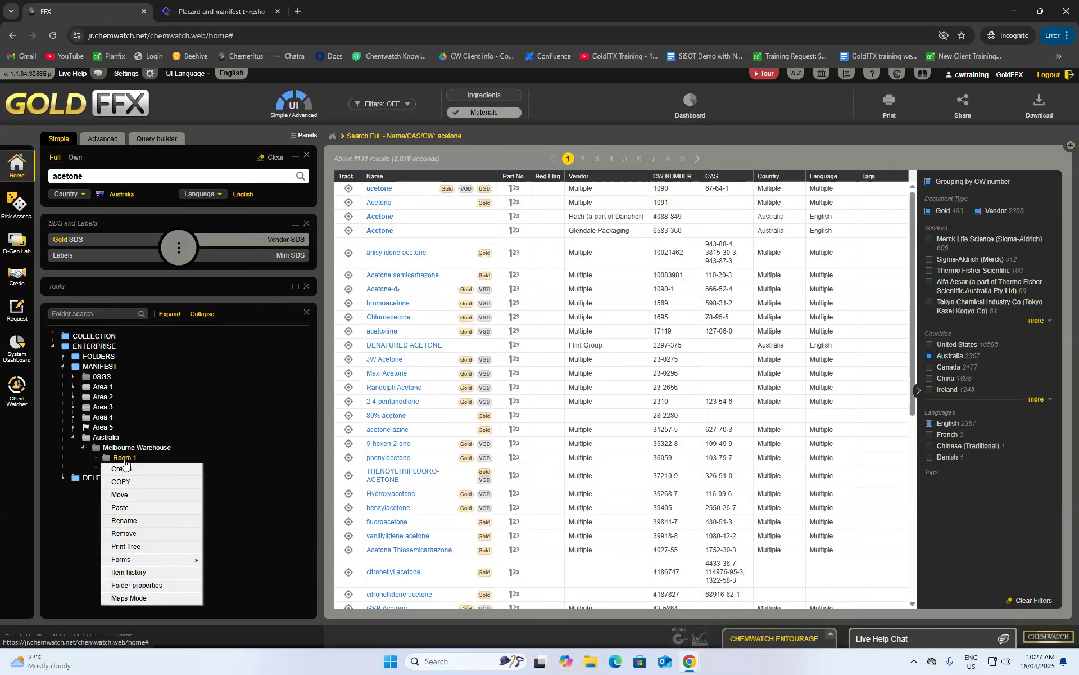
left_click(140, 507)
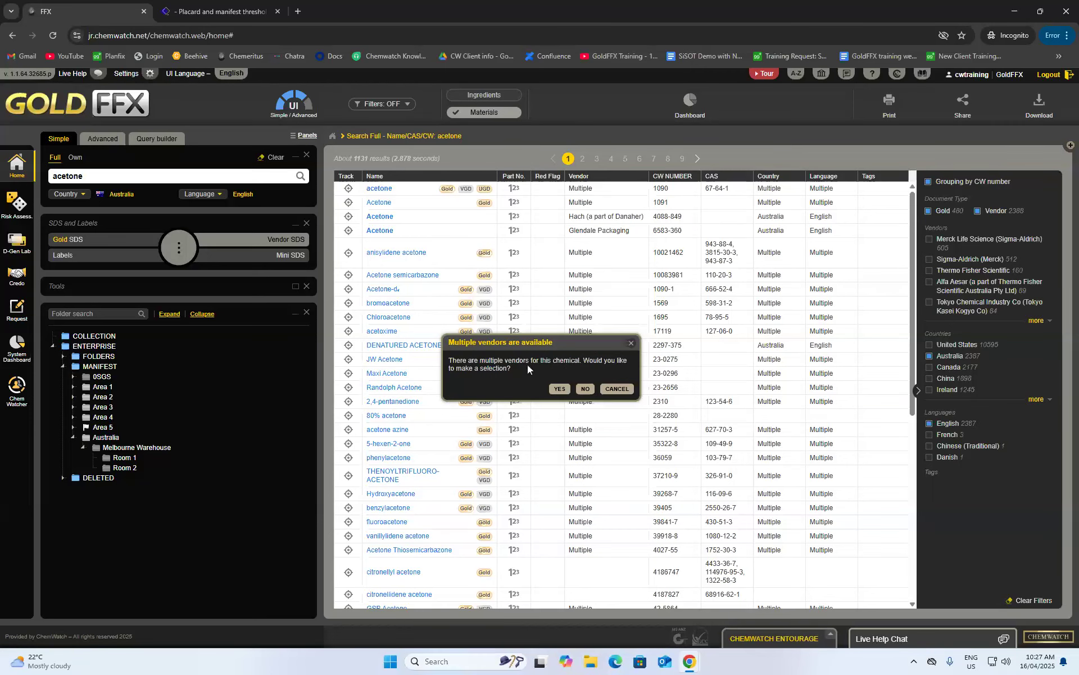
left_click(586, 388)
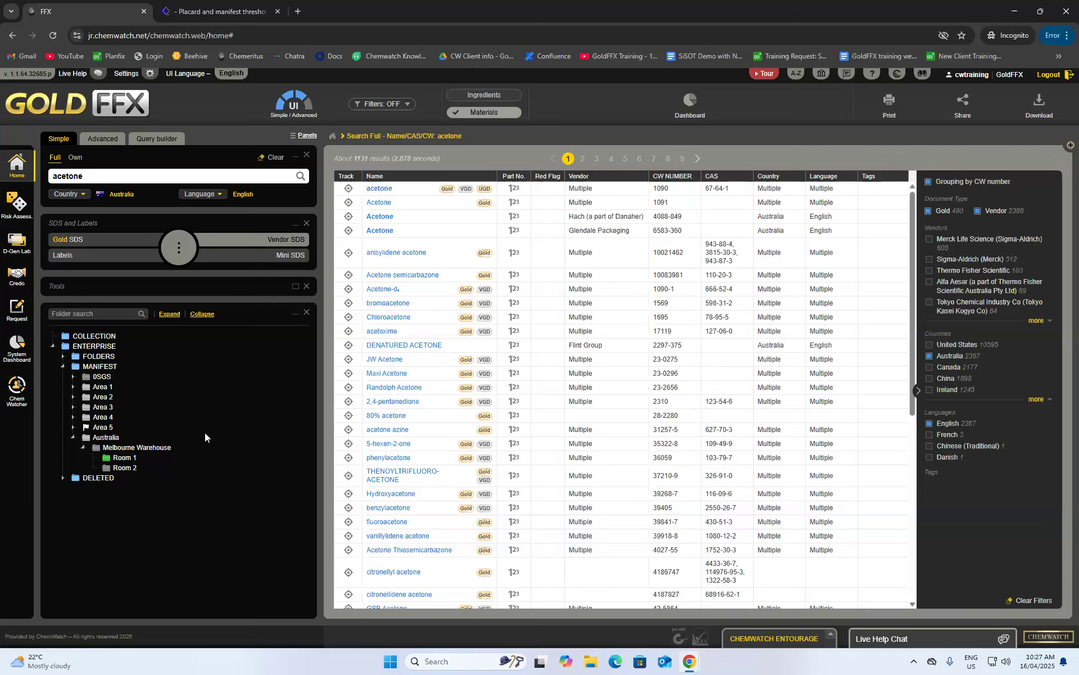
- View Room 1's placard list and acetone's documents, then start adding a vendor to acetone
left_click(126, 458)
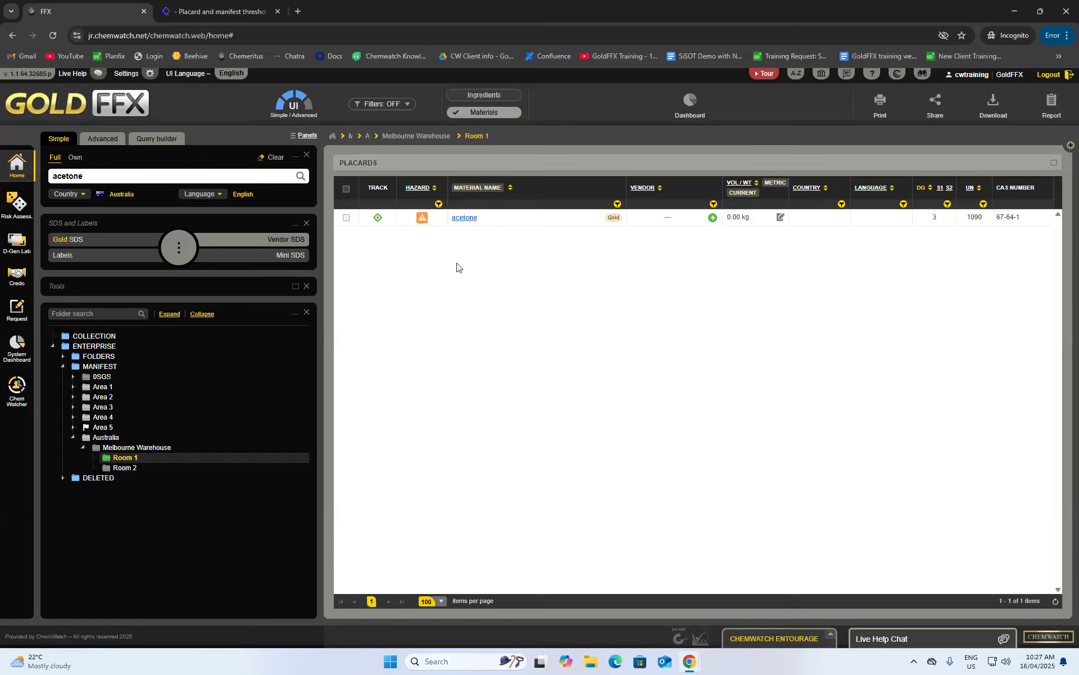
left_click(461, 222)
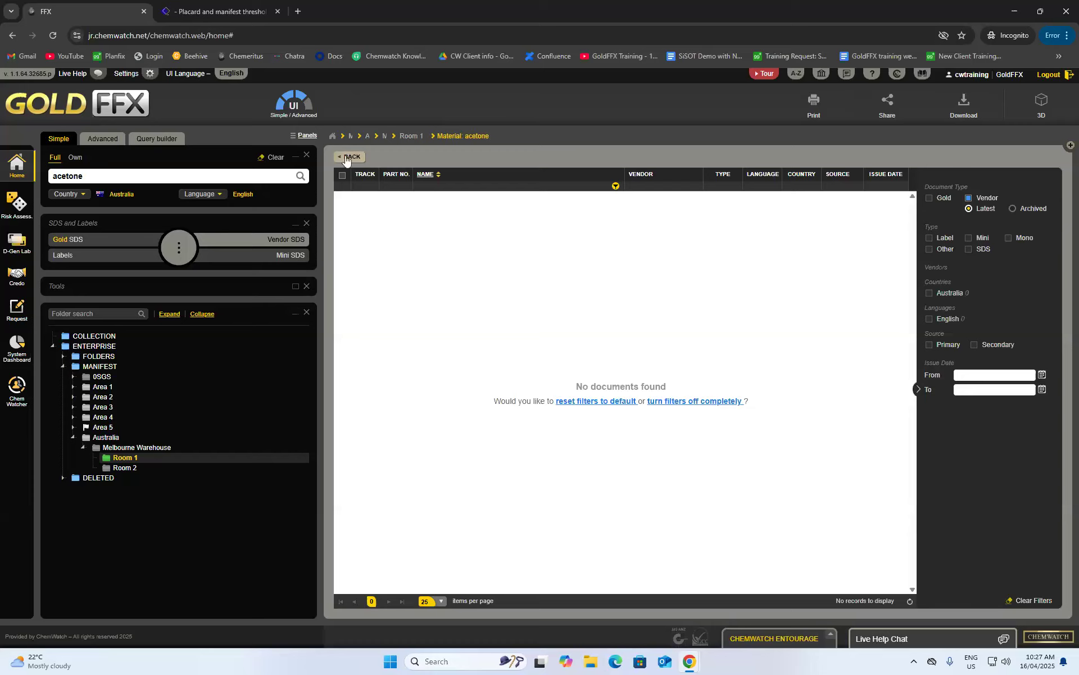
left_click(349, 156)
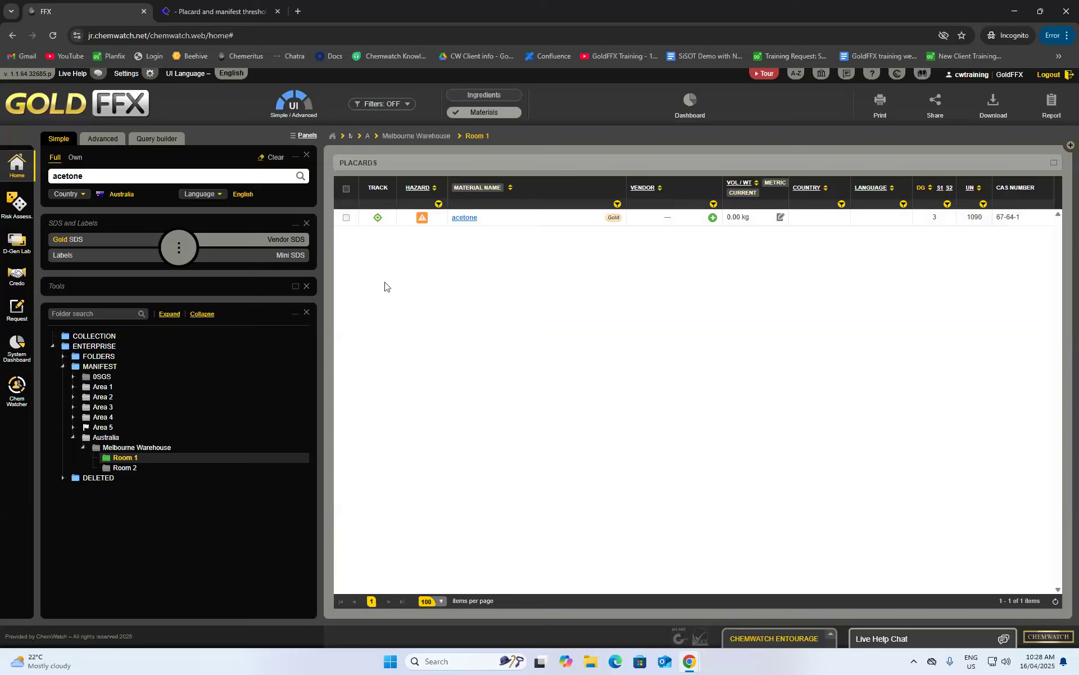
left_click(713, 218)
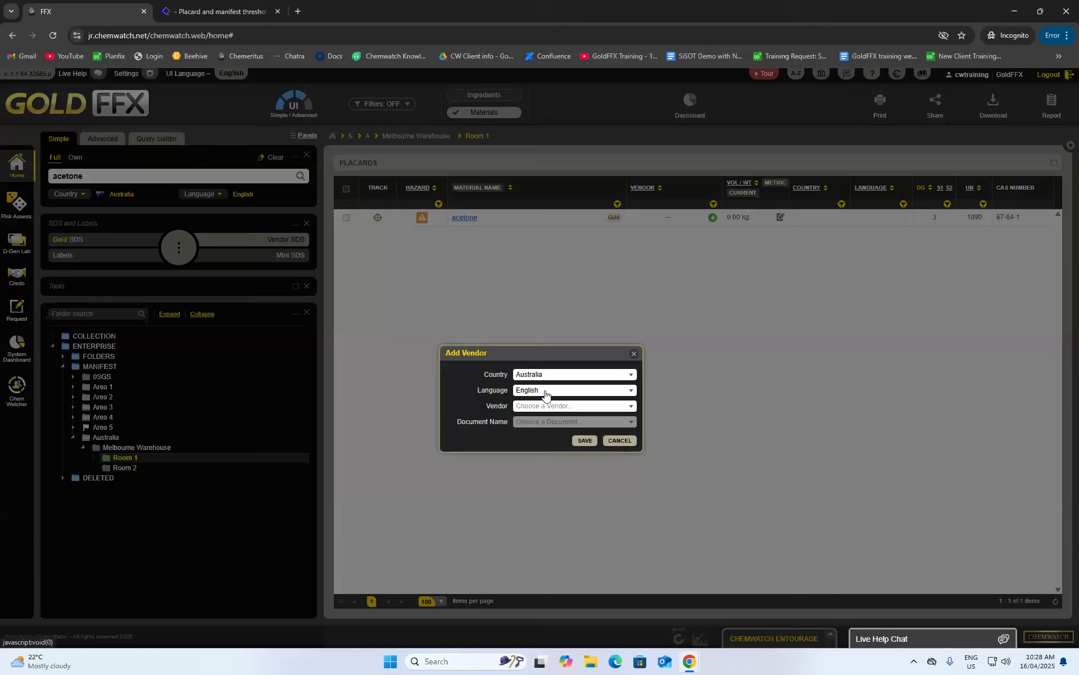
- Assign Merck (Sigma-Aldrich) Acetone EMPLURA® (822251) to Room 1's acetone, replacing the vendorless record
left_click(581, 406)
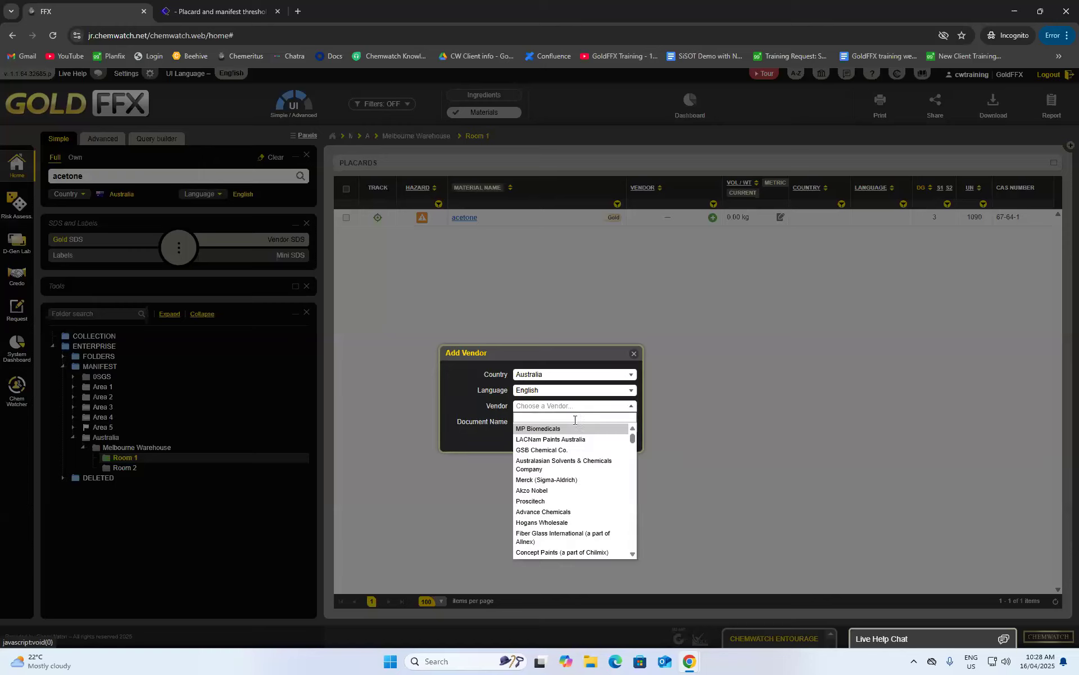
scroll(540, 473, "down", 10)
scroll(540, 472, "up", 10)
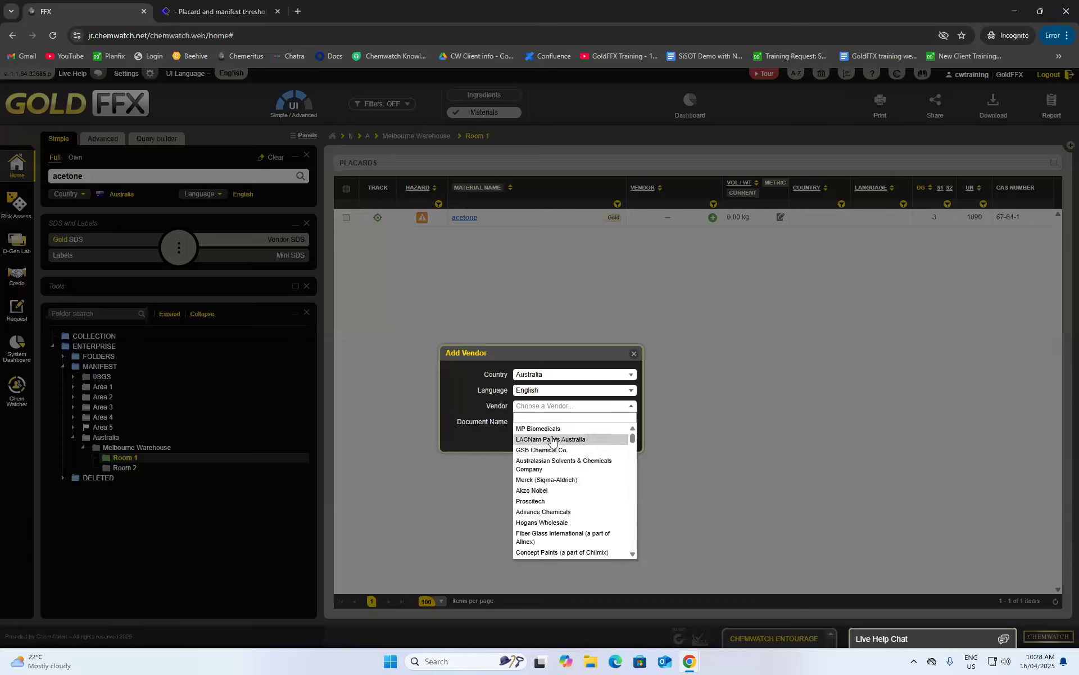
left_click(538, 482)
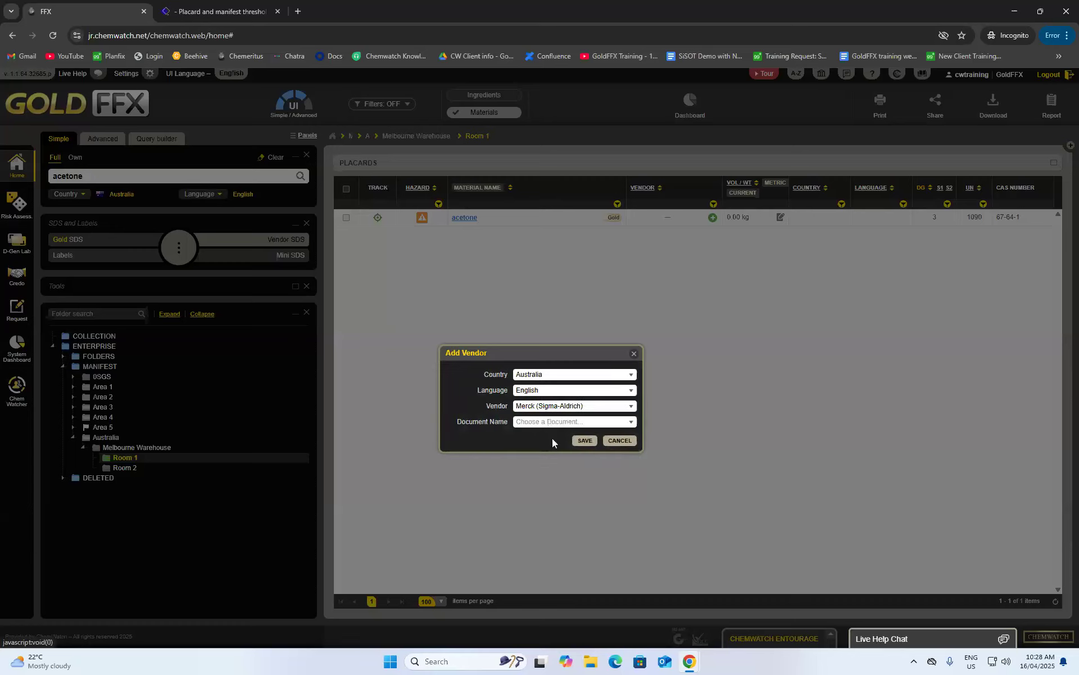
left_click(540, 425)
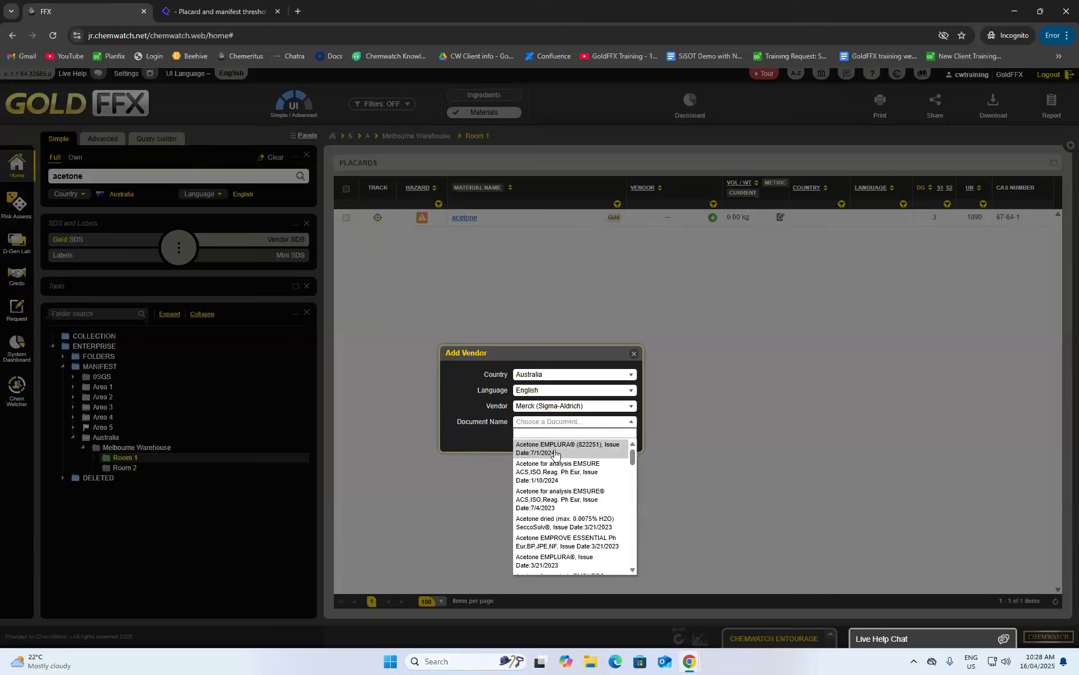
scroll(579, 478, "down", 10)
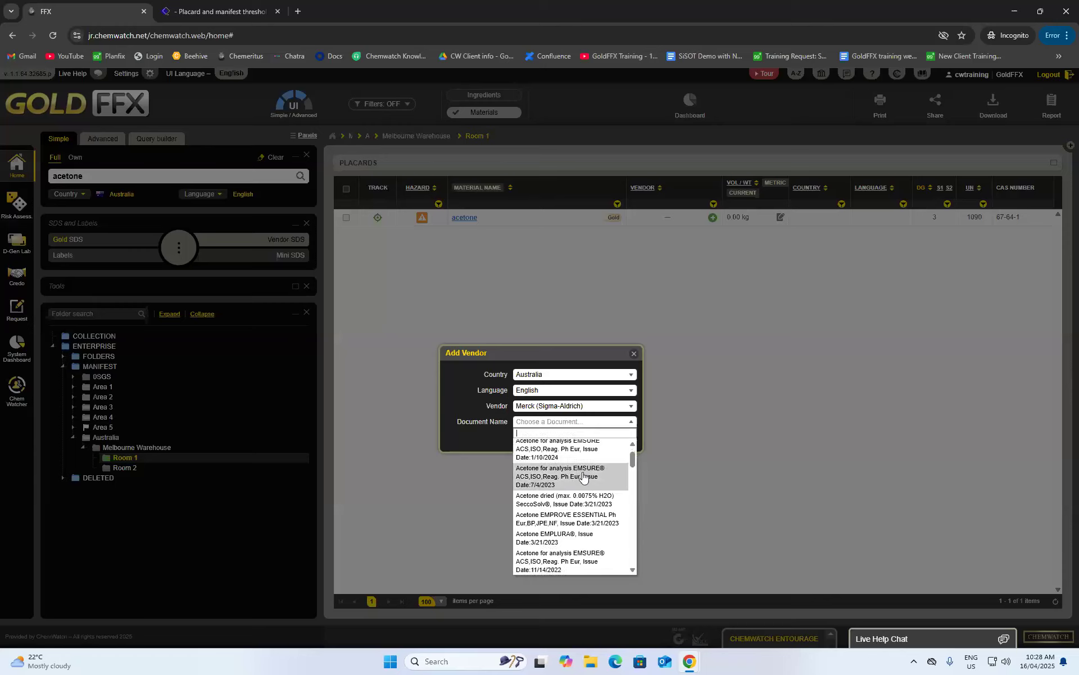
scroll(588, 504, "up", 8)
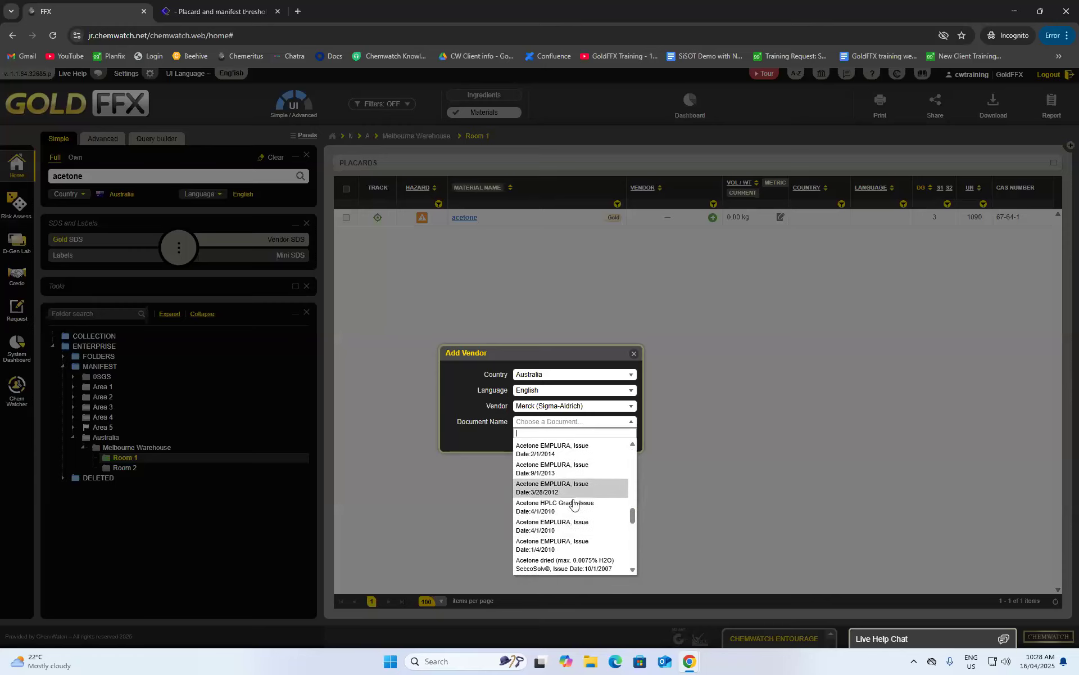
scroll(579, 509, "up", 3)
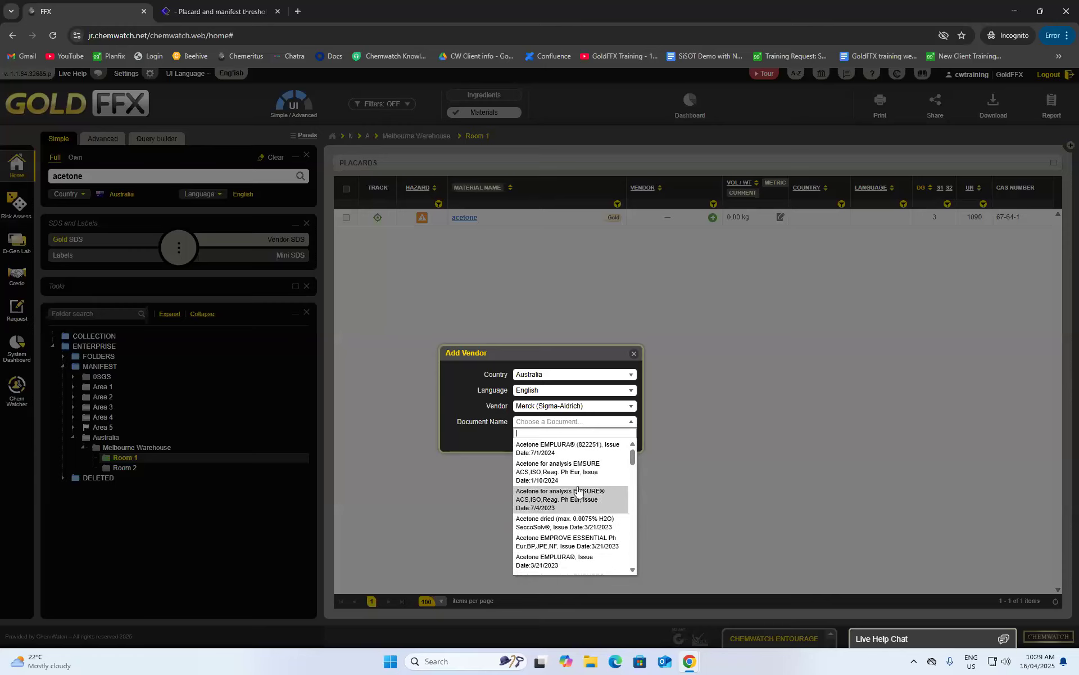
left_click(561, 449)
left_click(585, 441)
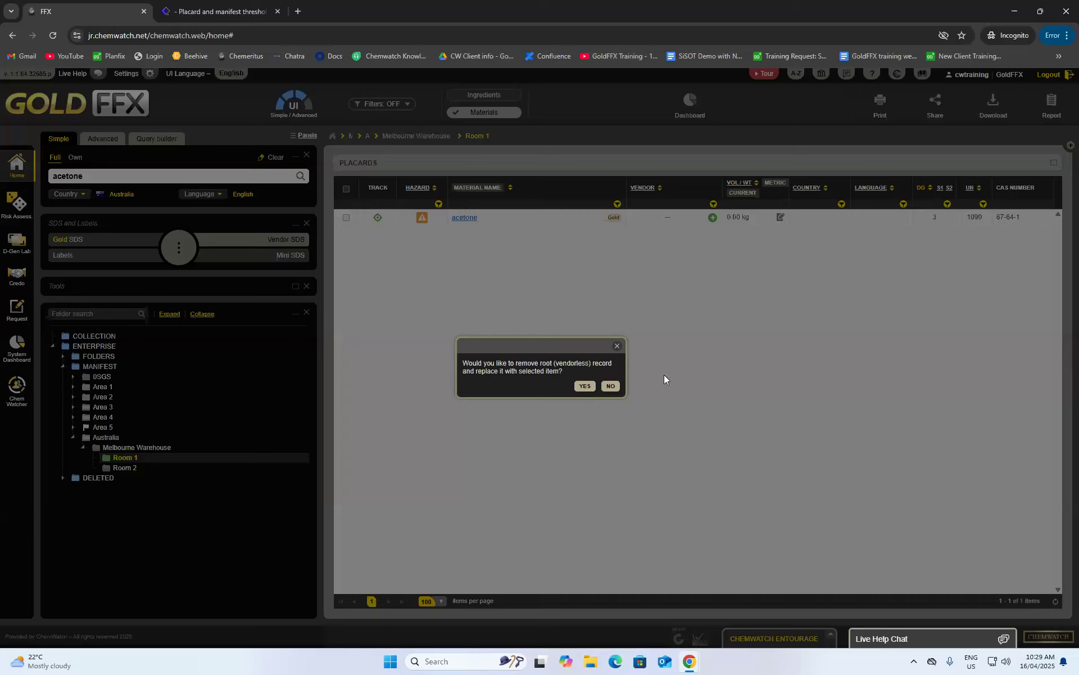
left_click(583, 386)
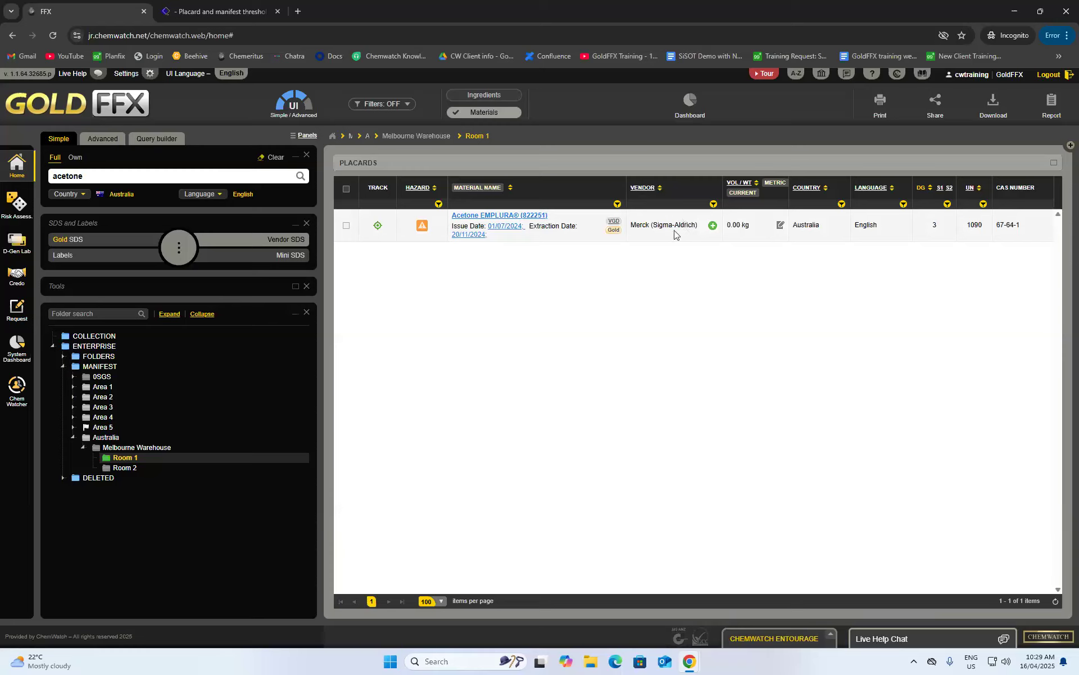
- Review the Acetone EMPLURA safety data sheet, return to Room 1, and rerun the acetone search
left_click(492, 220)
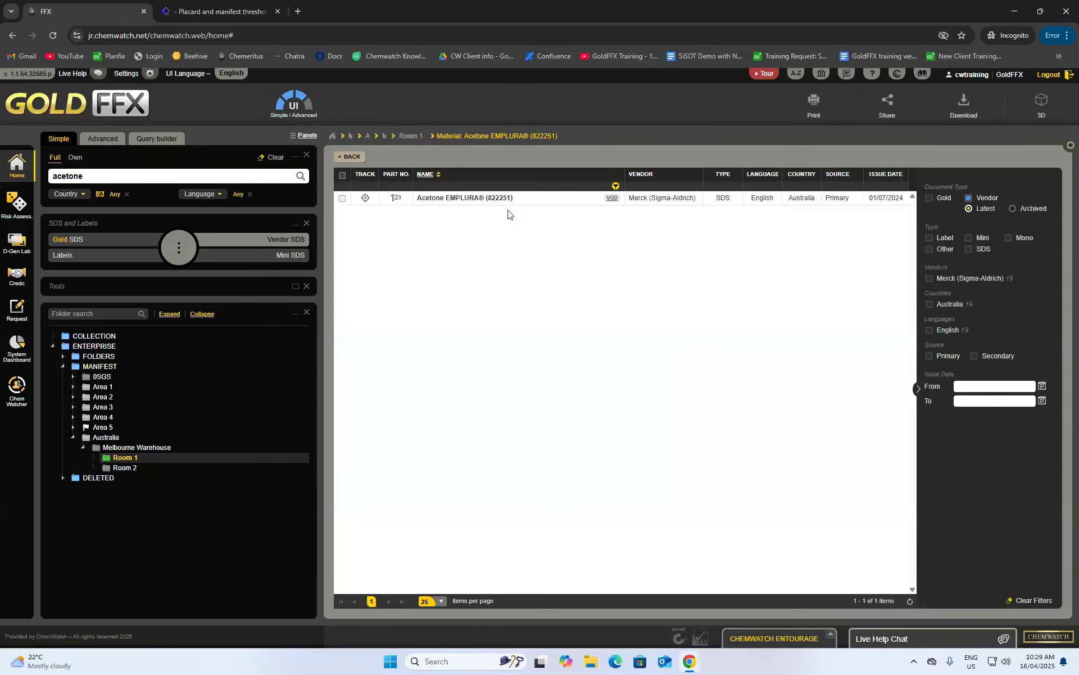
left_click(458, 198)
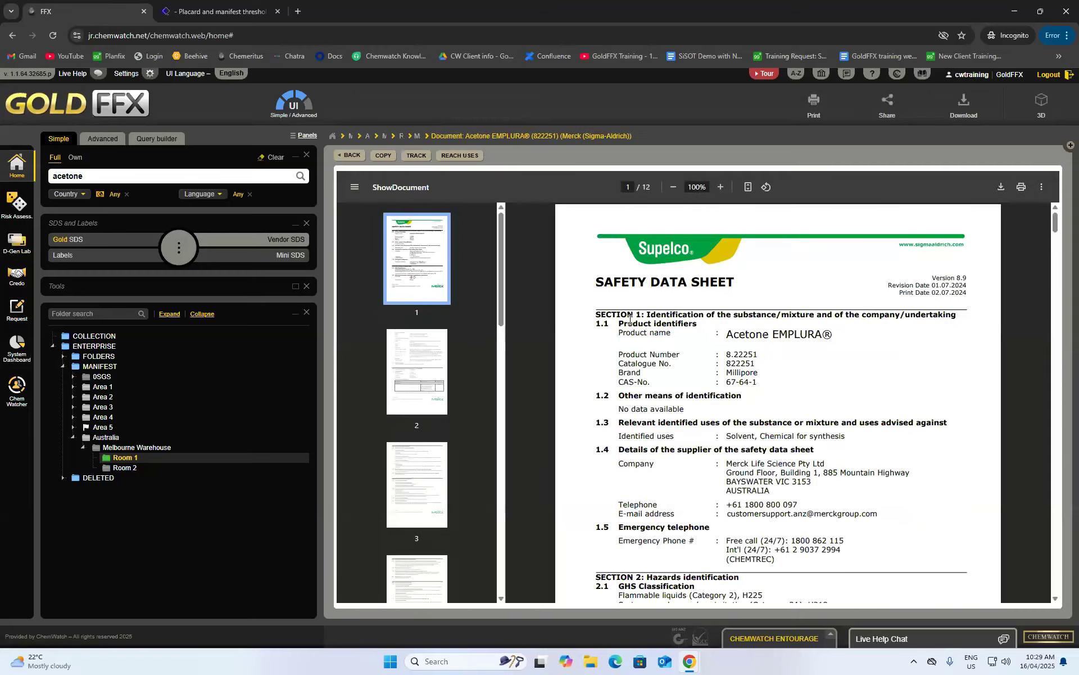
left_click(345, 156)
left_click(351, 159)
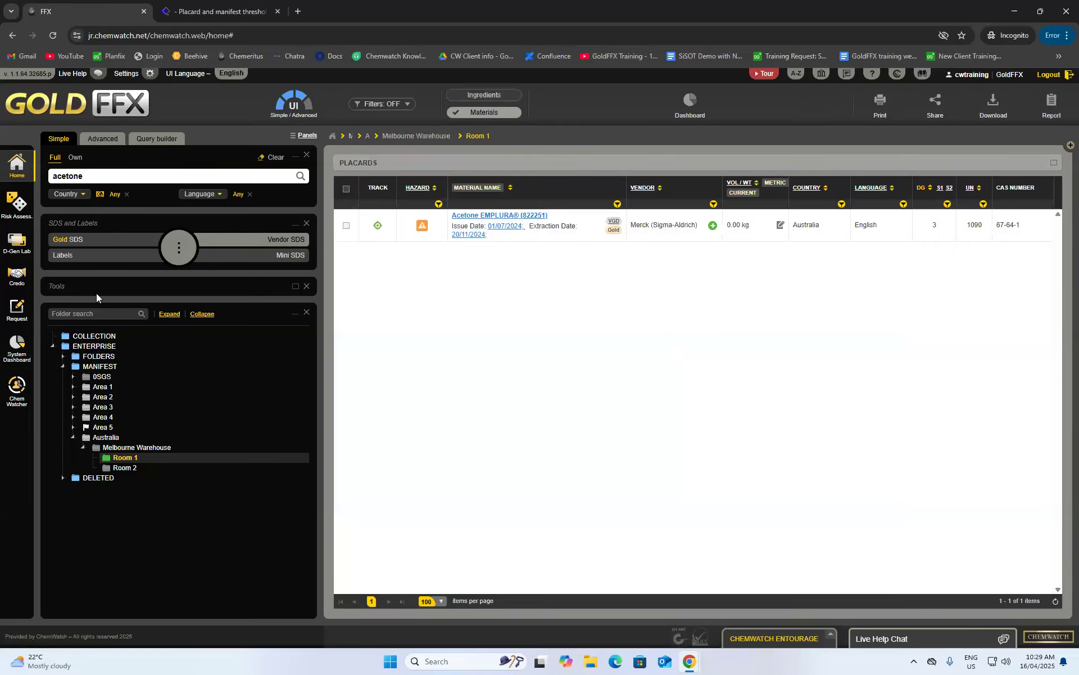
left_click(300, 178)
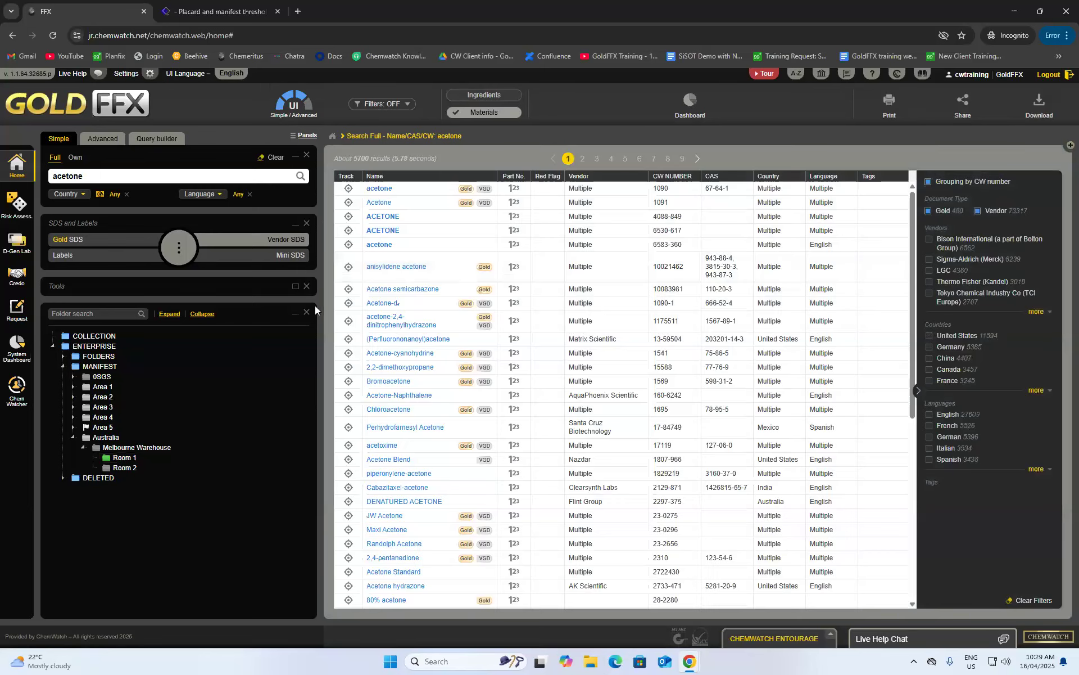
mouse_move(381, 191)
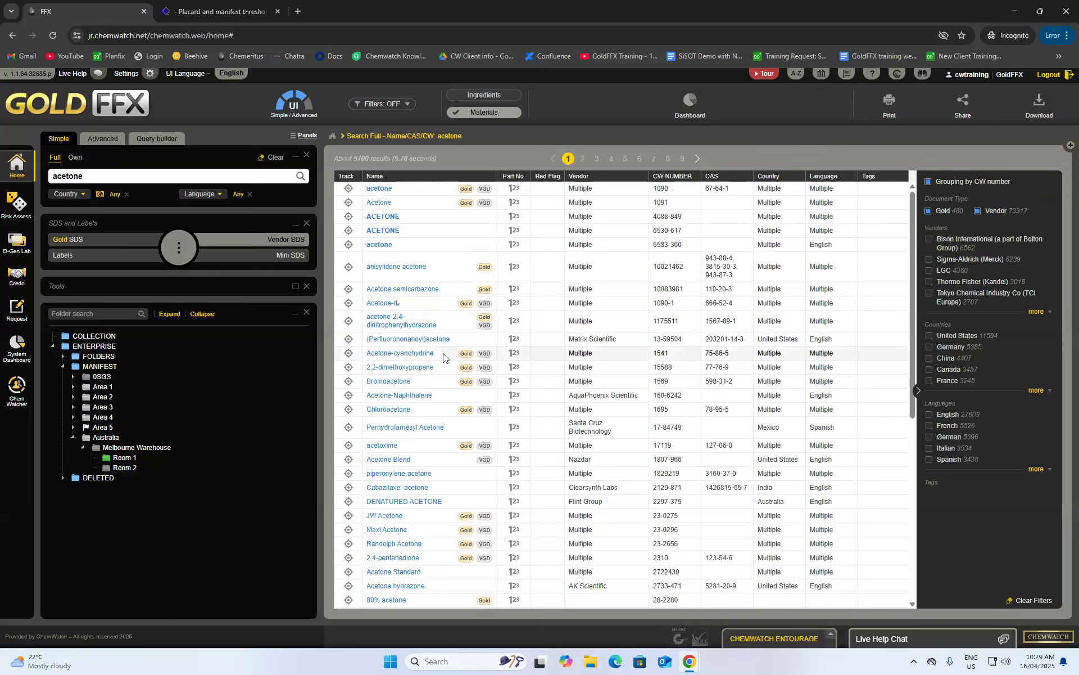
scroll(461, 292, "down", 6)
scroll(463, 345, "up", 6)
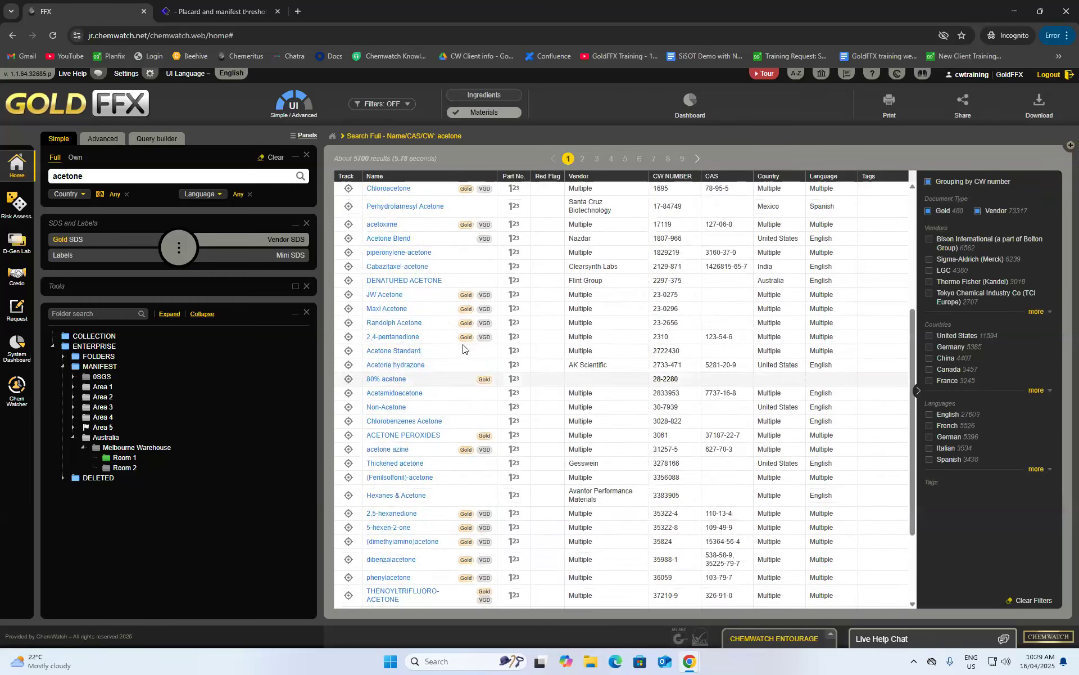
left_click(84, 196)
left_click(98, 244)
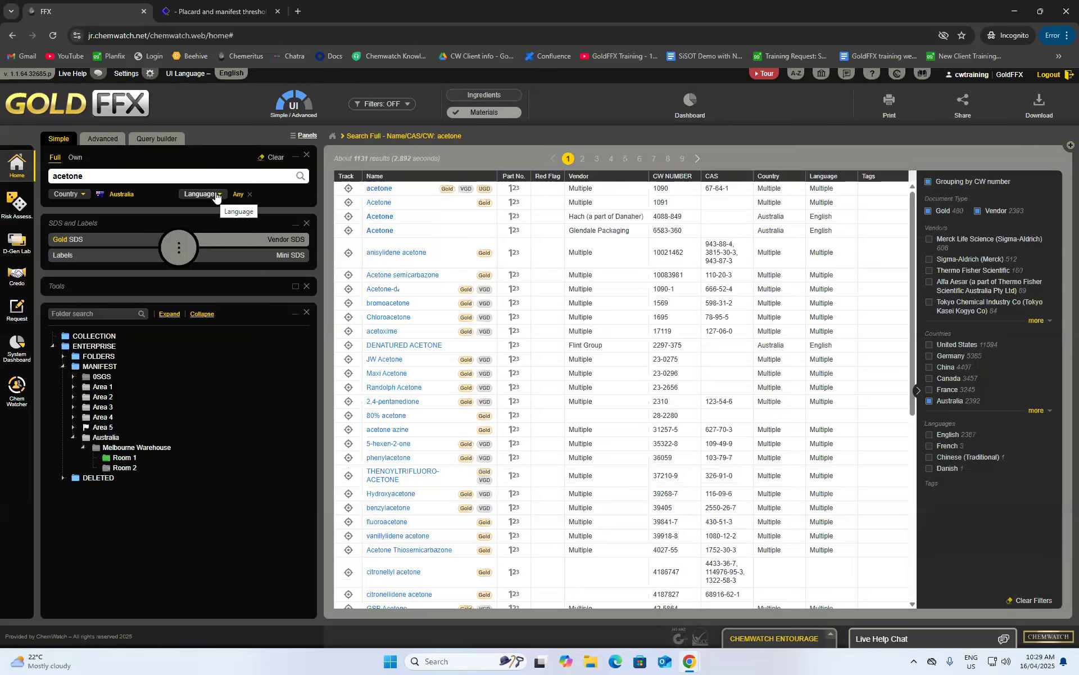
left_click(216, 194)
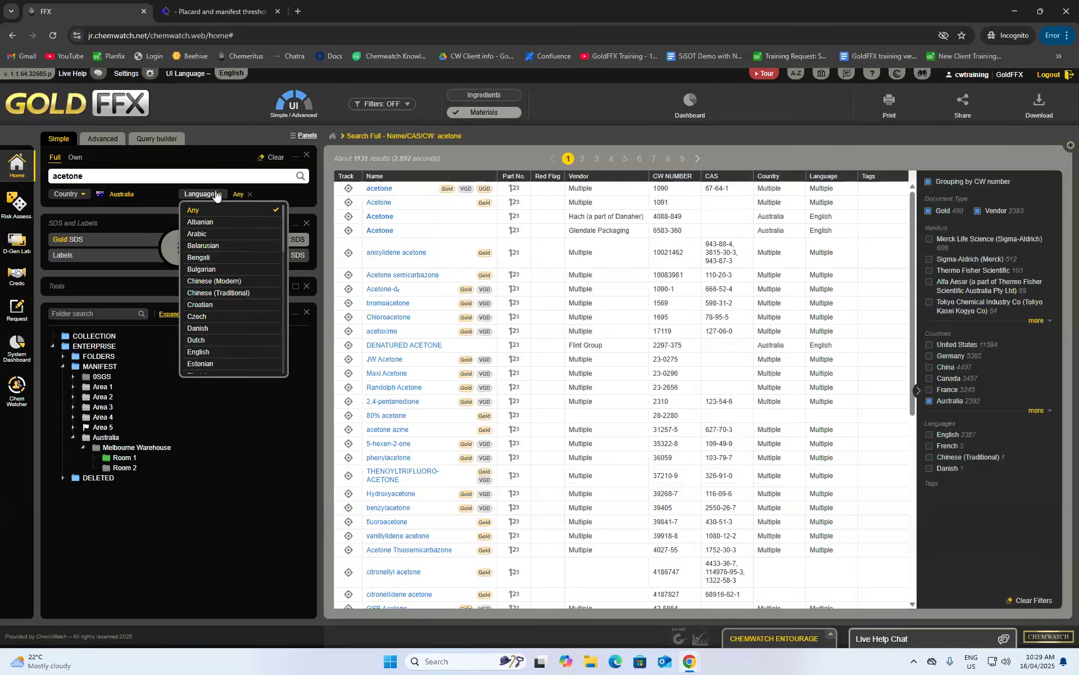
left_click(220, 349)
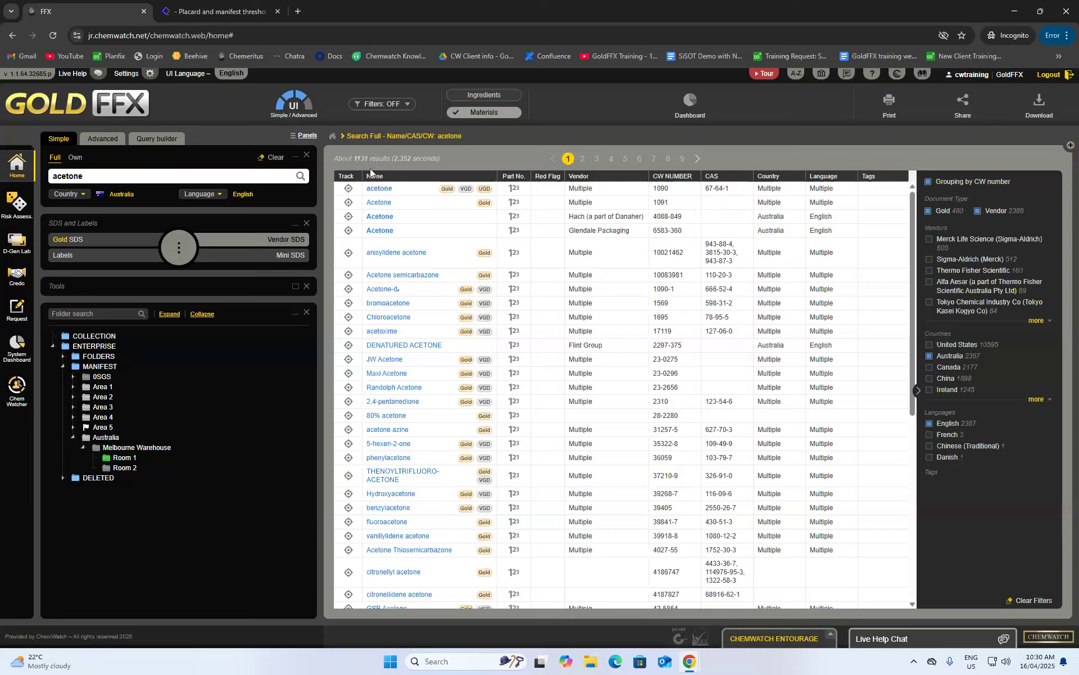
mouse_move(360, 194)
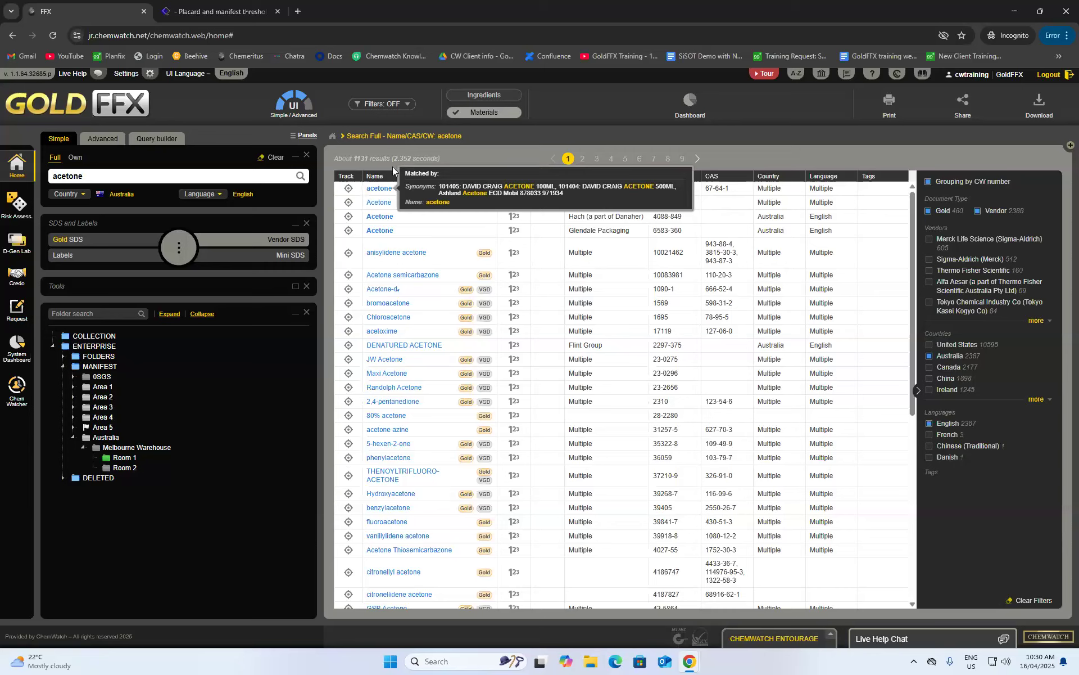
mouse_move(421, 247)
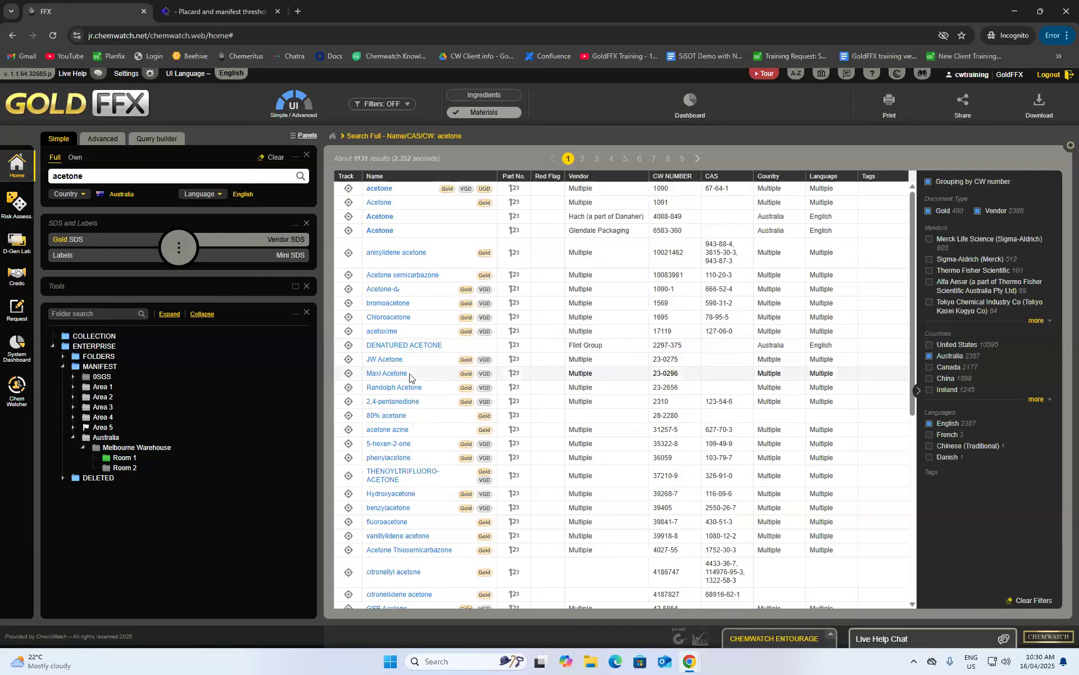
scroll(406, 369, "down", 2)
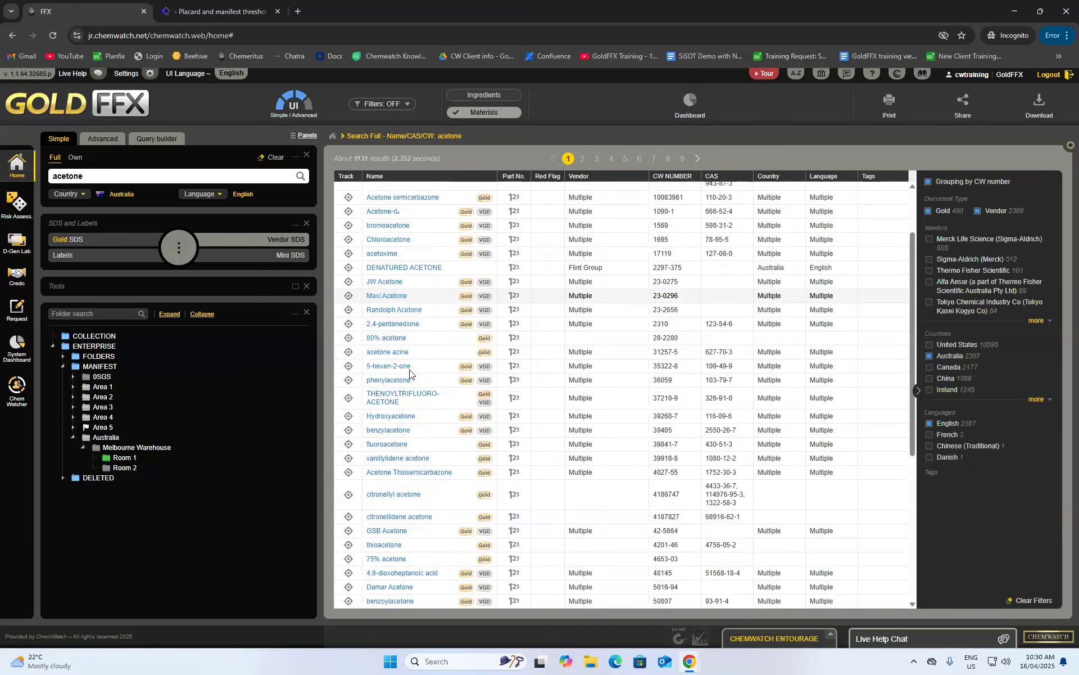
mouse_move(373, 348)
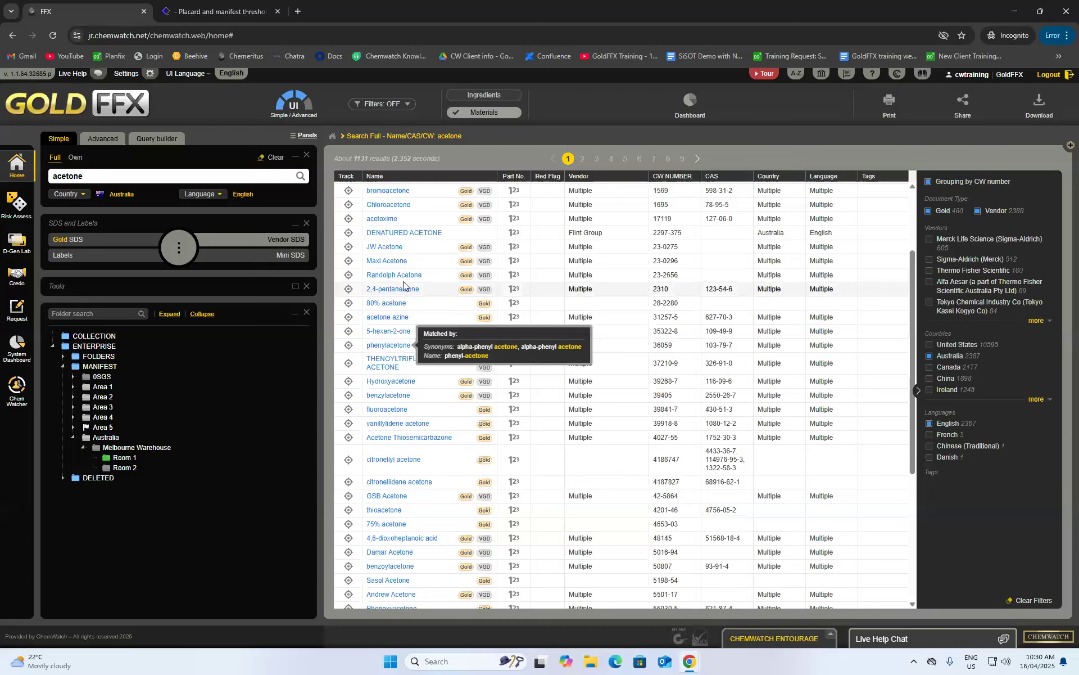
mouse_move(397, 396)
scroll(396, 399, "up", 1)
scroll(396, 400, "up", 1)
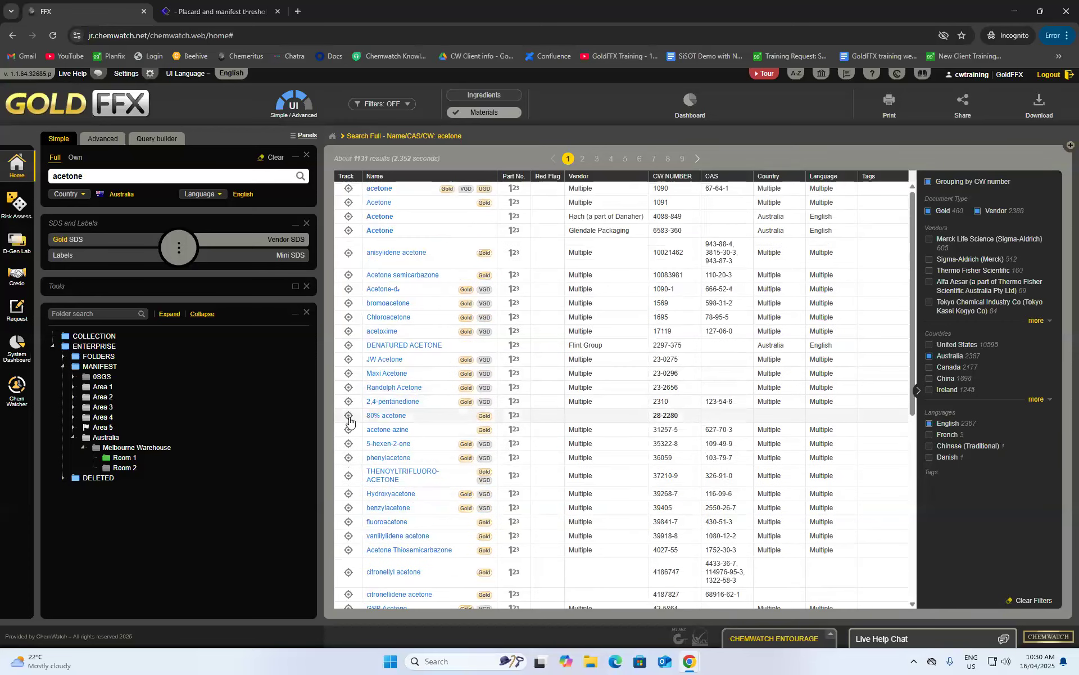
scroll(388, 419, "down", 3)
scroll(387, 421, "up", 3)
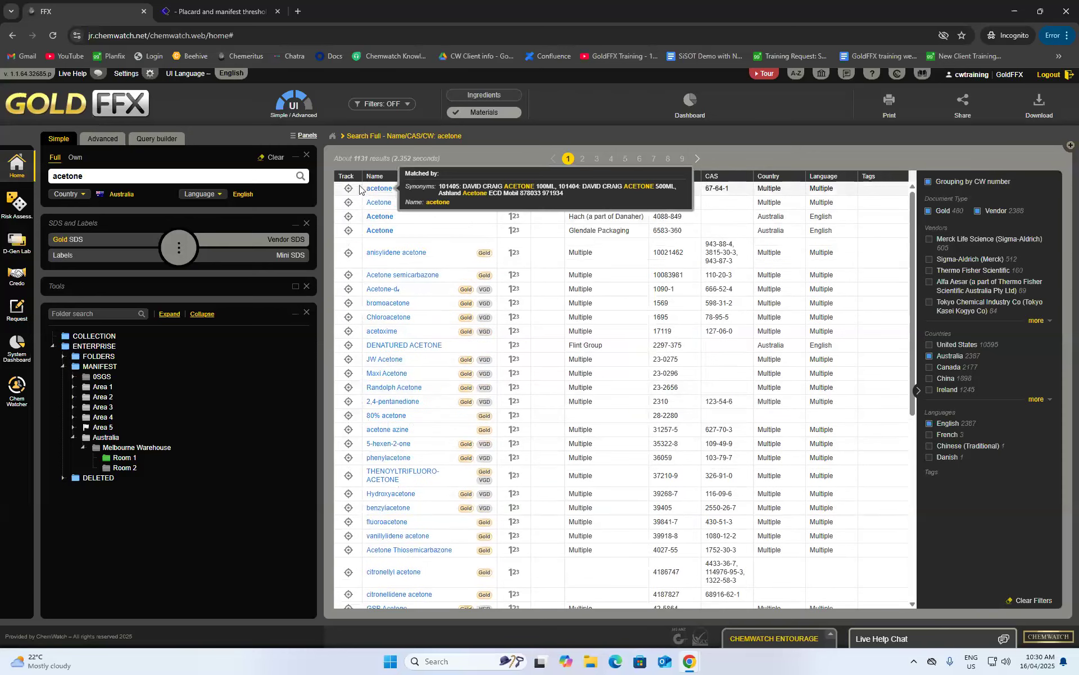
- Copy the CHEMSUPPLY ACETONE SDS record into Room 2 and view Room 2's placard list
left_click(379, 189)
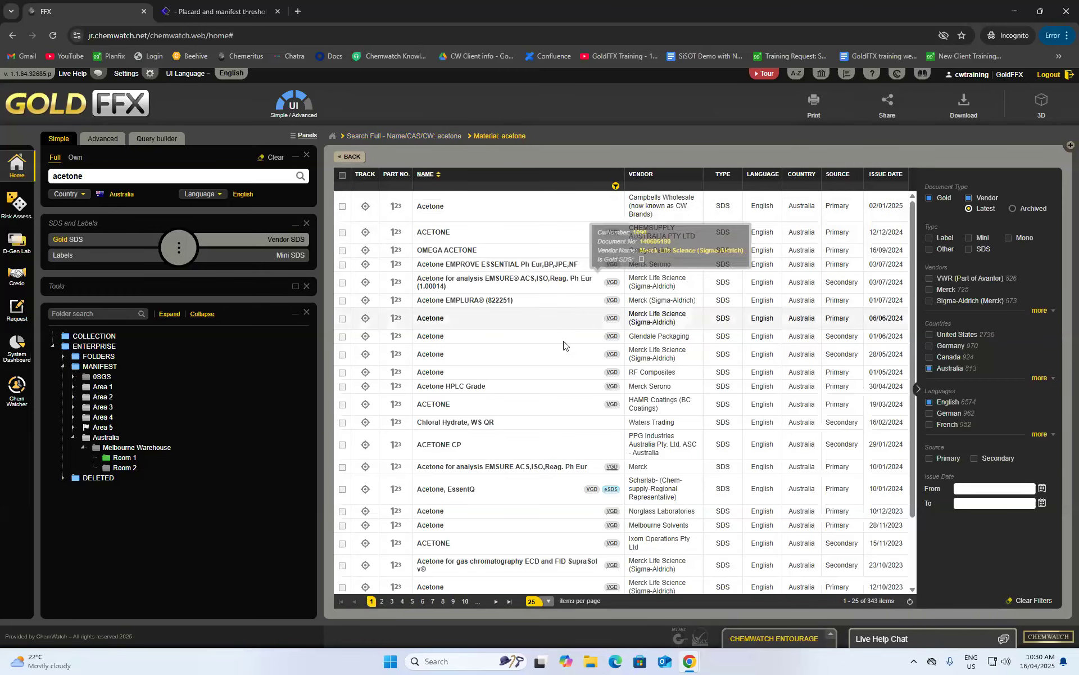
scroll(561, 360, "down", 1)
scroll(588, 326, "up", 1)
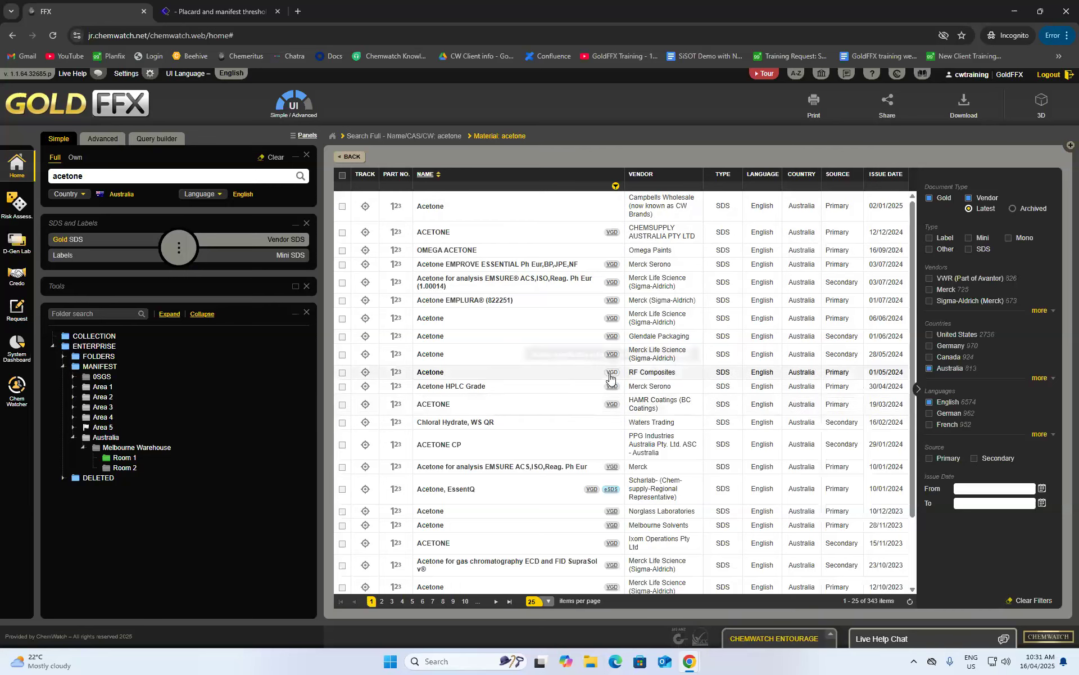
scroll(624, 382, "down", 3)
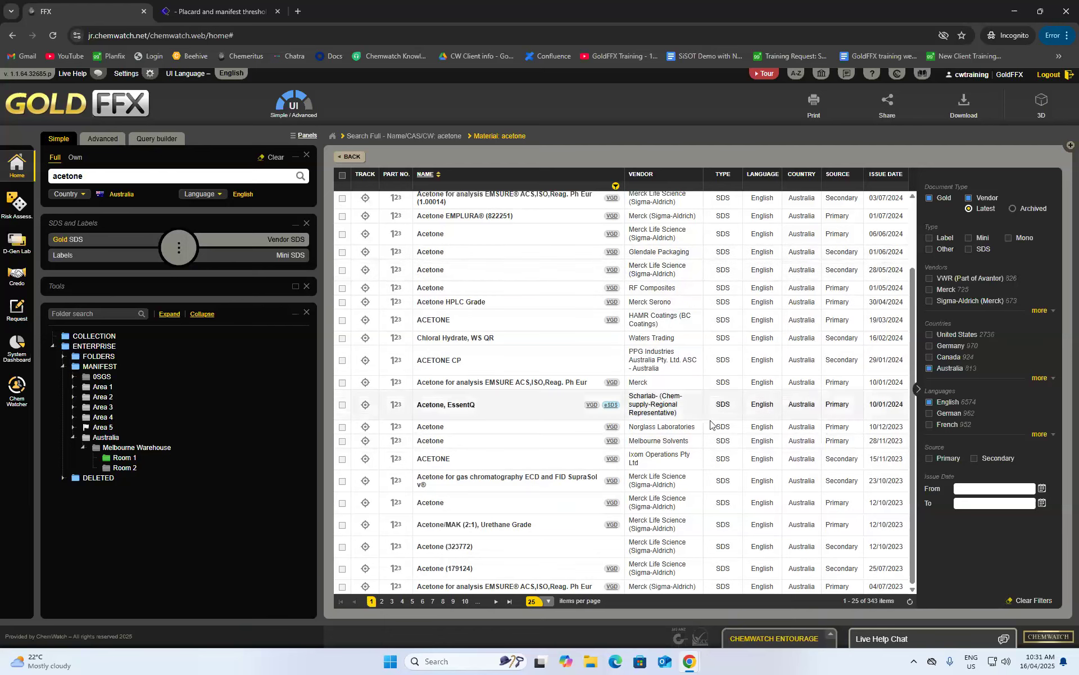
scroll(666, 543, "up", 3)
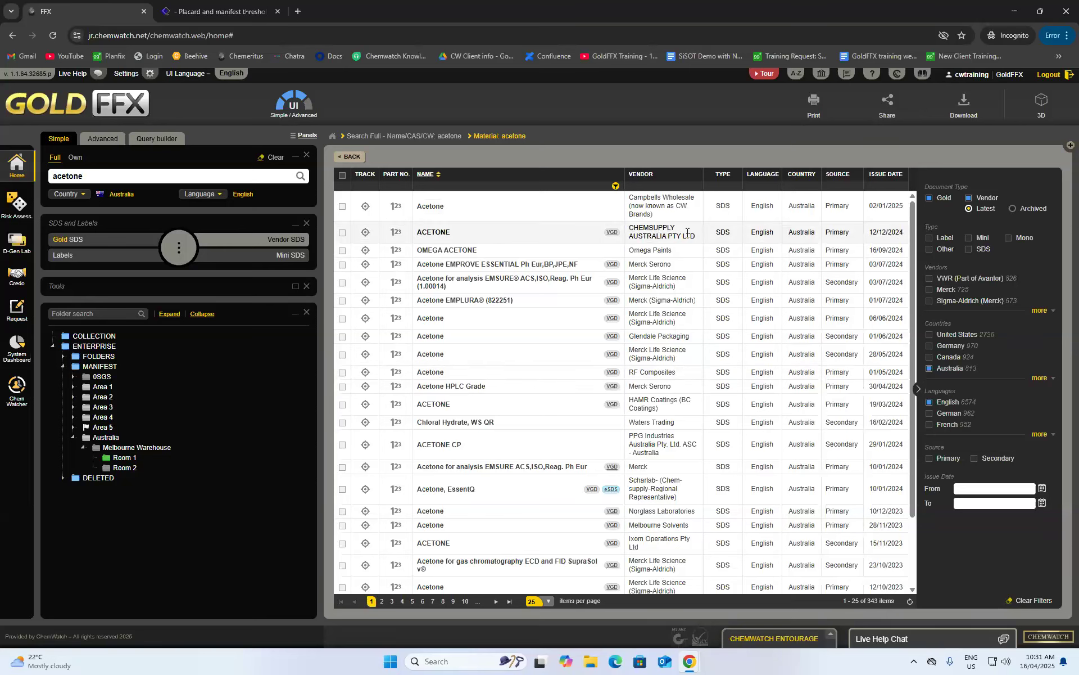
right_click(443, 239)
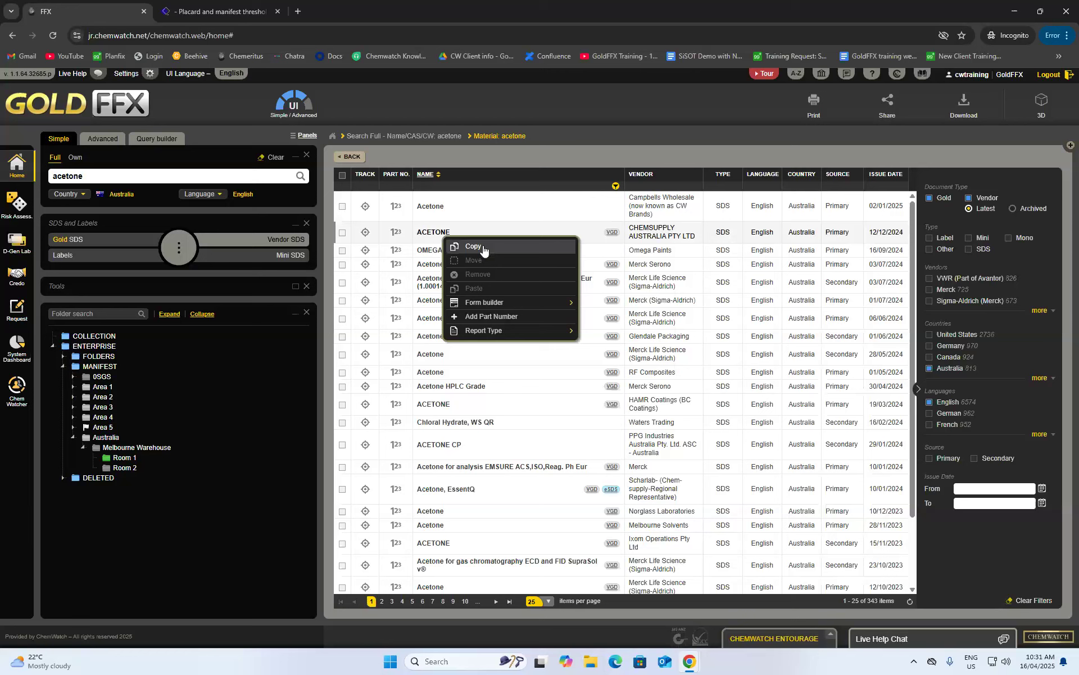
left_click(409, 283)
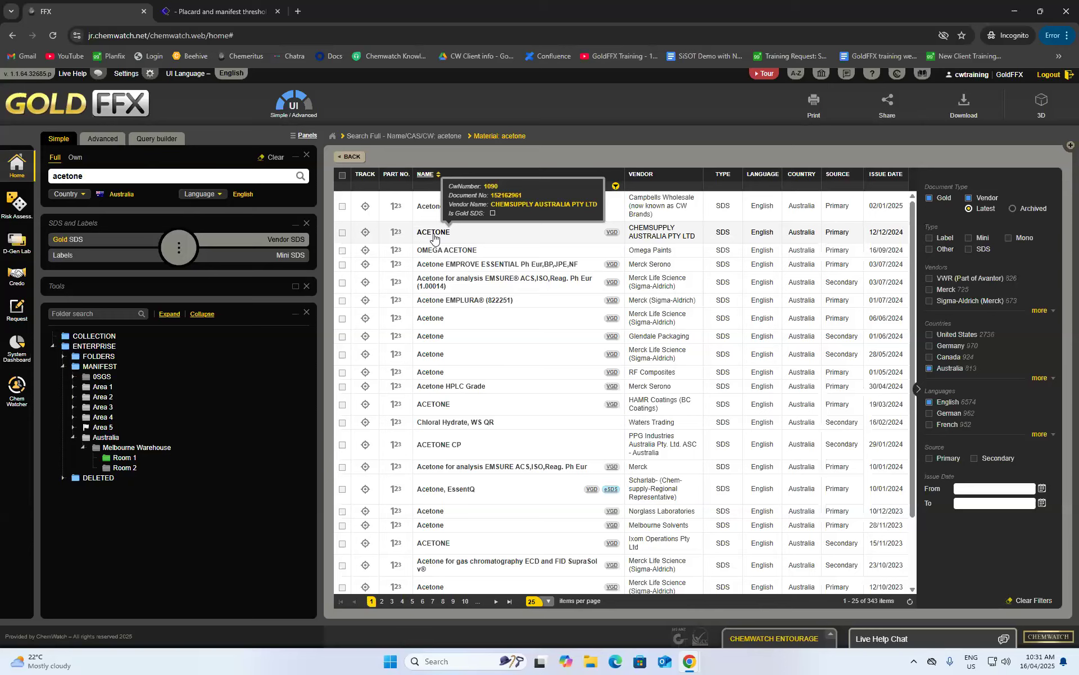
left_click_drag(434, 236, 113, 472)
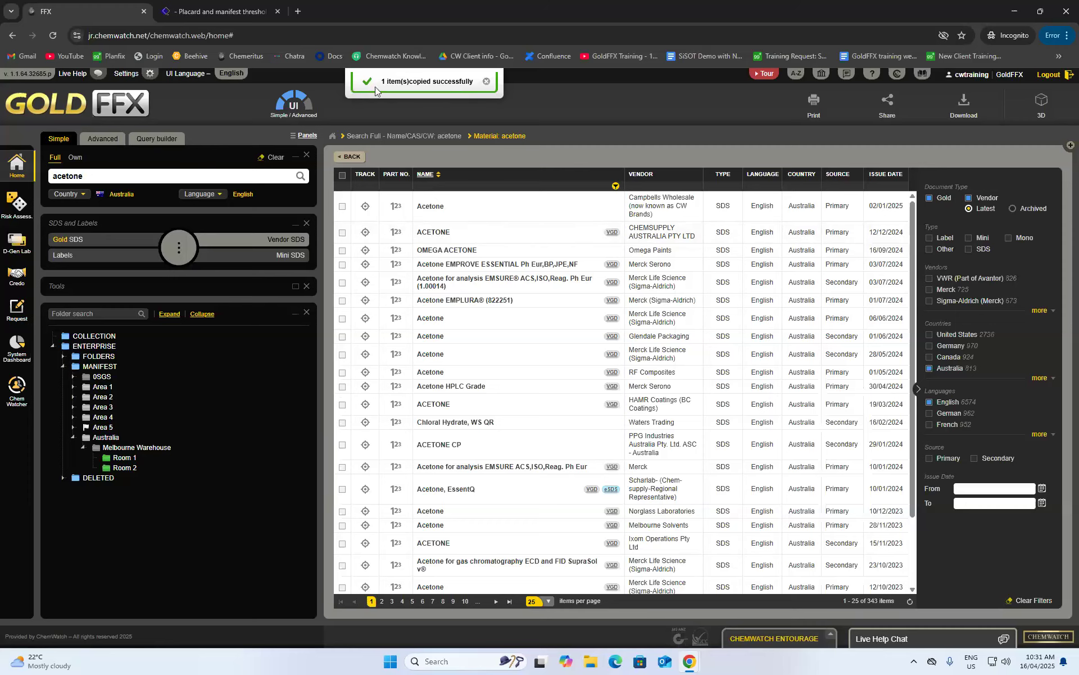
left_click(124, 467)
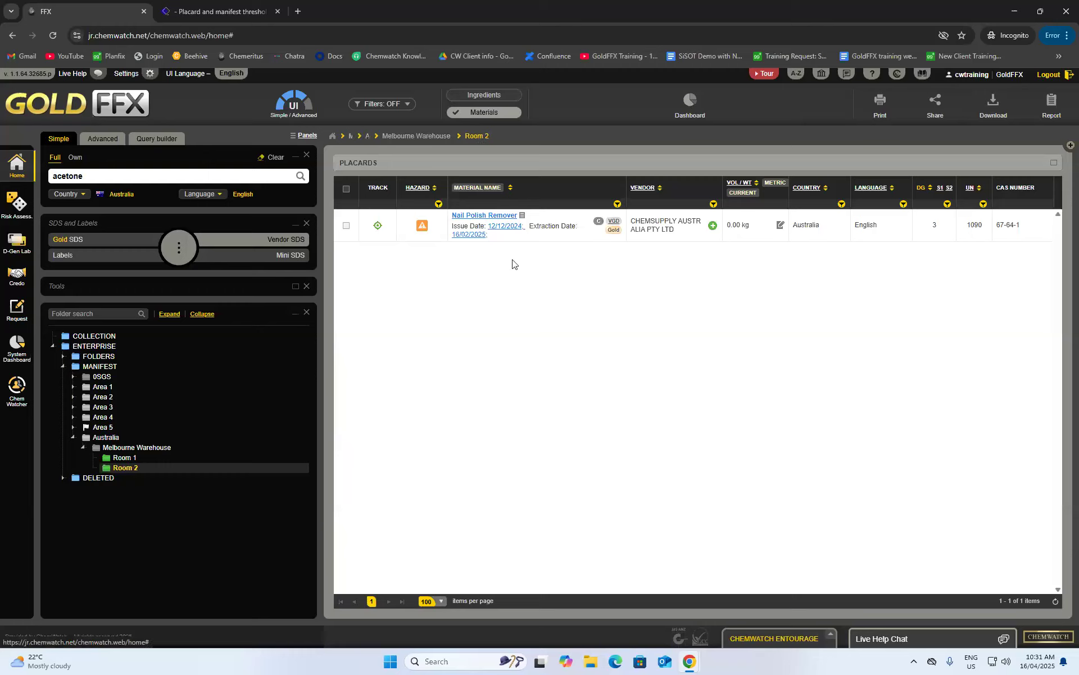
- Delete the 'Nail Polish Remover' preferred name so Room 2 shows Acetone, then start a benzene search
left_click(522, 217)
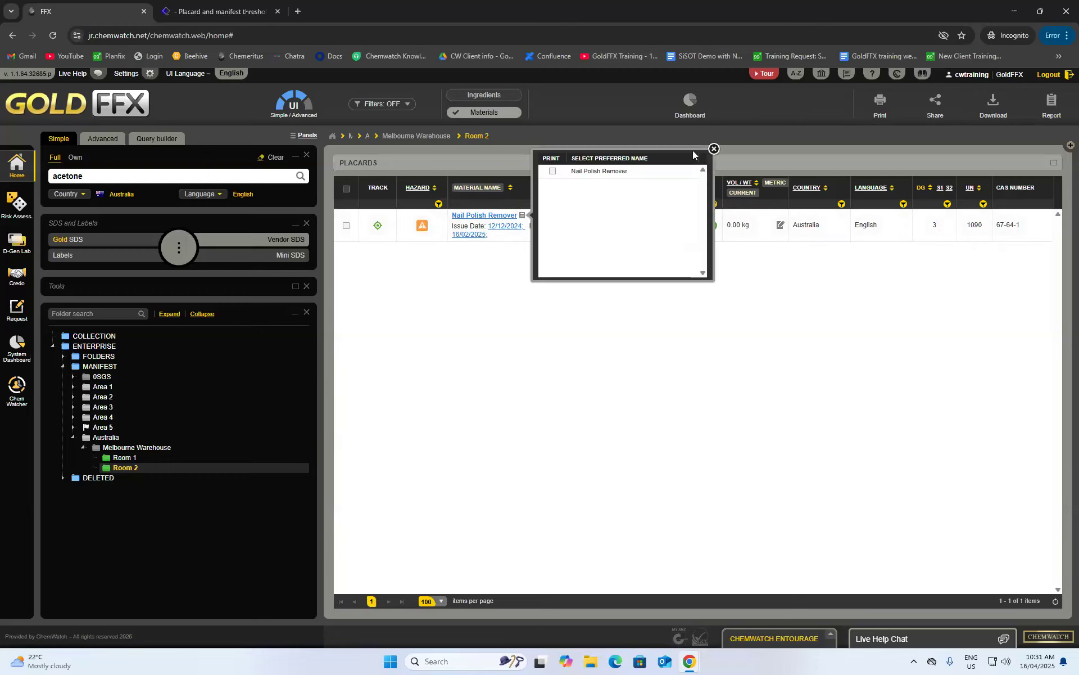
left_click(713, 148)
left_click(496, 216)
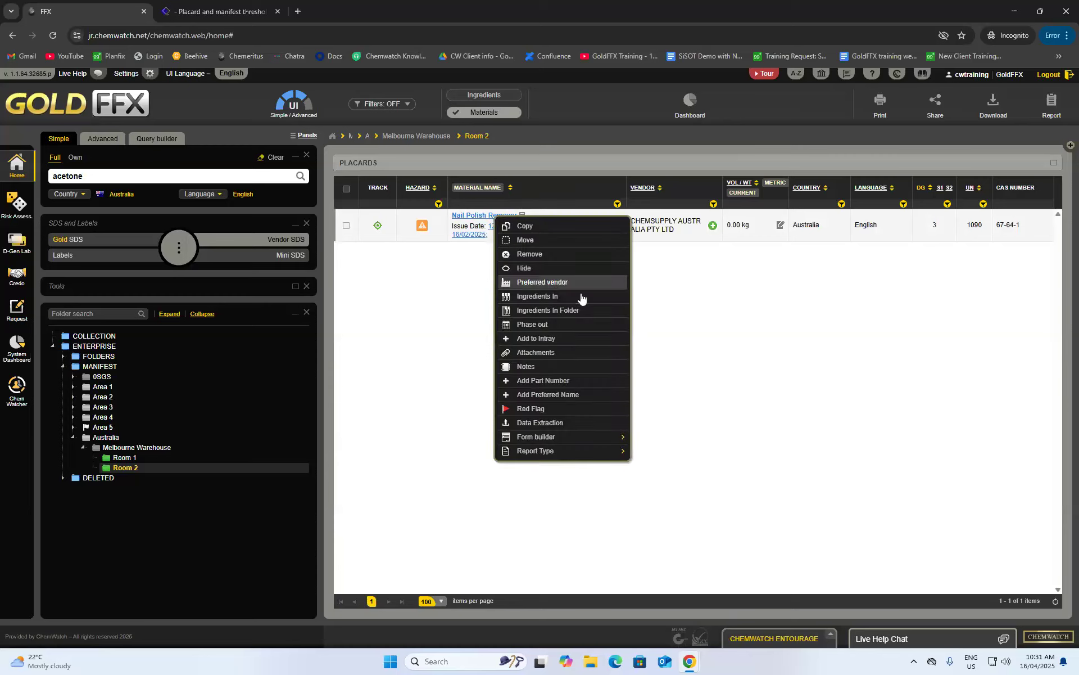
left_click(568, 395)
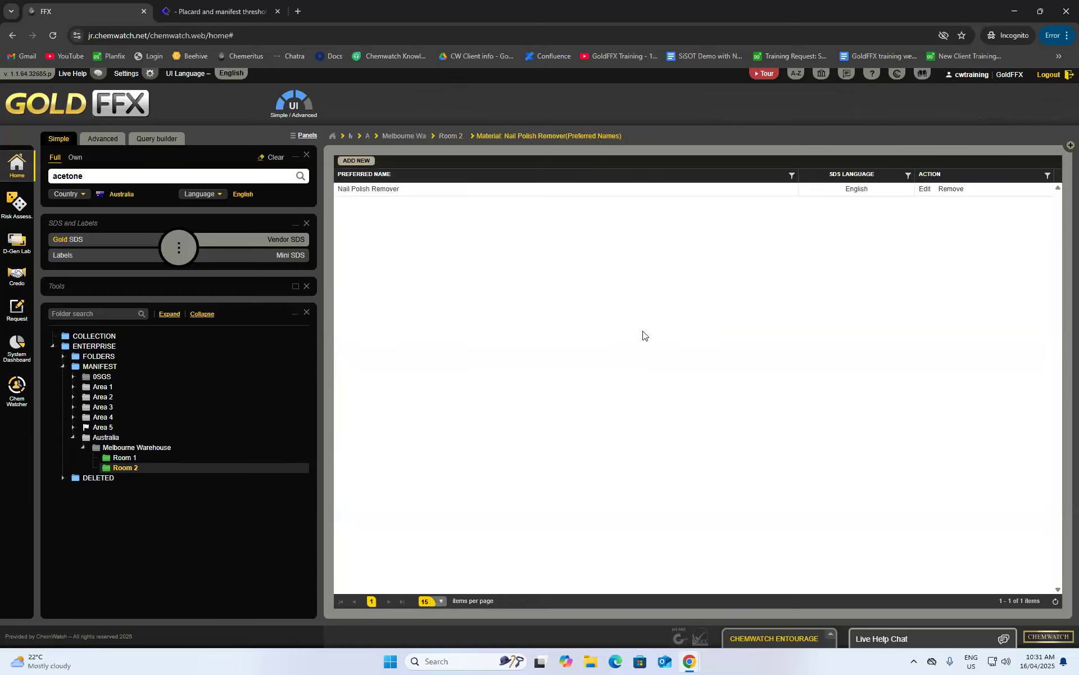
left_click(951, 188)
left_click(412, 136)
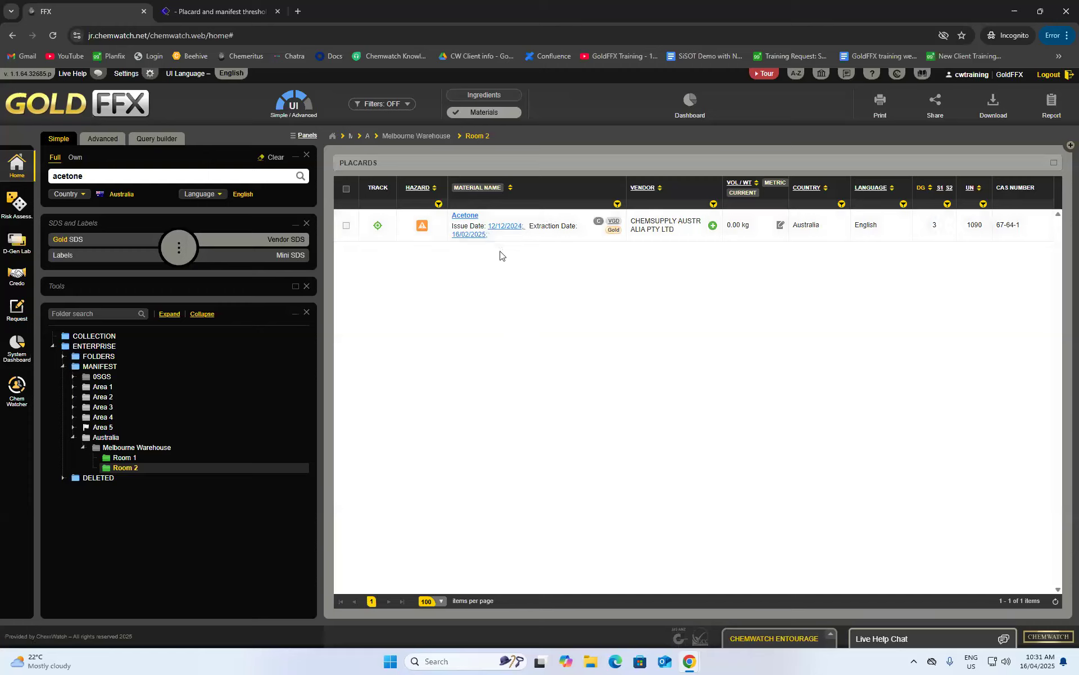
double_click(117, 178)
type("benzene")
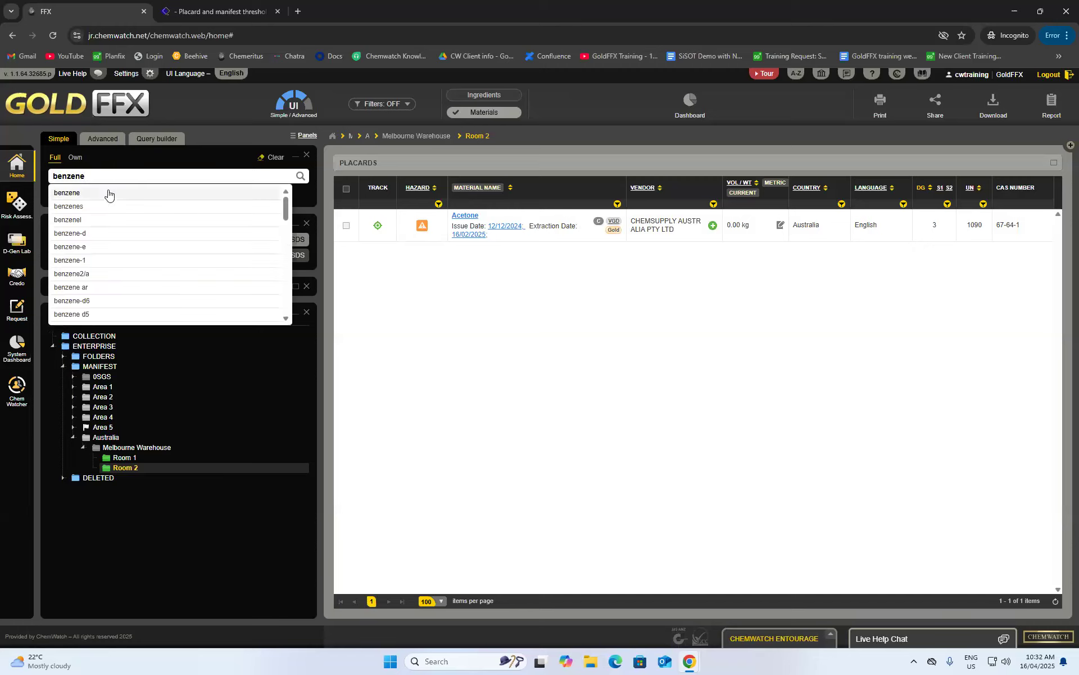
- Run the benzene search and open the full More vendors list
left_click(109, 193)
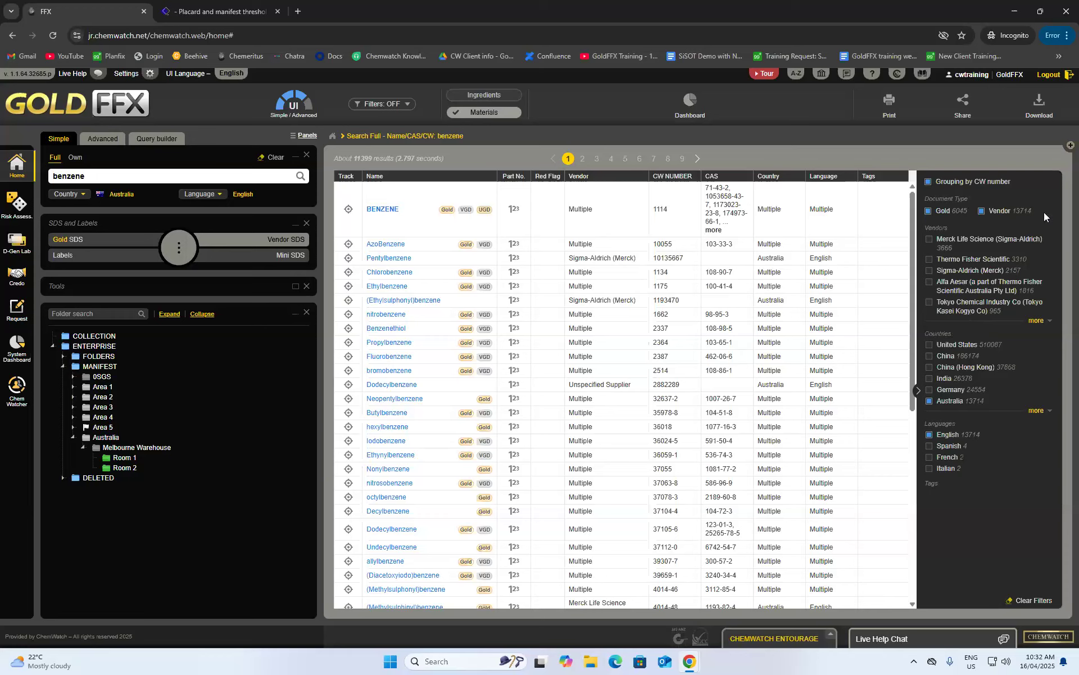
left_click(1037, 320)
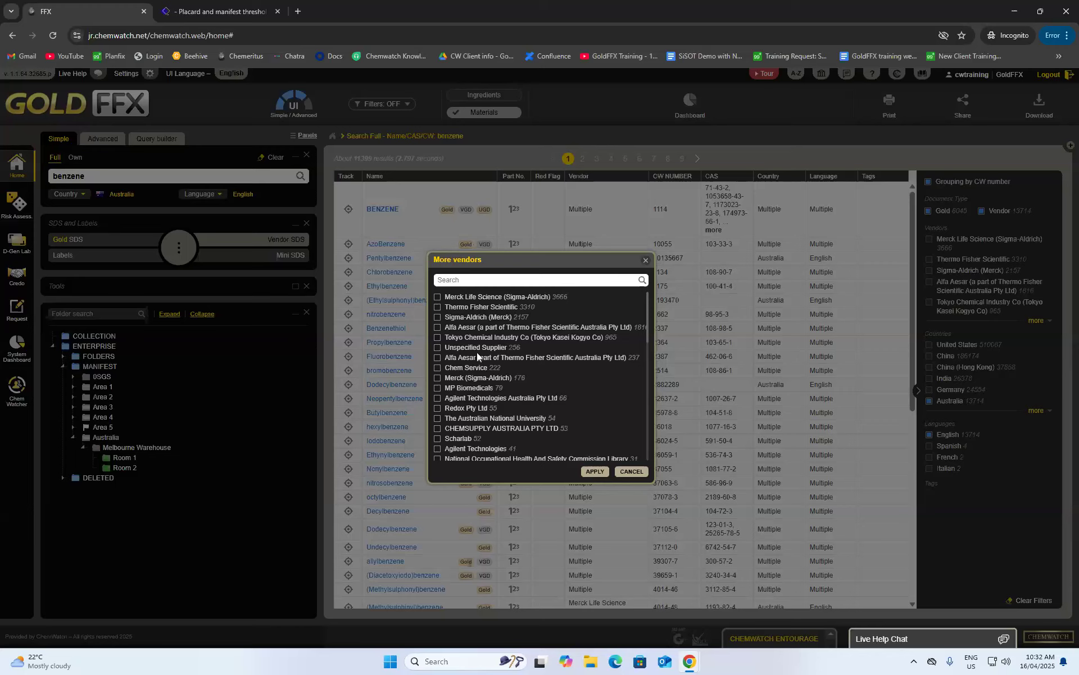
- Search vendors for 'chemsuppl' and filter benzene results to CHEMSUPPLY AUSTRALIA PTY LTD
scroll(477, 352, "down", 2)
scroll(476, 314, "up", 2)
left_click(480, 281)
type("chemsuppl")
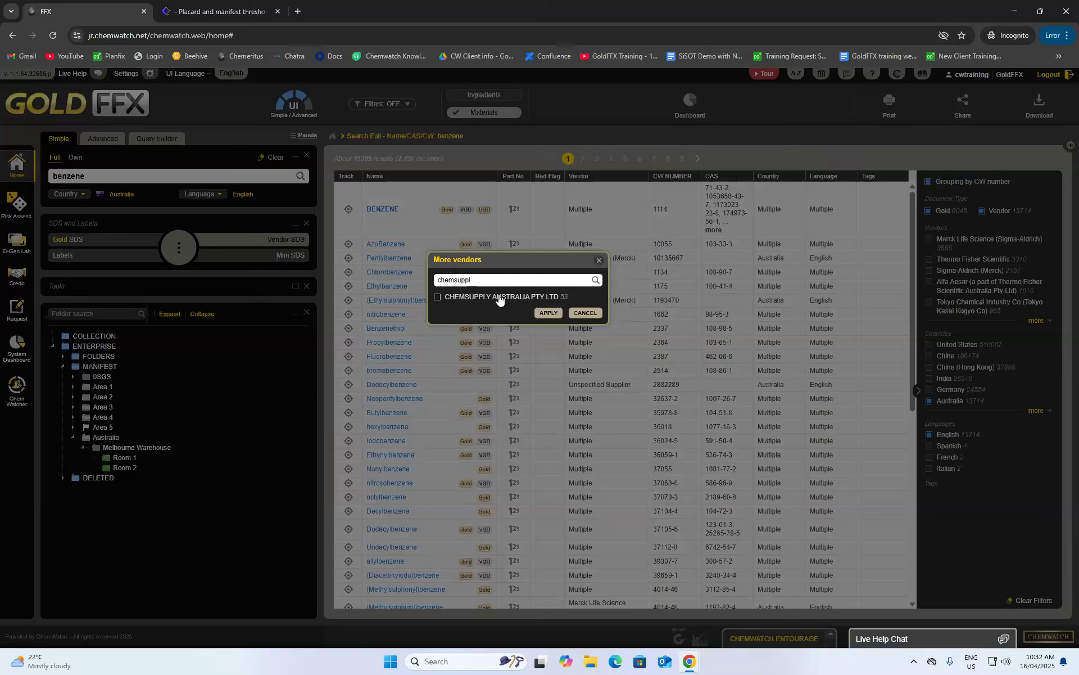
left_click(448, 300)
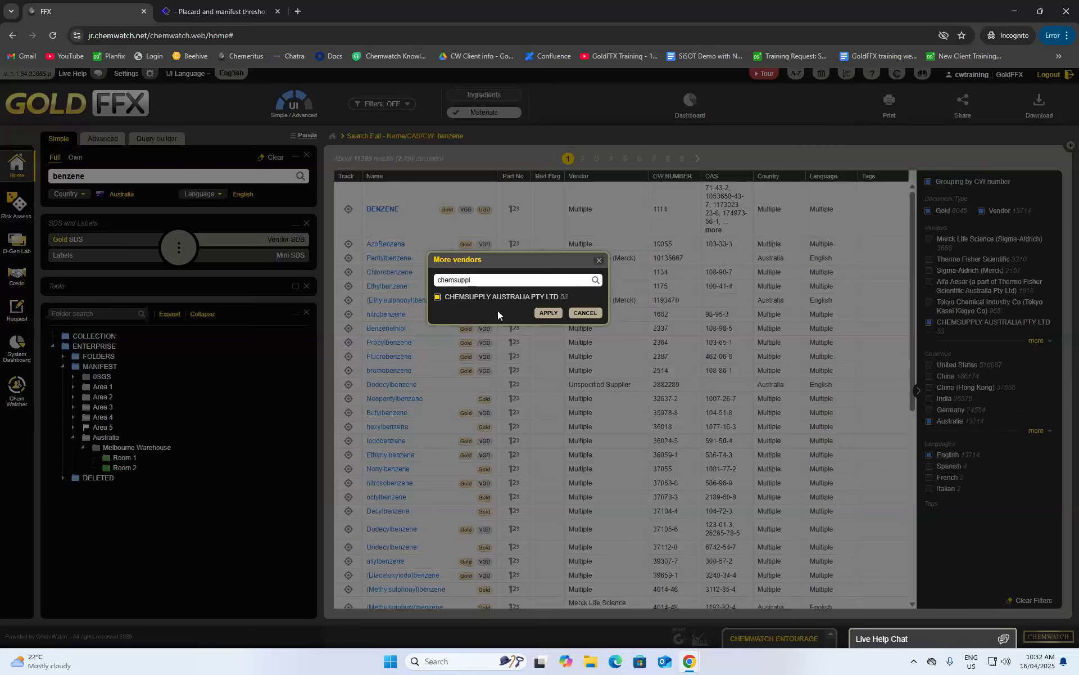
left_click(550, 314)
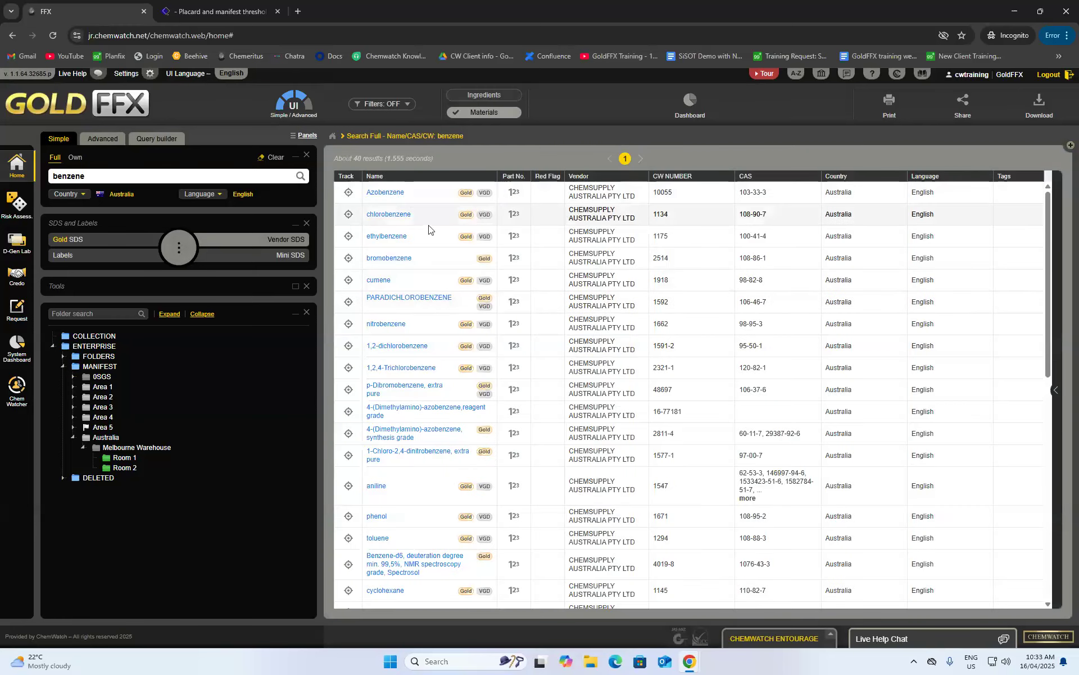
- Turn on Grouping by CW number for the CHEMSUPPLY-filtered benzene results
scroll(439, 242, "down", 15)
scroll(601, 462, "up", 15)
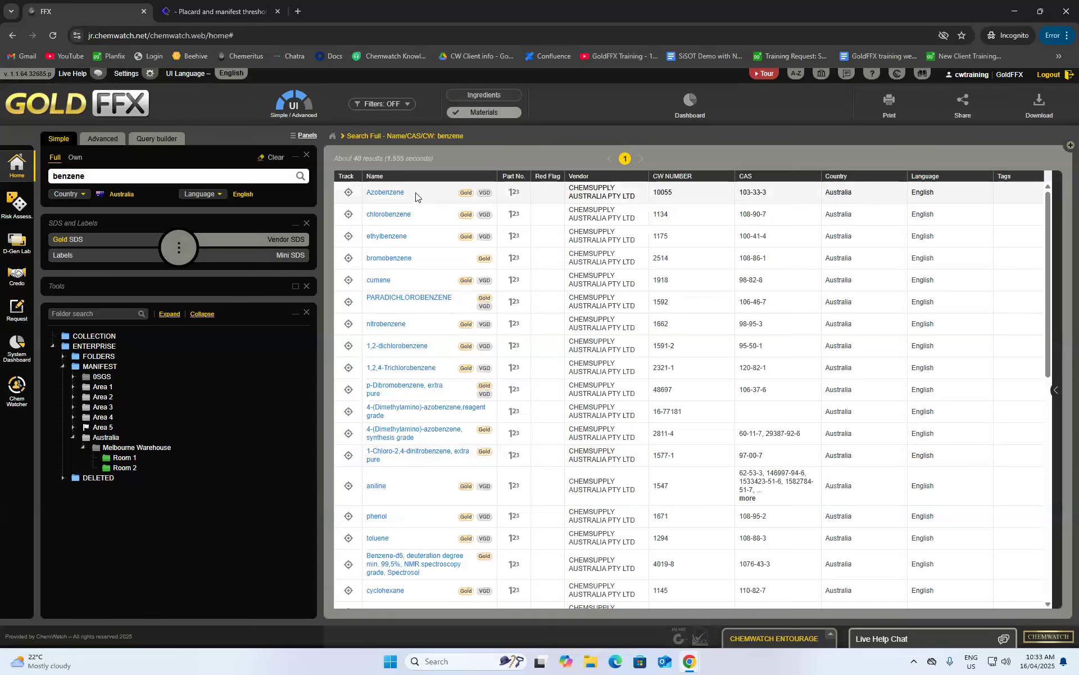
scroll(417, 224, "down", 5)
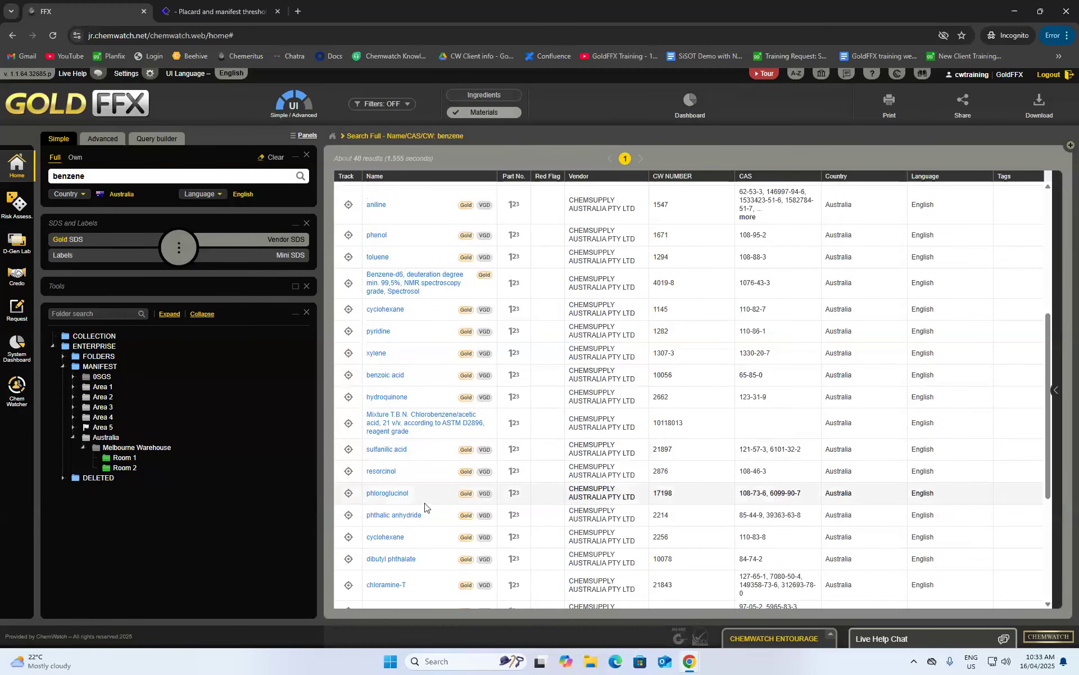
scroll(428, 503, "up", 5)
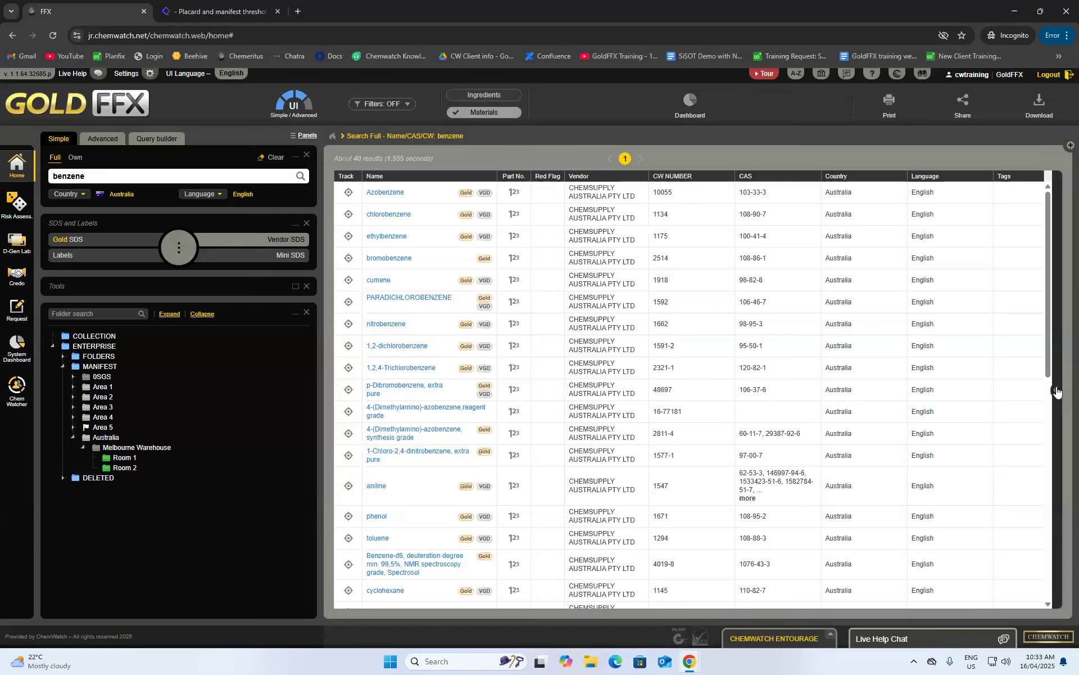
left_click(1056, 390)
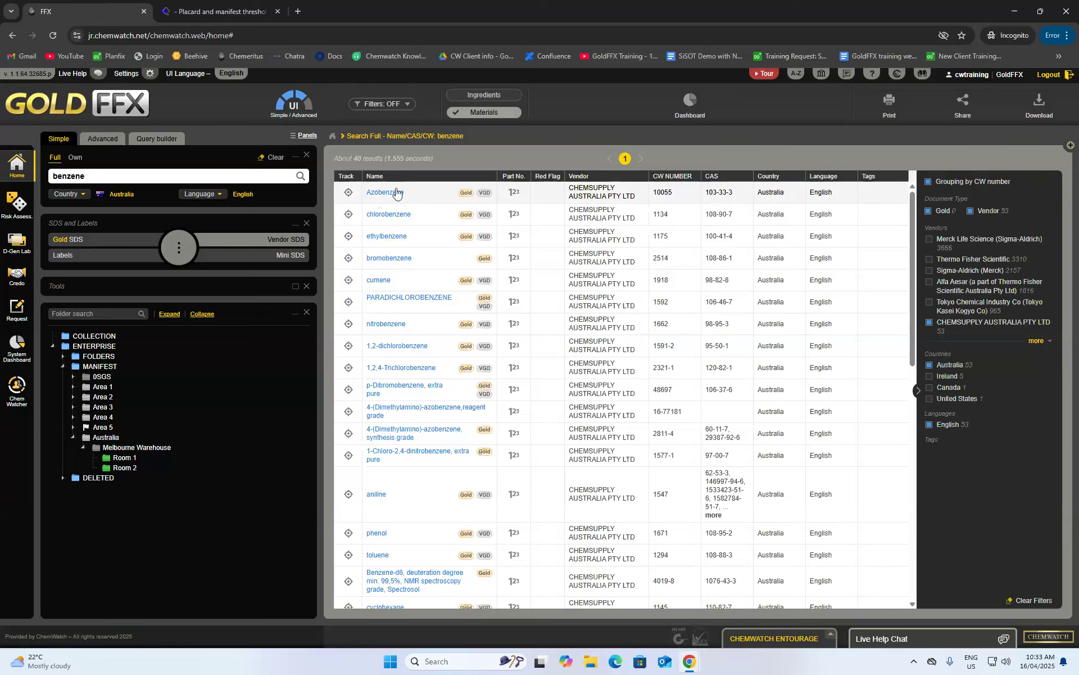
mouse_move(386, 197)
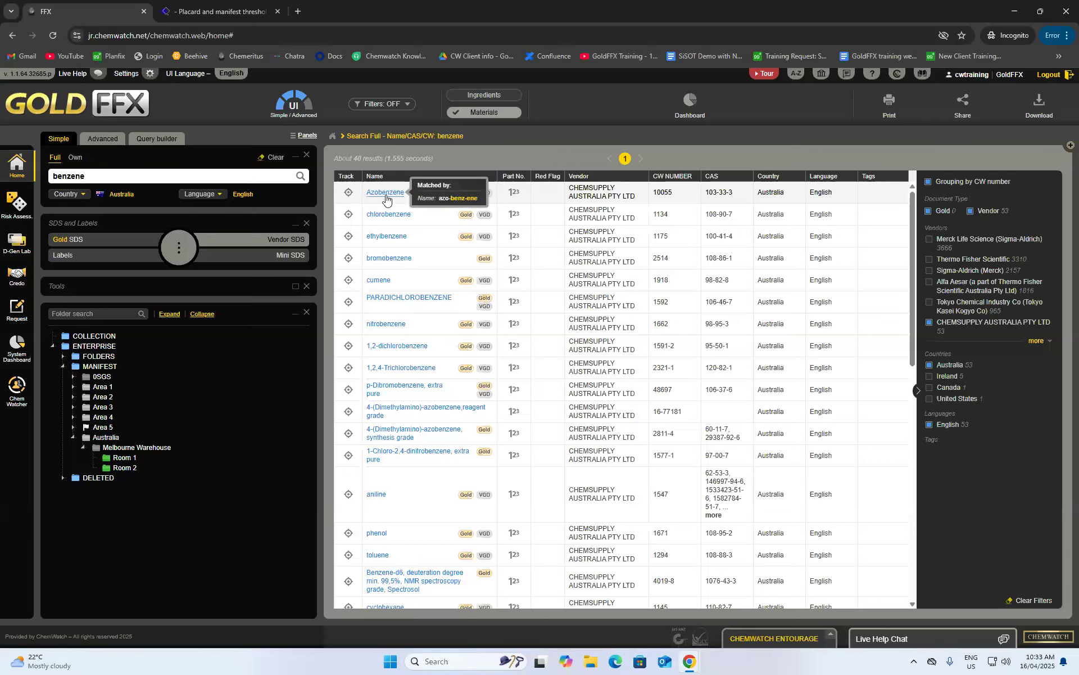
left_click(928, 183)
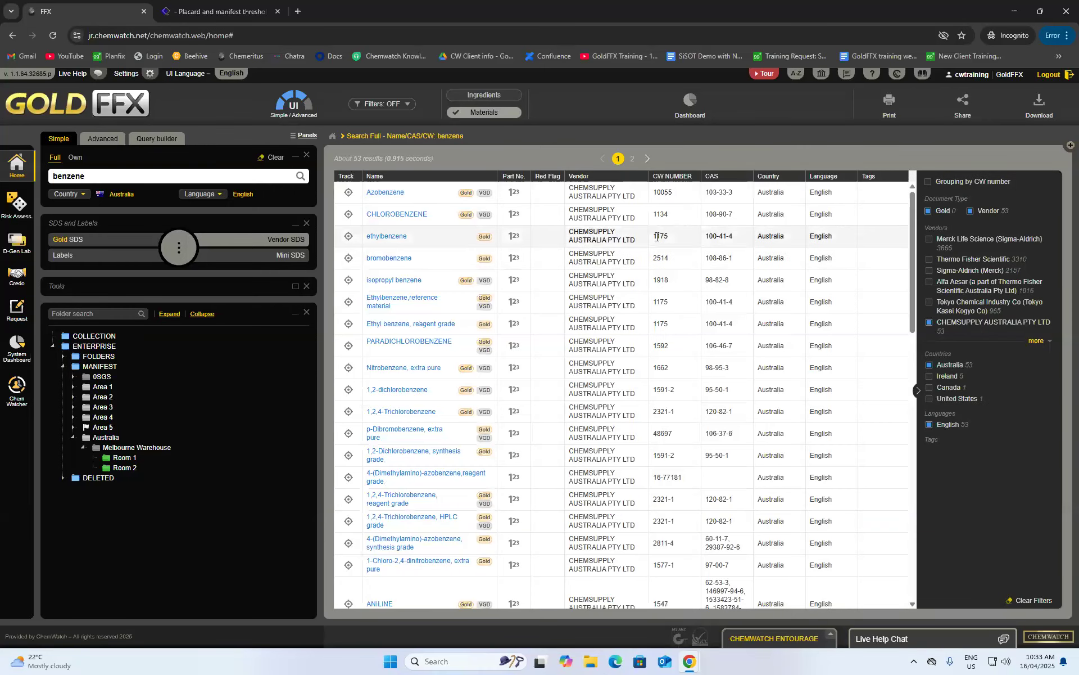
scroll(646, 227, "down", 5)
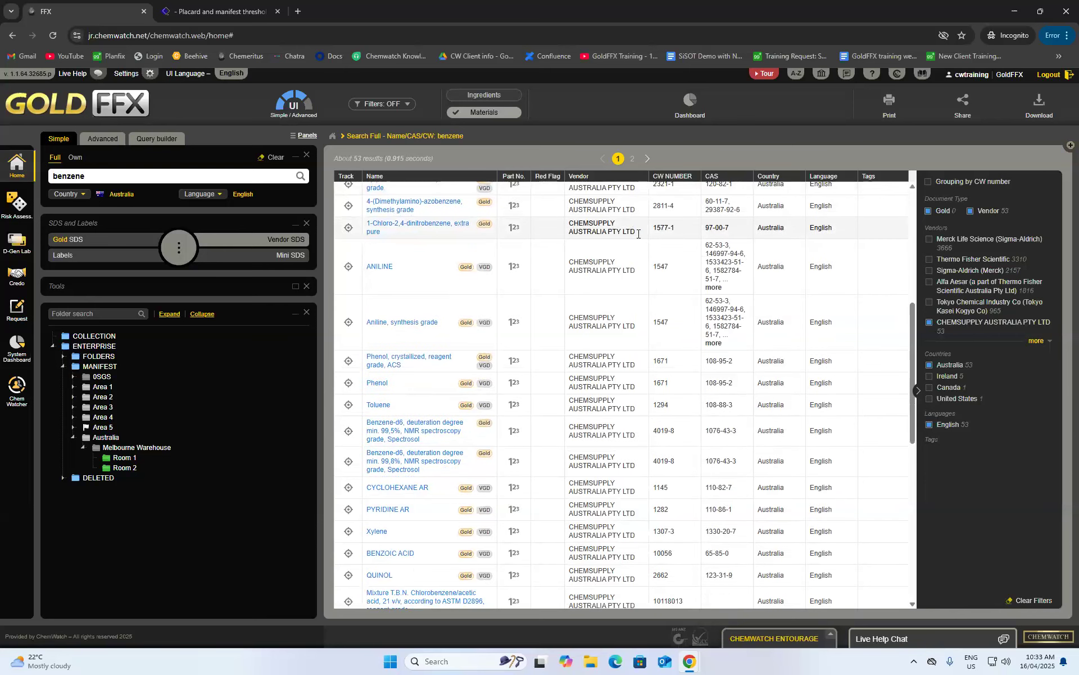
scroll(692, 289, "down", 5)
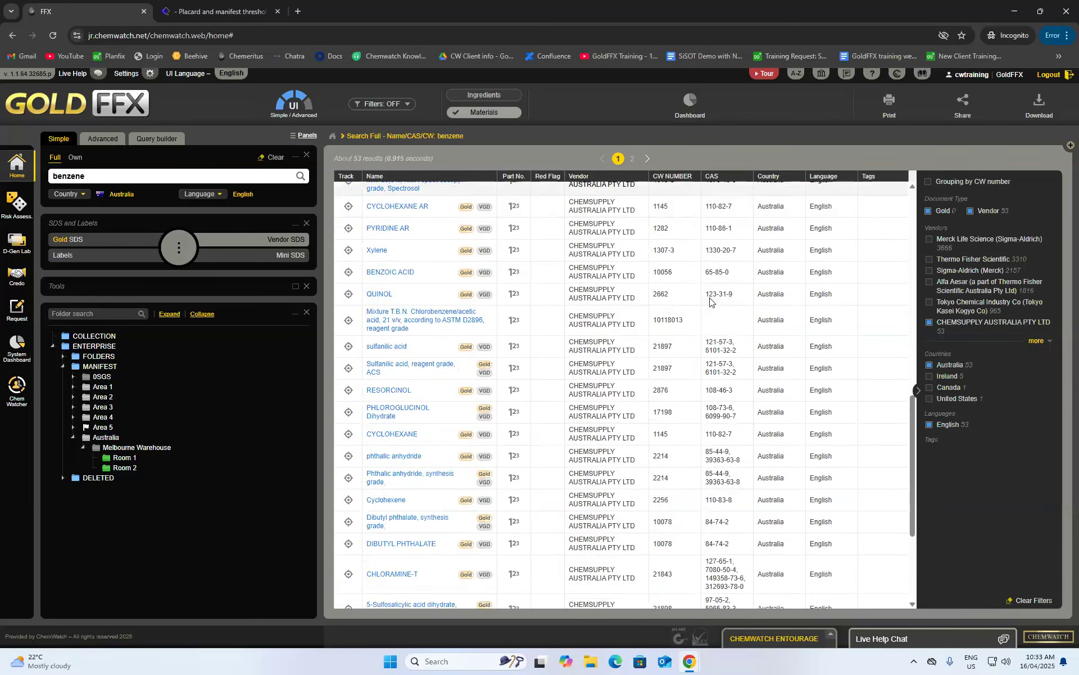
scroll(712, 302, "up", 10)
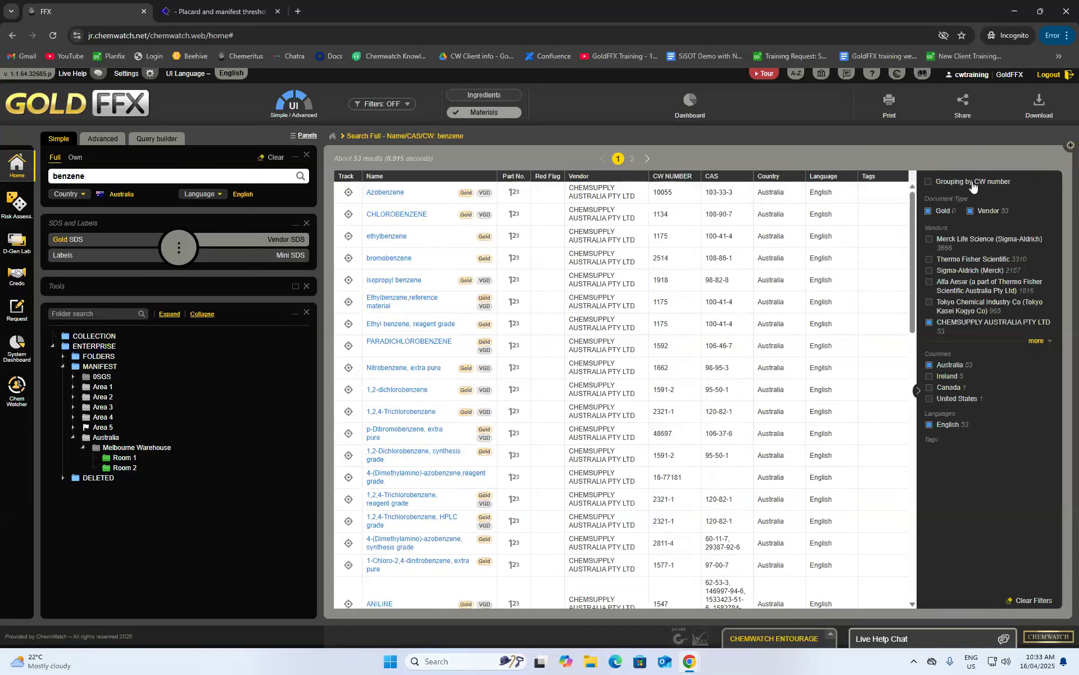
left_click(929, 182)
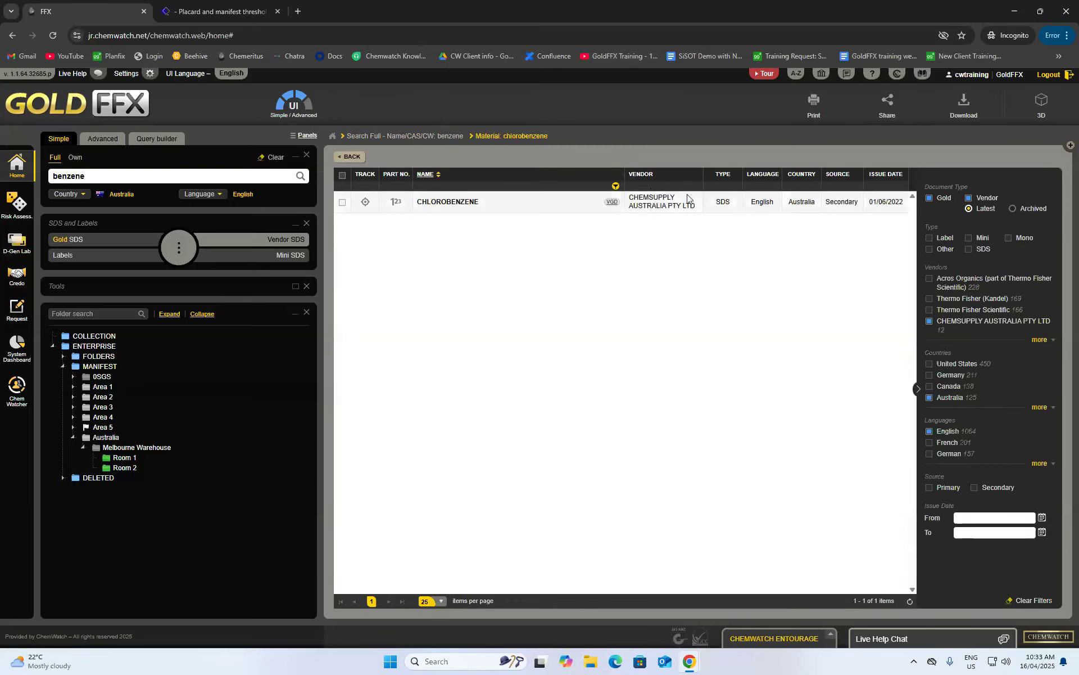
- Remove the CHEMSUPPLY vendor filter and open the BENZENE material's document list
left_click(352, 157)
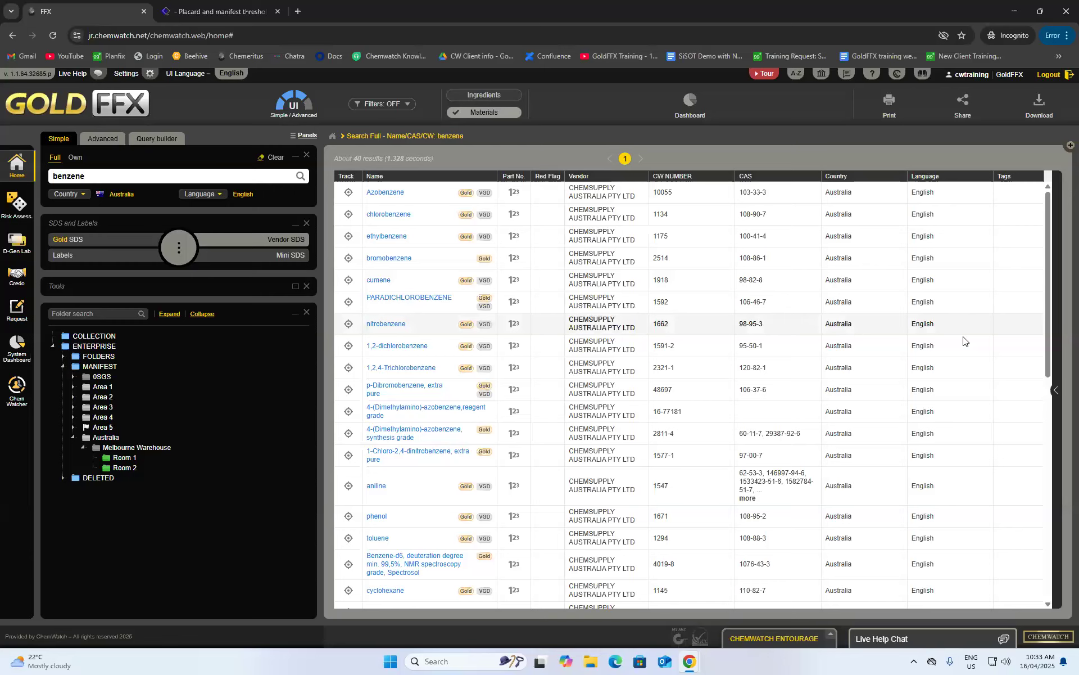
left_click(1055, 390)
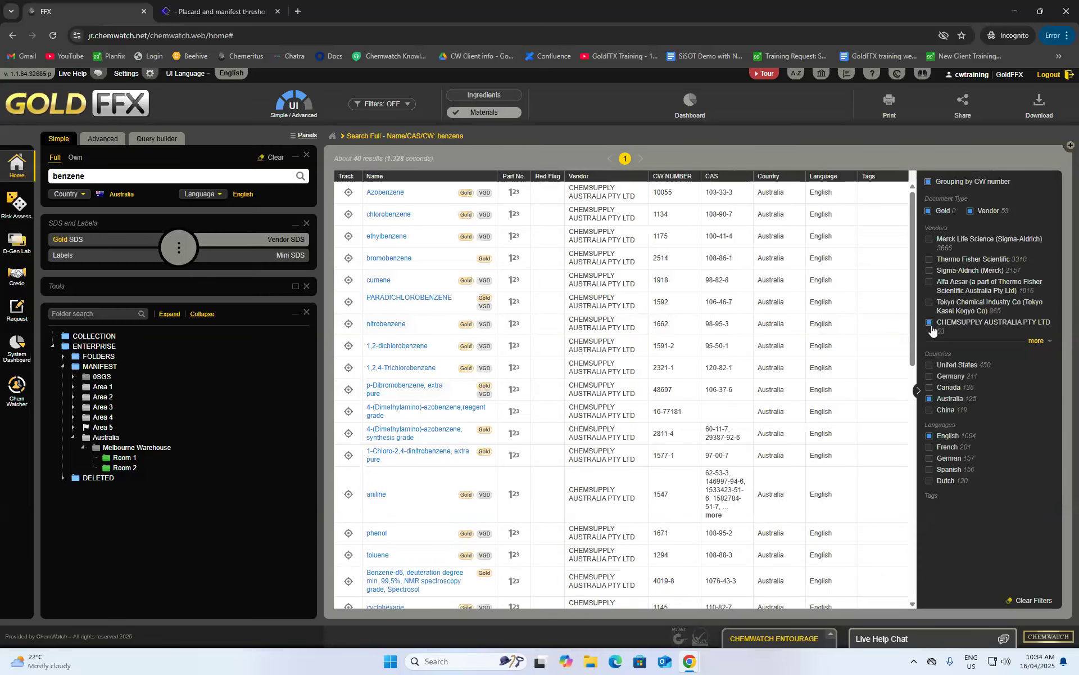
left_click(931, 325)
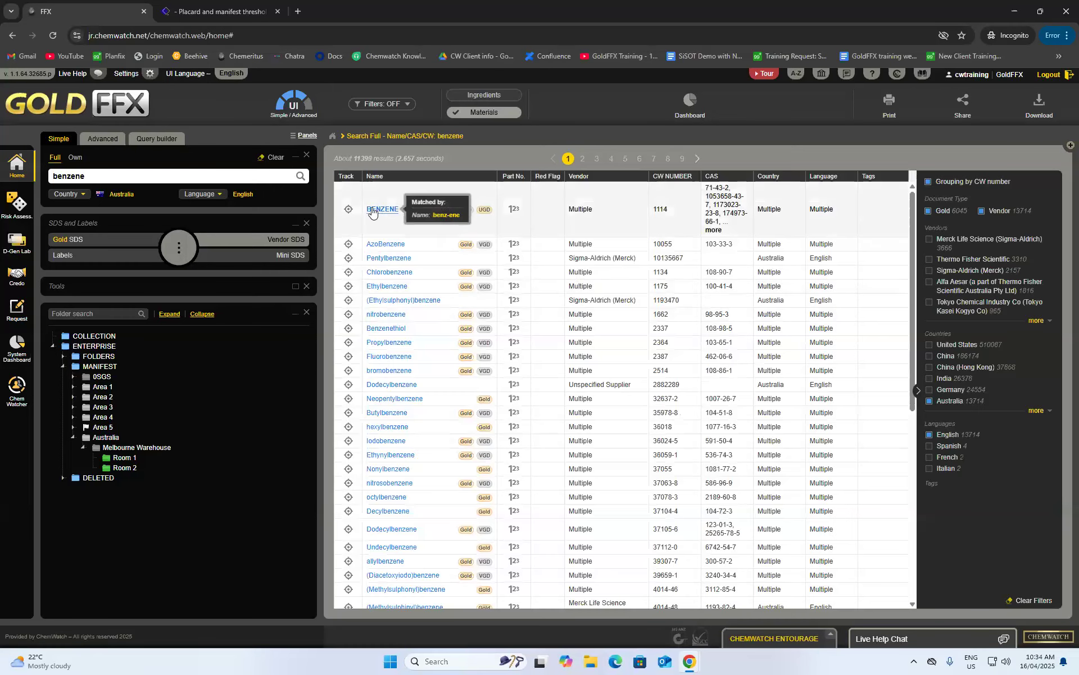
left_click(371, 209)
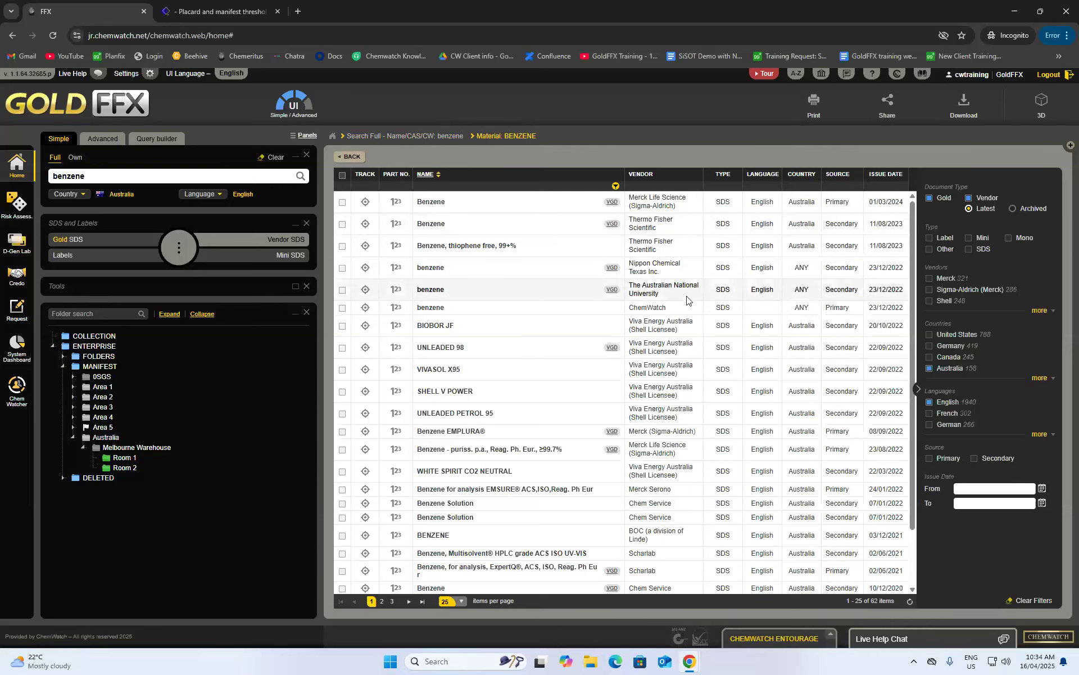
- Preview the Australian National University benzene SDS, then copy it into Melbourne Warehouse
scroll(687, 310, "down", 1)
scroll(712, 382, "down", 1)
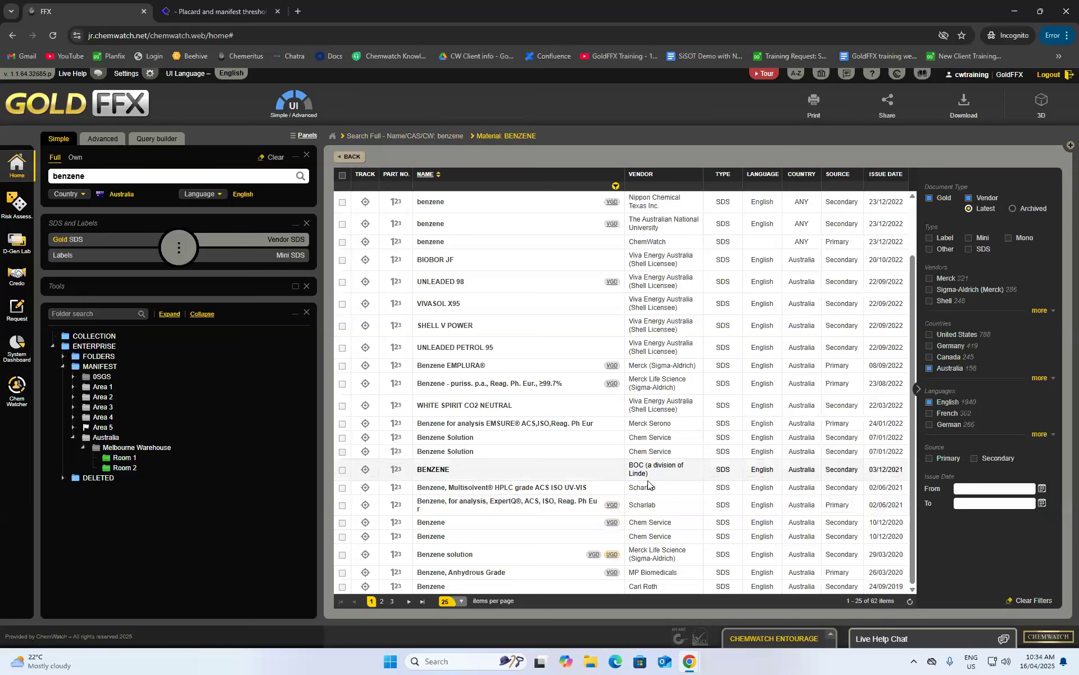
scroll(658, 383, "up", 1)
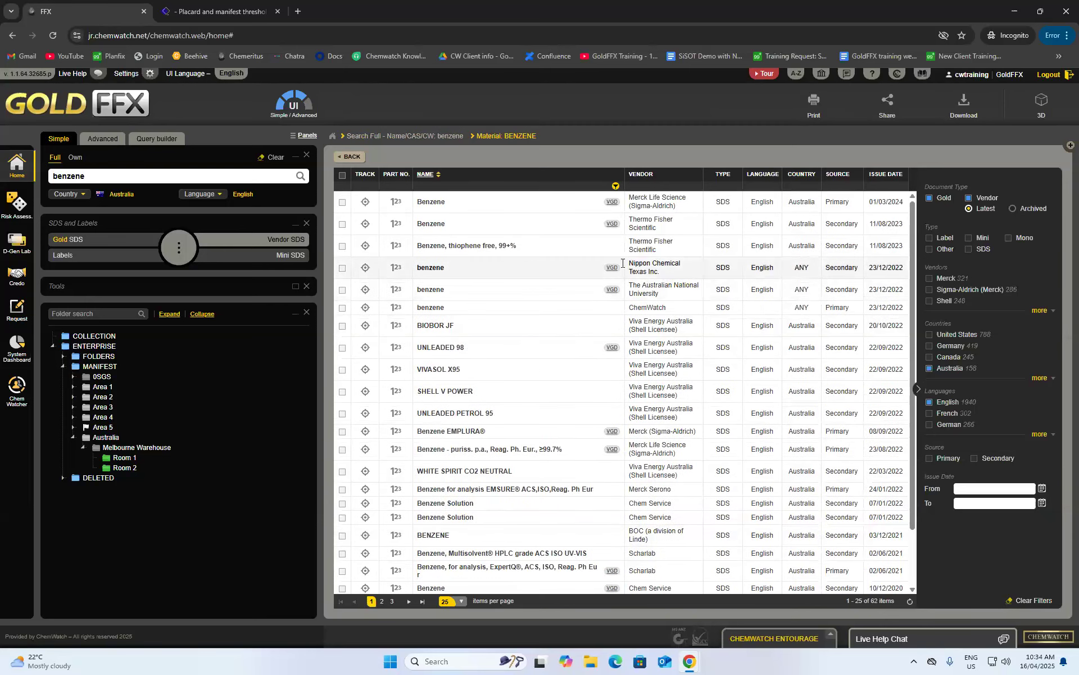
left_click(433, 290)
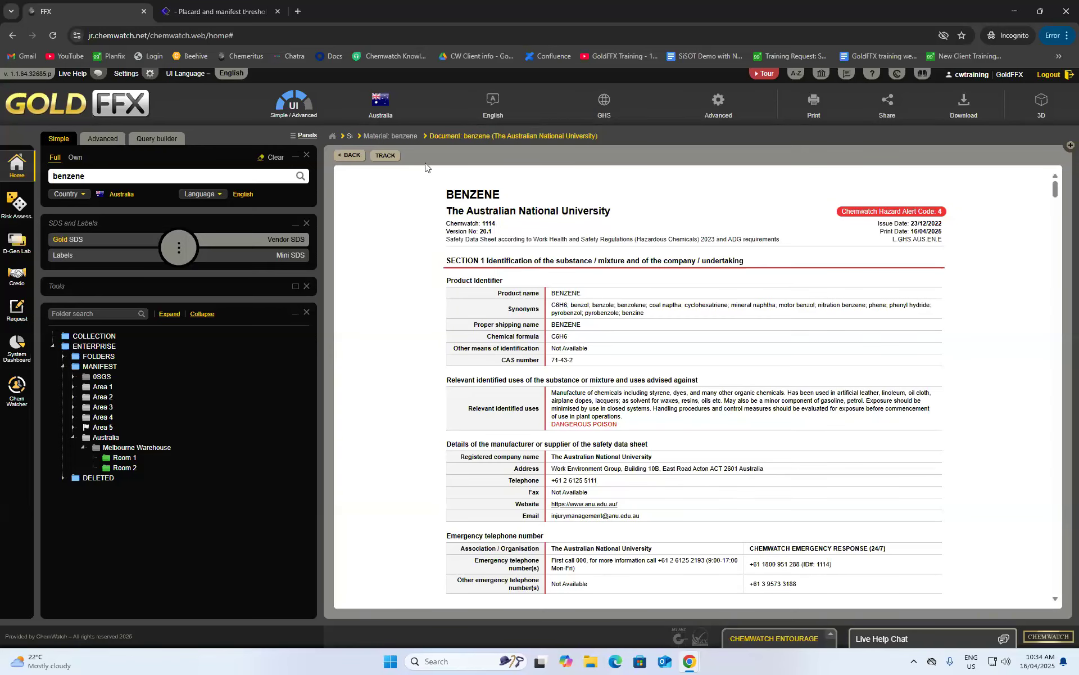
left_click(352, 156)
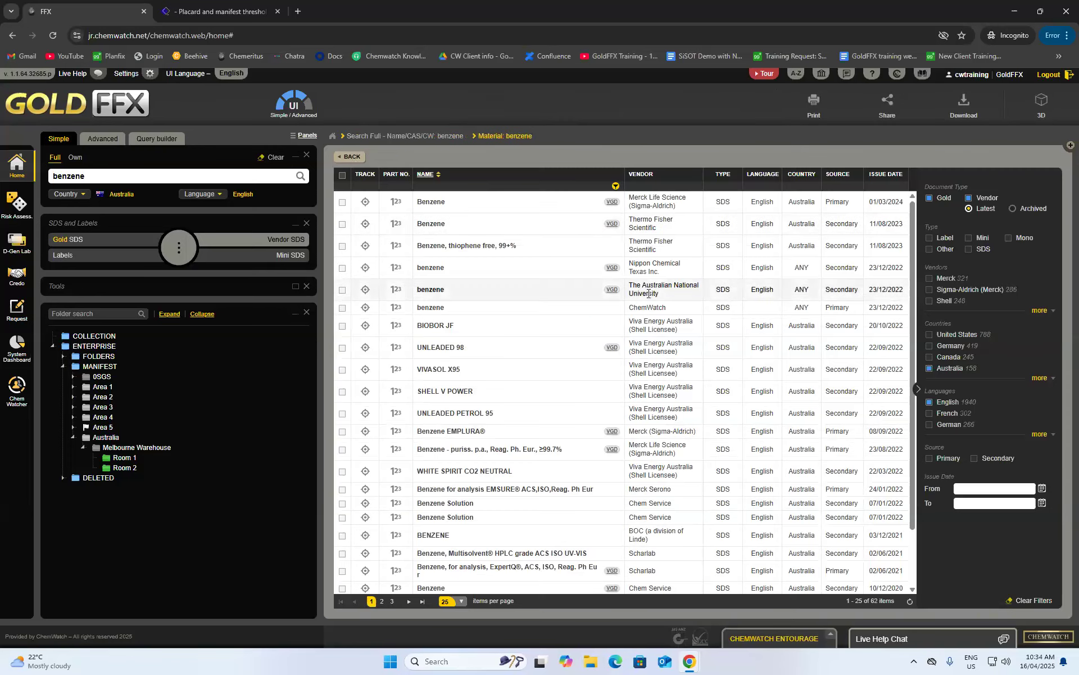
left_click_drag(430, 290, 124, 467)
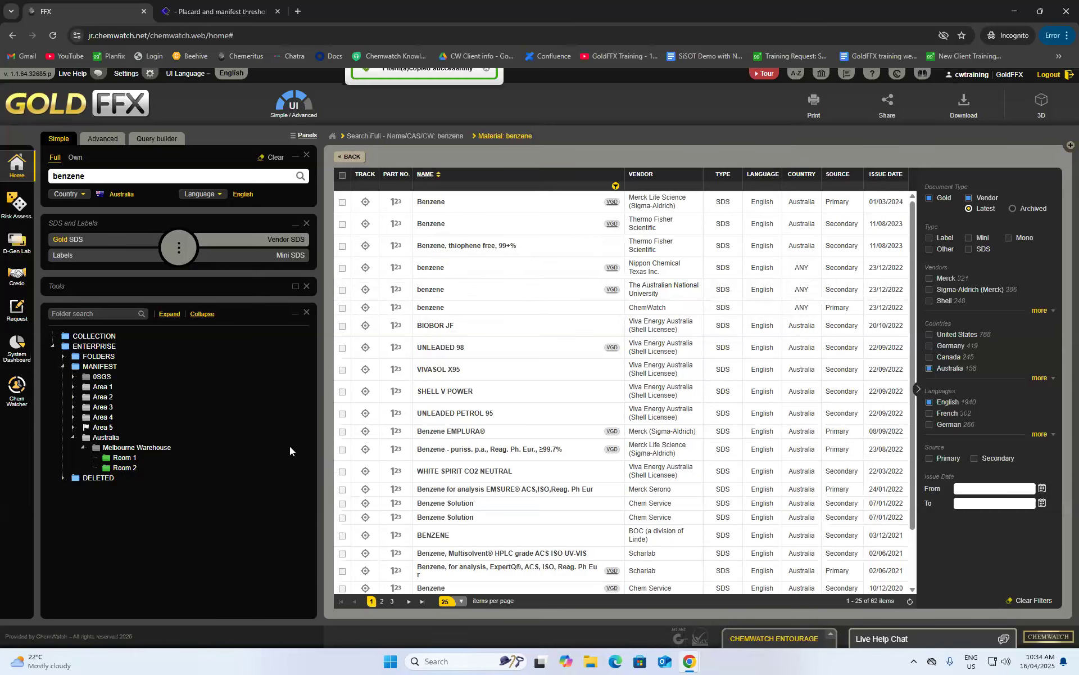
- Check Melbourne Warehouse's acetone entry and open Room 1's Acetone EMPLURA (822251) documents
left_click(121, 448)
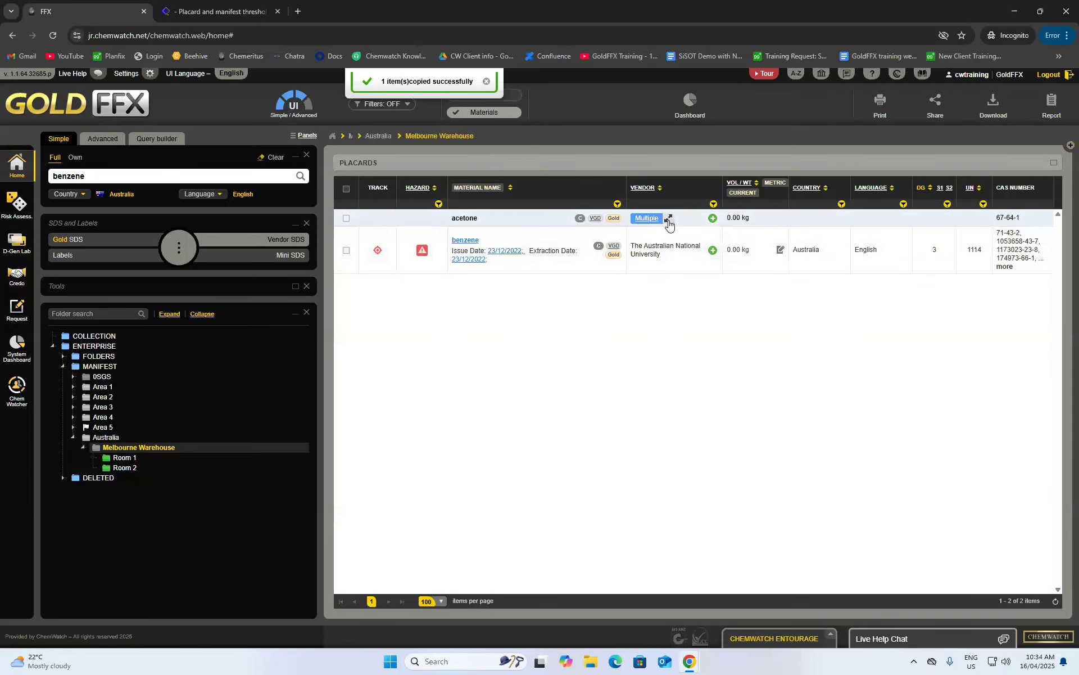
left_click(668, 221)
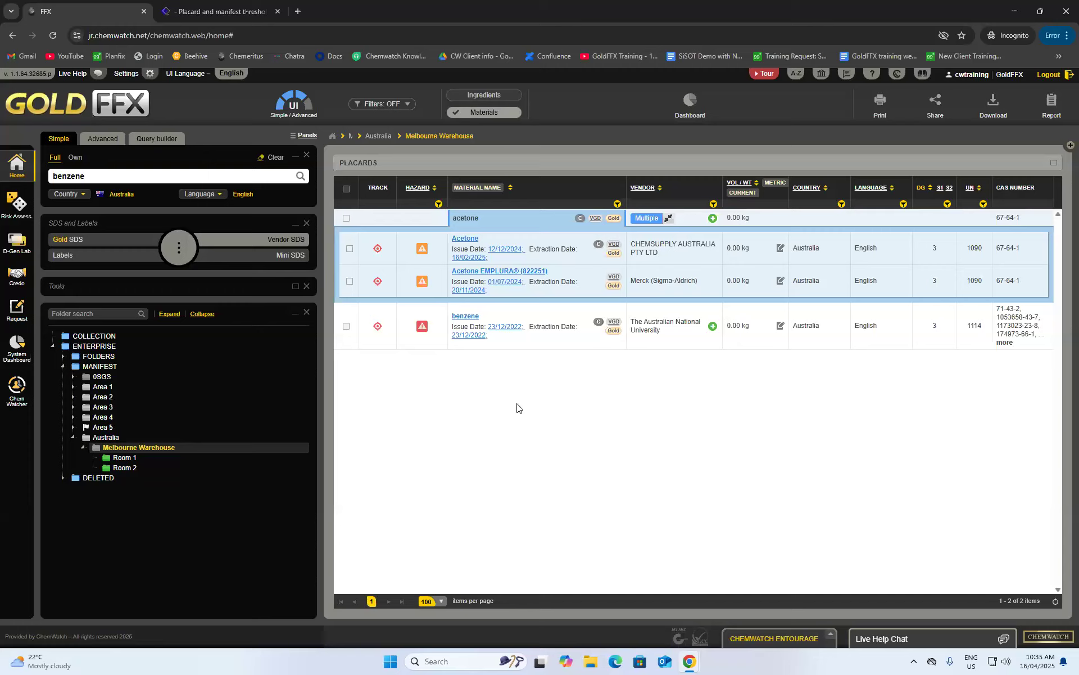
left_click(153, 457)
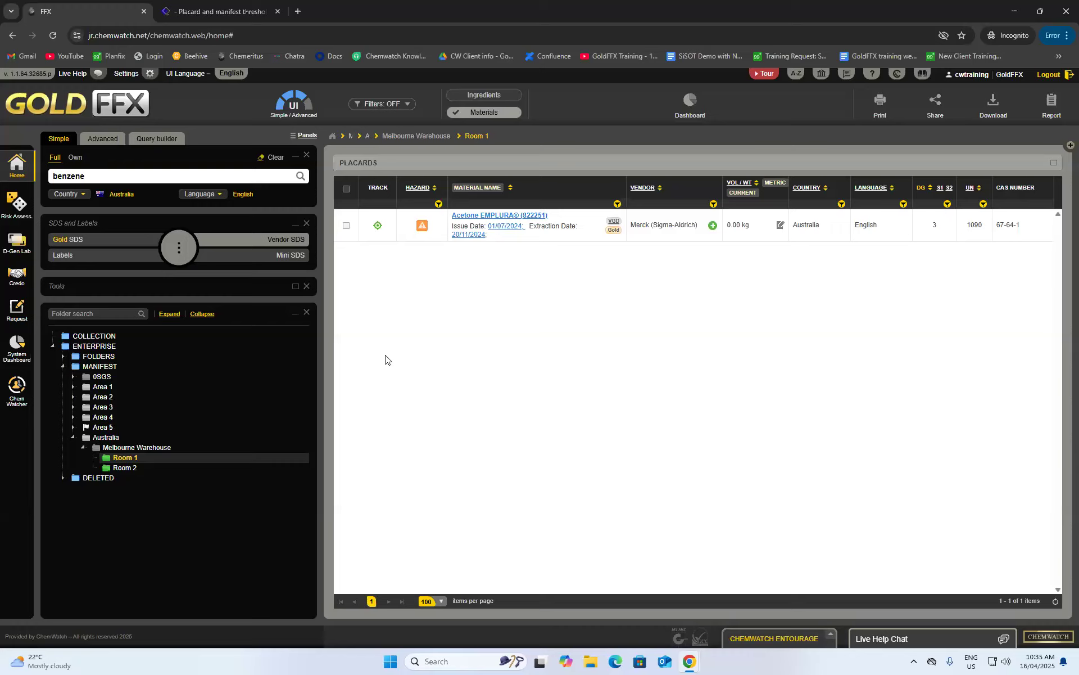
left_click(472, 217)
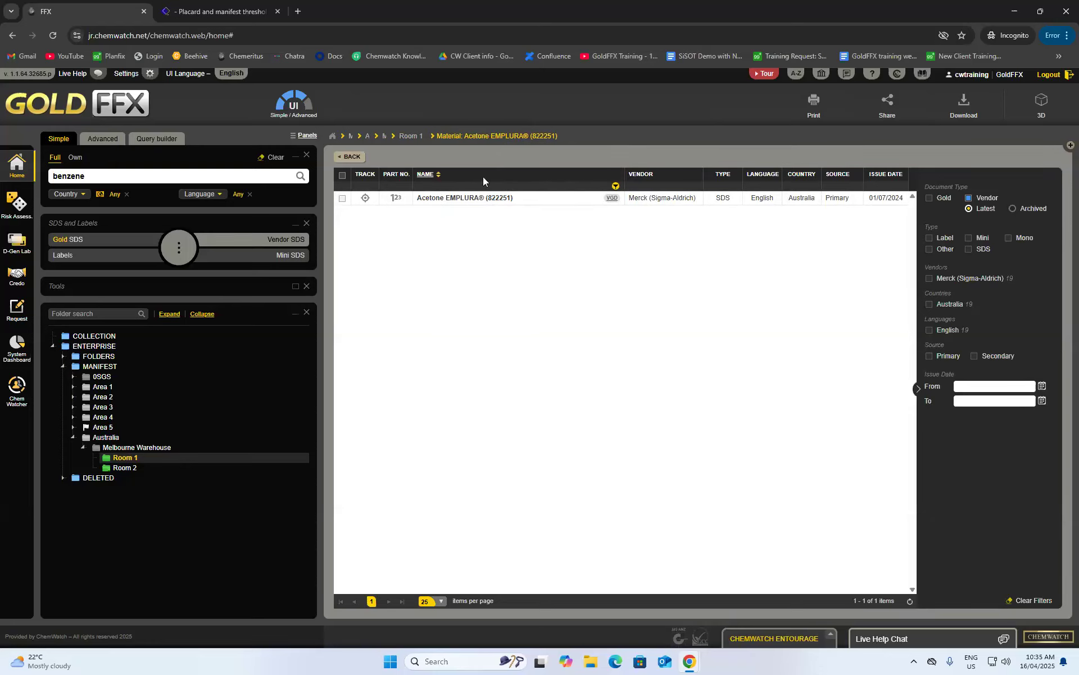
- Open the Merck Acetone EMPLURA (822251) SDS and read through its 12 pages
left_click(450, 198)
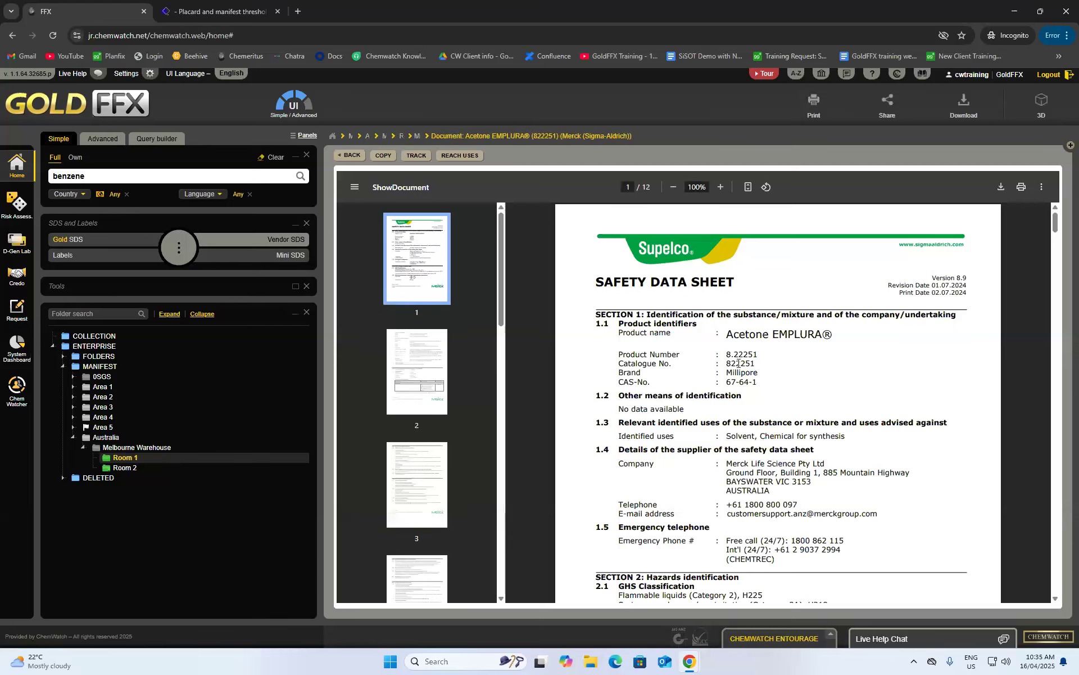
scroll(860, 360, "down", 2)
scroll(890, 444, "up", 2)
scroll(866, 421, "down", 15)
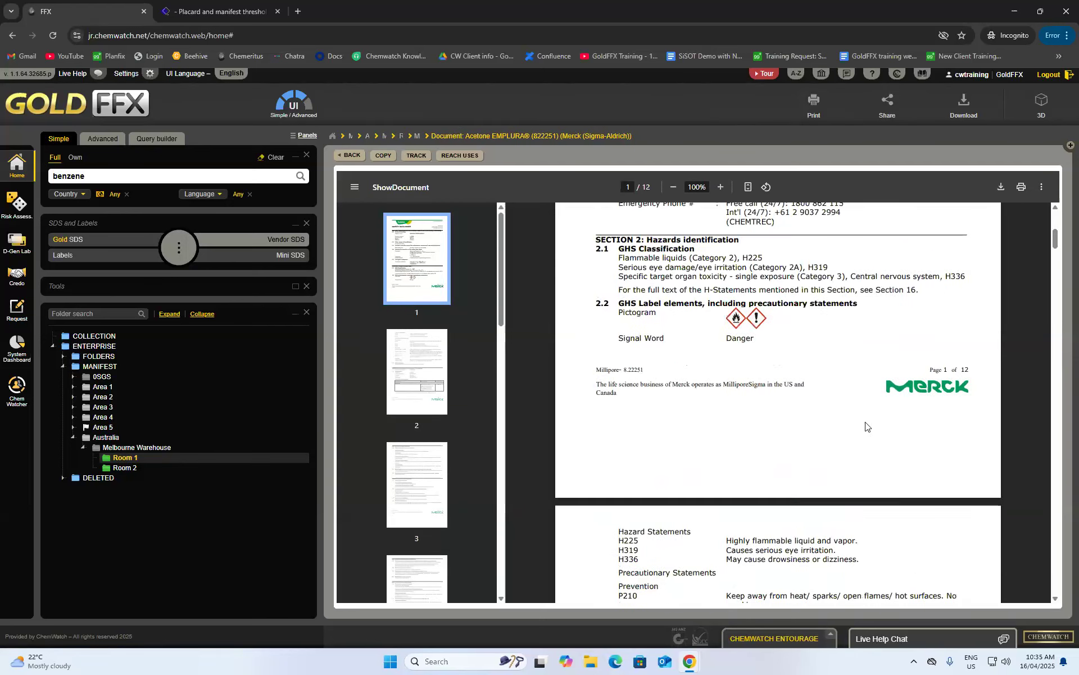
scroll(830, 468, "down", 15)
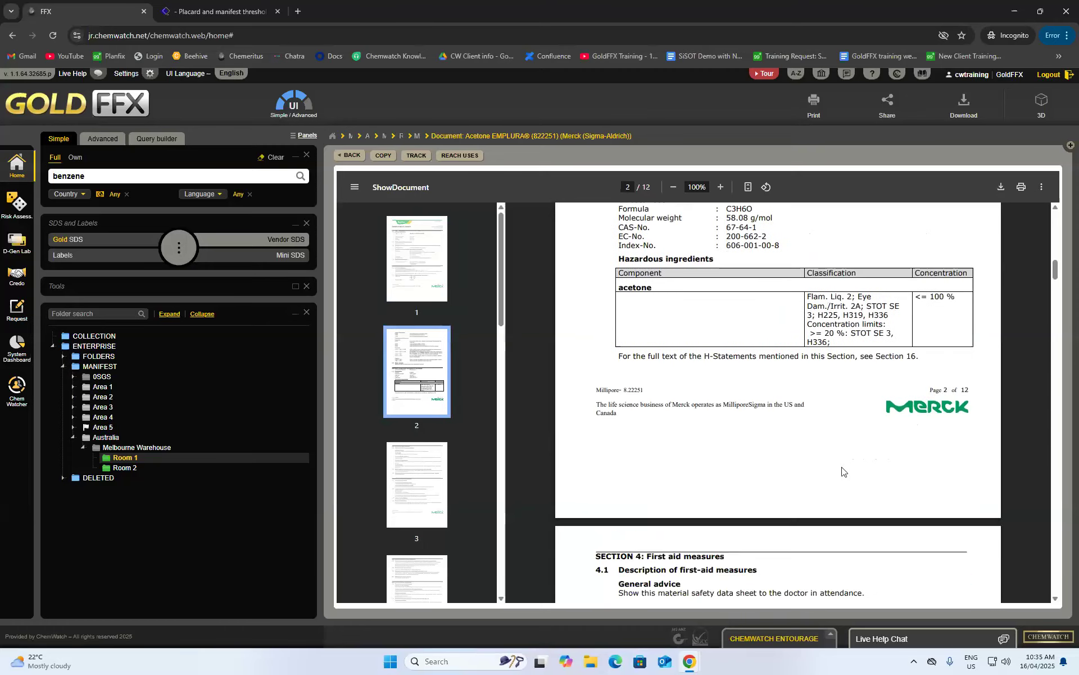
scroll(822, 473, "down", 15)
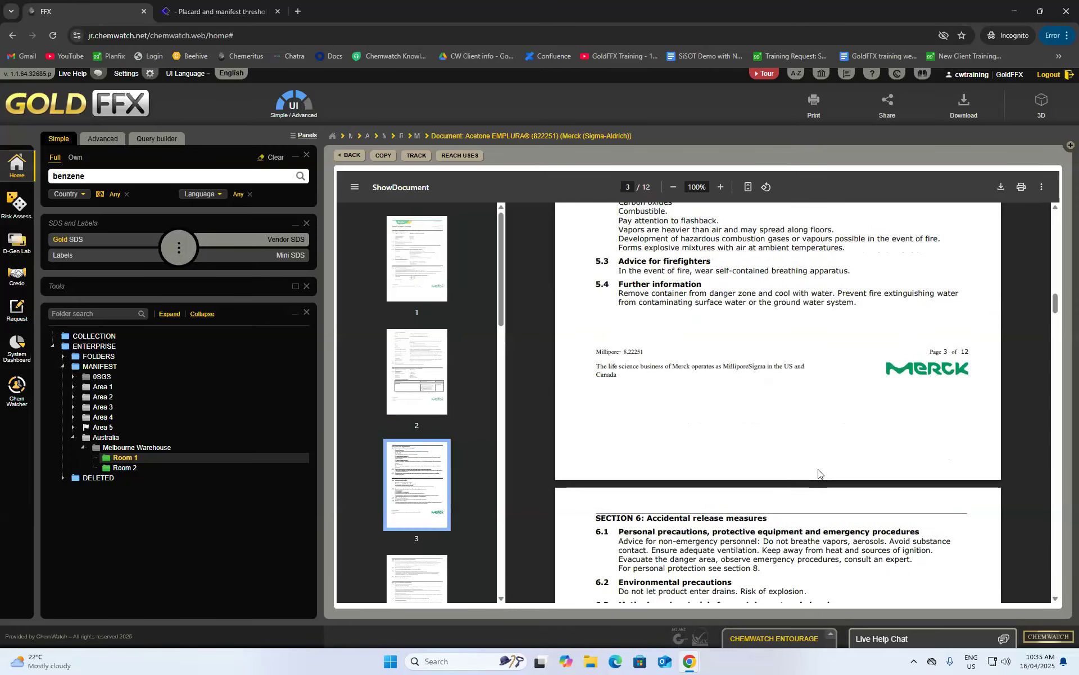
scroll(810, 466, "down", 15)
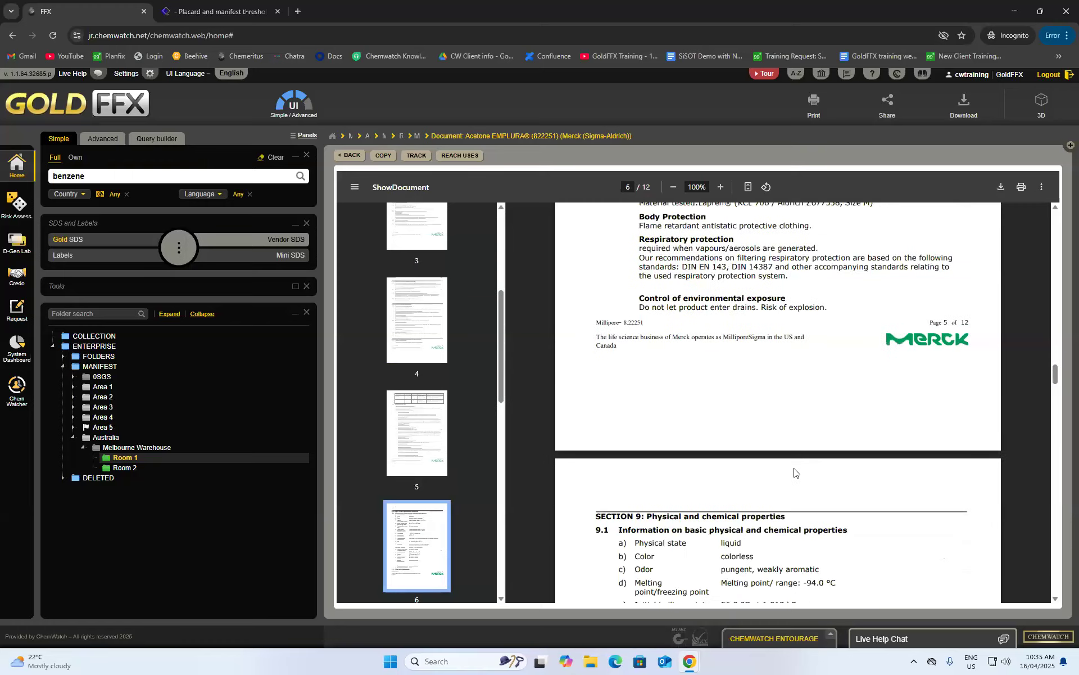
scroll(793, 468, "down", 15)
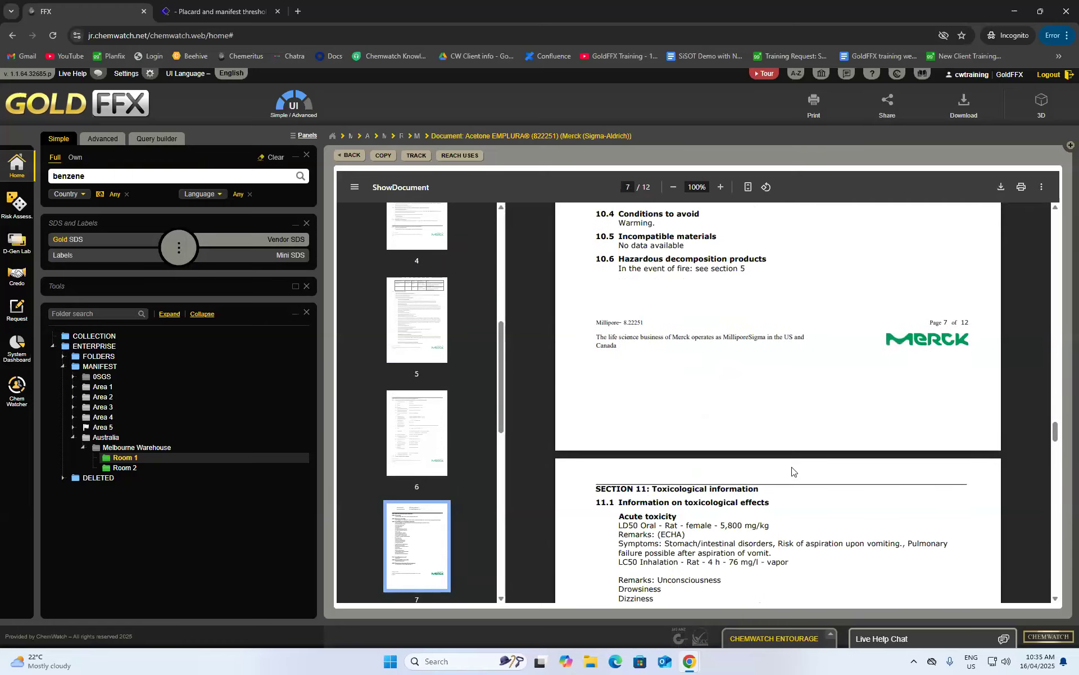
scroll(791, 470, "down", 8)
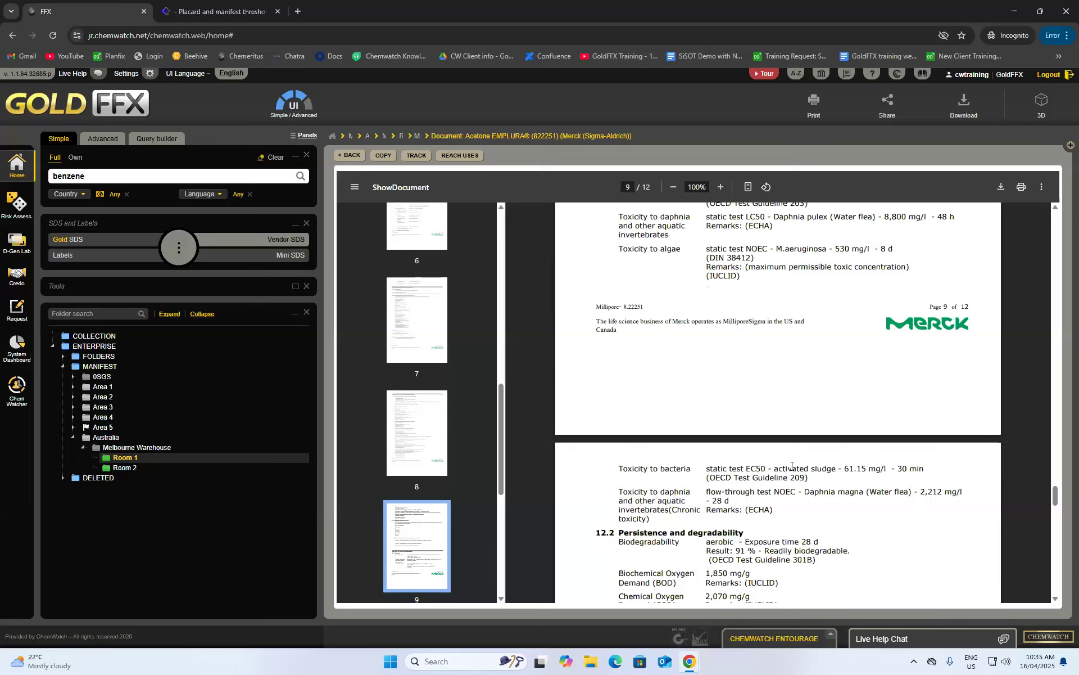
left_click_drag(1056, 509, 1051, 220)
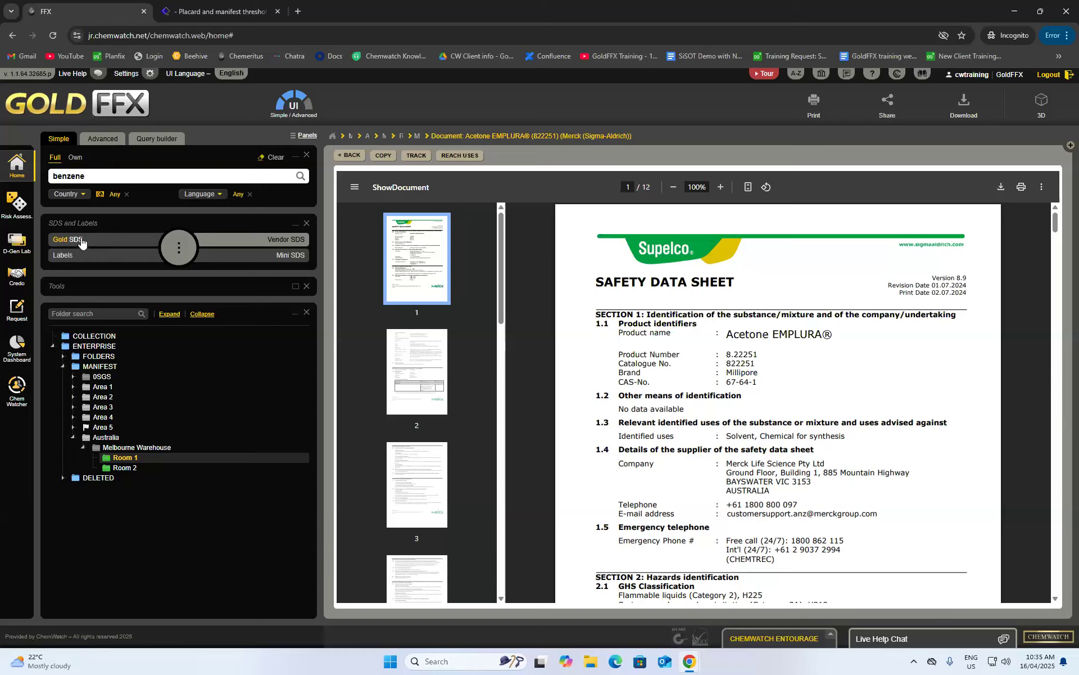
- Switch to the Gold SDS version 6.1 and jump to its transport section
left_click(100, 240)
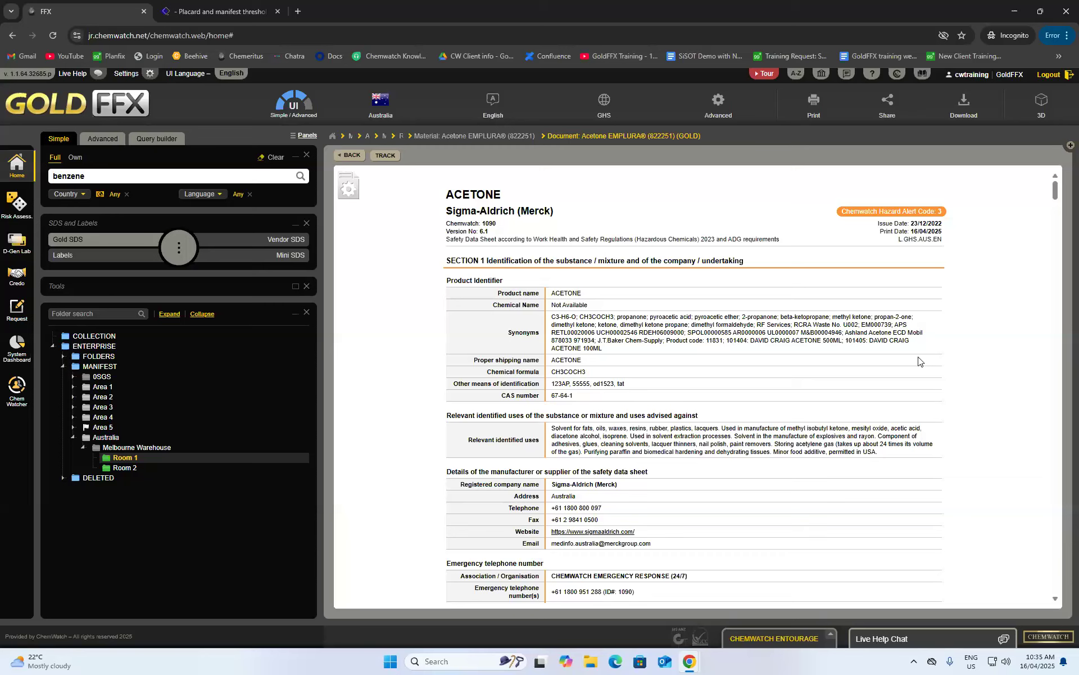
scroll(920, 355, "down", 1)
scroll(918, 350, "up", 1)
left_click(348, 186)
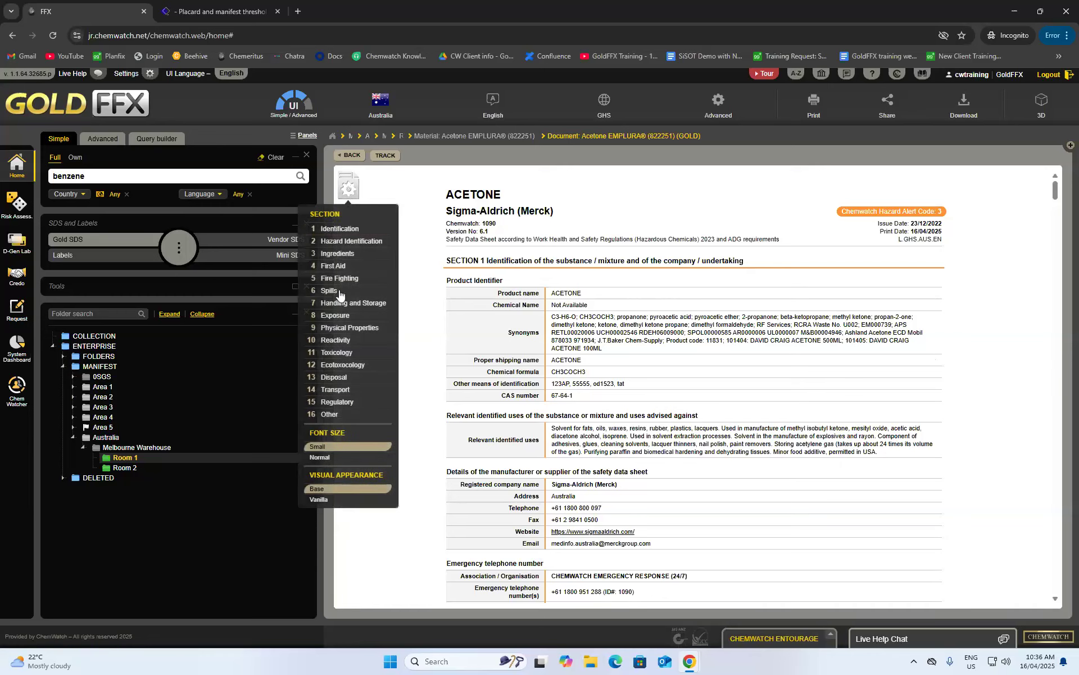
left_click(340, 391)
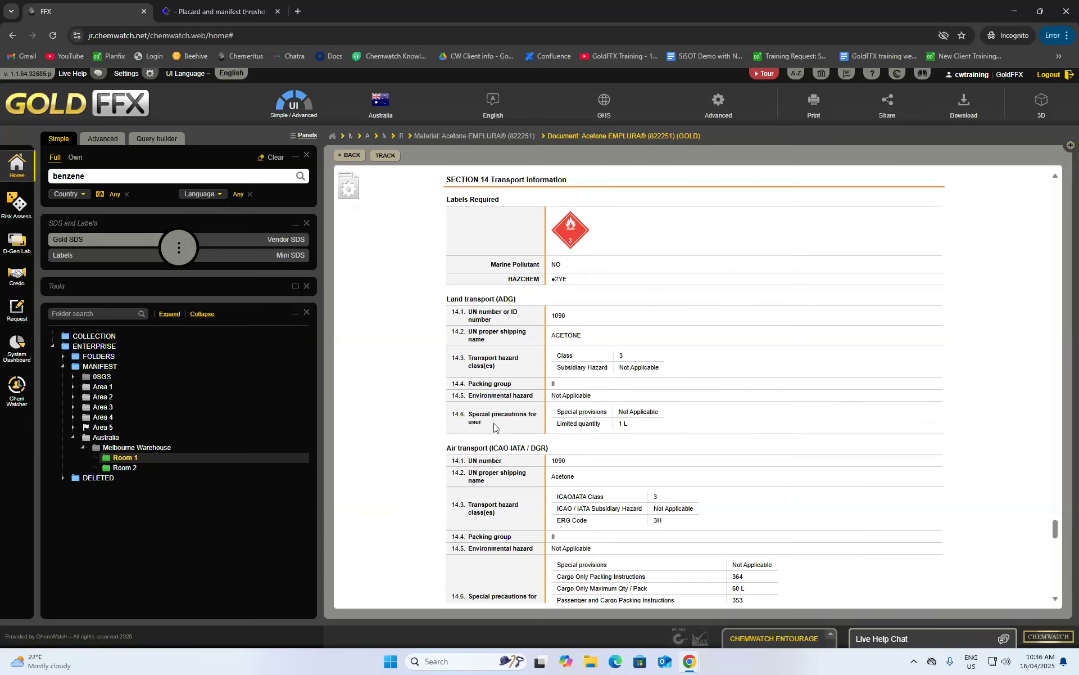
scroll(585, 383, "down", 2)
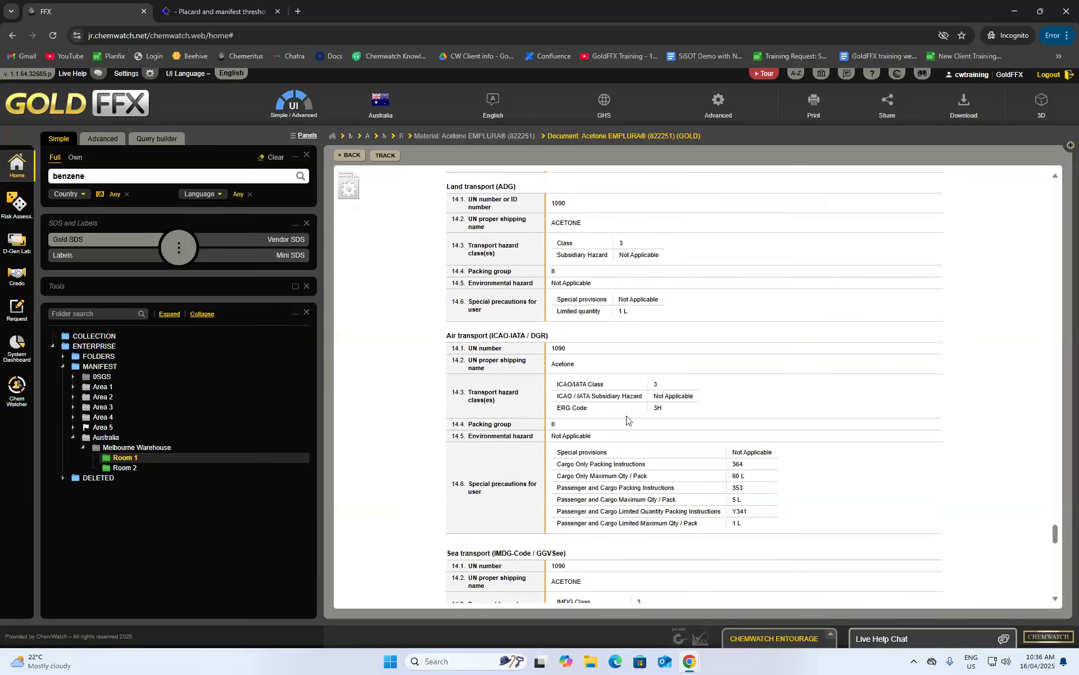
scroll(585, 383, "up", 4)
scroll(596, 384, "down", 3)
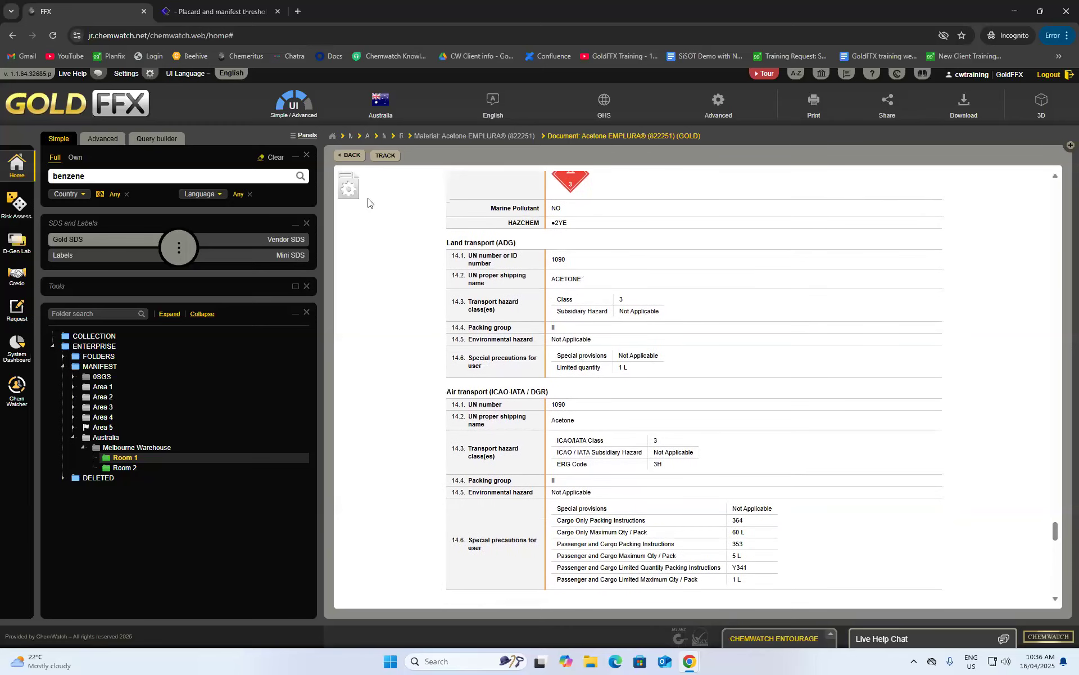
- Jump back to Section 1 Identification and open the Advanced SDS settings
left_click(349, 189)
left_click(348, 230)
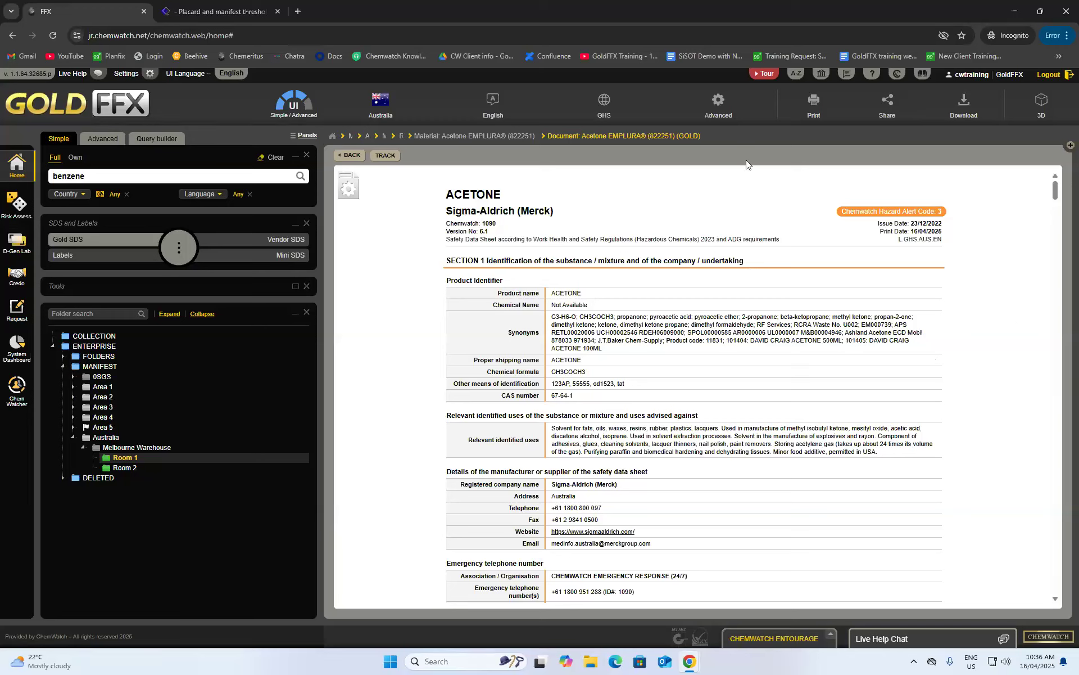
left_click(729, 115)
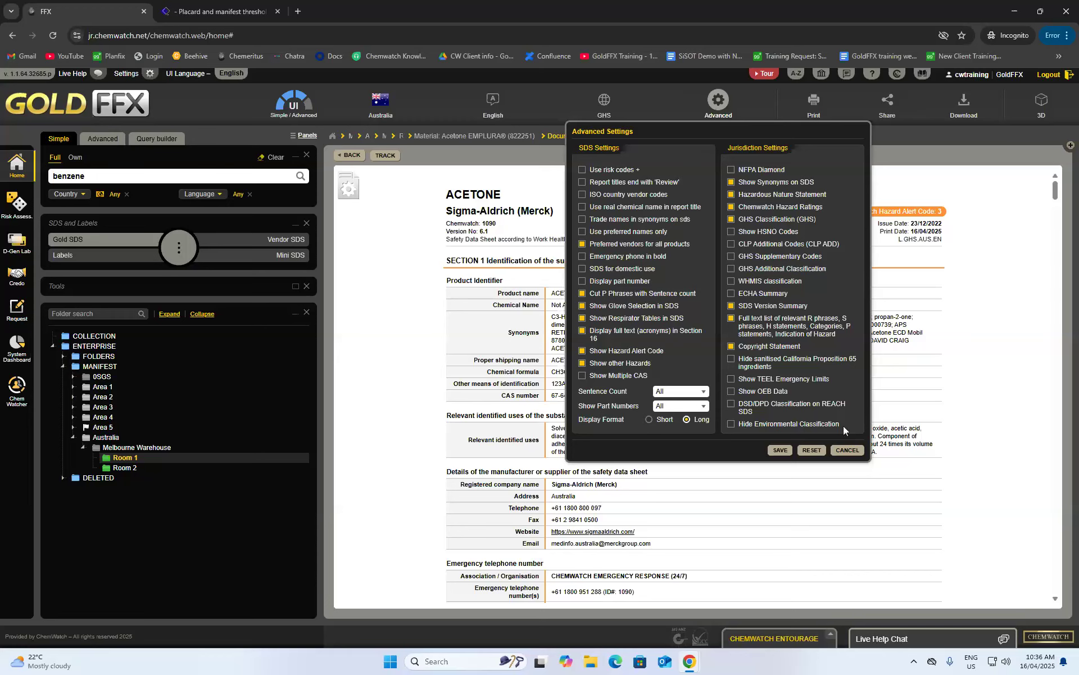
- Cancel Advanced Settings unchanged and begin reading through the Gold acetone SDS
left_click(843, 450)
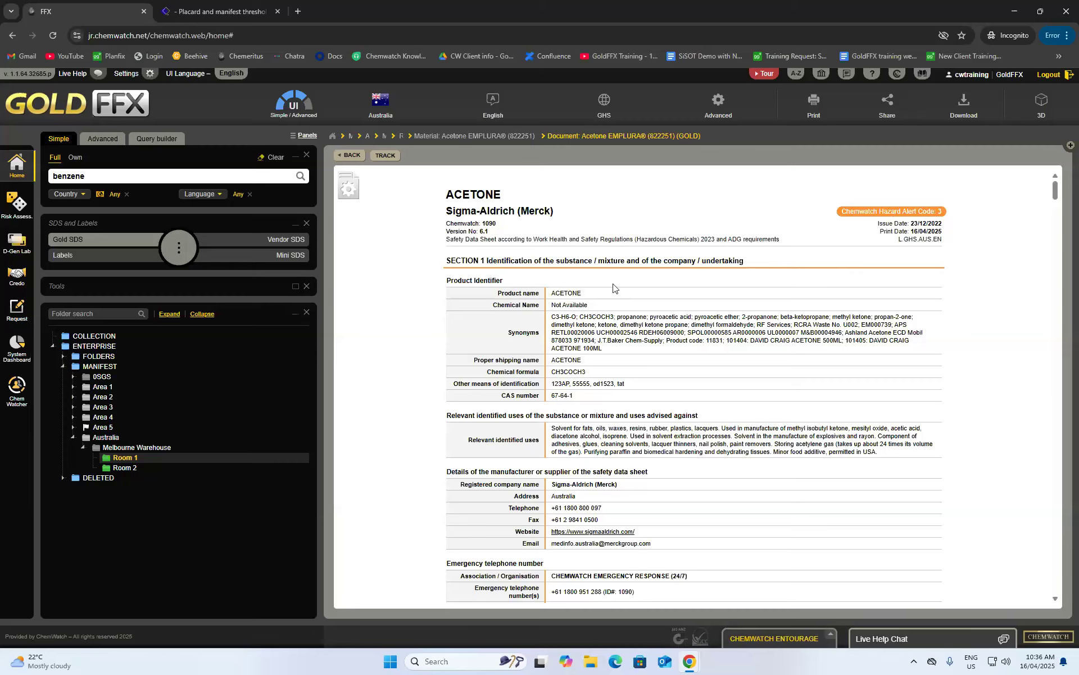
scroll(545, 280, "down", 5)
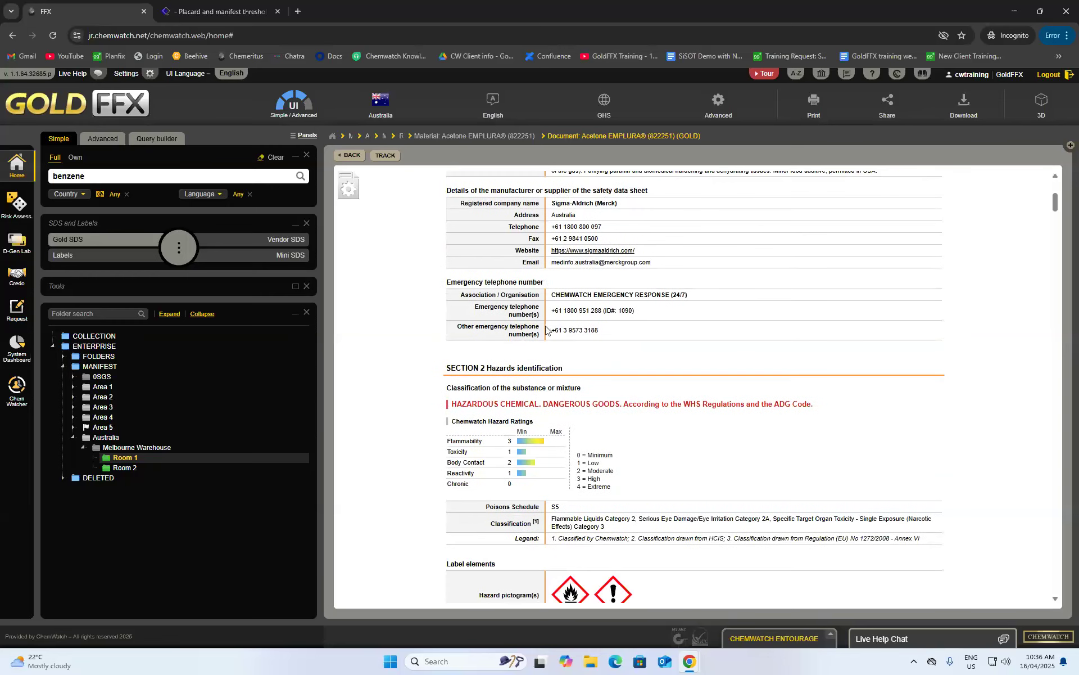
scroll(782, 334, "down", 3)
scroll(783, 333, "up", 1)
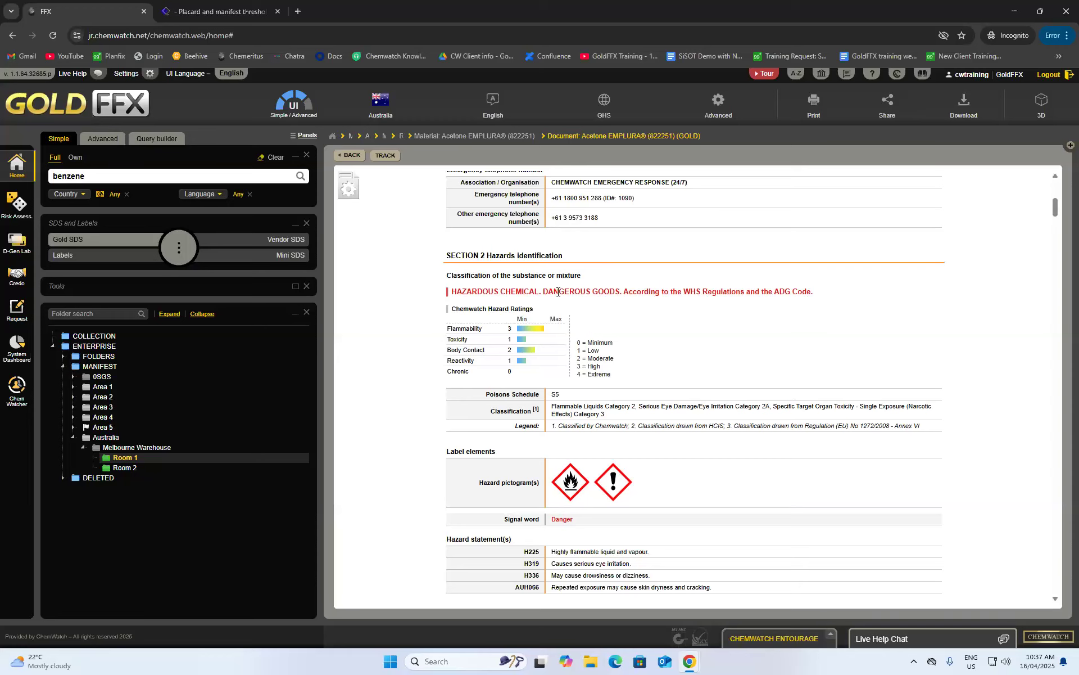
scroll(629, 337, "down", 7)
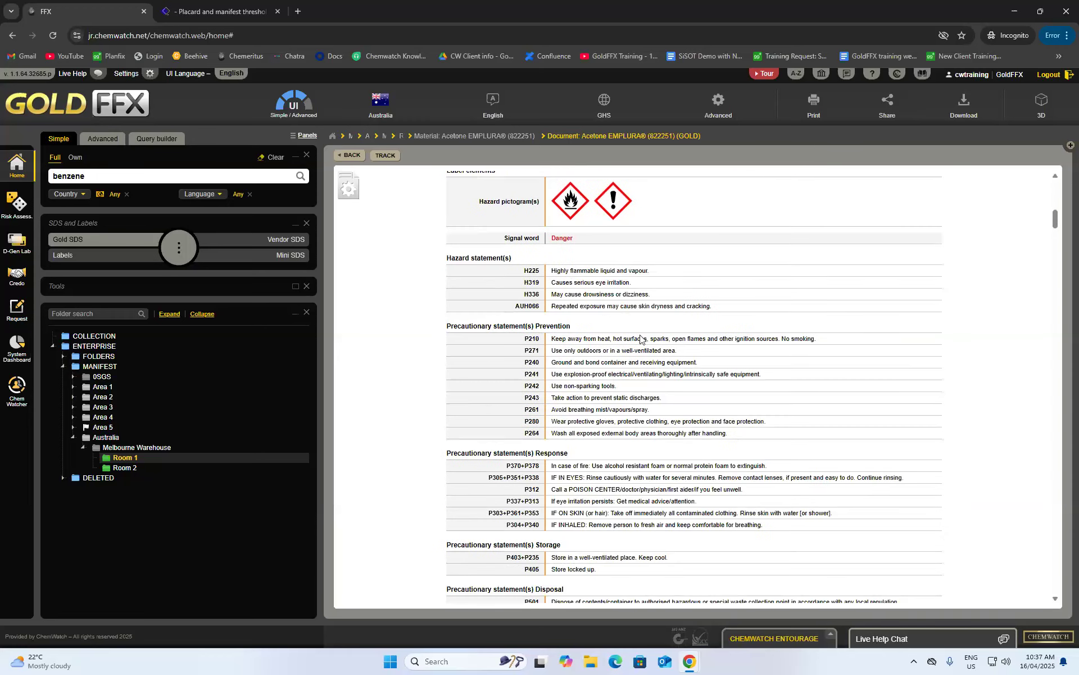
scroll(643, 339, "down", 3)
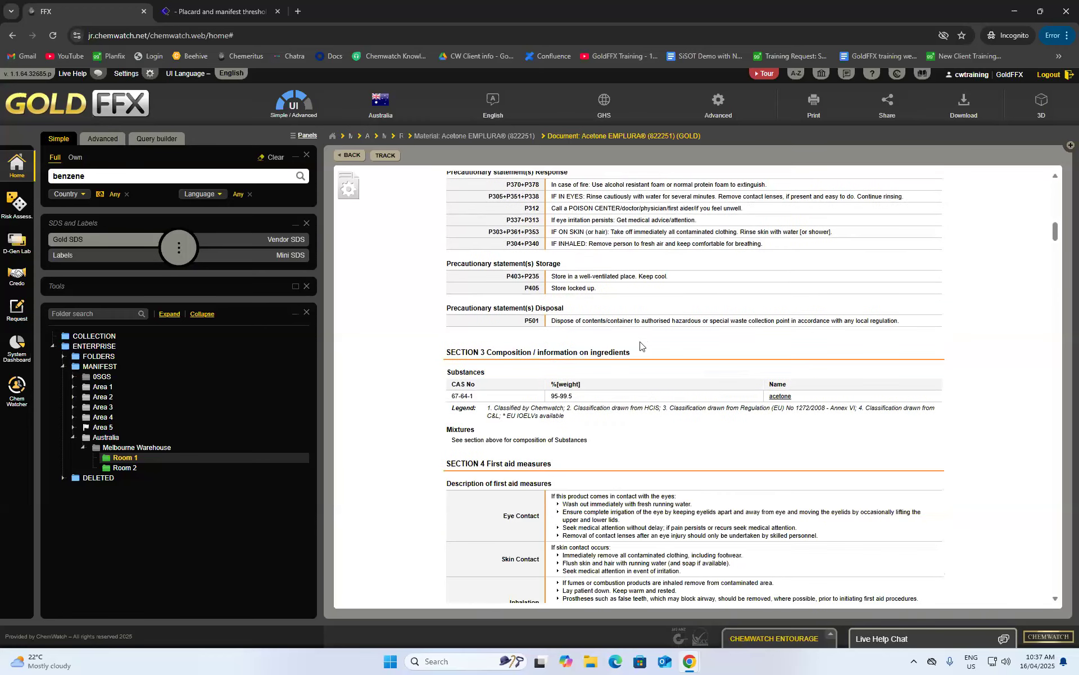
scroll(641, 345, "down", 2)
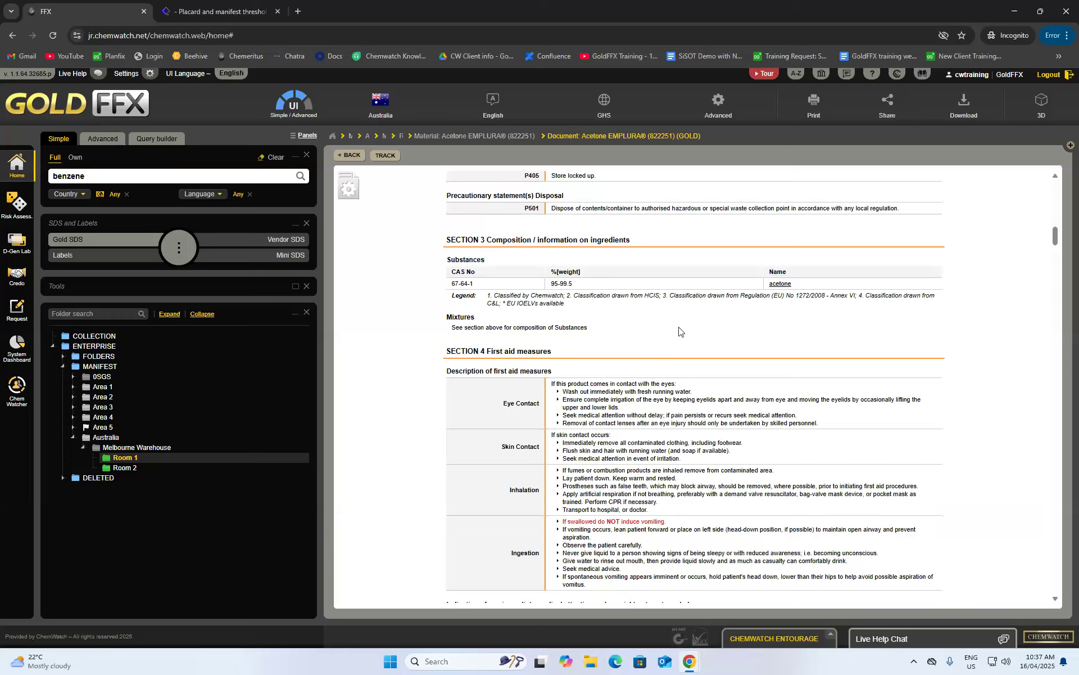
scroll(626, 315, "down", 3)
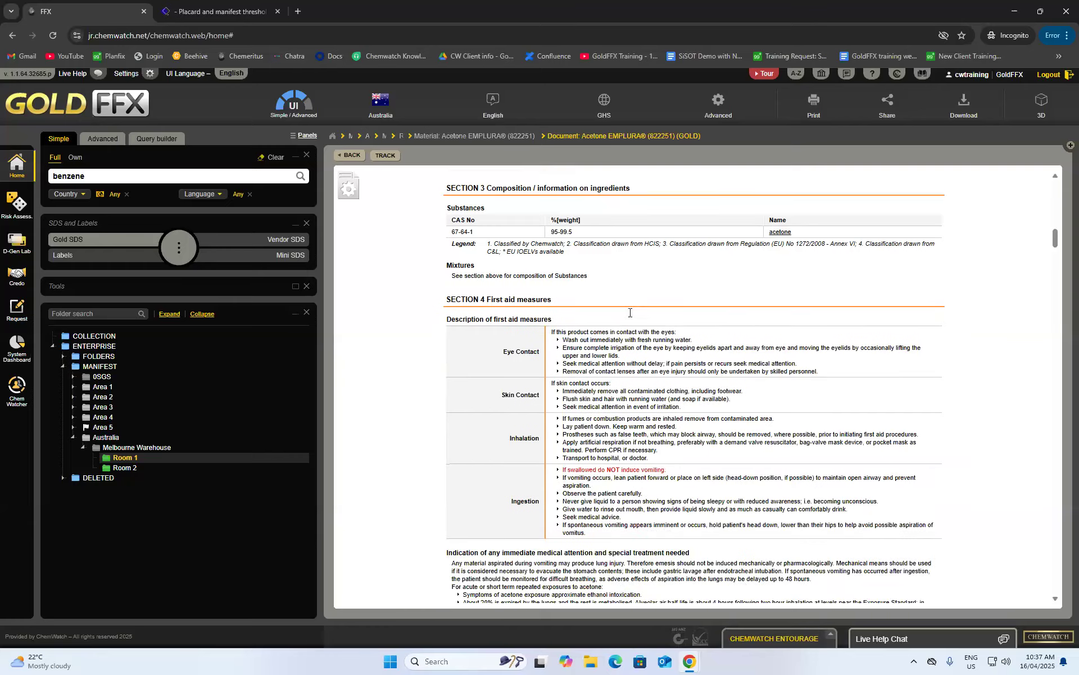
scroll(717, 348, "up", 3)
scroll(720, 351, "up", 15)
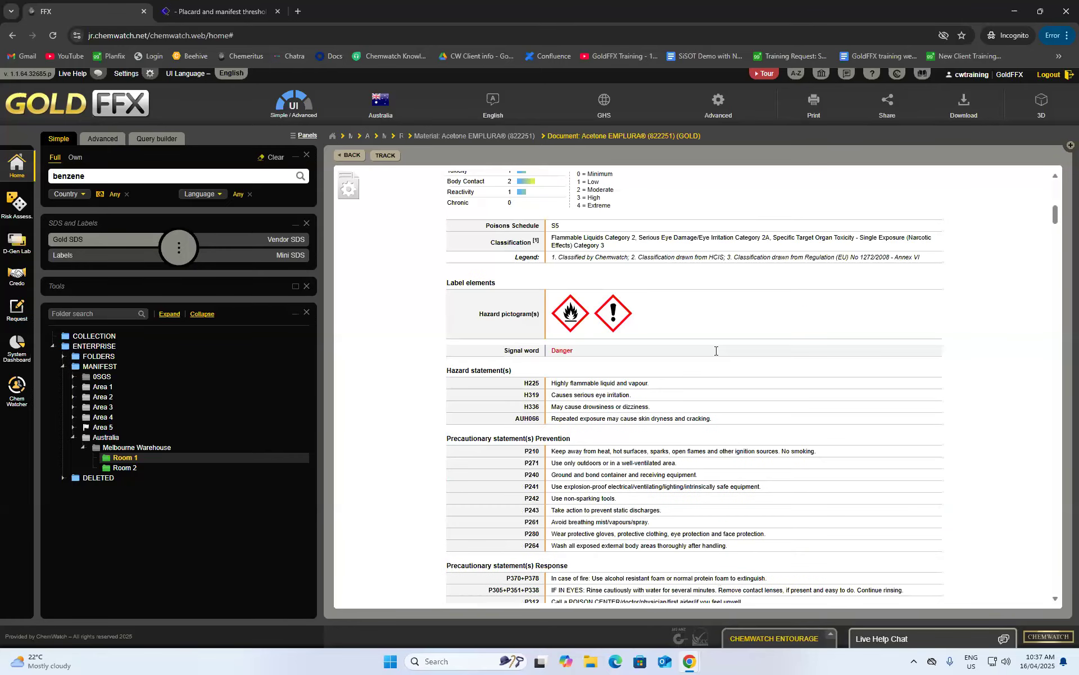
scroll(715, 347, "up", 2)
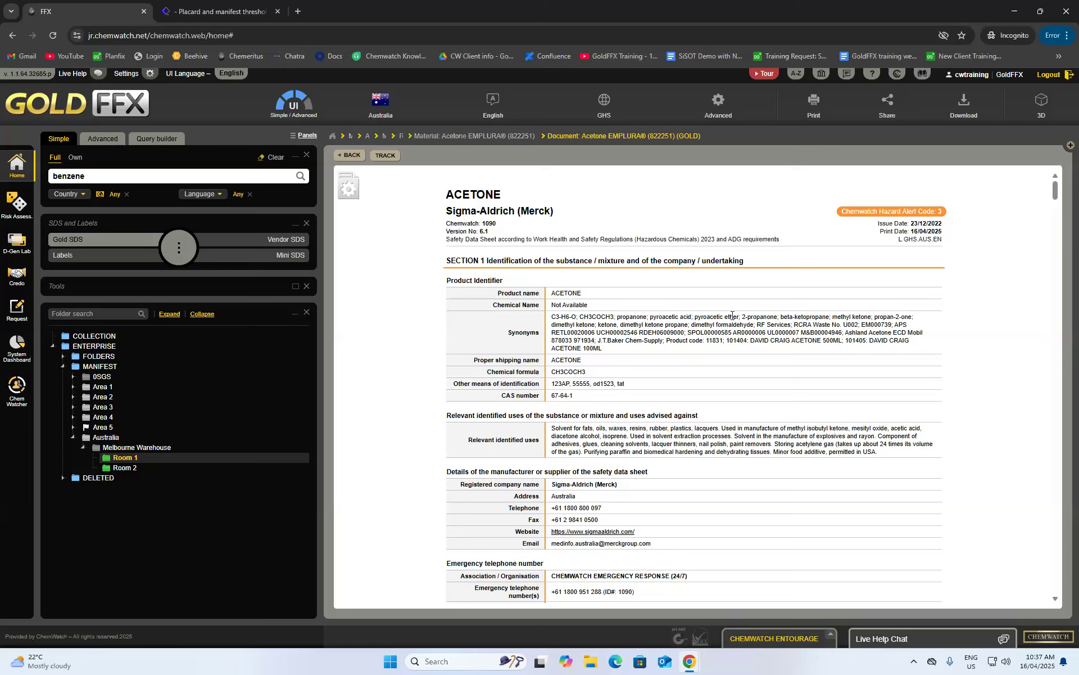
- Read through Sections 5–7, then return to Section 1 Identification
scroll(750, 315, "down", 15)
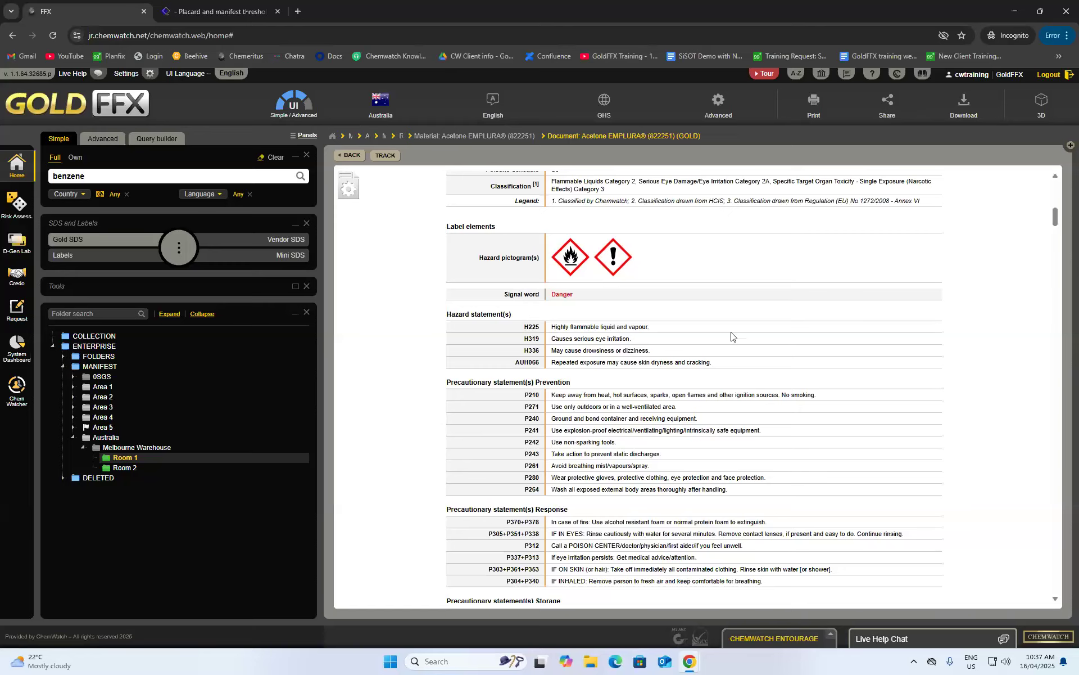
scroll(731, 336, "down", 7)
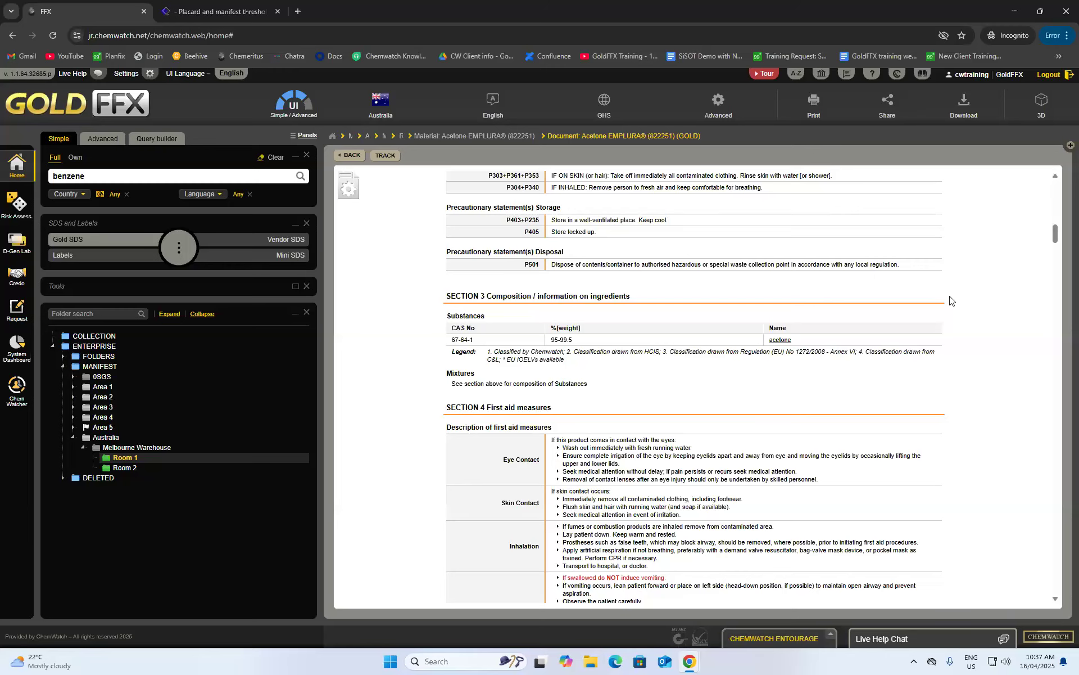
scroll(922, 314, "down", 3)
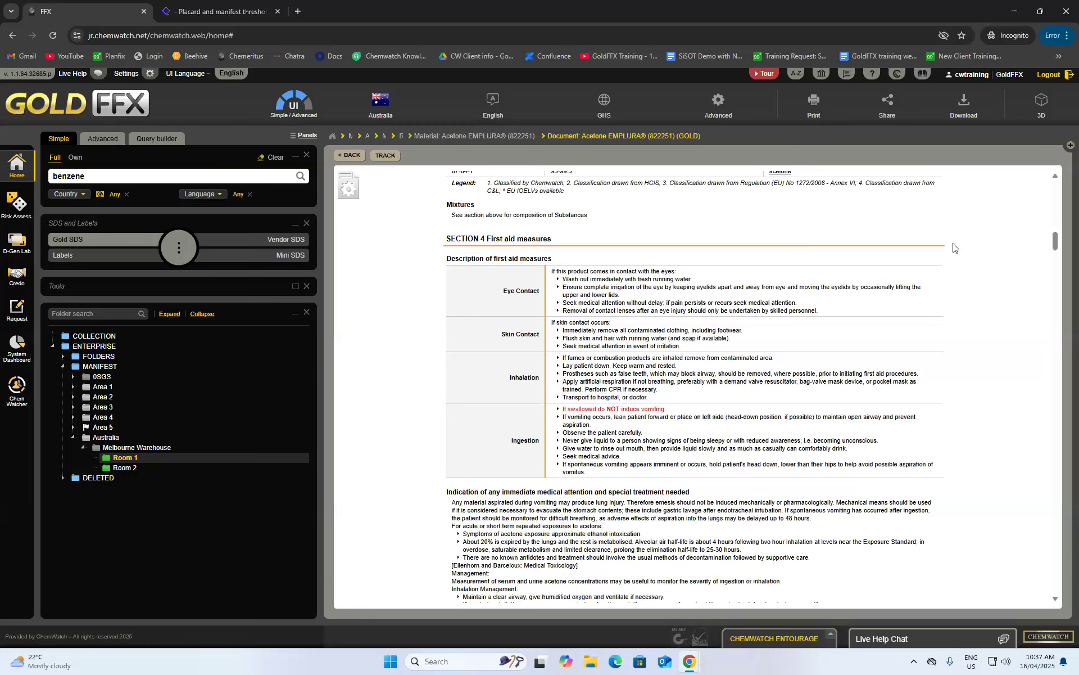
scroll(965, 286, "down", 3)
scroll(967, 333, "up", 3)
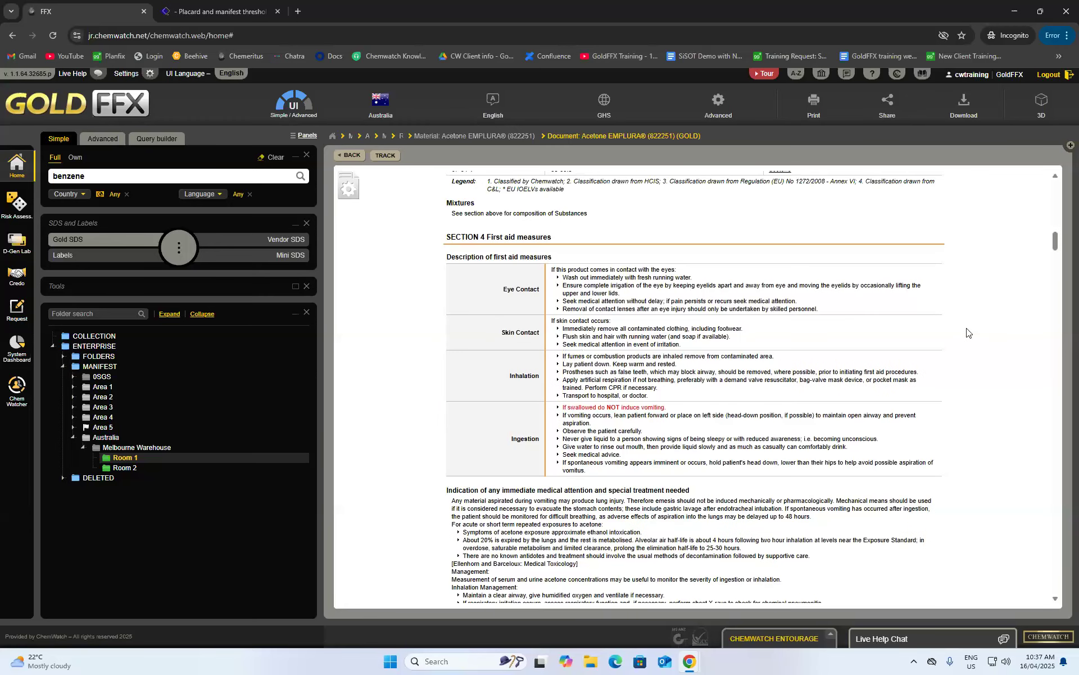
scroll(967, 333, "down", 3)
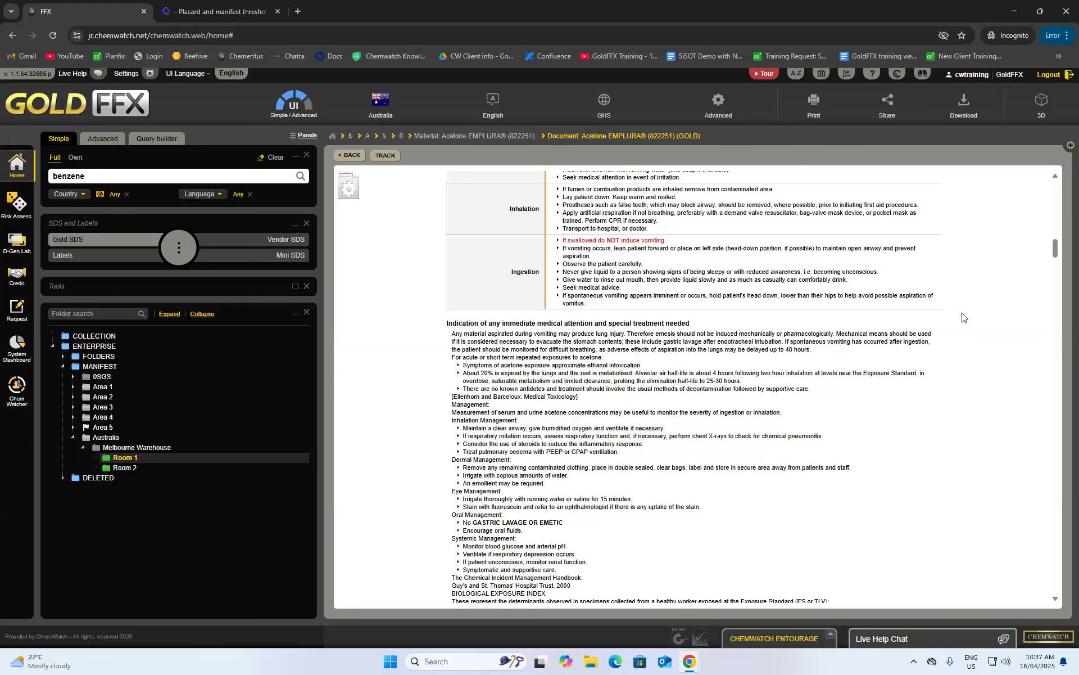
scroll(958, 326, "down", 6)
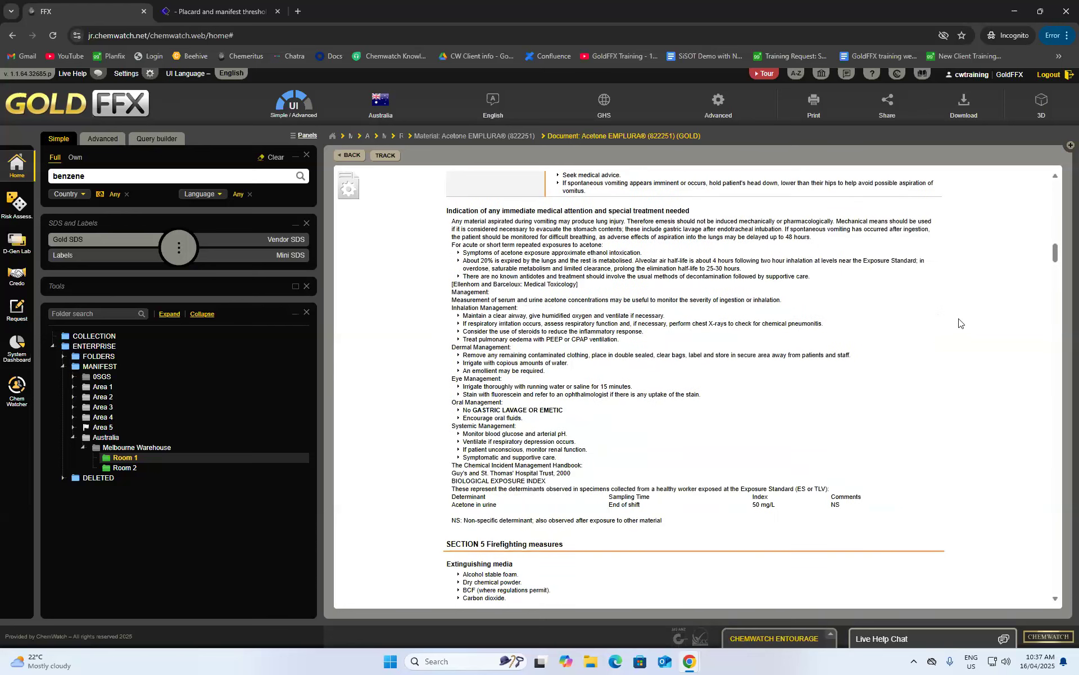
scroll(954, 339, "down", 4)
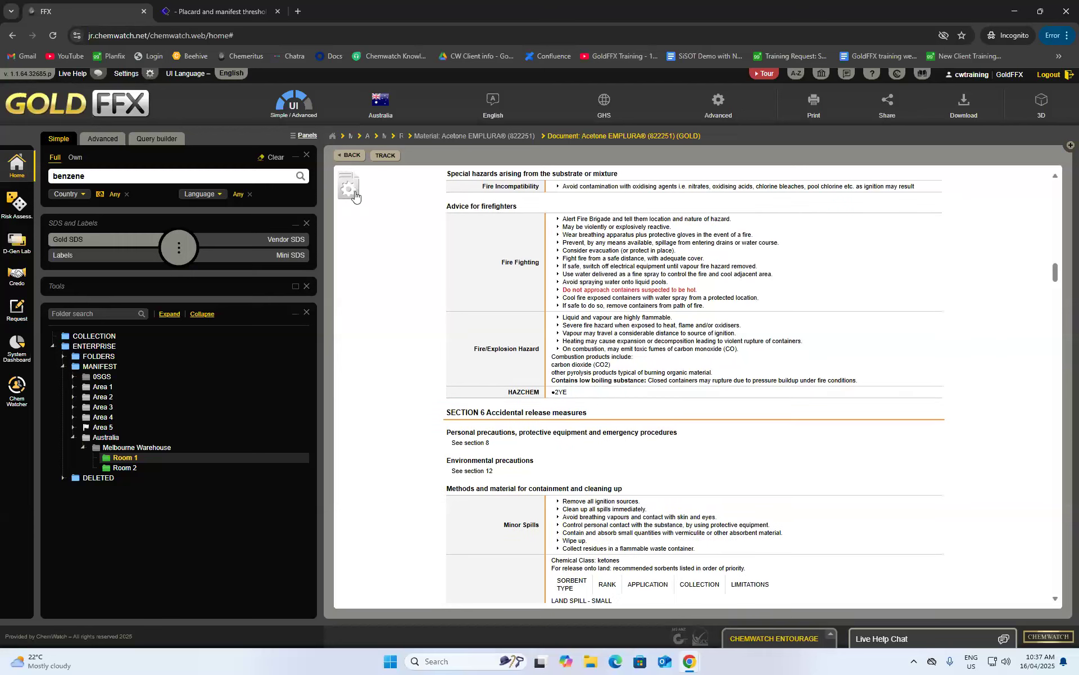
scroll(596, 417, "down", 5)
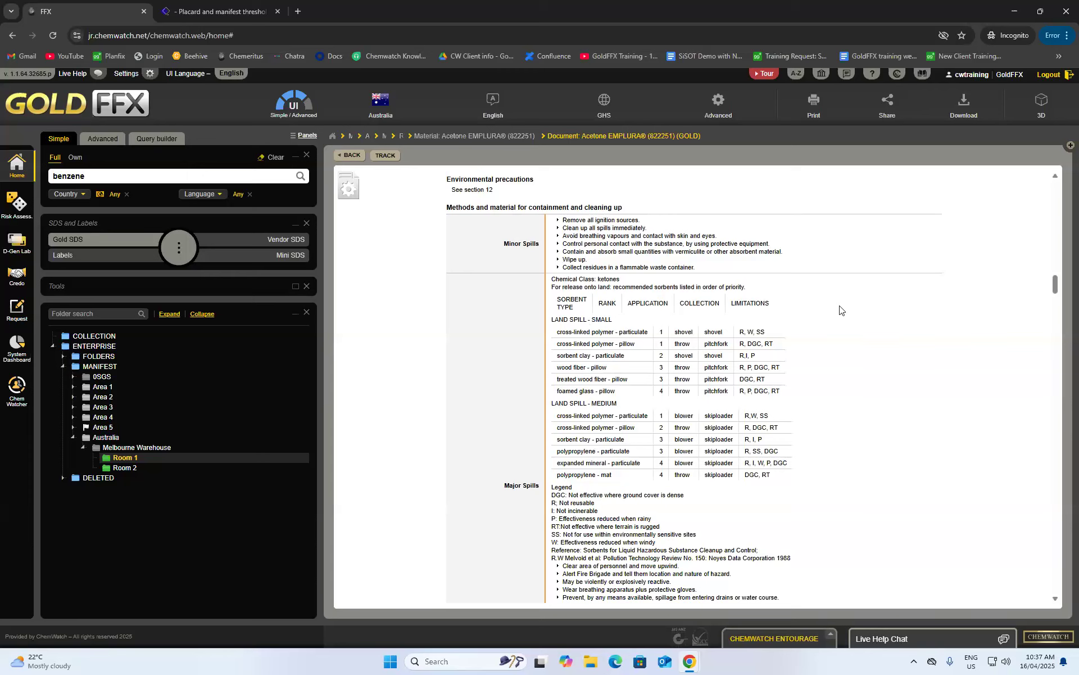
scroll(832, 353, "down", 4)
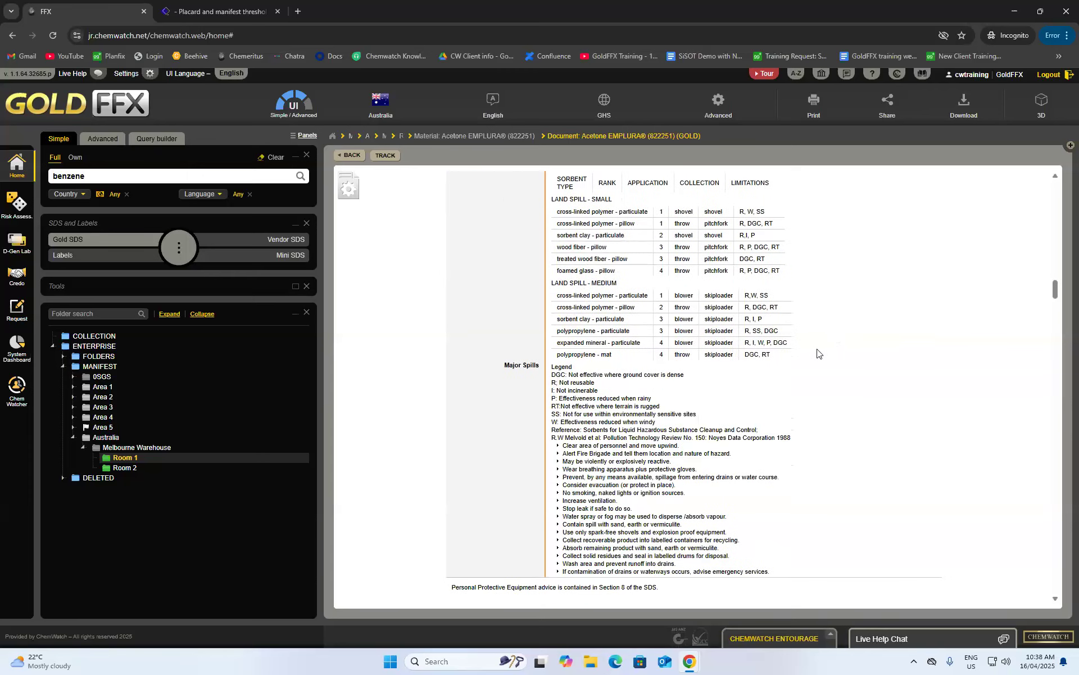
scroll(826, 346, "up", 3)
scroll(994, 470, "down", 1)
scroll(950, 460, "up", 1)
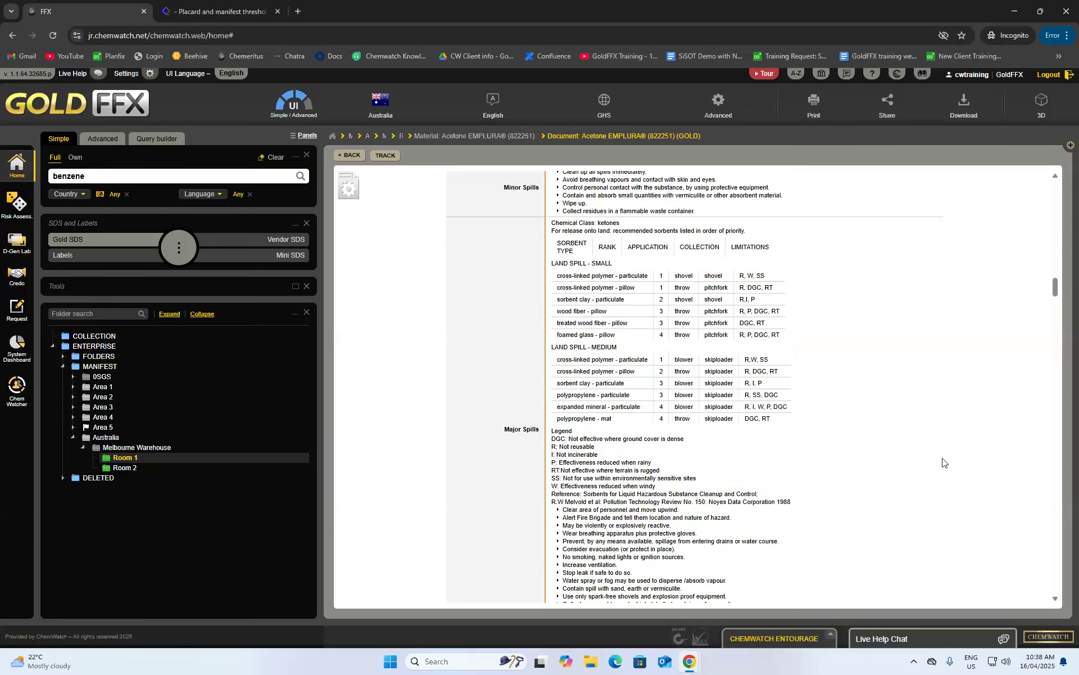
scroll(940, 460, "down", 5)
scroll(936, 460, "up", 1)
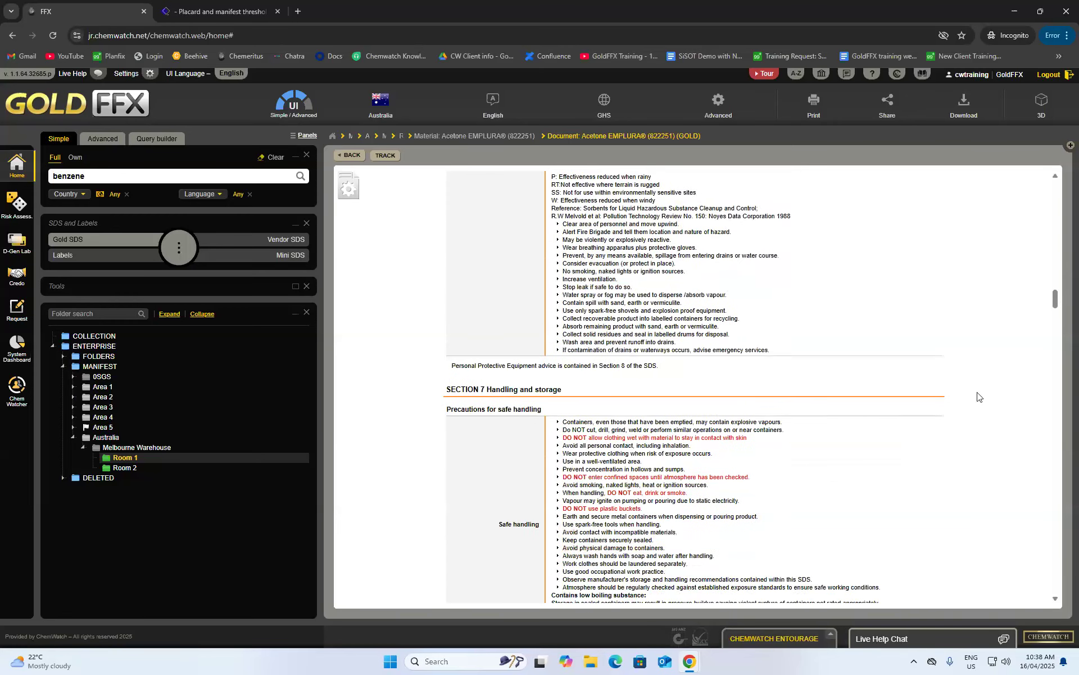
left_click_drag(1059, 301, 652, 193)
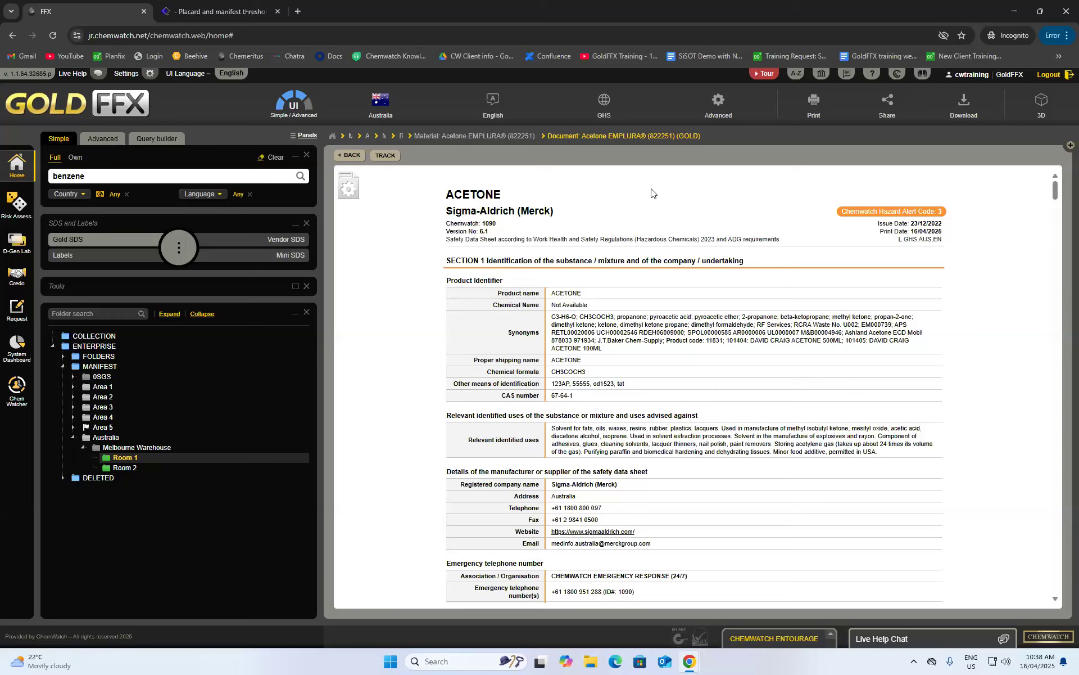
- Change the acetone SDS country from Australia to China, then to Belgium
left_click(381, 102)
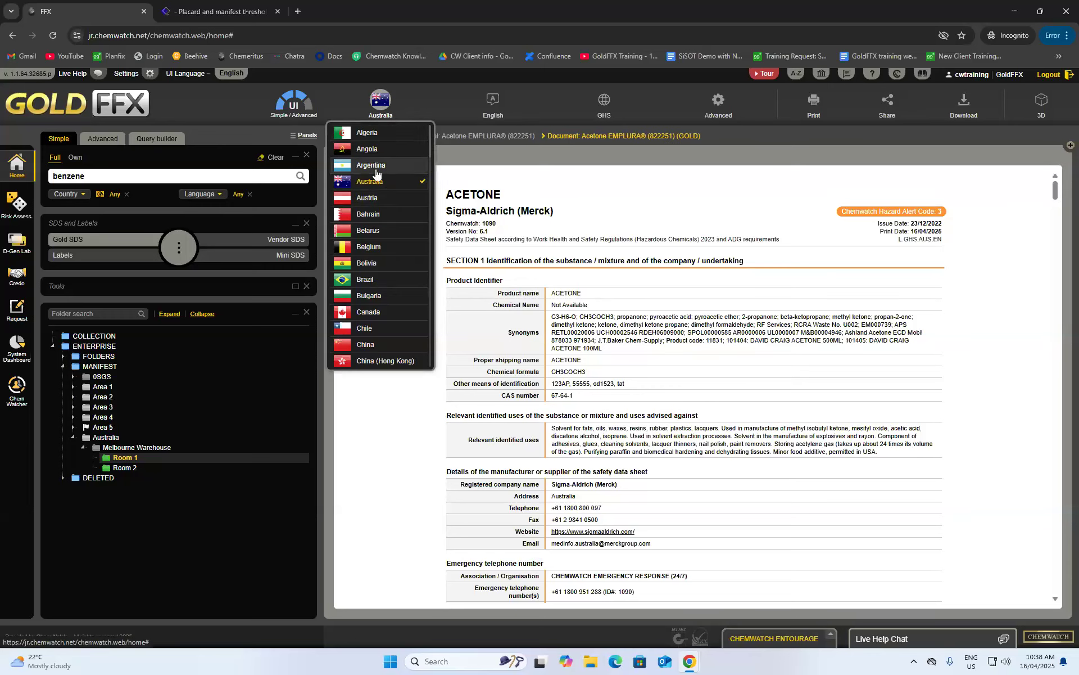
left_click(374, 344)
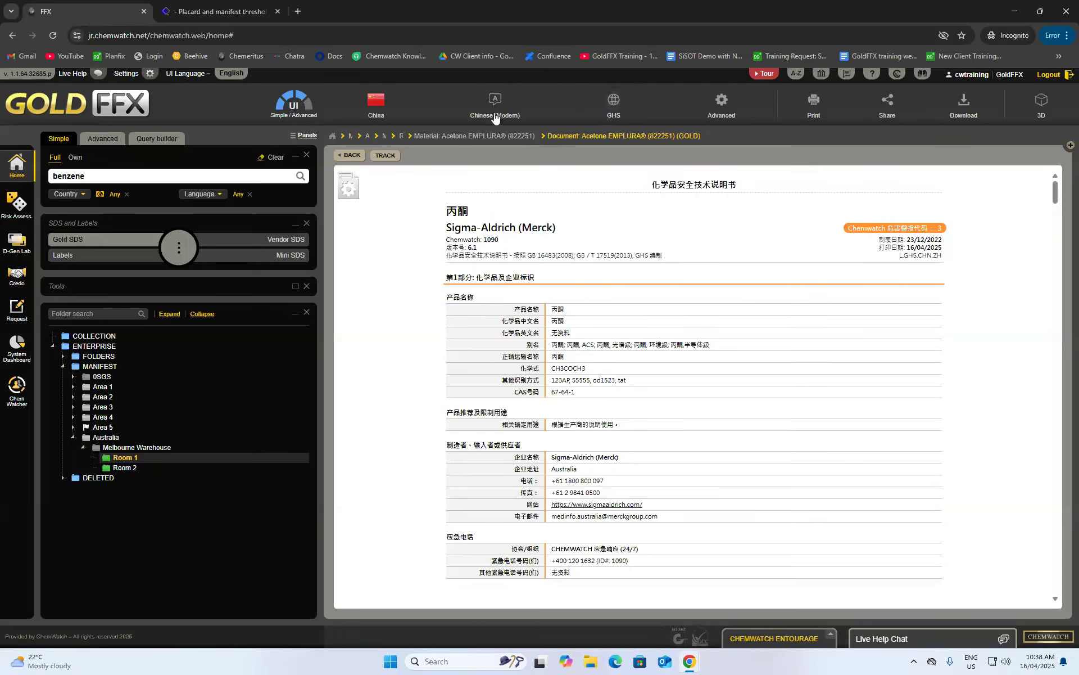
left_click(376, 103)
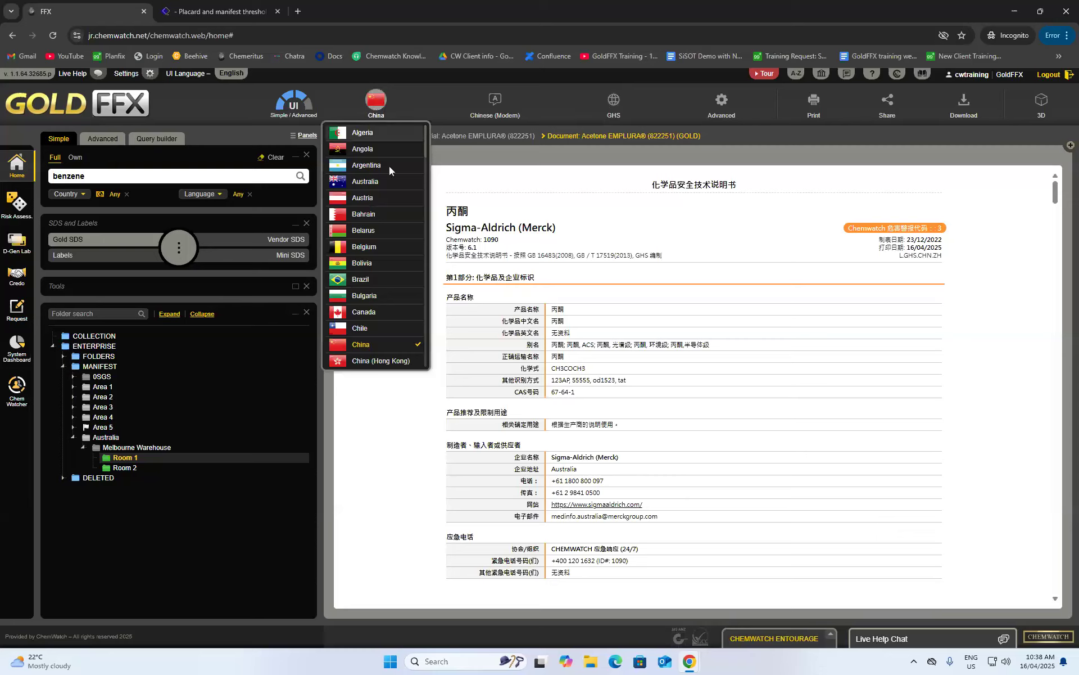
left_click(369, 252)
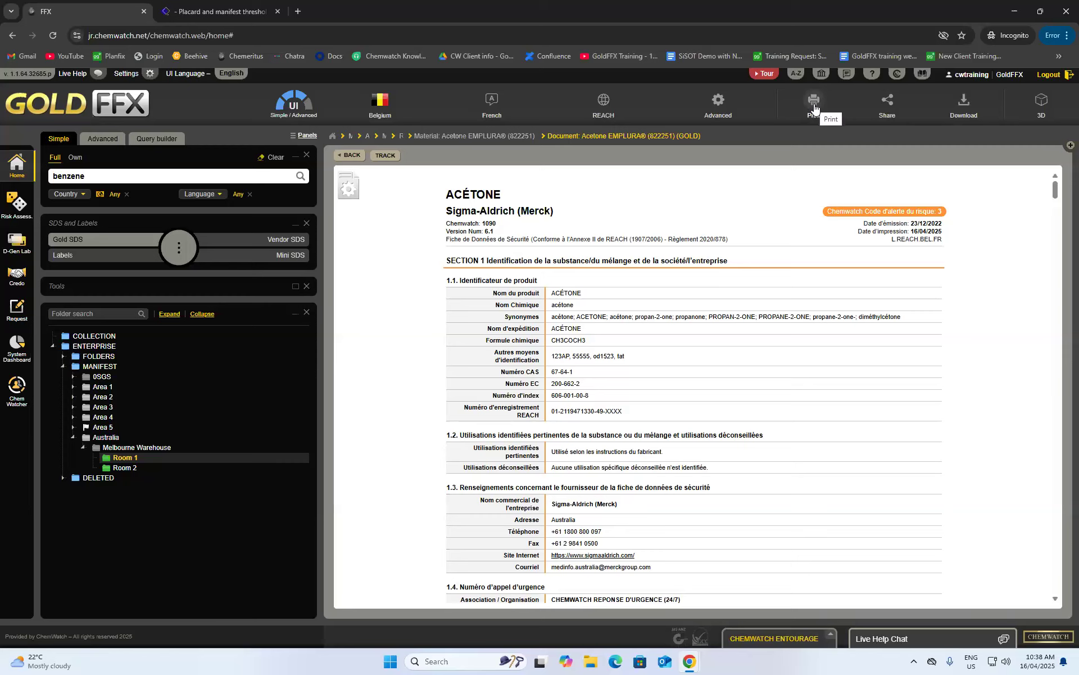
- Abandon the SDS and Mini SDS downloads and display the English acetone Mini SDS
left_click(963, 104)
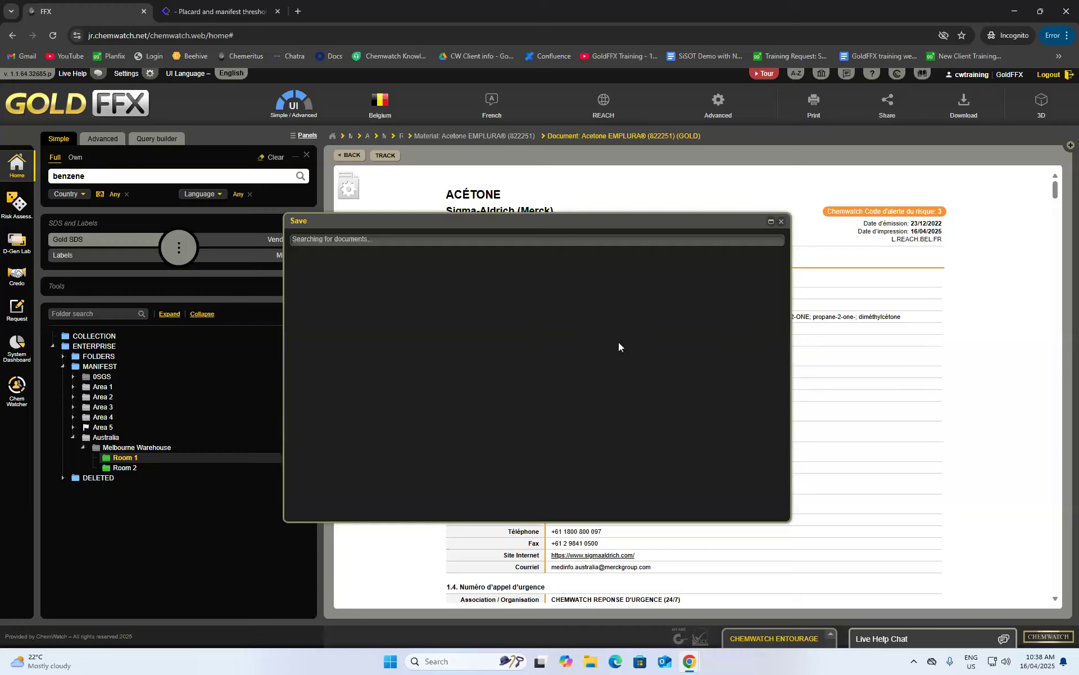
left_click(781, 221)
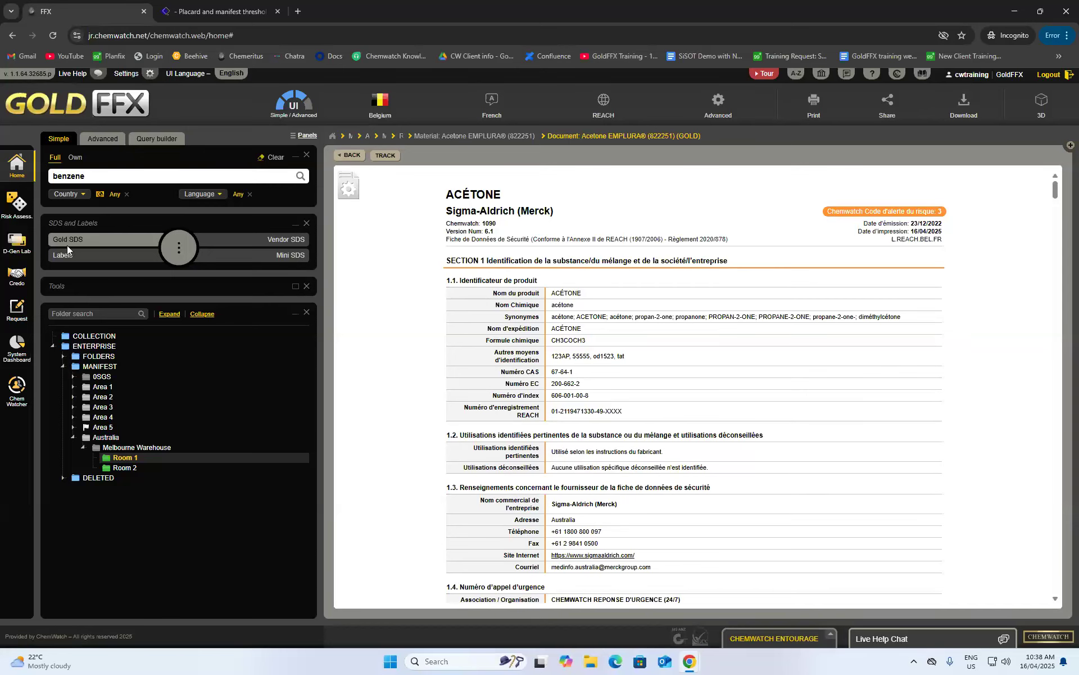
left_click(282, 259)
left_click(523, 9)
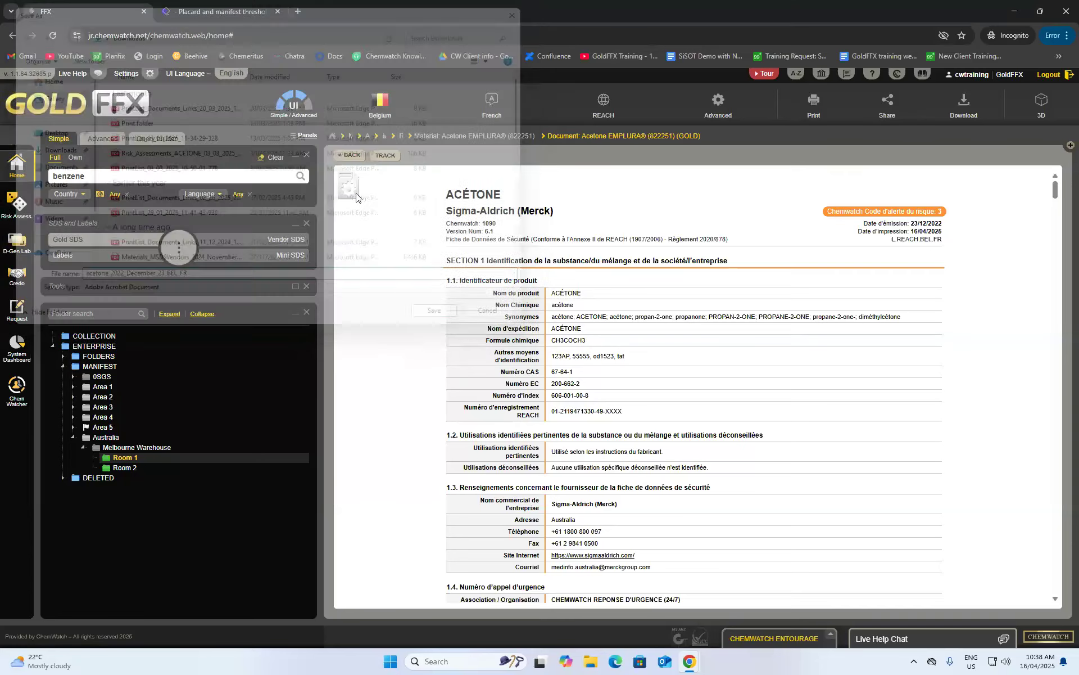
left_click(273, 257)
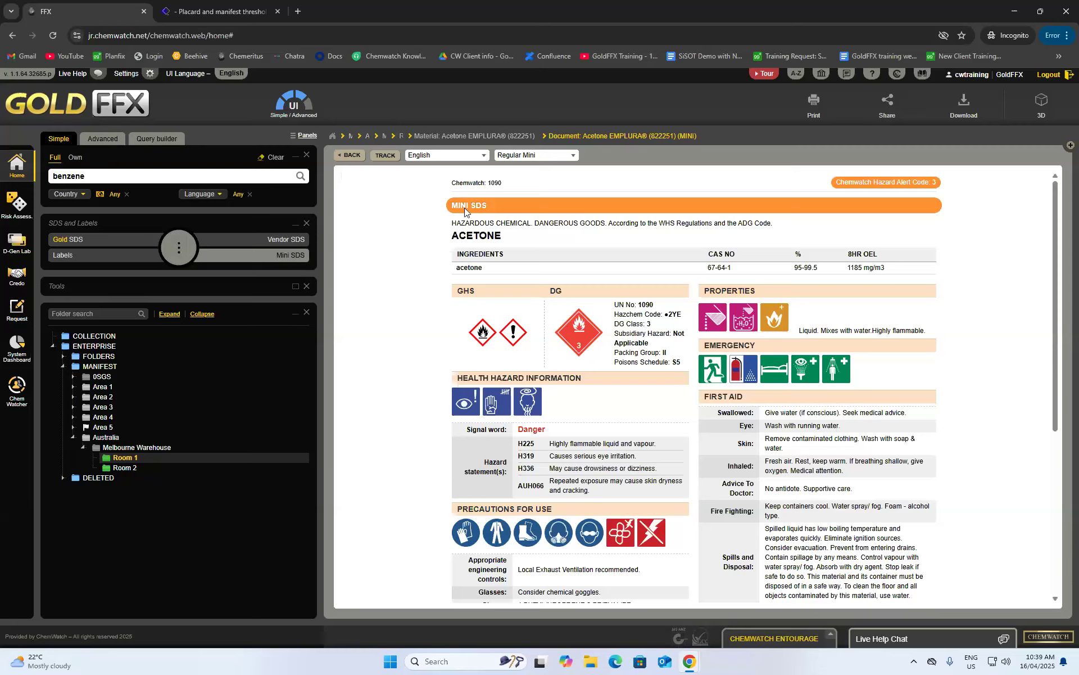
scroll(448, 251, "down", 5)
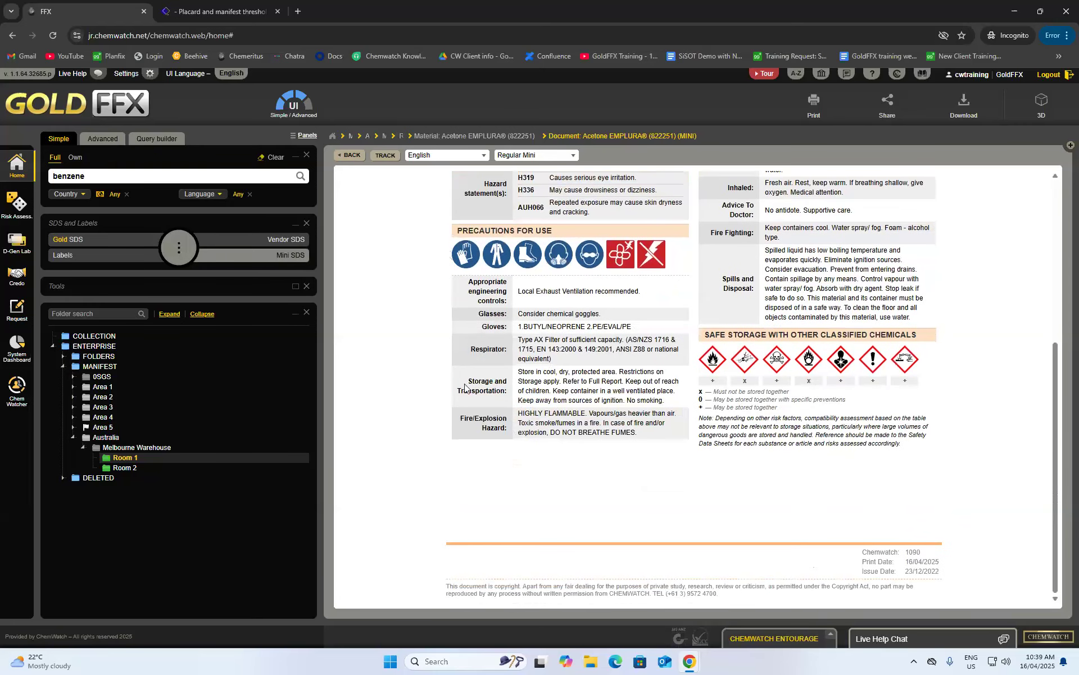
scroll(462, 390, "up", 4)
scroll(462, 390, "up", 1)
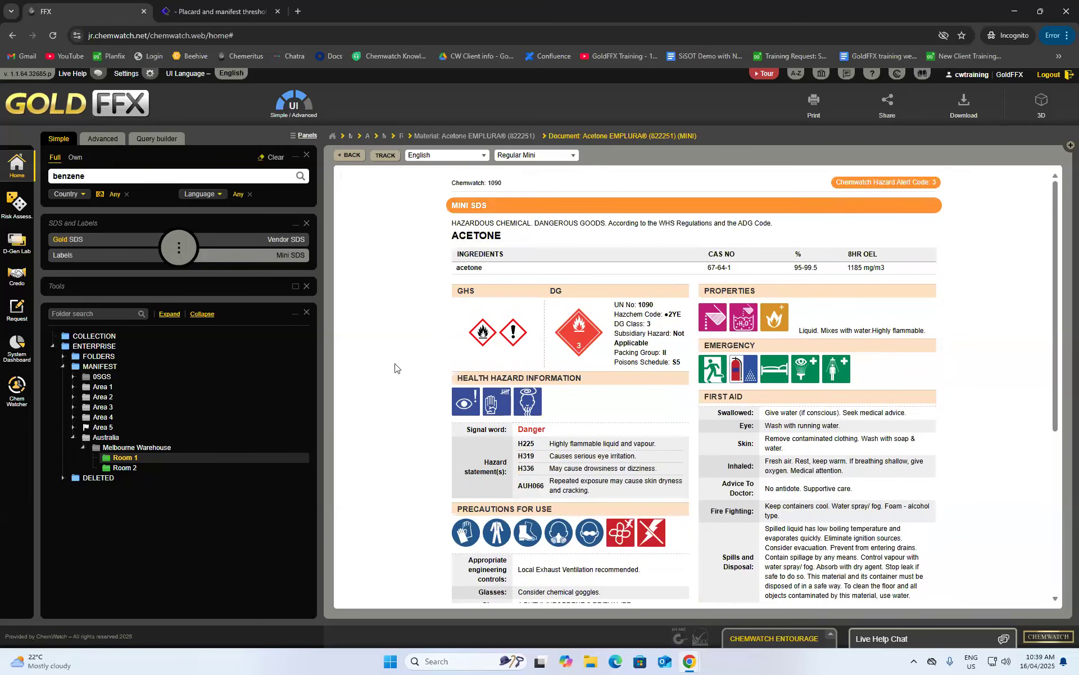
scroll(407, 382, "down", 2)
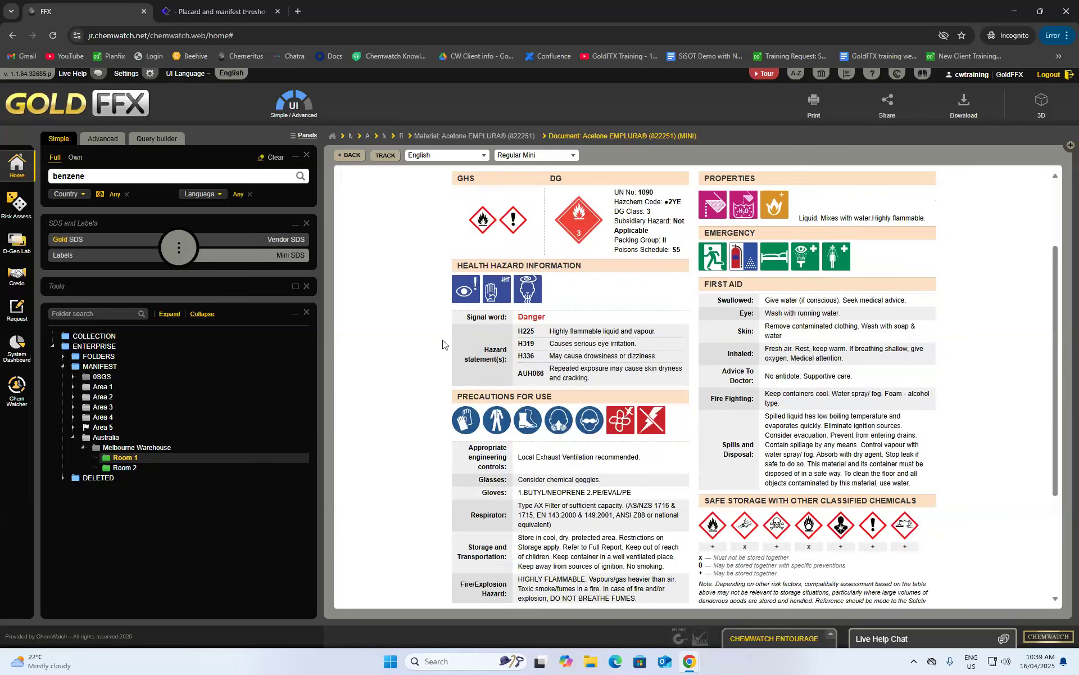
scroll(604, 405, "up", 2)
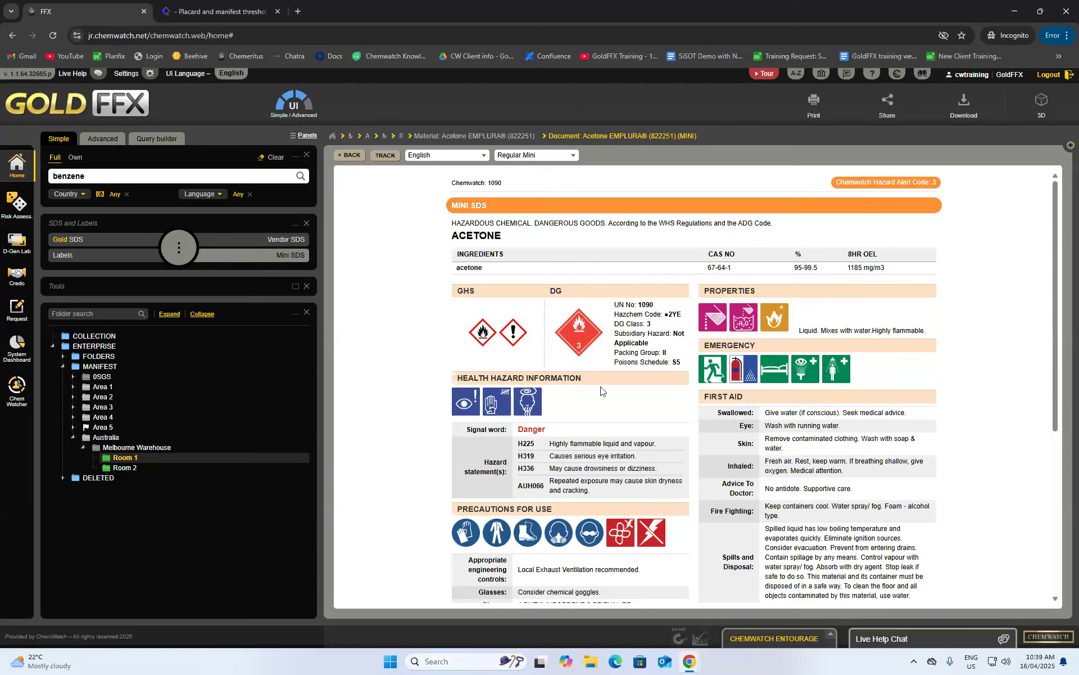
scroll(601, 390, "down", 1)
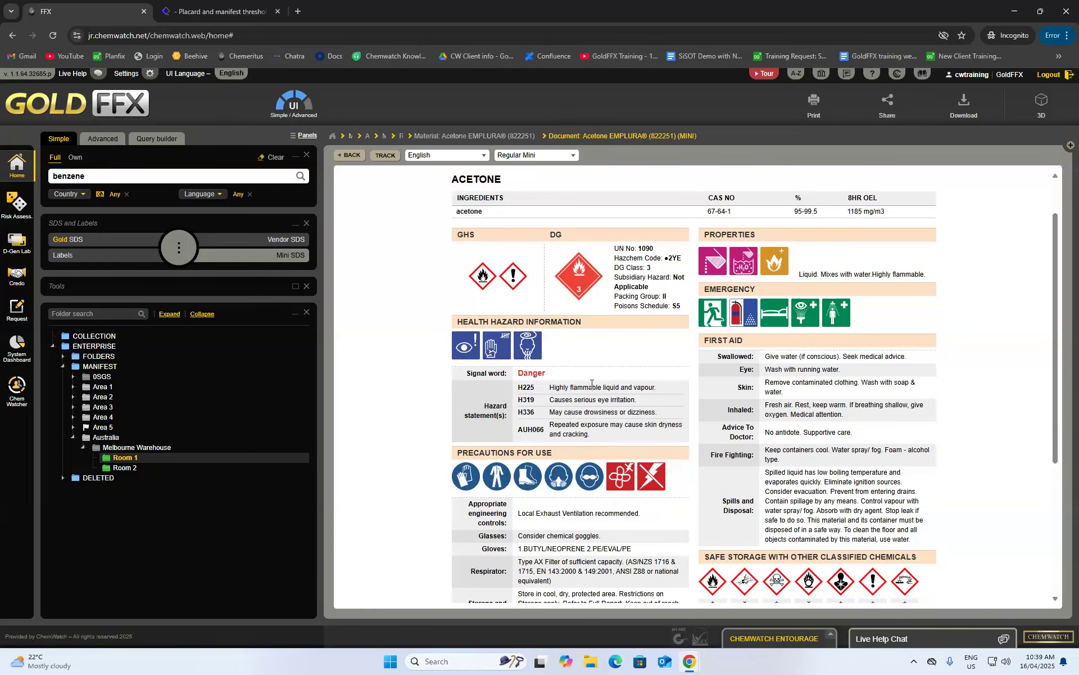
scroll(592, 384, "down", 2)
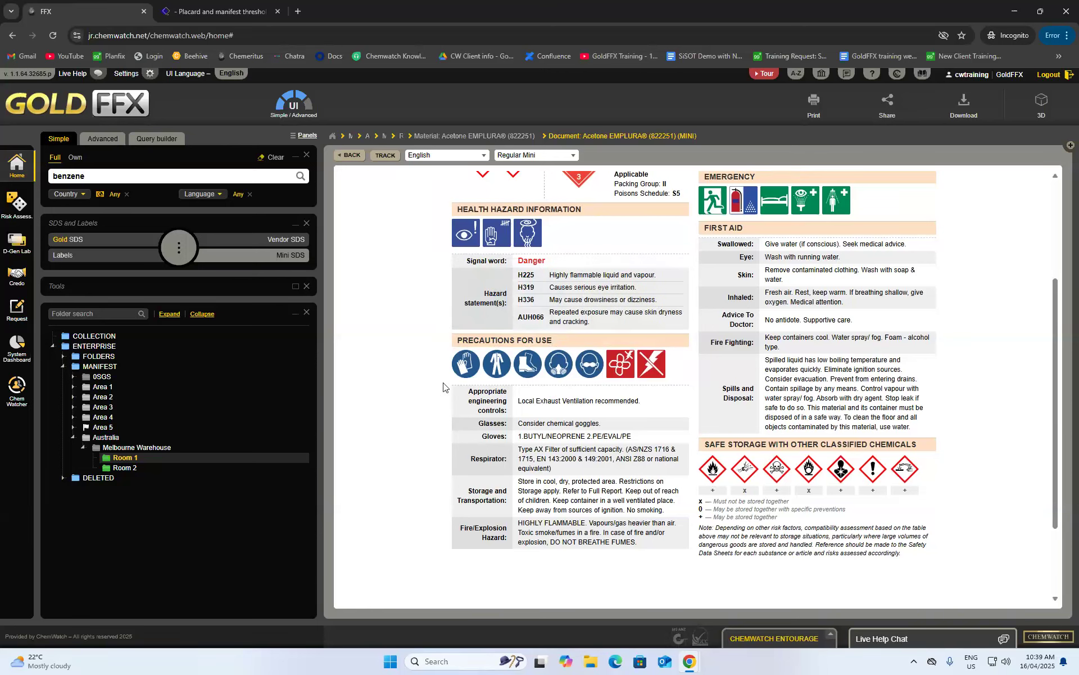
mouse_move(651, 363)
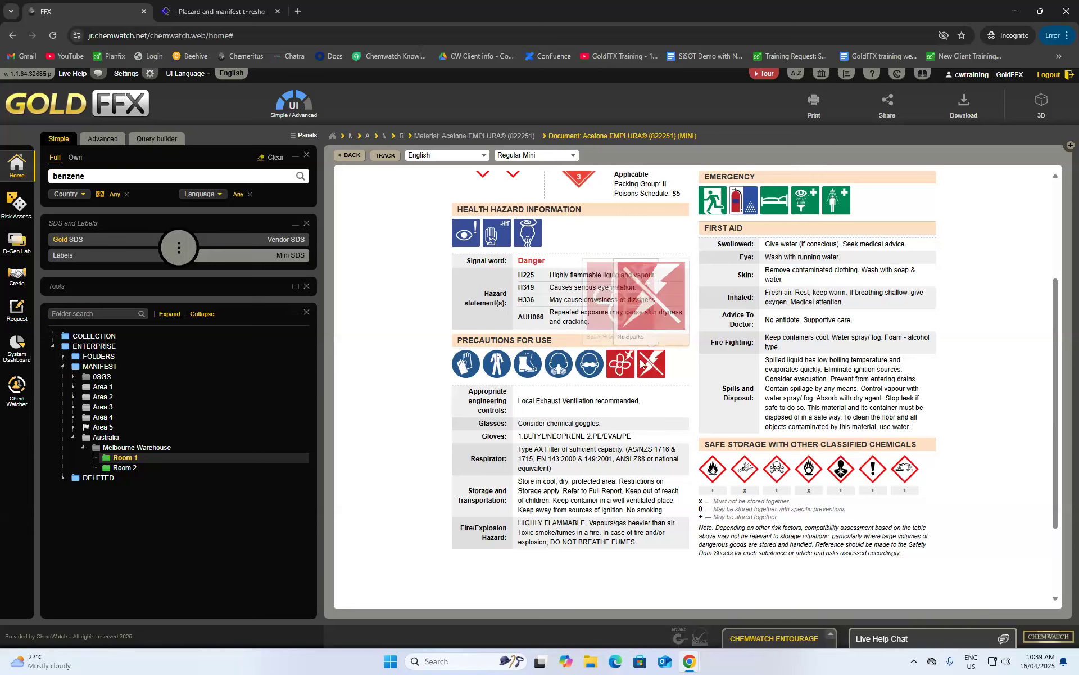
scroll(603, 399, "down", 1)
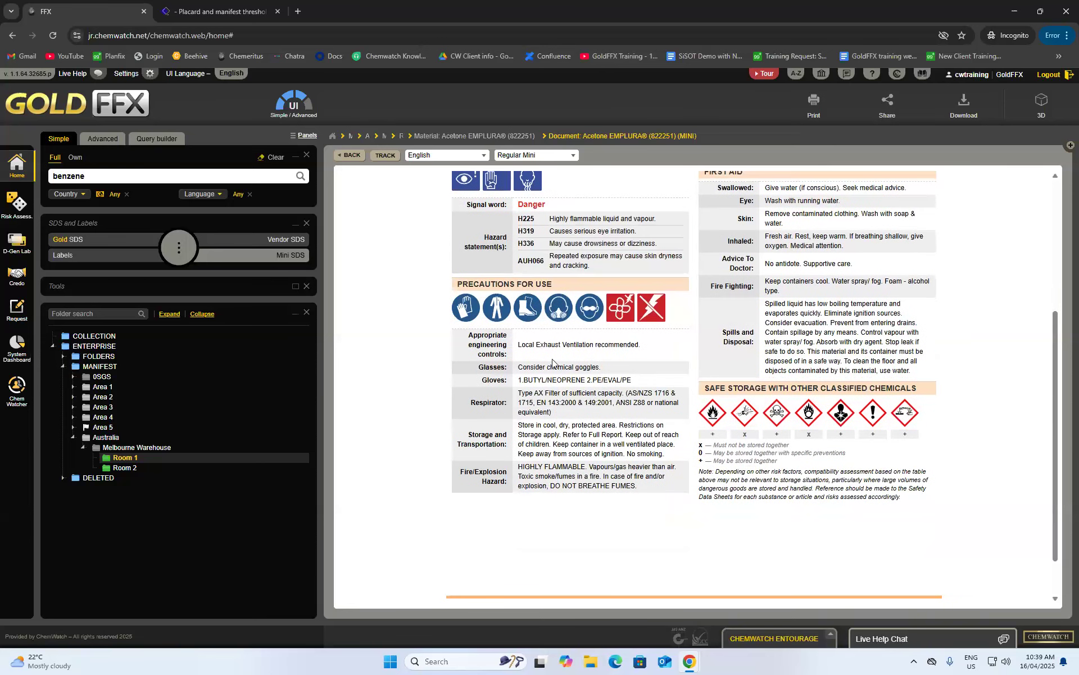
scroll(576, 397, "up", 3)
mouse_move(801, 315)
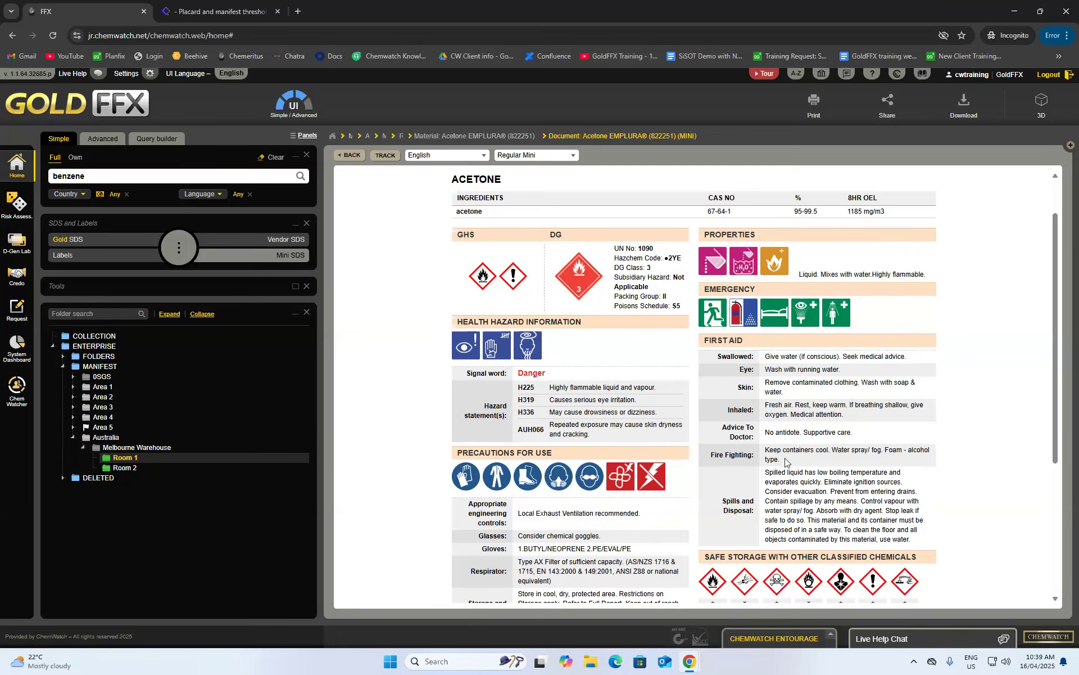
scroll(788, 462, "down", 1)
mouse_move(789, 461)
scroll(791, 465, "down", 1)
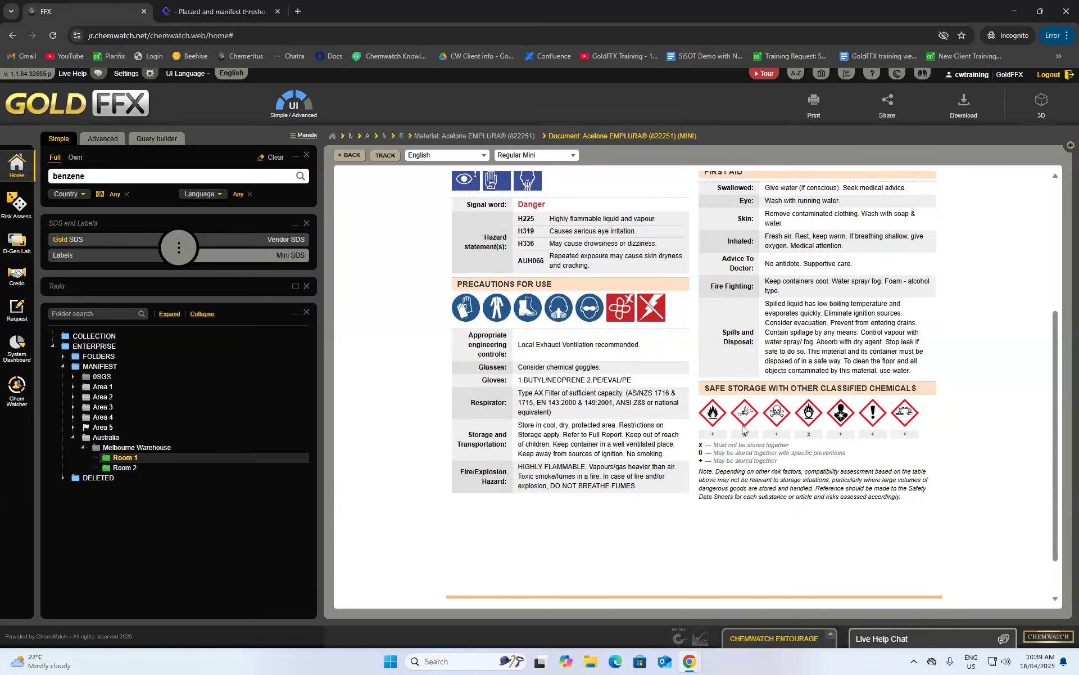
mouse_move(744, 419)
scroll(751, 416, "down", 1)
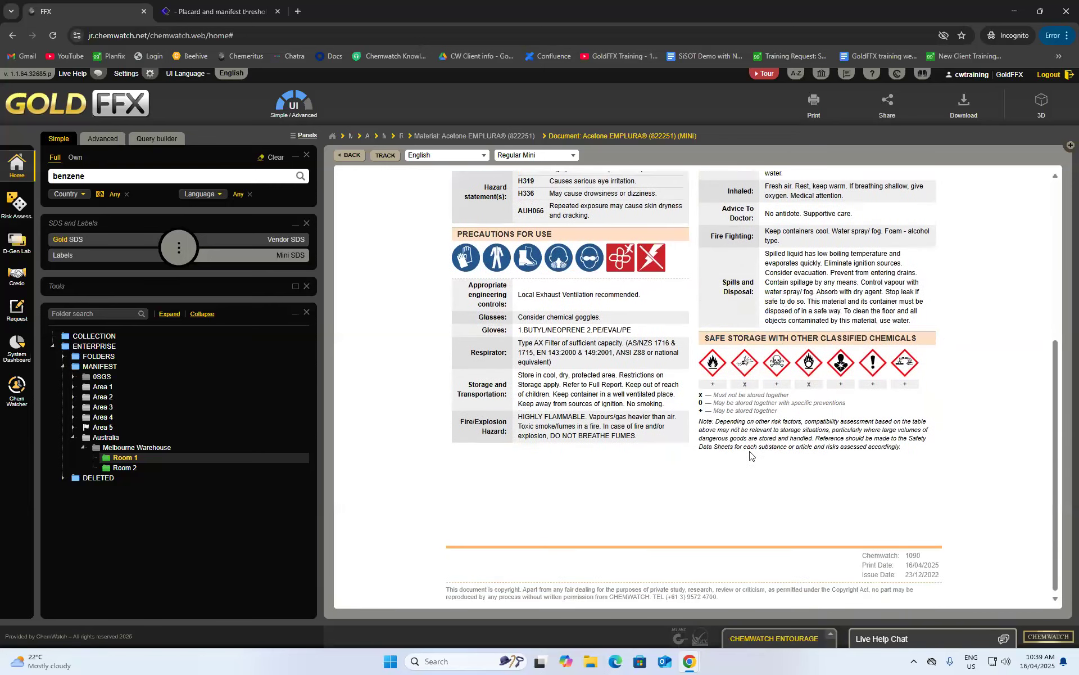
scroll(761, 444, "up", 6)
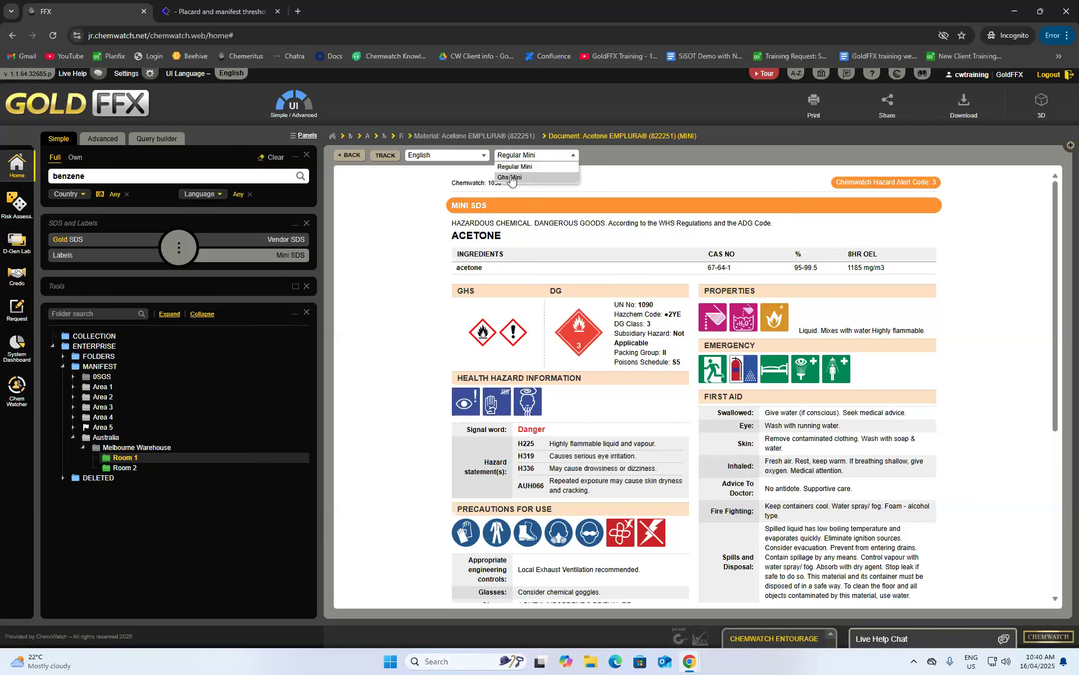
- Switch the acetone Mini SDS format to GHS Mini
left_click(520, 178)
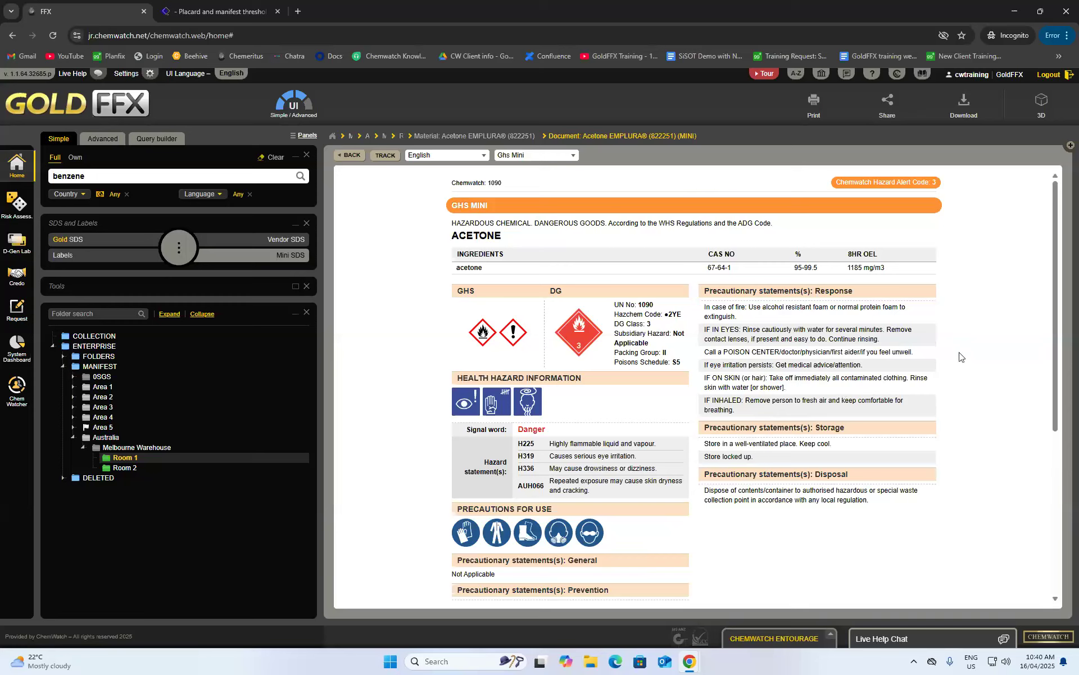
left_click(537, 157)
left_click(746, 194)
- Scroll through the GHS Mini document to review its precautionary statements
scroll(754, 191, "down", 1)
scroll(772, 371, "down", 2)
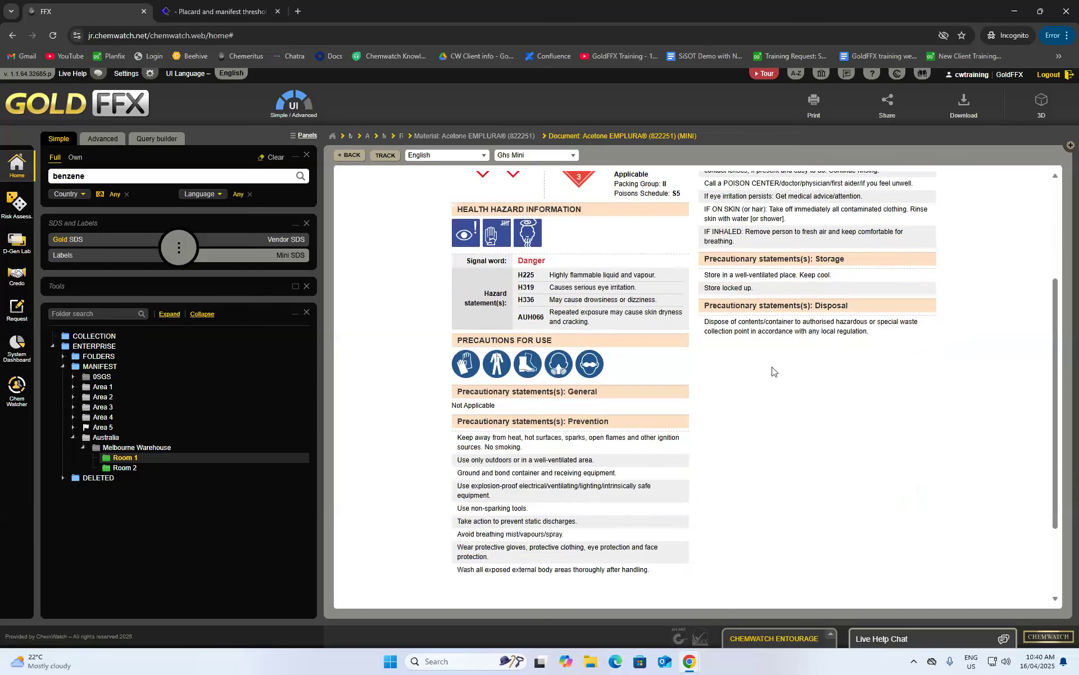
scroll(599, 418, "up", 2)
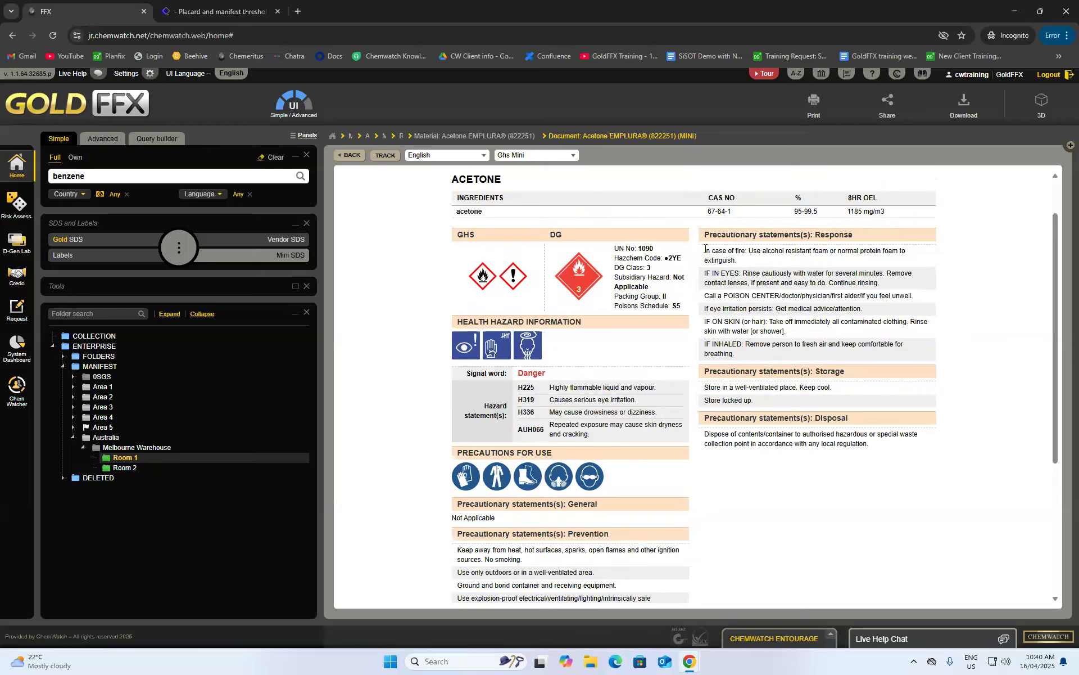
scroll(720, 312, "down", 2)
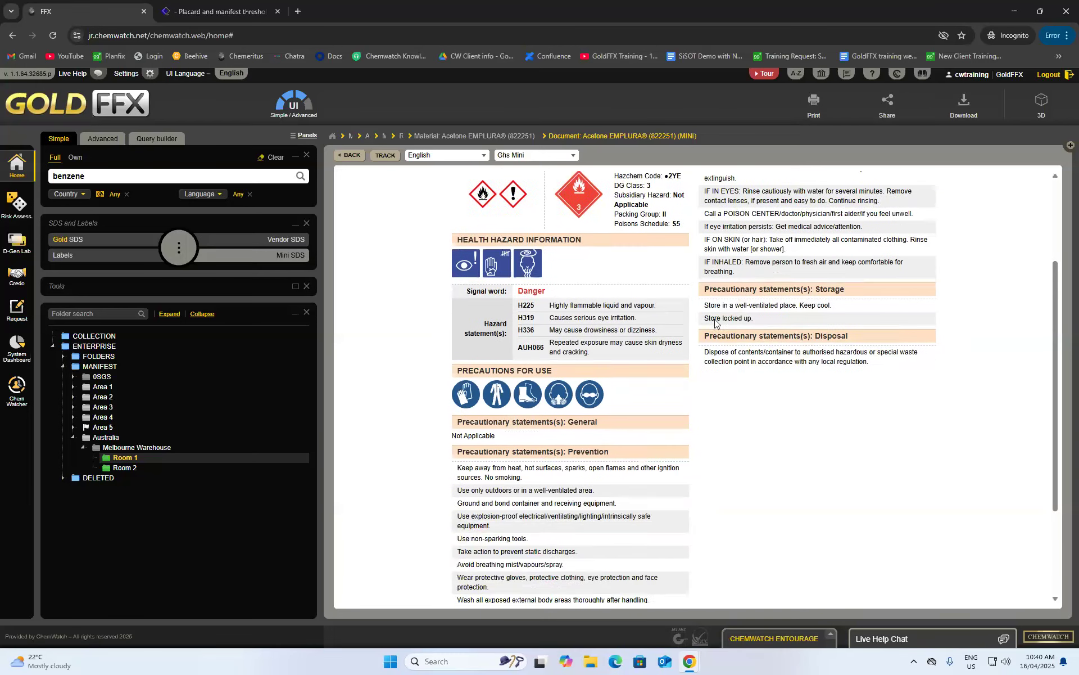
scroll(574, 431, "up", 1)
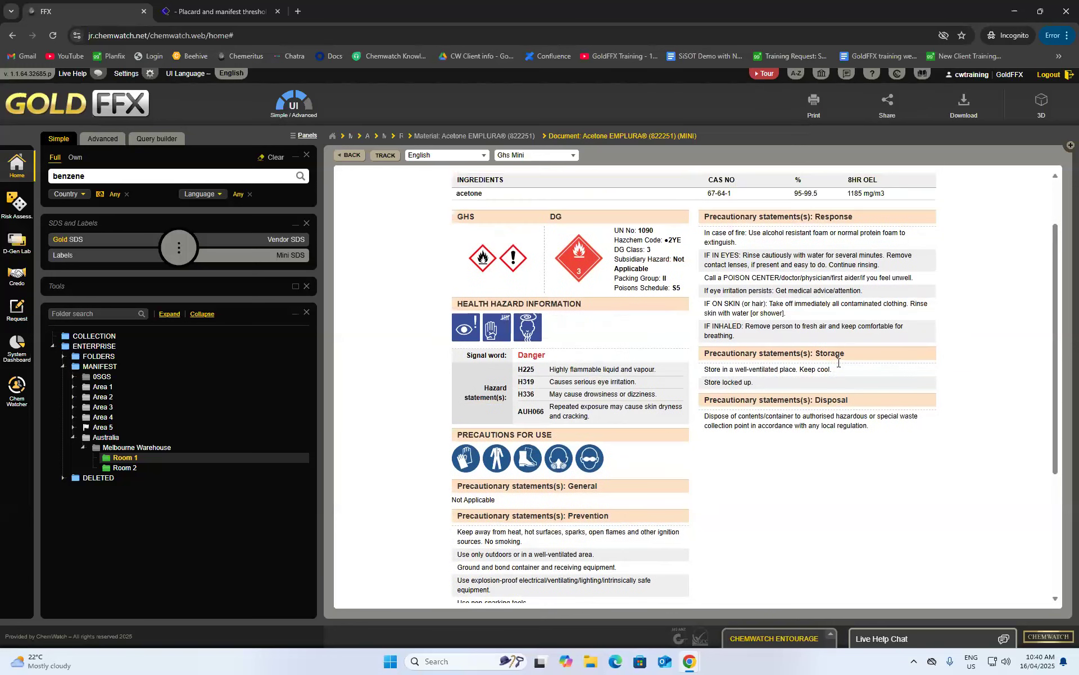
scroll(837, 362, "up", 2)
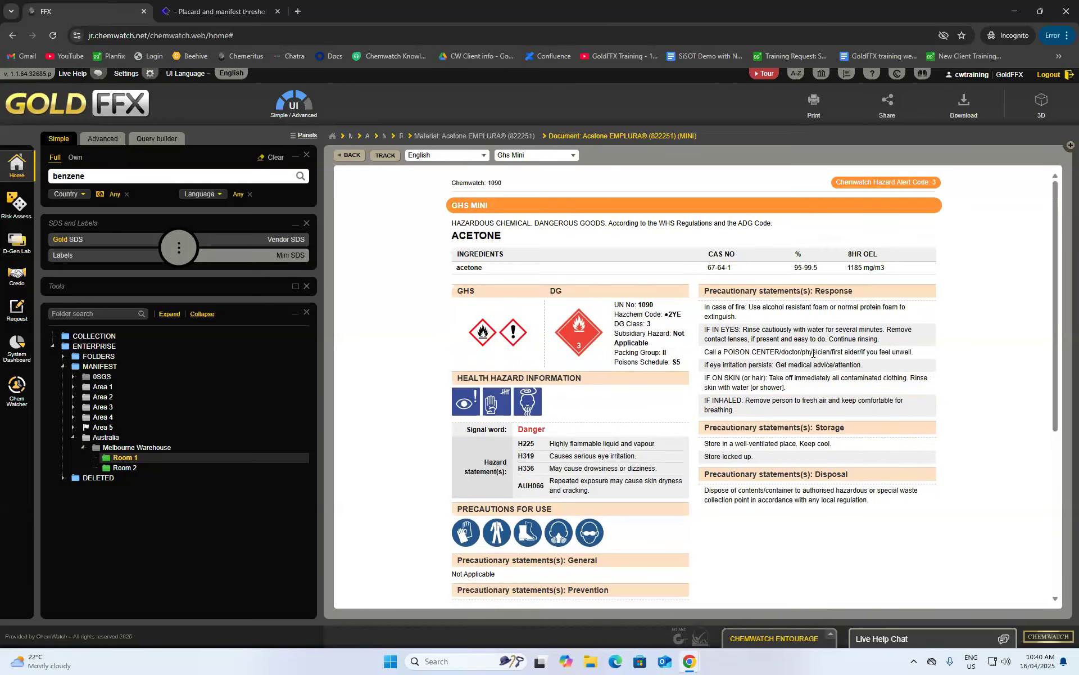
scroll(813, 353, "down", 3)
scroll(815, 373, "down", 2)
scroll(827, 366, "up", 5)
- Translate the acetone GHS Mini into Chinese (Modern), then bring up the acetone label templates
left_click(445, 155)
left_click(436, 209)
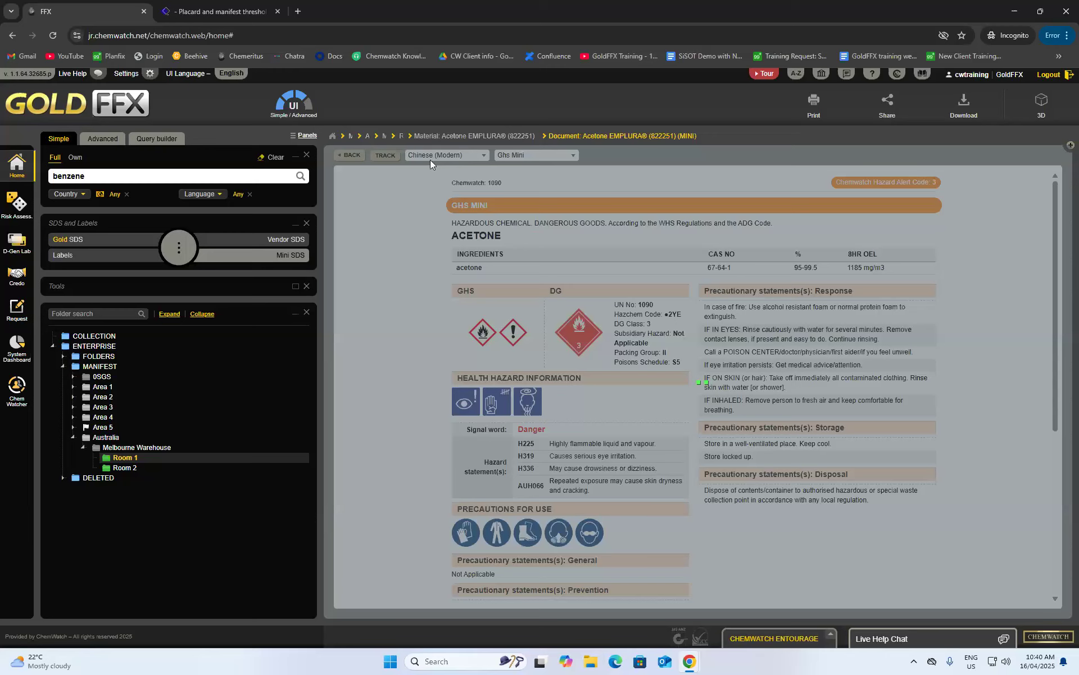
scroll(450, 241, "down", 4)
scroll(456, 247, "up", 4)
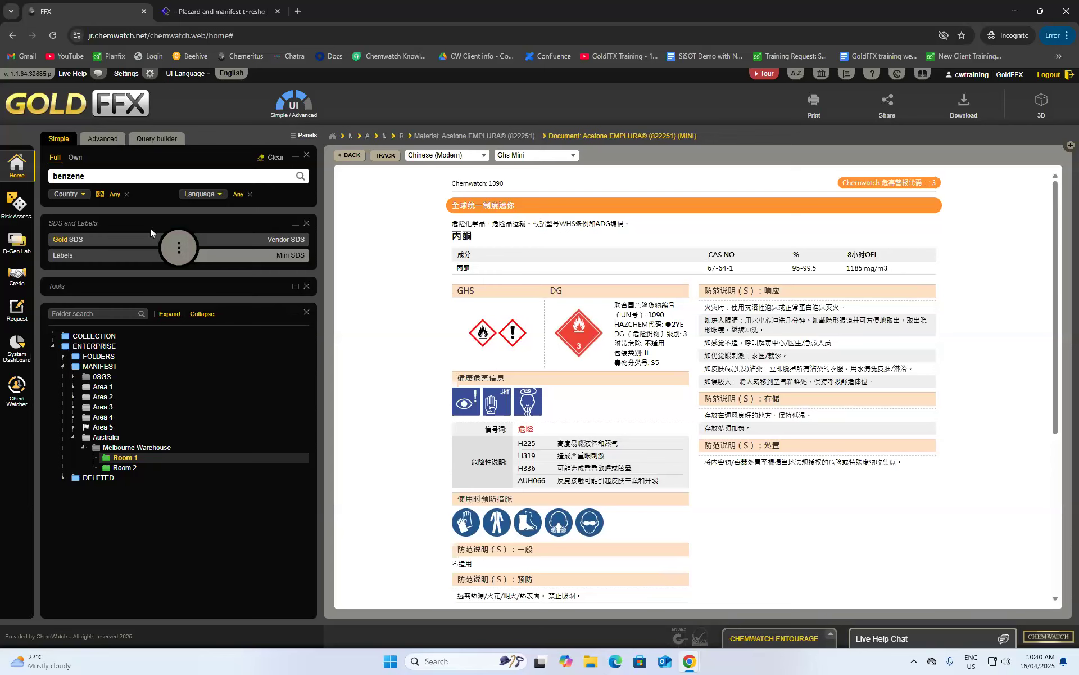
left_click(109, 256)
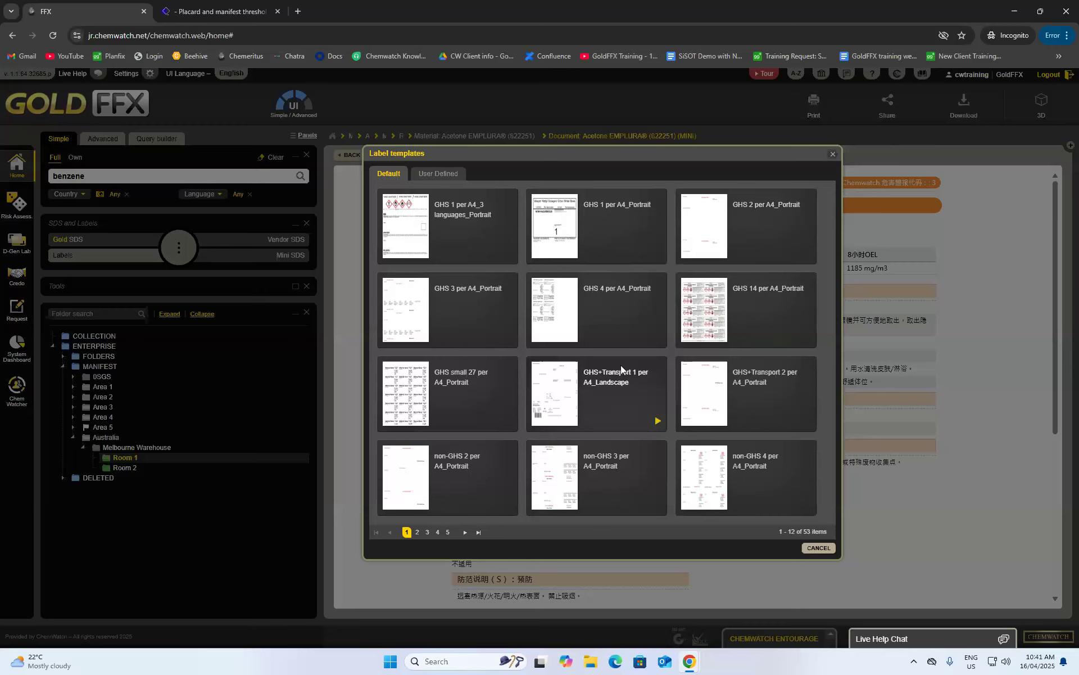
- Browse the 53 label templates, preview GHS 1 per A4_Portrait, and select it
left_click(428, 532)
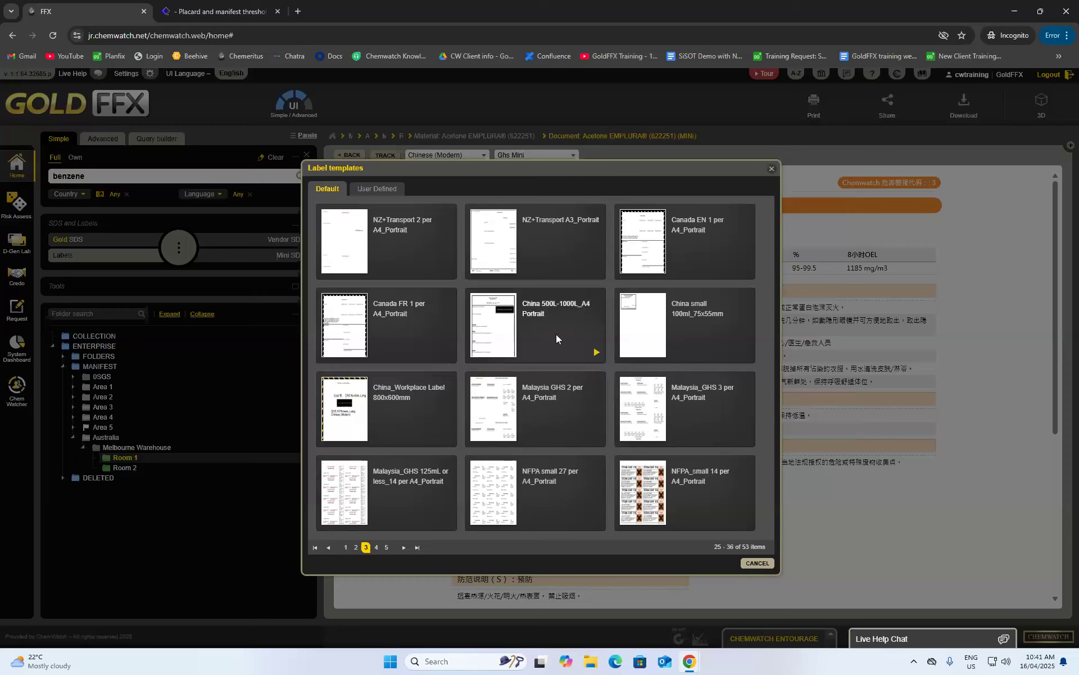
left_click(346, 547)
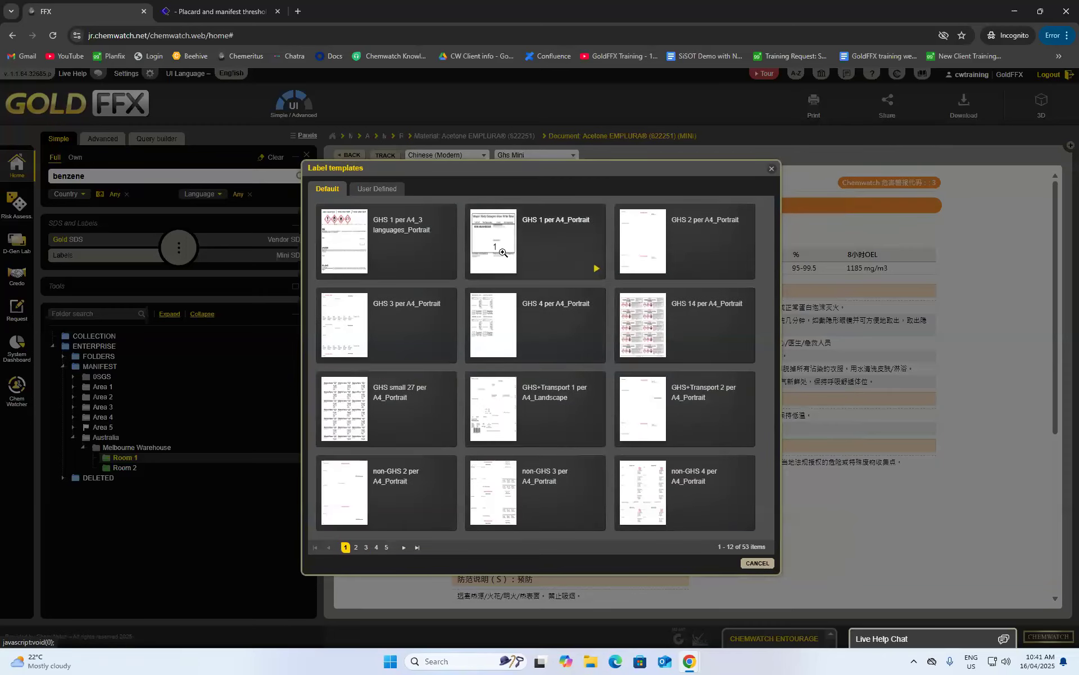
left_click(502, 253)
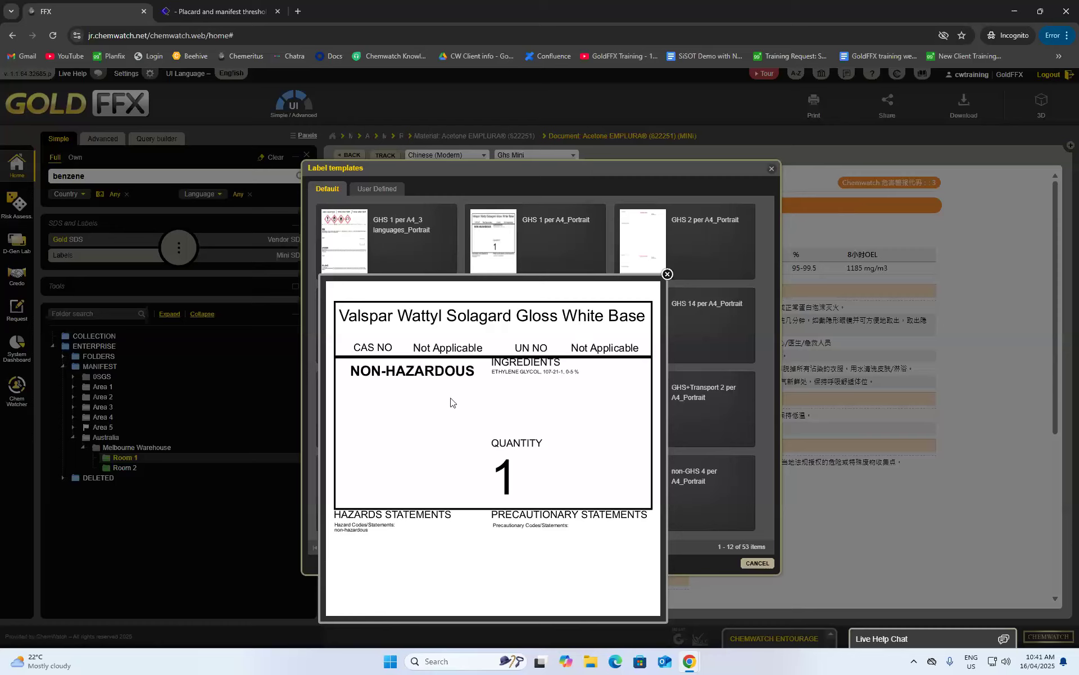
left_click(667, 275)
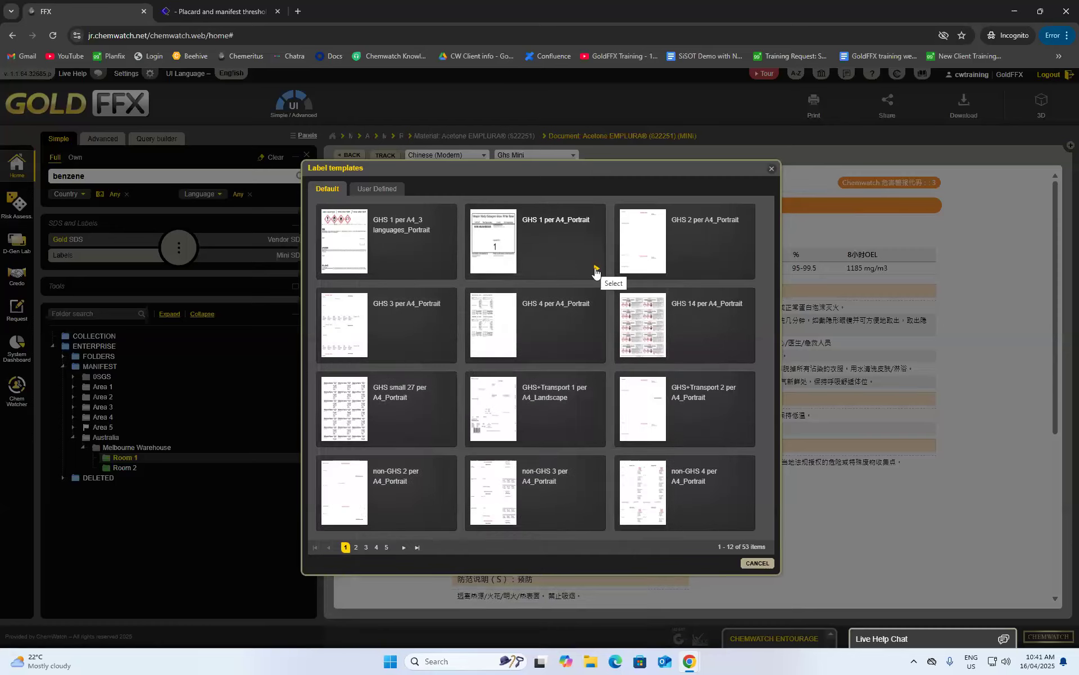
left_click(597, 271)
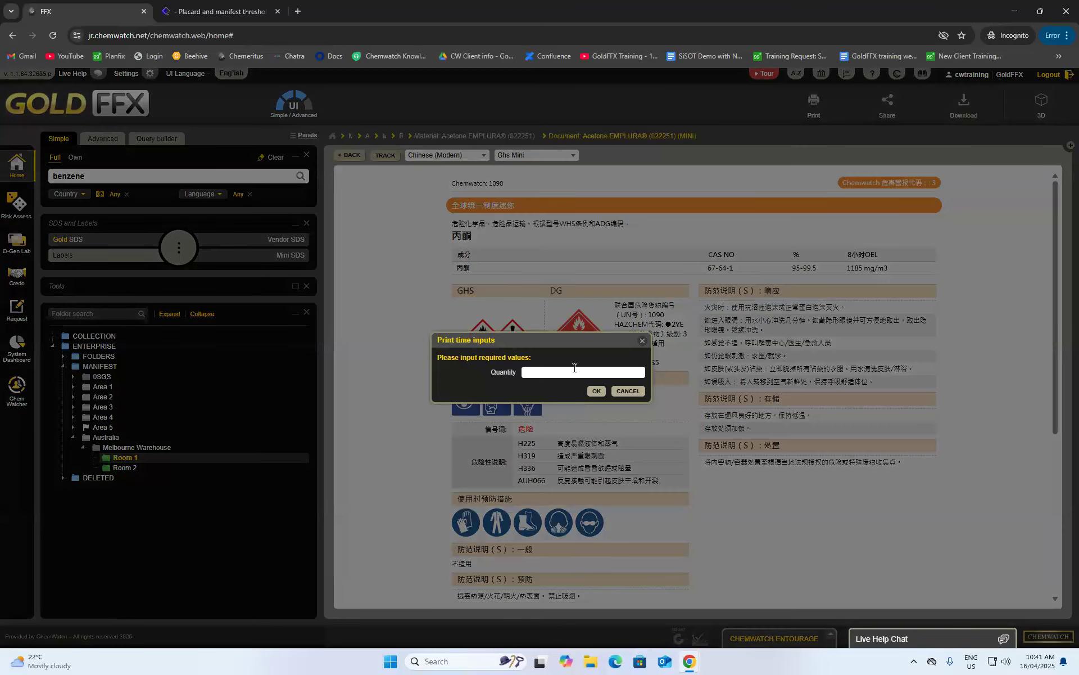
- Confirm the 20L quantity and review the acetone label preview
left_click(596, 391)
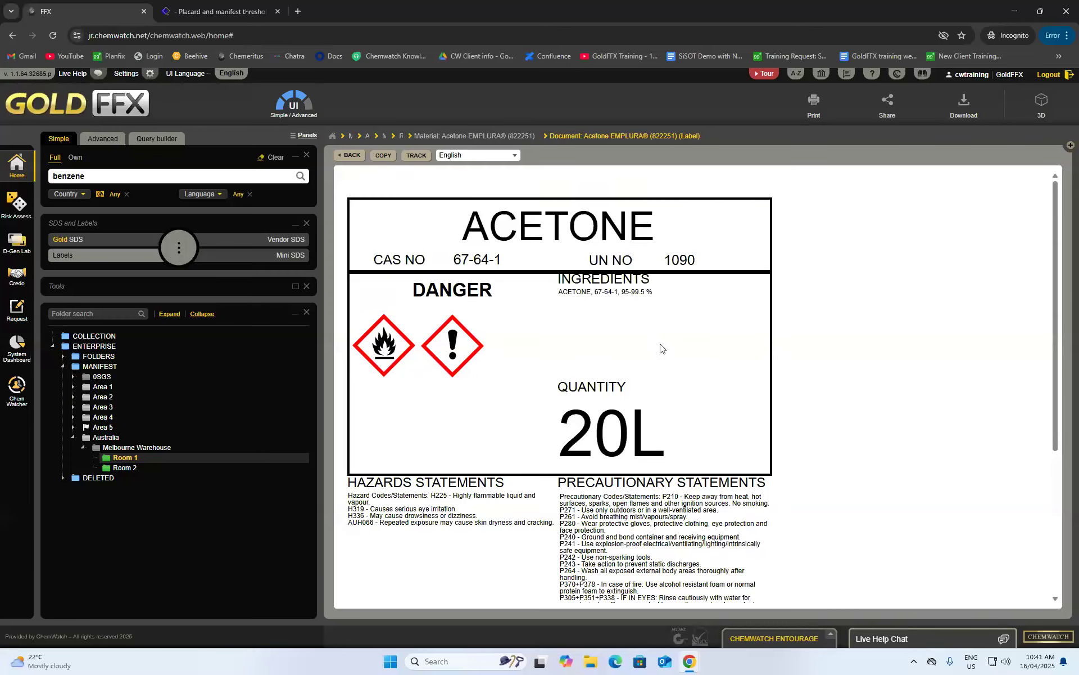
scroll(657, 336, "down", 1)
scroll(658, 335, "up", 1)
scroll(684, 319, "down", 5)
scroll(675, 312, "up", 5)
- Keep the label language as English and go back to the Acetone EMPLURA document list
left_click(463, 159)
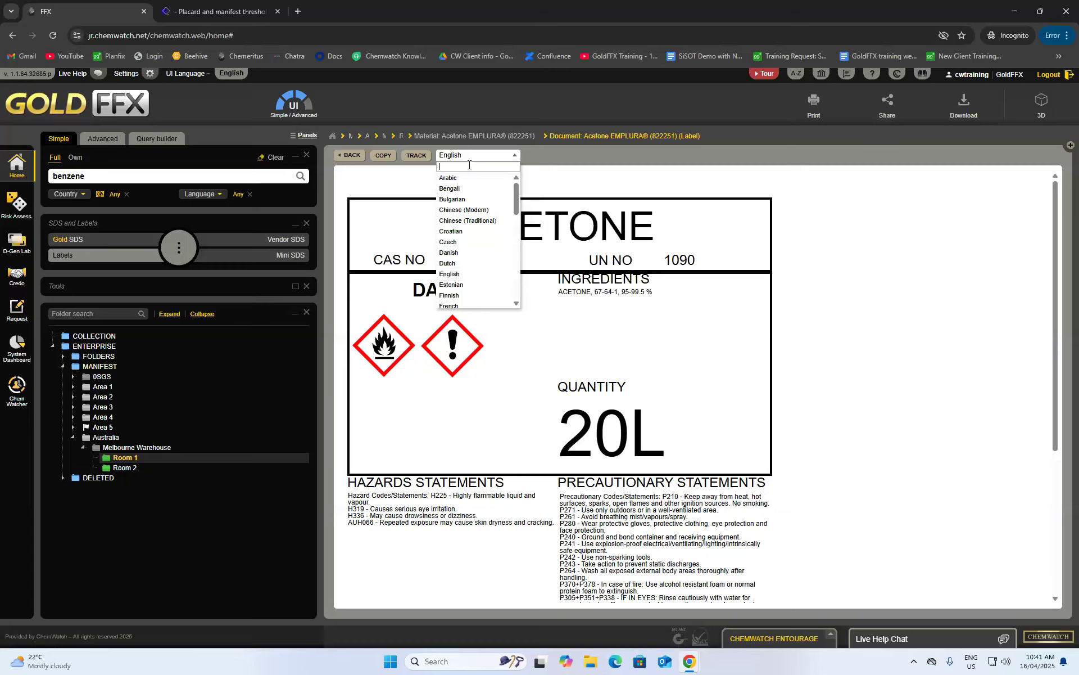
left_click(466, 160)
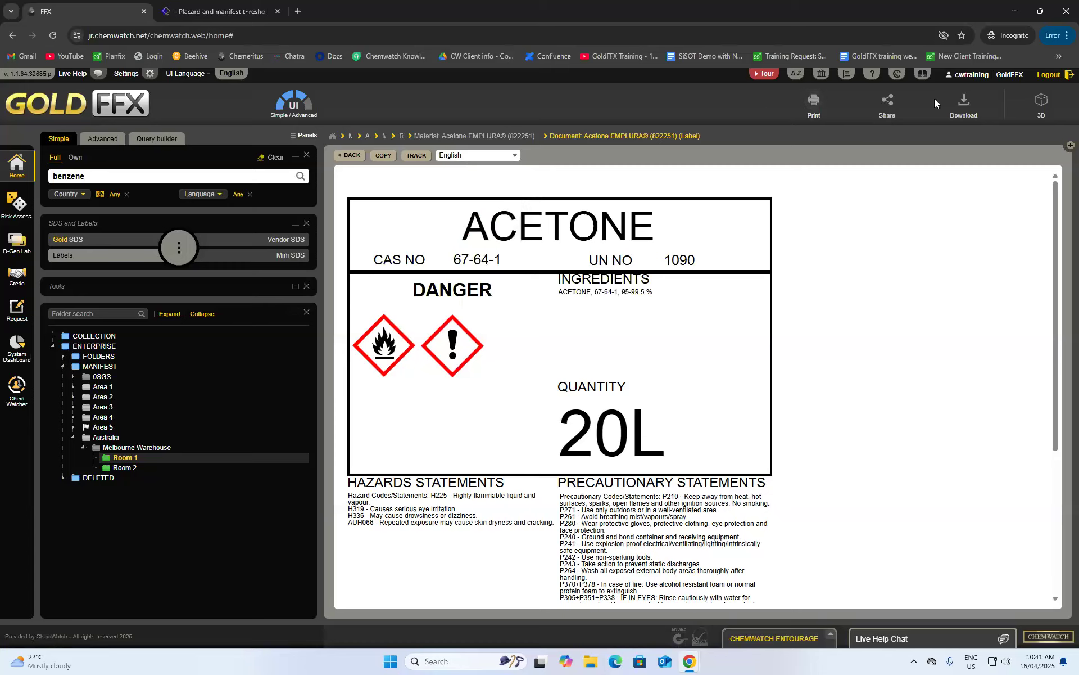
left_click(359, 157)
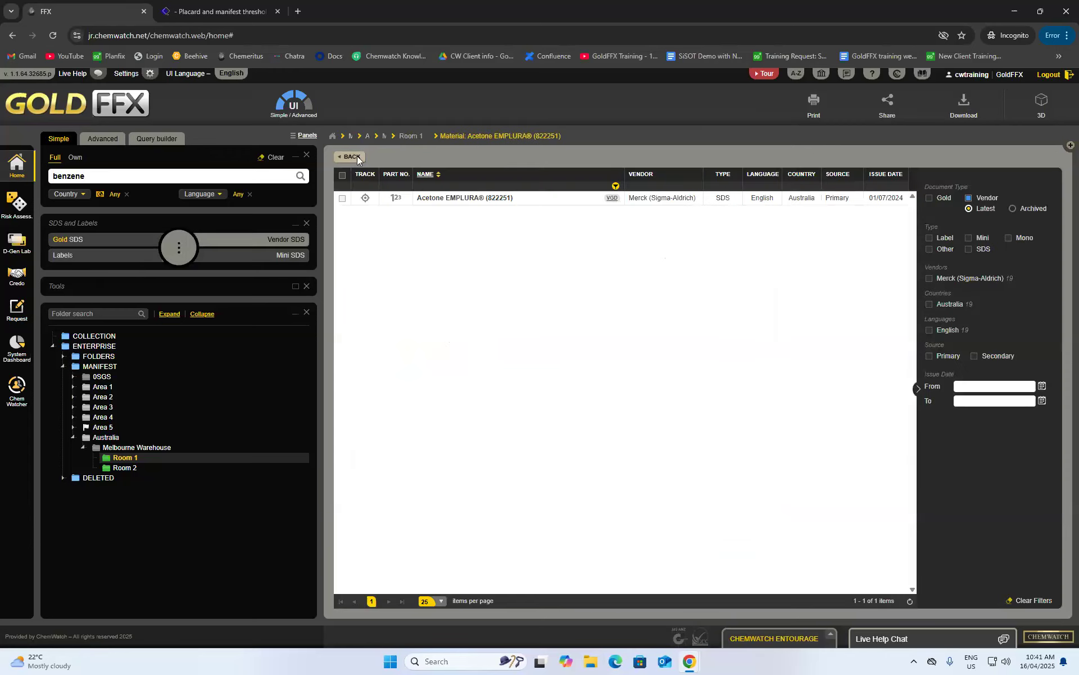
- Go back from the Acetone EMPLURA documents to the Room 1 placards table
left_click(353, 157)
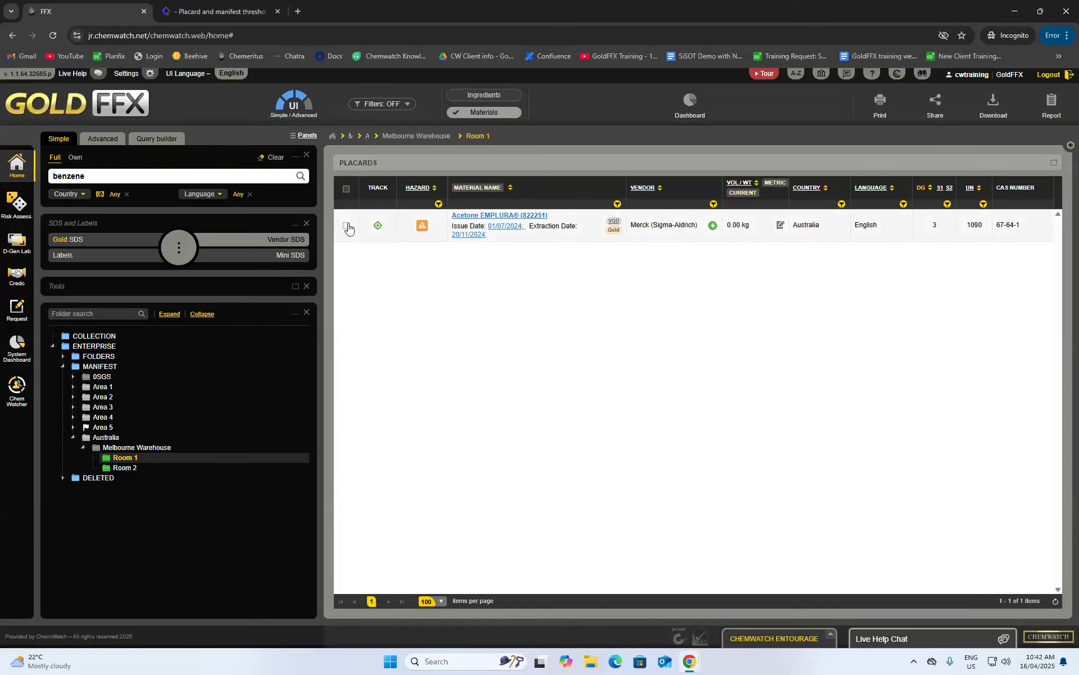
- Check the Melbourne Warehouse placards, return to Room 1, and limit the benzene search to own materials
left_click(137, 447)
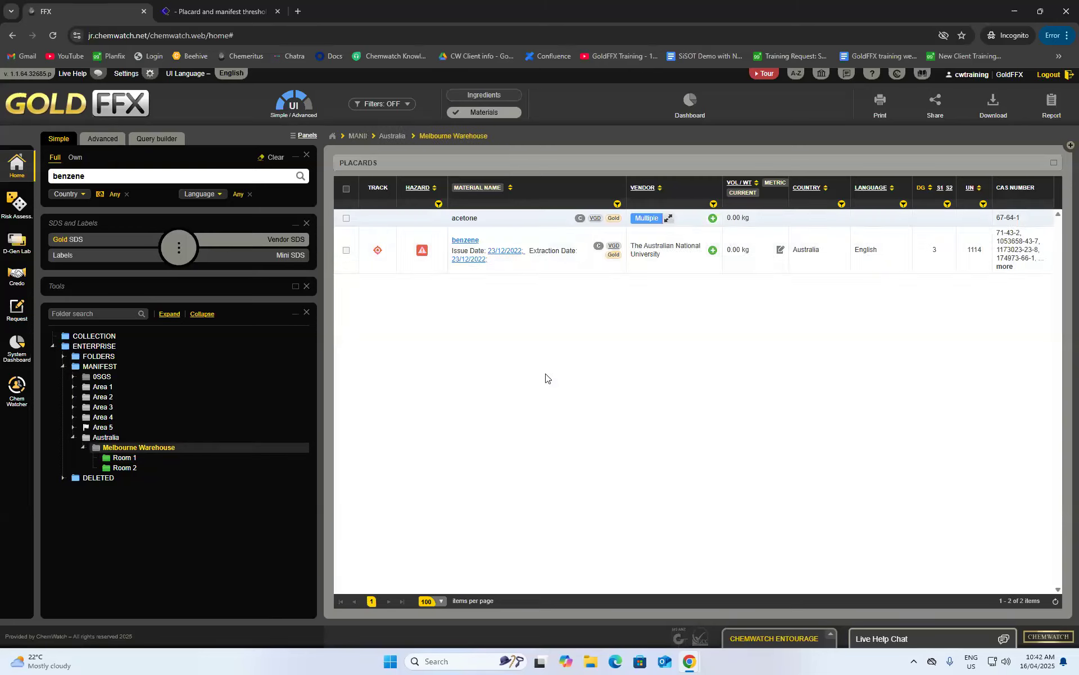
left_click(669, 218)
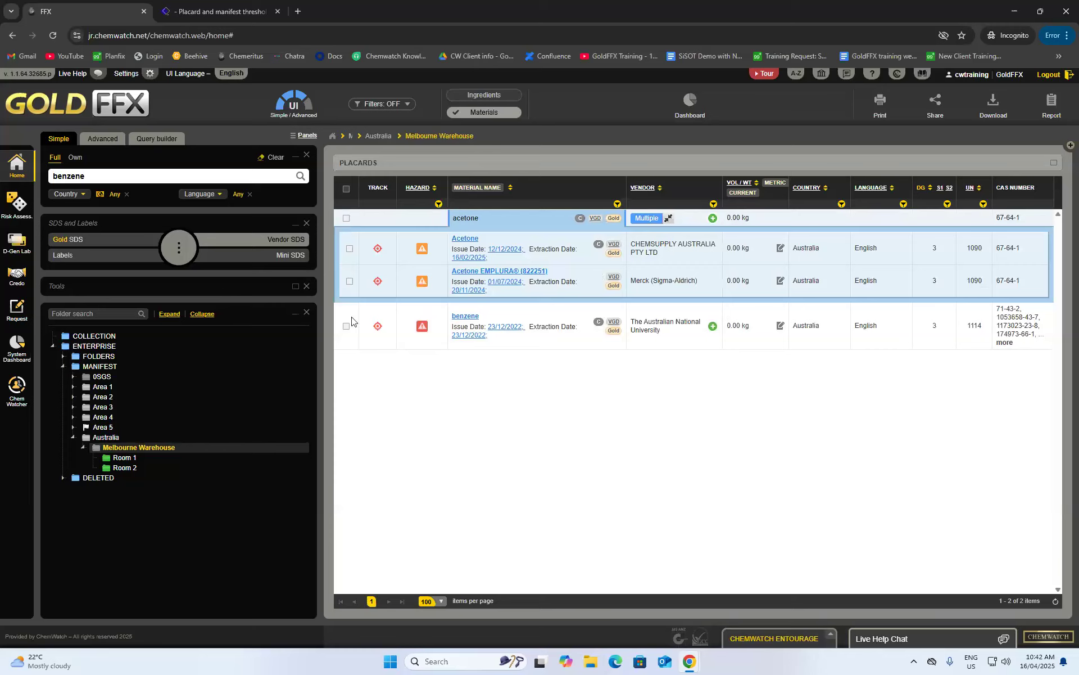
left_click(346, 328)
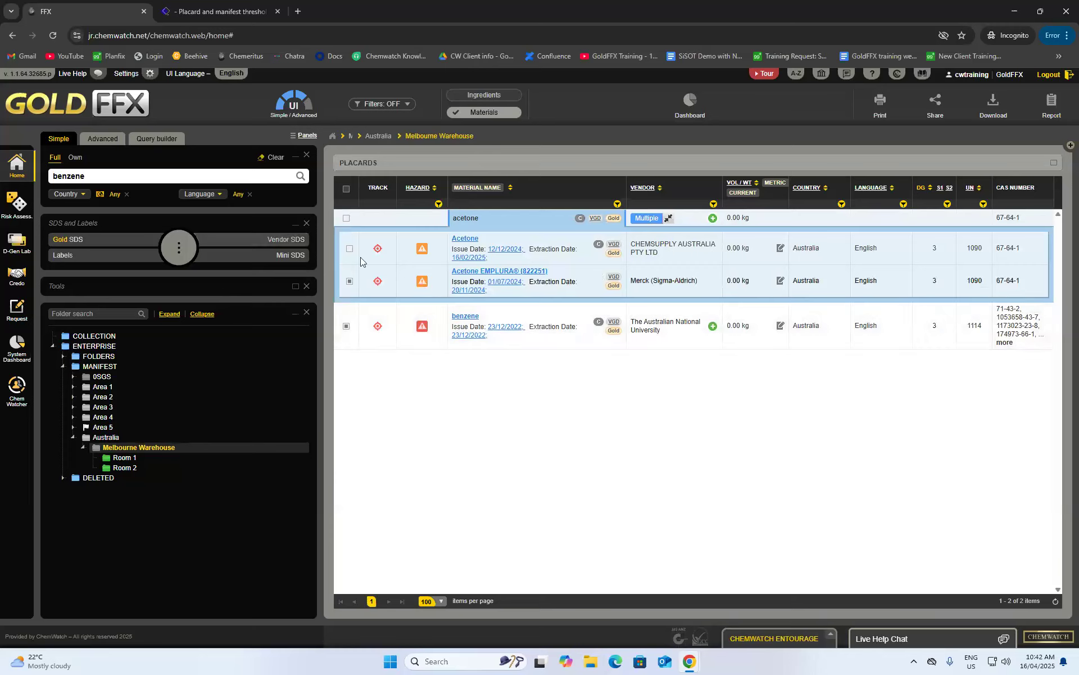
left_click(345, 326)
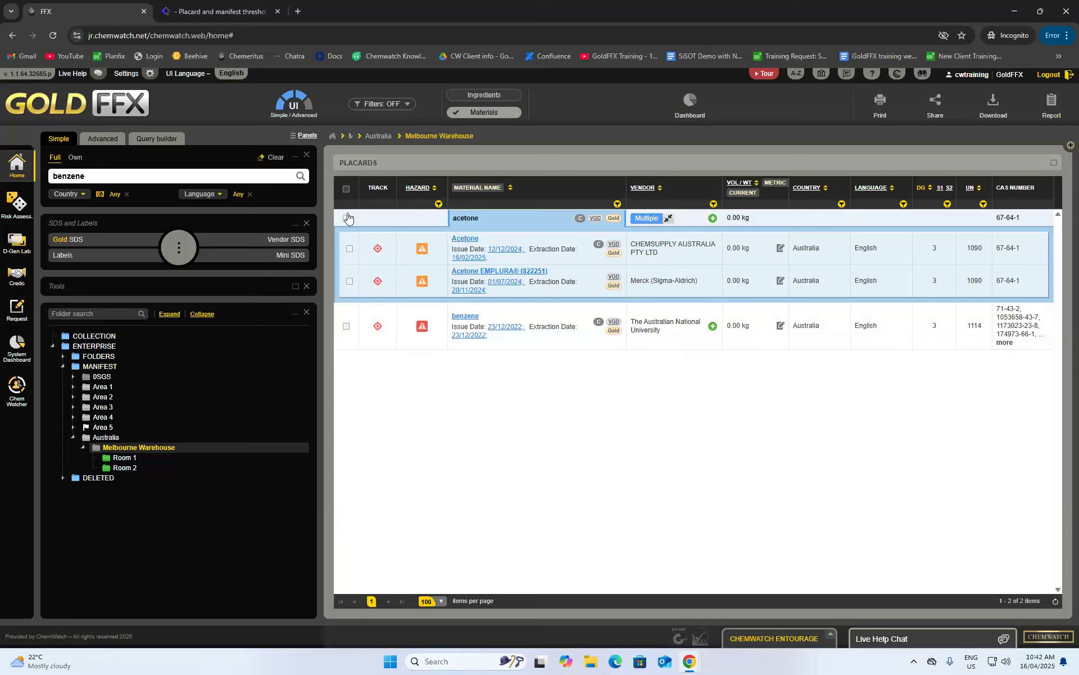
left_click(345, 189)
left_click(348, 190)
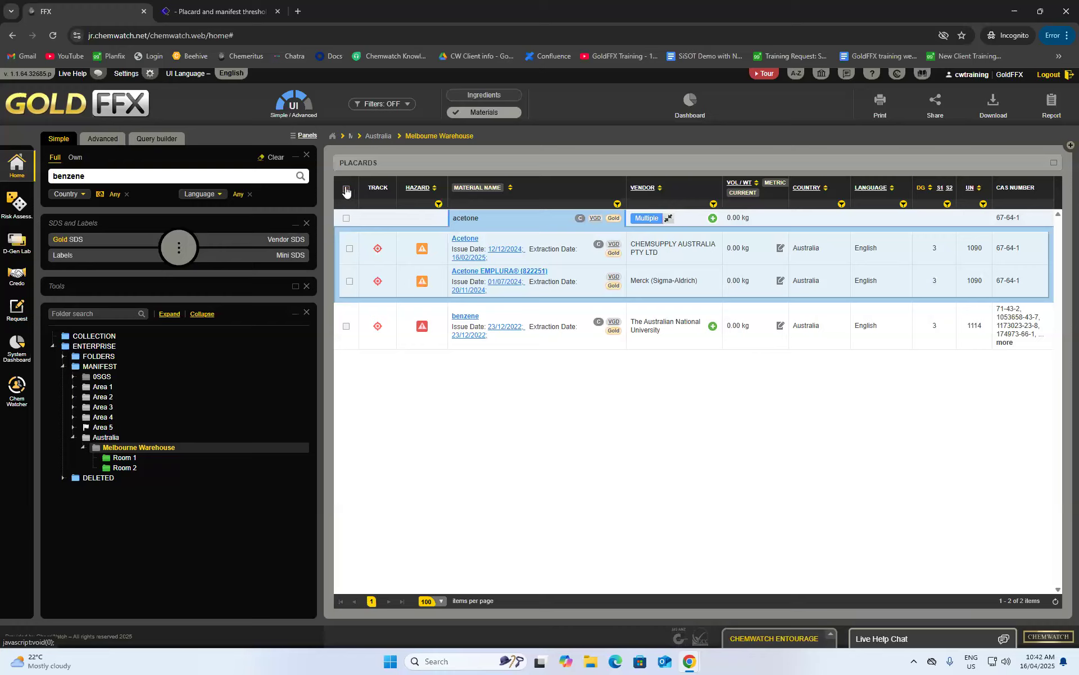
left_click(115, 458)
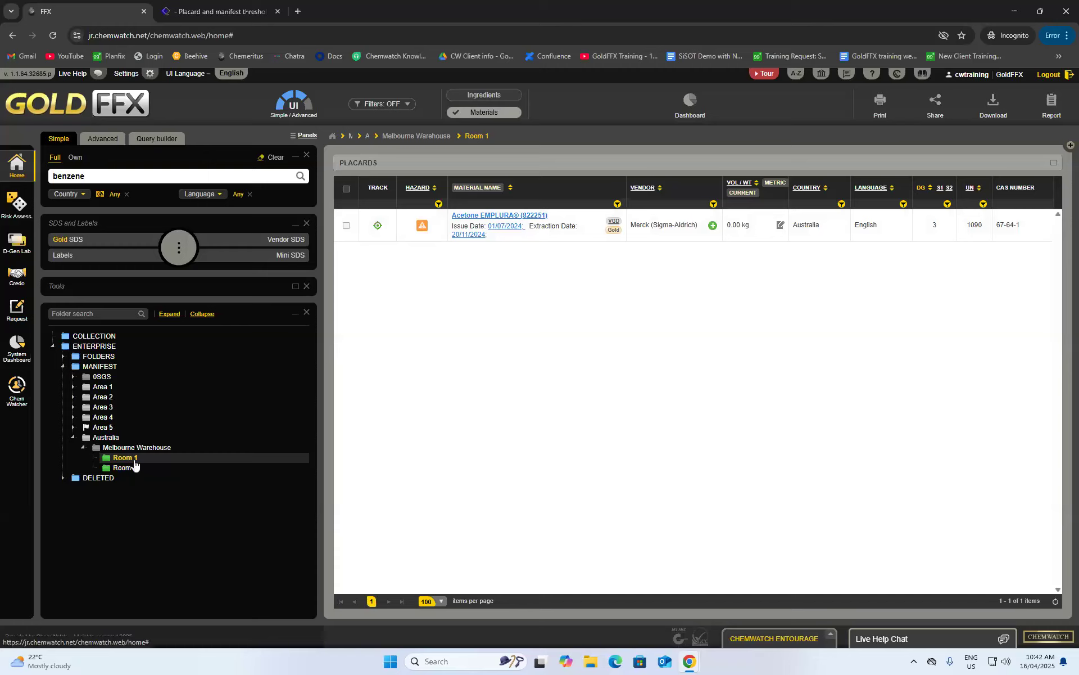
left_click(75, 157)
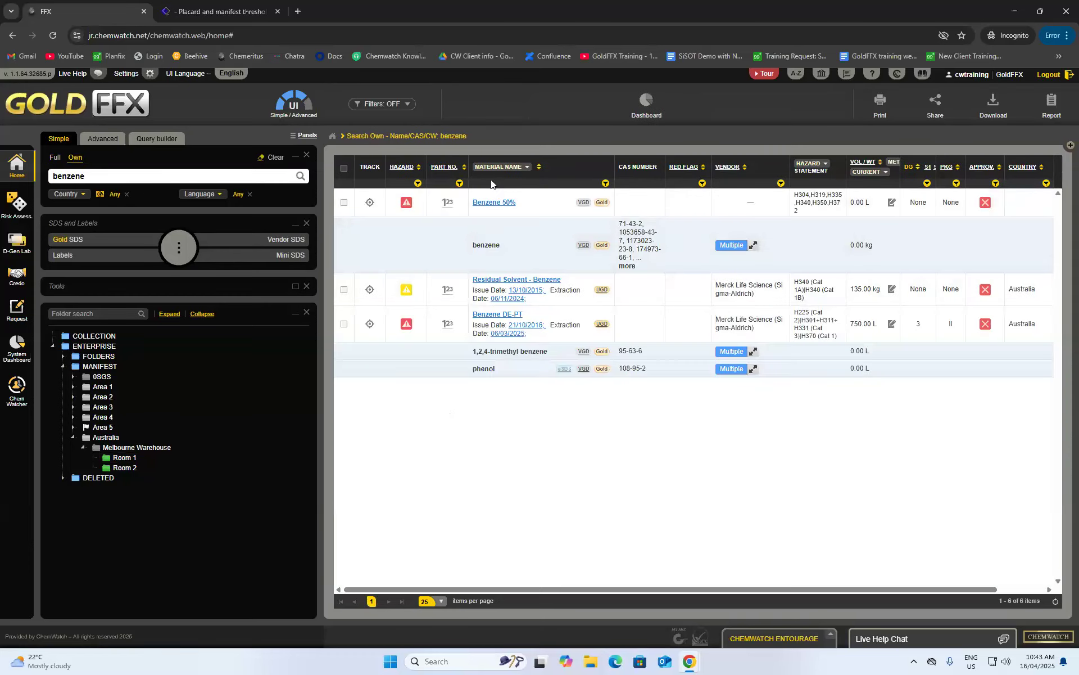
- Expand the grouped benzene records, check a record's actions, then open the Room 2 placards
left_click(754, 246)
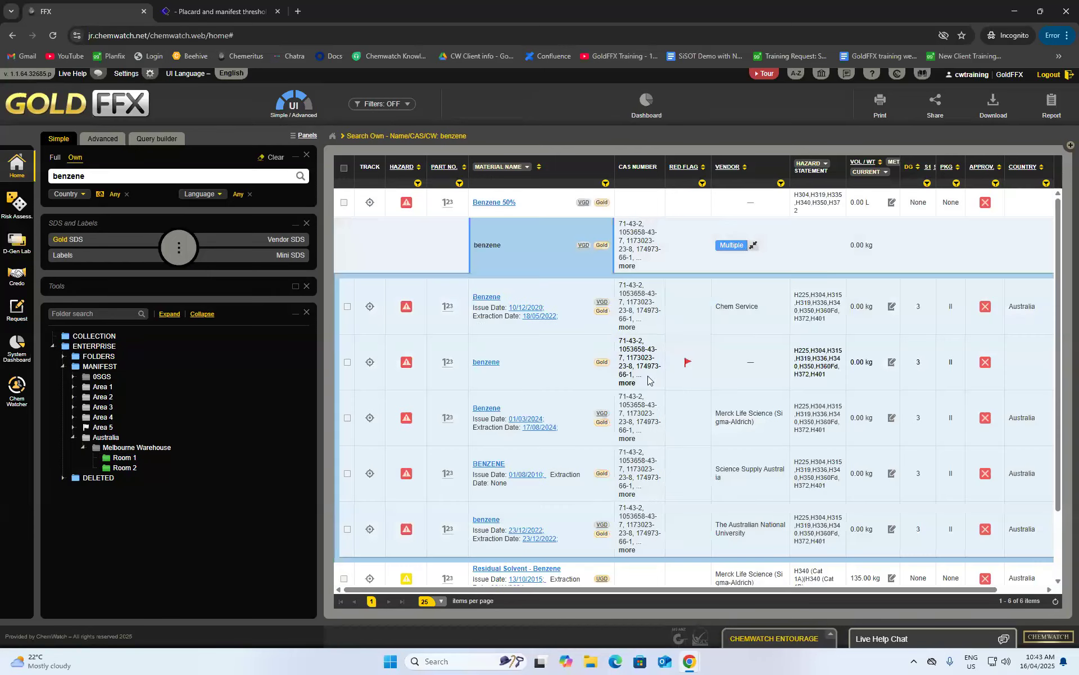
scroll(599, 371, "down", 1)
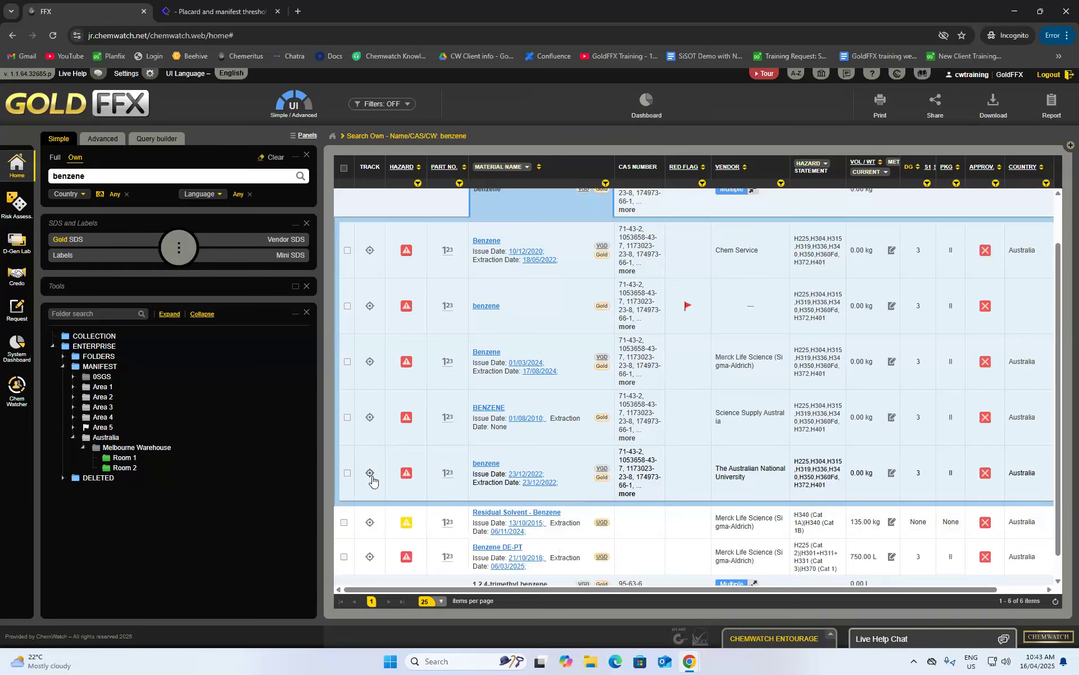
scroll(372, 479, "up", 1)
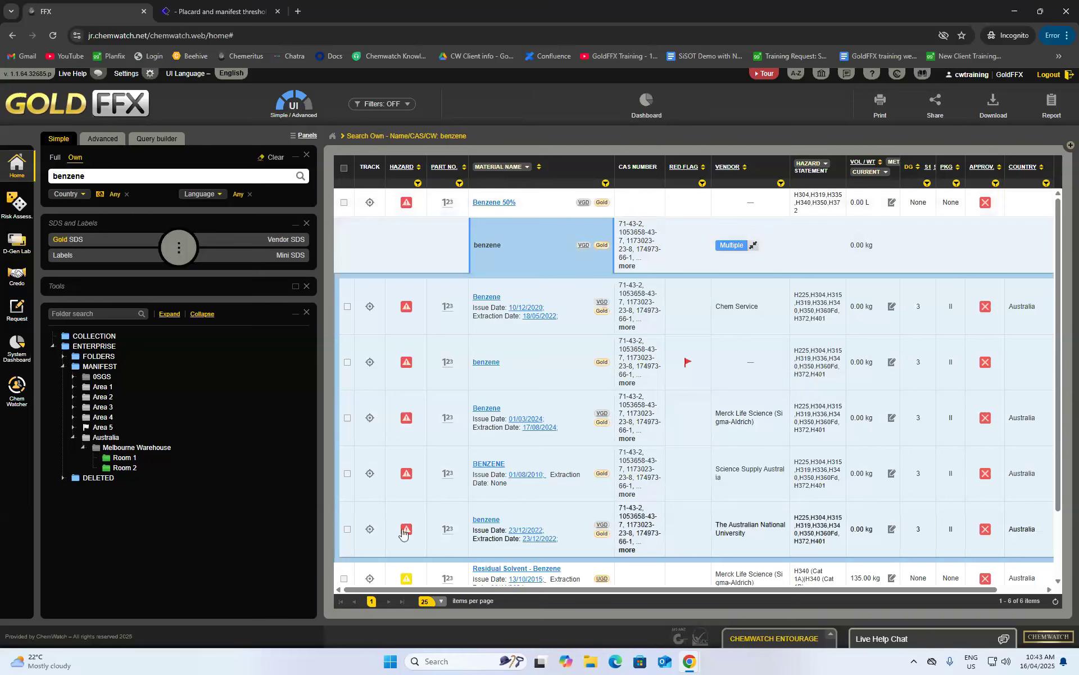
scroll(396, 486, "down", 1)
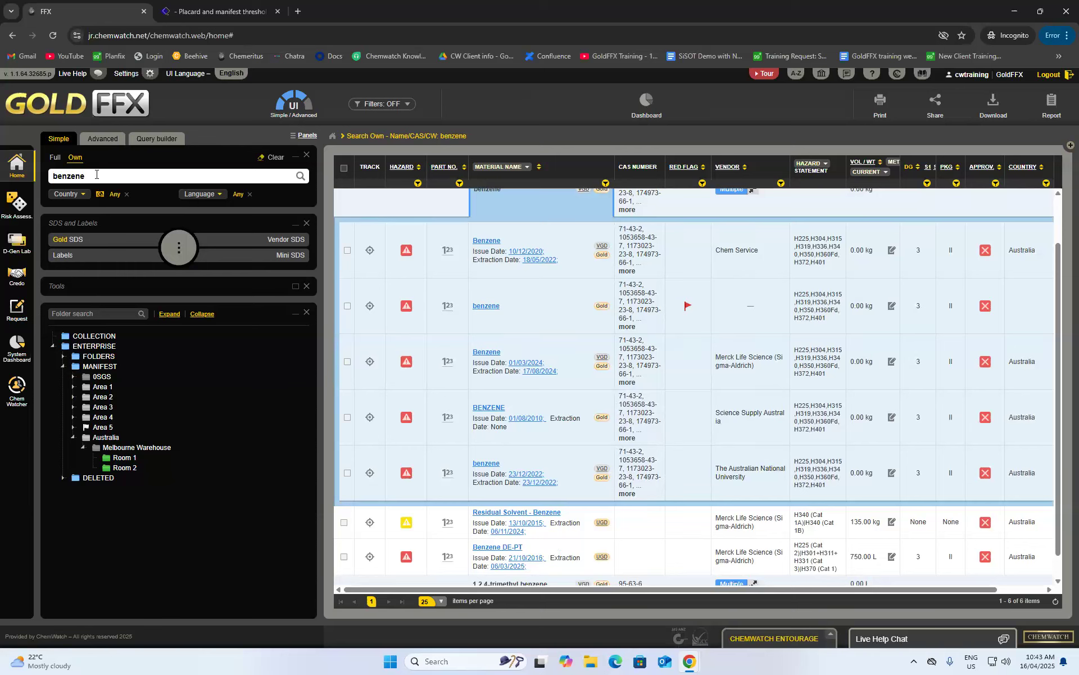
right_click(479, 465)
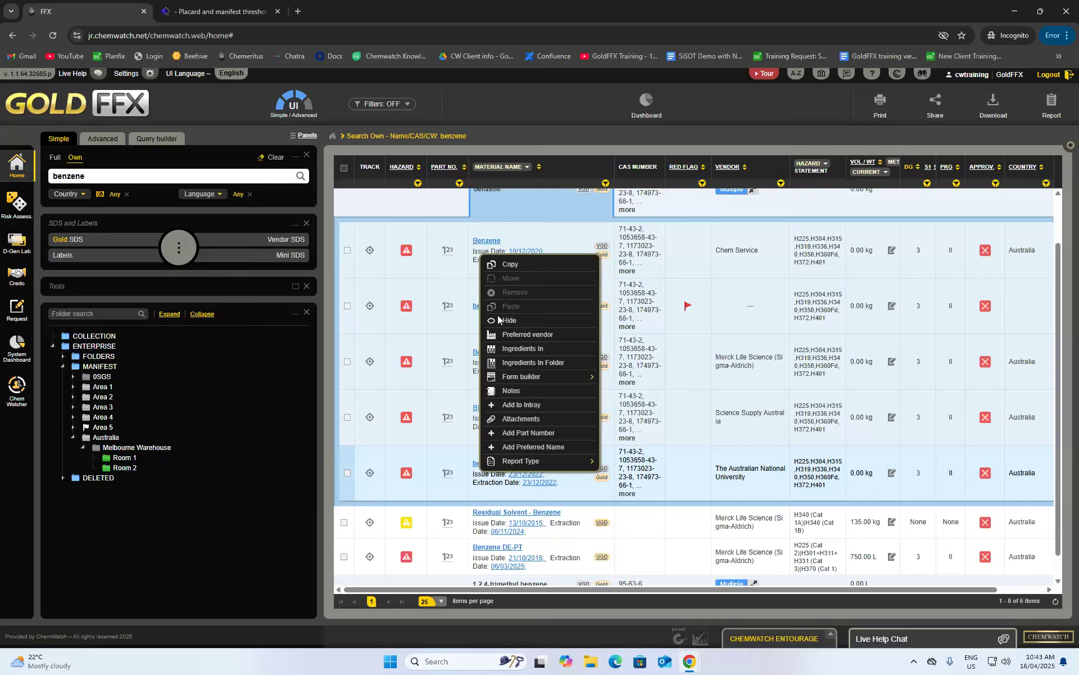
left_click(254, 475)
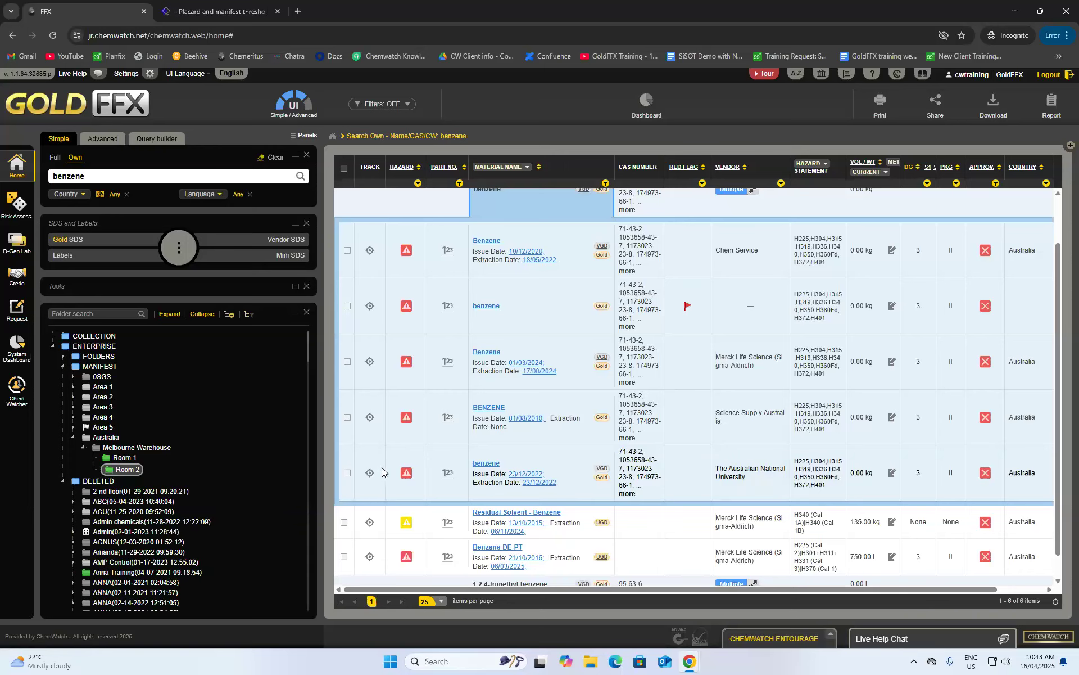
left_click(131, 471)
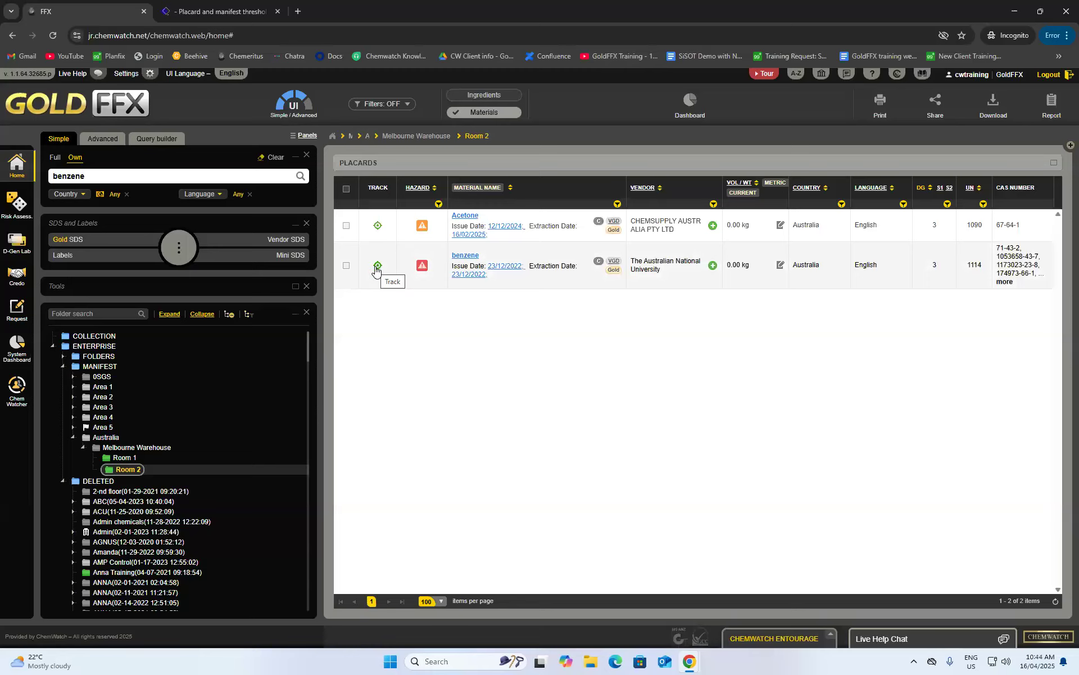
- Try removing benzene at Melbourne Warehouse level (refused), then return to Room 2 with DELETED collapsed
left_click(141, 447)
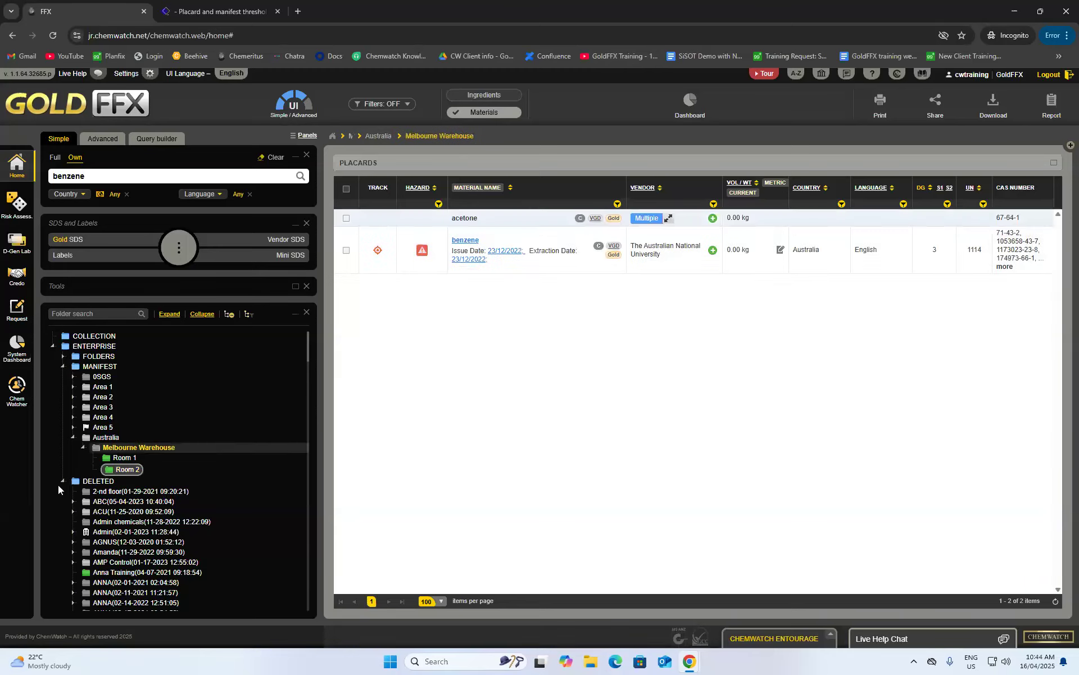
left_click(63, 481)
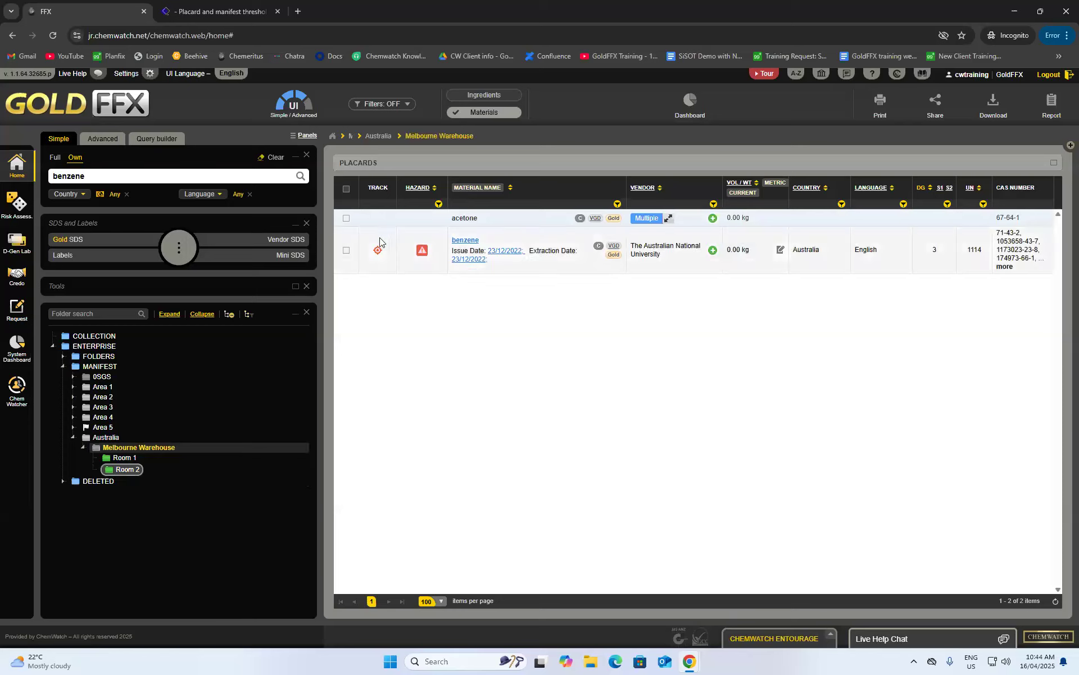
right_click(466, 243)
left_click(513, 285)
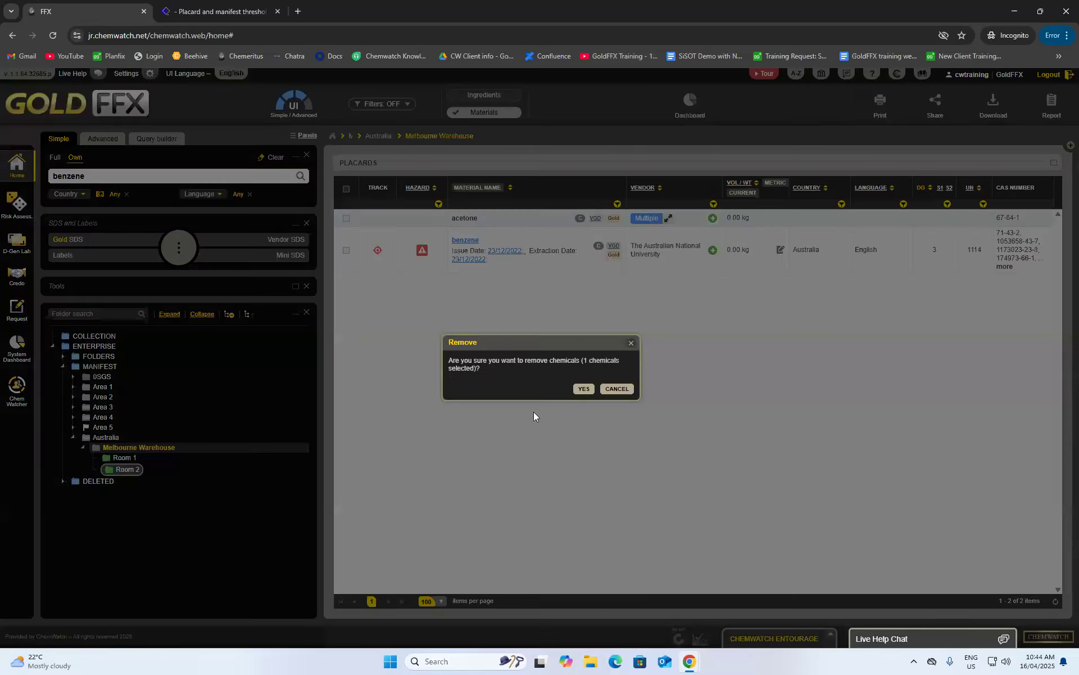
left_click(590, 391)
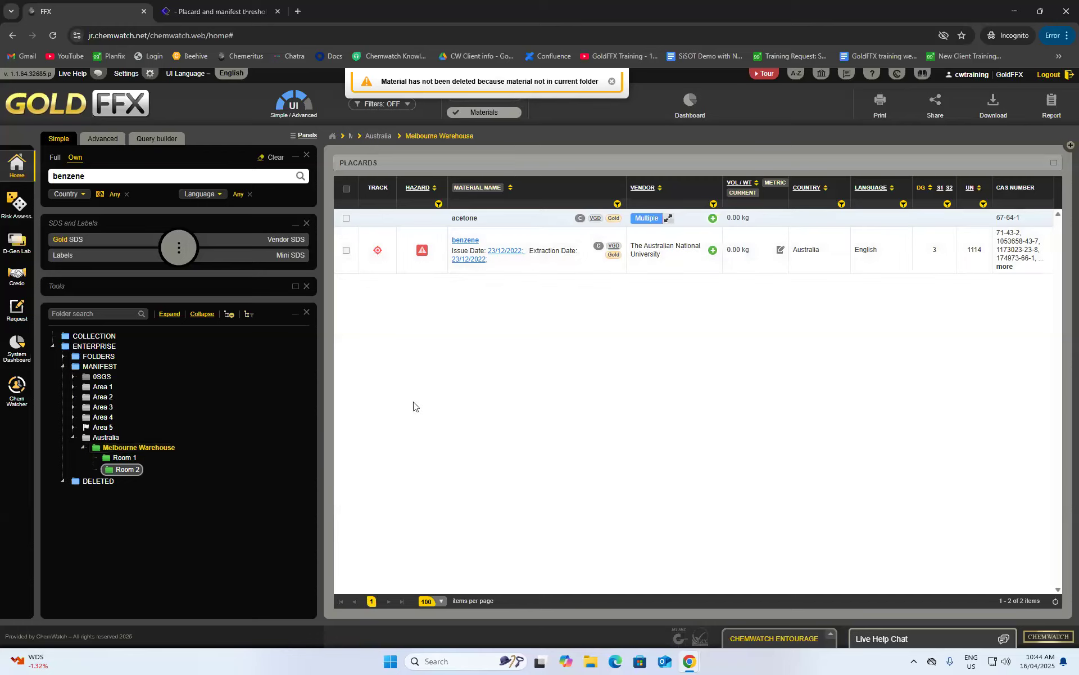
left_click(122, 469)
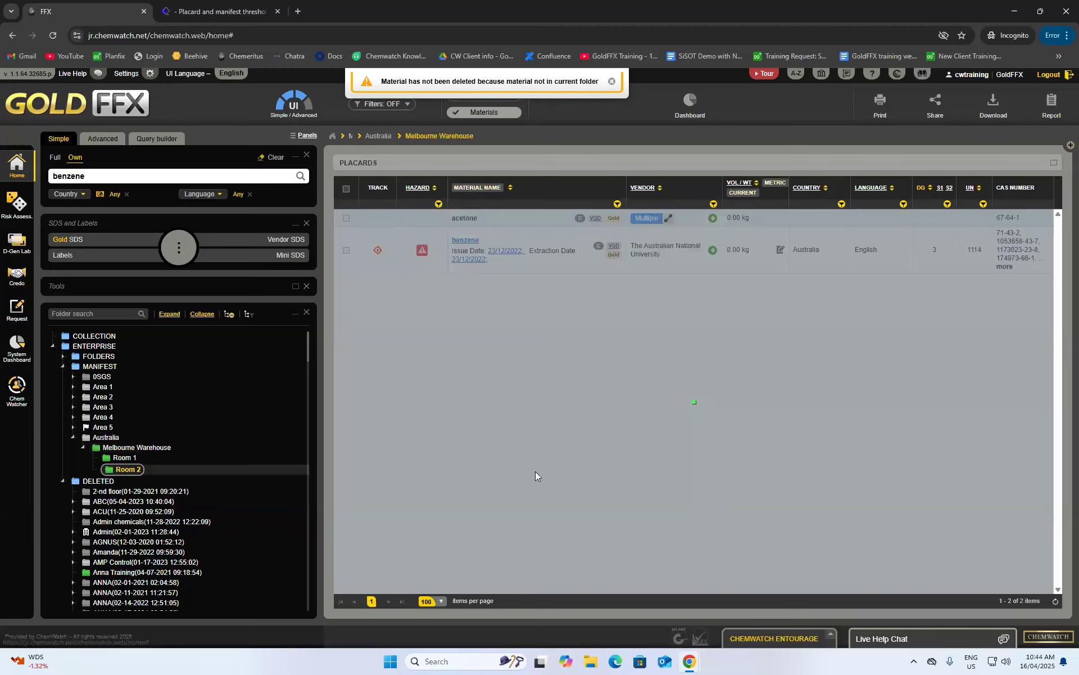
left_click(62, 481)
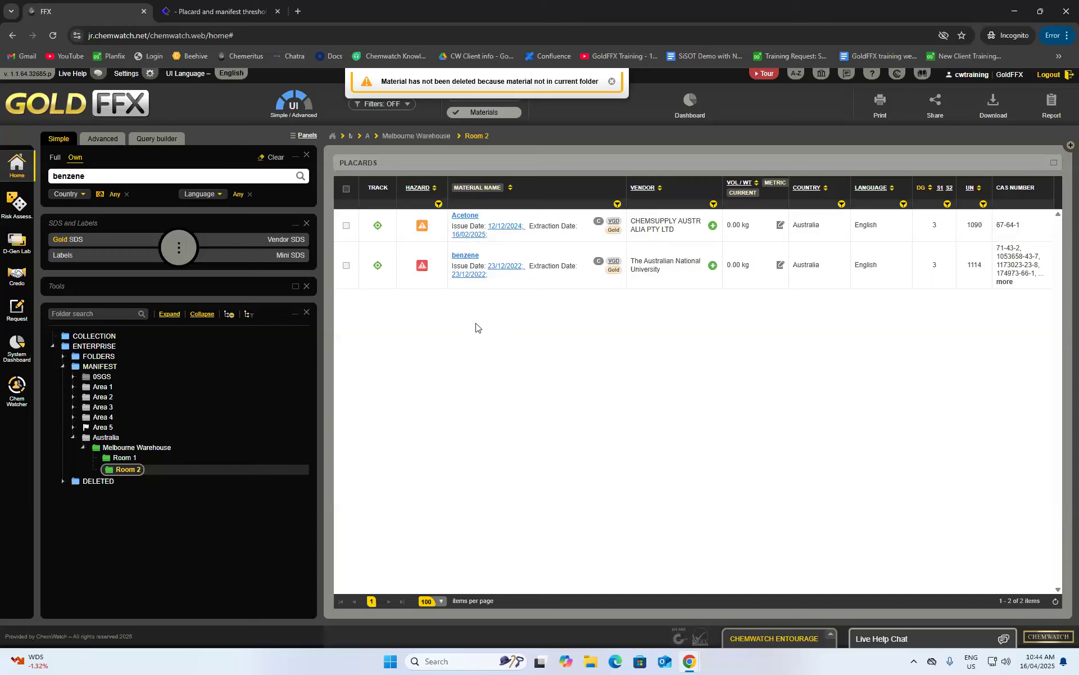
left_click(423, 229)
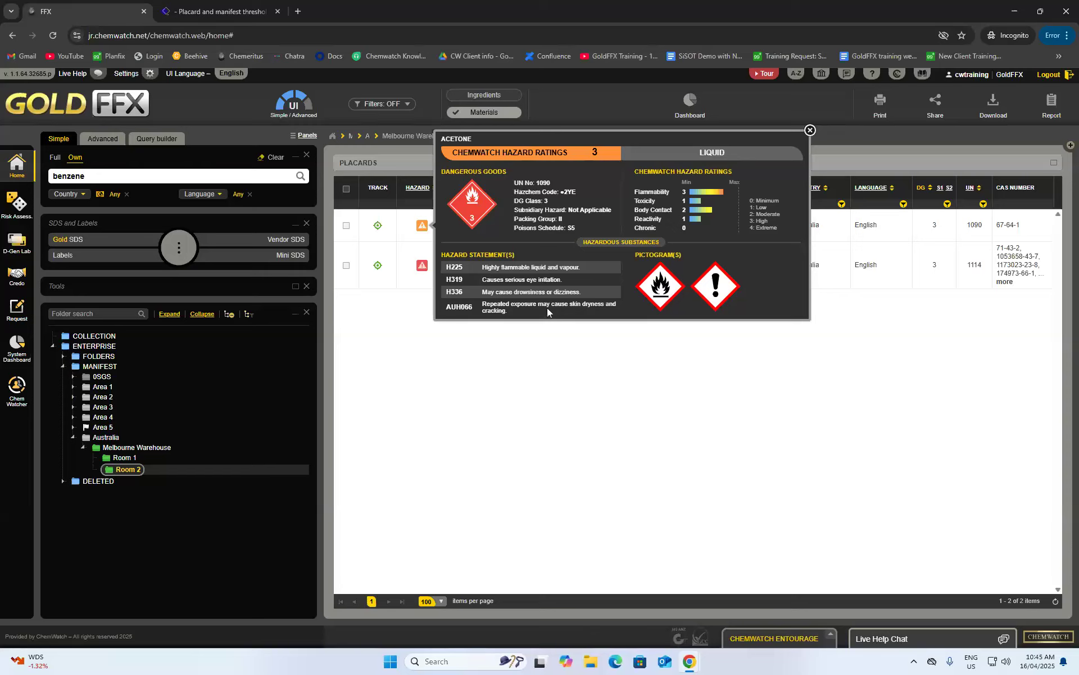
left_click(810, 128)
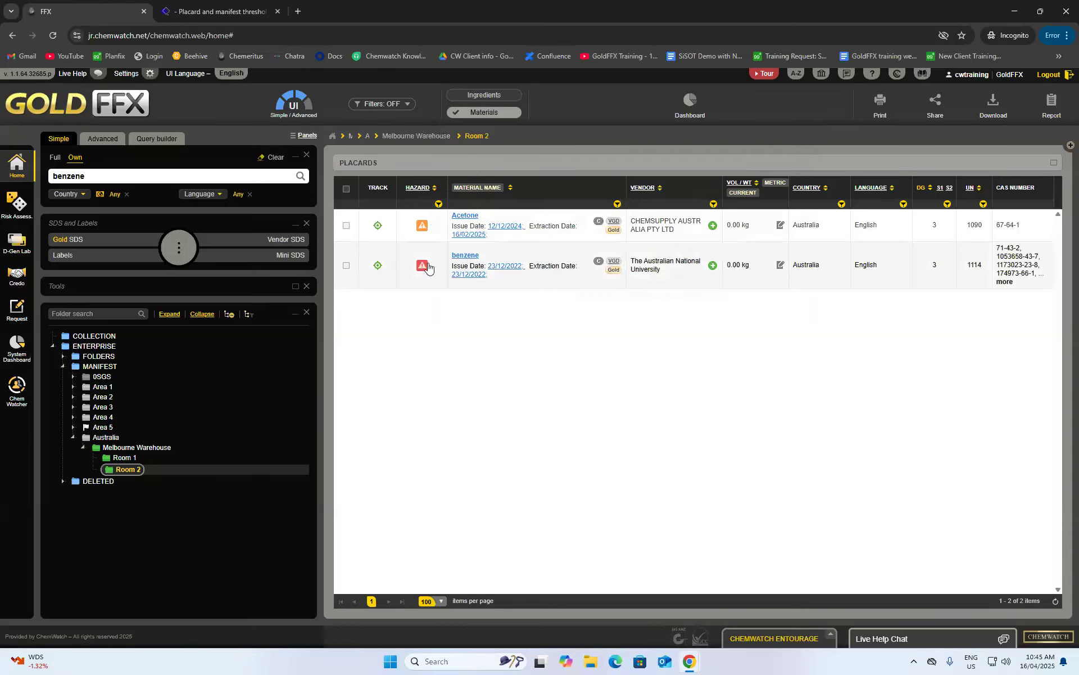
left_click(424, 266)
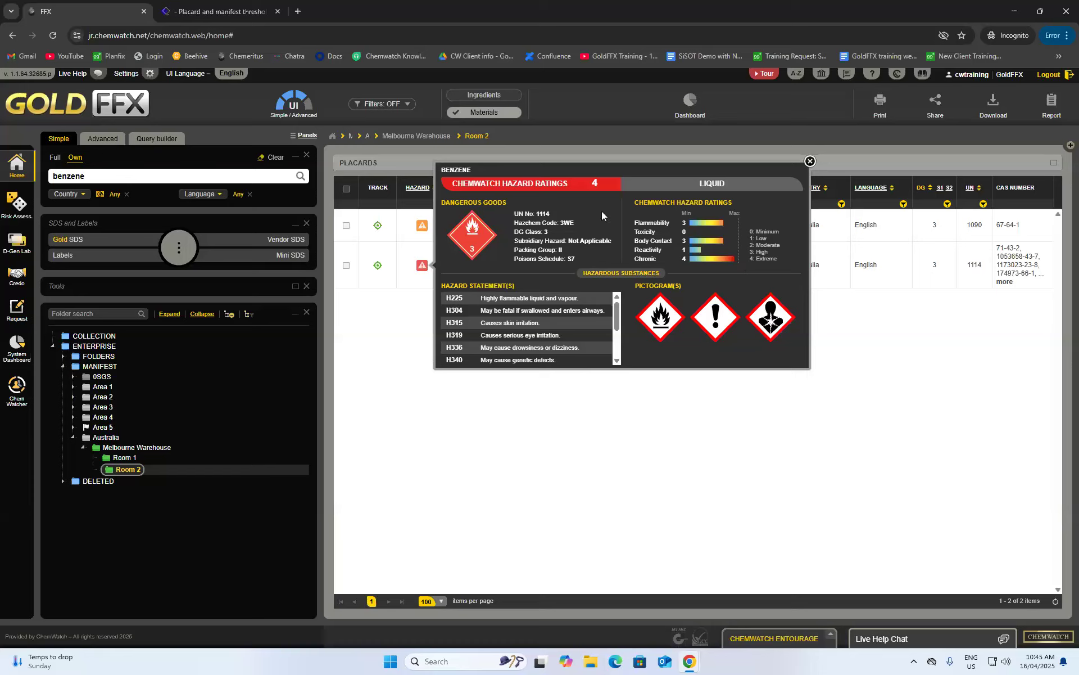
scroll(608, 302, "down", 5)
left_click(810, 161)
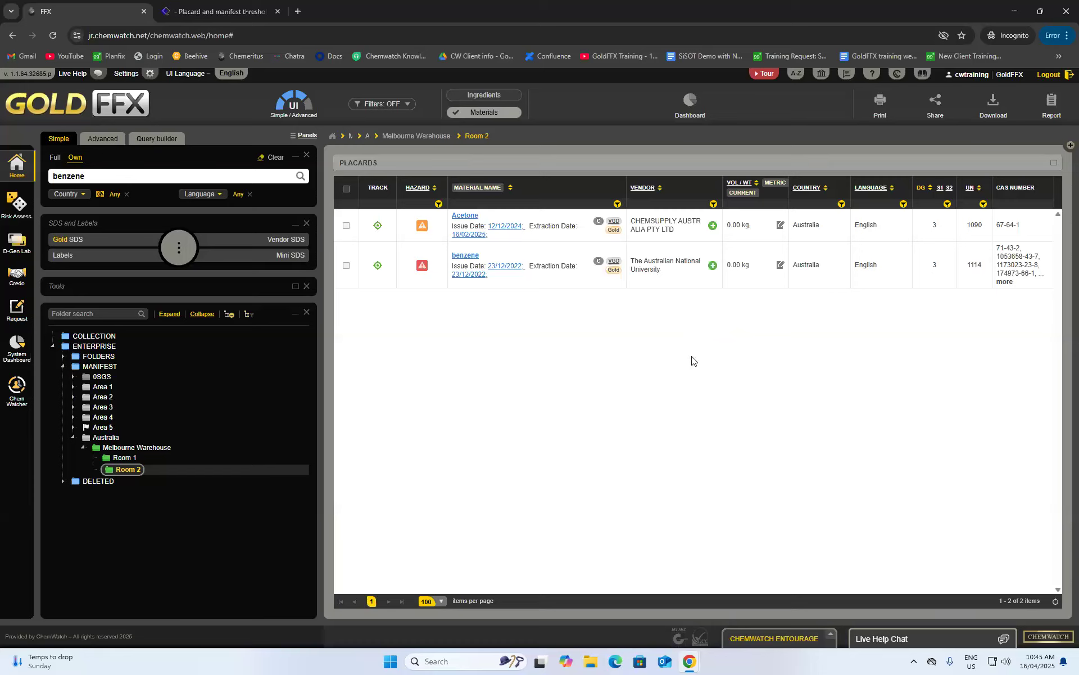
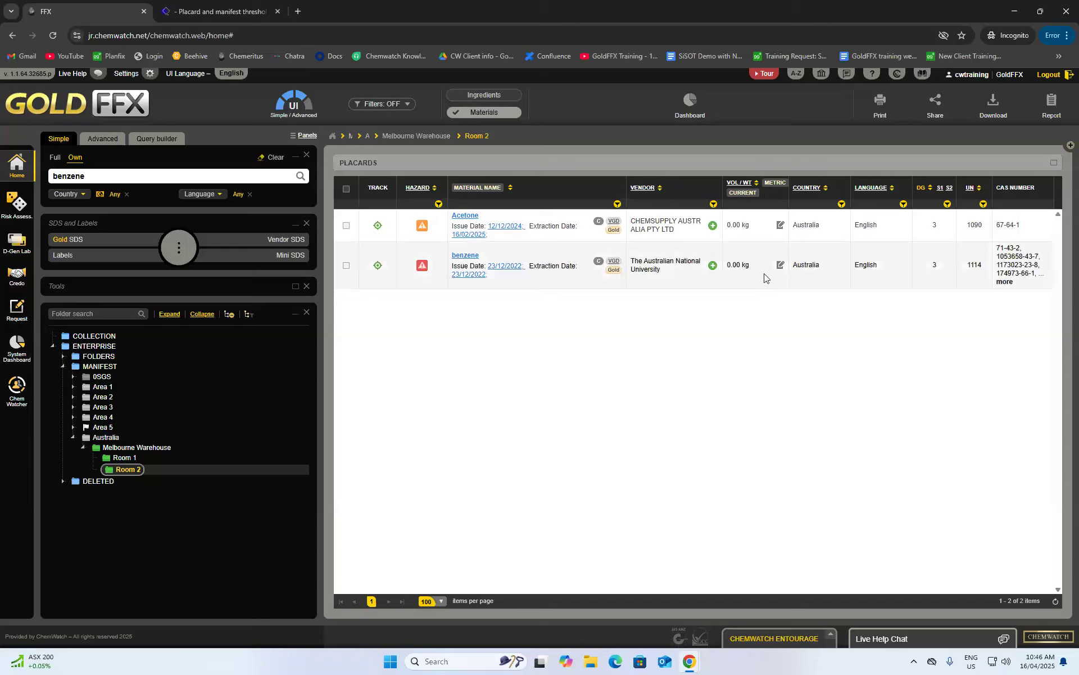
- Set Acetone in Room 2 to 200 L current and 250 L maximum volume, correcting the too-low maximum
mouse_move(779, 225)
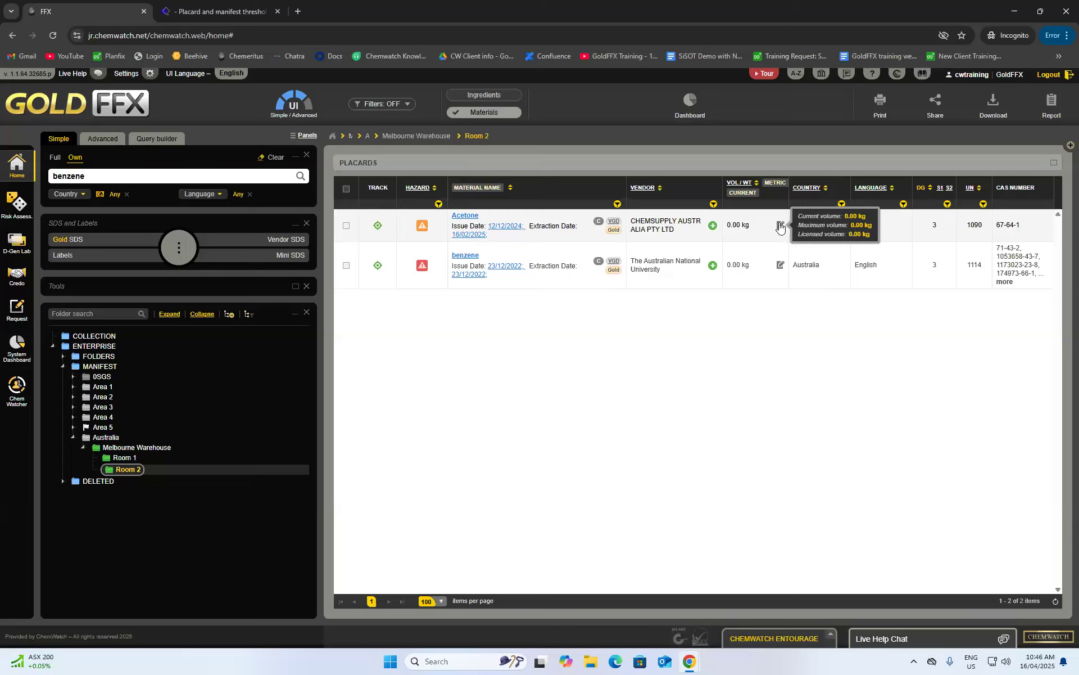
left_click(781, 226)
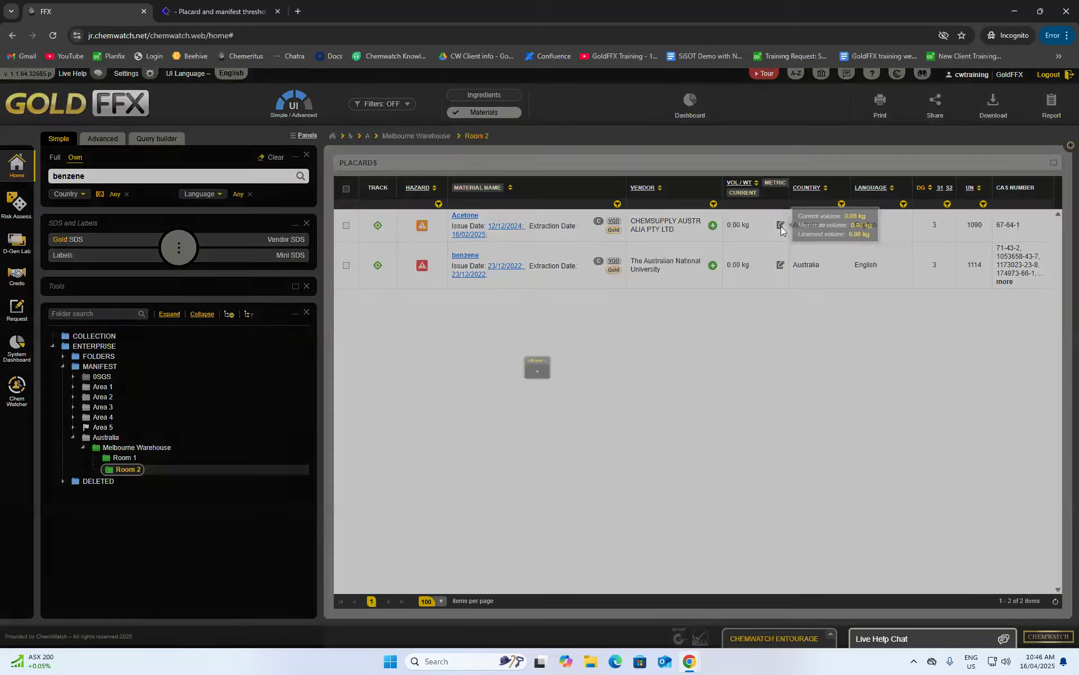
left_click(634, 383)
key("BackSpace")
key("BackSpace")
key("BackSpace")
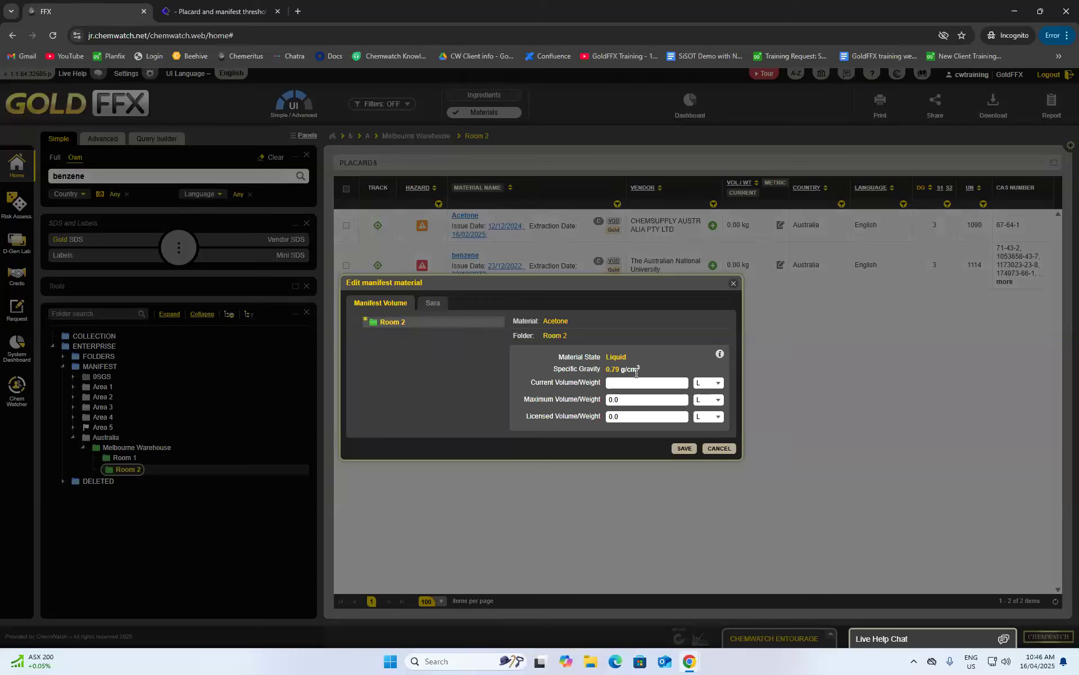
left_click_drag(646, 401, 587, 414)
key("BackSpace")
type("150")
left_click(683, 448)
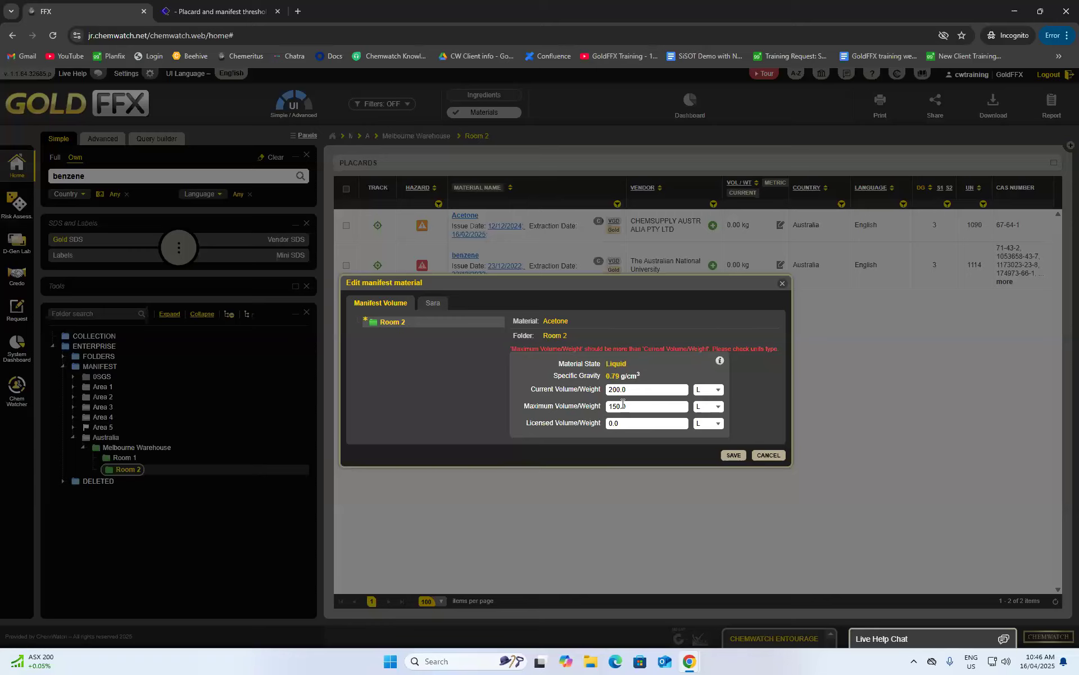
left_click_drag(621, 407, 561, 406)
type("250")
left_click(735, 455)
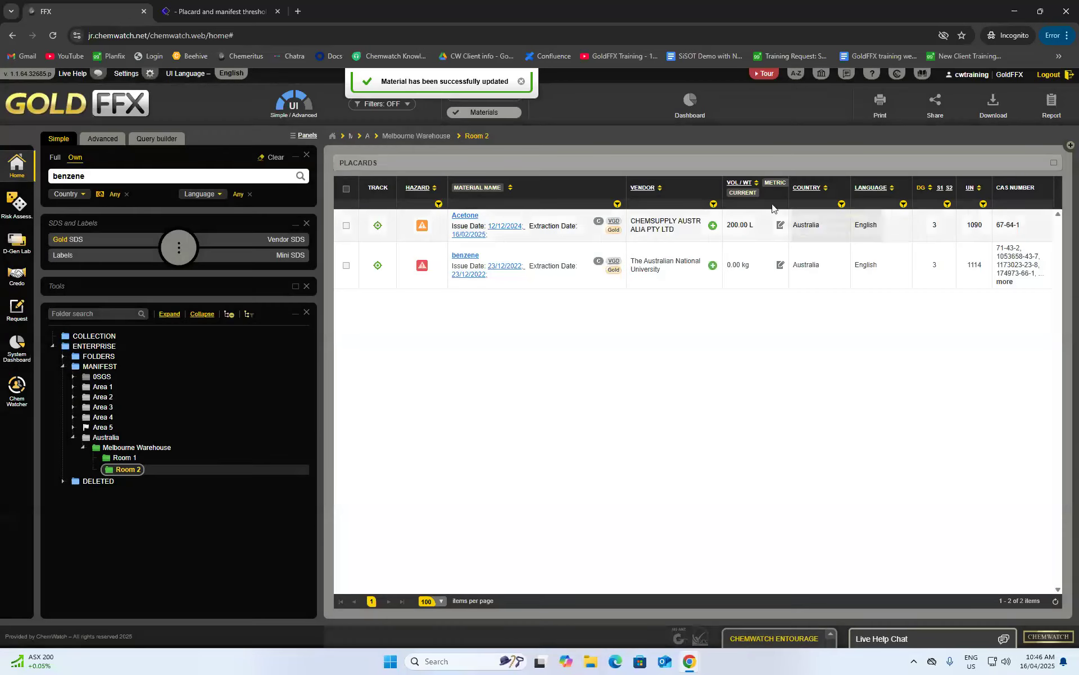
left_click(749, 197)
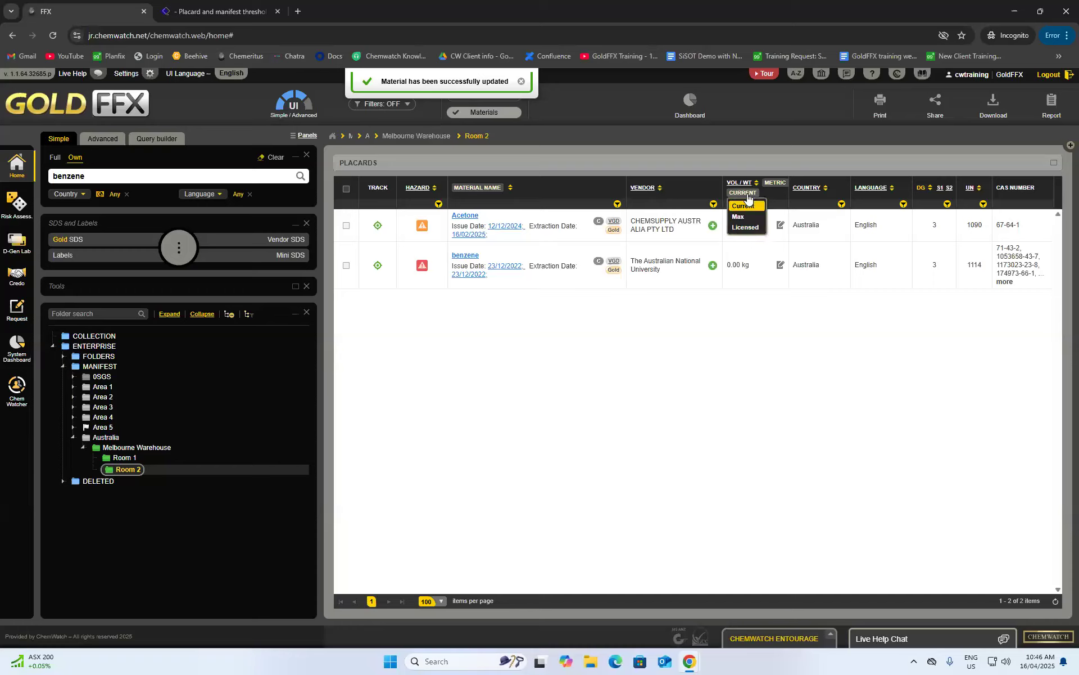
- Toggle the volume column to maximum and back to current, and expand benzene's full CAS number list
left_click(748, 225)
left_click(737, 193)
left_click(757, 225)
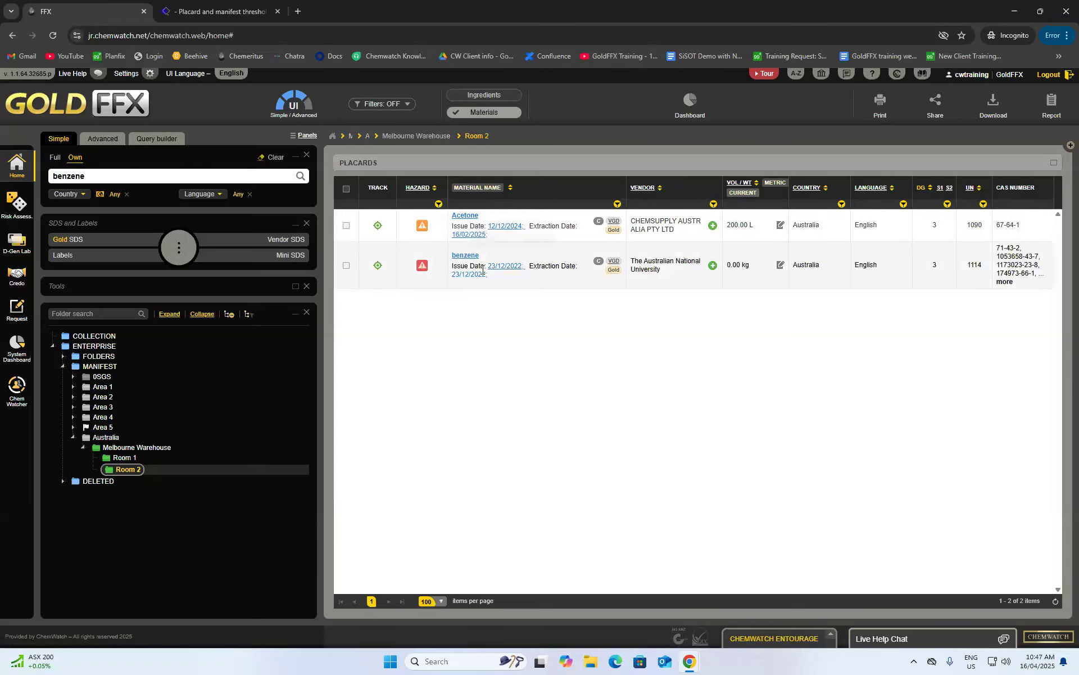
left_click(1004, 282)
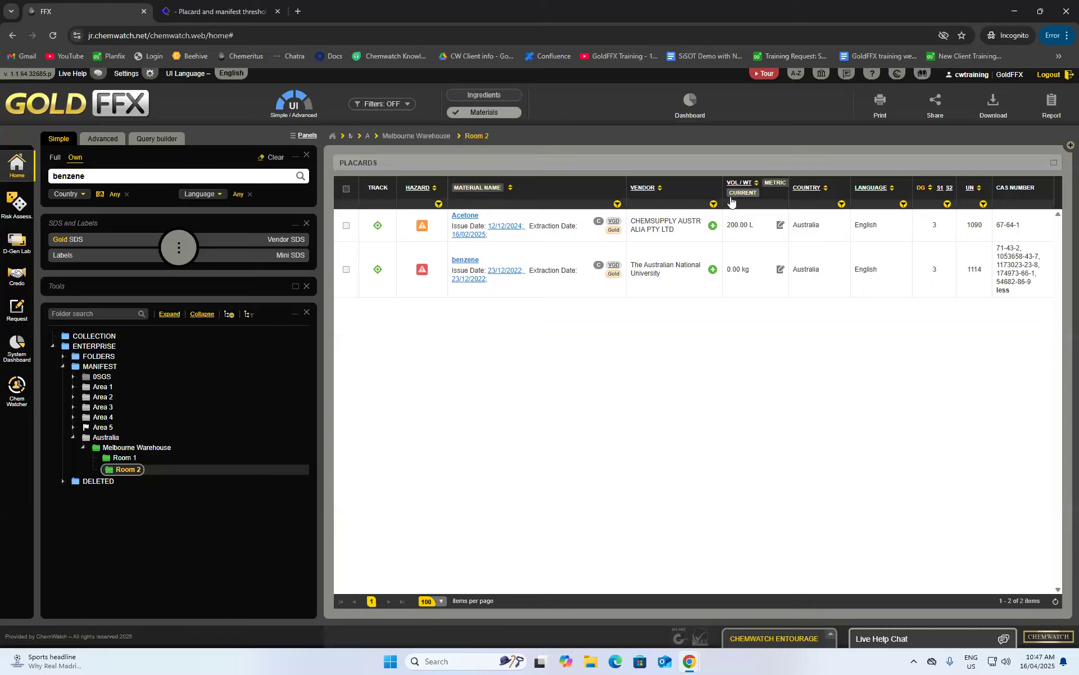
left_click(644, 186)
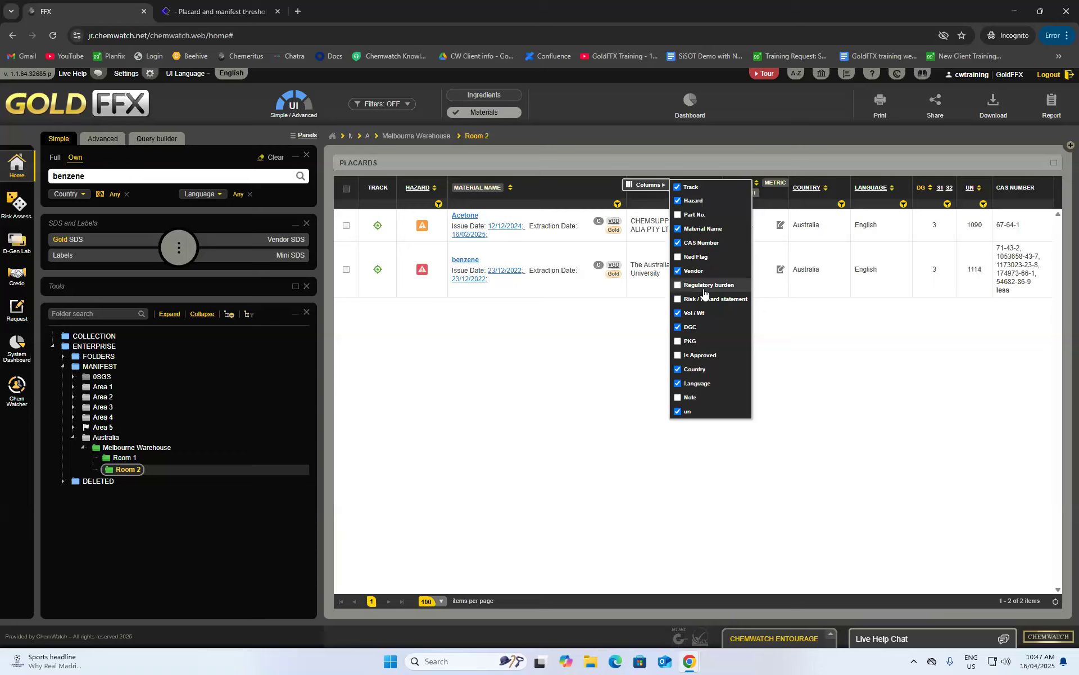
- Show Part No., General Note and Hazard Statement columns and hide Country and Language
left_click(676, 216)
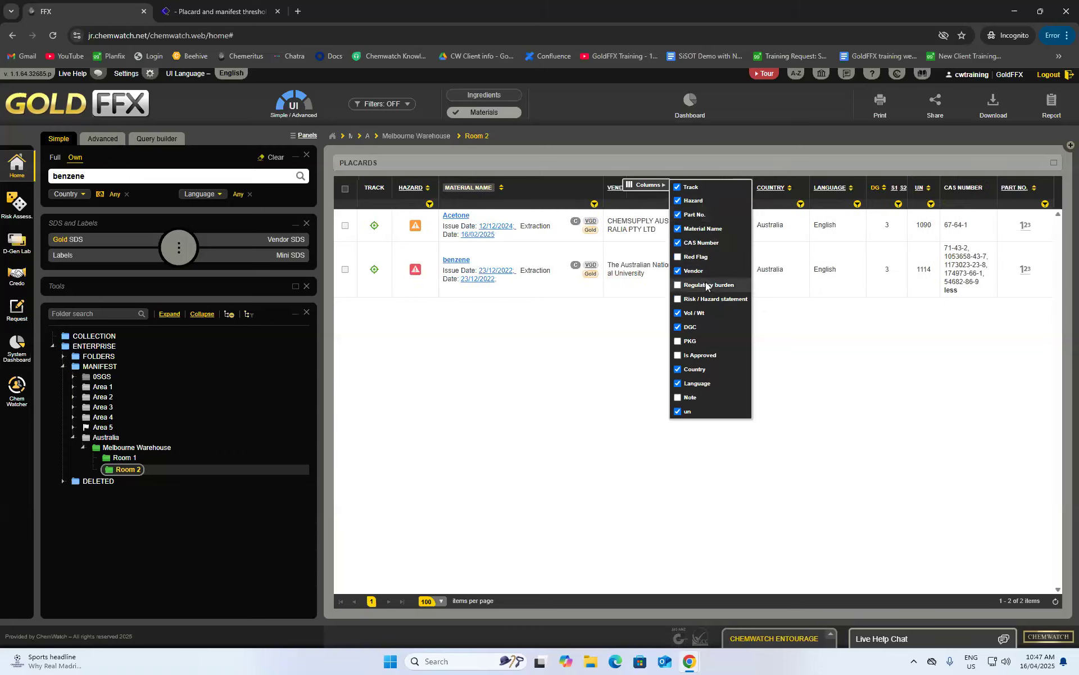
left_click(678, 370)
left_click(678, 384)
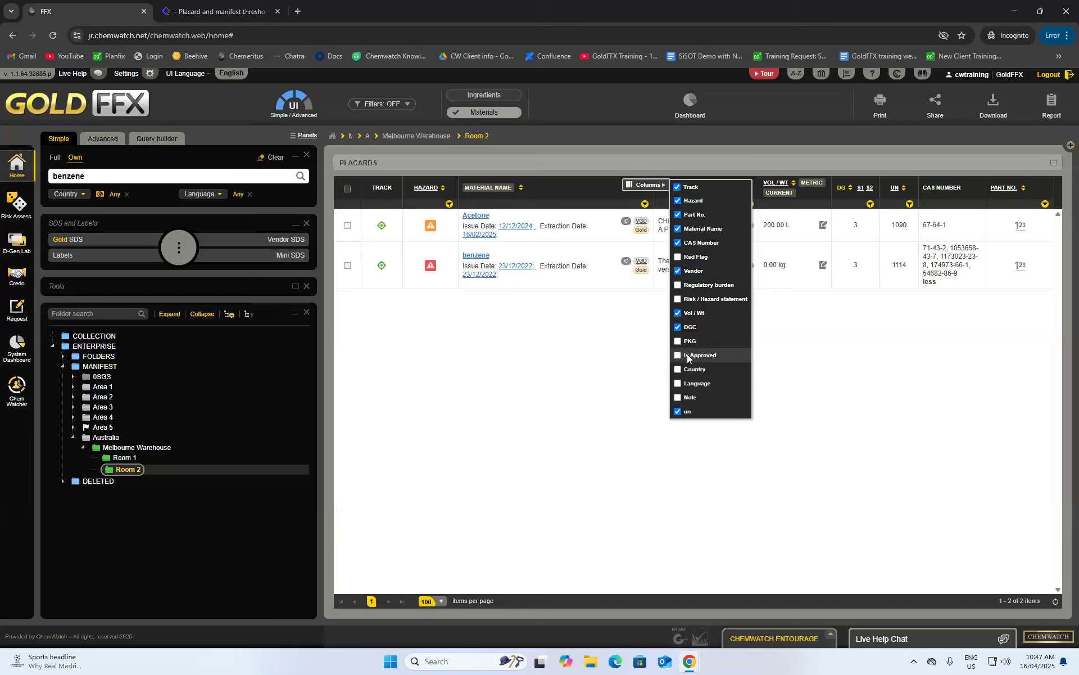
left_click(683, 397)
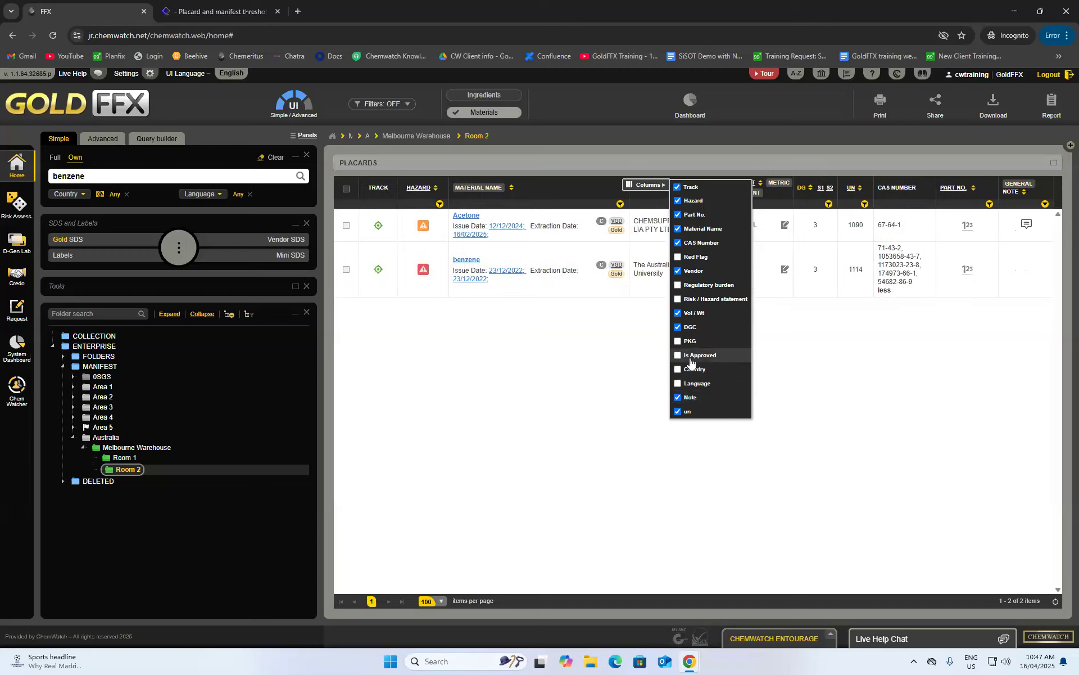
left_click(678, 298)
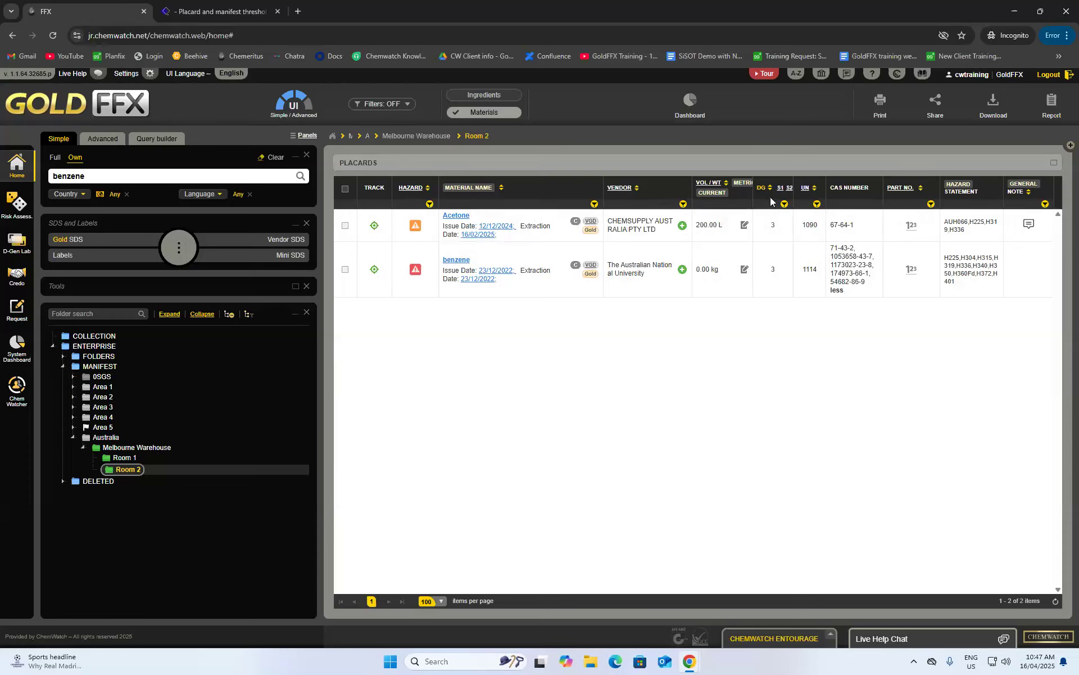
- Reorder the columns: DG last, UN just before DG, and CAS Number before Vol/Wt
left_click_drag(762, 198, 1037, 186)
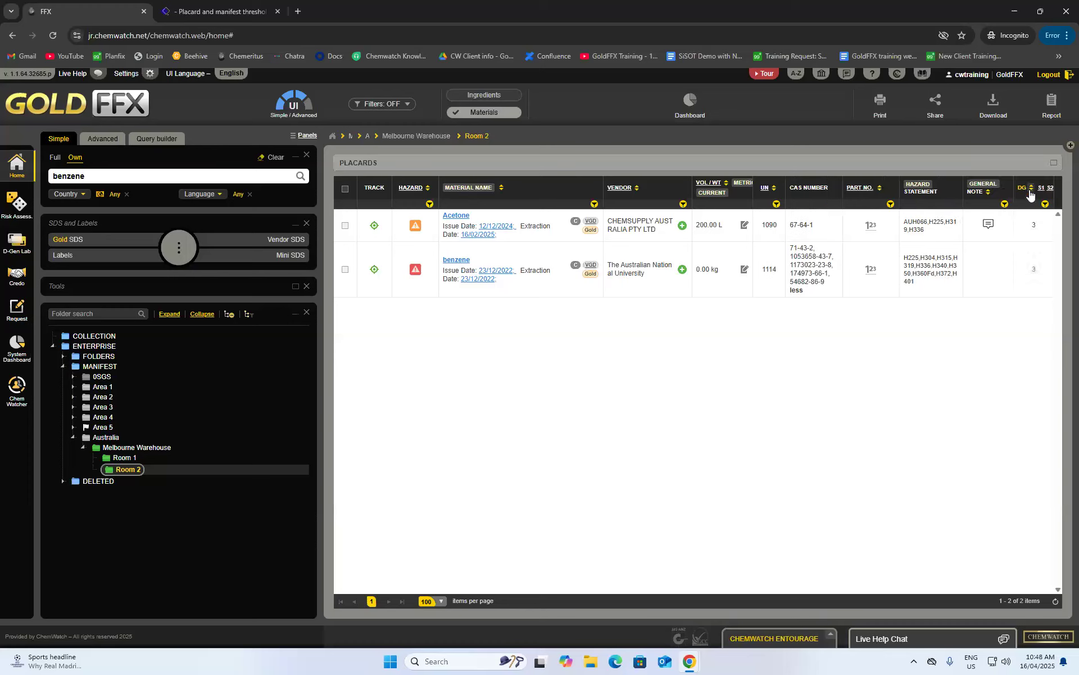
left_click_drag(767, 188, 996, 186)
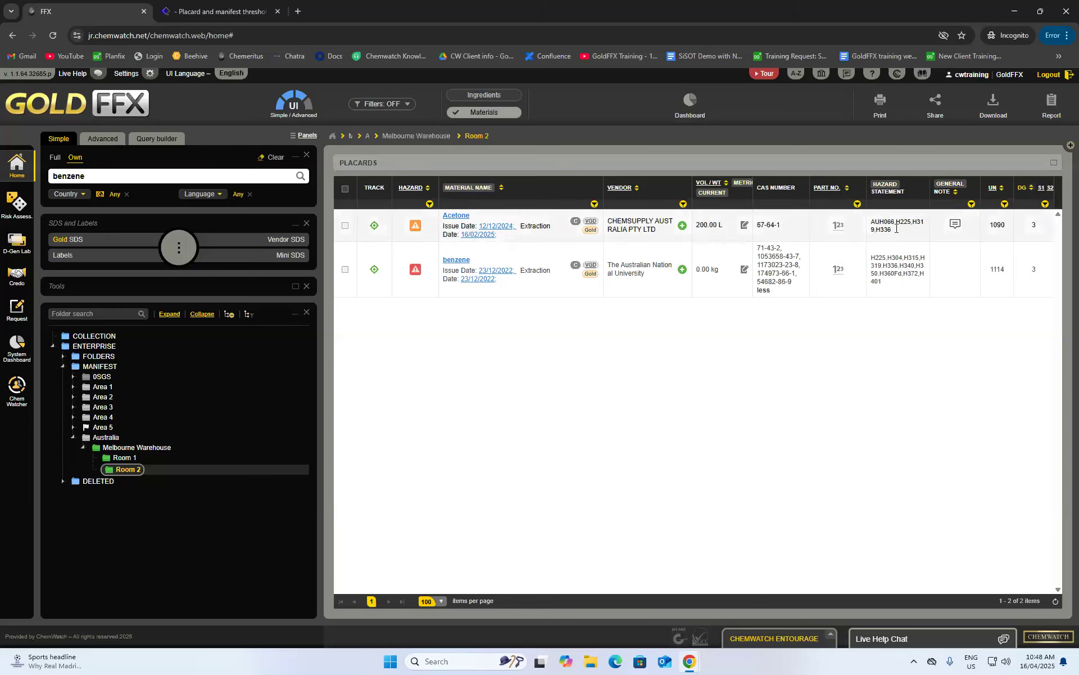
left_click_drag(785, 205, 728, 207)
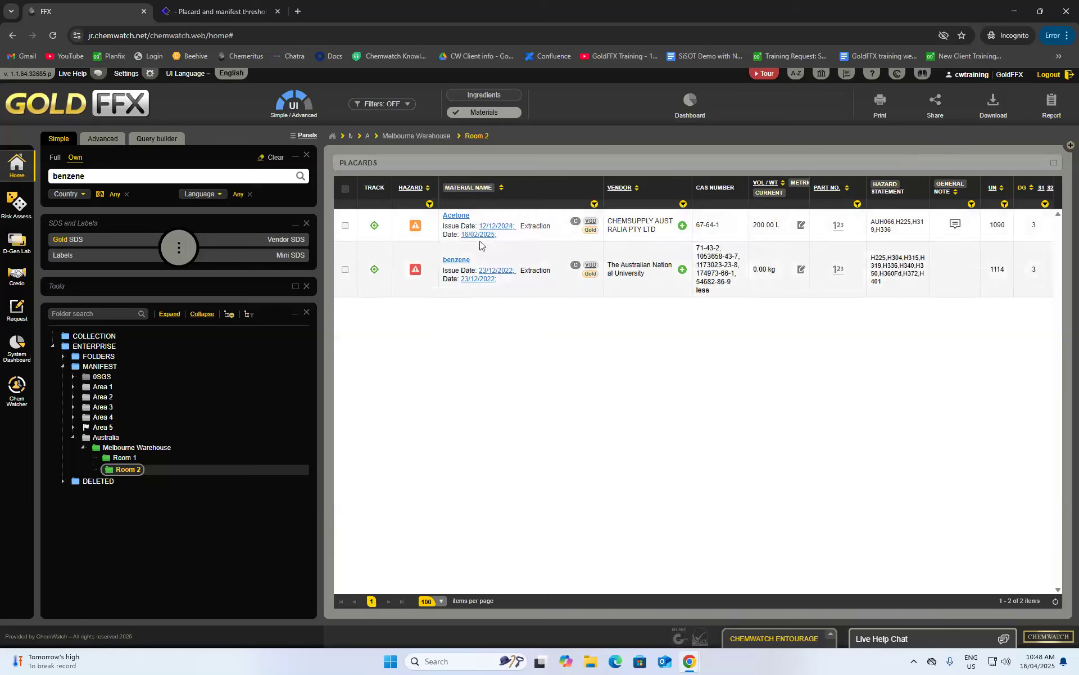
- Apply a Material Name 'contains a' filter, then clear it again
left_click(594, 204)
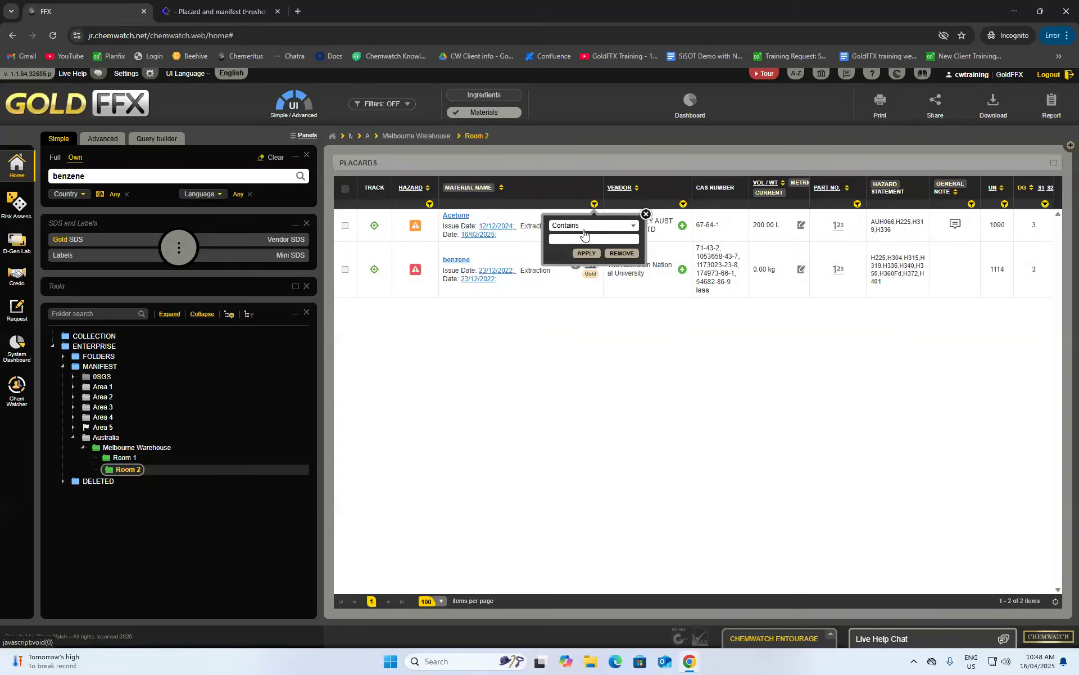
type("acetone")
left_click(587, 254)
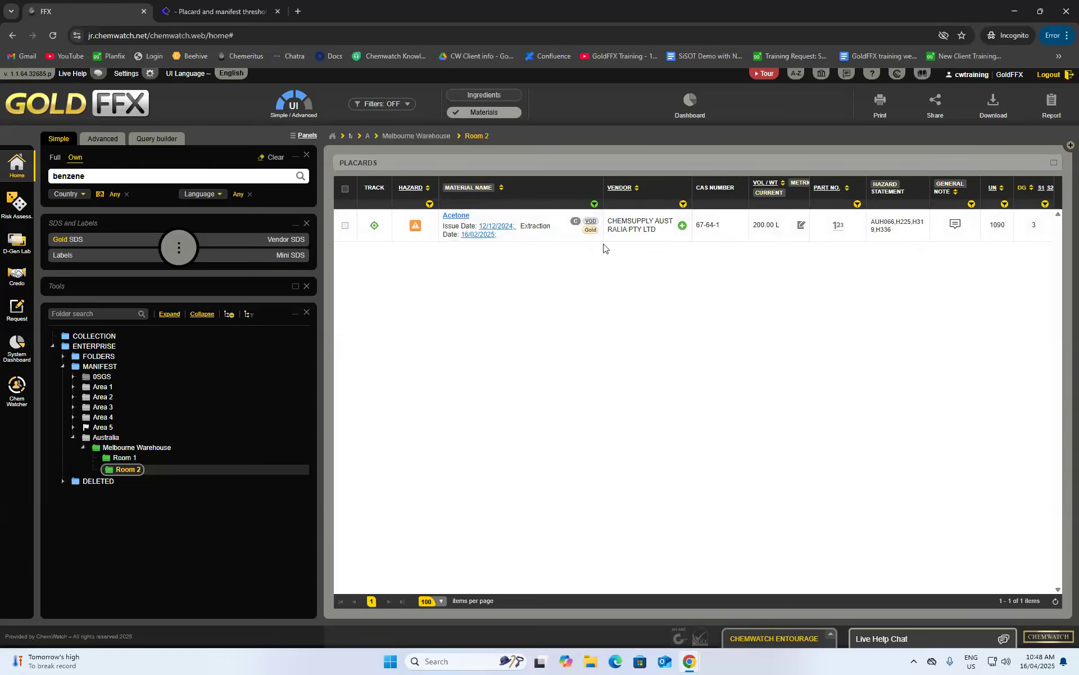
left_click(594, 205)
left_click(630, 254)
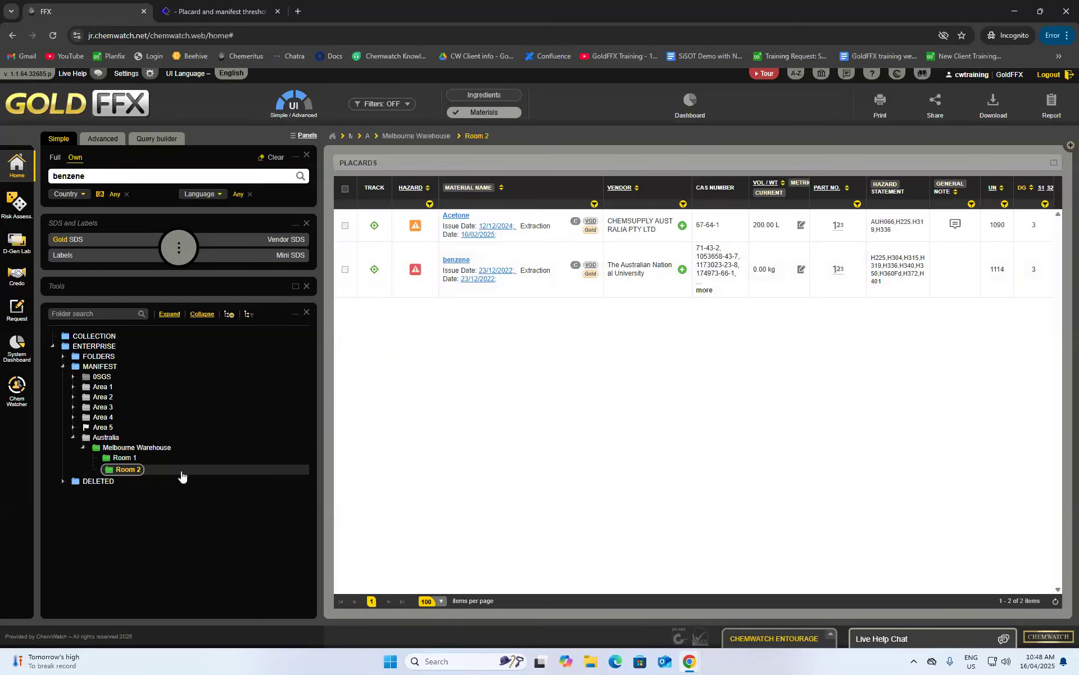
- Sort materials by name descending, check hazard levels, then switch to the Backpack Lite simple view
left_click(503, 192)
left_click(505, 192)
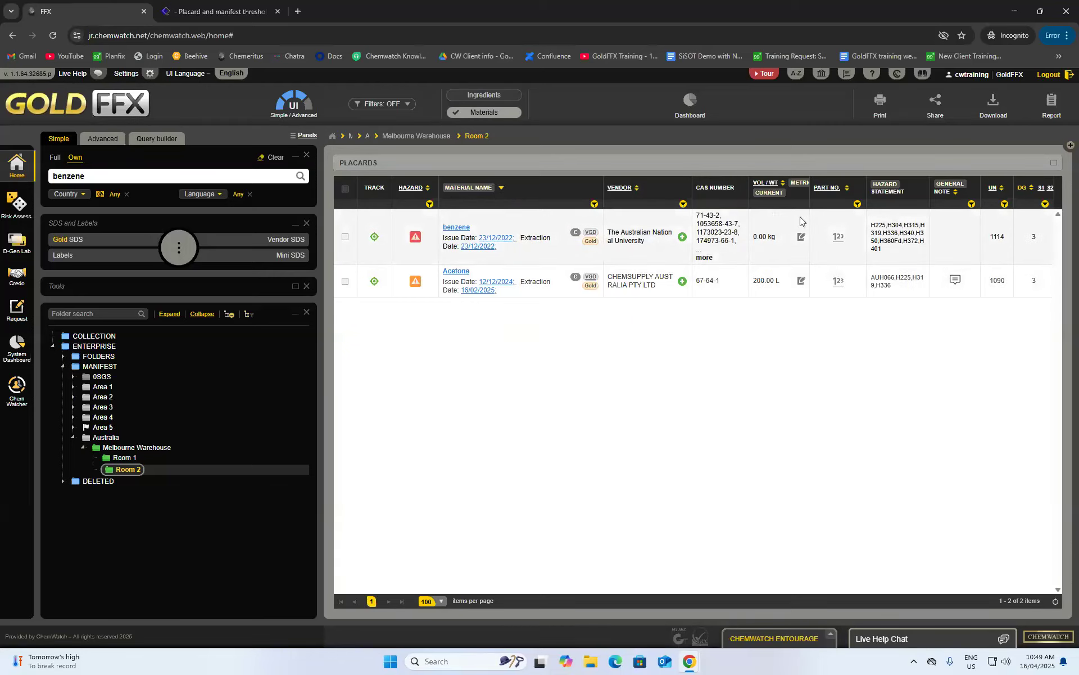
left_click(430, 204)
left_click(420, 224)
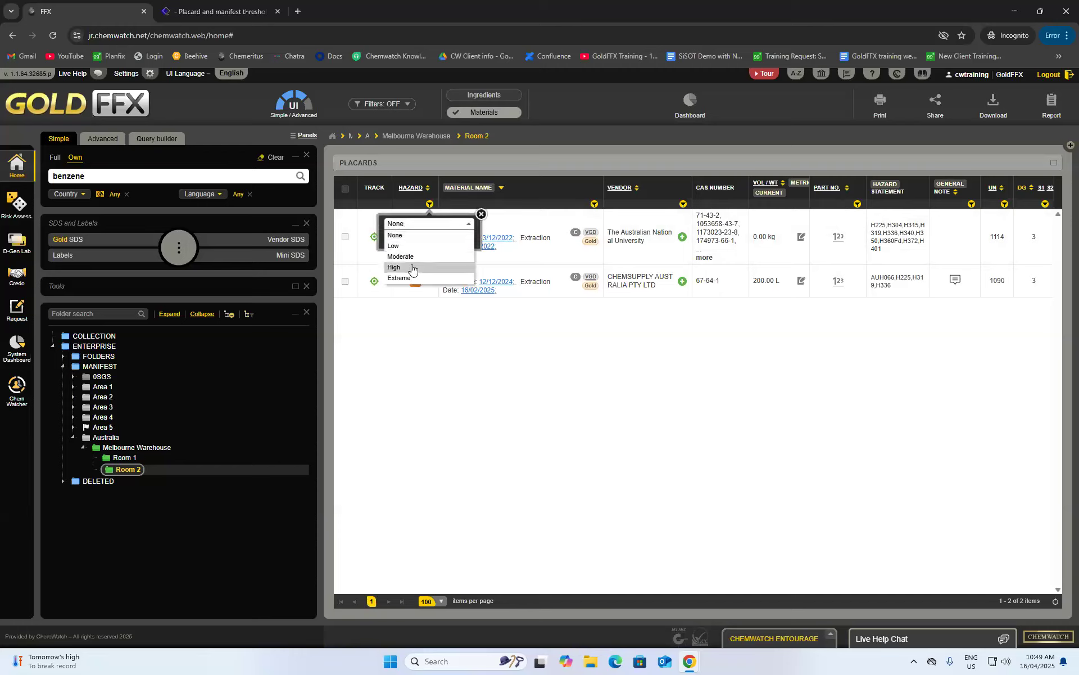
left_click(482, 215)
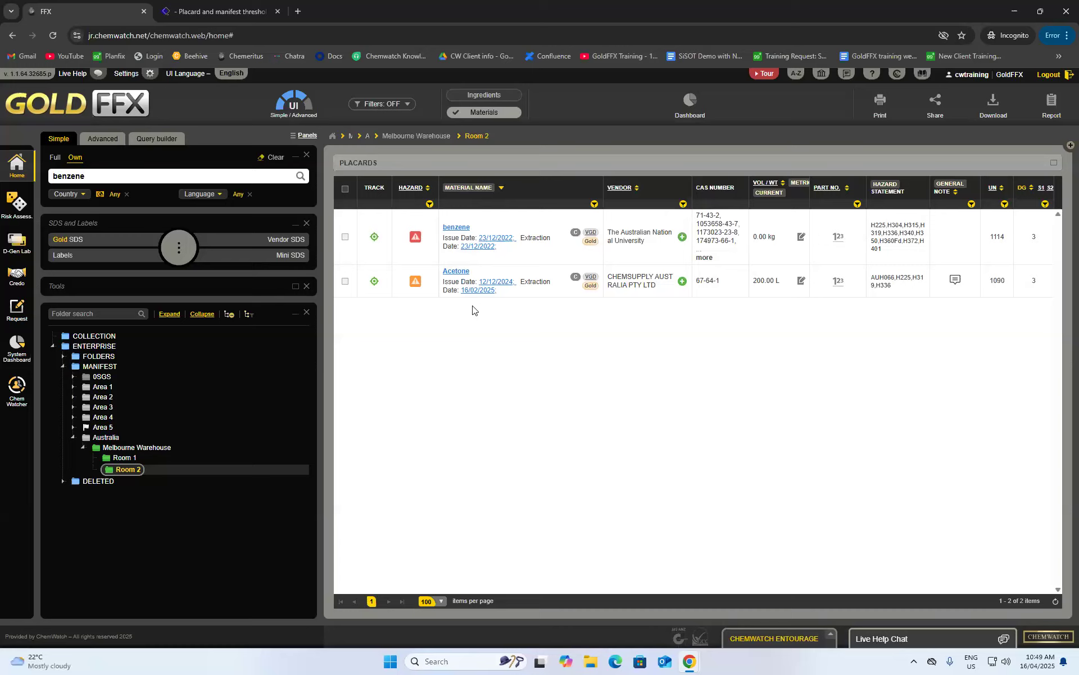
left_click(289, 95)
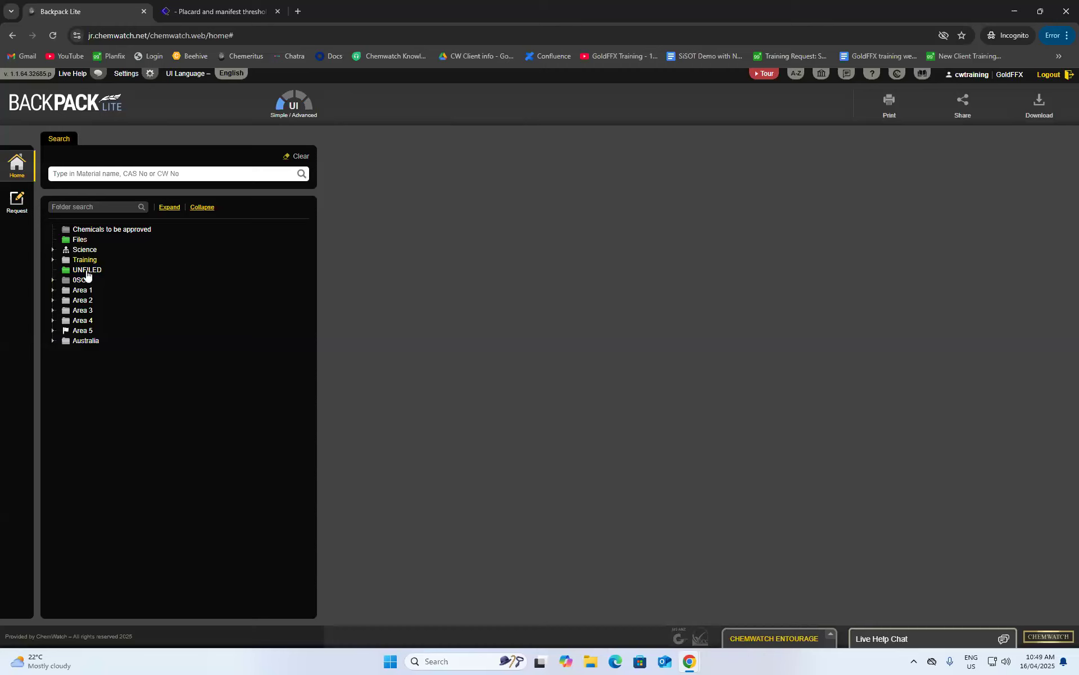
- Expand Australia and list the Melbourne Warehouse chemicals
left_click(77, 341)
left_click(89, 351)
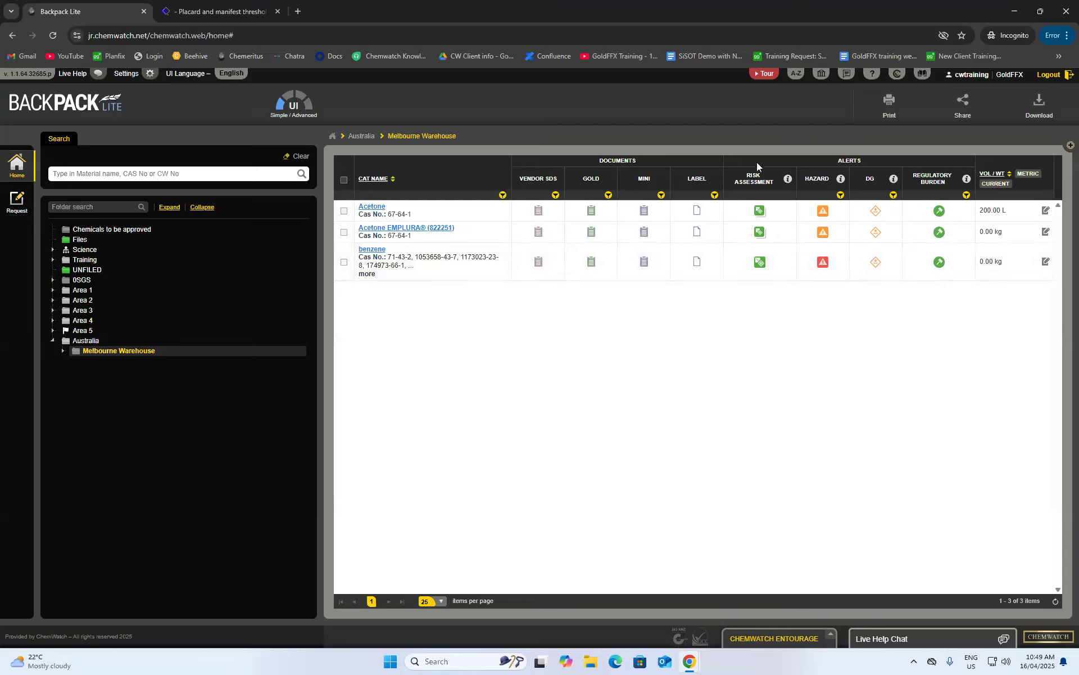
double_click(691, 179)
left_click_drag(664, 179, 607, 189)
left_click(641, 179)
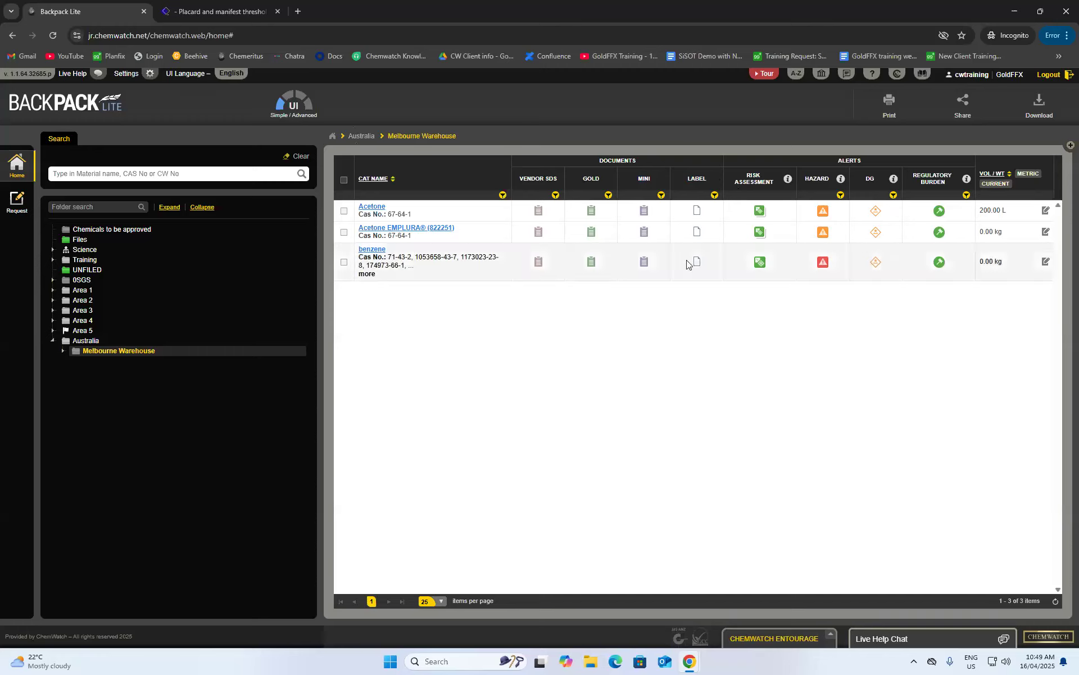
- View Acetone's vendor SDS, then return to the advanced GoldFFX interface
left_click(544, 213)
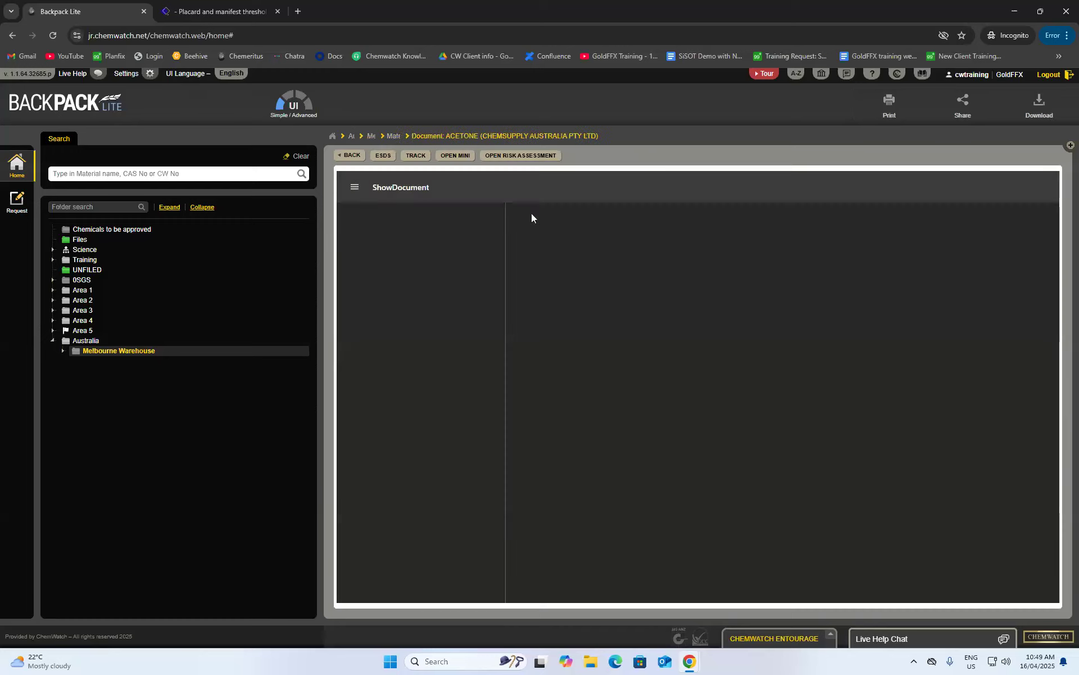
left_click(352, 156)
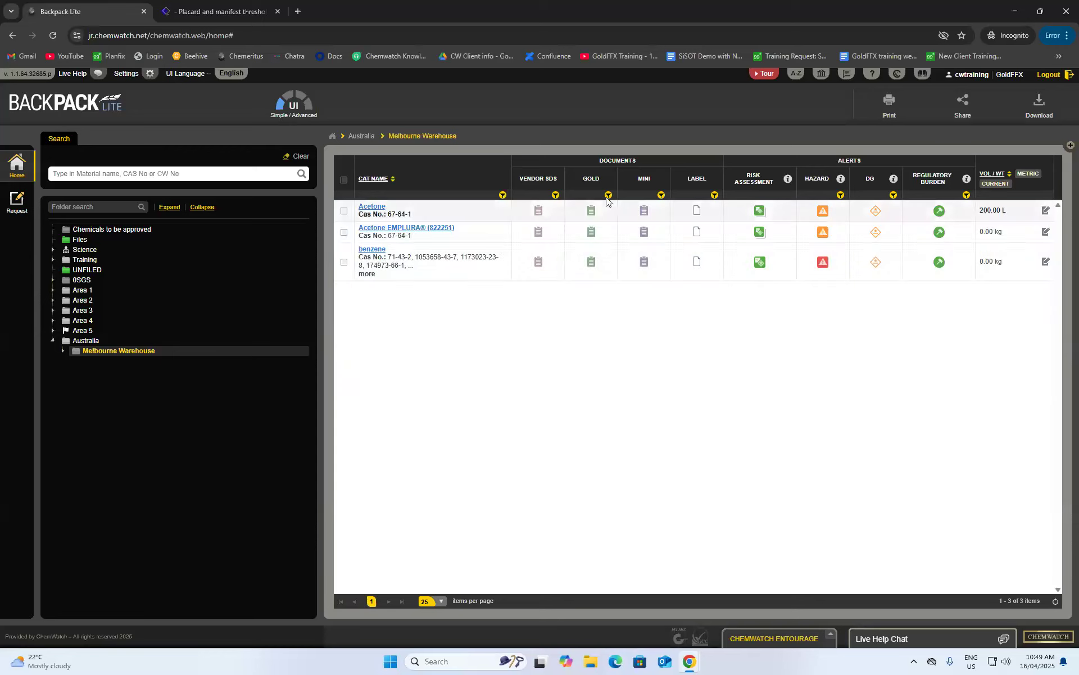
mouse_move(879, 192)
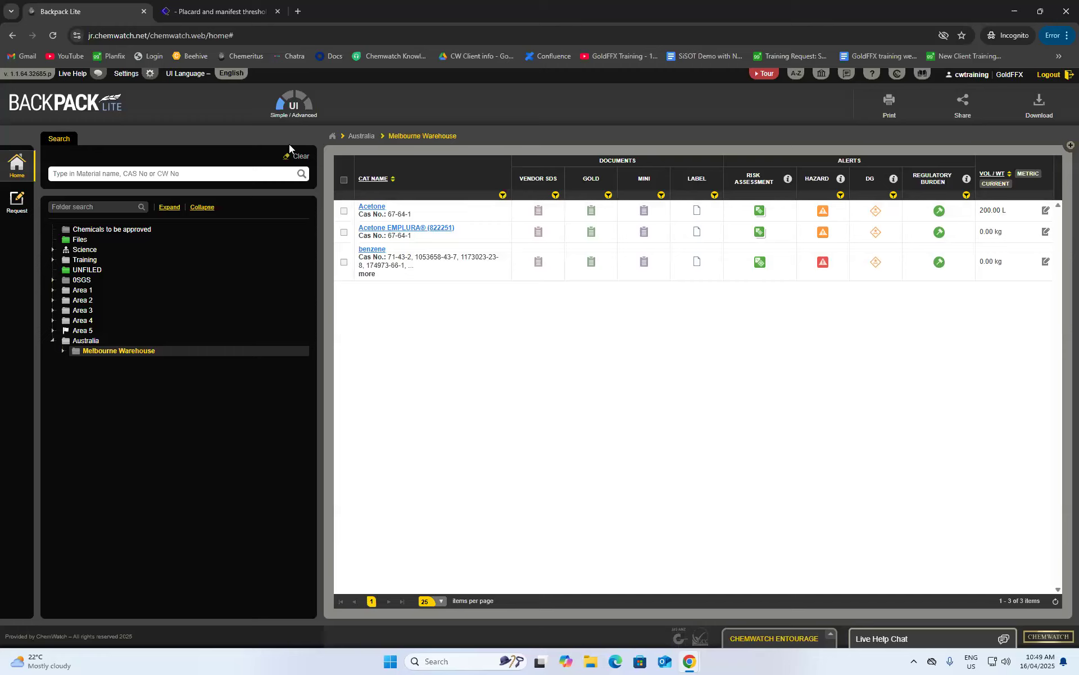
left_click(292, 104)
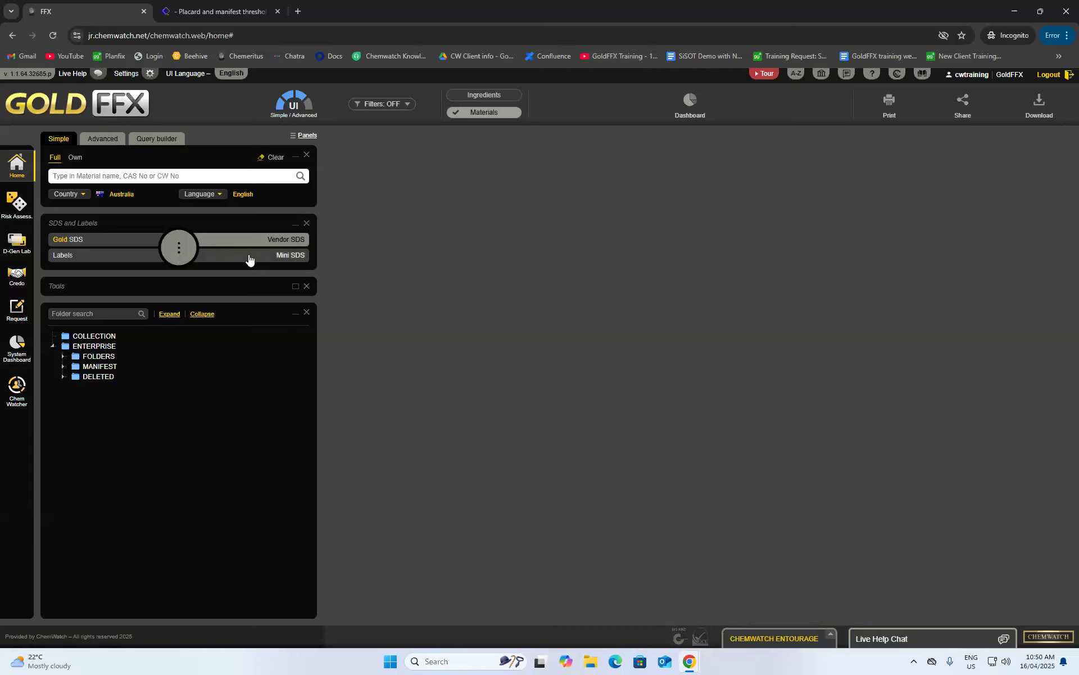
left_click(72, 437)
left_click(82, 449)
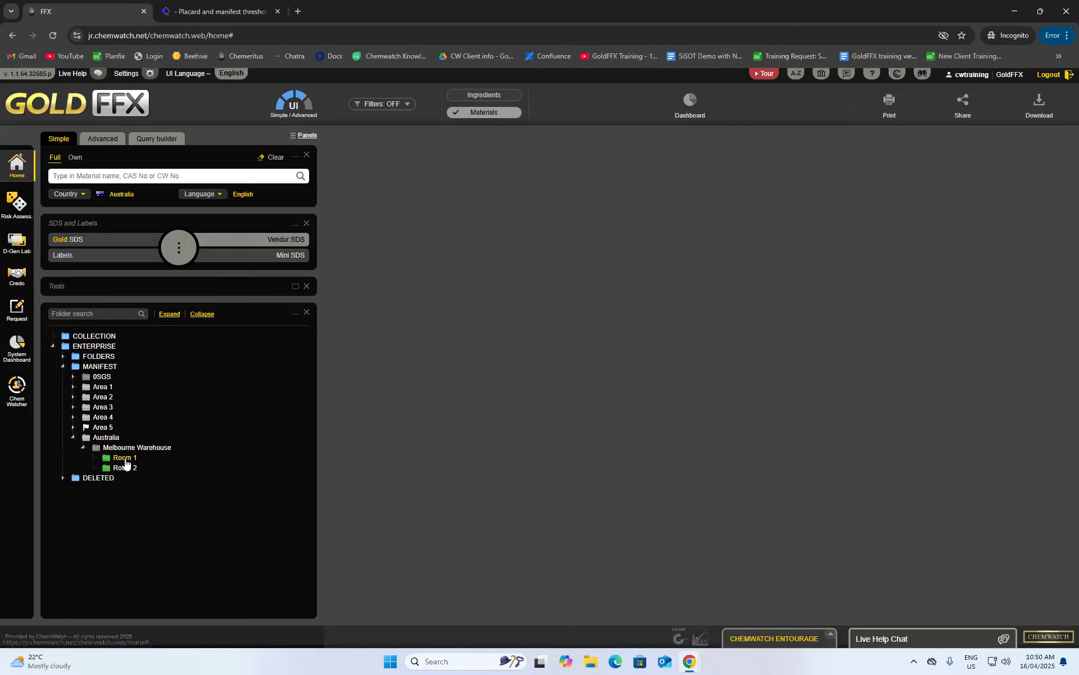
left_click(124, 457)
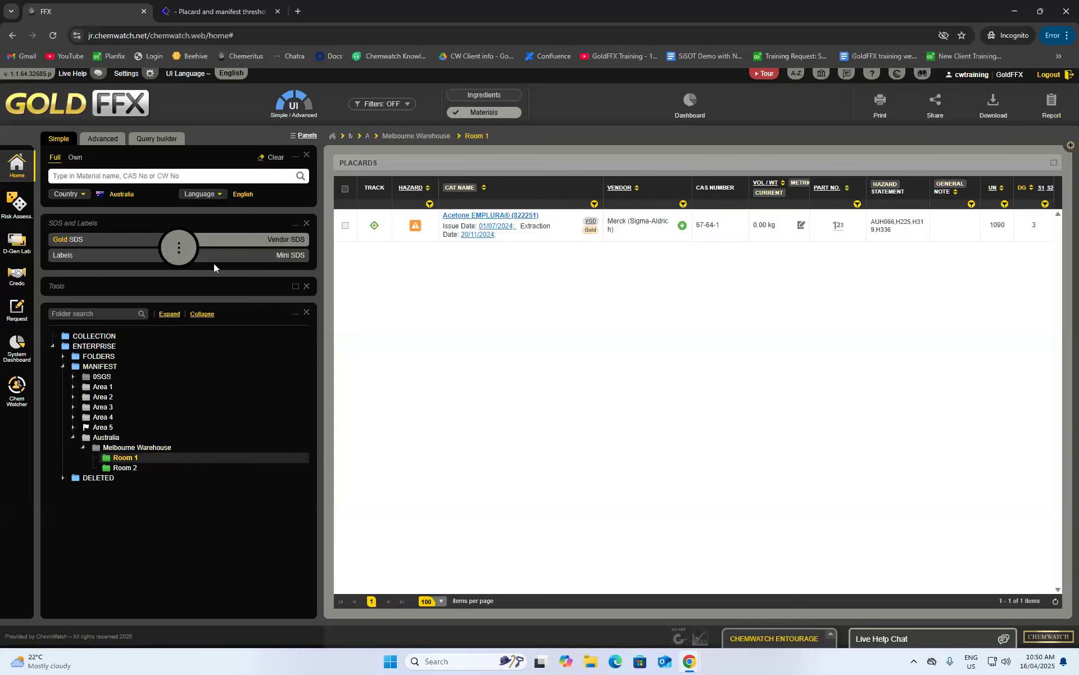
left_click(177, 247)
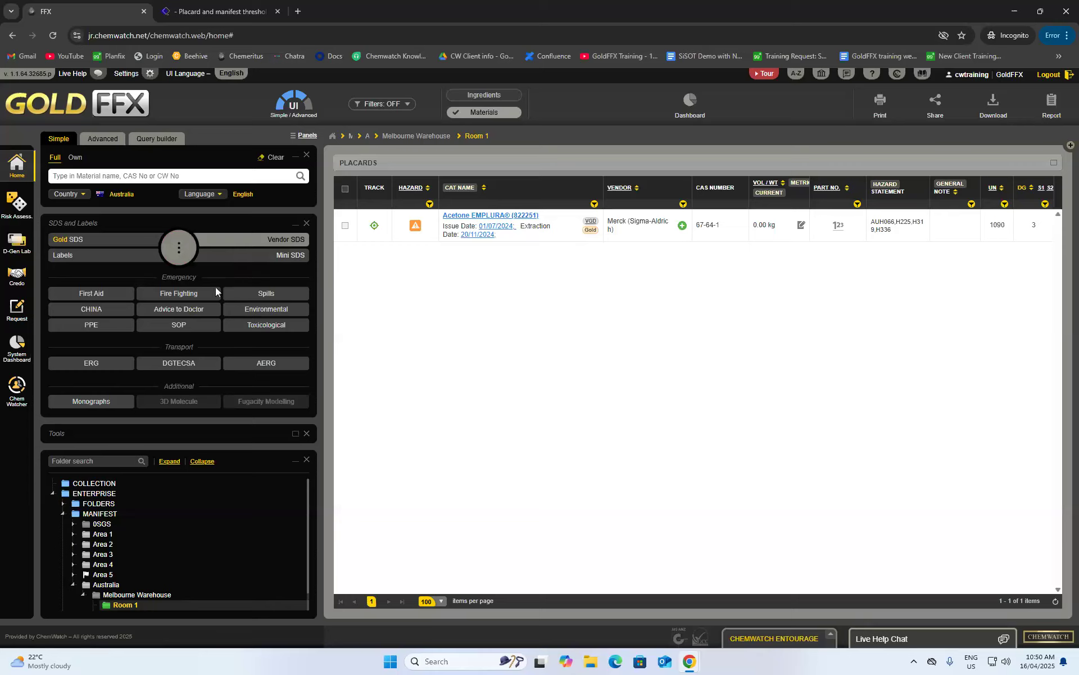
left_click(184, 310)
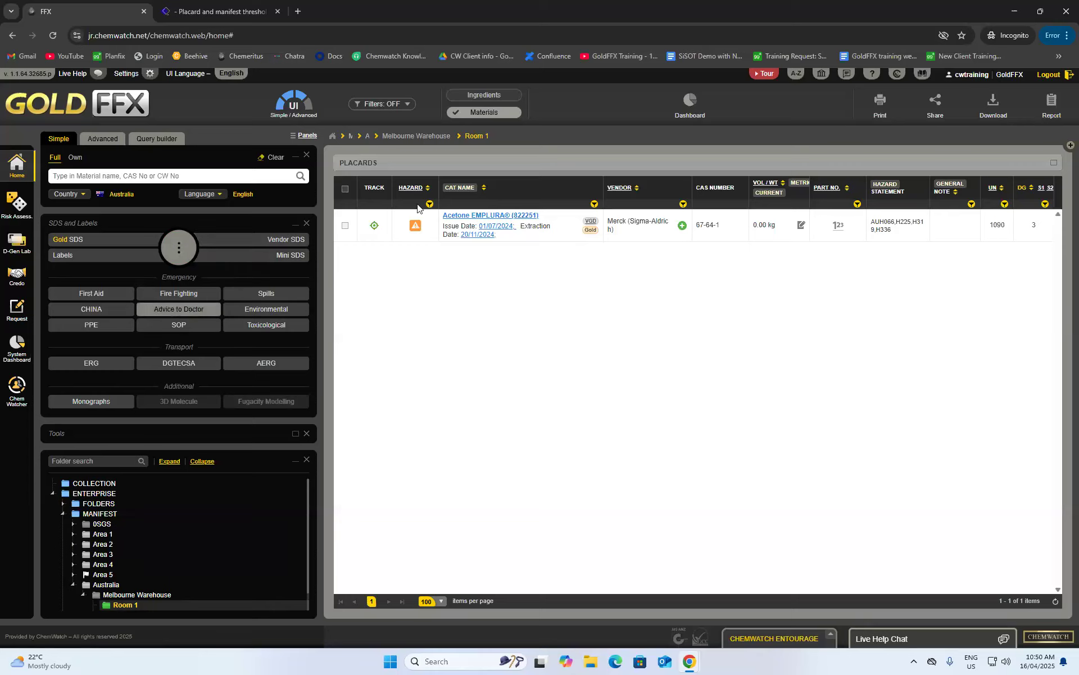
left_click(462, 217)
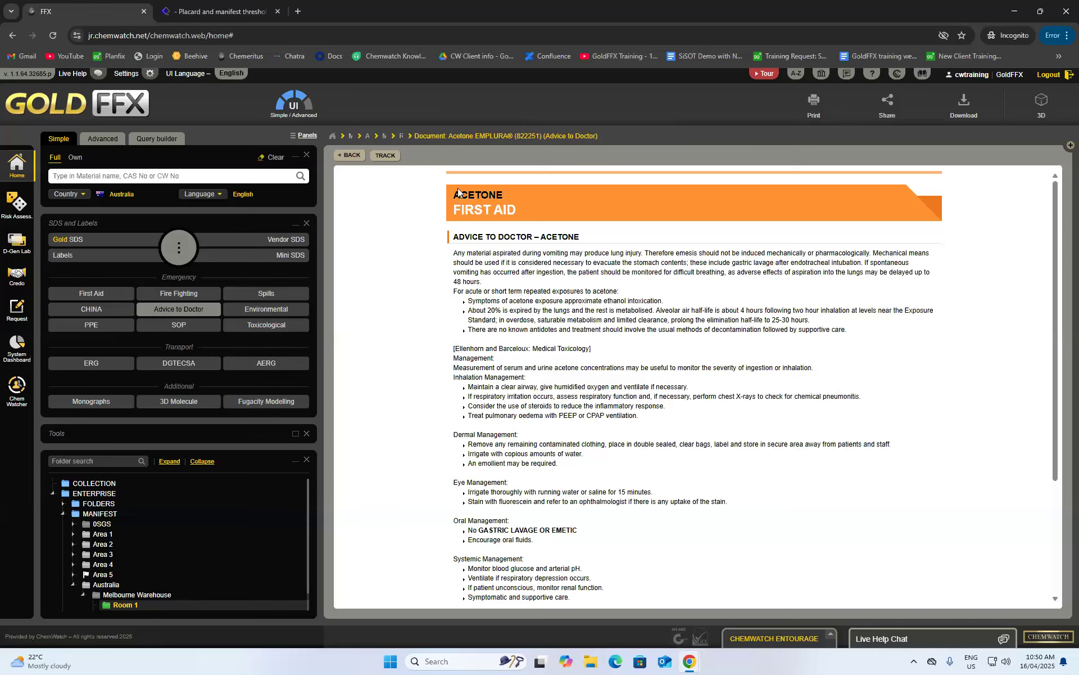
scroll(531, 221, "down", 3)
scroll(530, 221, "up", 3)
scroll(678, 300, "down", 1)
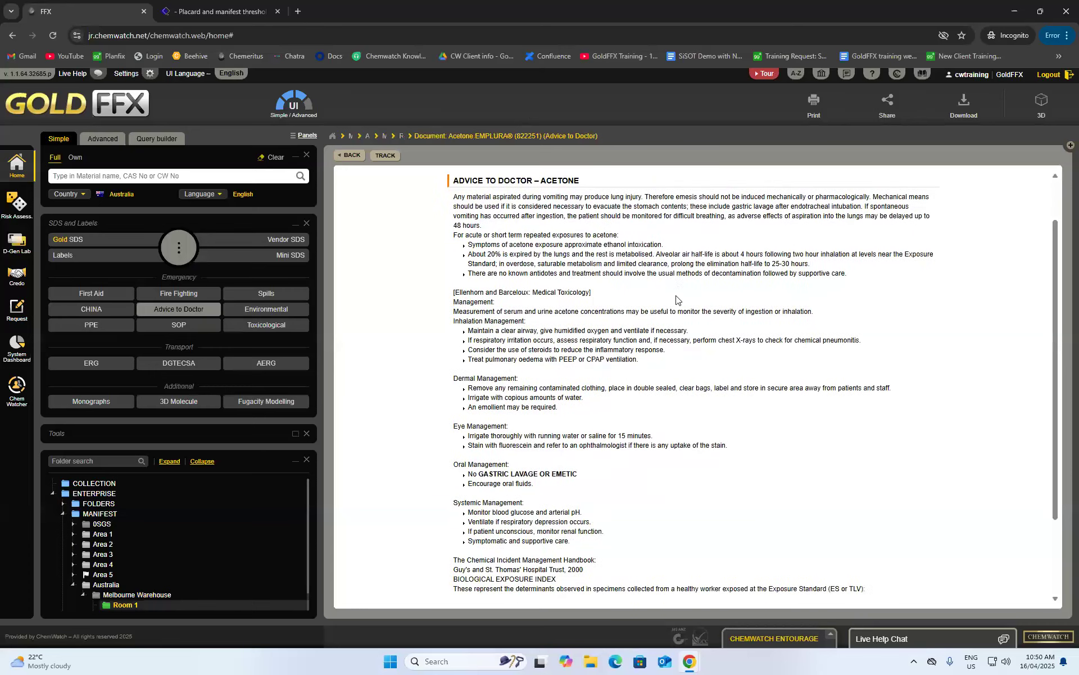
scroll(680, 303, "up", 1)
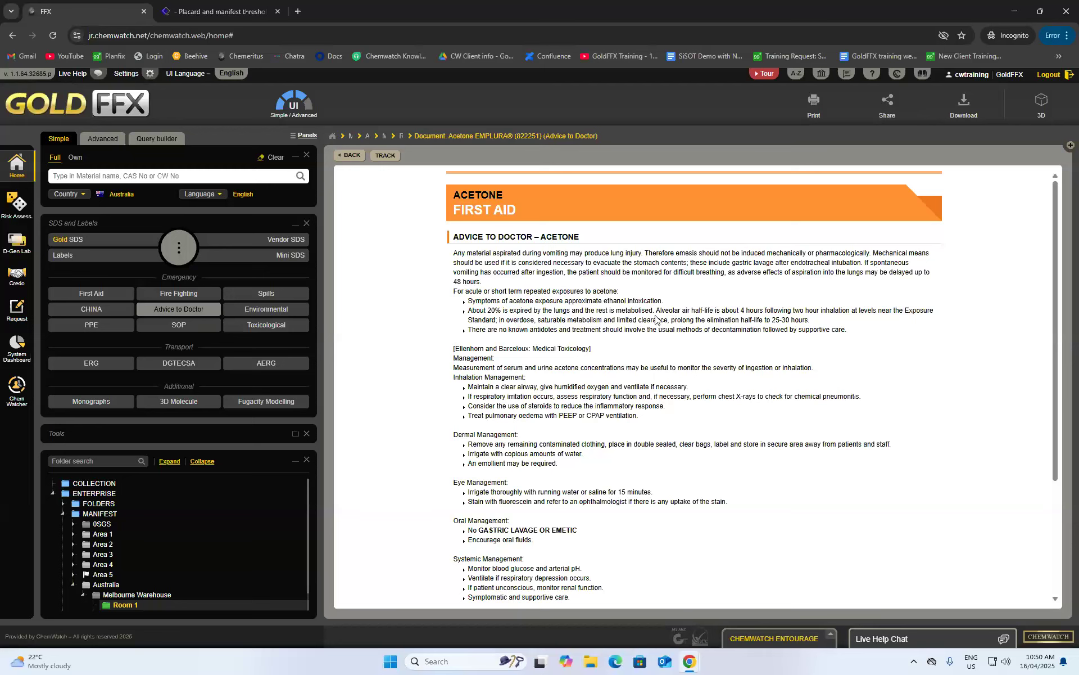
scroll(664, 287, "down", 1)
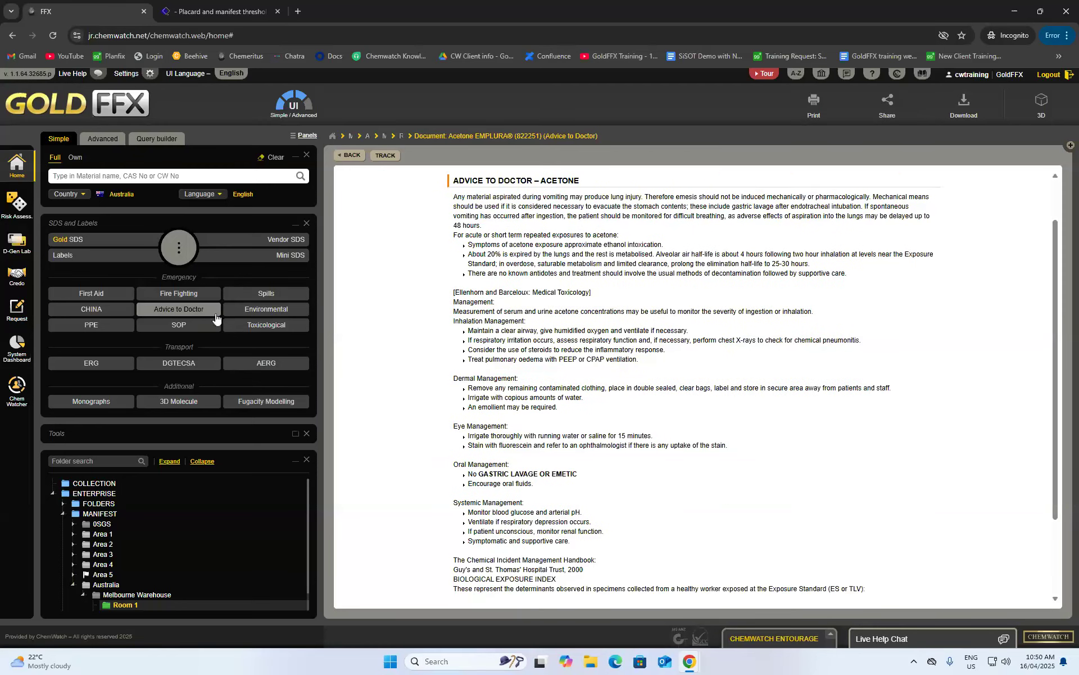
scroll(625, 341, "down", 1)
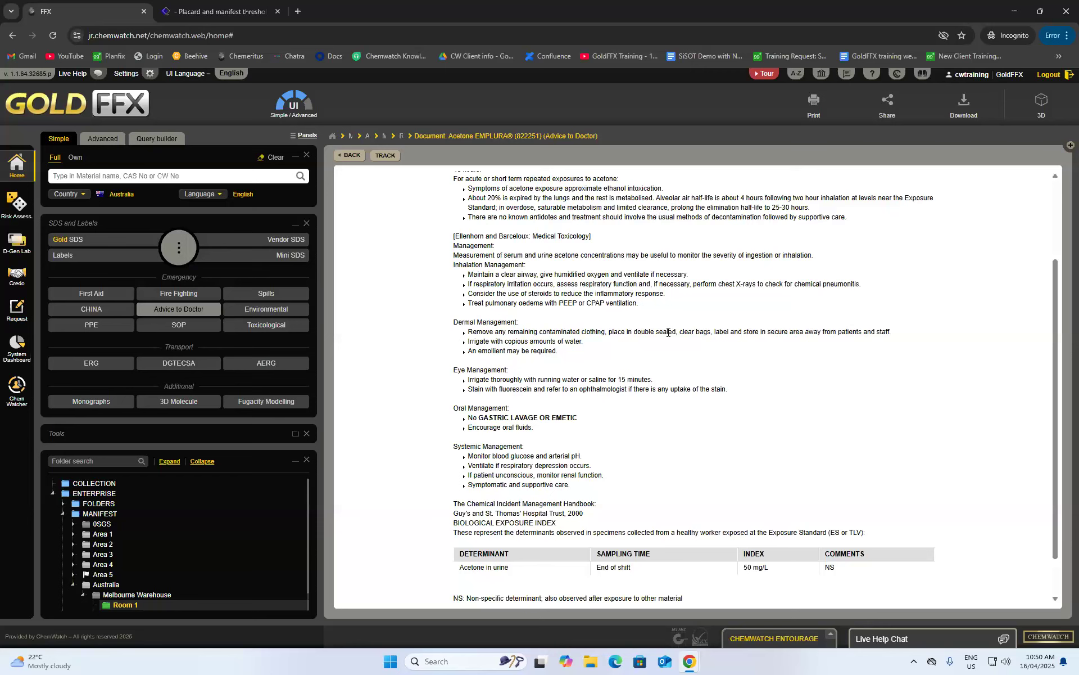
scroll(663, 343, "down", 1)
scroll(612, 386, "up", 2)
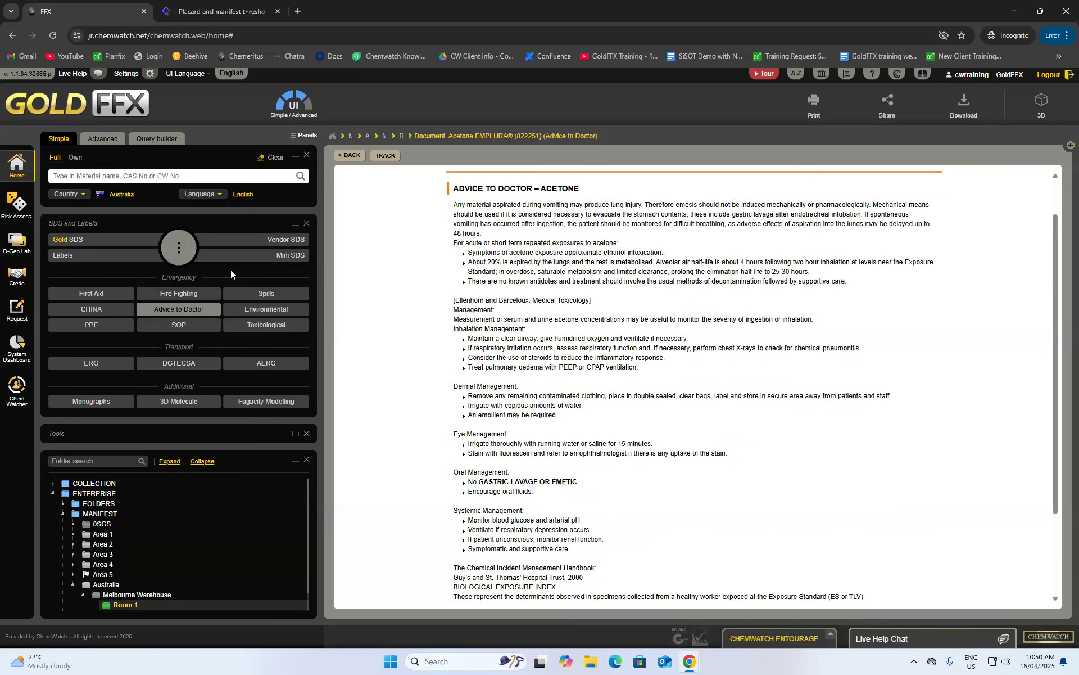
left_click(270, 296)
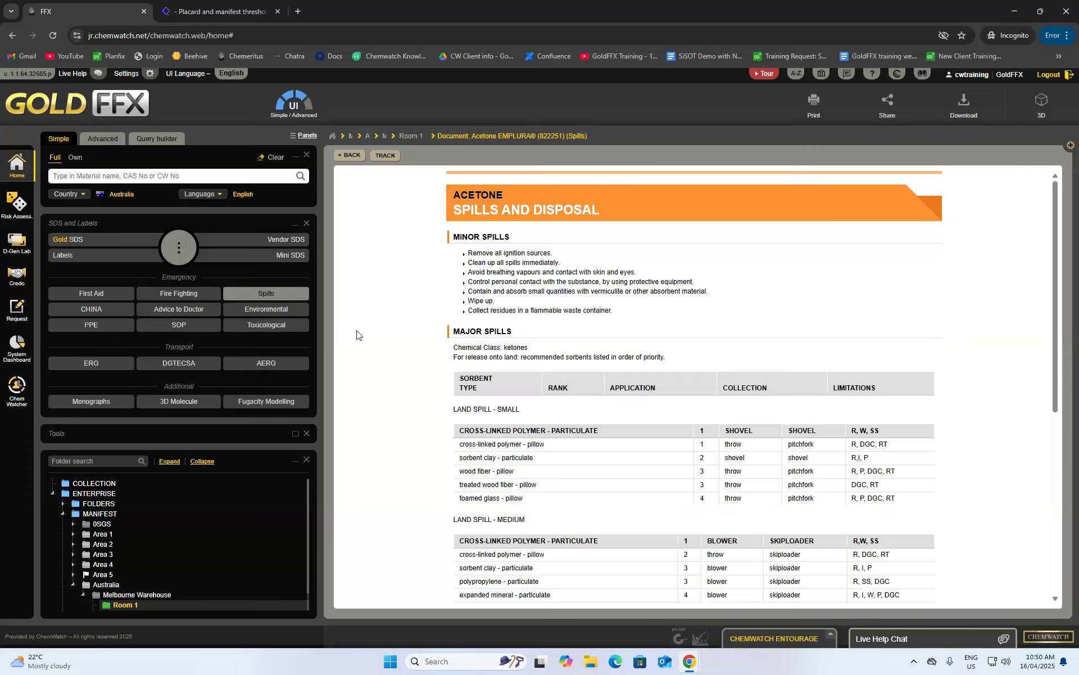
scroll(460, 274, "down", 1)
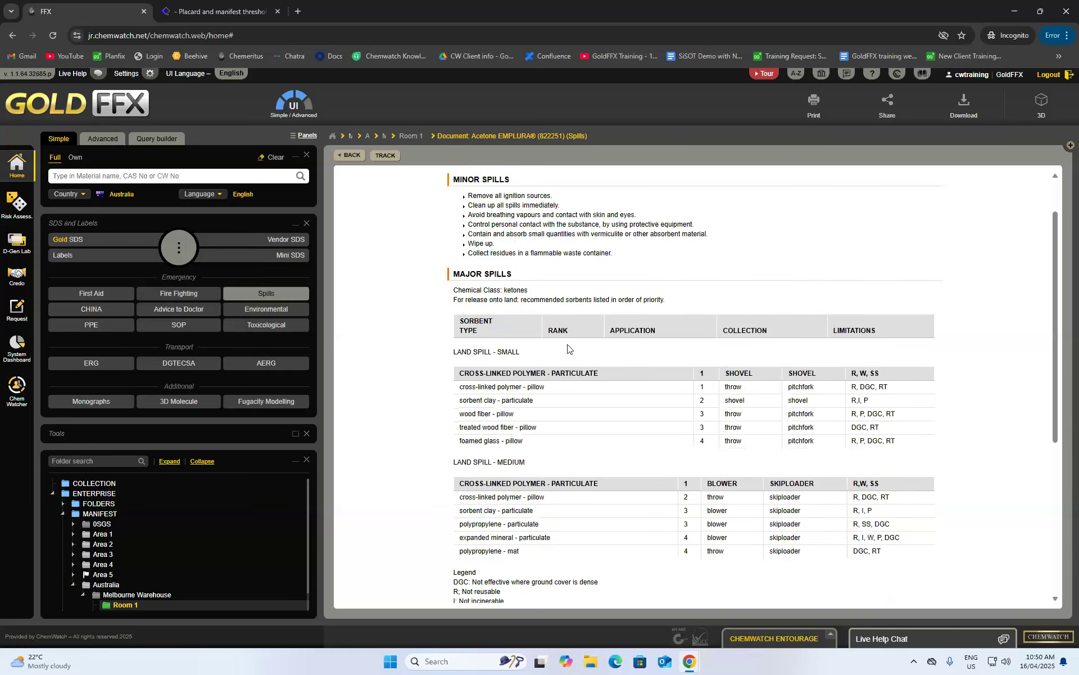
scroll(592, 362, "down", 5)
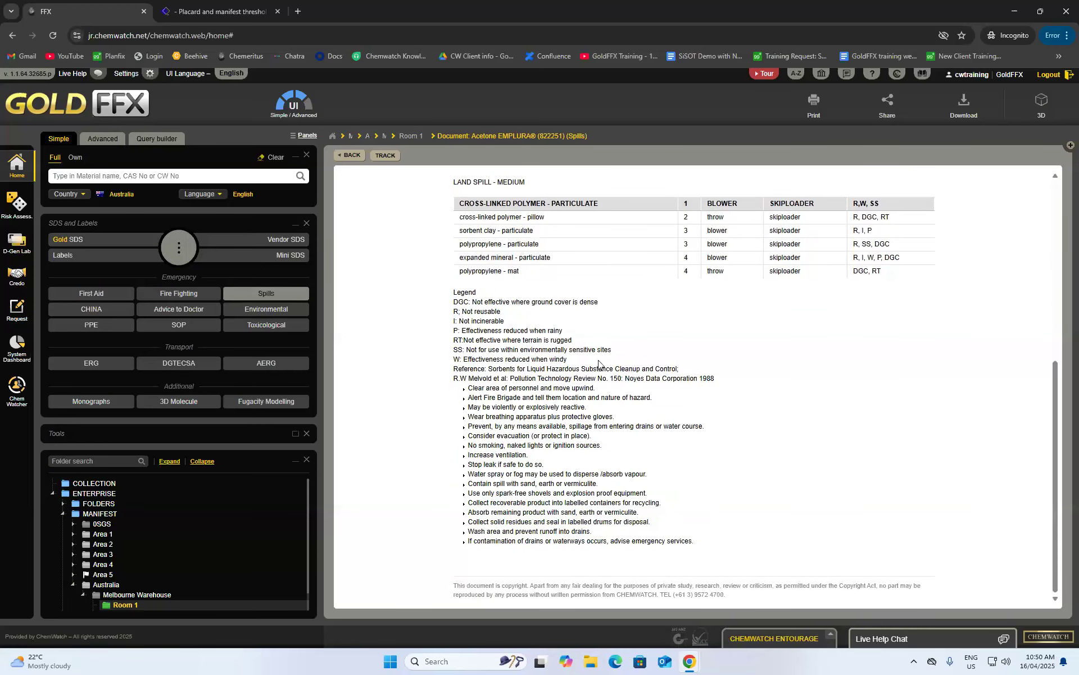
scroll(604, 364, "up", 3)
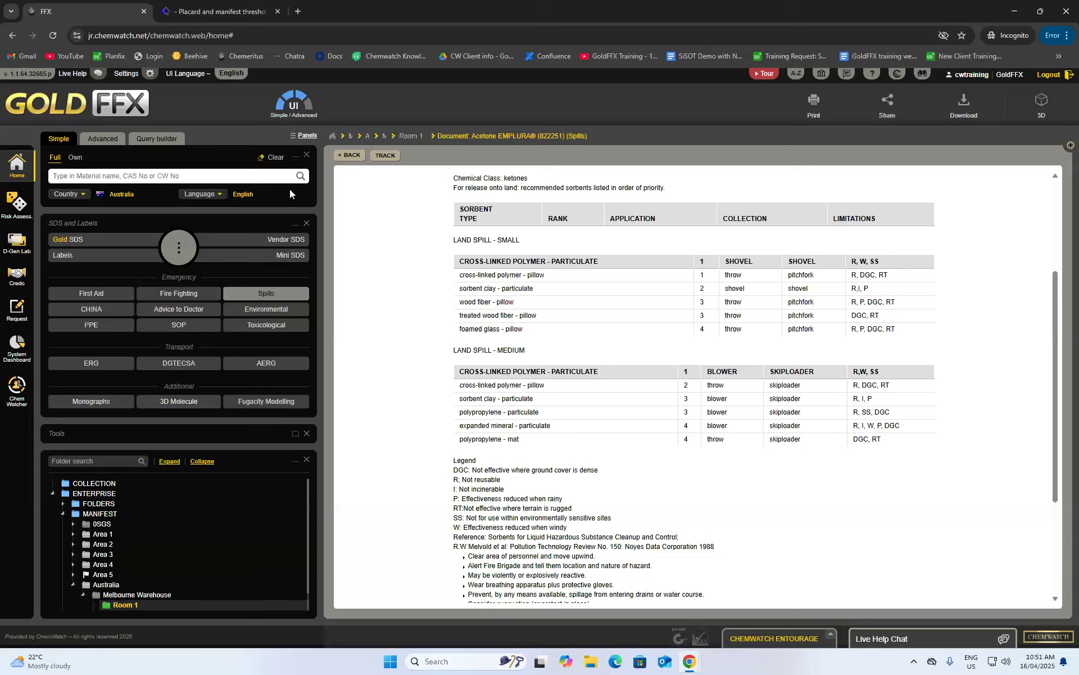
left_click(340, 161)
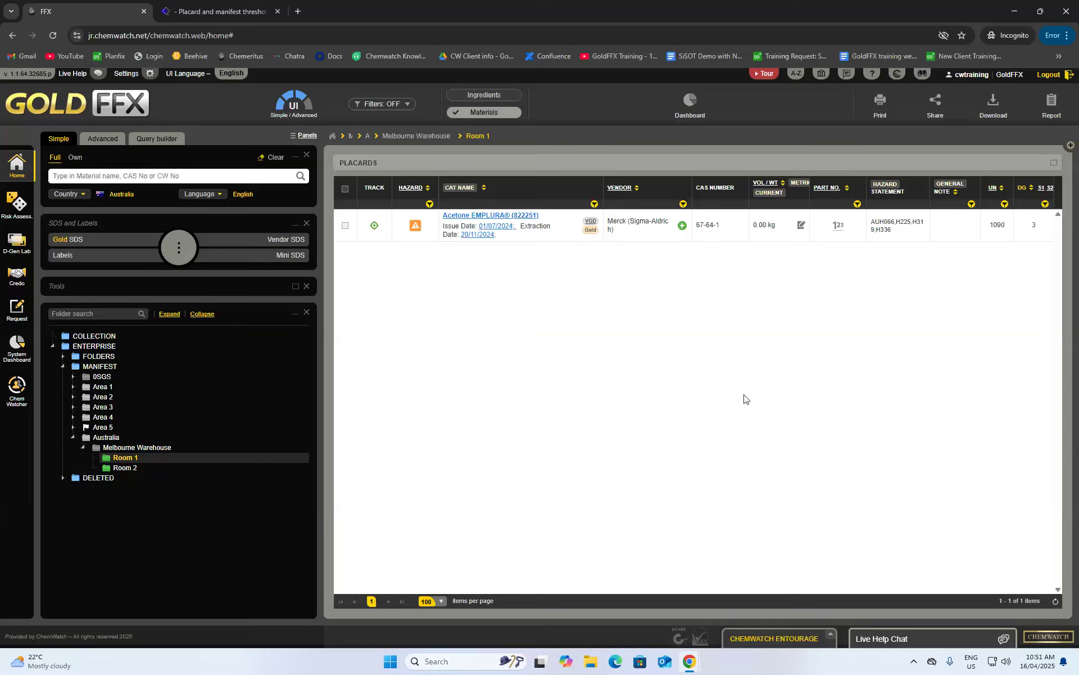
left_click(401, 104)
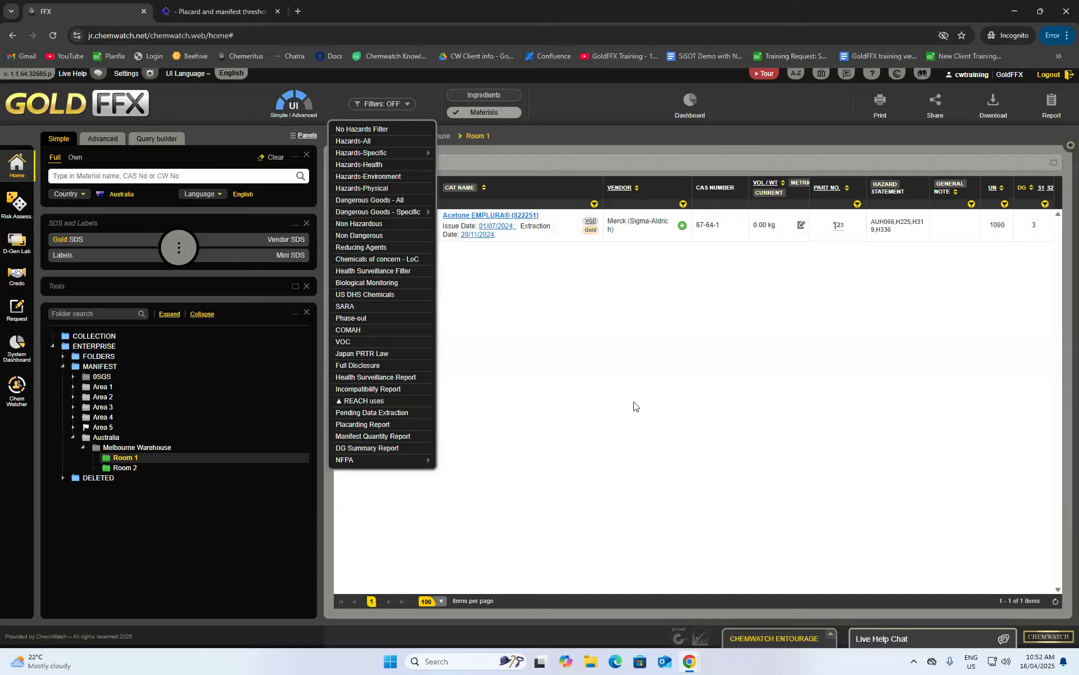
mouse_move(403, 211)
left_click(507, 379)
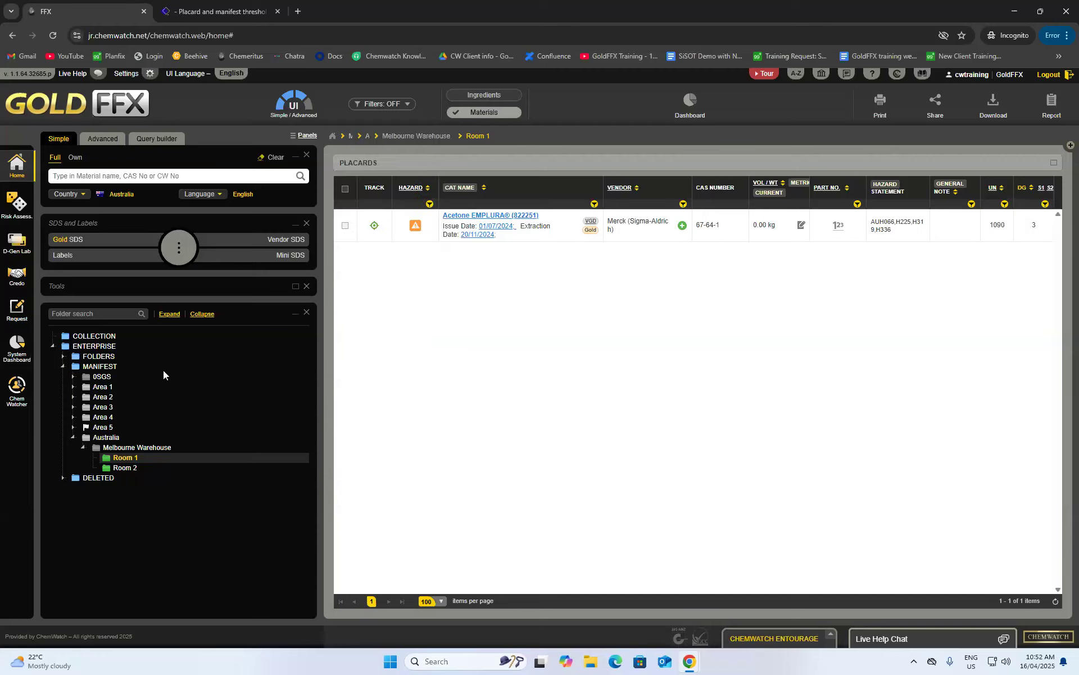
- Show all MANIFEST folder materials and filter them to corrosives, then to carcinogens
left_click(100, 366)
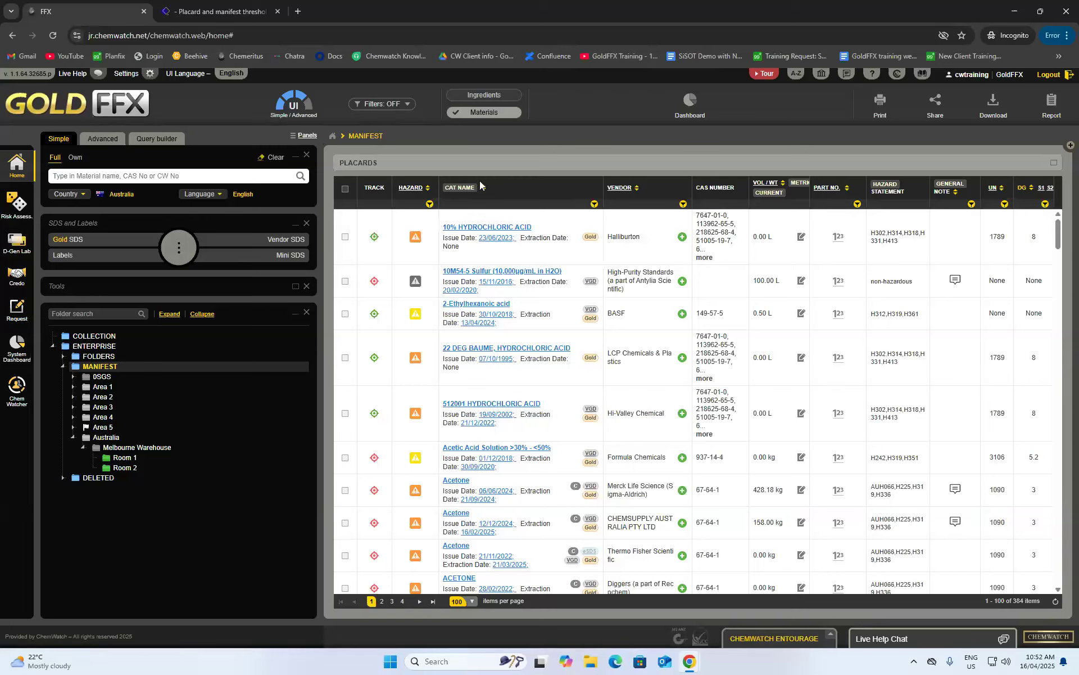
left_click(390, 113)
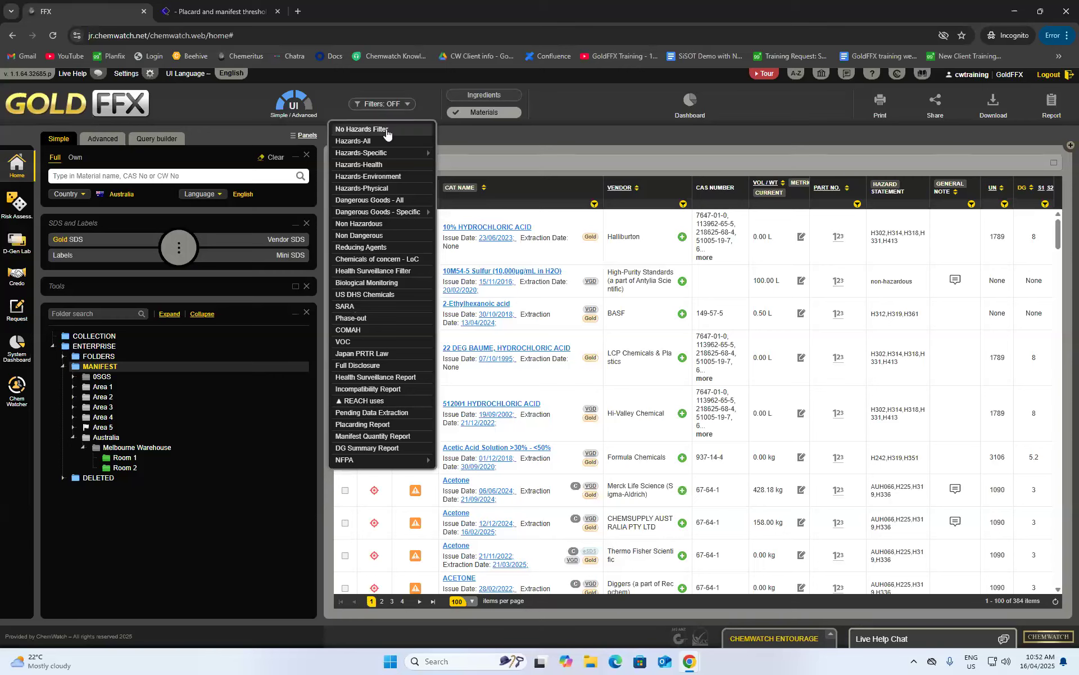
mouse_move(350, 156)
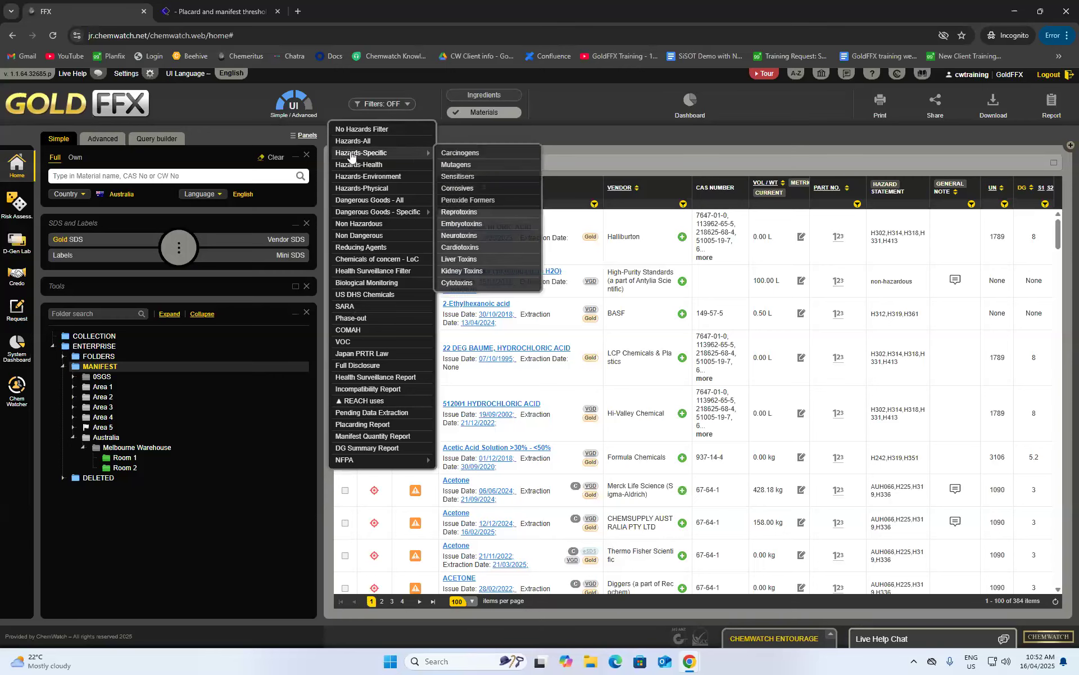
left_click(487, 188)
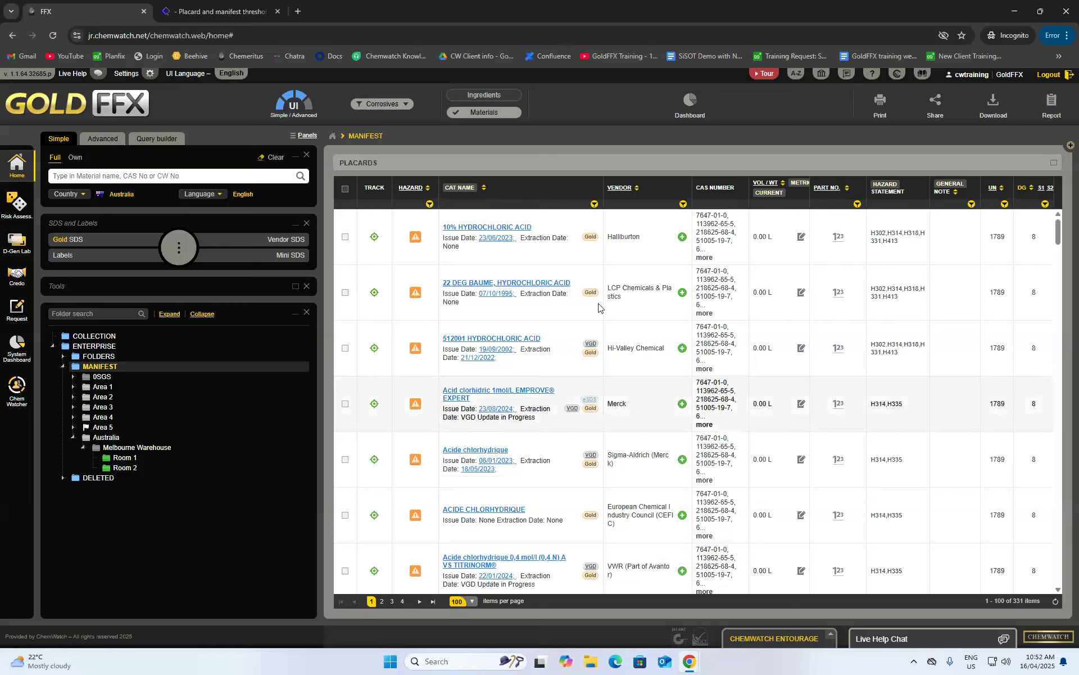
left_click(385, 108)
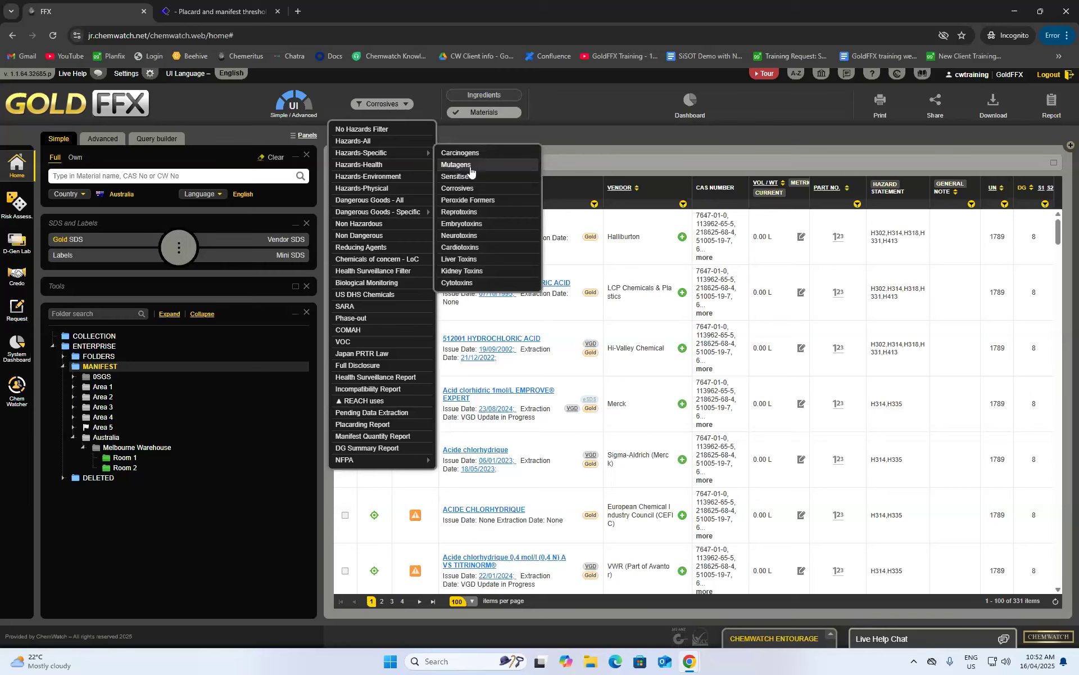
mouse_move(422, 159)
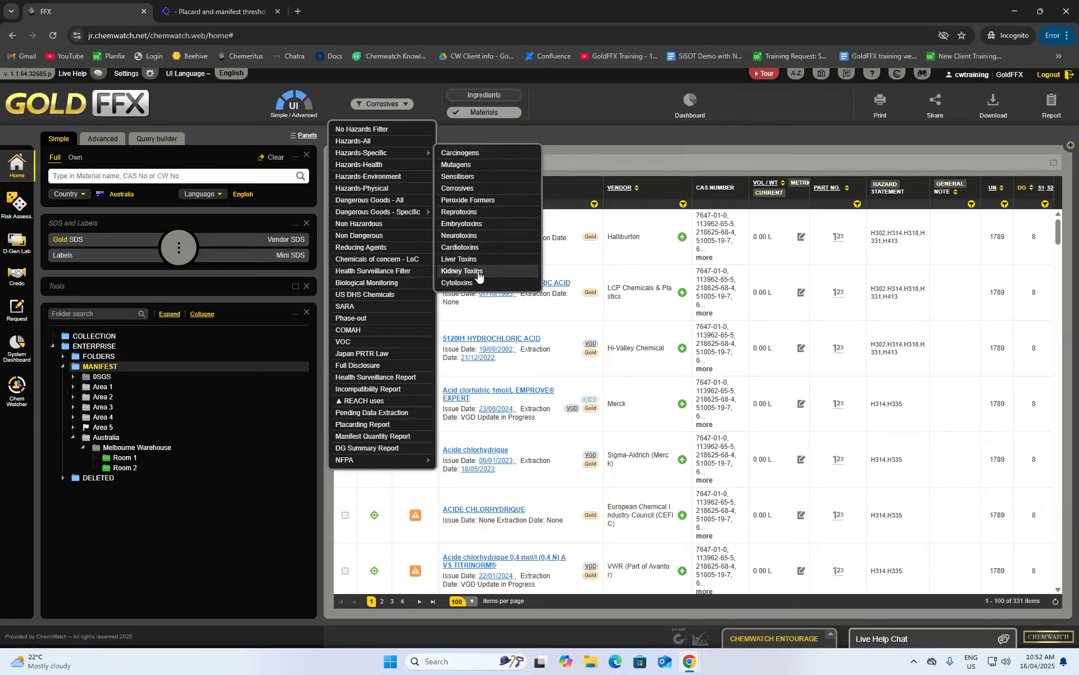
left_click(488, 160)
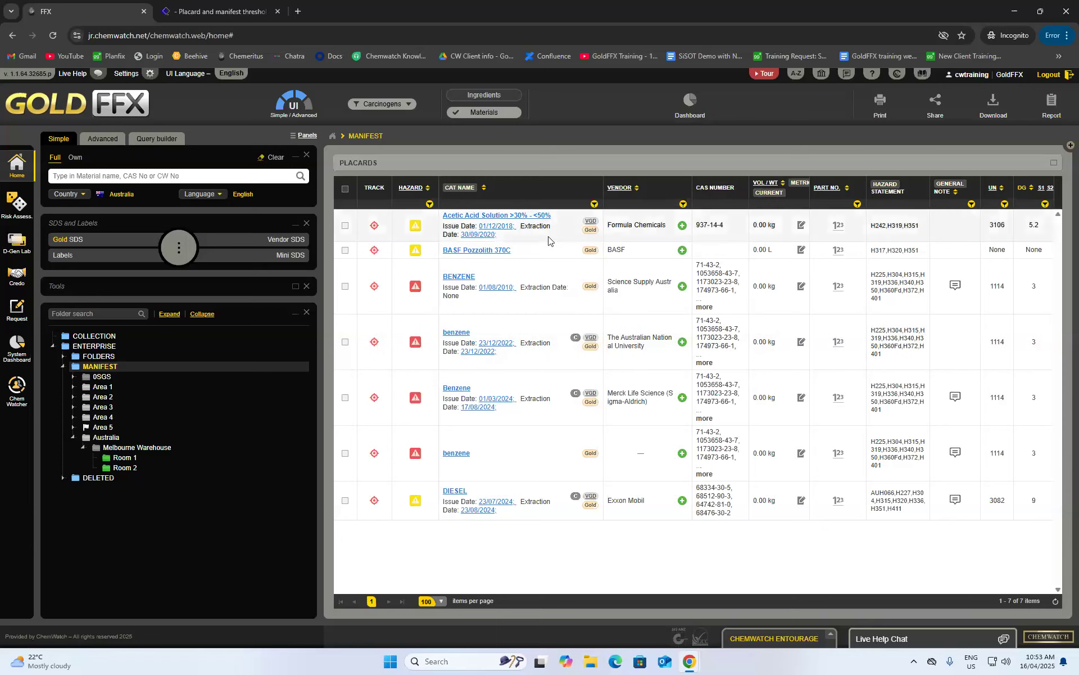
- Filter the manifest to Oxidisers, leaving only Acetic Acid Solution >30% - <50% (UN 3106)
left_click(404, 105)
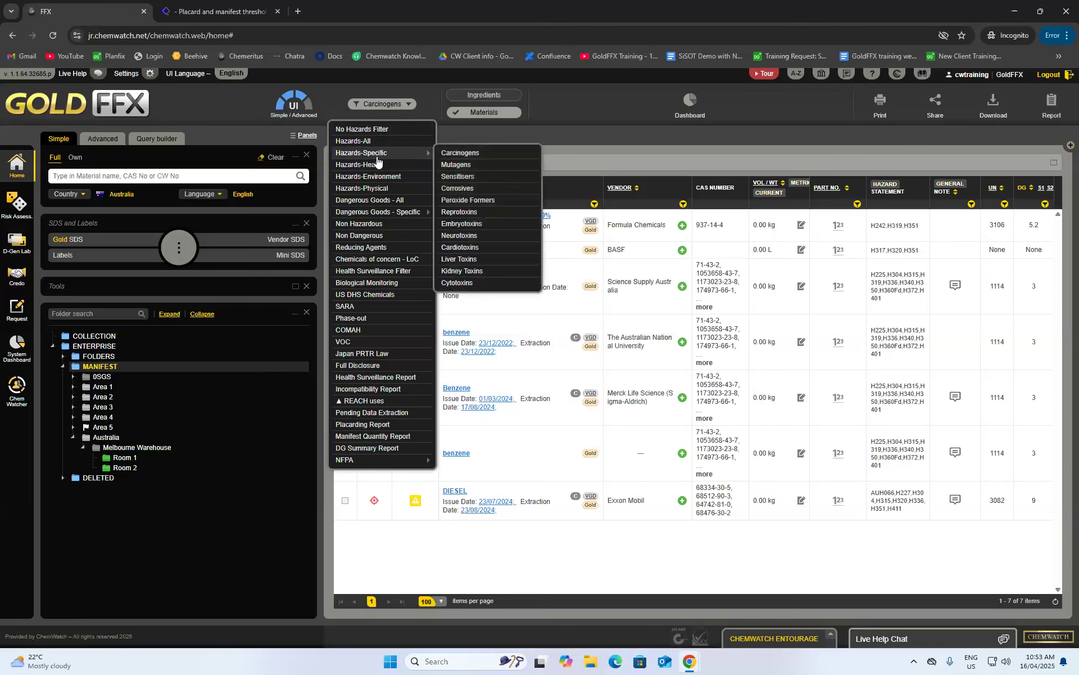
mouse_move(347, 216)
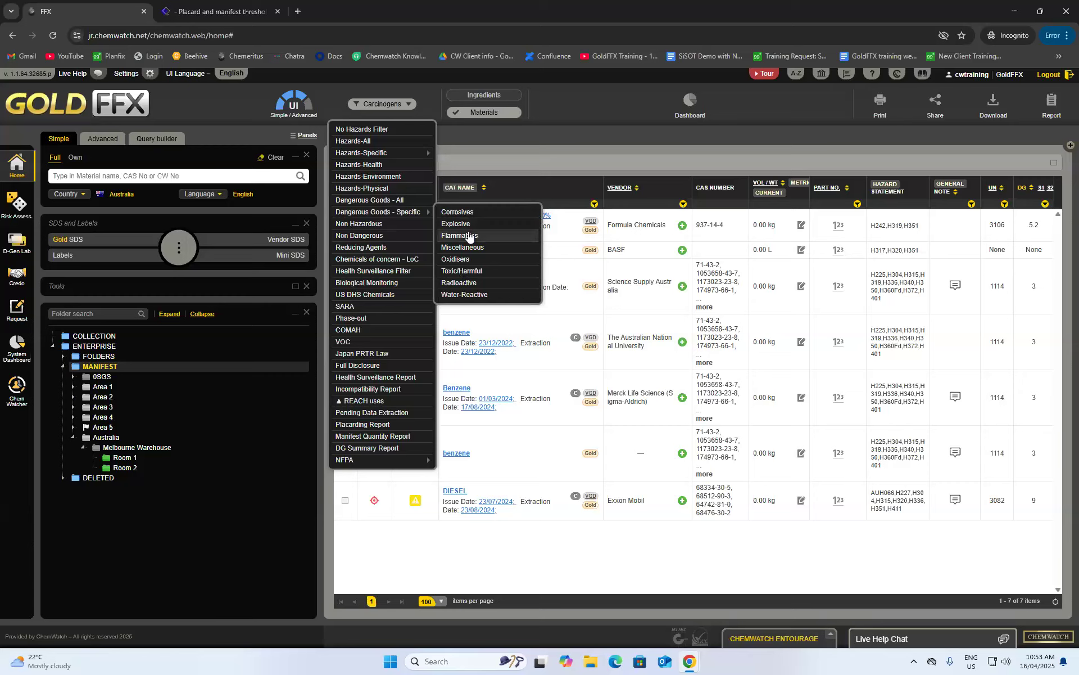
left_click(479, 258)
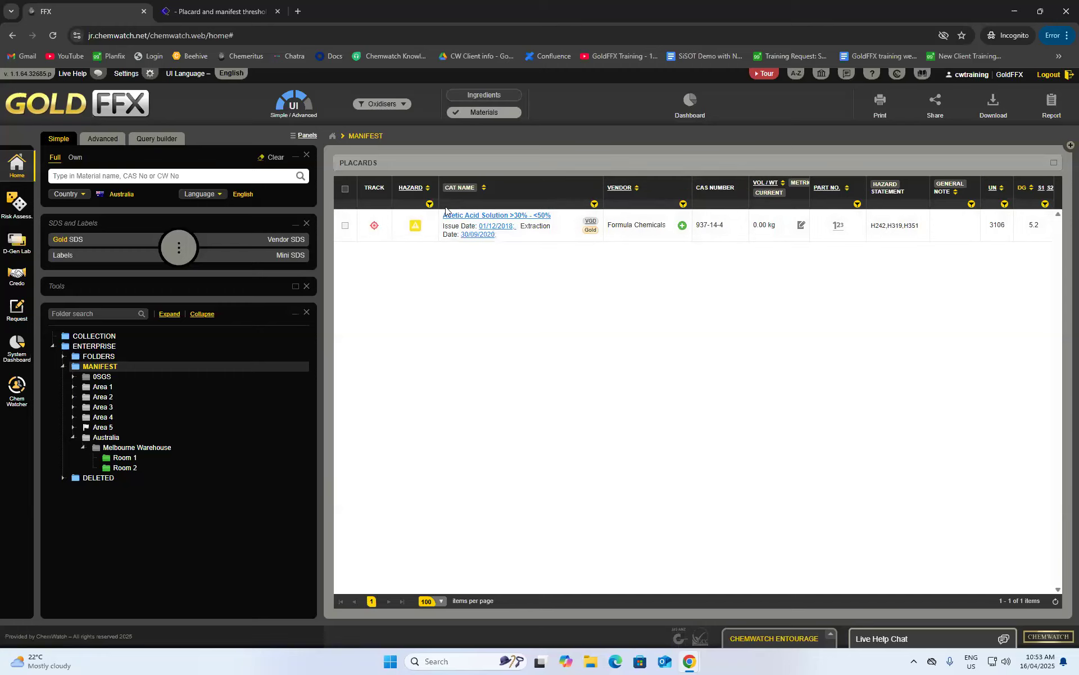
left_click(386, 106)
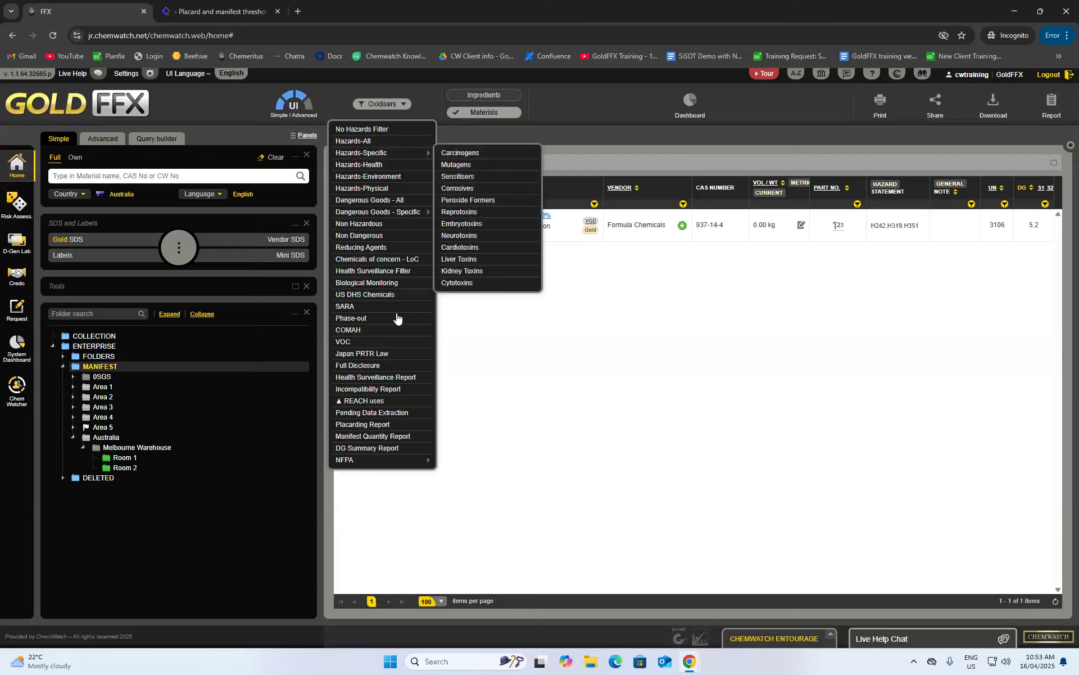
left_click(403, 389)
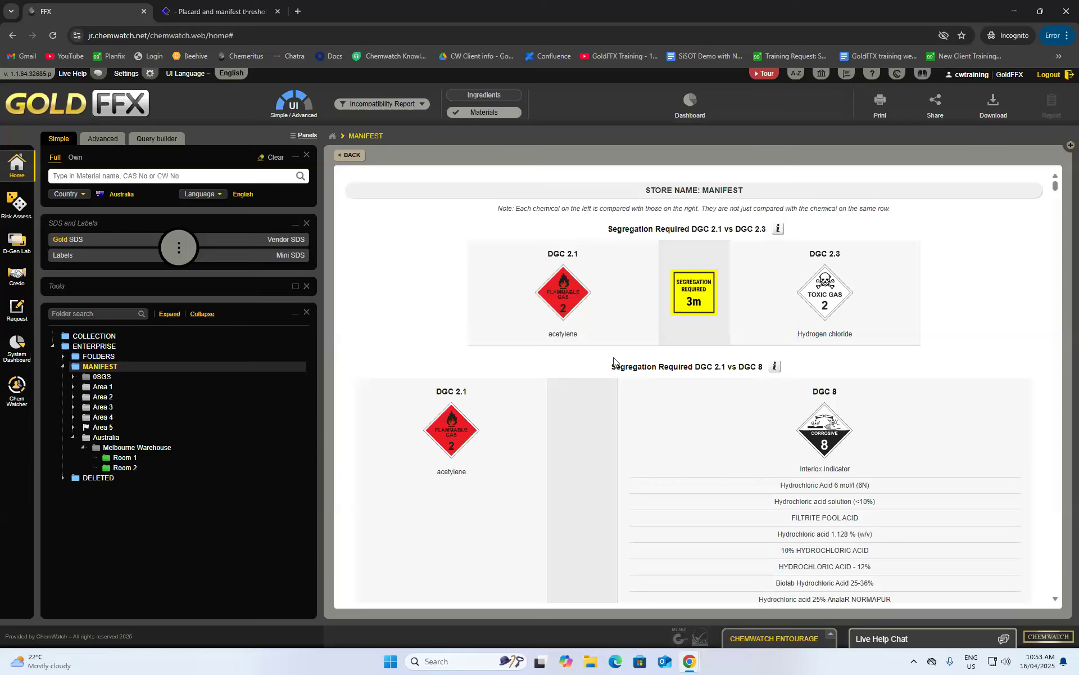
scroll(686, 355, "down", 2)
scroll(688, 356, "up", 2)
scroll(748, 298, "down", 5)
scroll(736, 315, "up", 5)
mouse_move(779, 231)
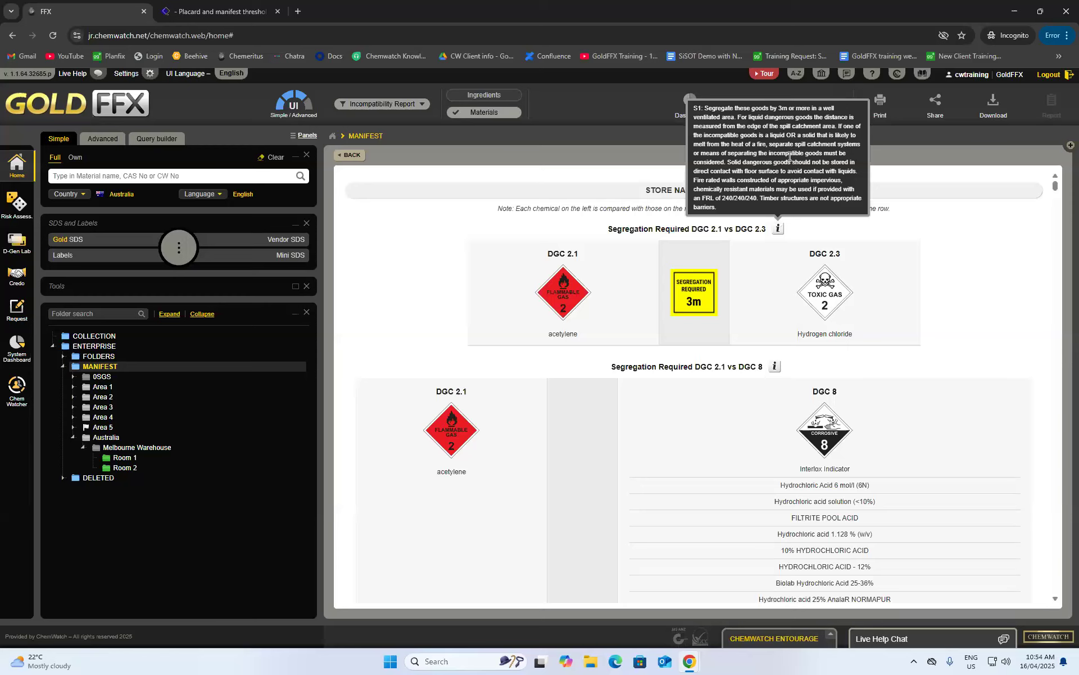
scroll(952, 234, "down", 10)
scroll(881, 426, "down", 15)
scroll(874, 409, "down", 15)
scroll(867, 408, "down", 15)
scroll(837, 415, "down", 15)
scroll(689, 441, "up", 20)
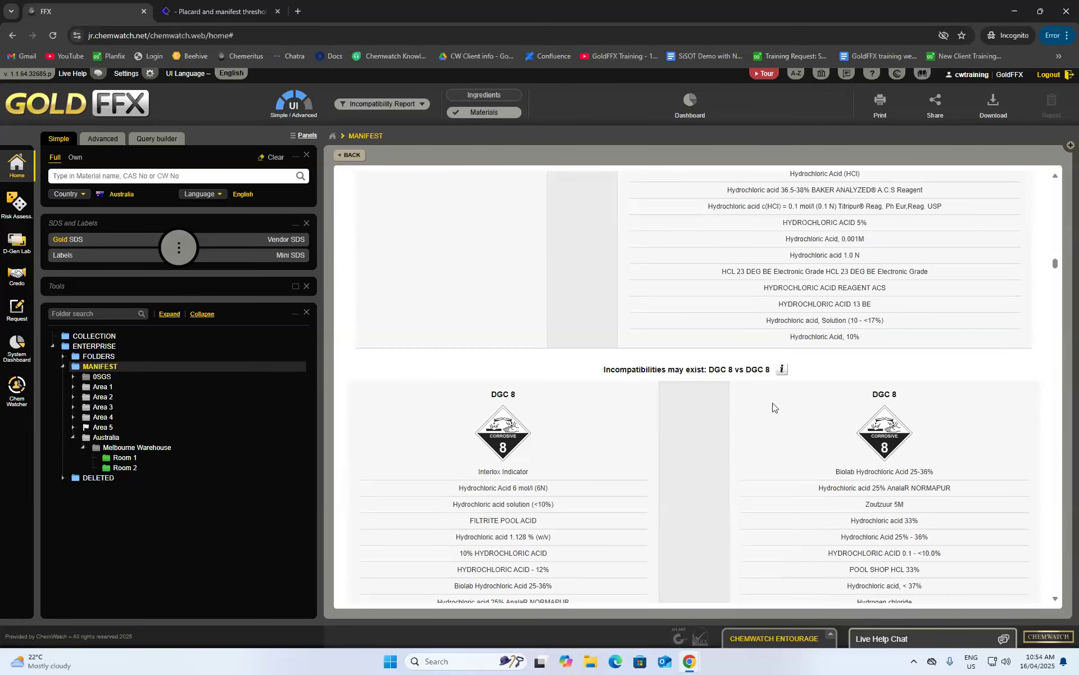
scroll(748, 427, "down", 15)
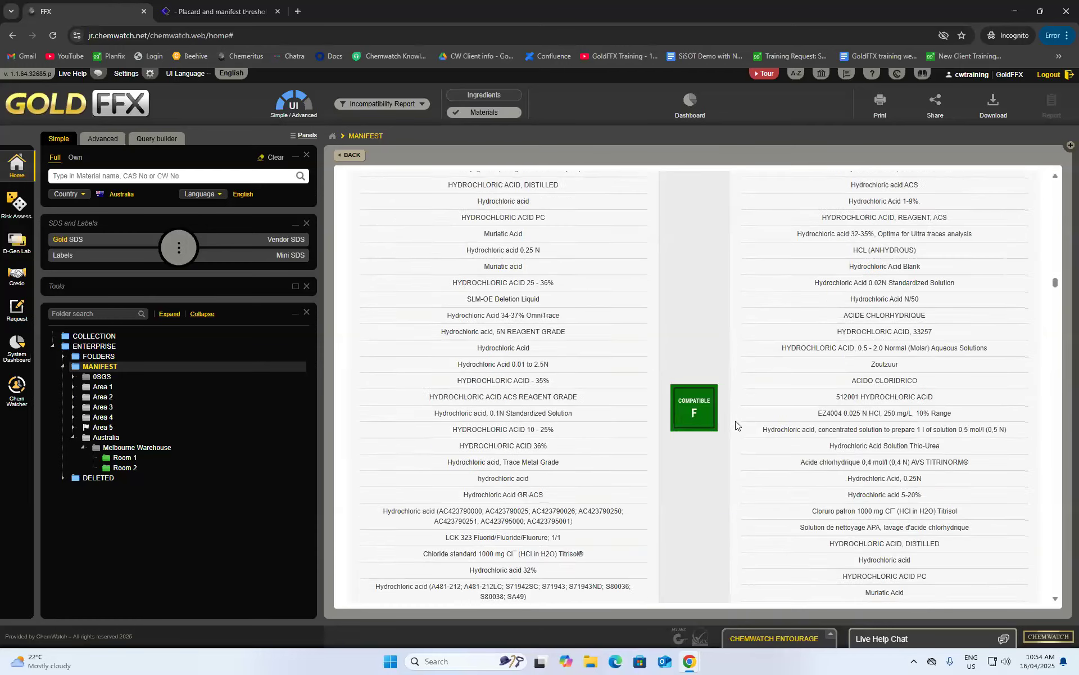
scroll(714, 396, "down", 15)
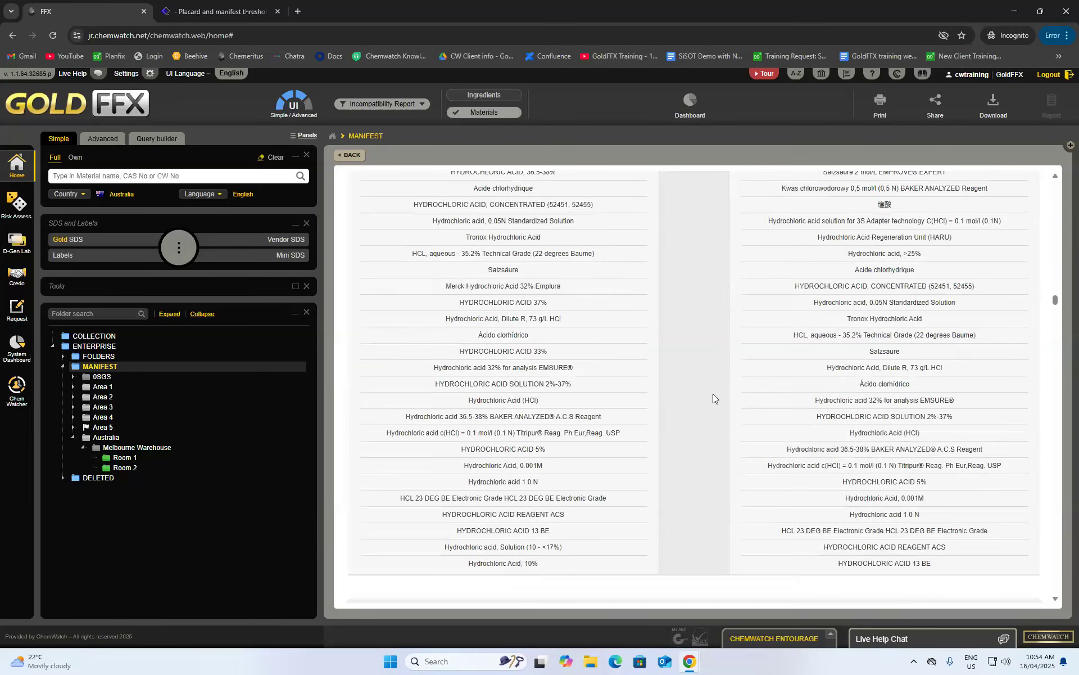
scroll(713, 394, "up", 4)
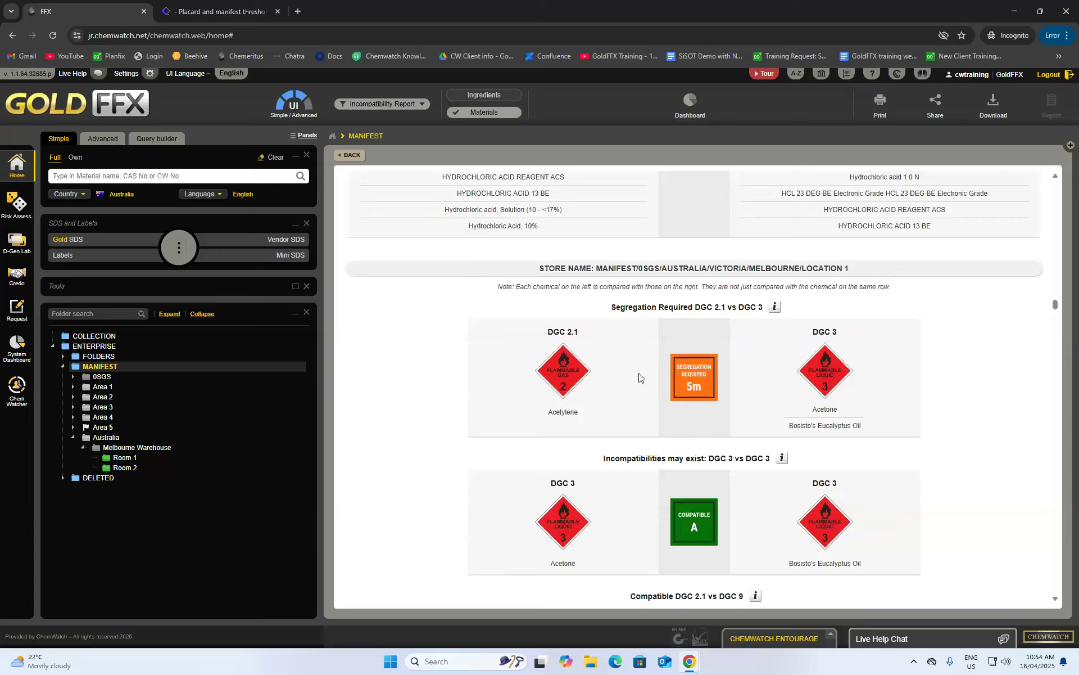
scroll(702, 399, "down", 10)
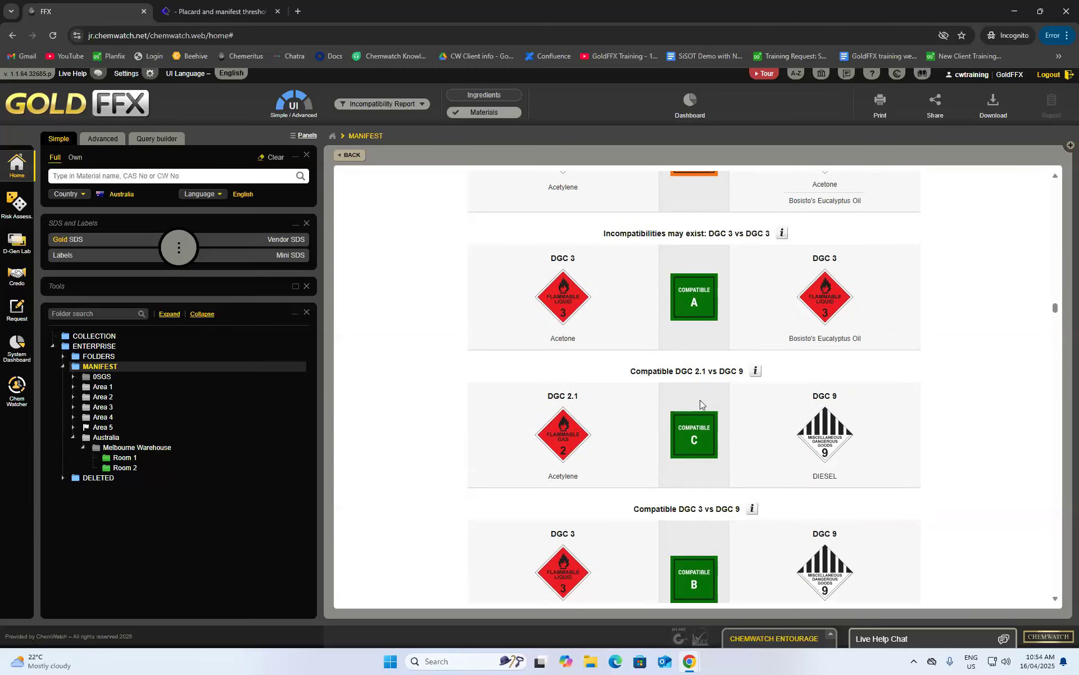
scroll(750, 392, "up", 3)
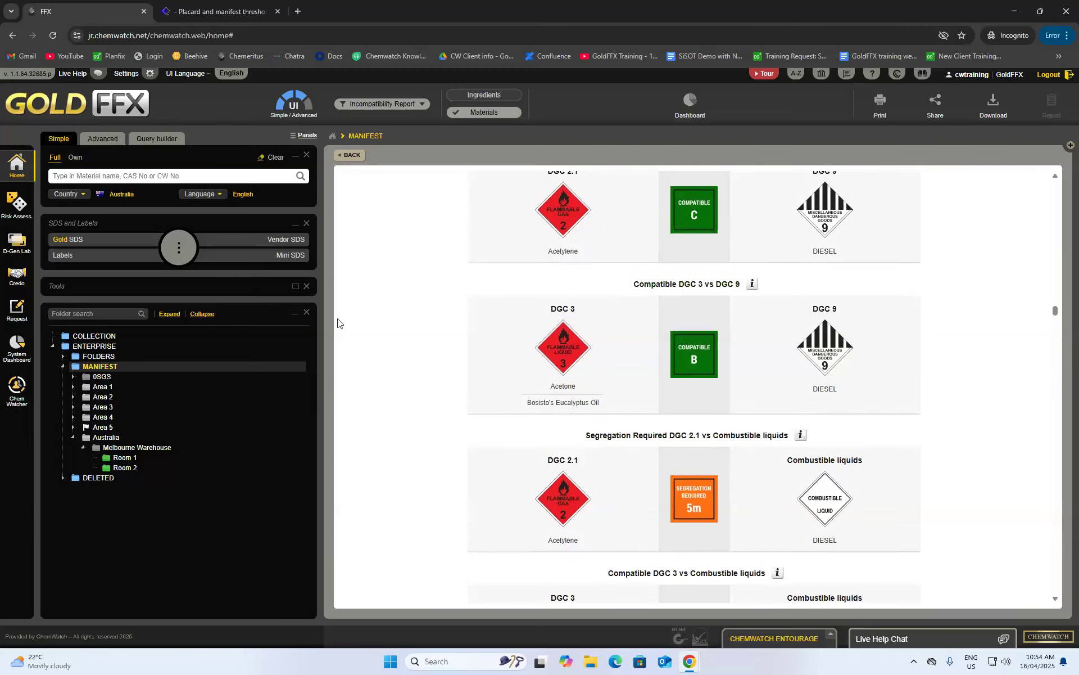
scroll(599, 417, "down", 3)
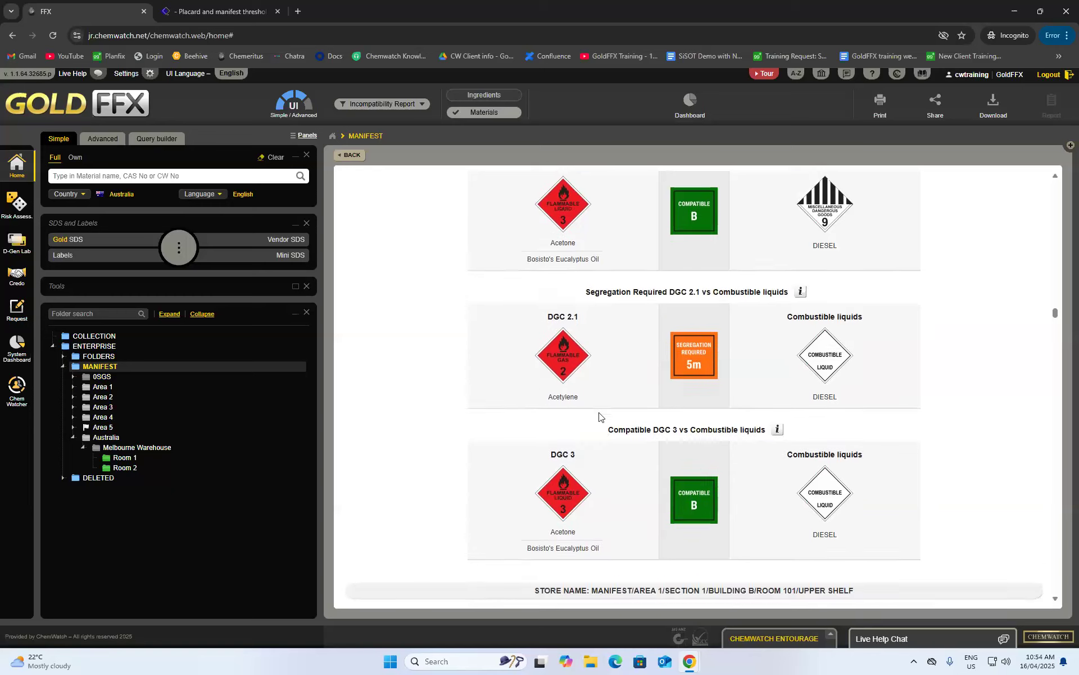
scroll(601, 432, "down", 4)
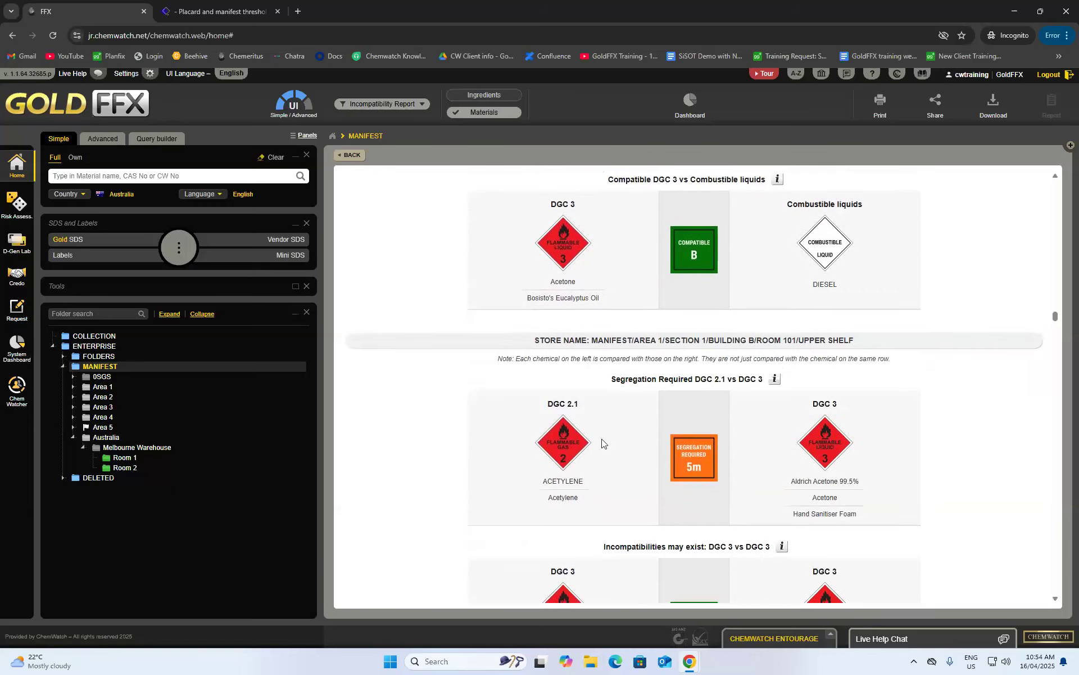
scroll(607, 447, "down", 11)
scroll(623, 456, "down", 10)
scroll(623, 441, "up", 3)
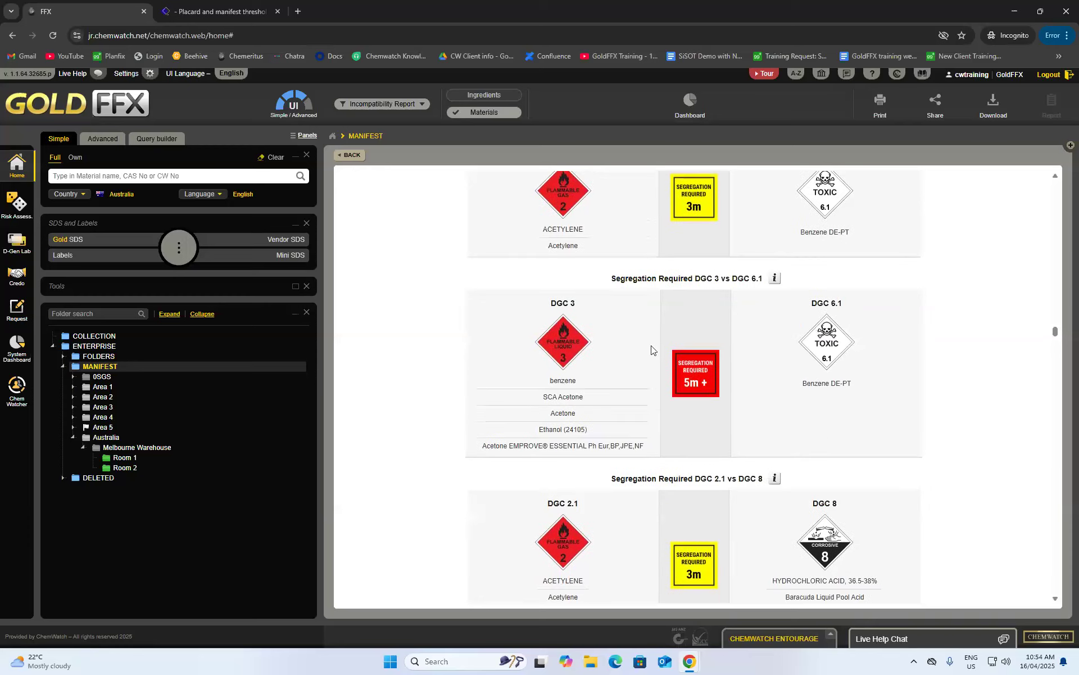
scroll(718, 411, "down", 12)
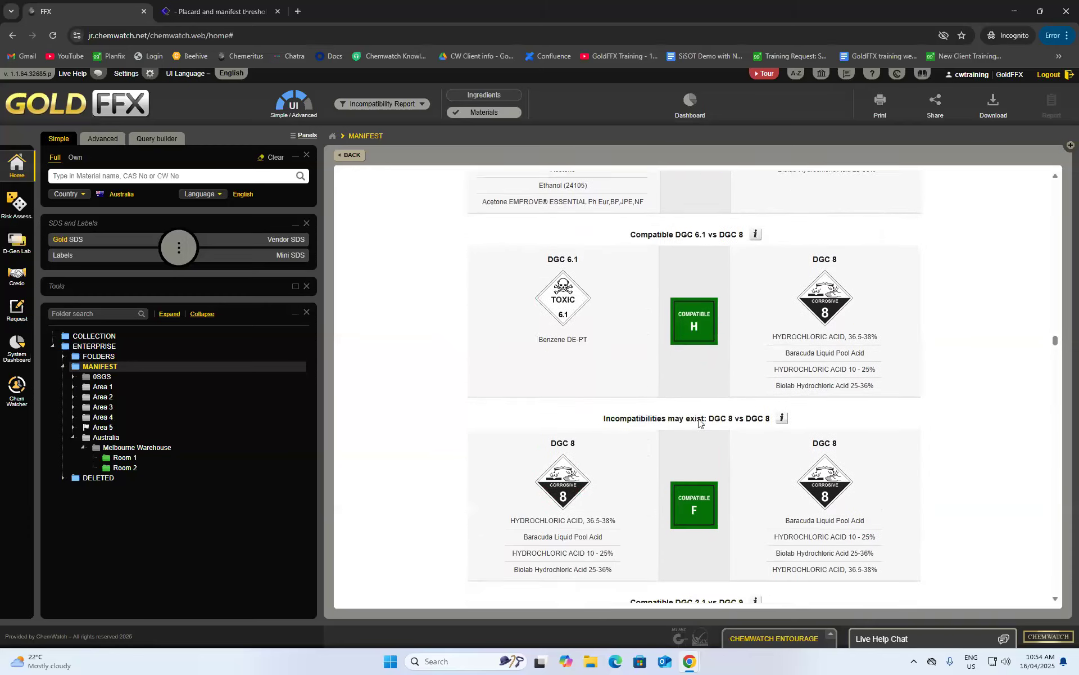
scroll(700, 421, "down", 20)
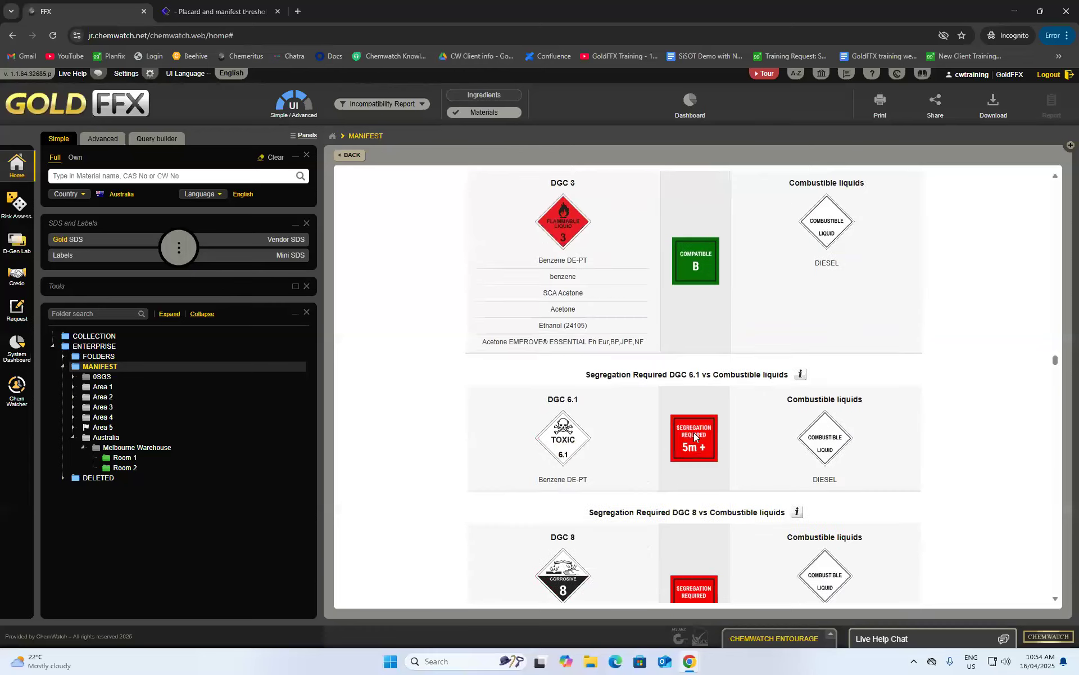
scroll(687, 434, "down", 14)
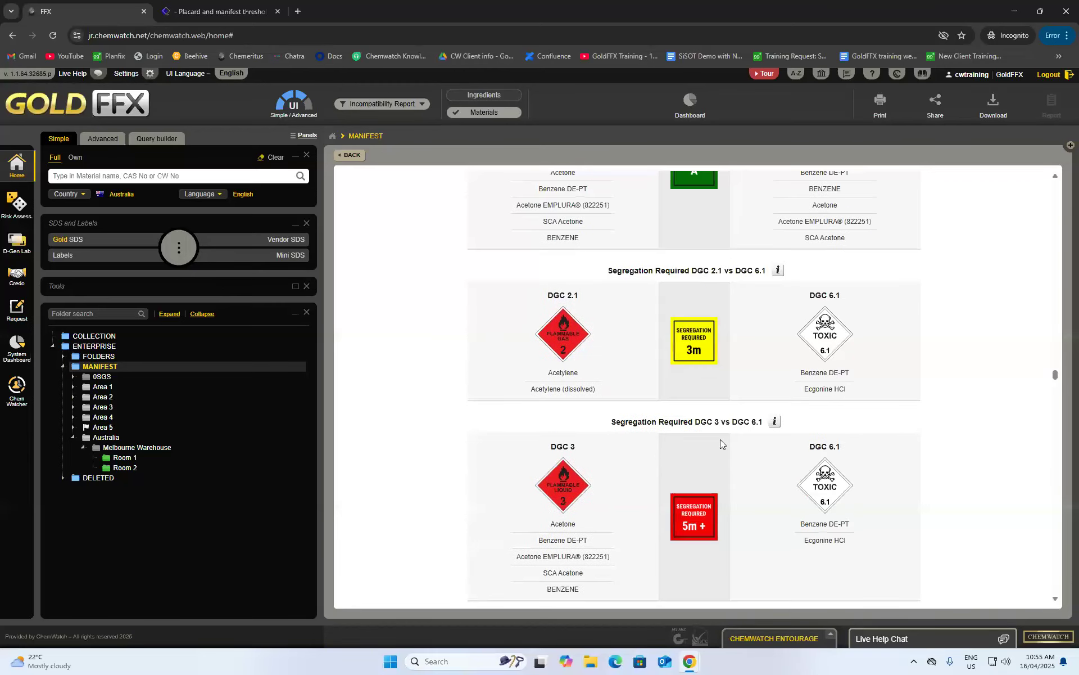
scroll(721, 436, "down", 15)
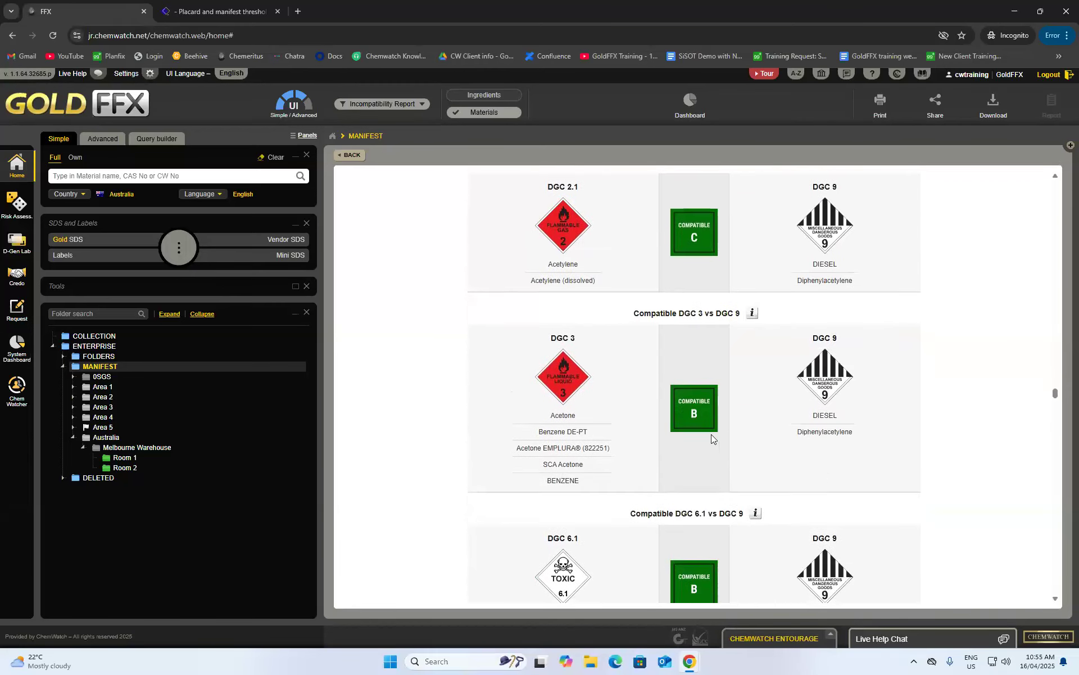
scroll(697, 439, "down", 8)
left_click_drag(1055, 419, 1056, 594)
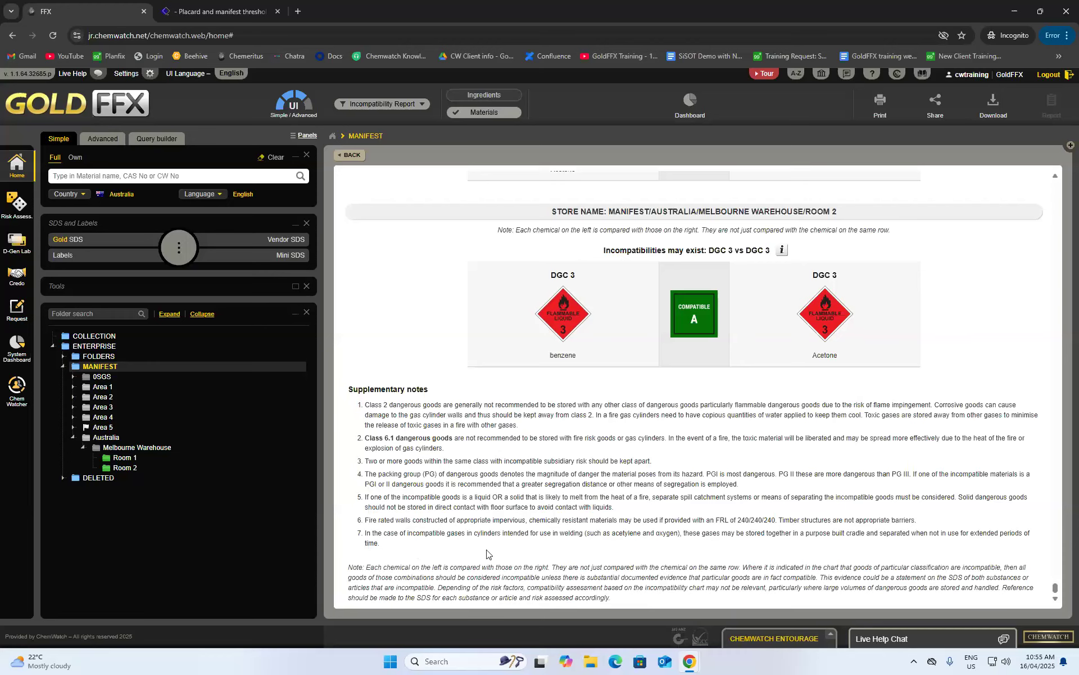
scroll(505, 565, "up", 4)
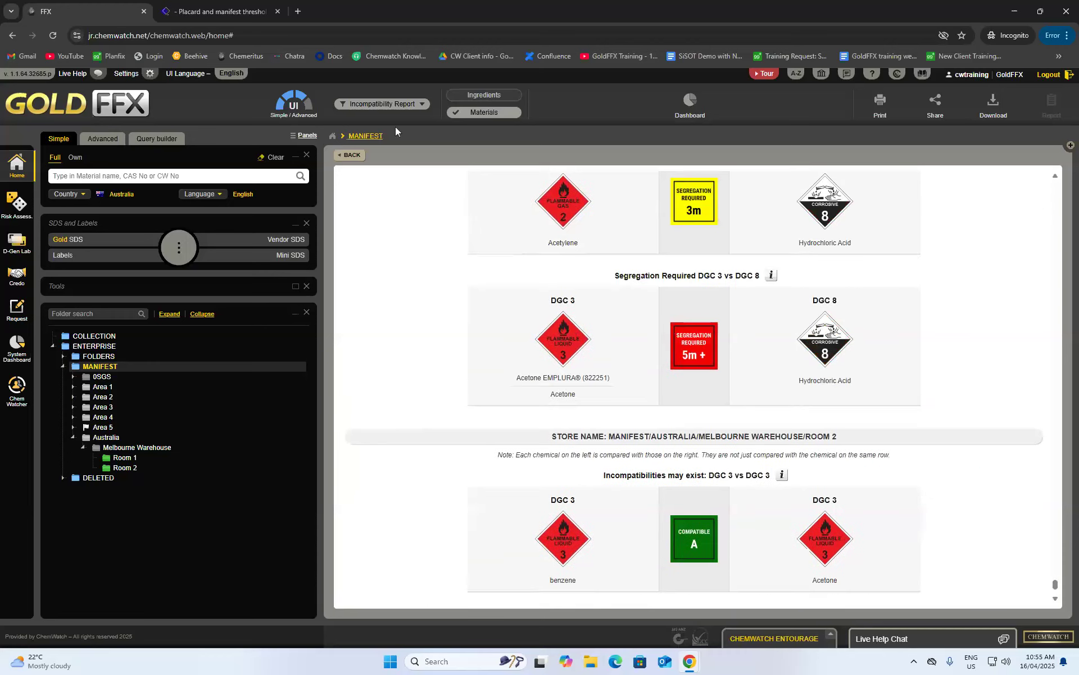
- Set Room 1's Acetone EMPLURA® maximum volume to 2500 L, clearing its current volume
left_click(352, 156)
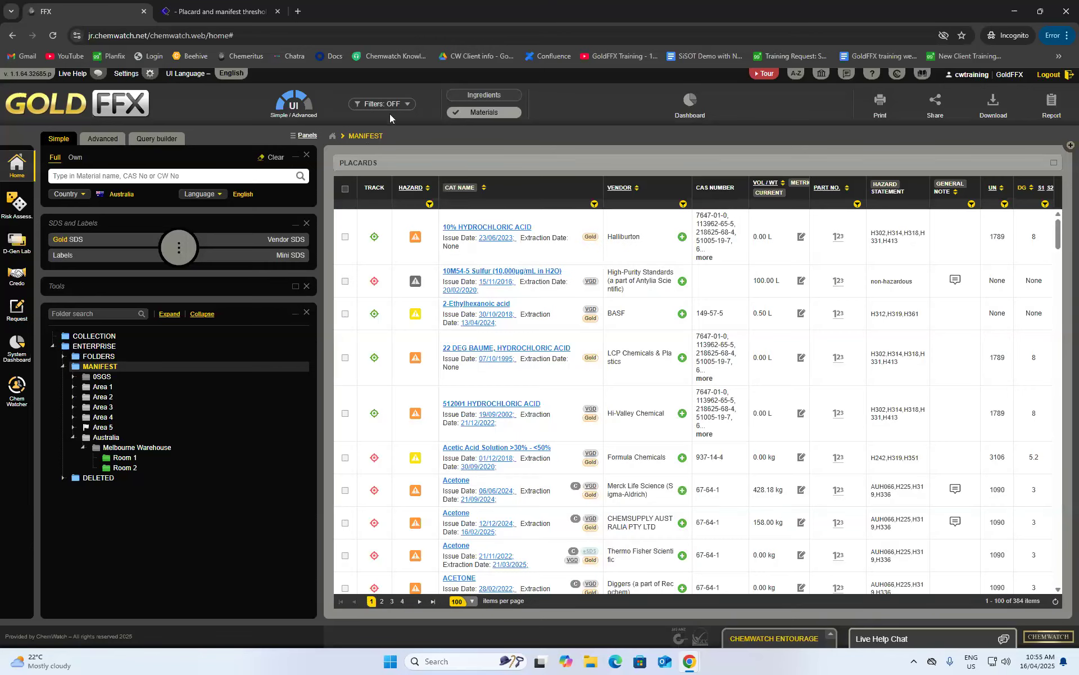
left_click(118, 468)
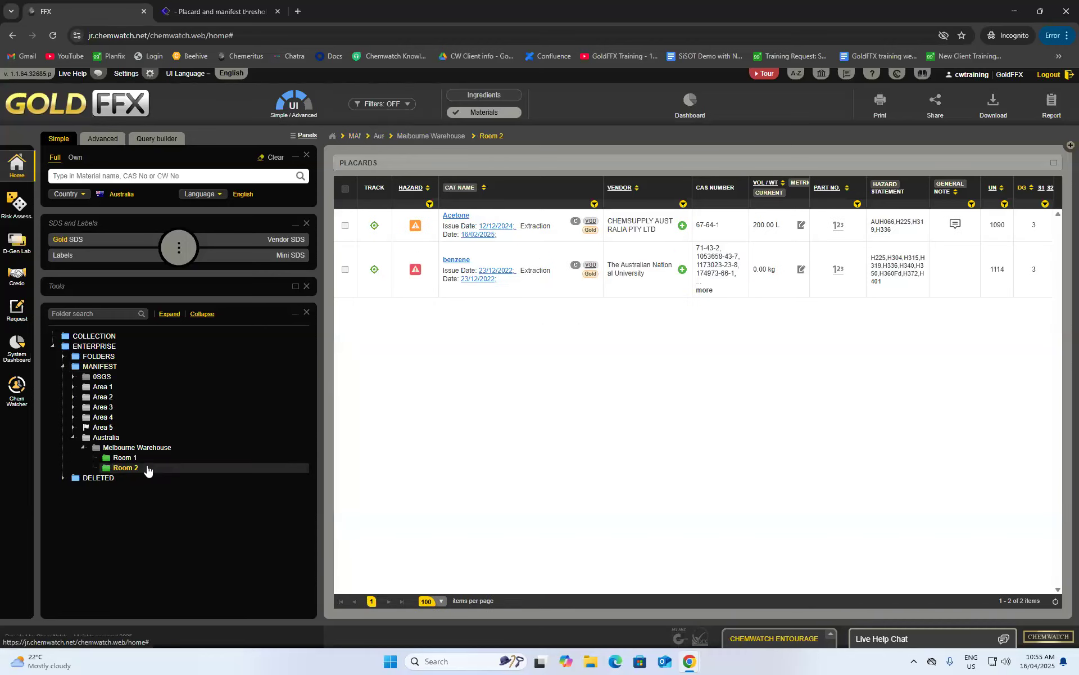
left_click(119, 457)
left_click(801, 225)
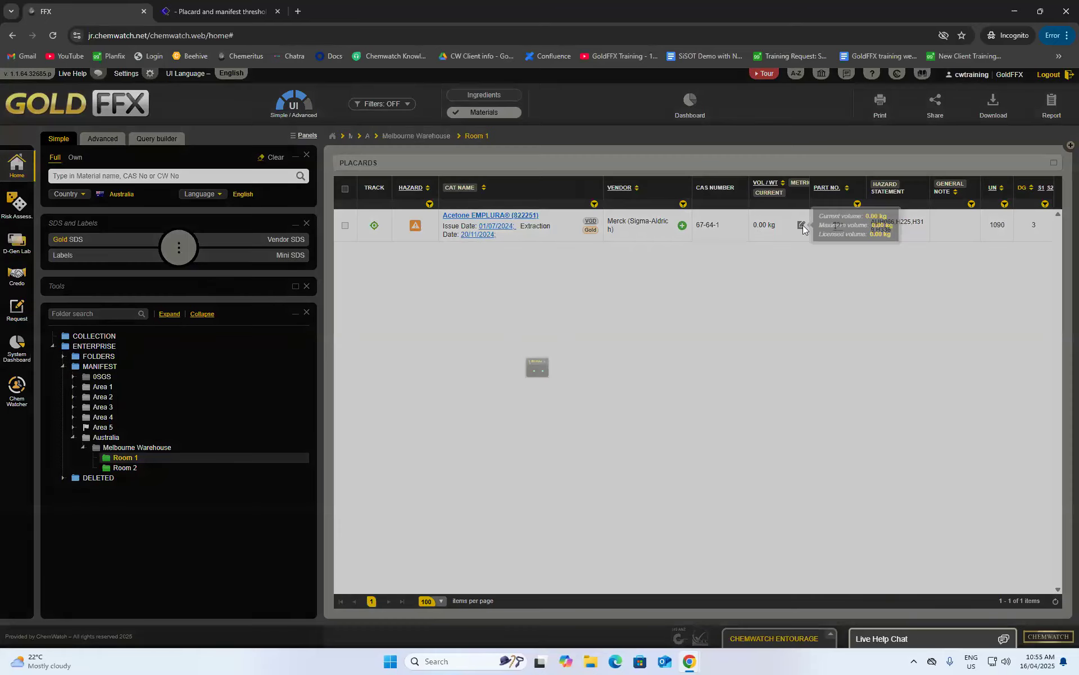
left_click(651, 400)
type("250")
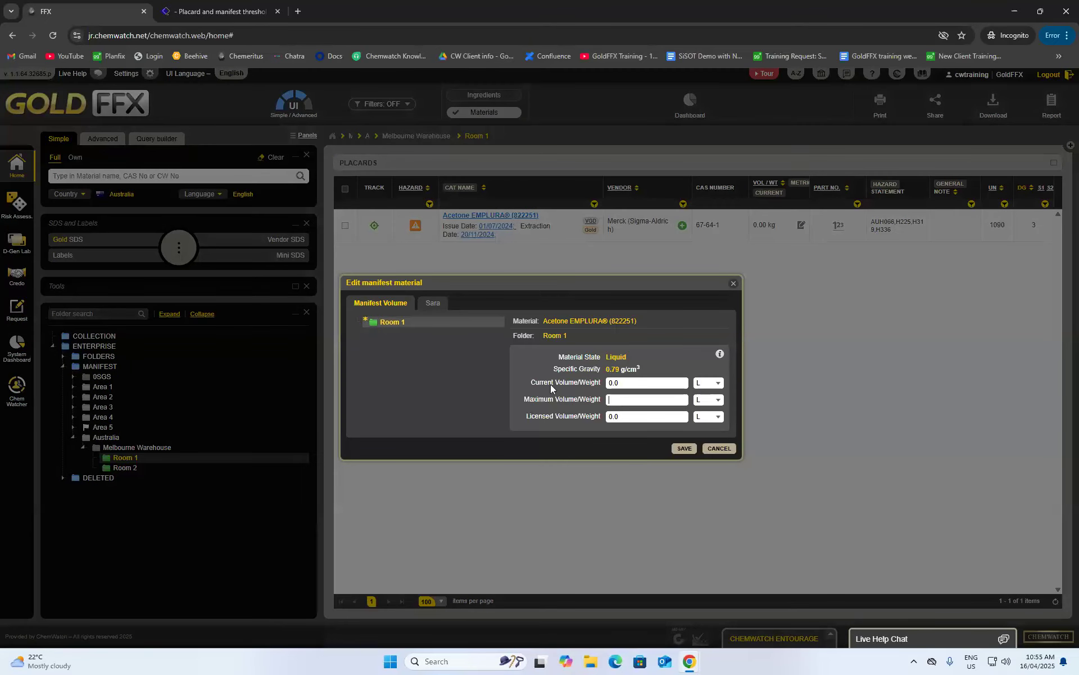
type("0")
left_click_drag(634, 382, 570, 387)
key("BackSpace")
type("2500")
left_click(693, 451)
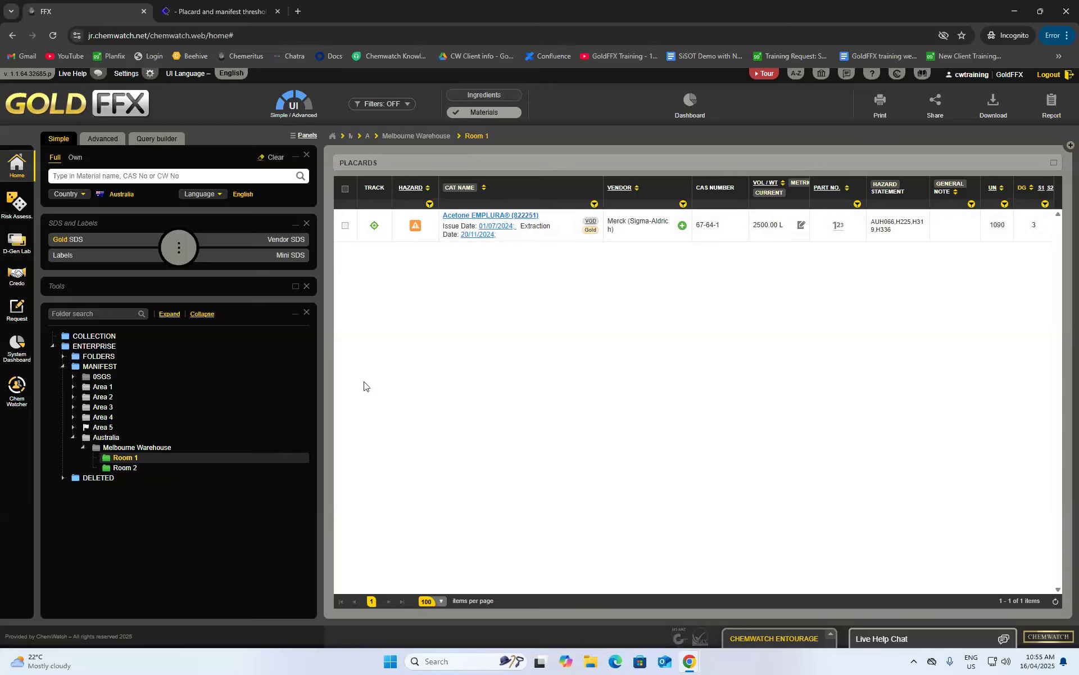
- Bring up the Safe Work Australia Schedule 11 placard and manifest quantities table
left_click(398, 104)
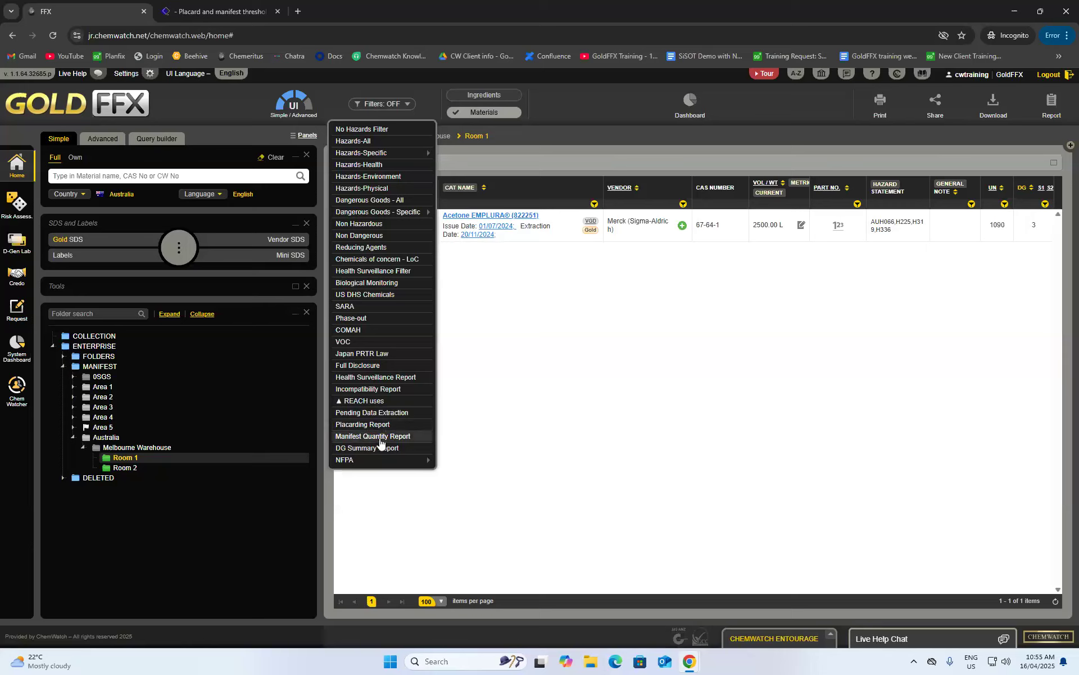
left_click(507, 400)
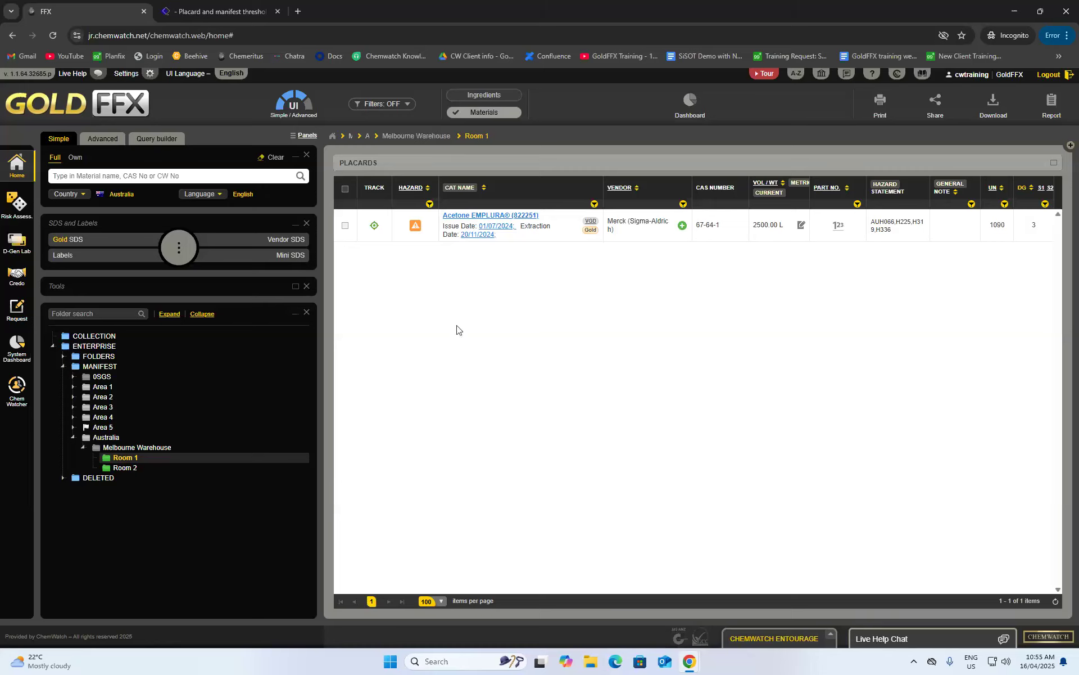
left_click(194, 14)
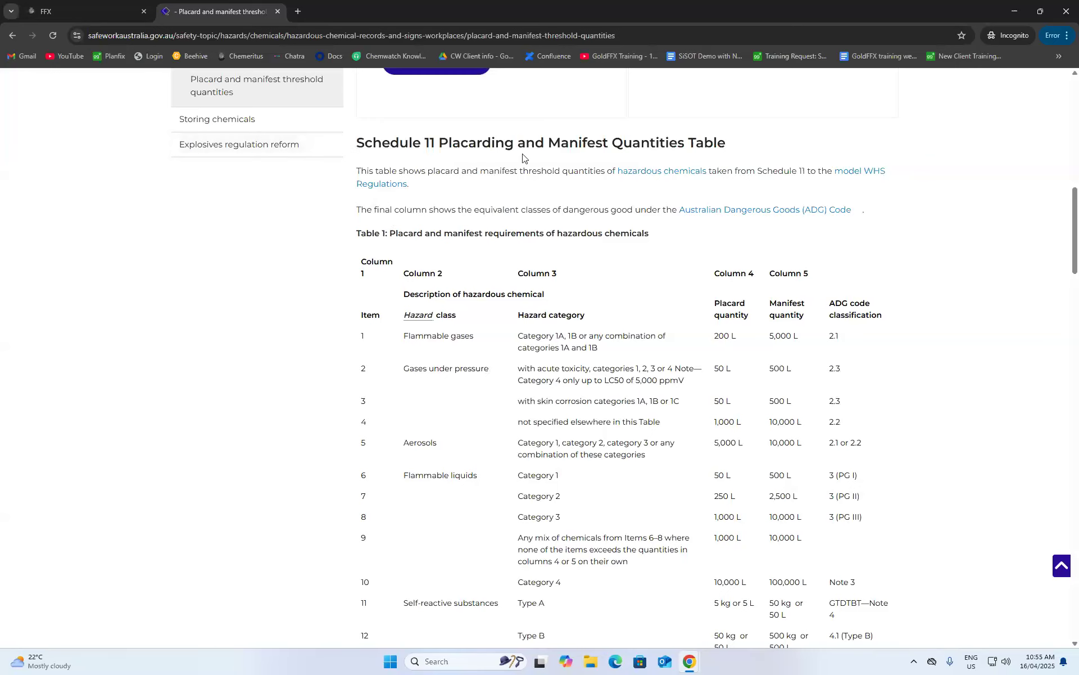
scroll(697, 219, "down", 2)
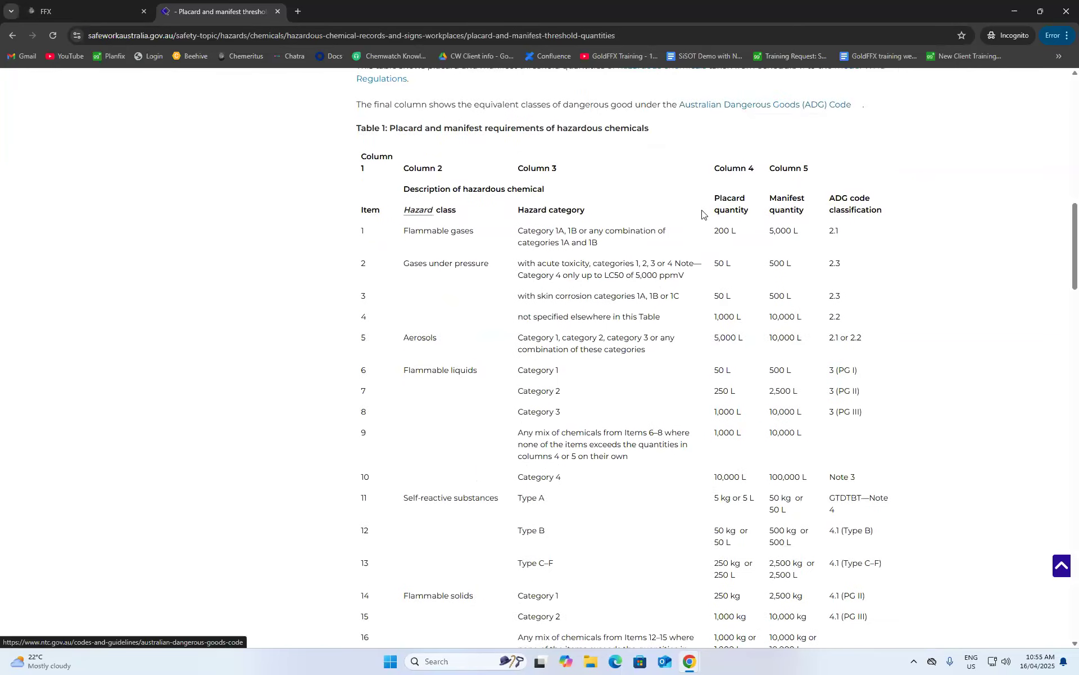
scroll(600, 253, "up", 1)
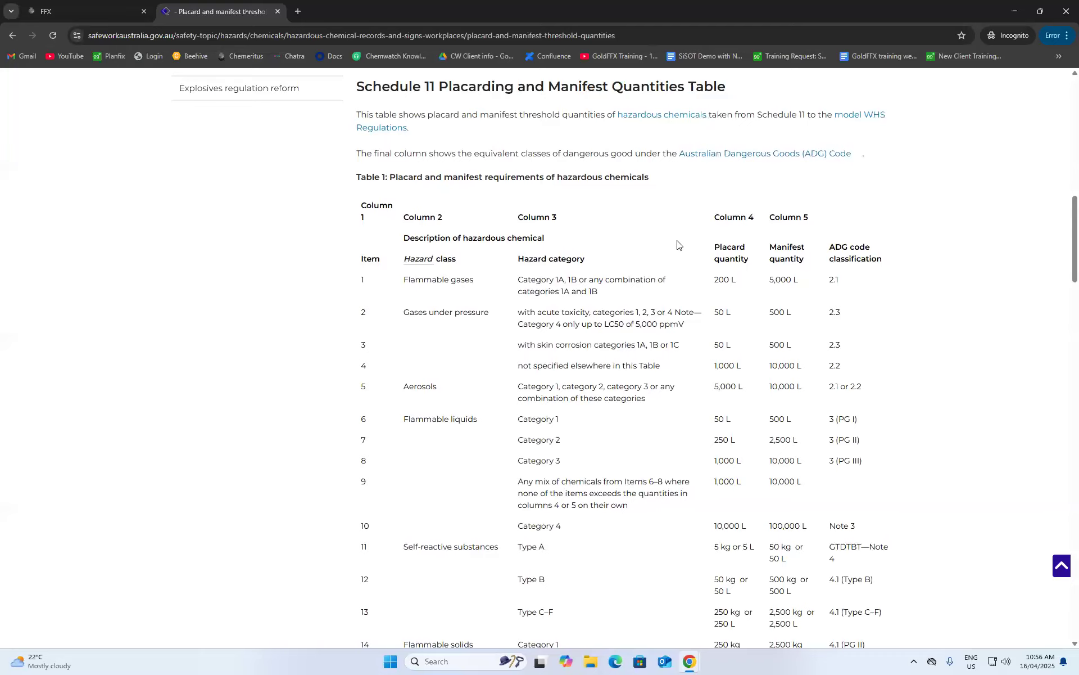
scroll(675, 247, "up", 4)
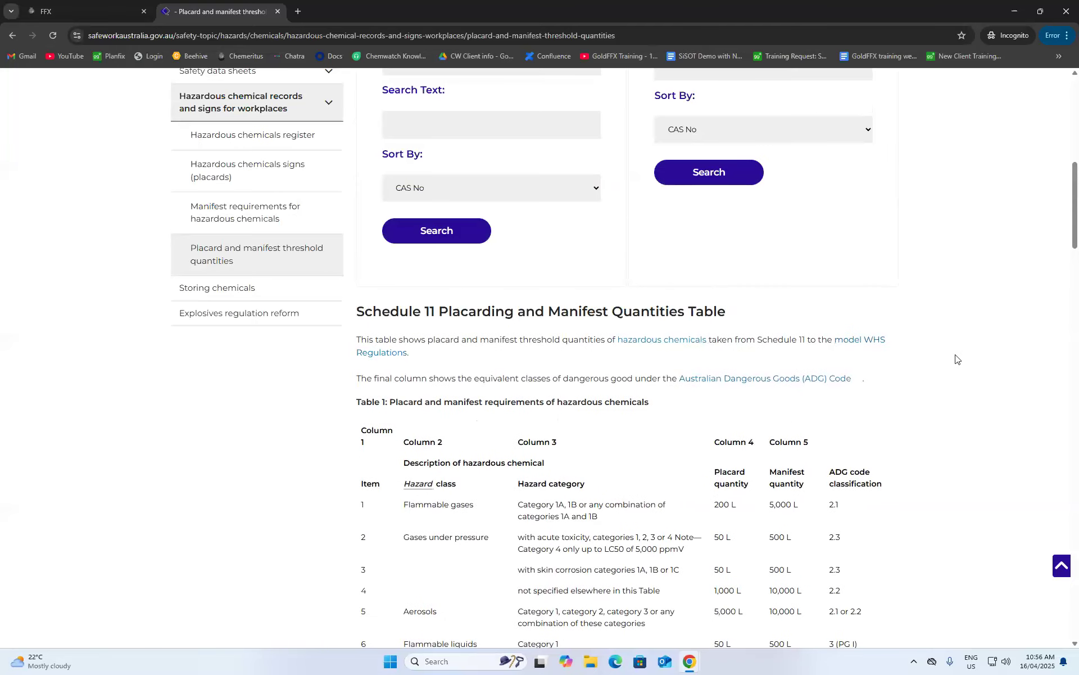
scroll(704, 369, "down", 6)
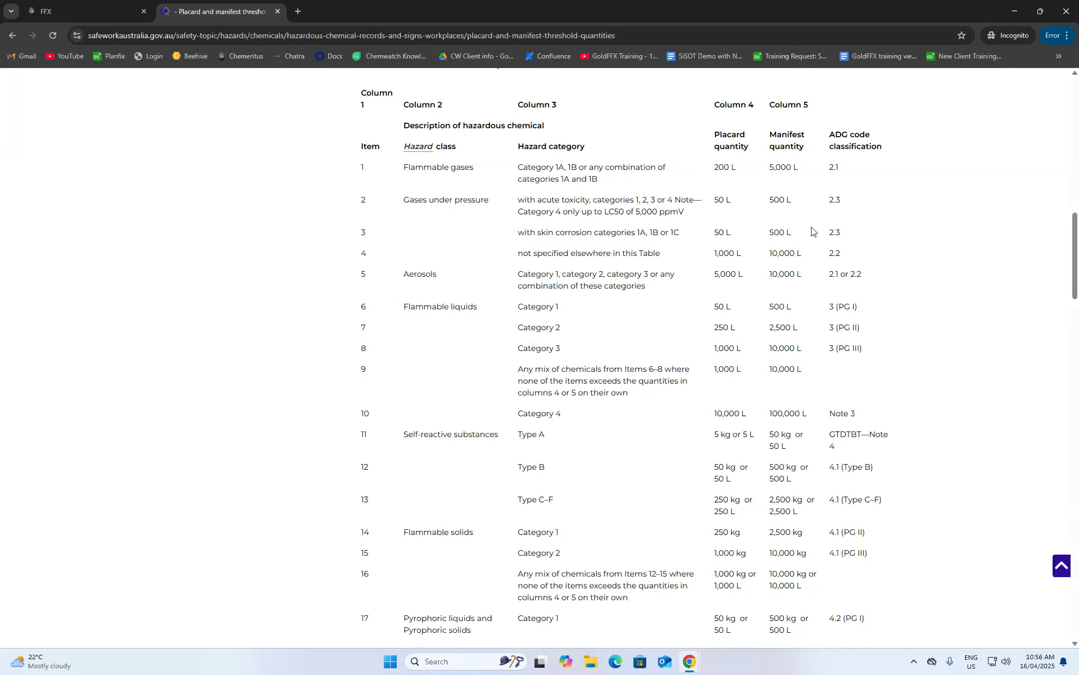
triple_click(729, 136)
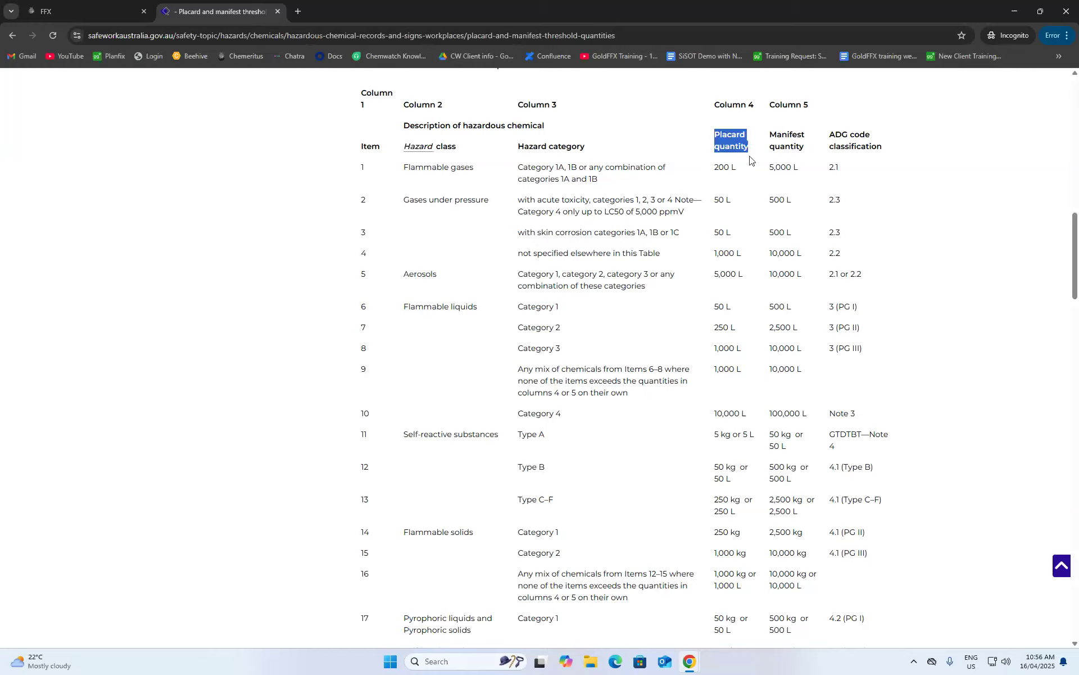
left_click(752, 160)
triple_click(771, 130)
left_click(819, 182)
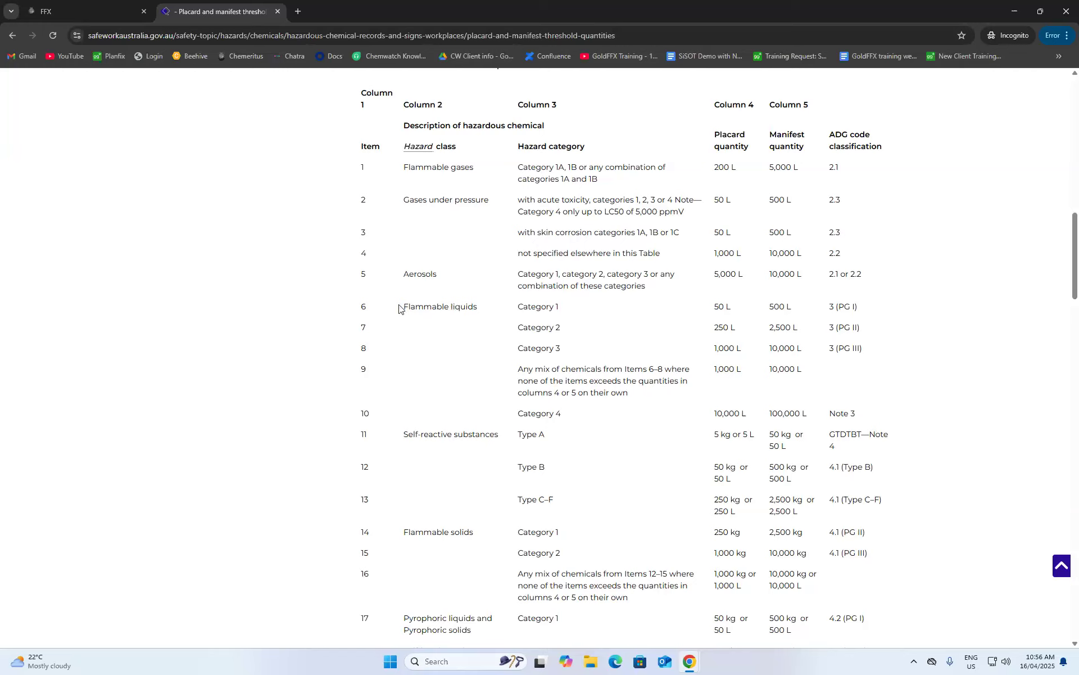
left_click_drag(508, 330, 570, 328)
left_click(596, 331)
- Run the Placarding Report for Room 1 and expand Flammable Liquid (II) to show Acetone EMPLURA®
left_click(84, 15)
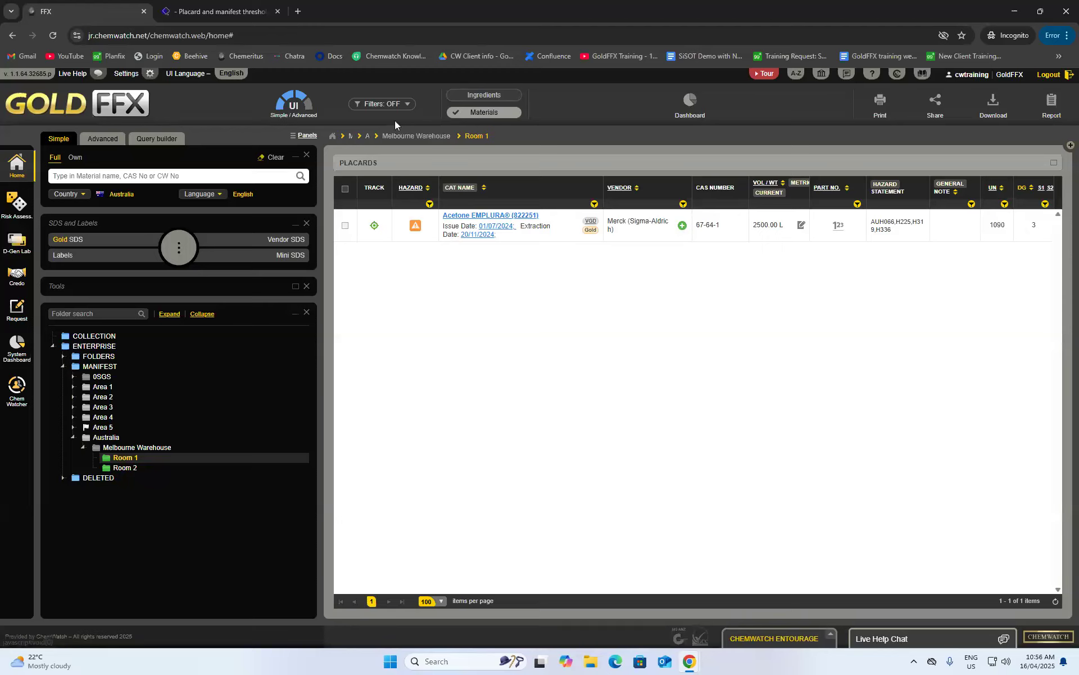
left_click(395, 104)
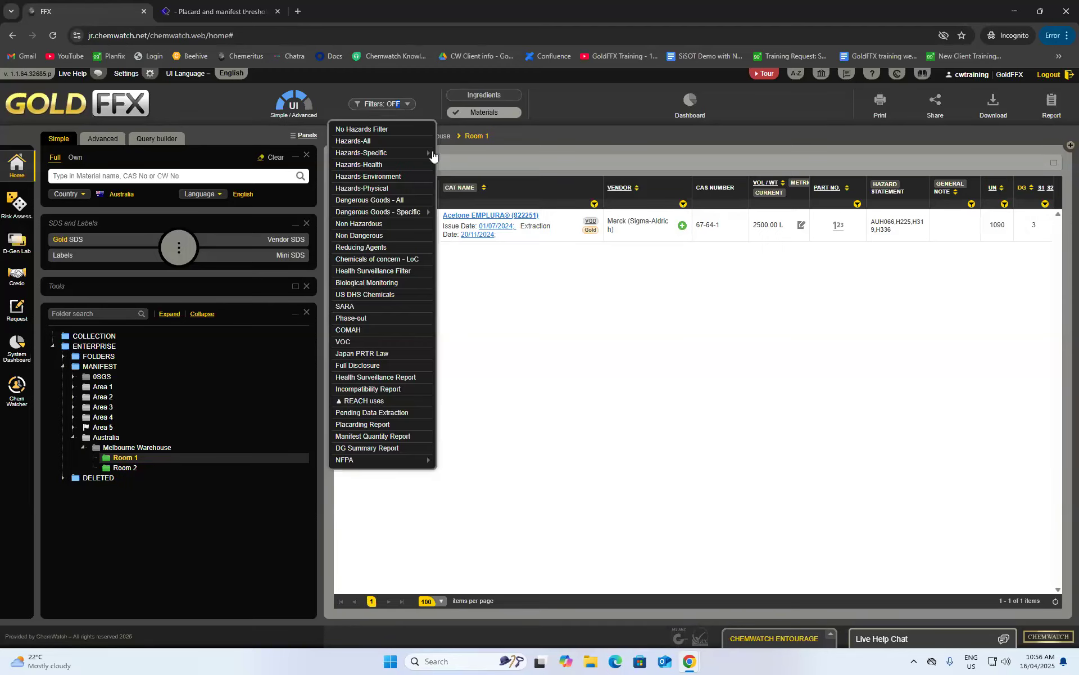
left_click(371, 424)
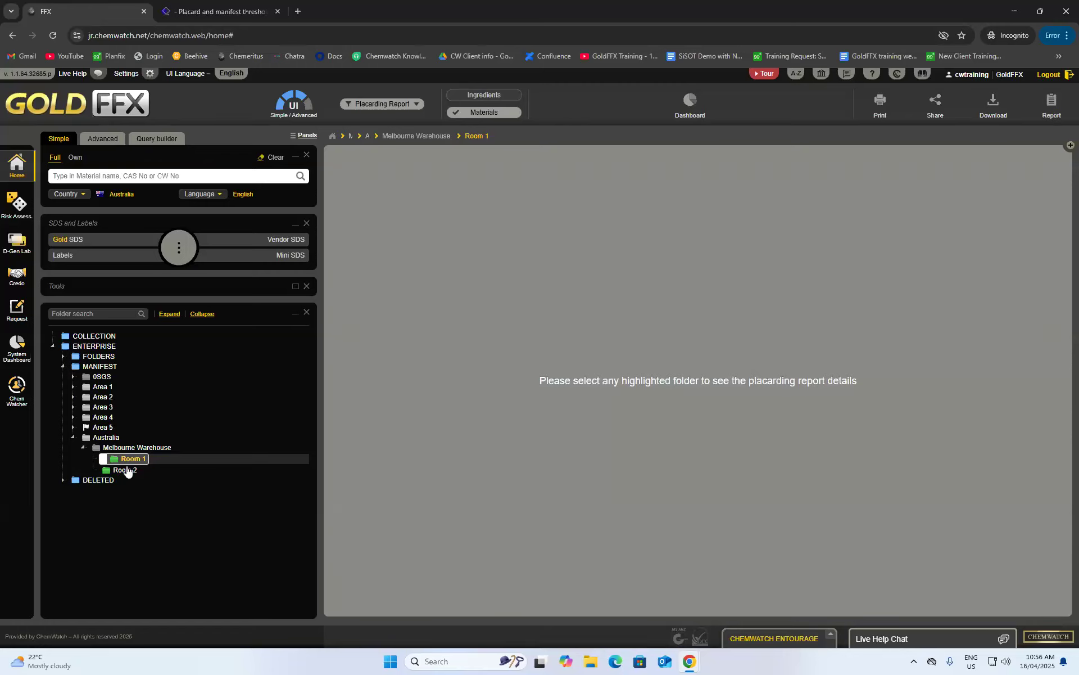
left_click(112, 460)
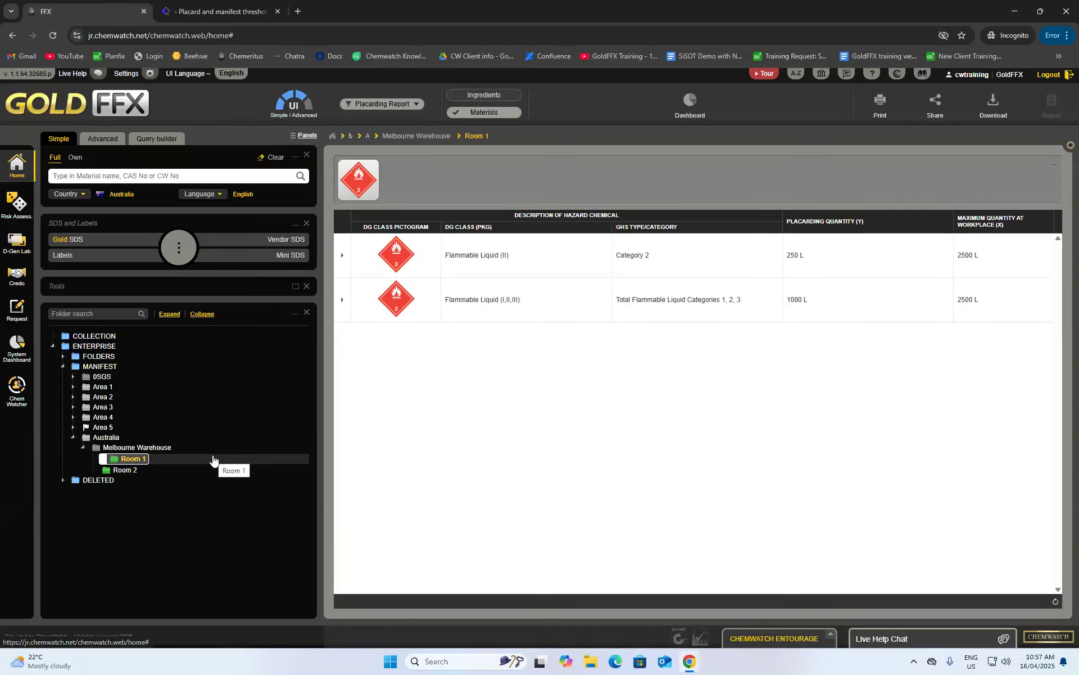
left_click(342, 254)
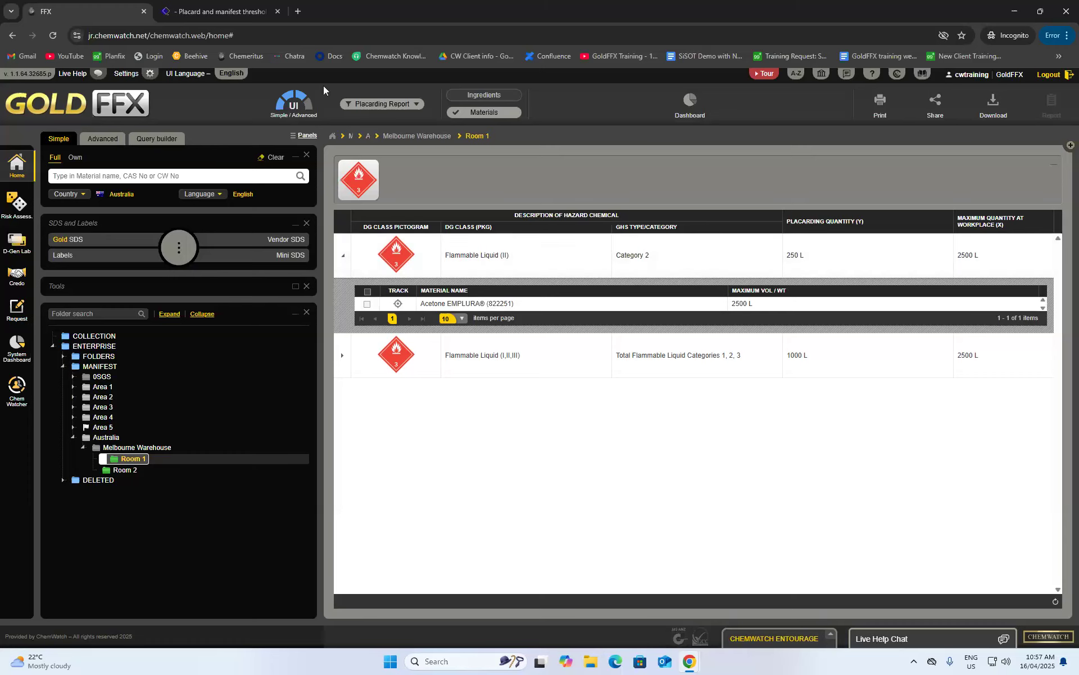
- Compare with the Safe Work table's 2,500 L Category 2 manifest quantity, then return to the report
left_click(237, 14)
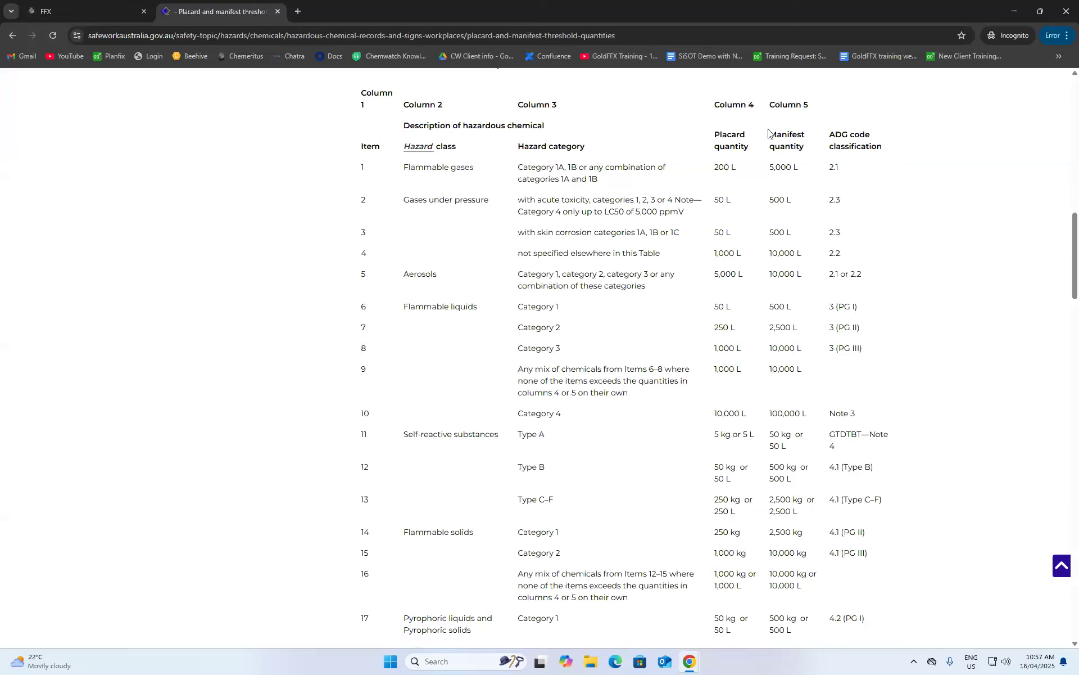
double_click(772, 328)
left_click(781, 322)
left_click(72, 12)
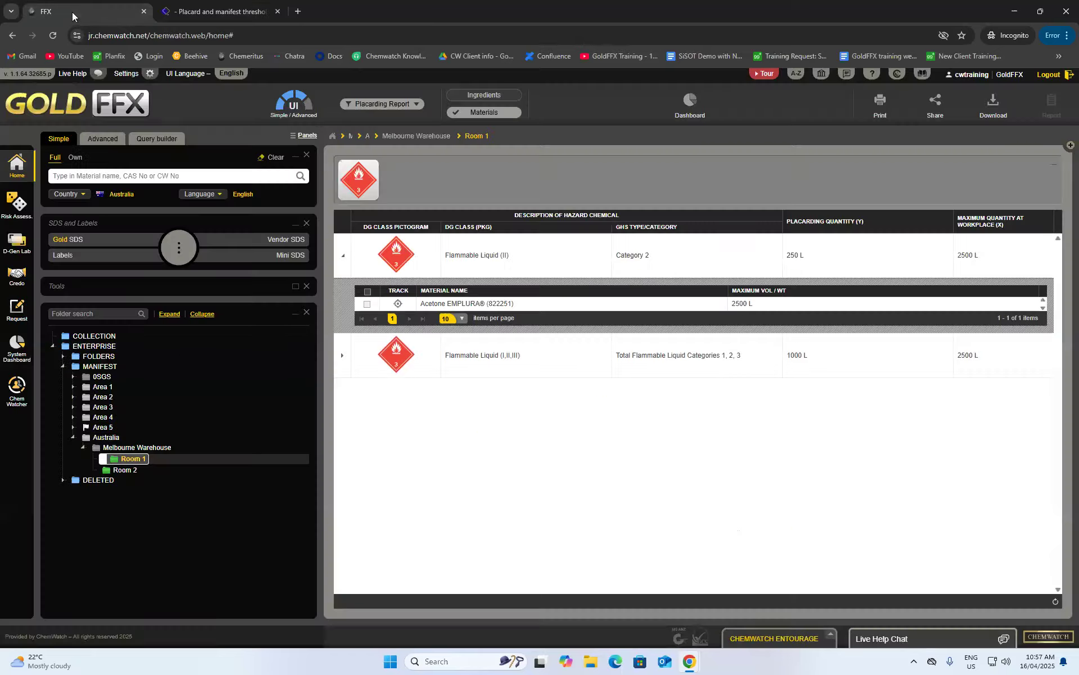
- Switch to No Hazards Filter and set Acetone EMPLURA's Room 1 current and maximum volumes to 2400 L
left_click(395, 104)
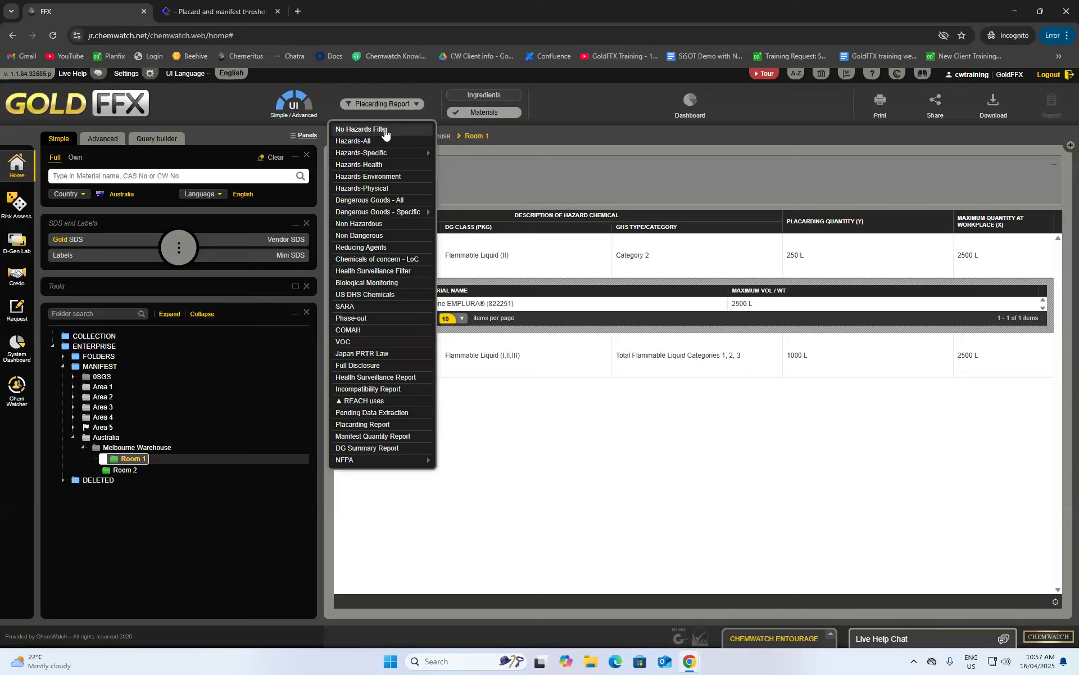
left_click(387, 135)
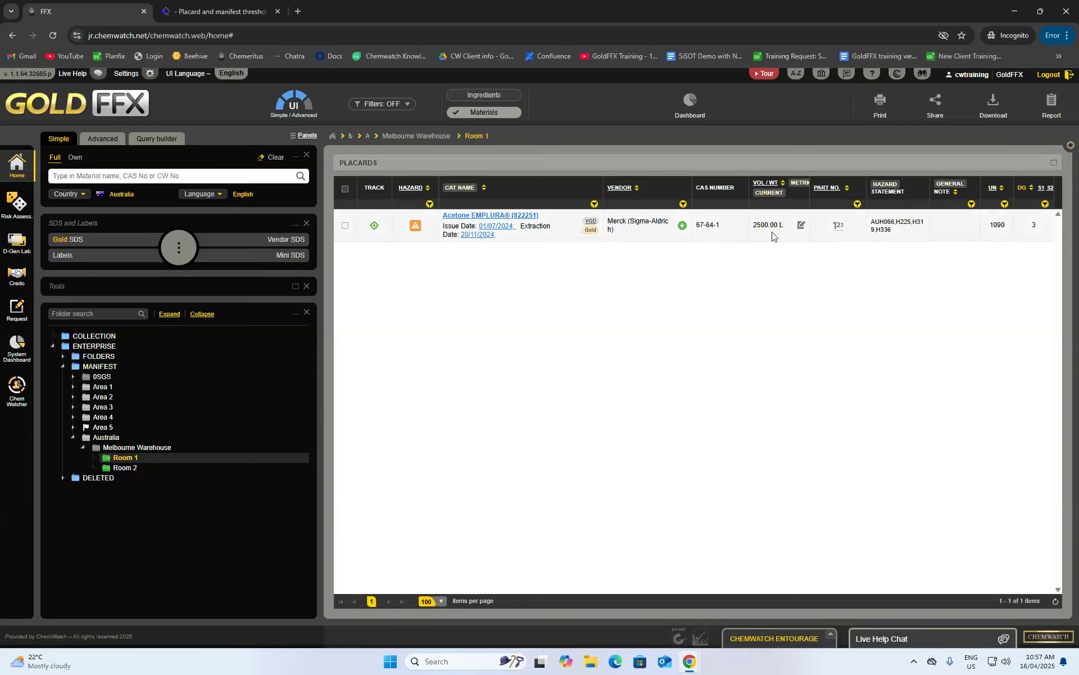
left_click(801, 226)
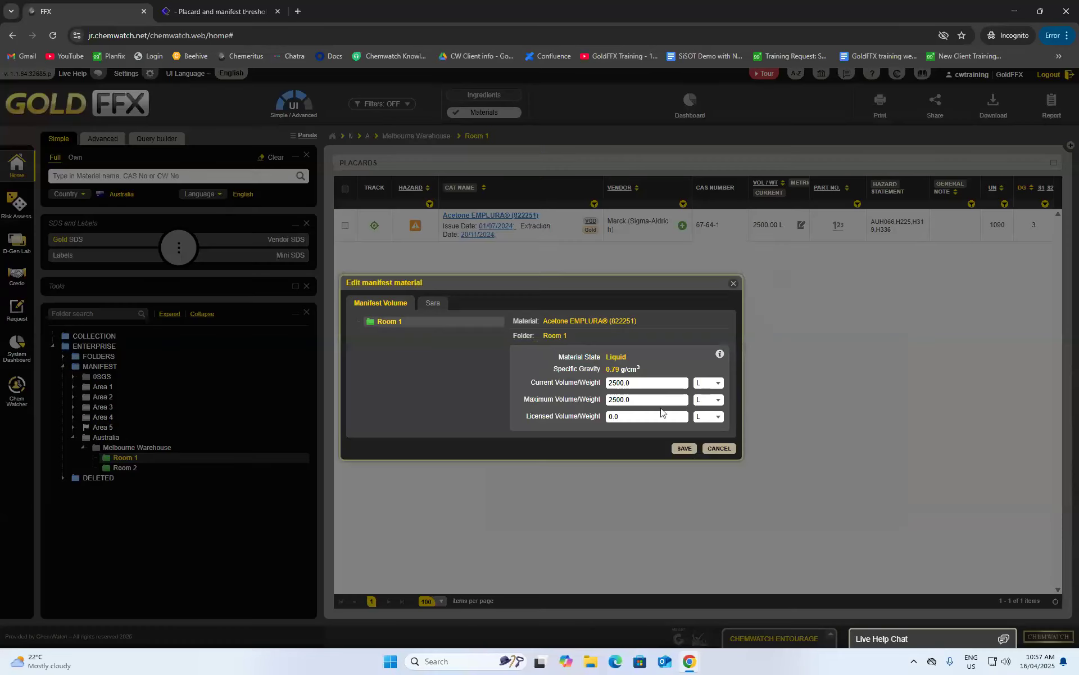
key("BackSpace")
key("BackSpace")
type("40")
key("BackSpace")
key("BackSpace")
type("400")
left_click(625, 384)
type("0")
key("BackSpace")
key("BackSpace")
key("BackSpace")
key("BackSpace")
type("400")
left_click(696, 449)
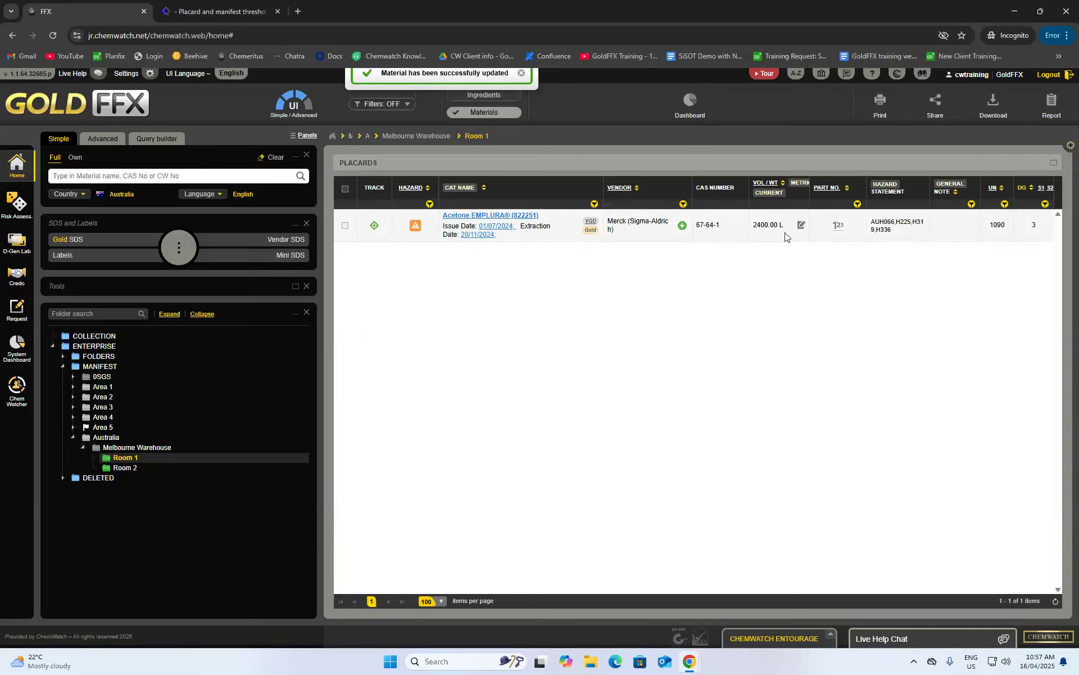
left_click(130, 460)
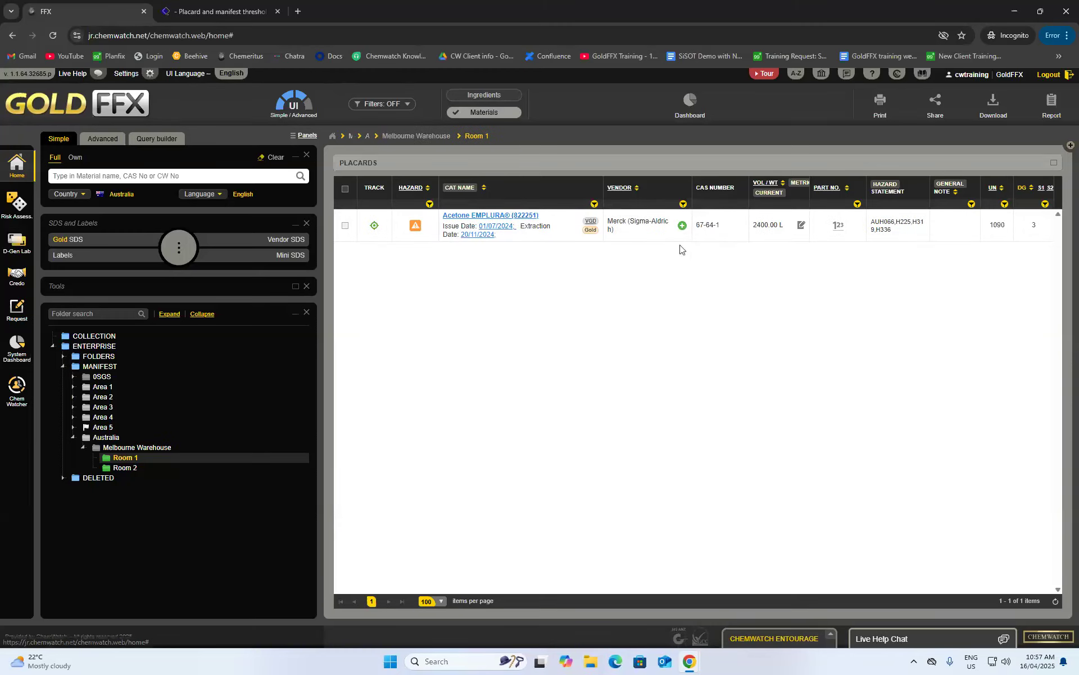
- Show maximum volumes for all Melbourne Warehouse placards: Acetone 250 L, Acetone EMPLURA 2400 L, benzene 0 kg
left_click(129, 468)
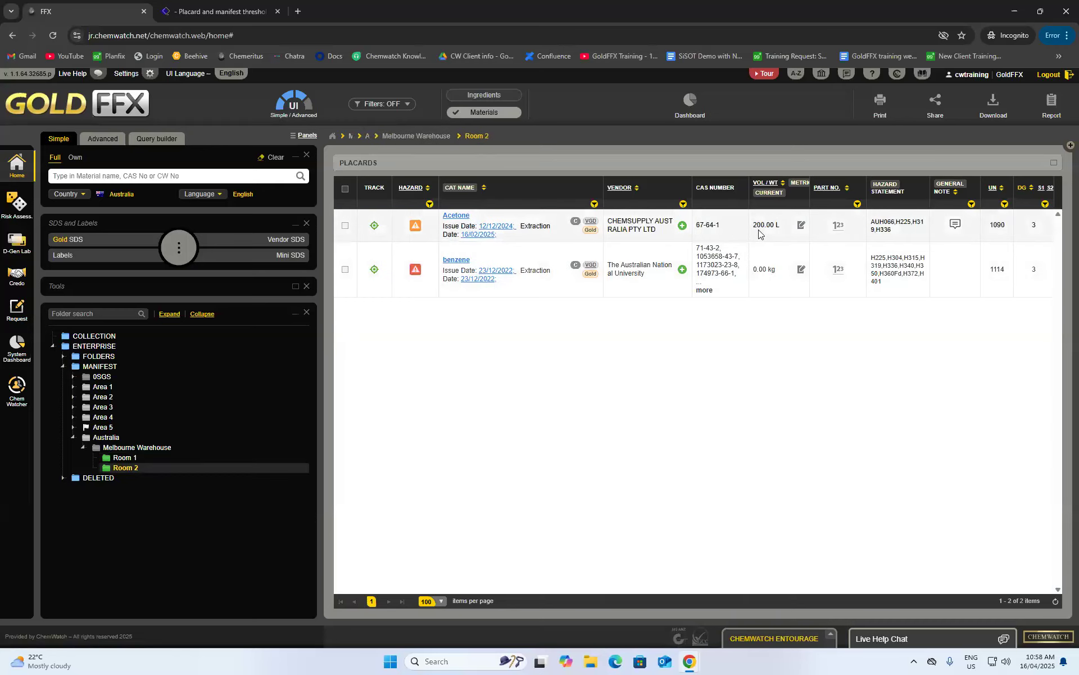
left_click(769, 194)
left_click(766, 215)
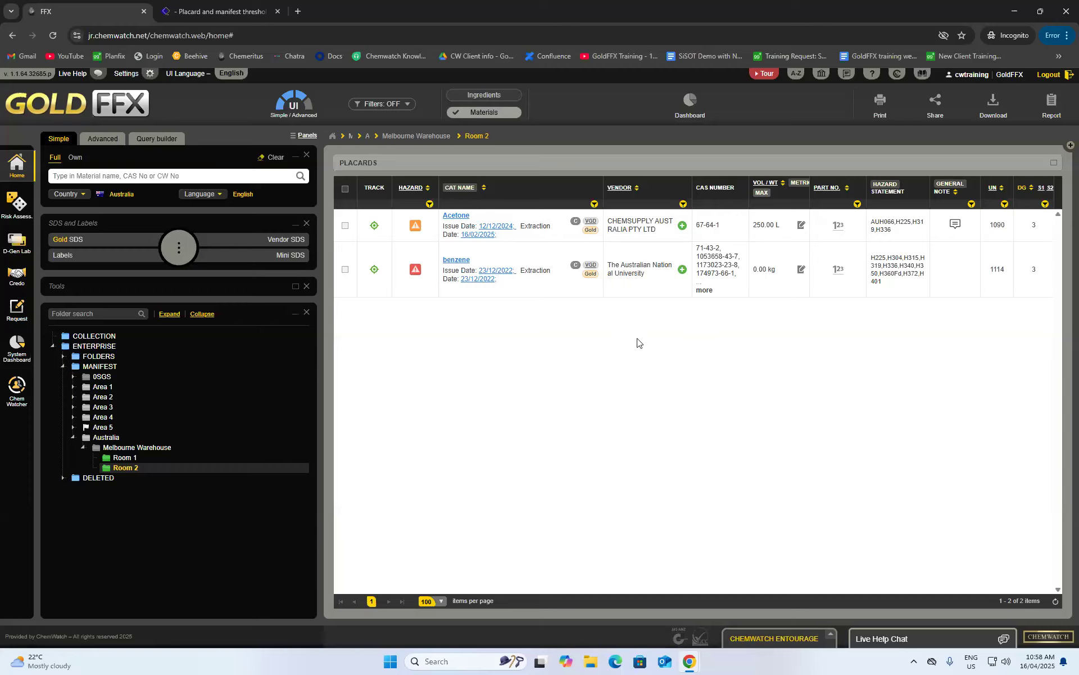
left_click(103, 449)
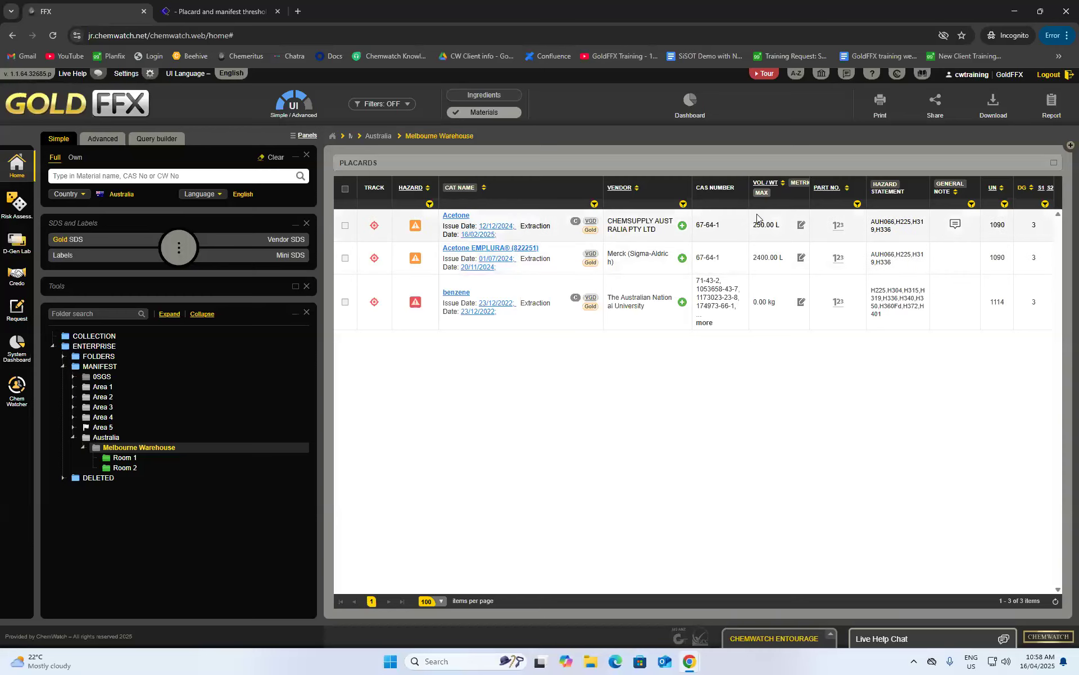
- Save Melbourne Warehouse's folder properties with it marked as a Manifest Facility Area
right_click(114, 450)
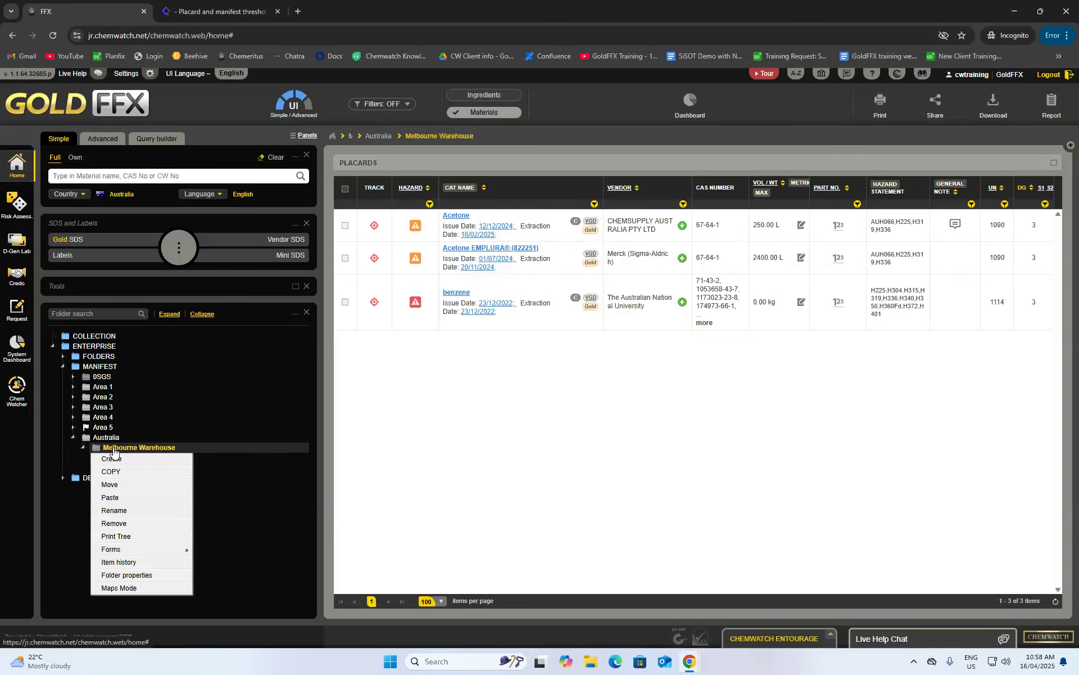
left_click(154, 577)
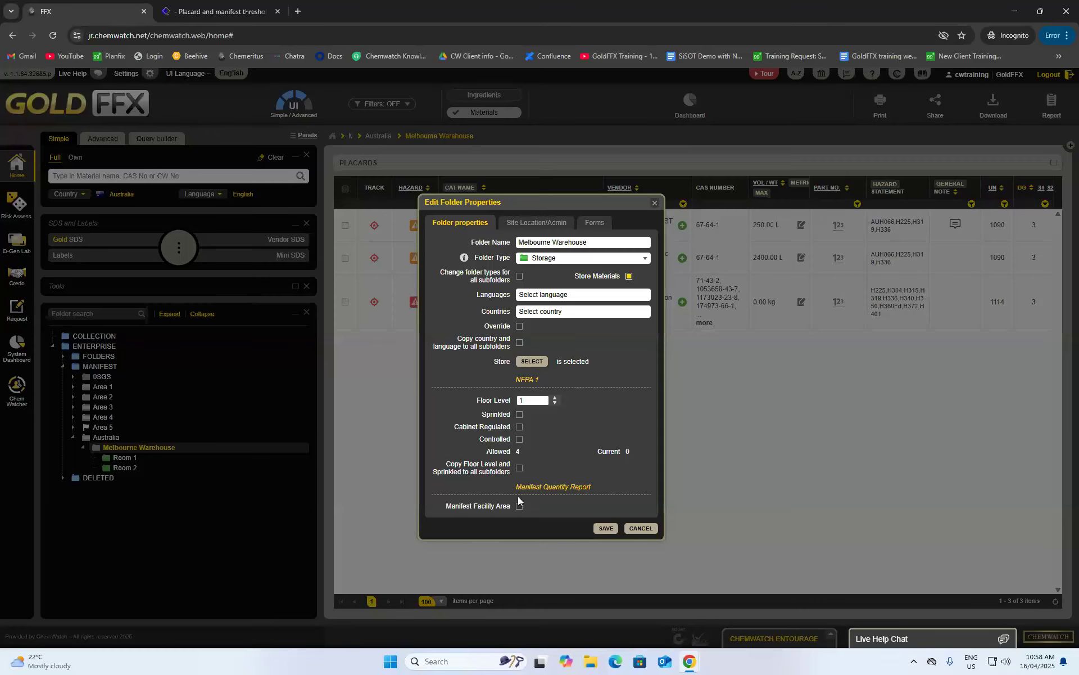
left_click(605, 528)
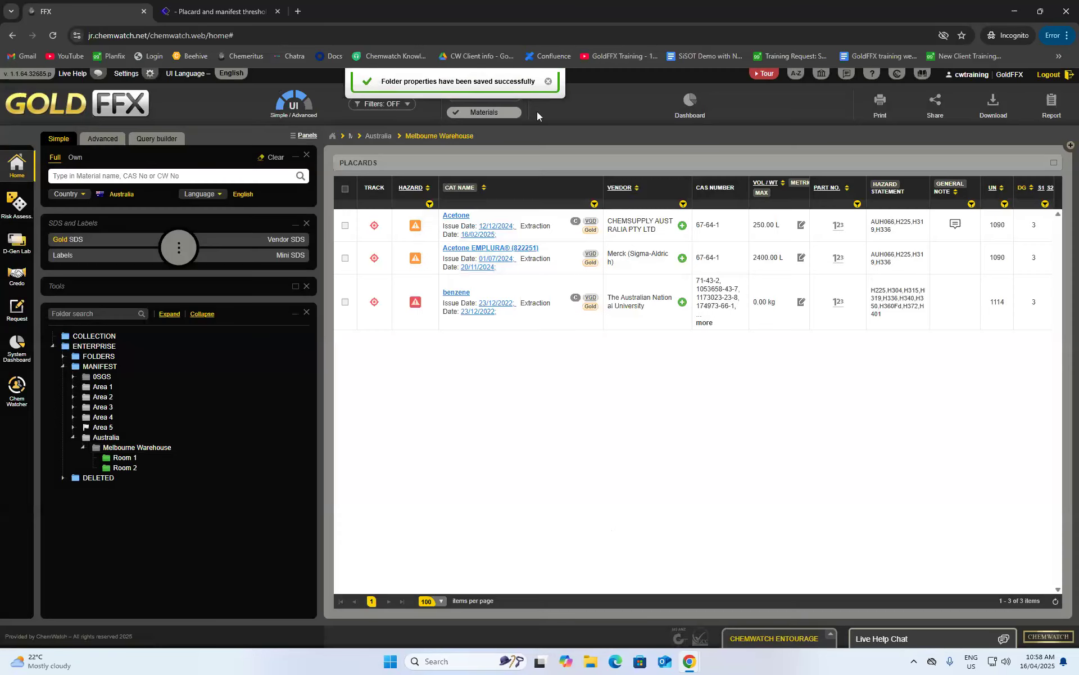
left_click(548, 79)
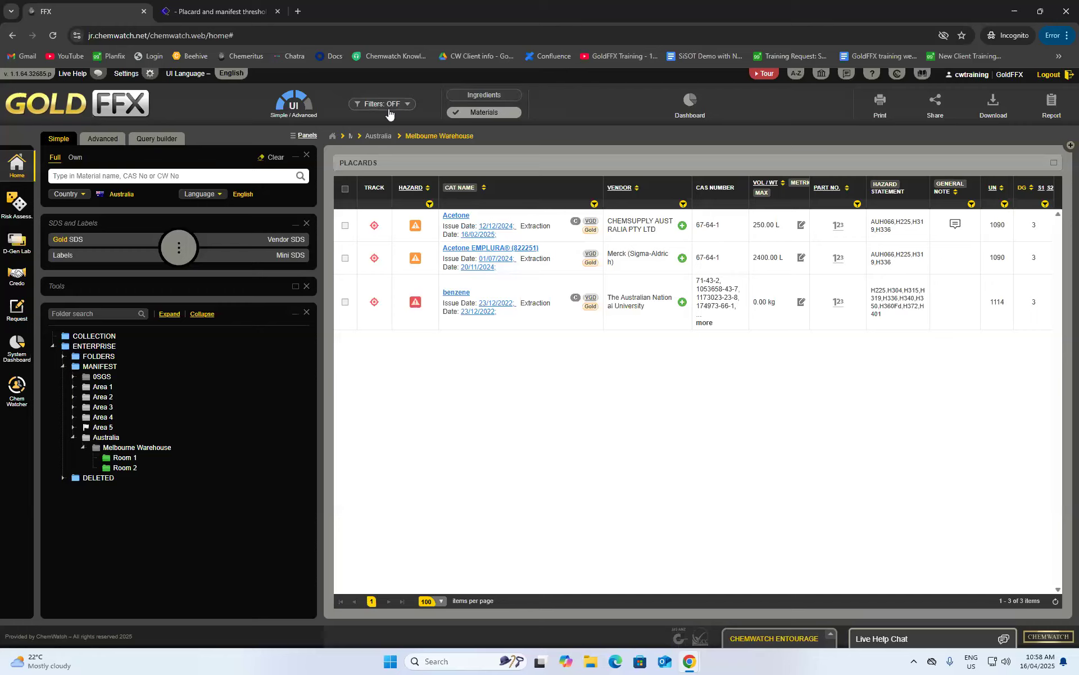
left_click(394, 105)
- Run the Manifest Quantity Report for Melbourne Warehouse, expand Category 2 Flammable Liquids, and print it
left_click(370, 437)
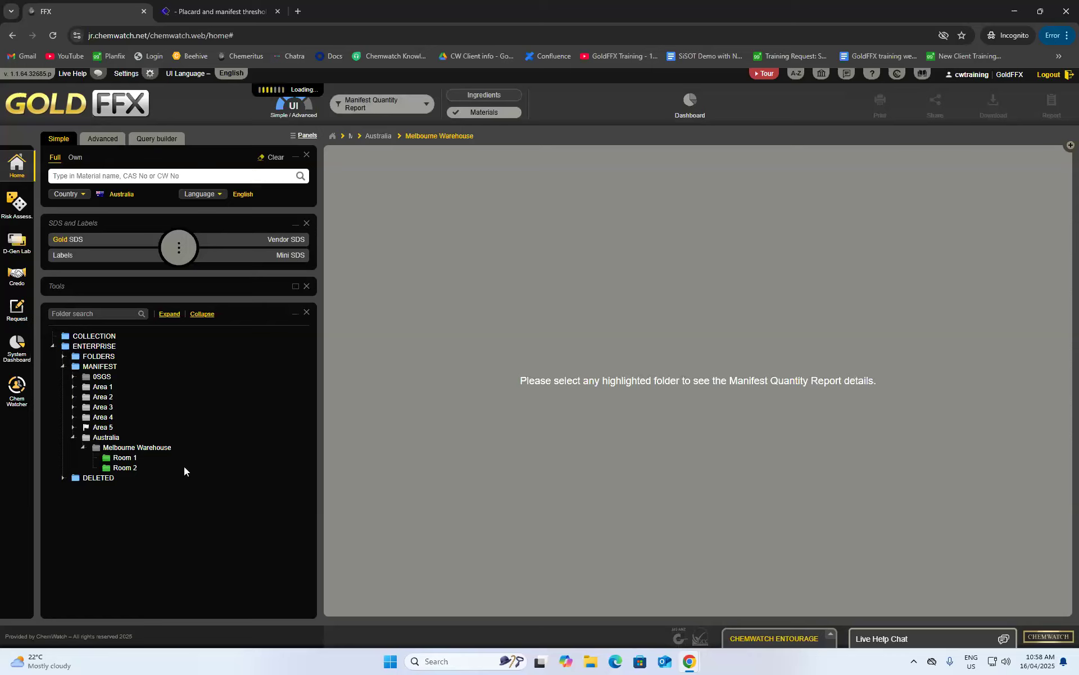
left_click(150, 452)
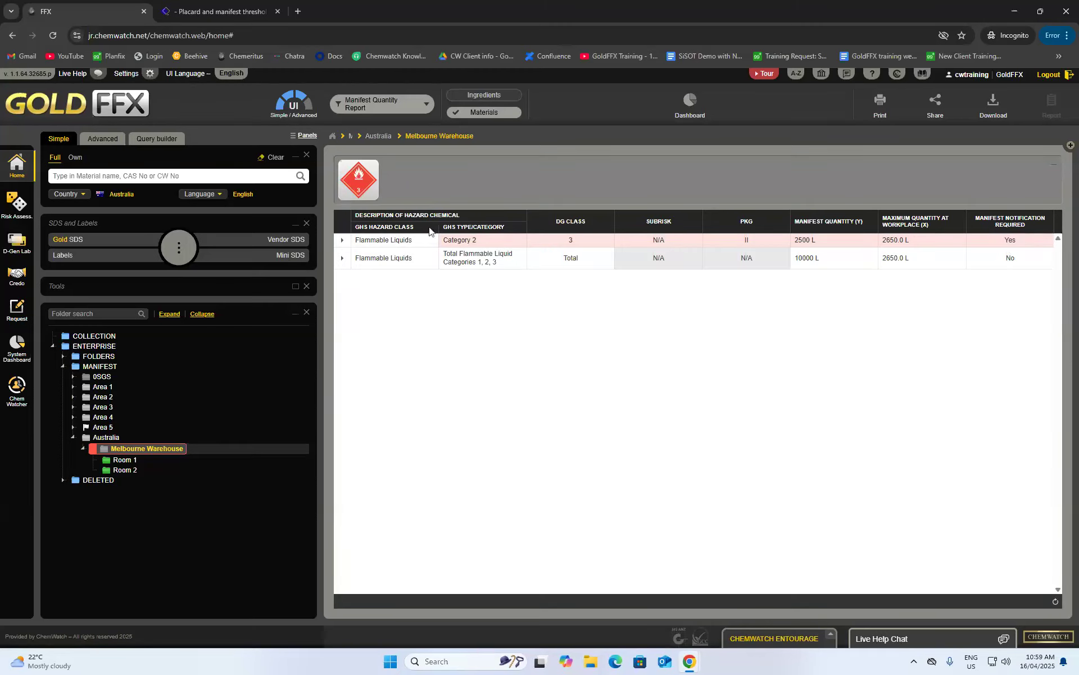
left_click(343, 240)
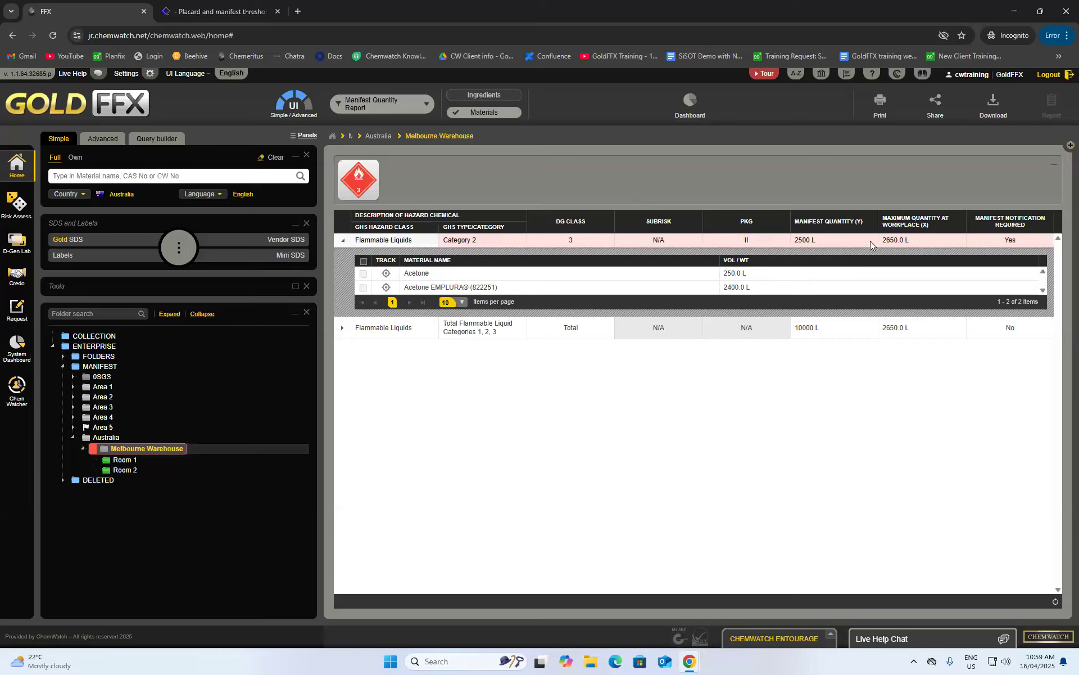
left_click(878, 110)
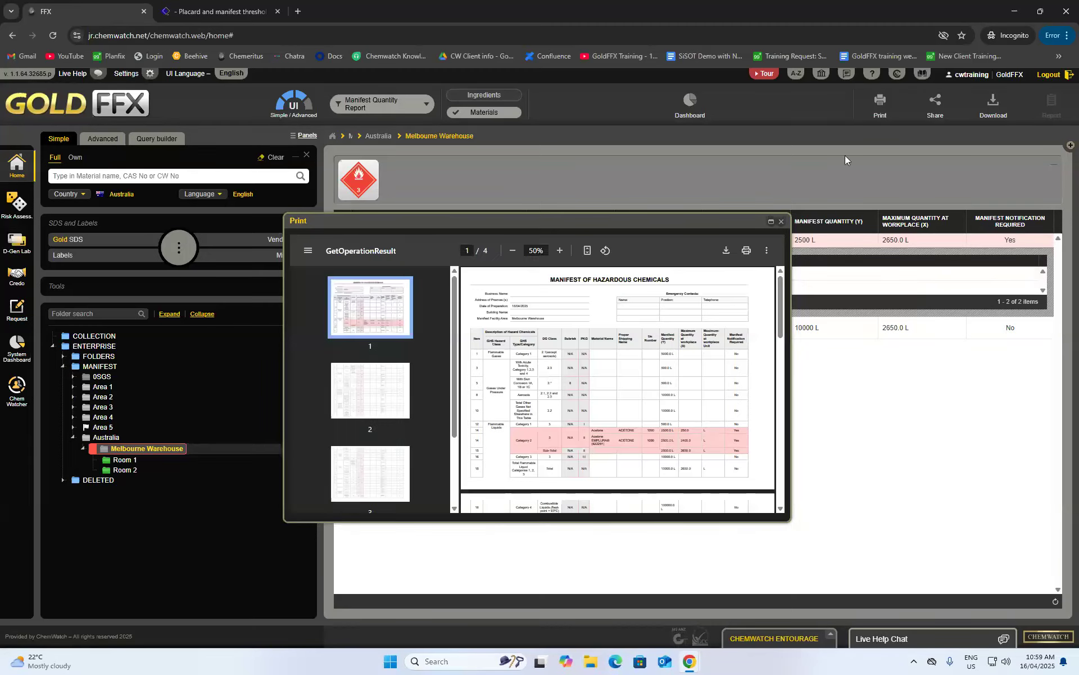
- Scroll through the four-page Manifest of Hazardous Chemicals preview, then close it
left_click_drag(669, 222, 748, 201)
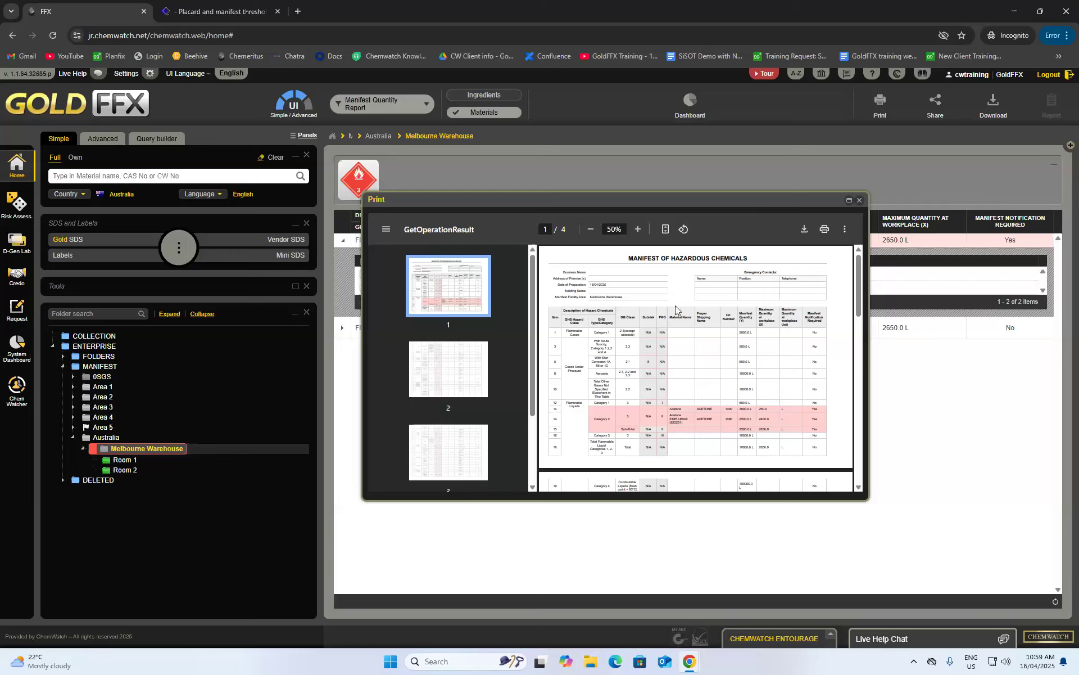
scroll(675, 301, "down", 2)
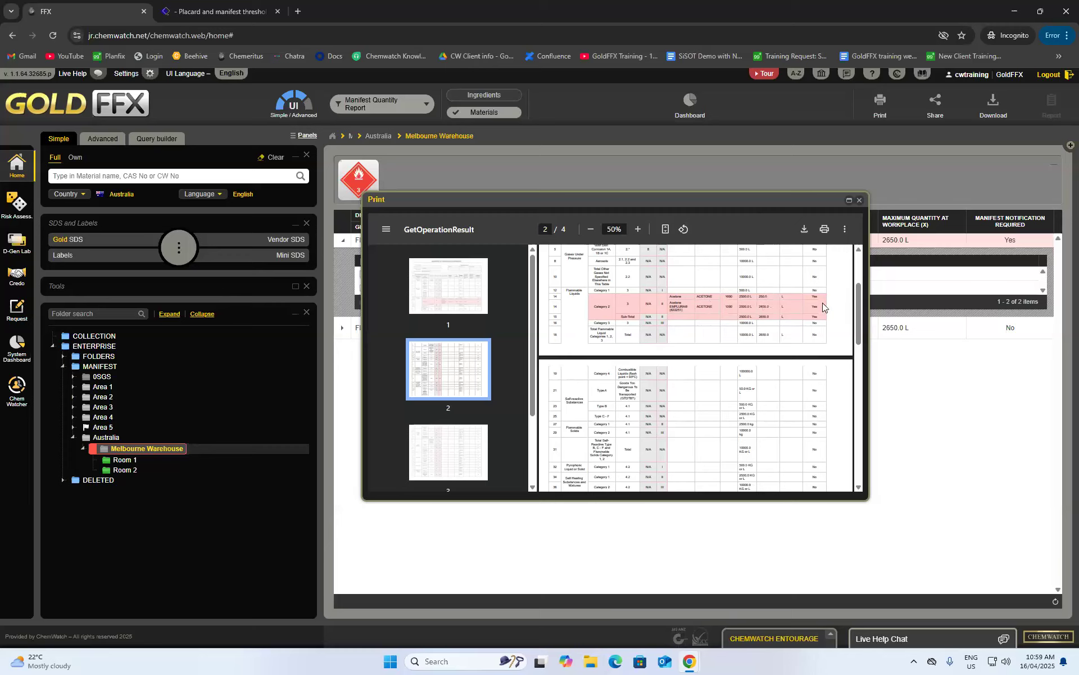
scroll(712, 305, "up", 2)
scroll(761, 329, "down", 15)
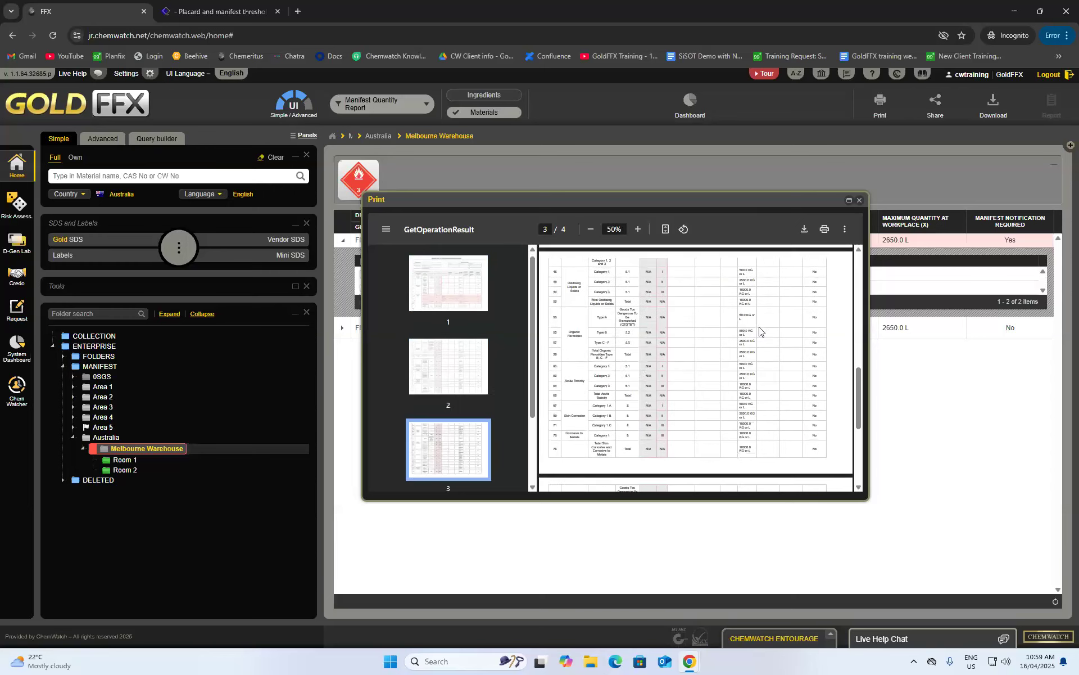
scroll(712, 398, "up", 15)
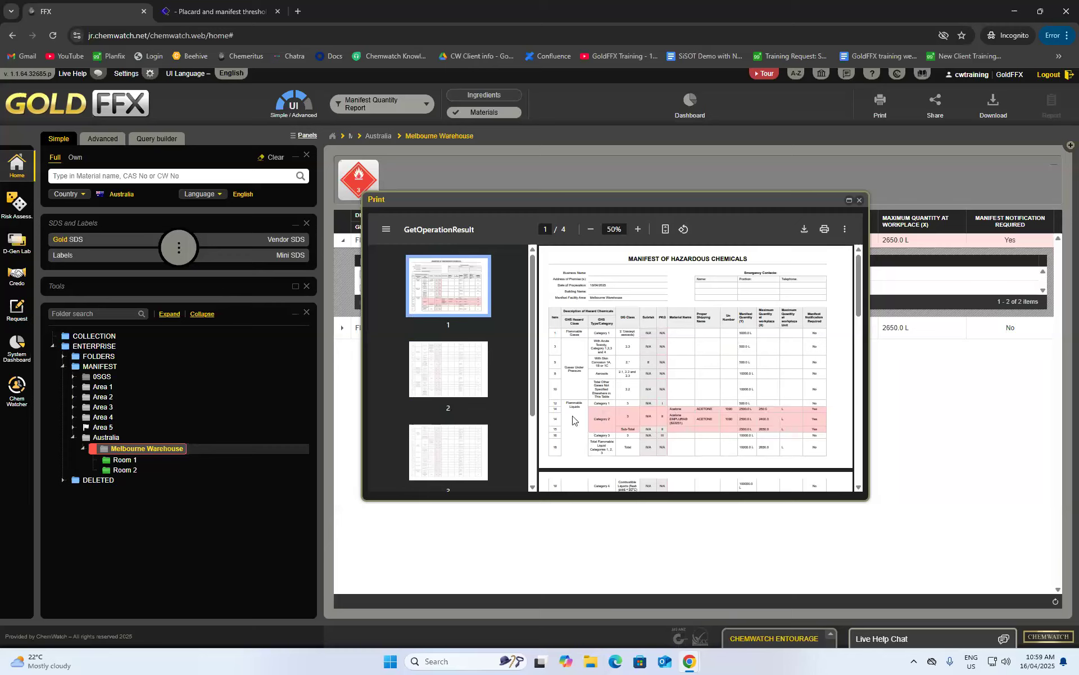
scroll(744, 419, "down", 4)
scroll(744, 417, "up", 4)
scroll(751, 419, "down", 4)
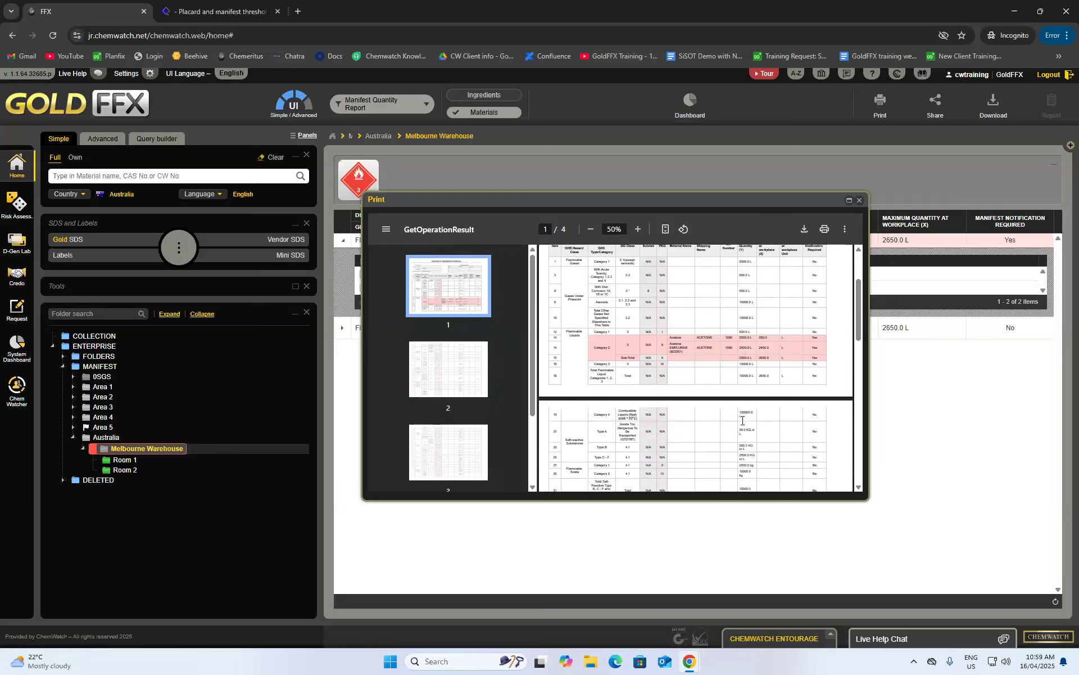
scroll(742, 425, "up", 4)
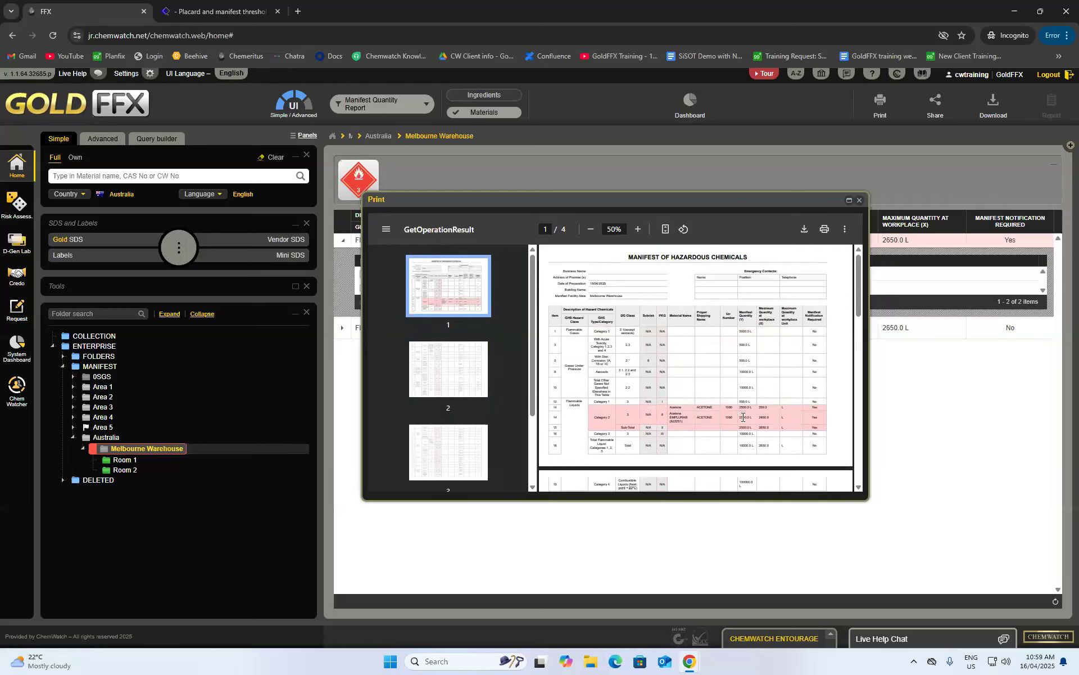
left_click(859, 200)
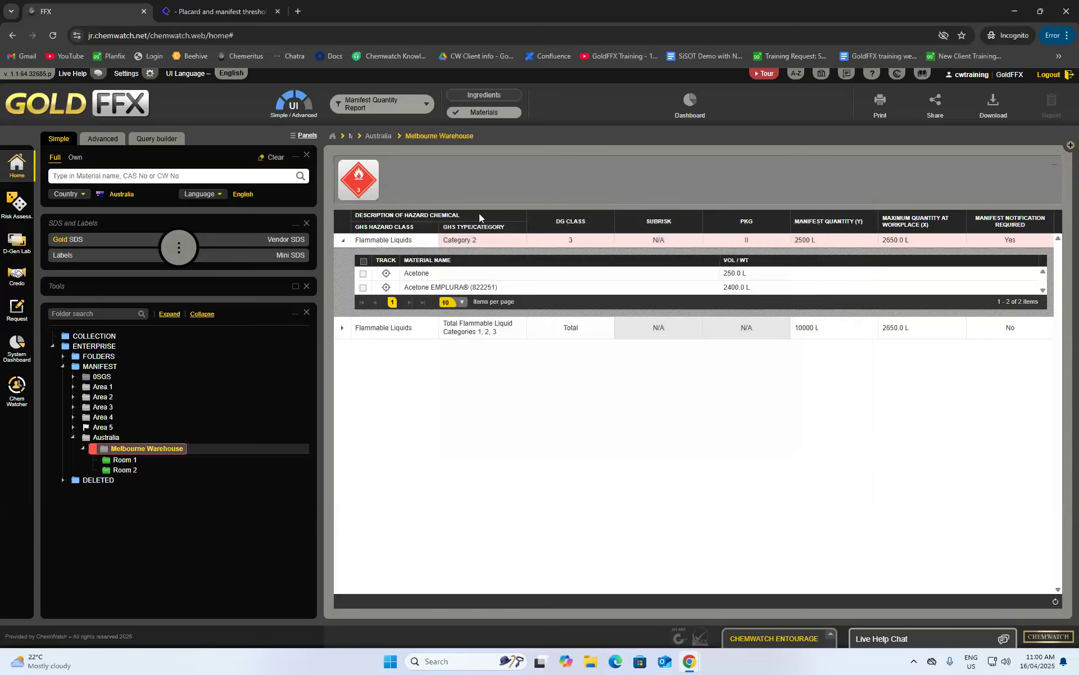
- Switch the report filter to No Hazards Filter to list Acetone, Acetone EMPLURA and benzene
left_click(373, 108)
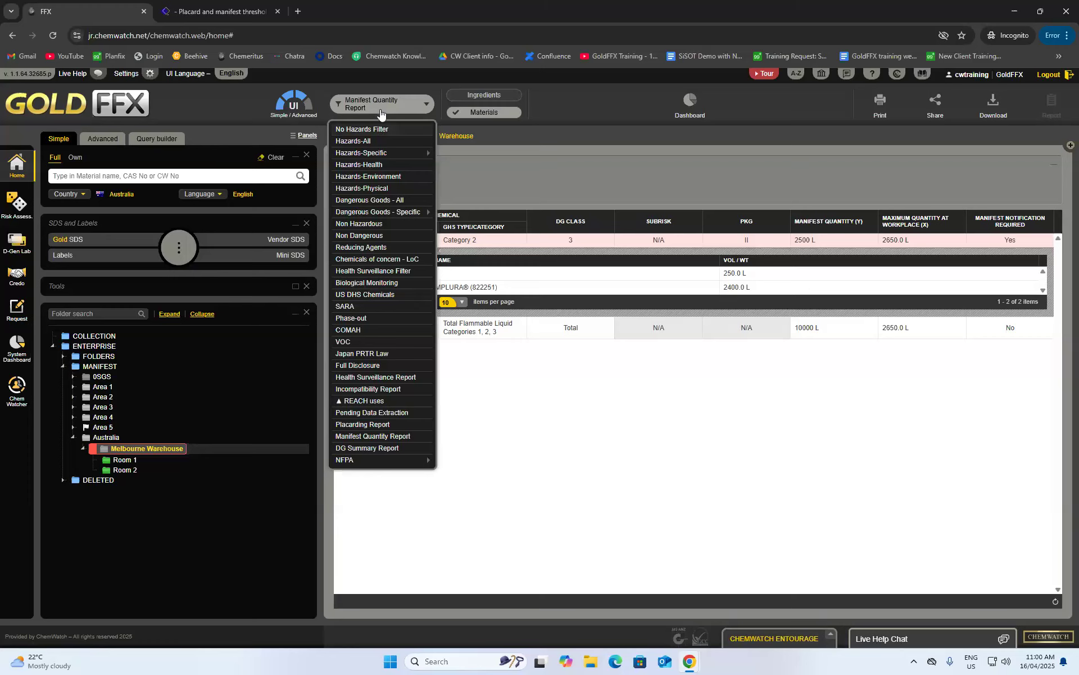
left_click(400, 129)
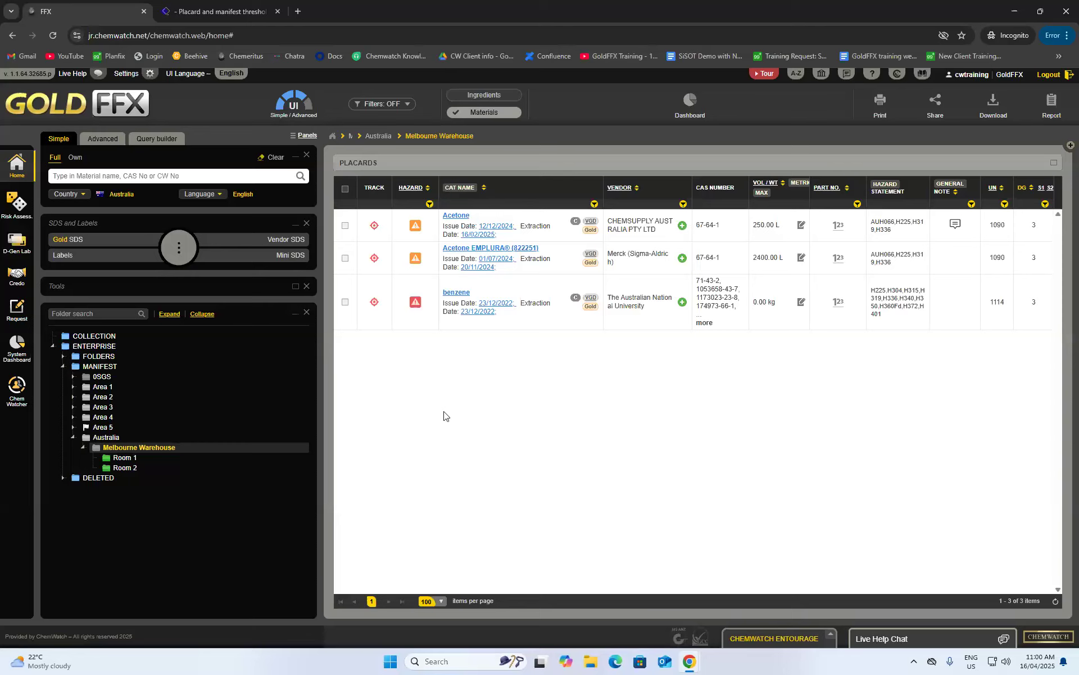
left_click(380, 107)
left_click(381, 112)
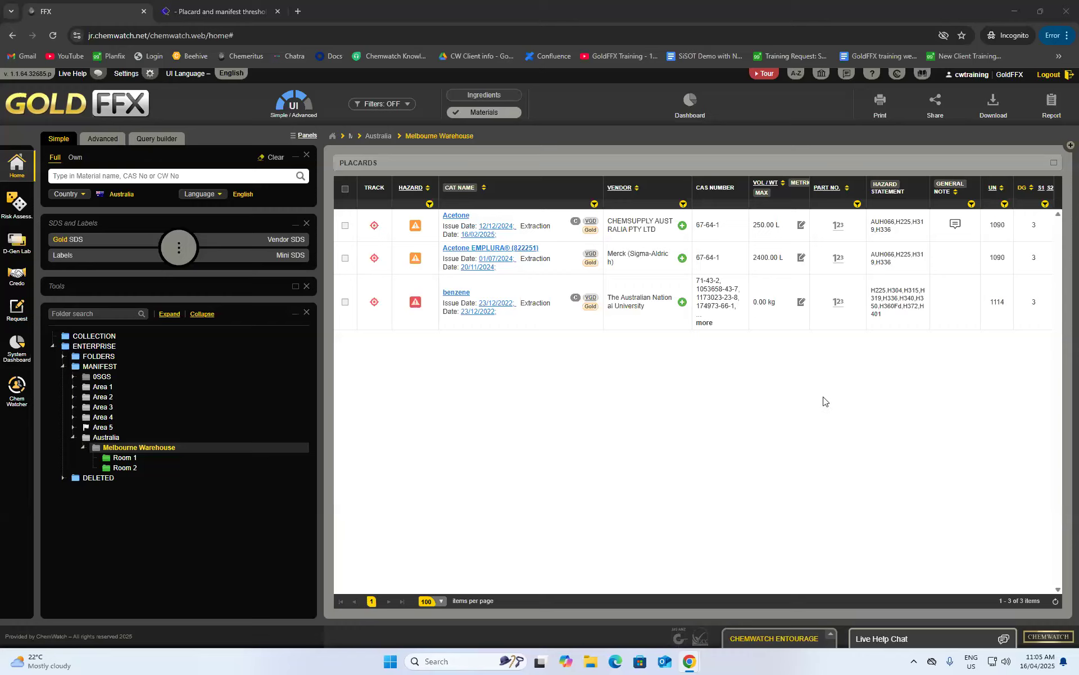
left_click(379, 108)
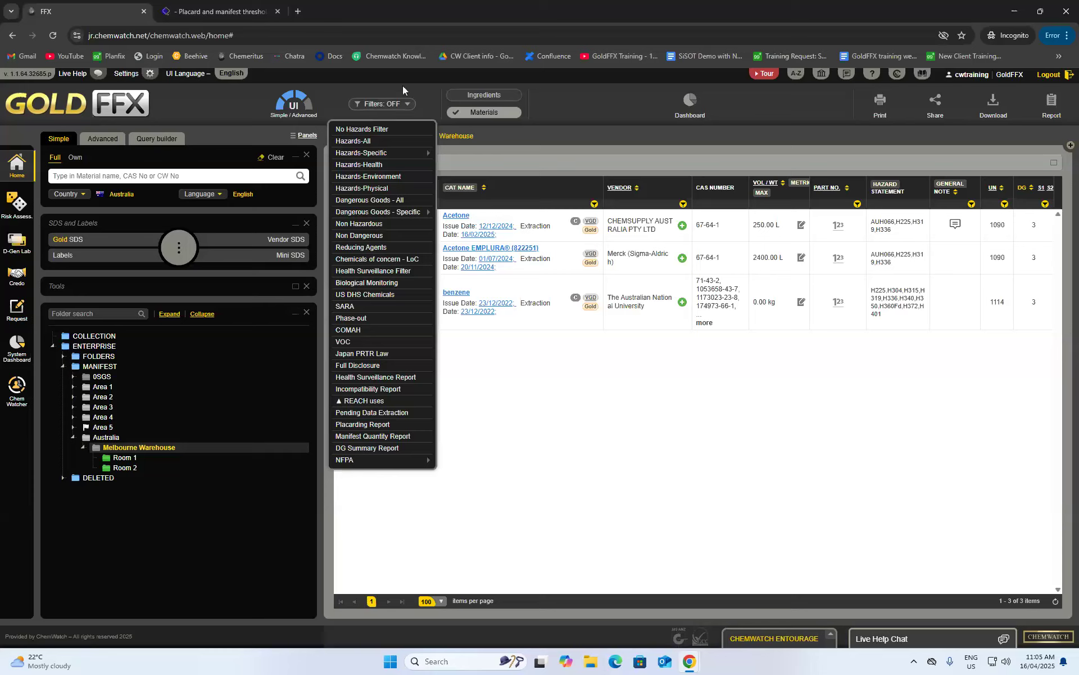
left_click(398, 105)
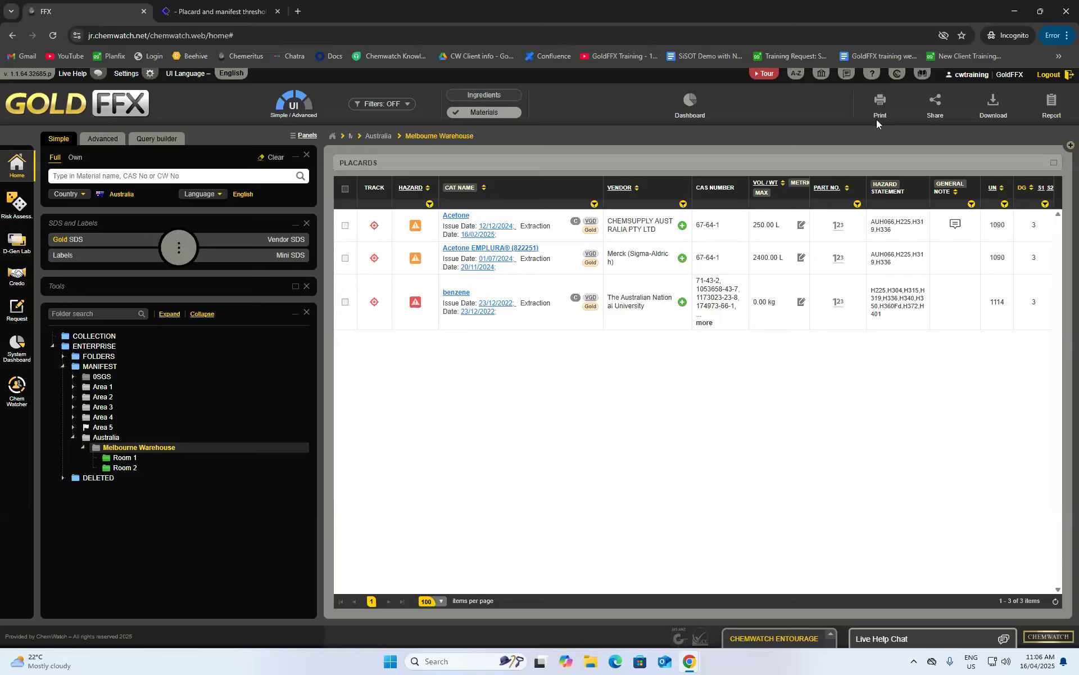
- Print a Materials list of Melbourne Warehouse's three placard materials
left_click(880, 103)
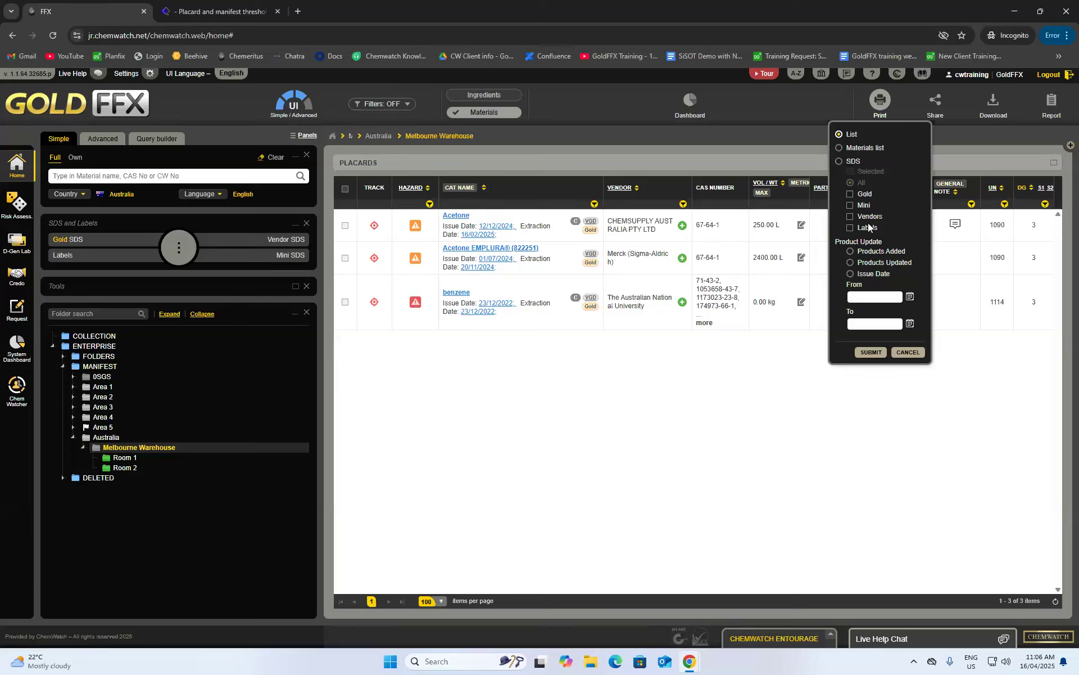
left_click(839, 148)
left_click(865, 353)
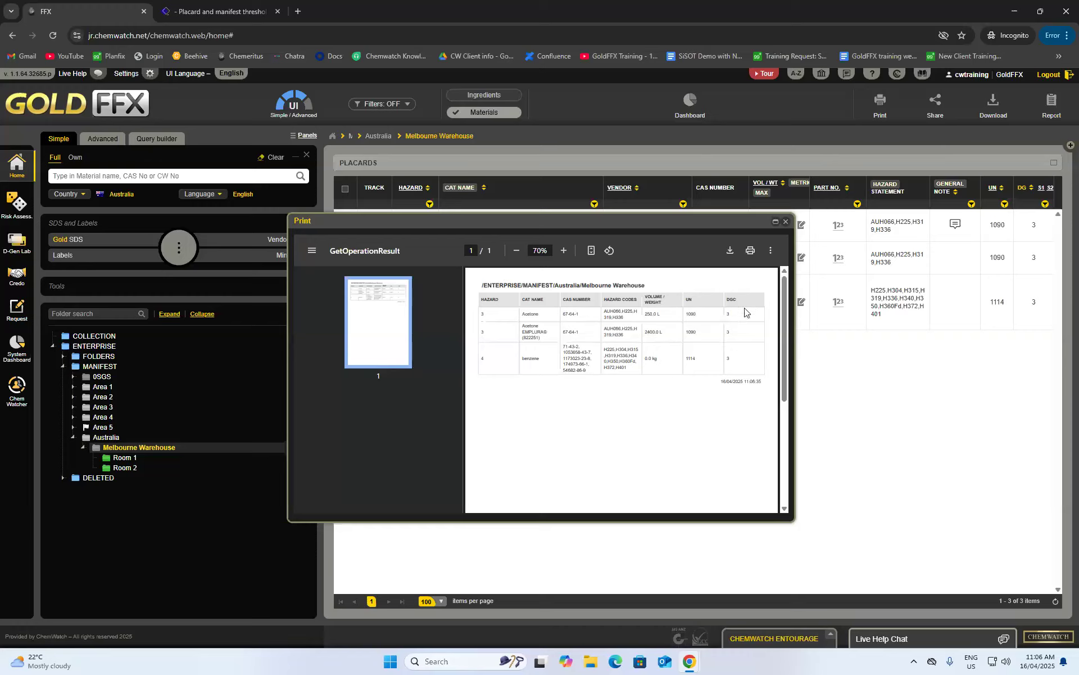
- Close the materials list preview and request an SDS printout, dismissing the export-type note
left_click(786, 222)
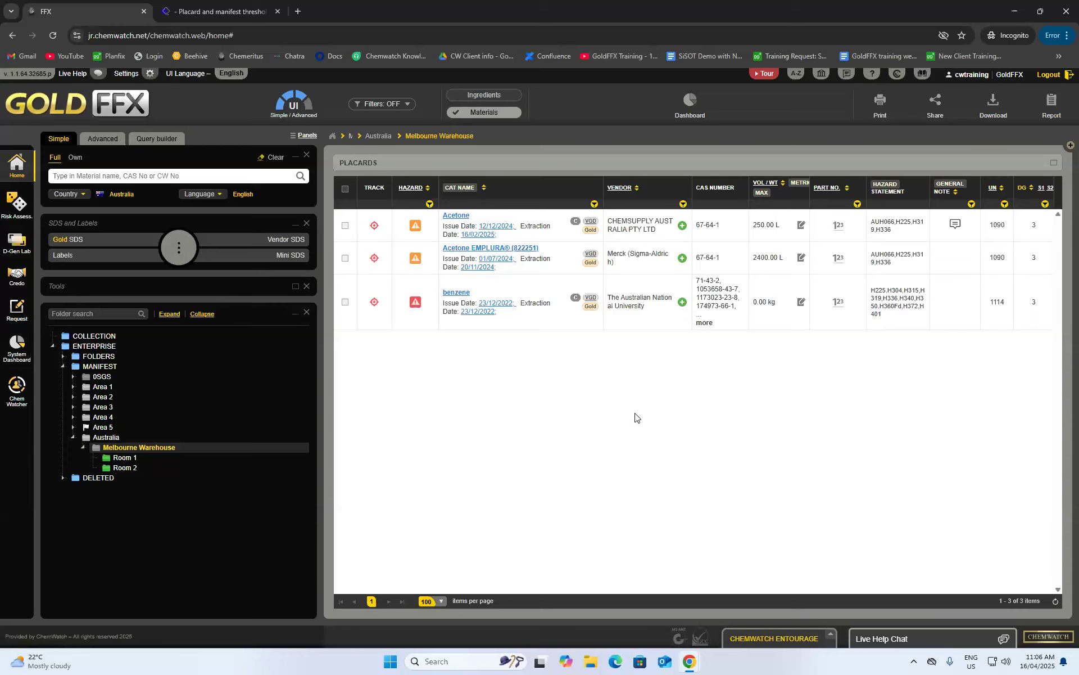
left_click(881, 102)
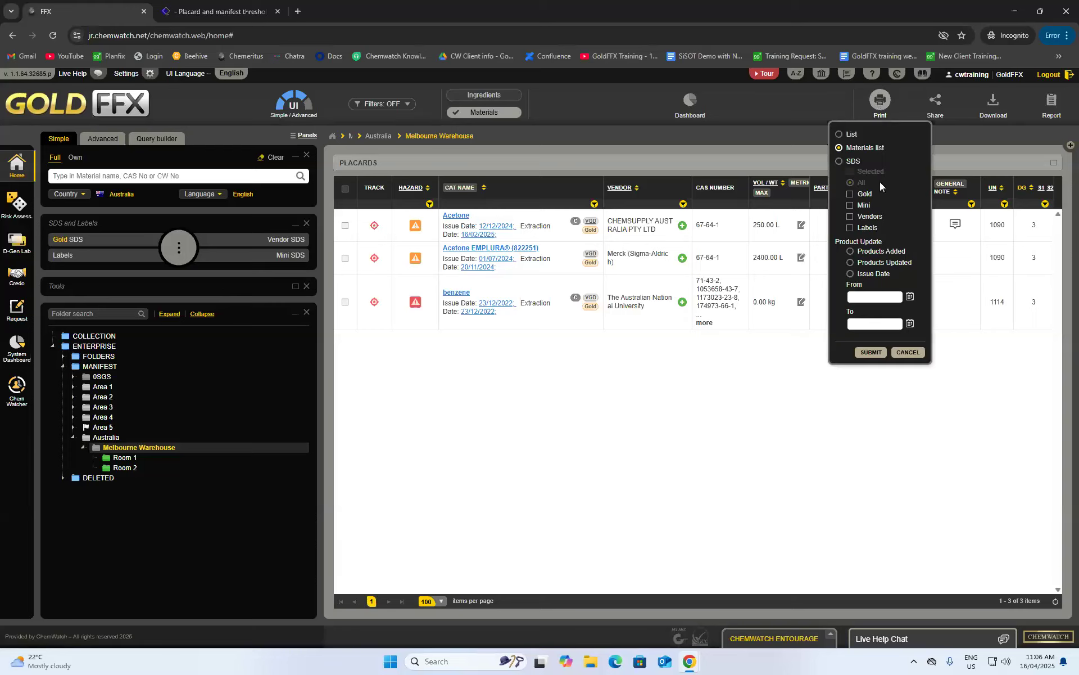
left_click(843, 163)
left_click(870, 353)
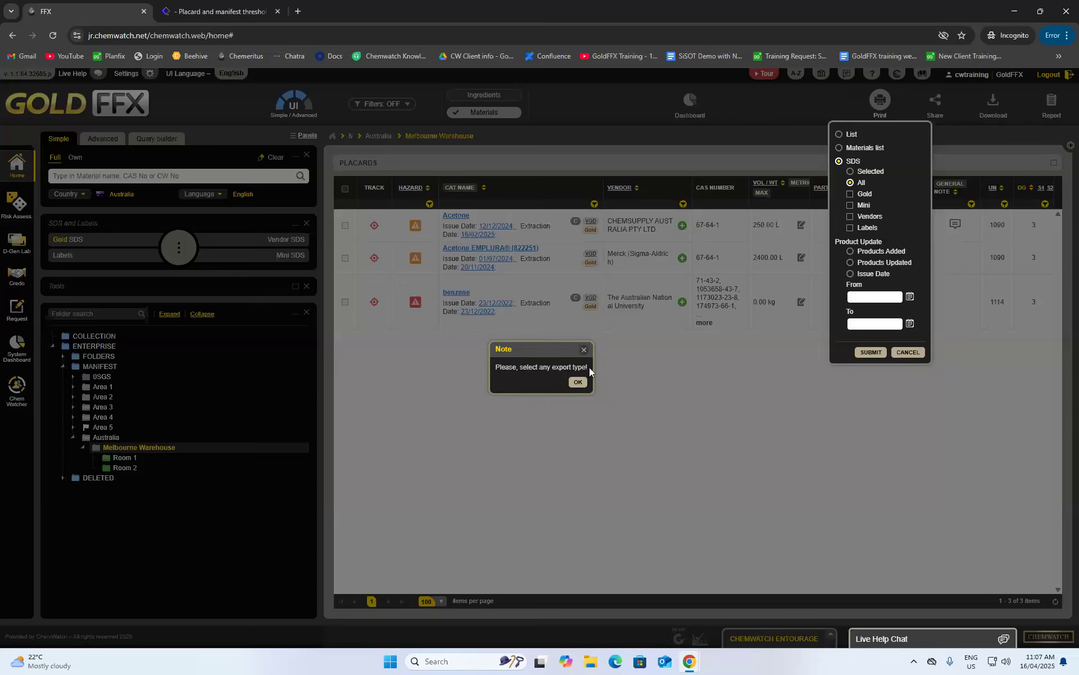
left_click(578, 382)
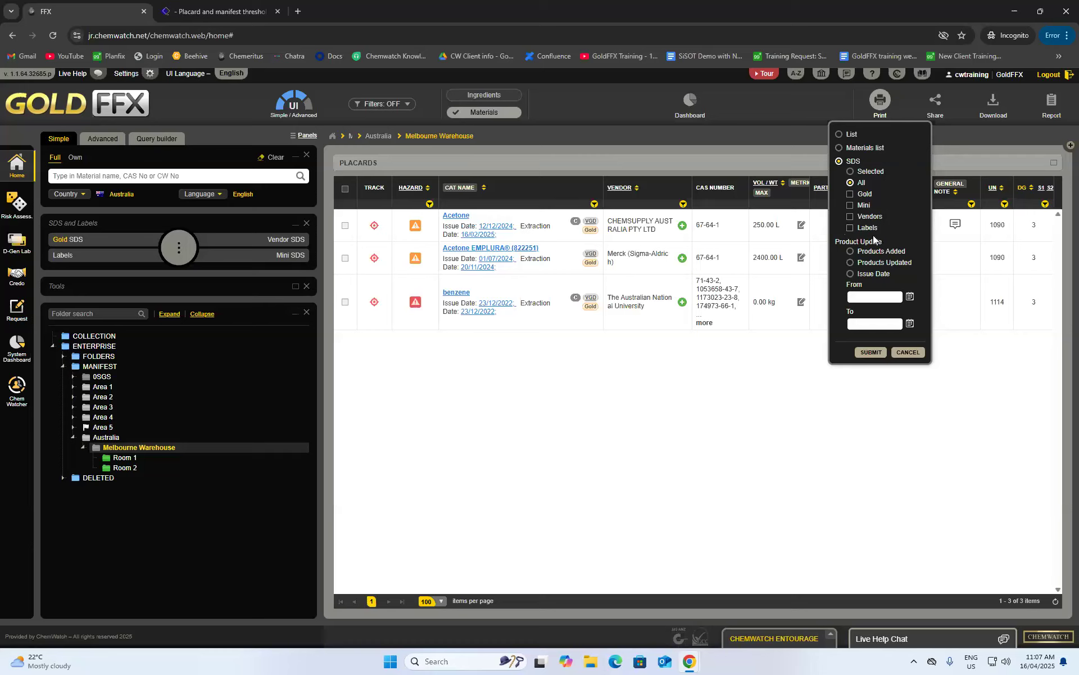
- Generate the SDS printout with vendor SDSs included, scroll through it, and close it
left_click(850, 217)
left_click(872, 352)
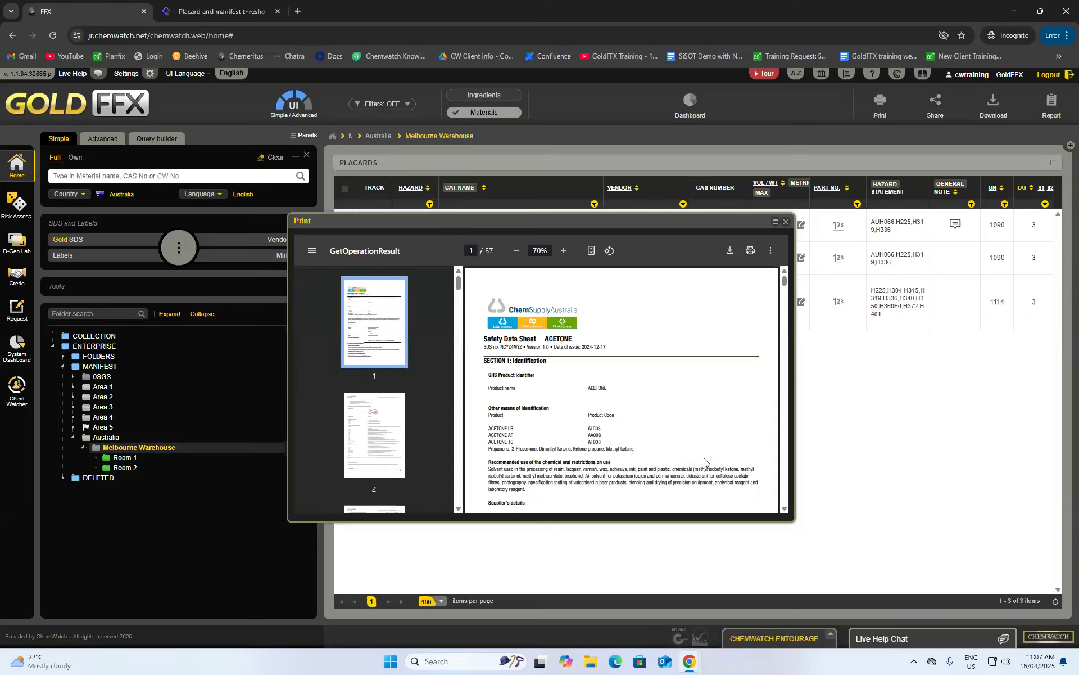
scroll(703, 460, "down", 6)
scroll(610, 403, "down", 15)
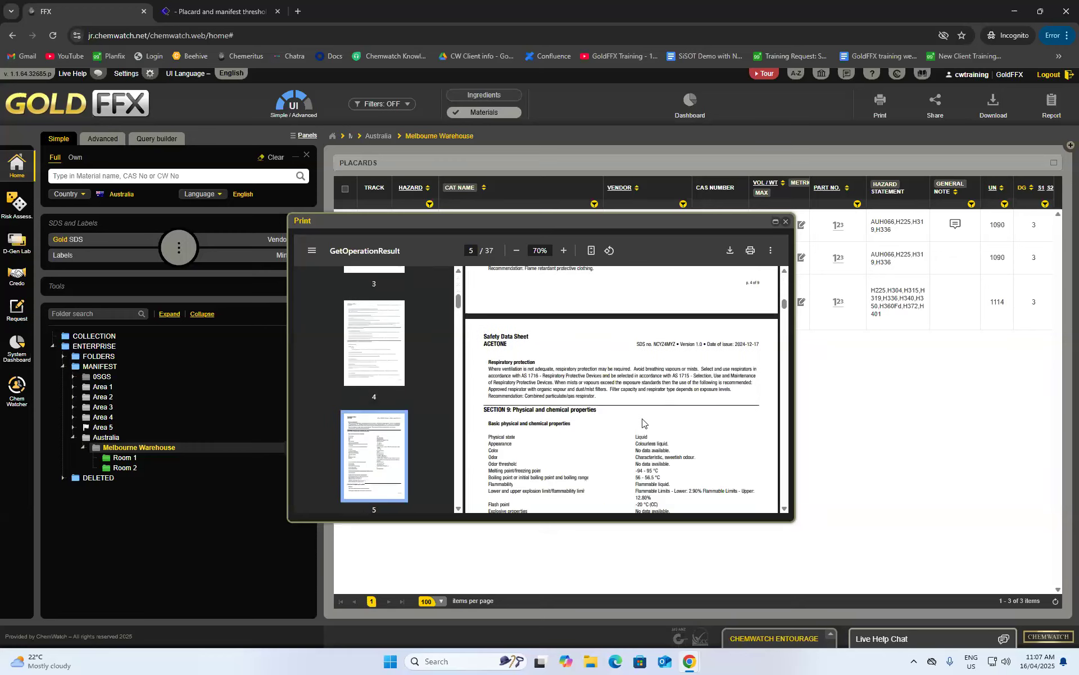
scroll(642, 422, "down", 4)
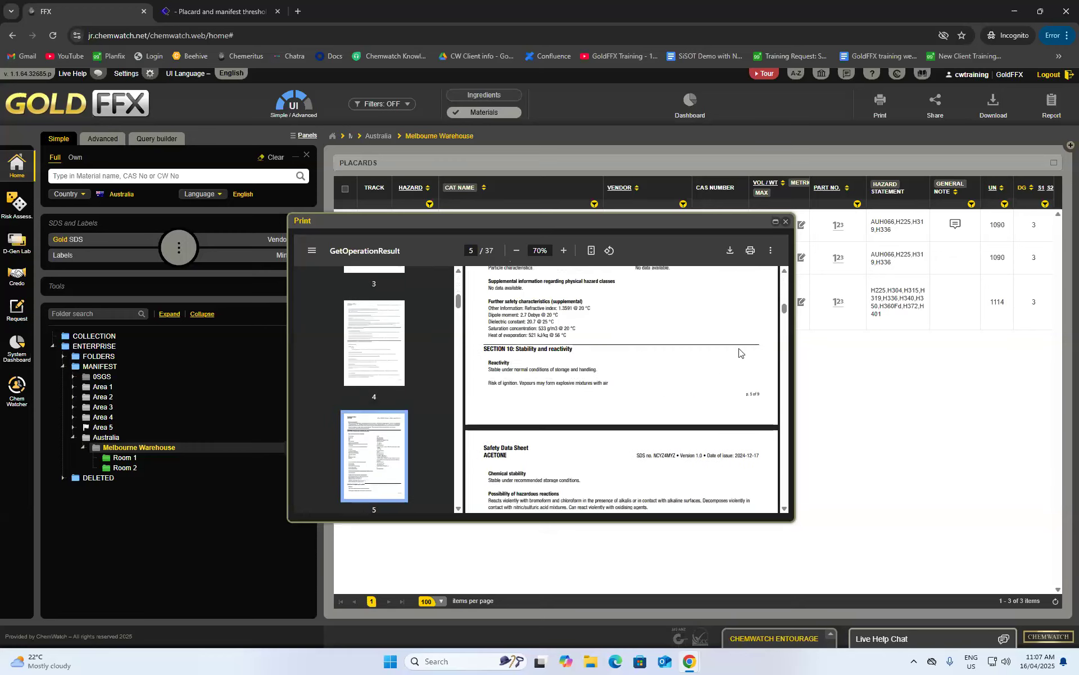
scroll(725, 354, "down", 20)
scroll(705, 366, "down", 10)
scroll(632, 343, "down", 4)
scroll(645, 366, "up", 3)
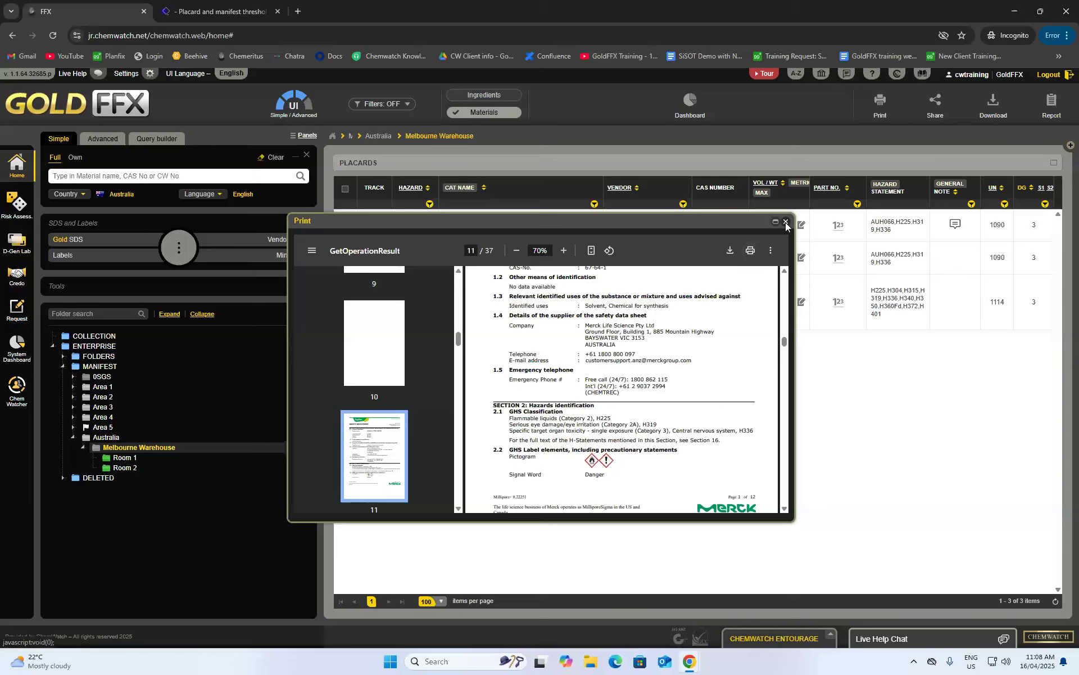
left_click(786, 221)
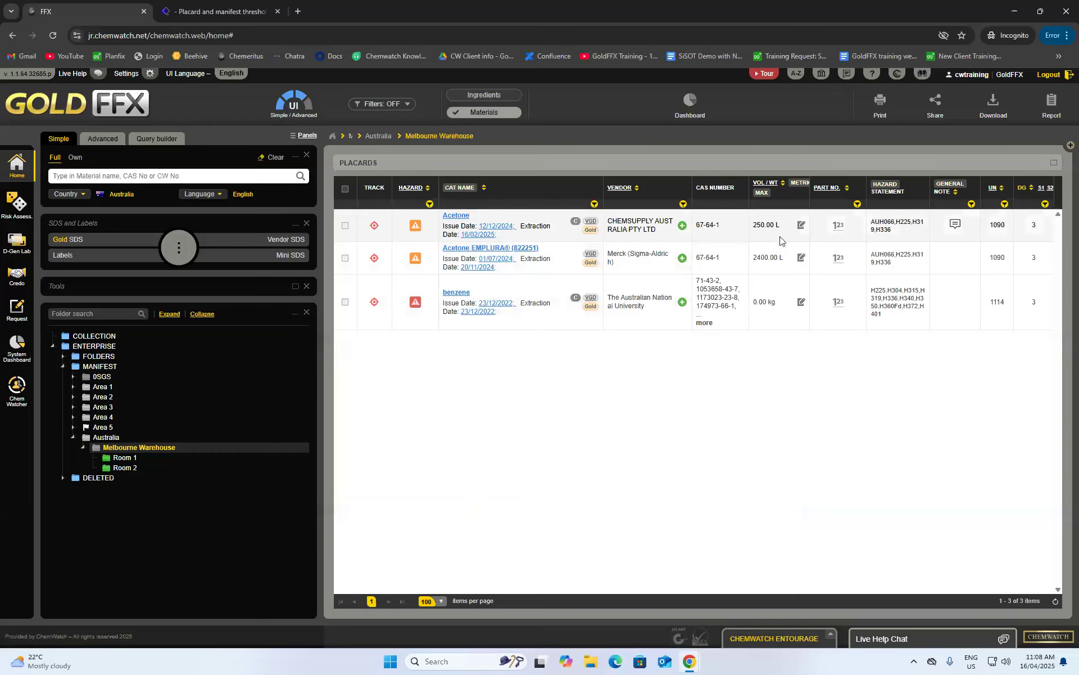
- Submit an Offline Archive download of all materials with Mini and Vendor SDS formats
left_click(994, 105)
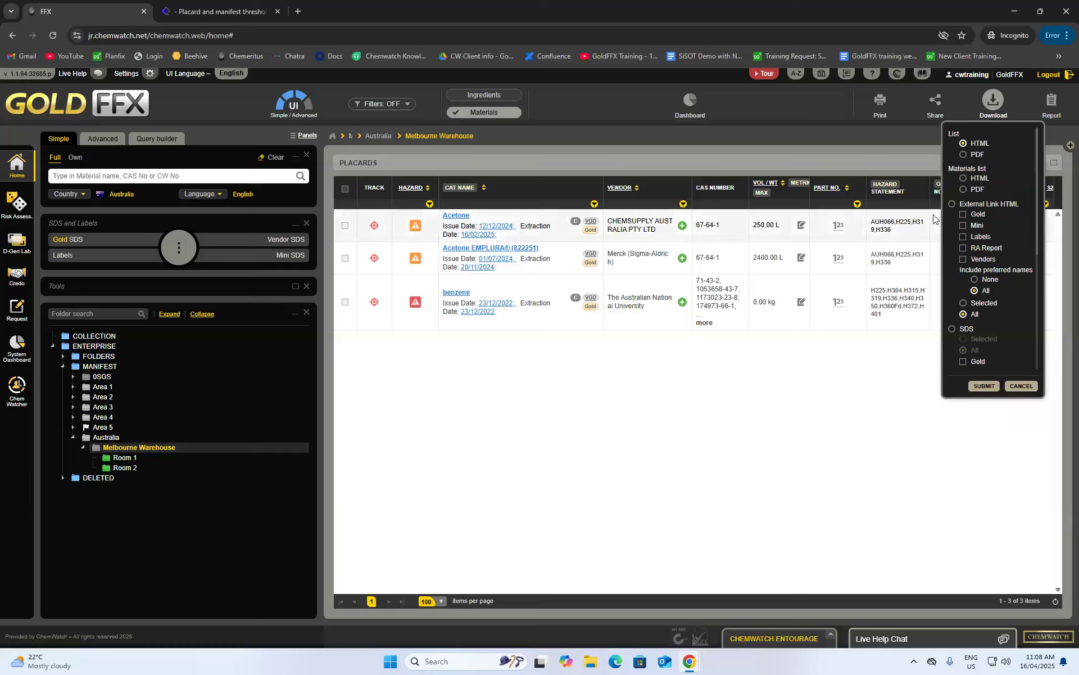
scroll(993, 229, "down", 1)
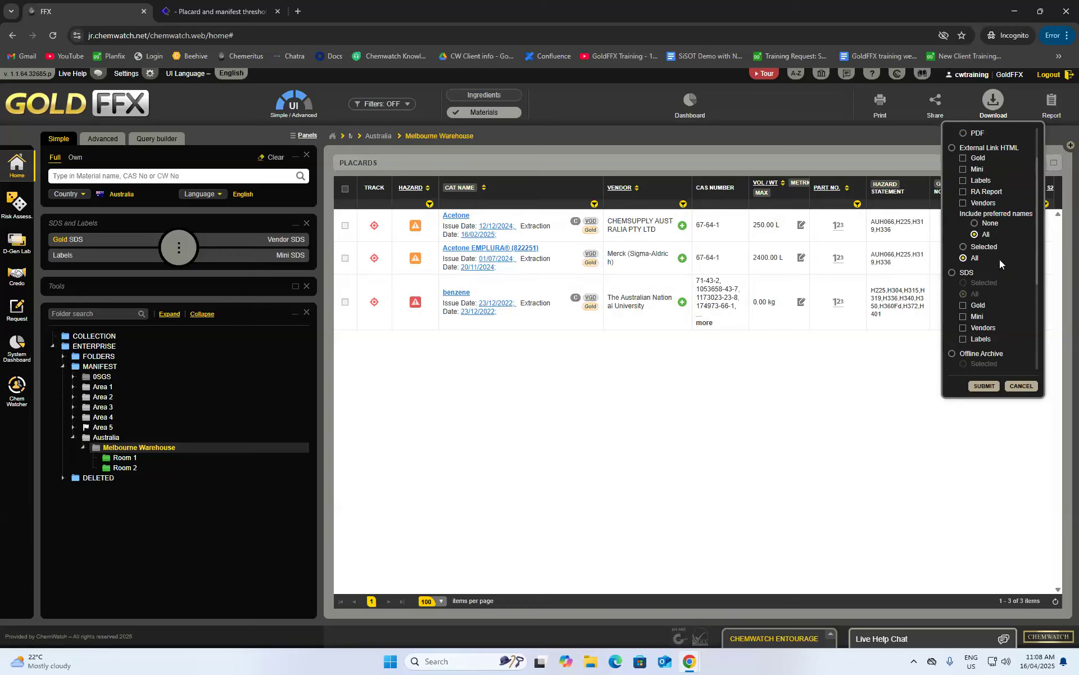
scroll(1000, 259, "down", 1)
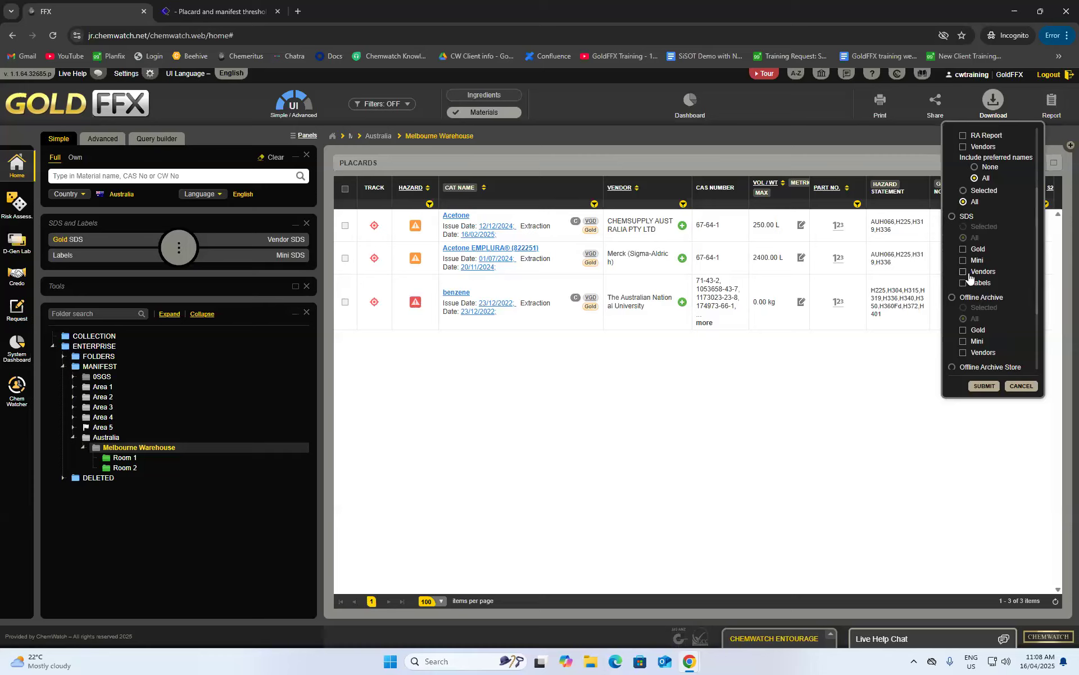
scroll(973, 269, "down", 1)
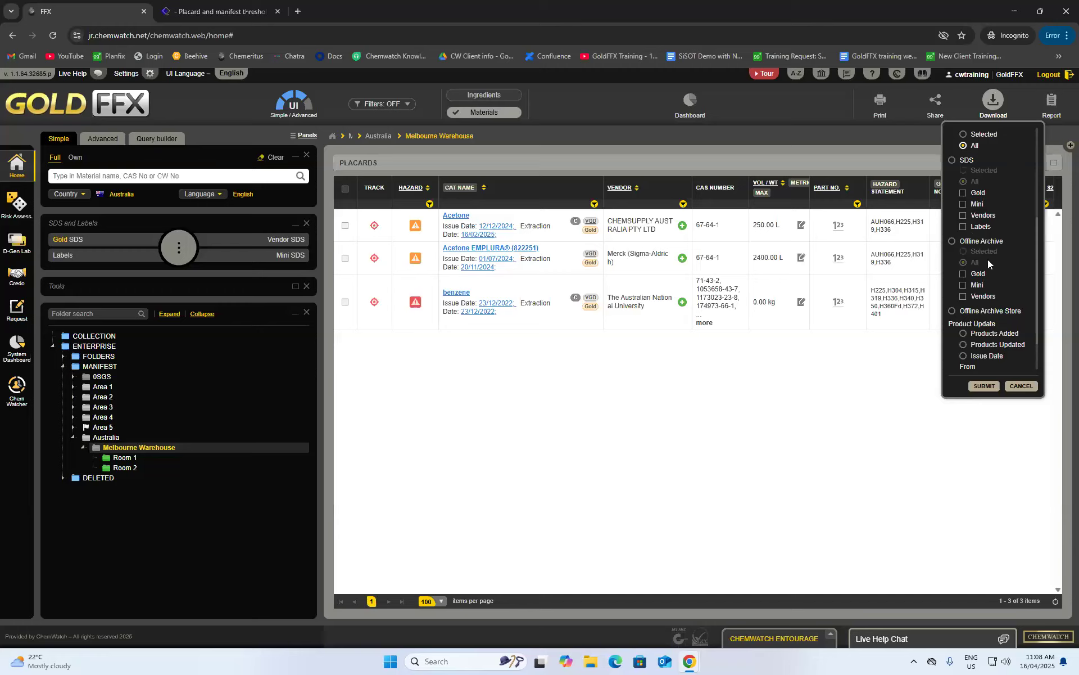
left_click(952, 242)
left_click(964, 297)
left_click(964, 286)
scroll(993, 286, "down", 2)
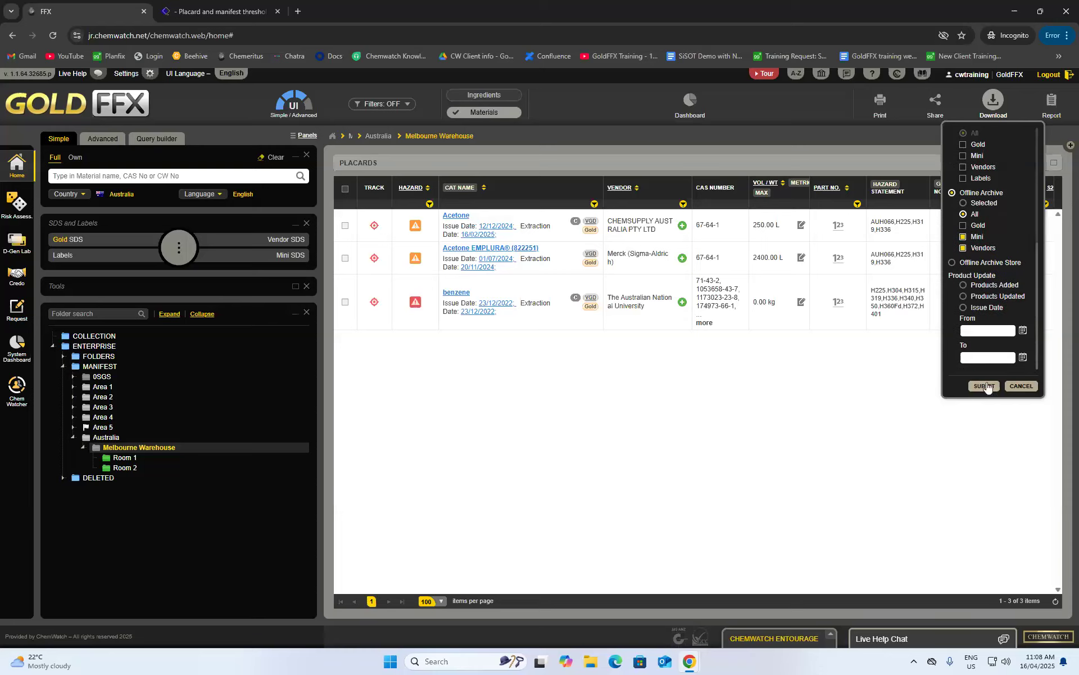
left_click(985, 386)
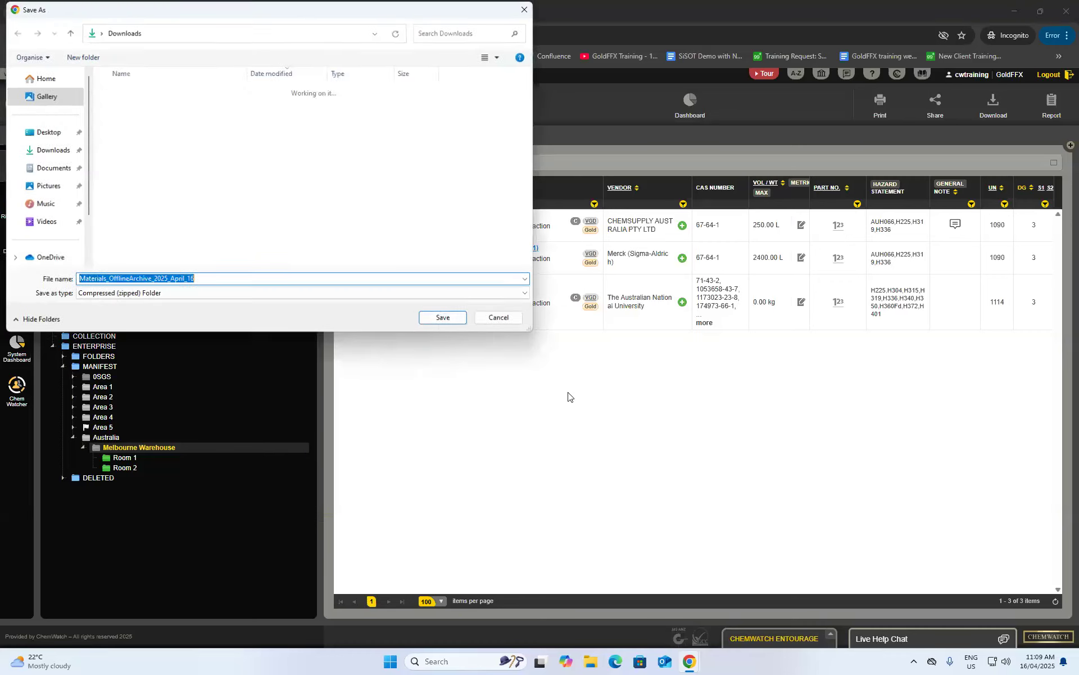
- Save the Materials_OfflineArchive_2025_April_16 zip to Downloads and extract it into its own folder
left_click(48, 149)
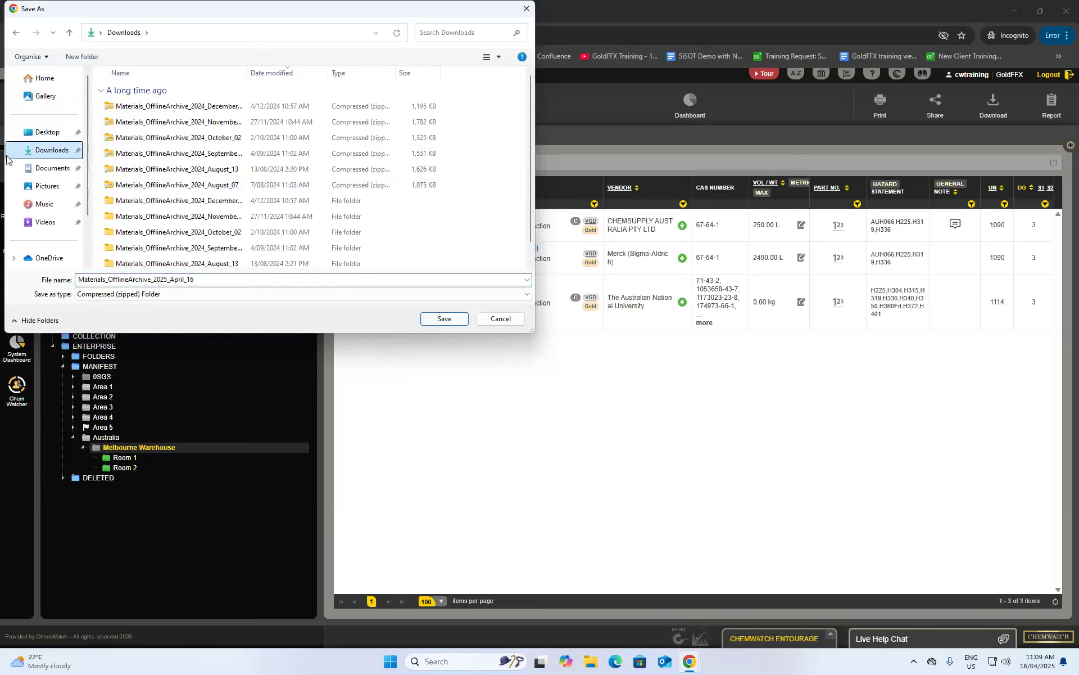
left_click(443, 319)
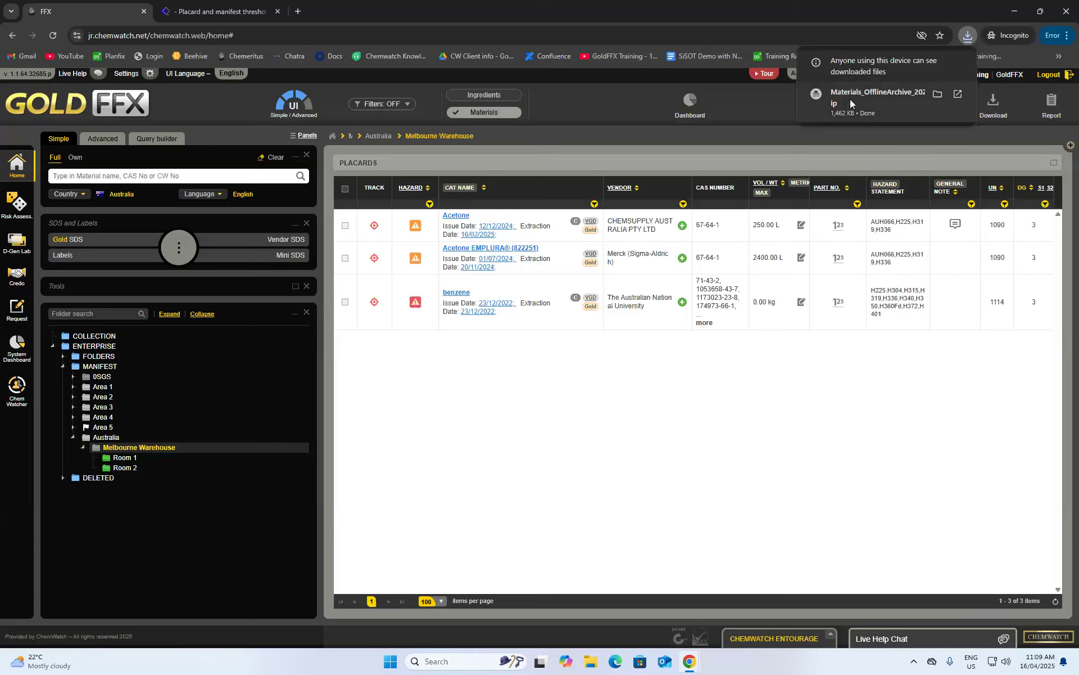
left_click(938, 94)
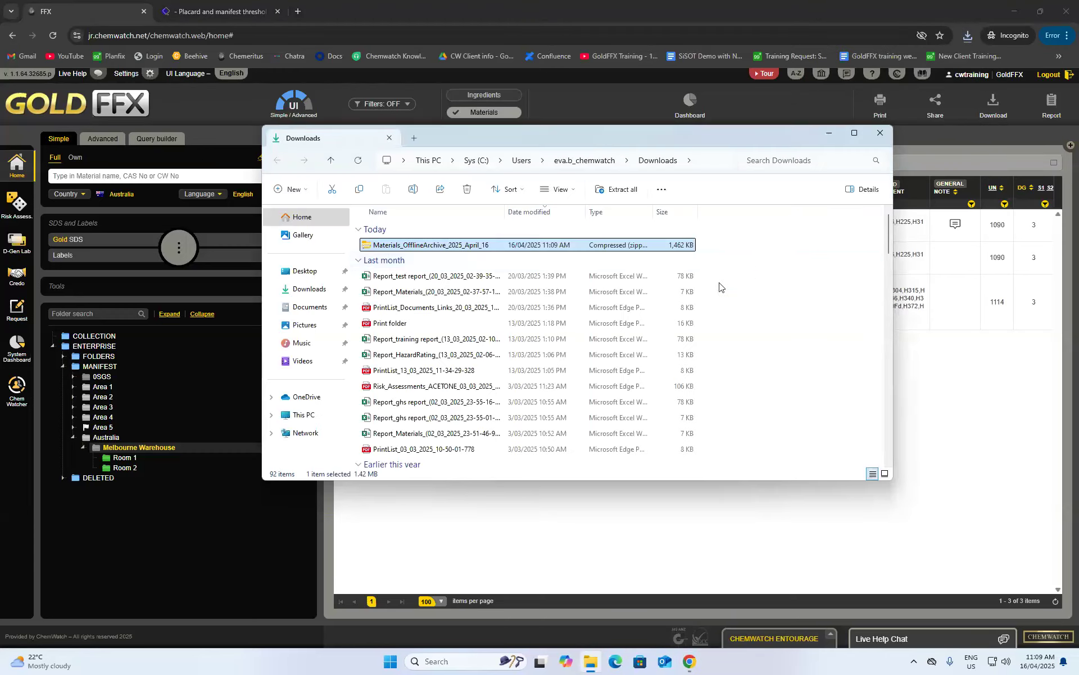
right_click(424, 248)
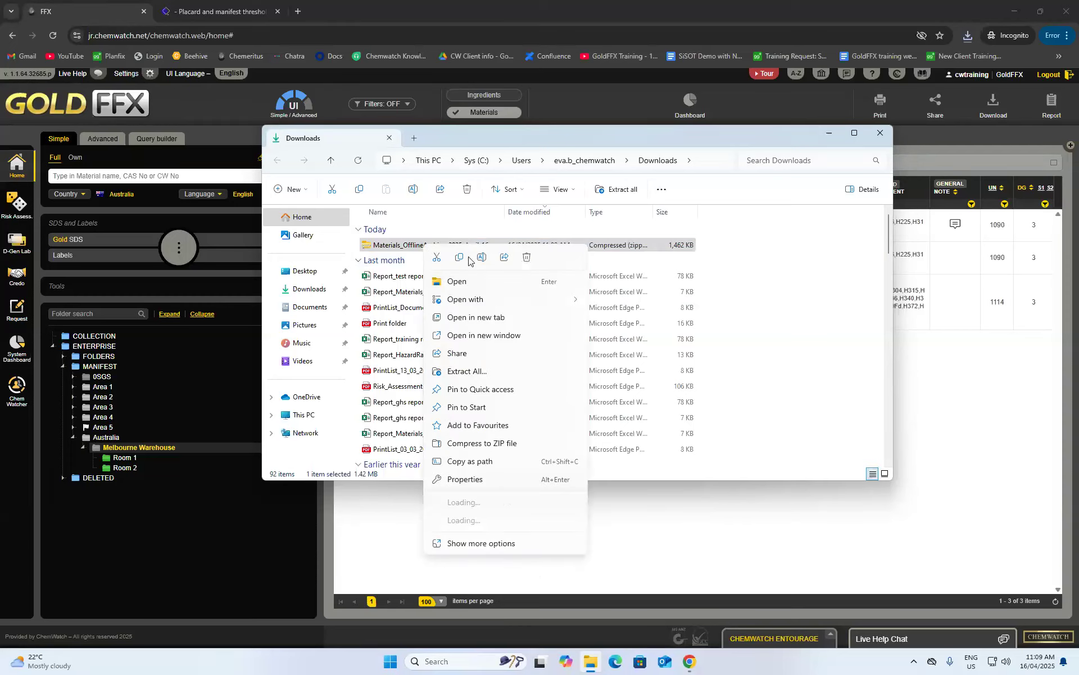
left_click(463, 373)
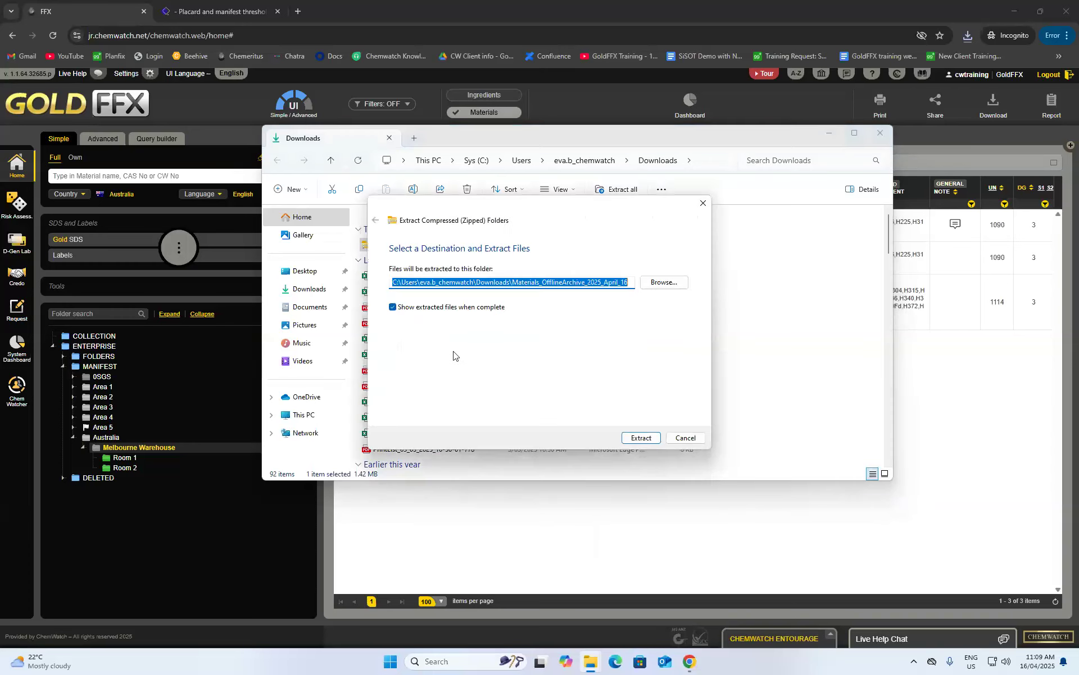
left_click(641, 438)
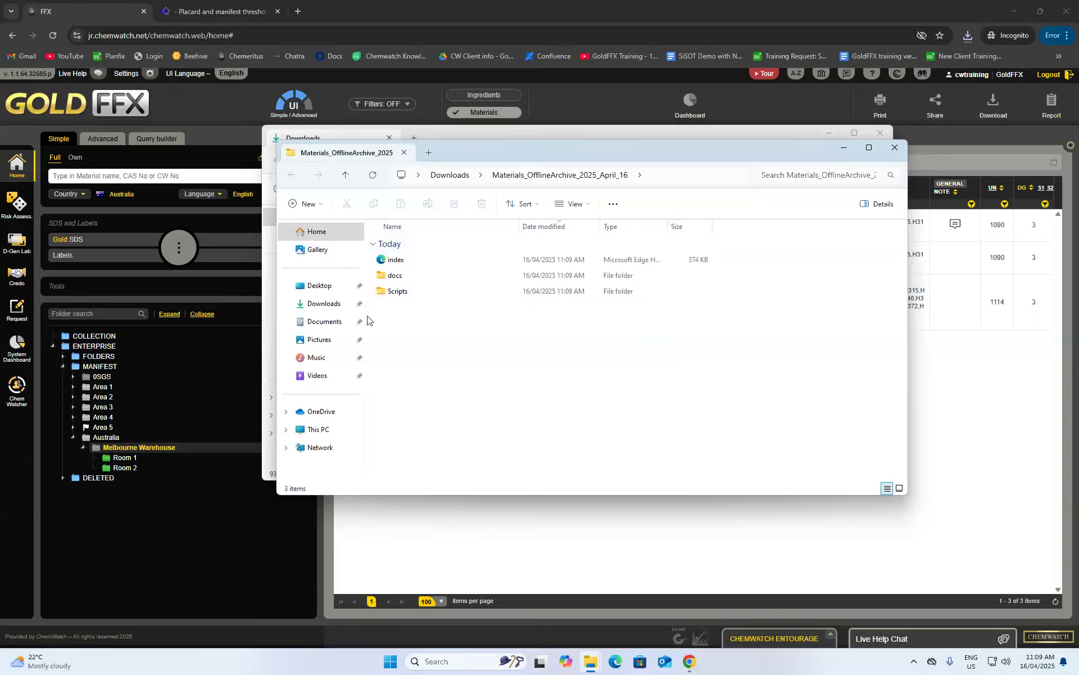
- Check the SDS PDFs in the docs folder, then open the archive's index page
double_click(416, 278)
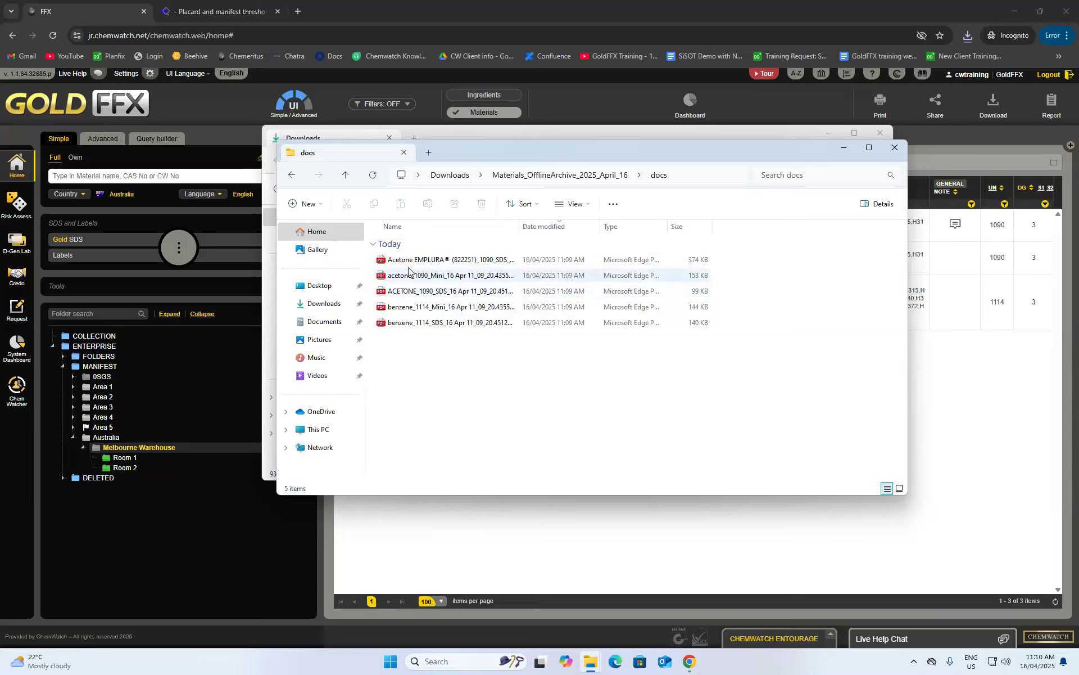
left_click(294, 176)
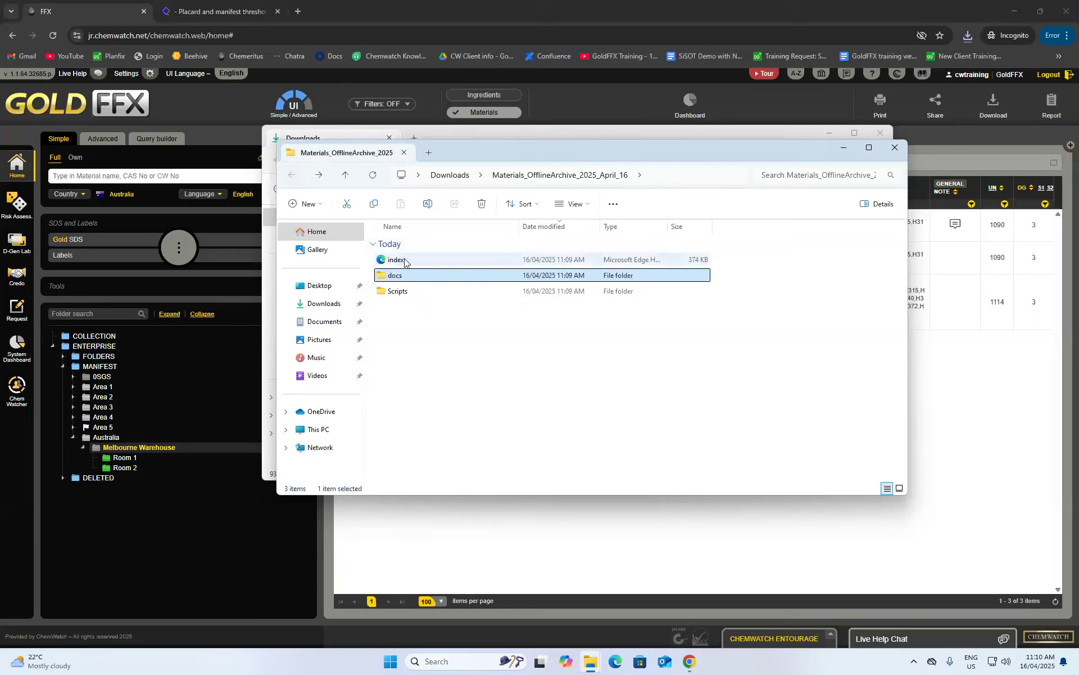
double_click(405, 260)
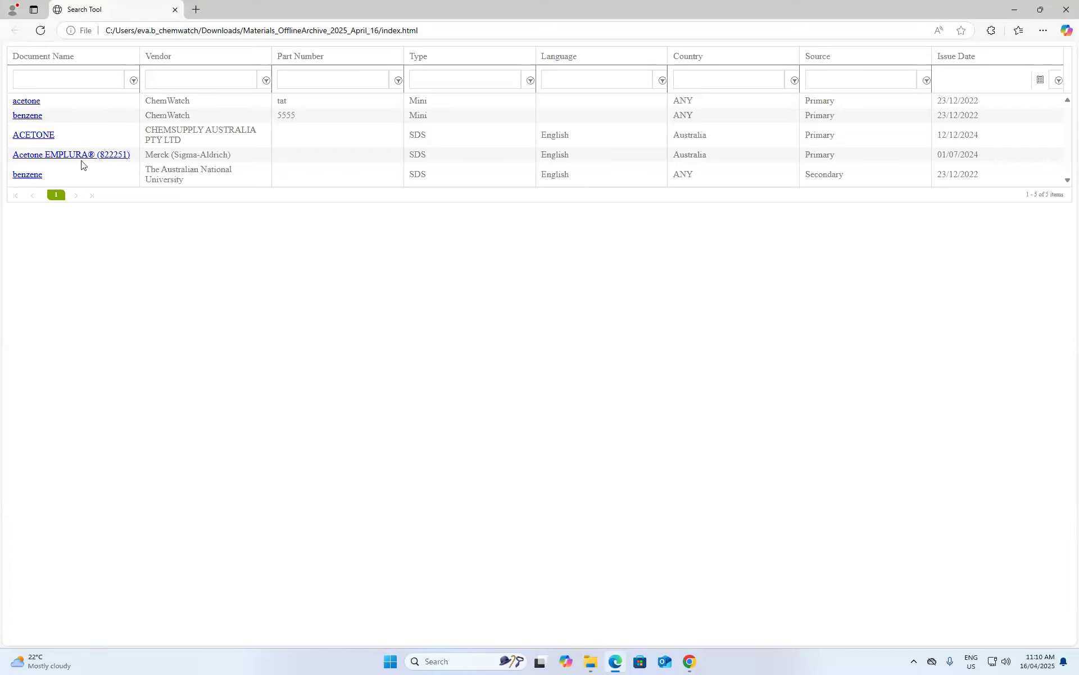
- Filter the index's Document Name column for 'benzene', then clear the filter
left_click(60, 86)
type("benzene")
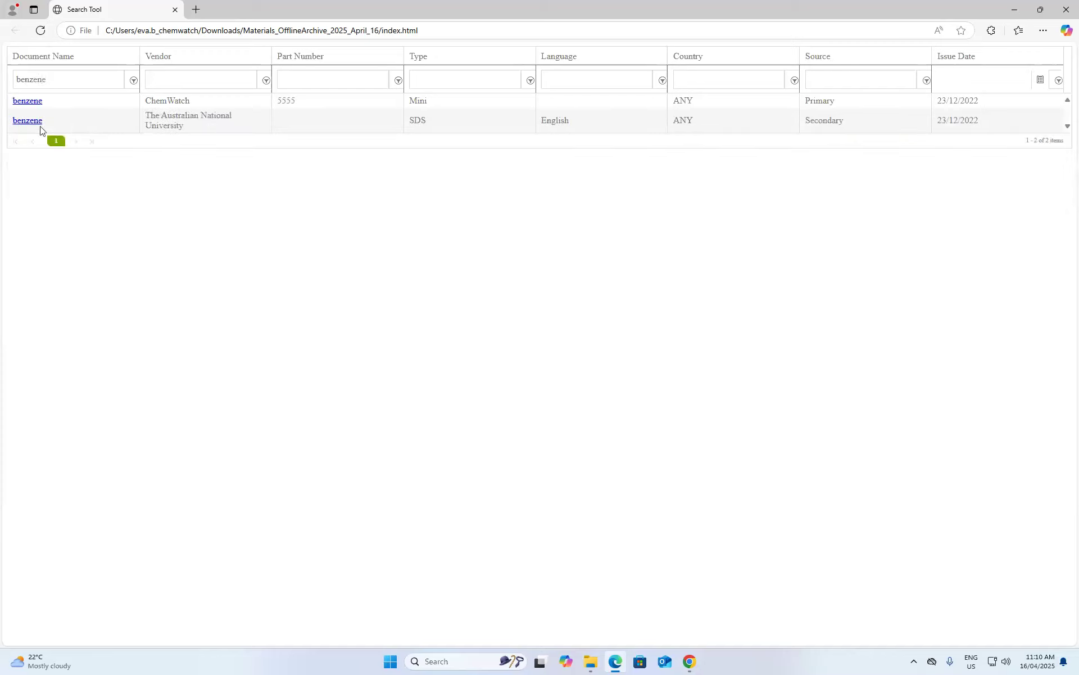
left_click_drag(69, 79, 5, 80)
key("BackSpace")
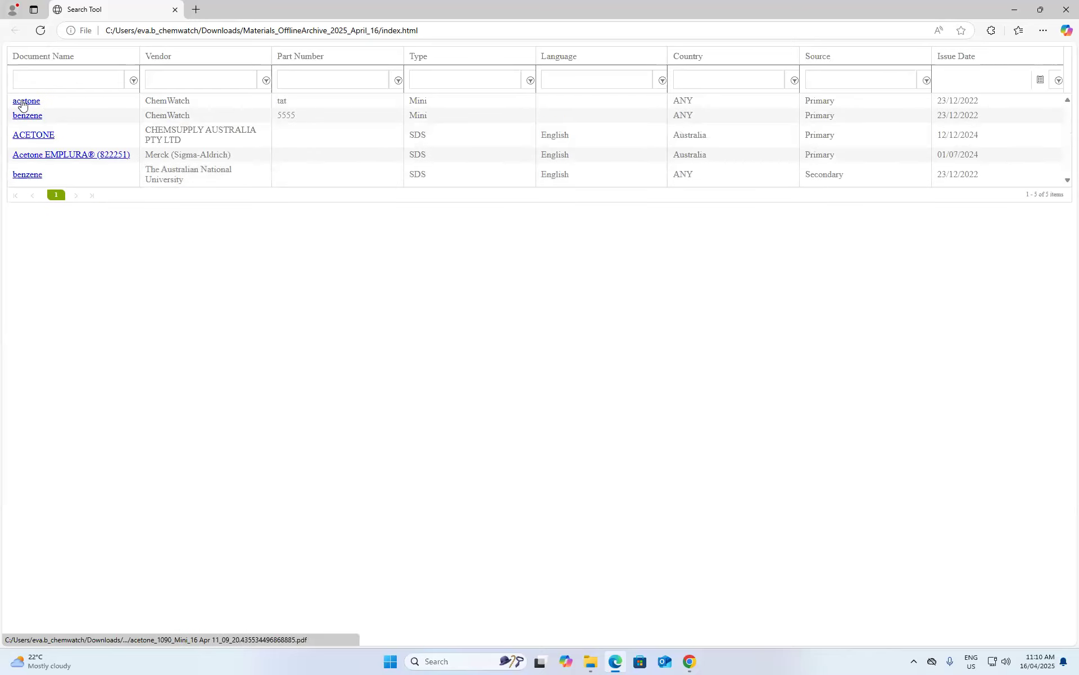
- View the acetone Mini SDS PDF, then close it and Edge
left_click(24, 104)
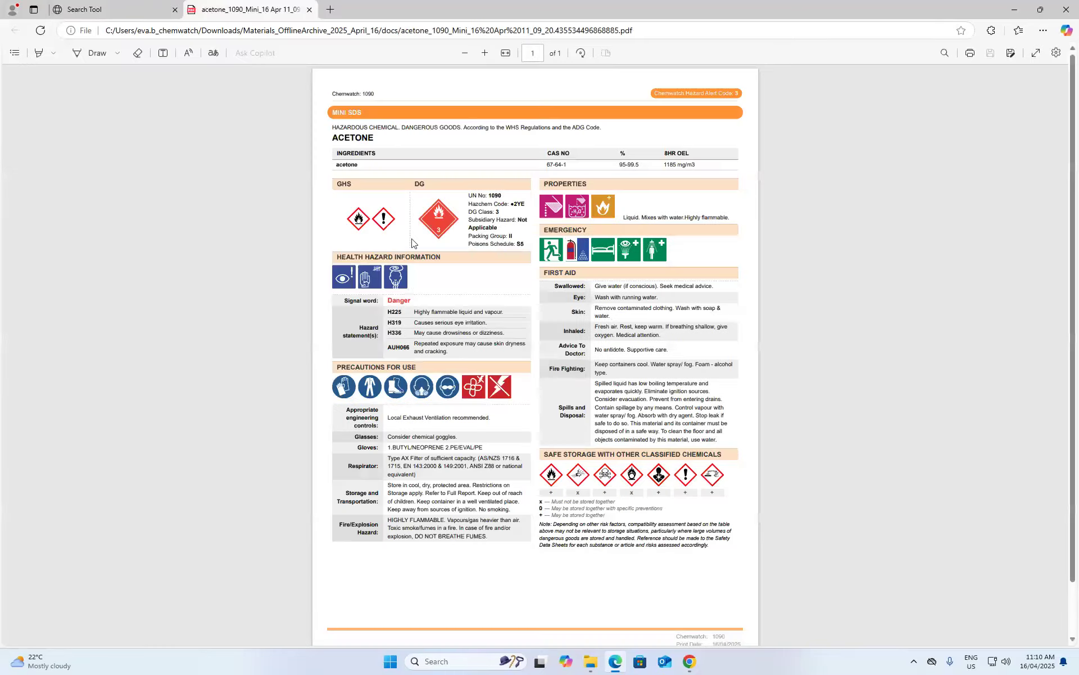
scroll(597, 294, "down", 1)
scroll(597, 294, "up", 1)
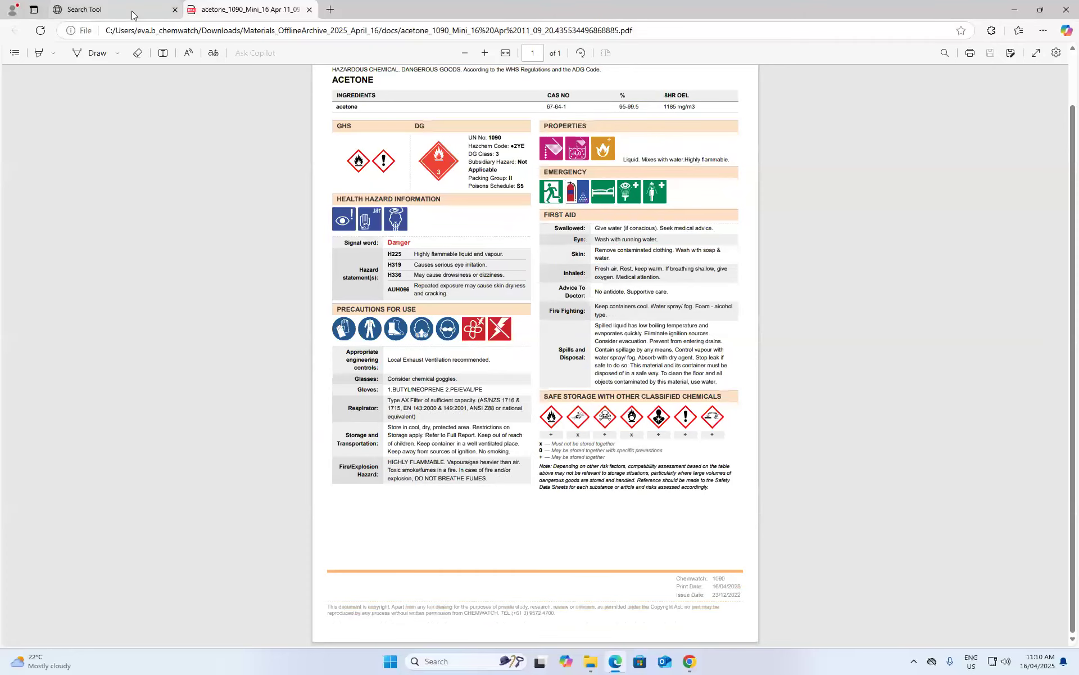
left_click(309, 9)
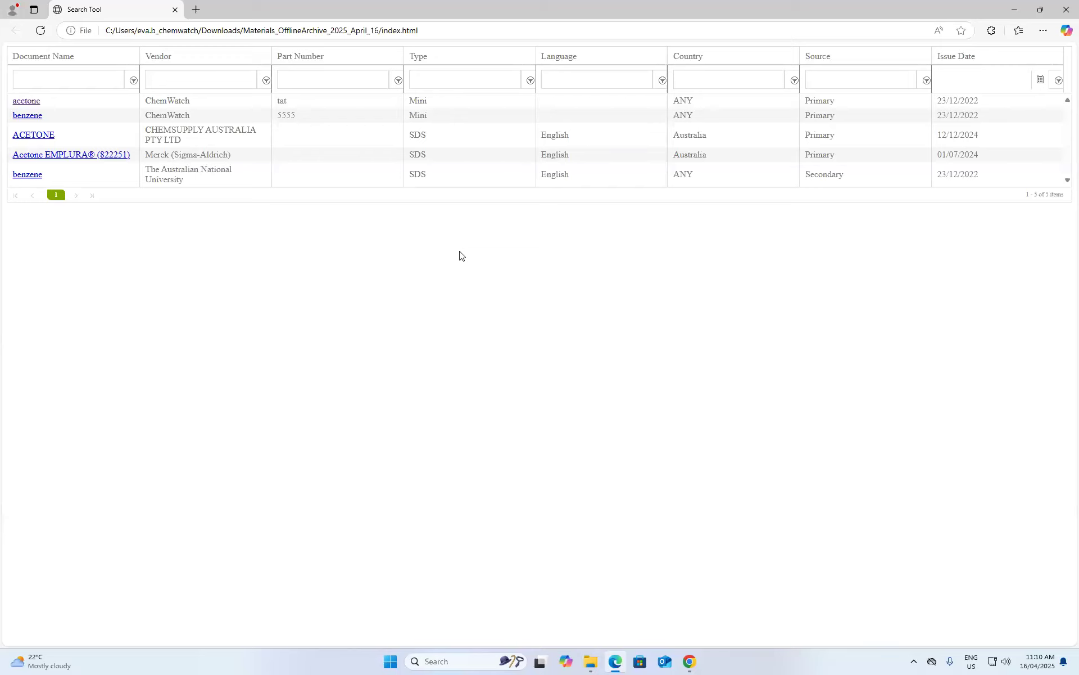
left_click(176, 10)
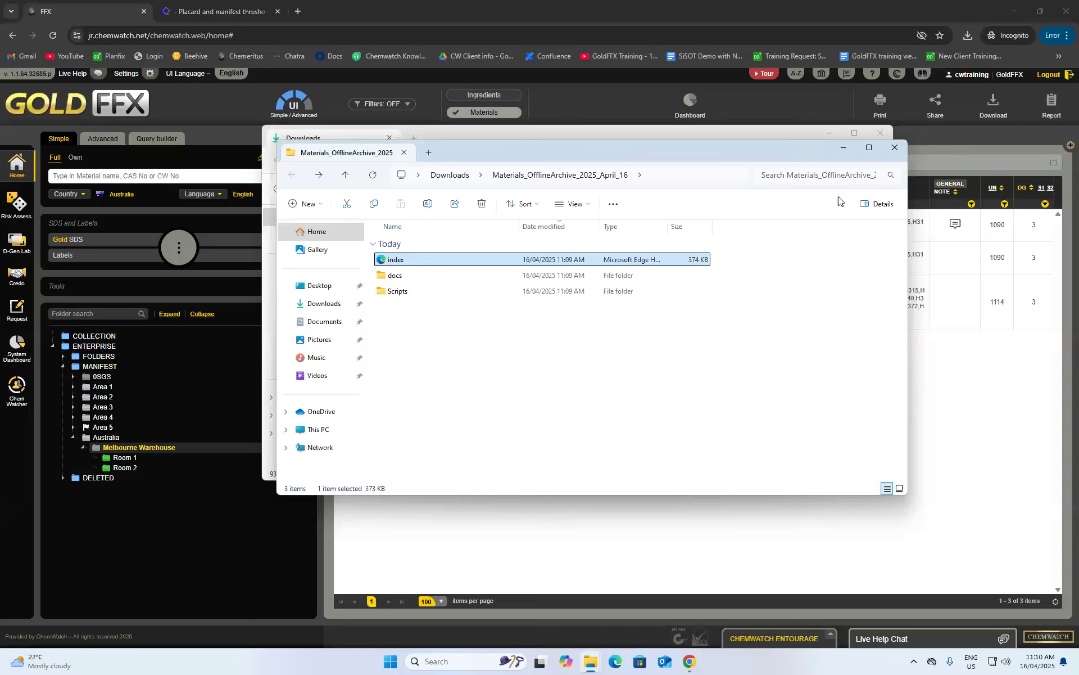
- Close the File Explorer windows and choose to share the Gold SDSs by mail
left_click(895, 148)
left_click(881, 132)
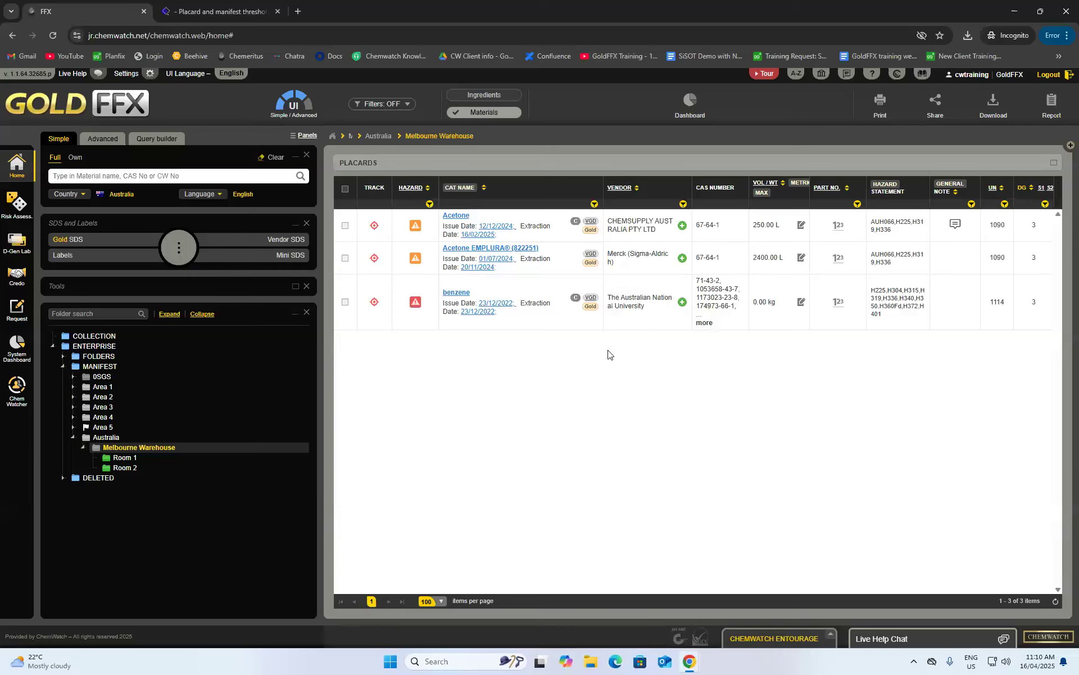
left_click(938, 102)
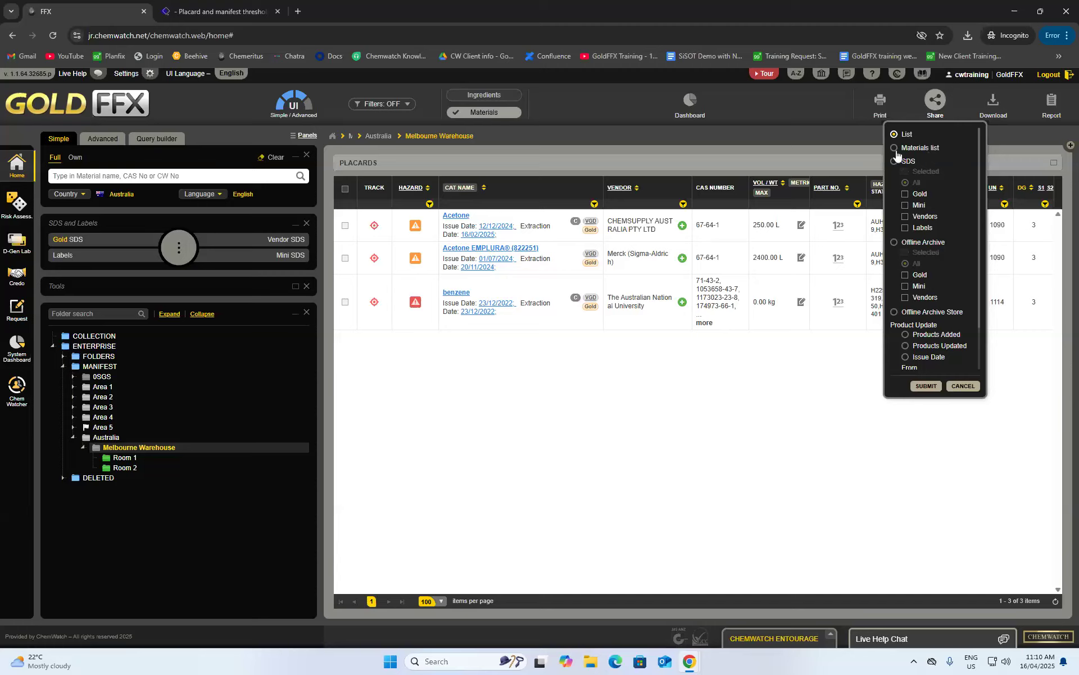
scroll(917, 157, "down", 3)
scroll(923, 170, "up", 3)
left_click(895, 161)
left_click(906, 194)
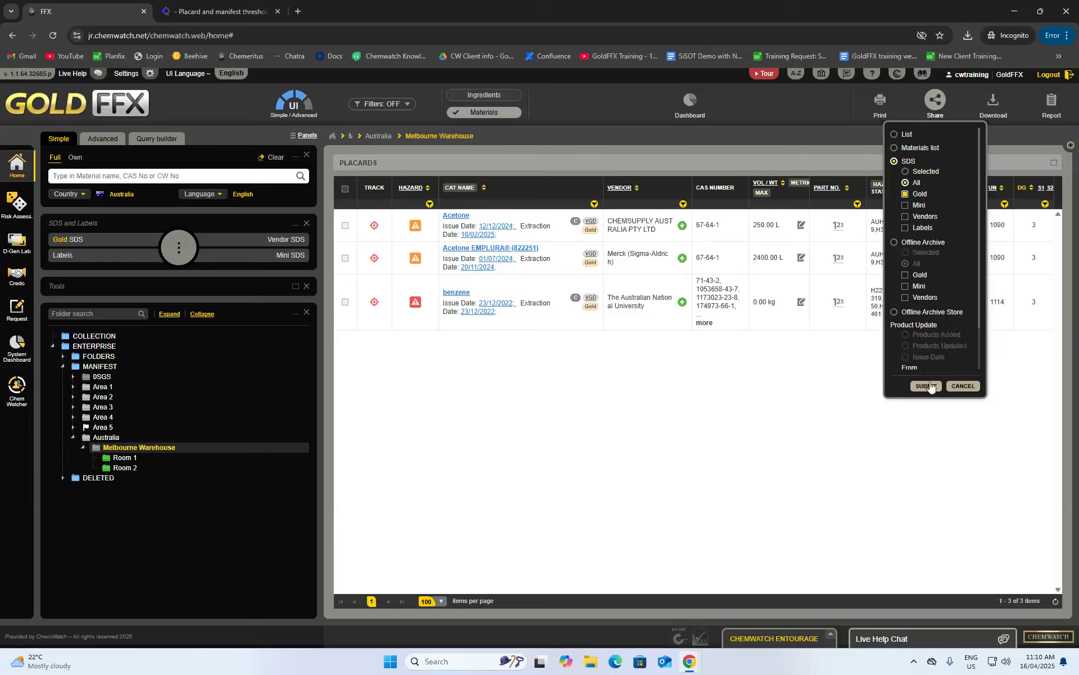
left_click(926, 386)
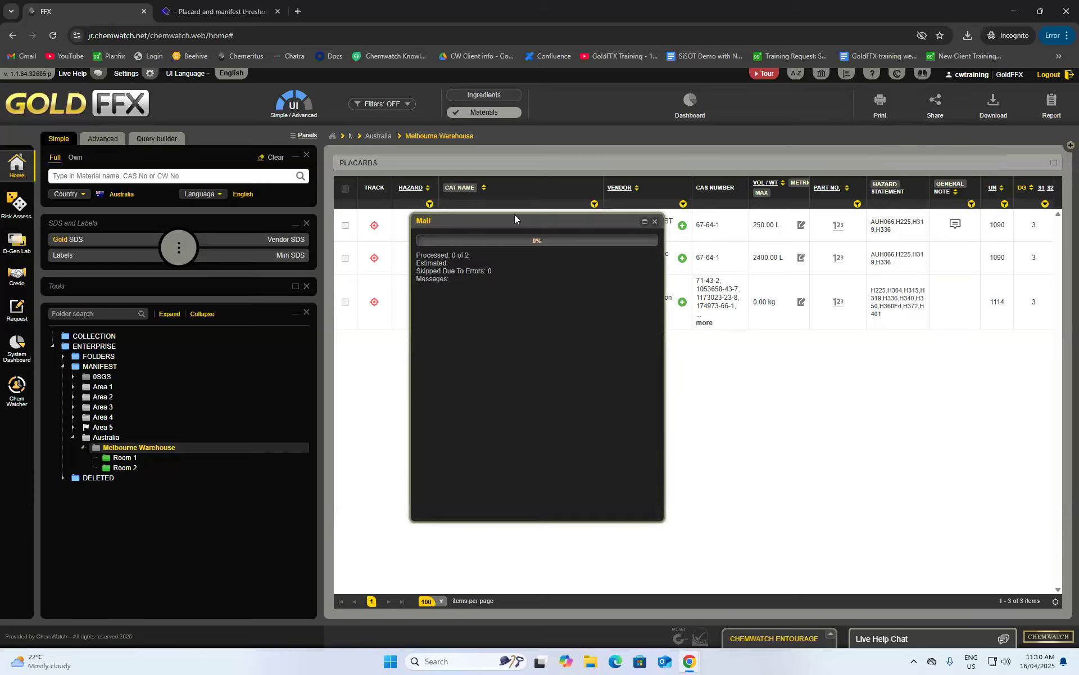
left_click_drag(514, 215, 532, 205)
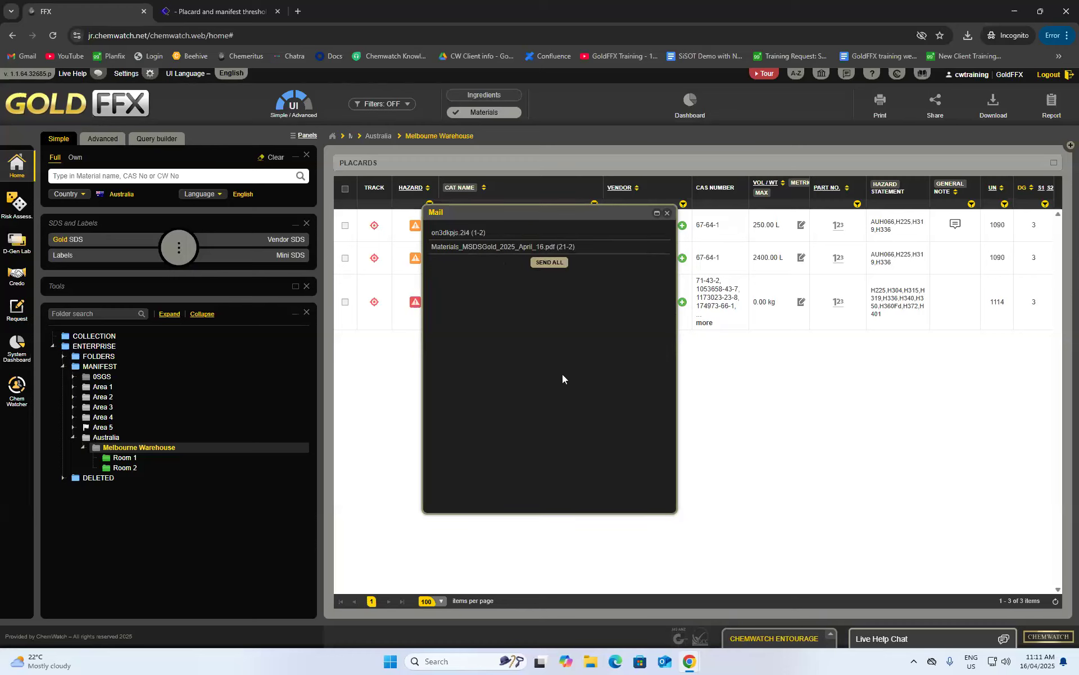
- Open the e-mail form for the attachment, touch the To field, then close it unsent
left_click(471, 249)
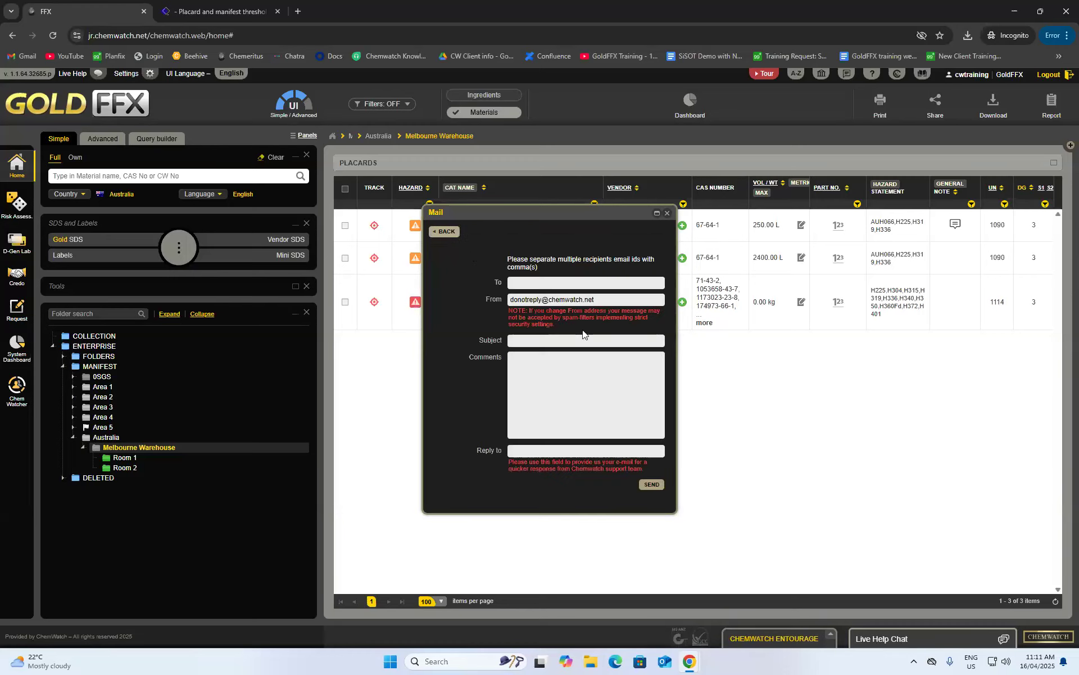
left_click(518, 284)
left_click(485, 282)
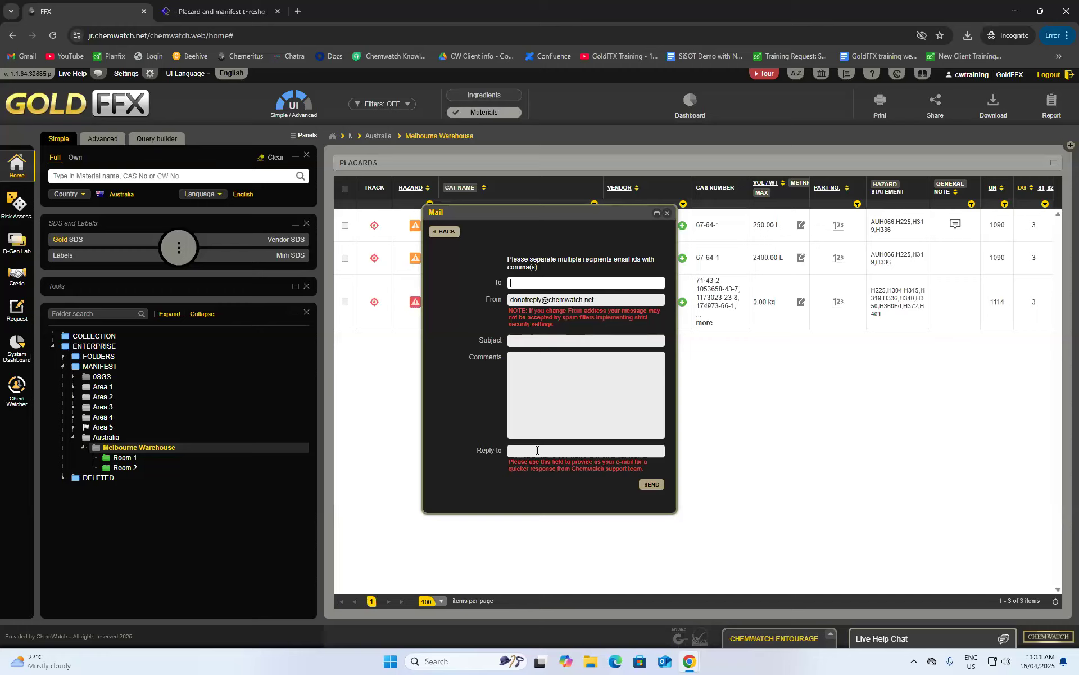
left_click(667, 214)
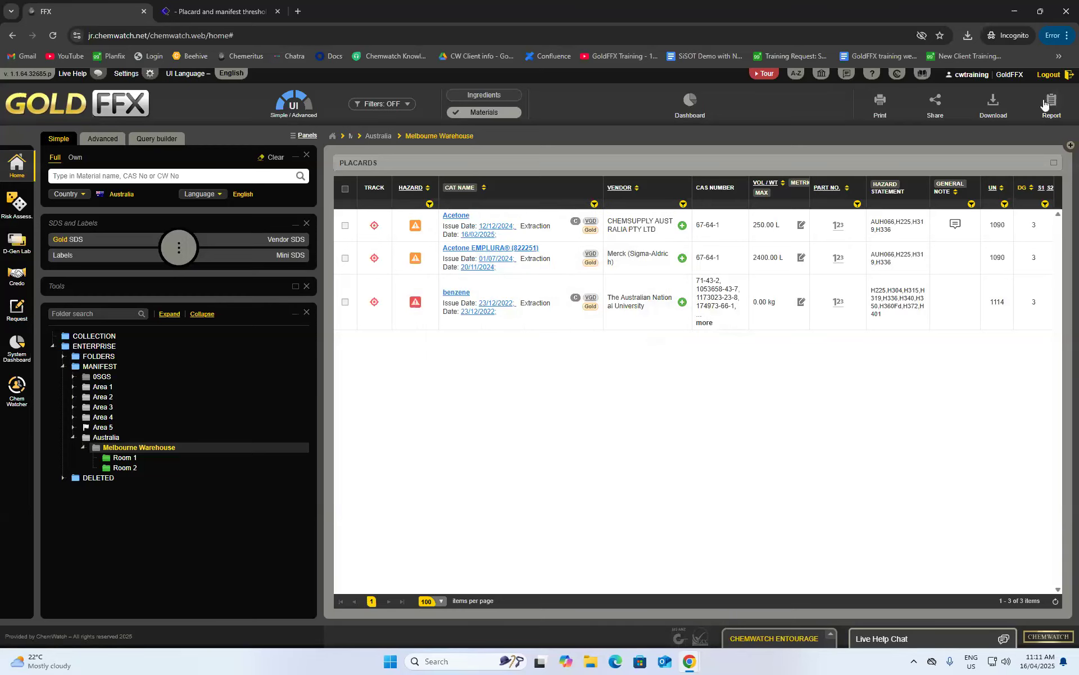
- Choose to report on all Melbourne Warehouse items
left_click(1047, 103)
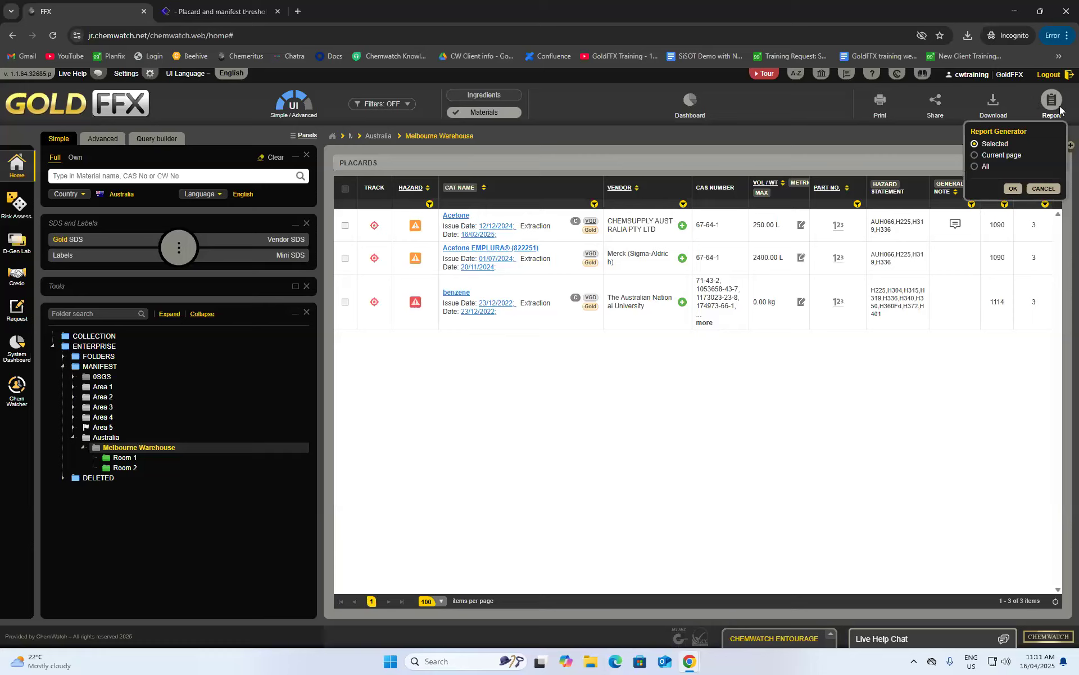
left_click(975, 167)
left_click(1012, 190)
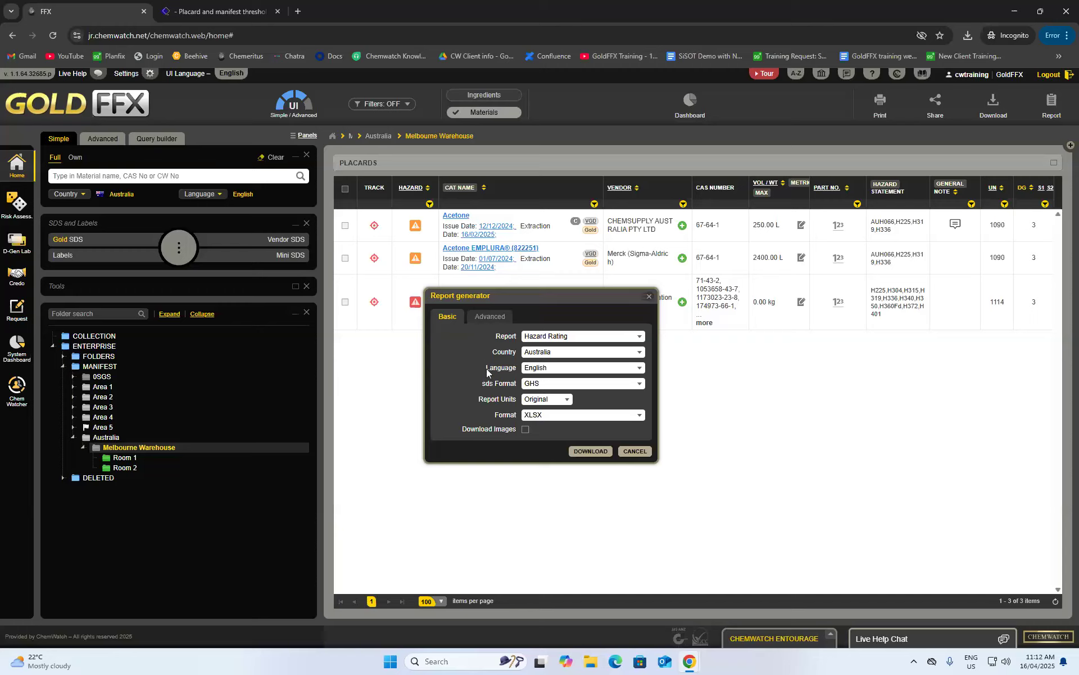
- Download a Materials VGD report as XLSX with images and save it to Downloads
left_click(605, 337)
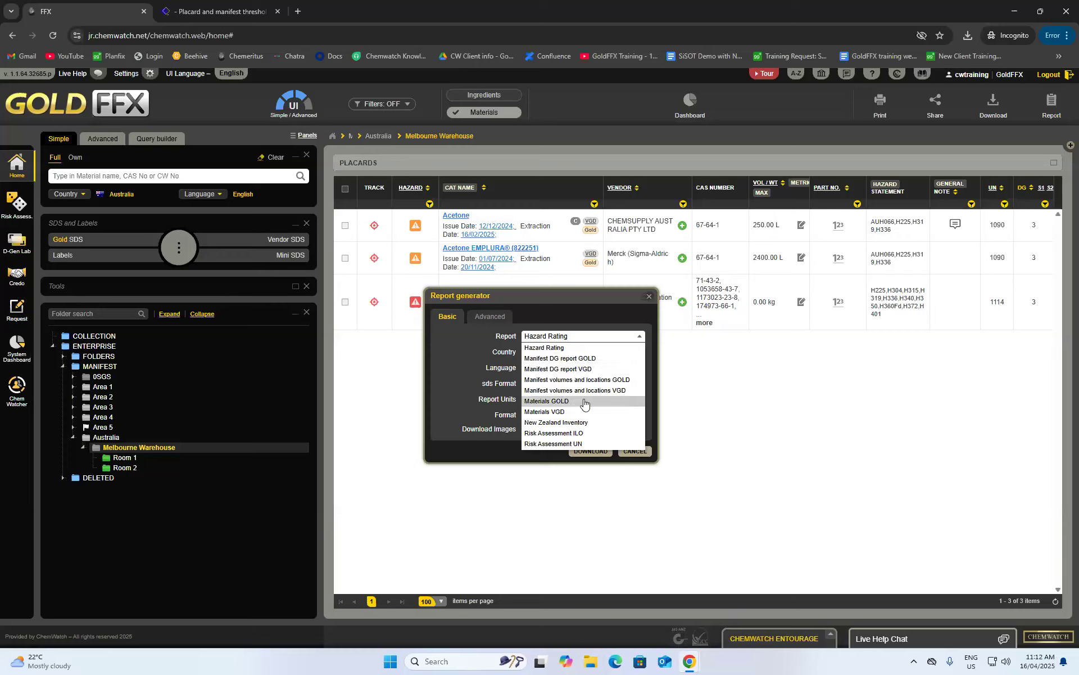
left_click(548, 412)
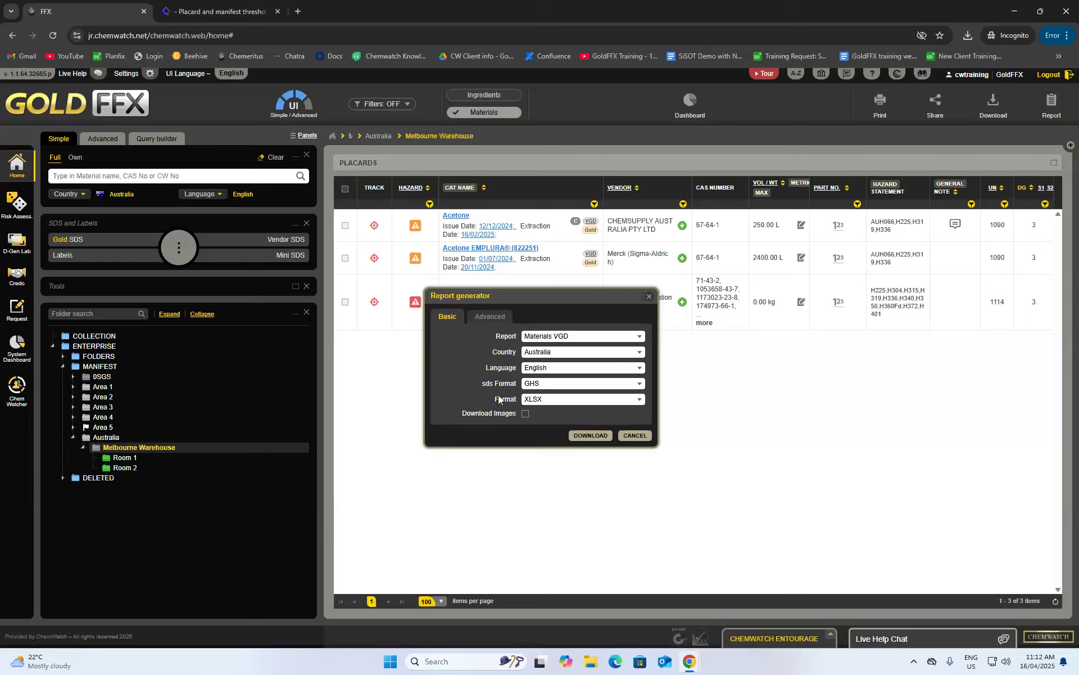
left_click(556, 401)
left_click(534, 447)
left_click(526, 414)
left_click(581, 437)
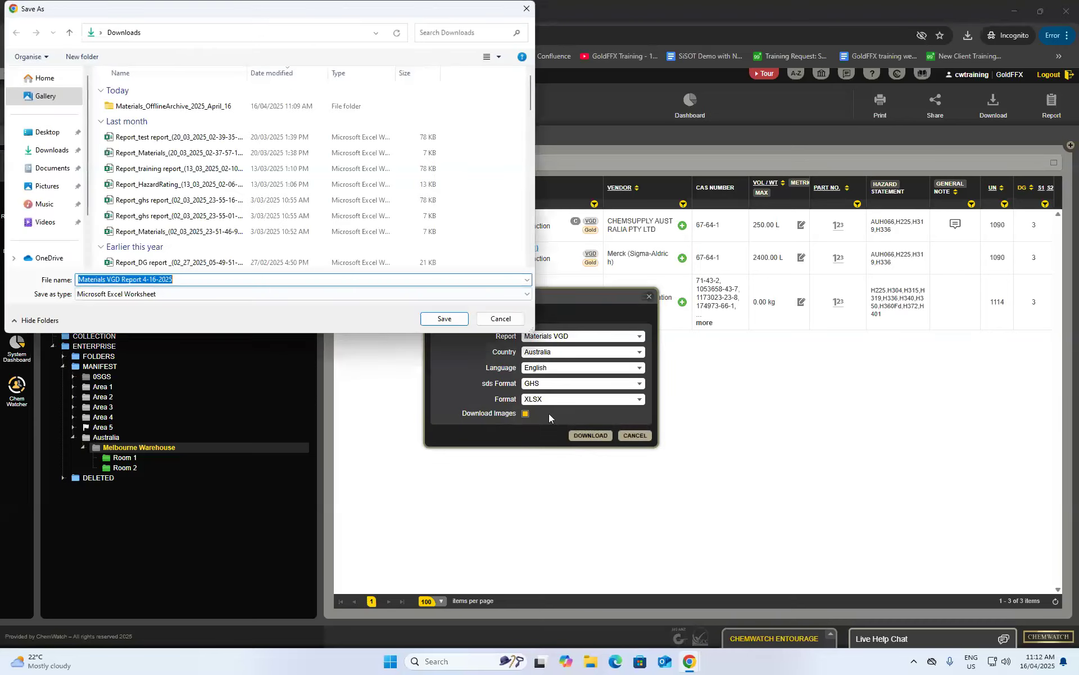
left_click(60, 151)
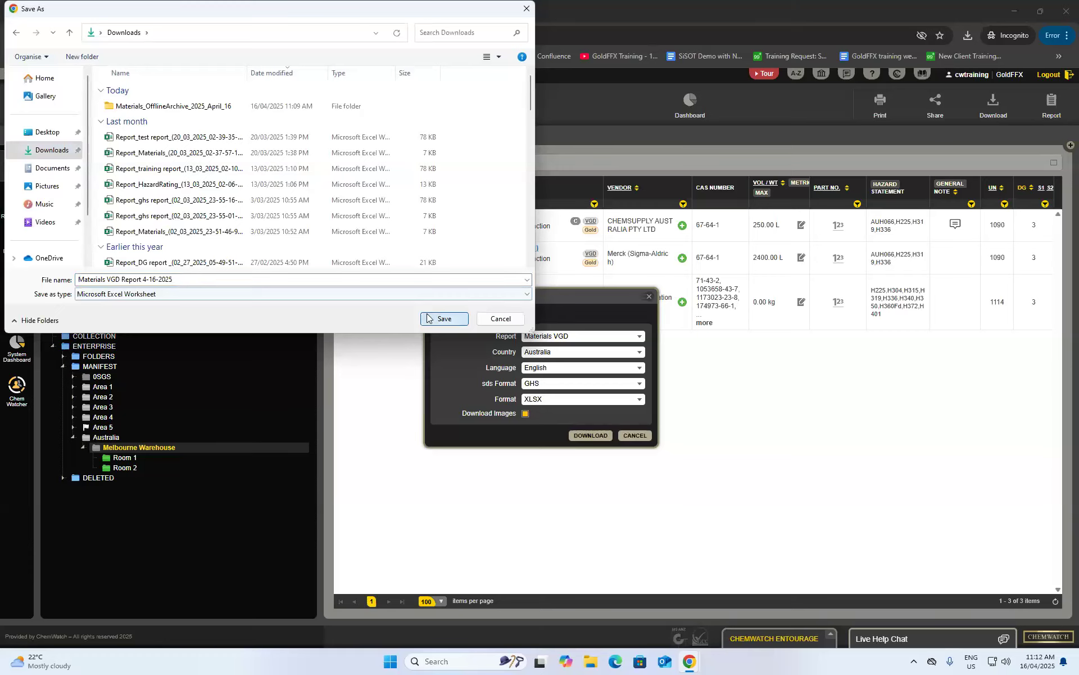
left_click(445, 318)
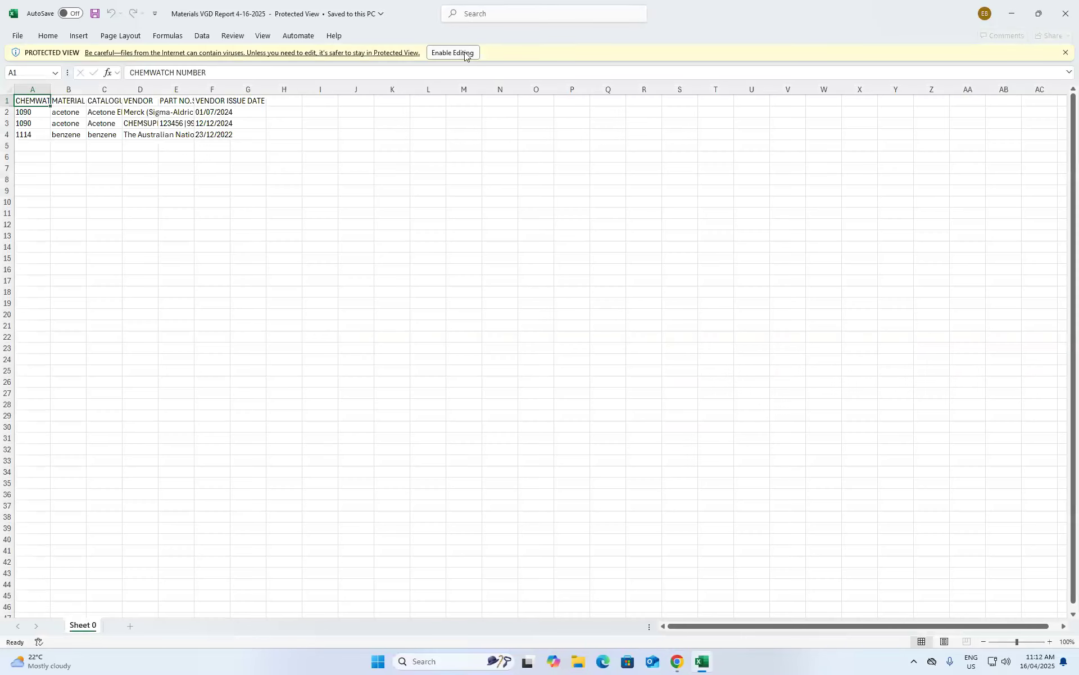
- Enable editing and widen columns A–G of the Materials VGD workbook
left_click(456, 52)
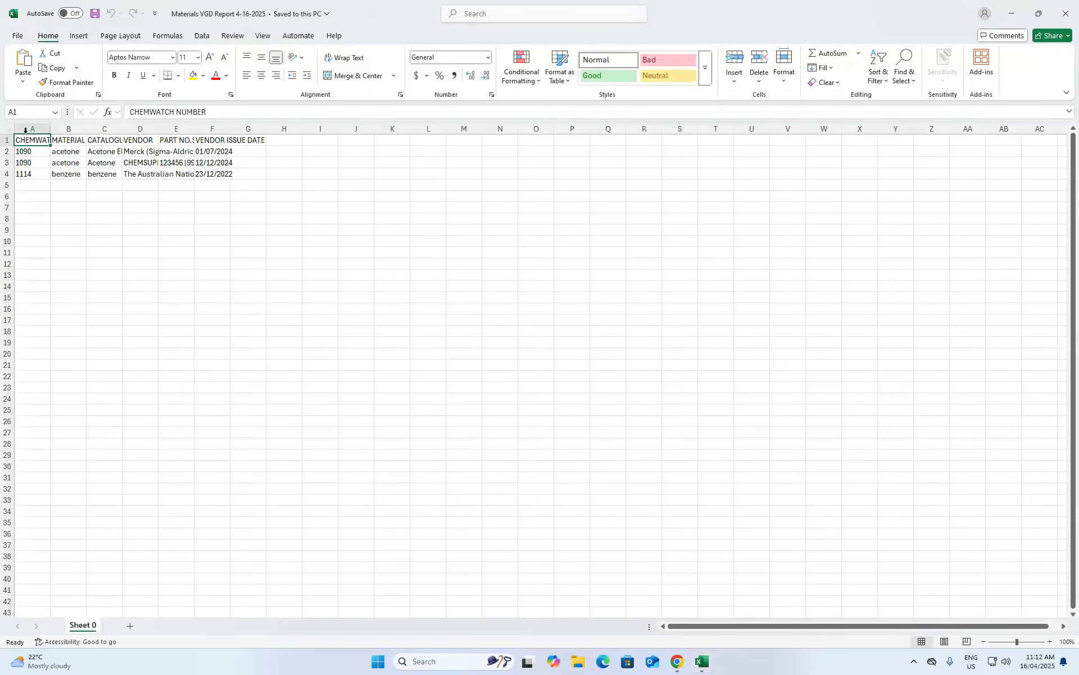
left_click_drag(26, 130, 240, 139)
left_click_drag(50, 128, 160, 126)
left_click(345, 248)
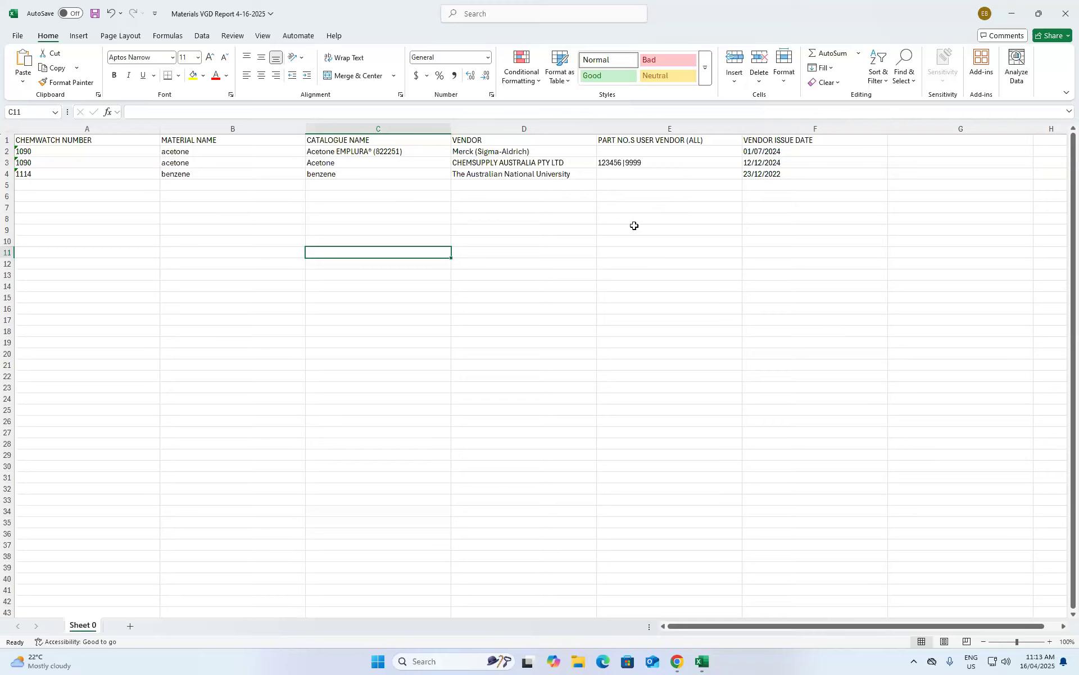
- Check the sort options for Vendor Issue Date cells F1:F4, then close without saving
left_click_drag(759, 140, 771, 172)
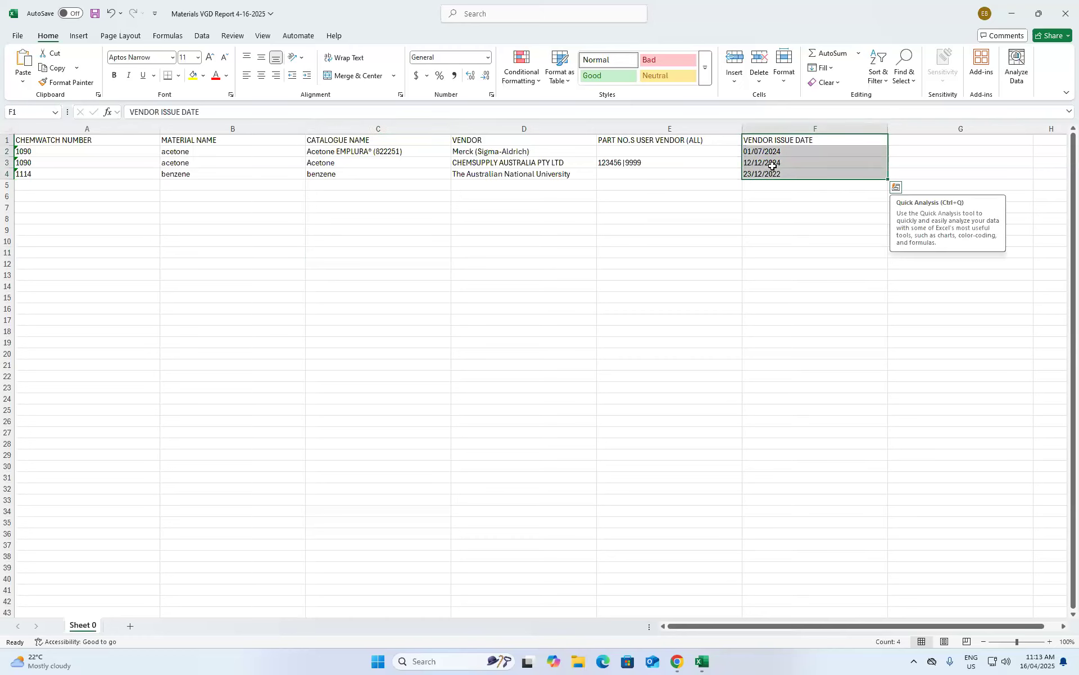
right_click(784, 153)
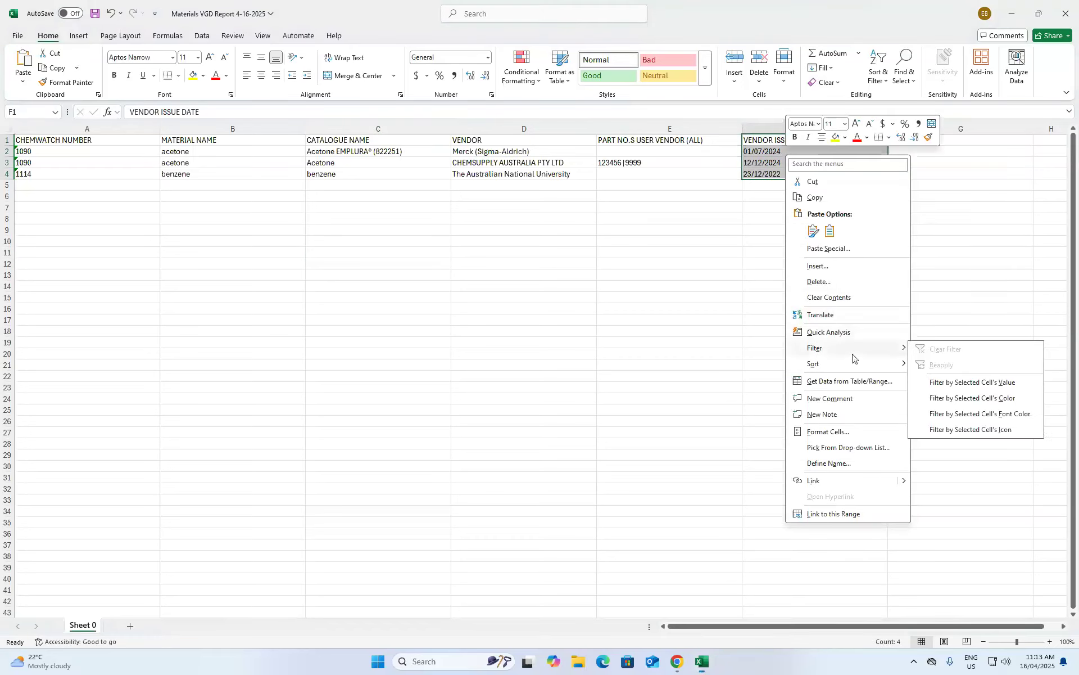
mouse_move(888, 370)
left_click(714, 356)
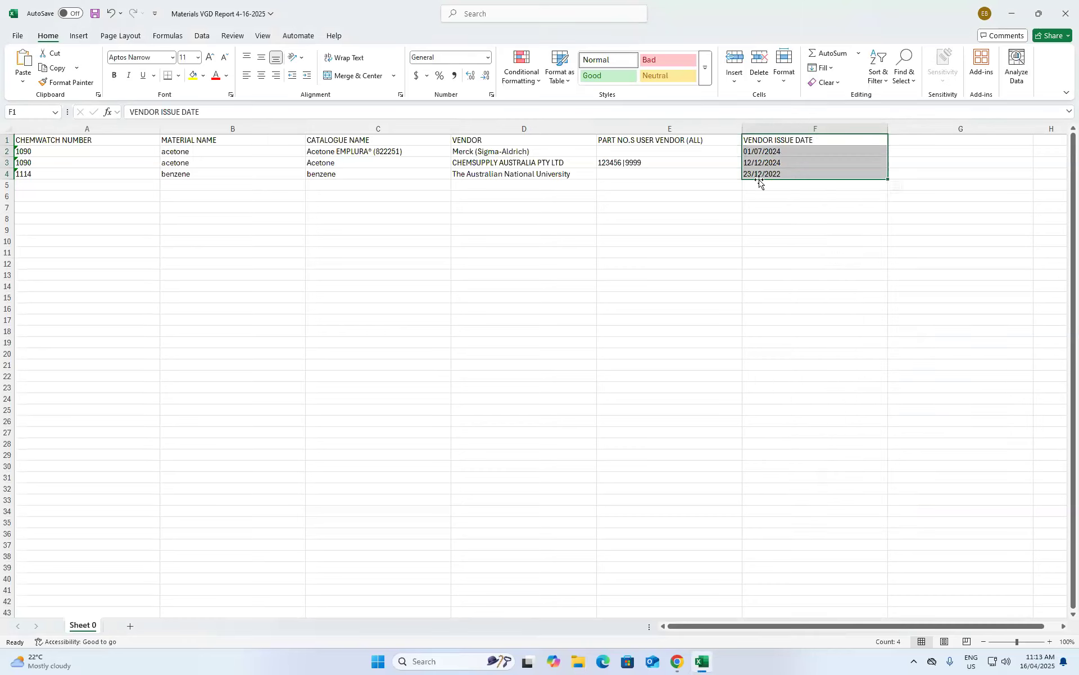
left_click(814, 244)
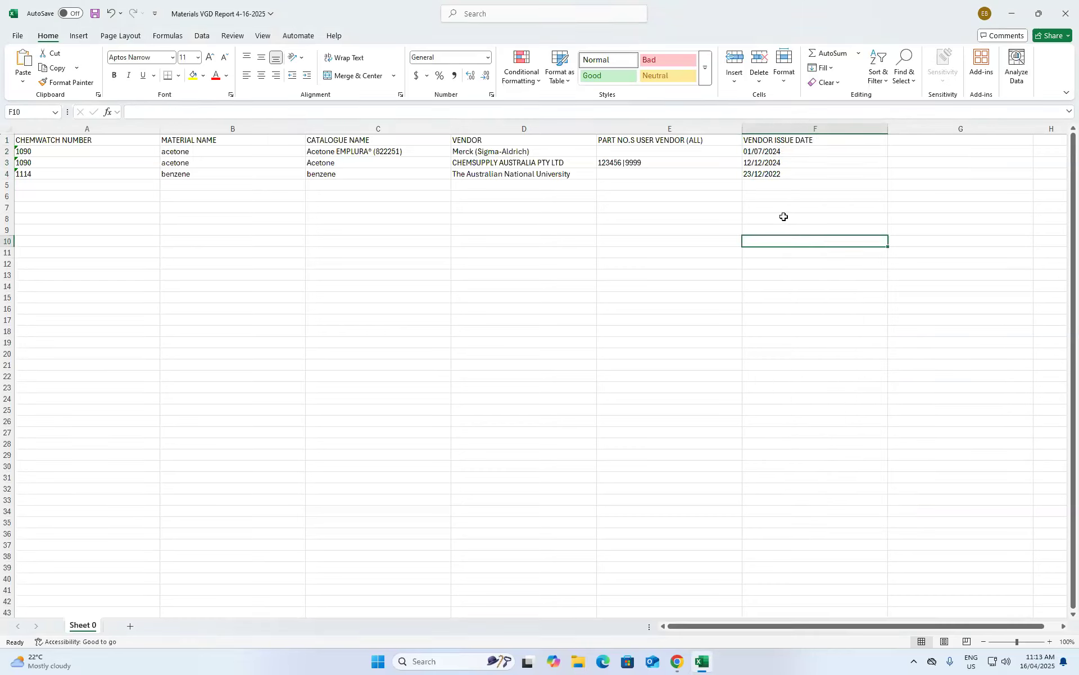
left_click(1066, 14)
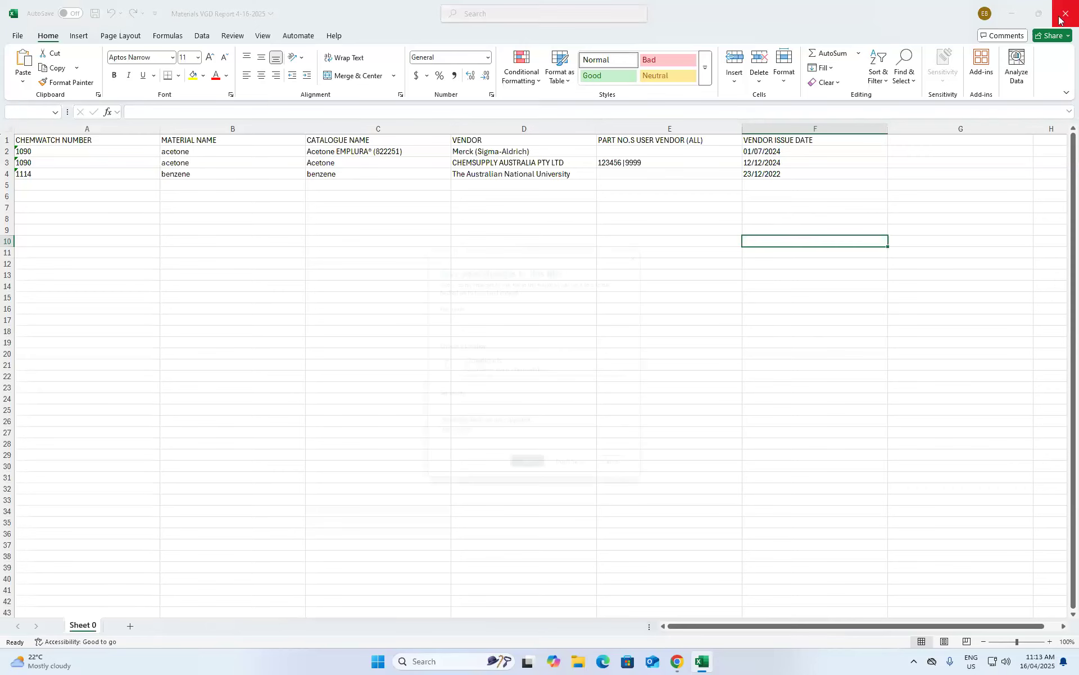
left_click(587, 481)
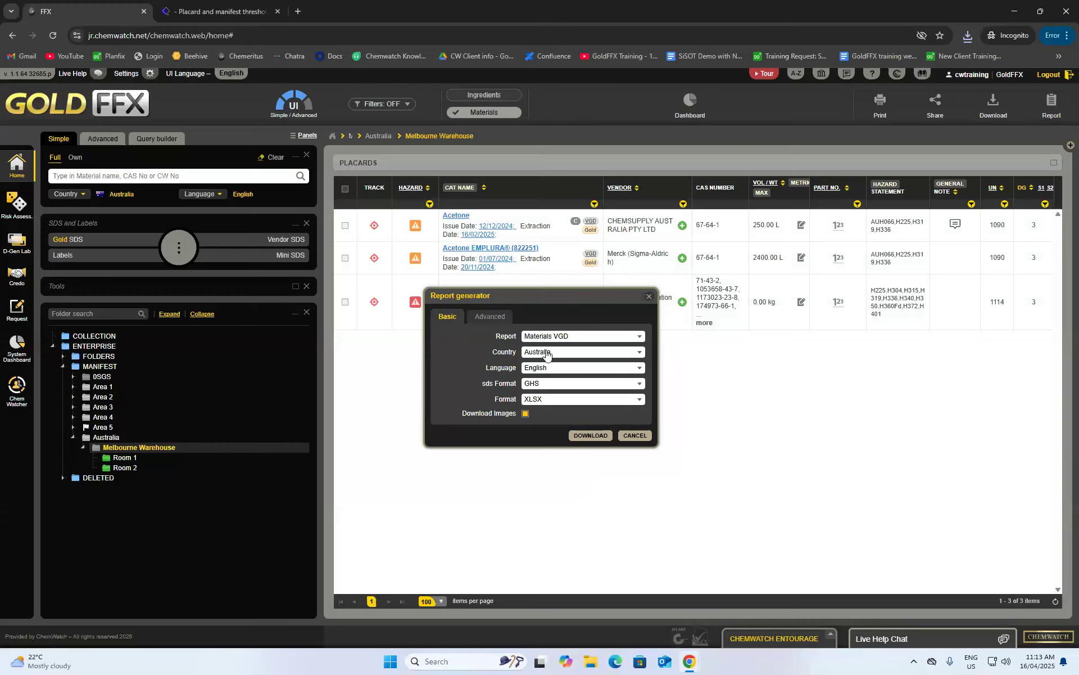
- Keep Materials VGD, switch to Advanced settings and begin adding a new custom report
left_click(580, 337)
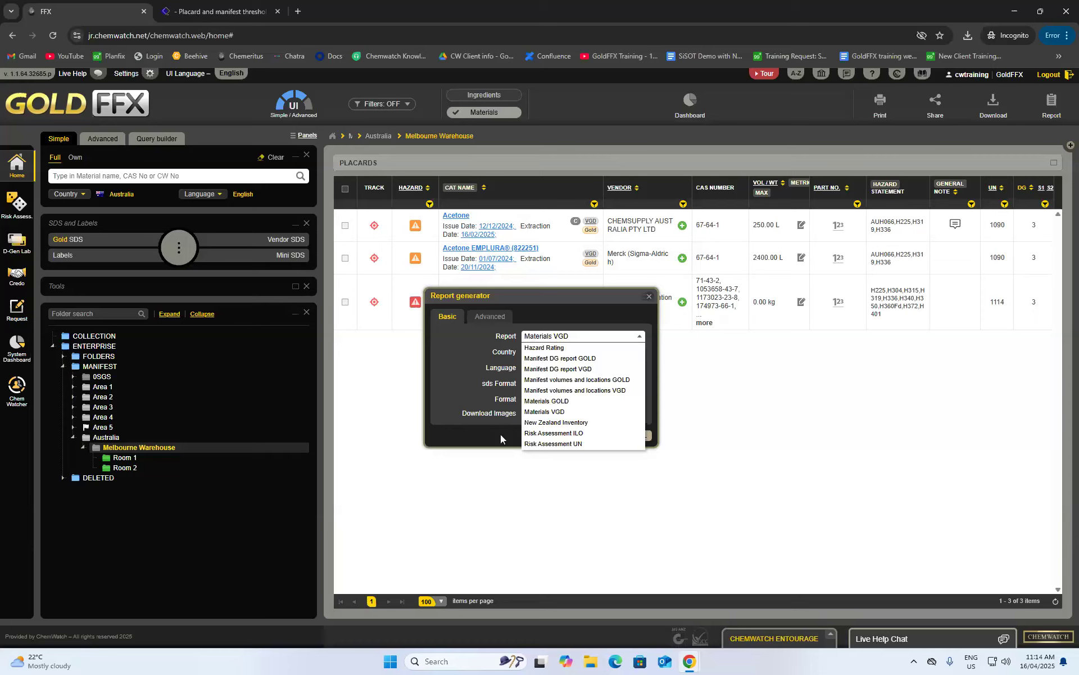
left_click(489, 340)
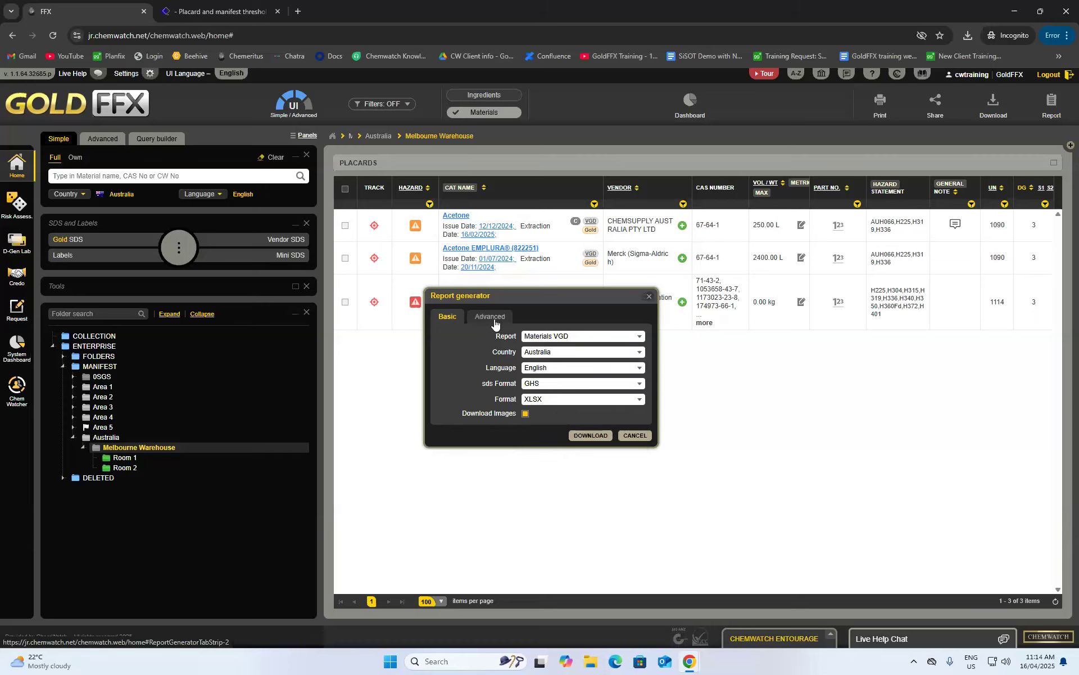
left_click(492, 319)
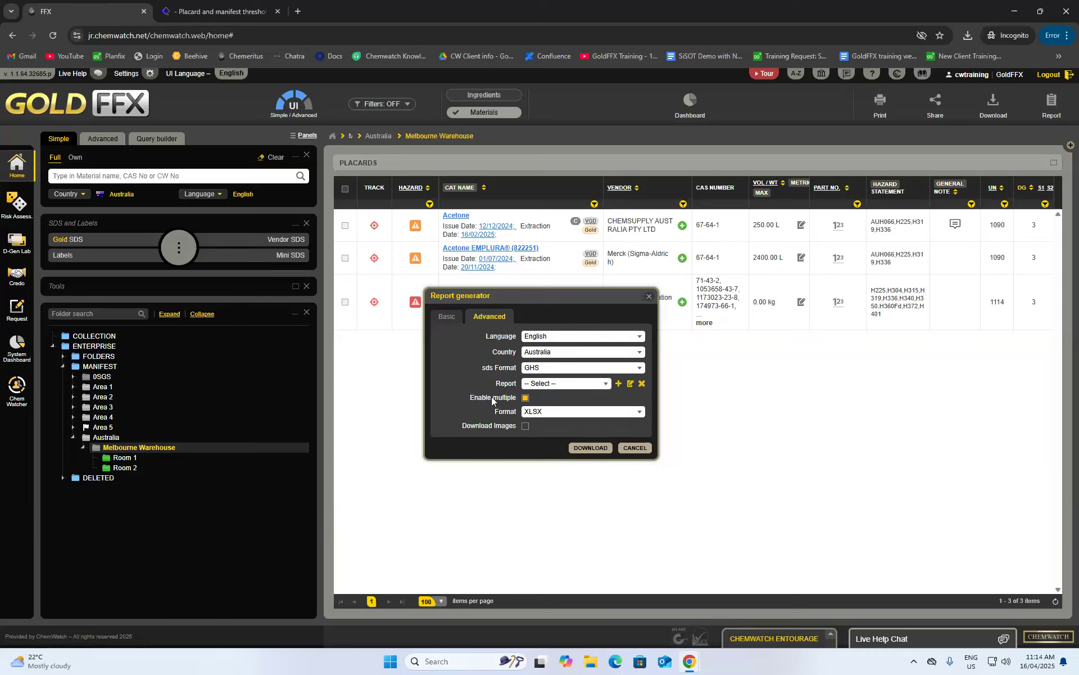
left_click(618, 384)
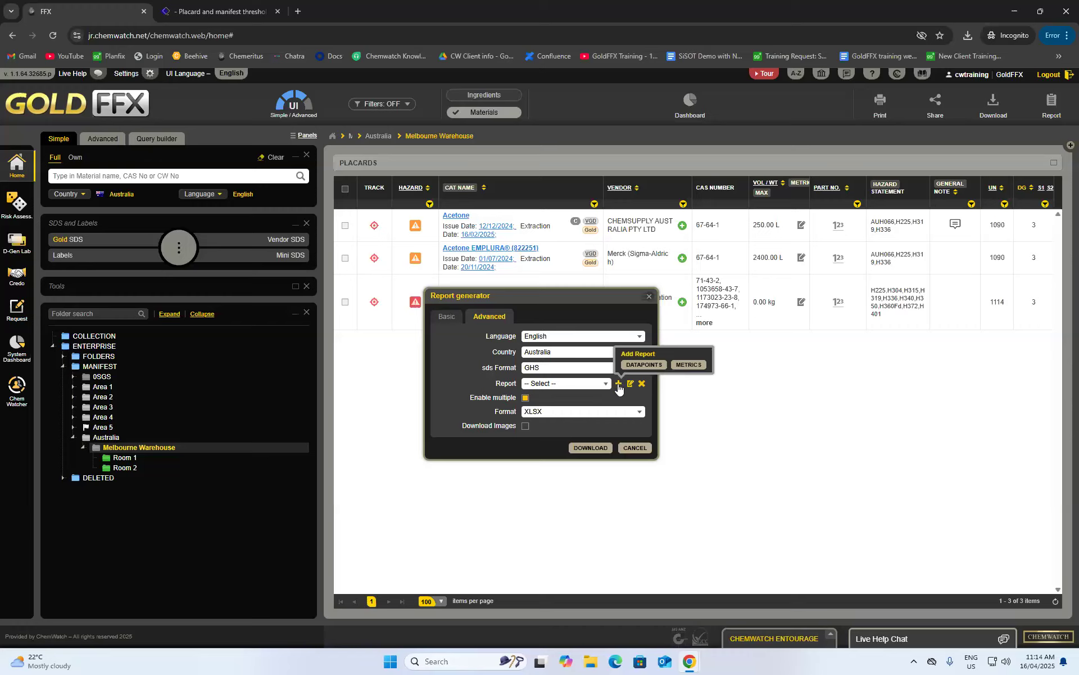
- Start a data-point report with Material Name, Vendor, Vendor Country and Vendor Issue Date
left_click(637, 366)
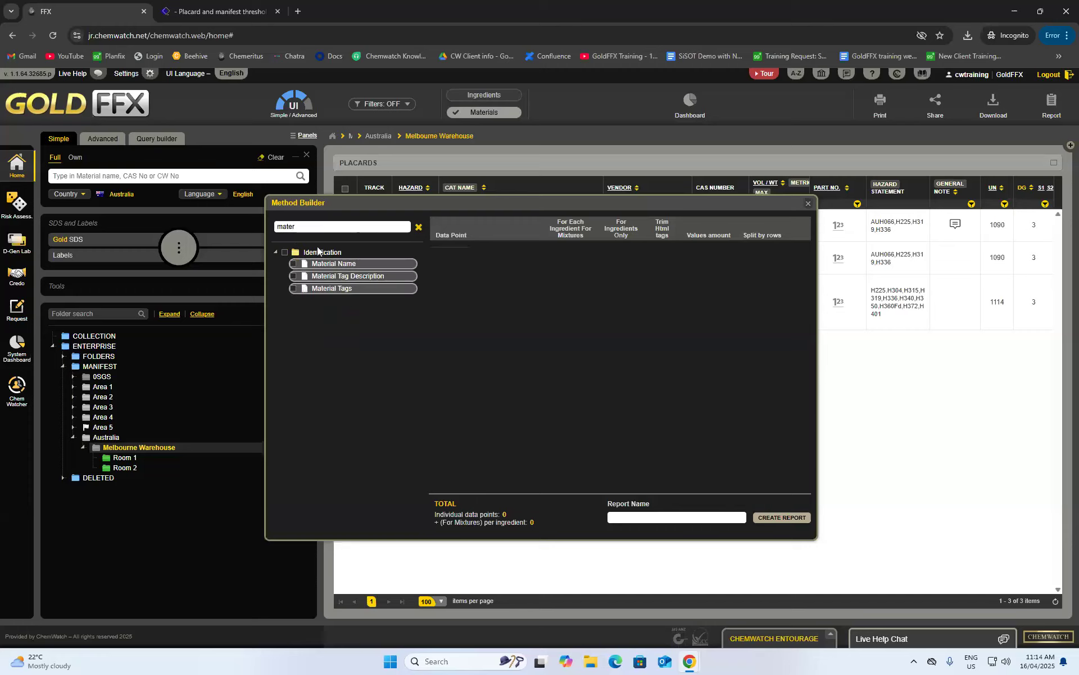
left_click(293, 264)
key("BackSpace")
key("BackSpace")
key("BackSpace")
key("BackSpace")
key("BackSpace")
type("vend")
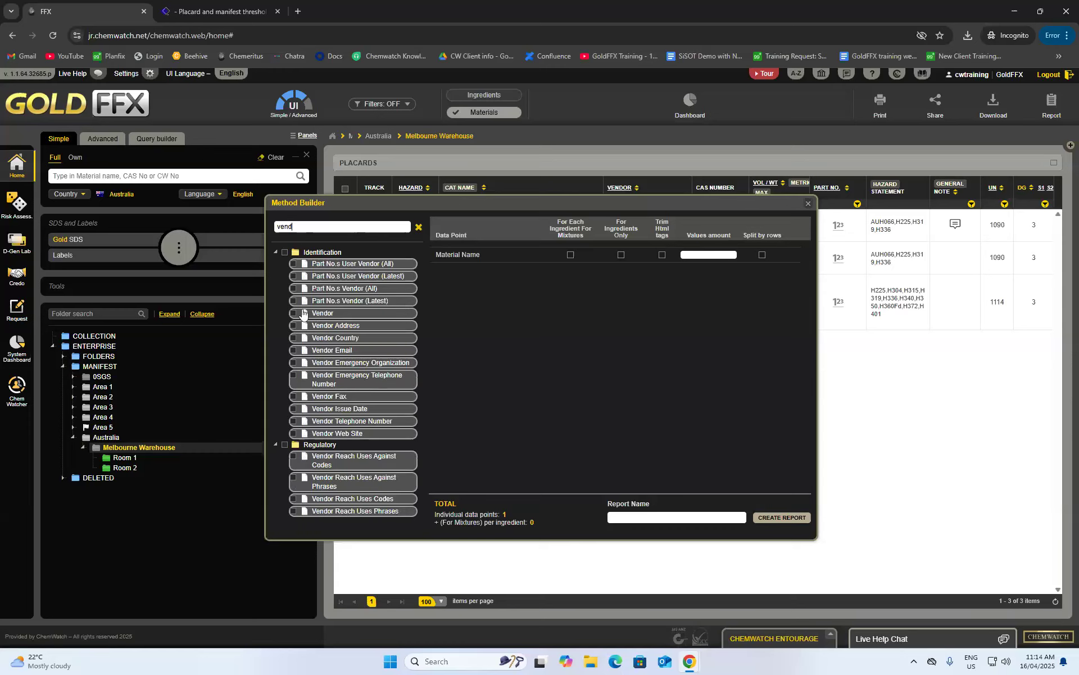
left_click(297, 316)
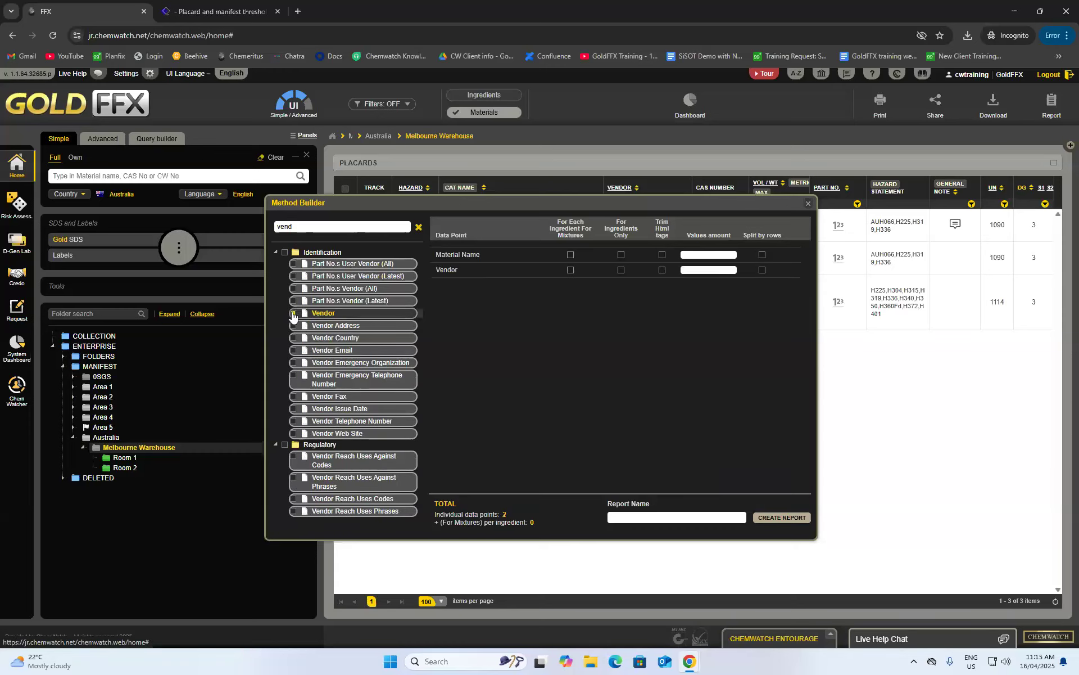
left_click(292, 340)
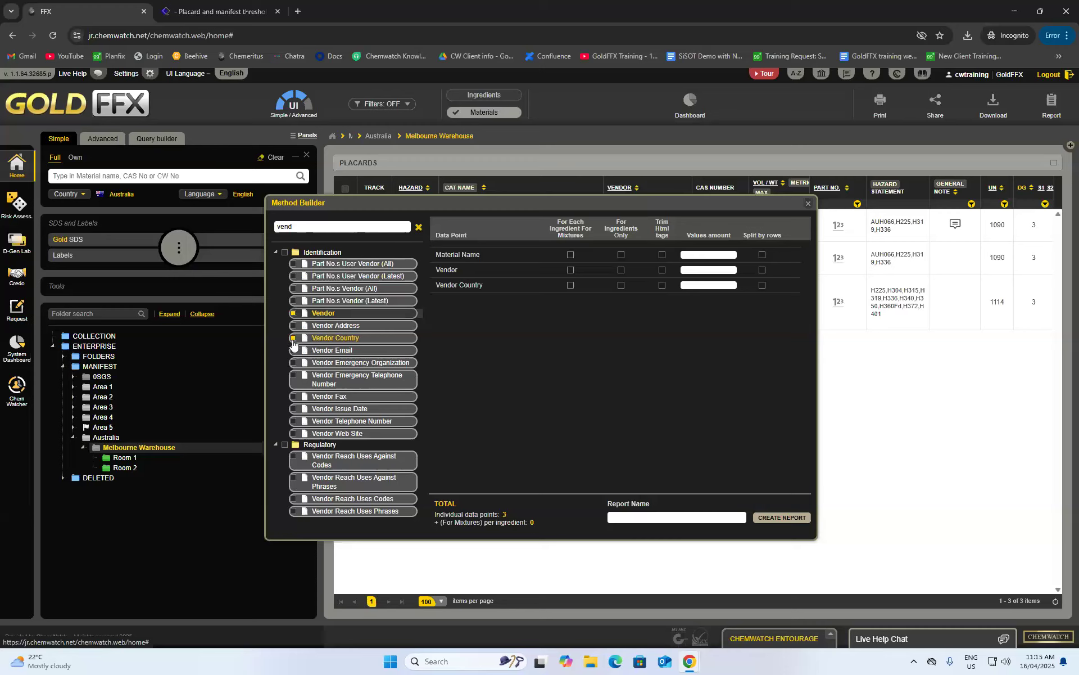
left_click(293, 409)
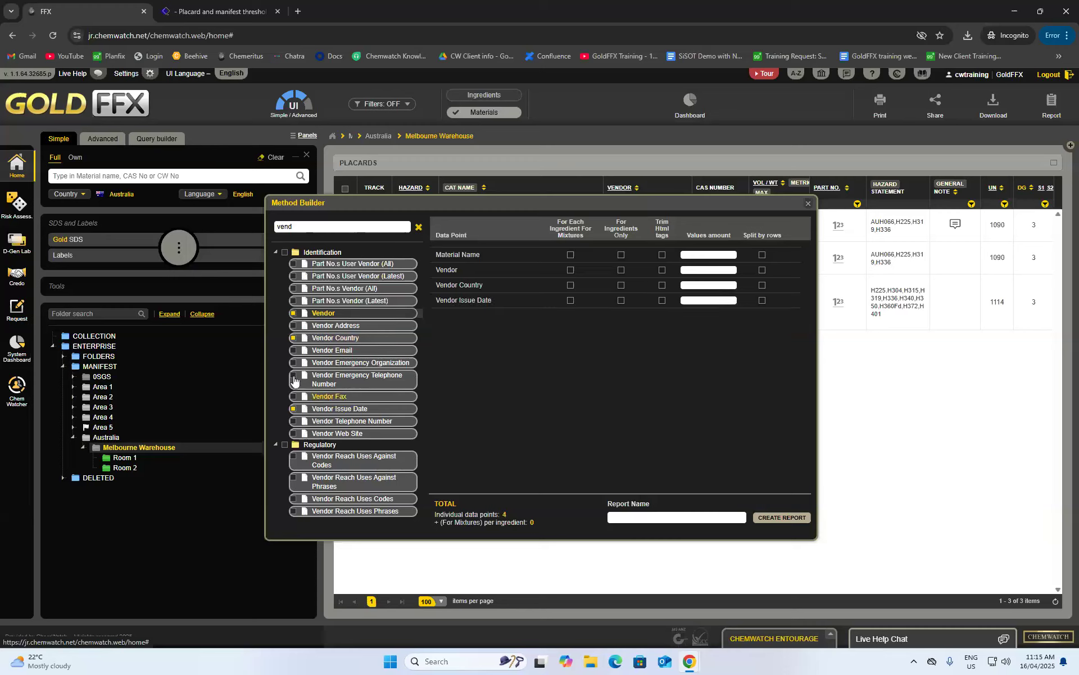
- Add the GHS Classification VGD and GHS PPE Graphics GOLD data points
key("ctrl+a")
key("BackSpace")
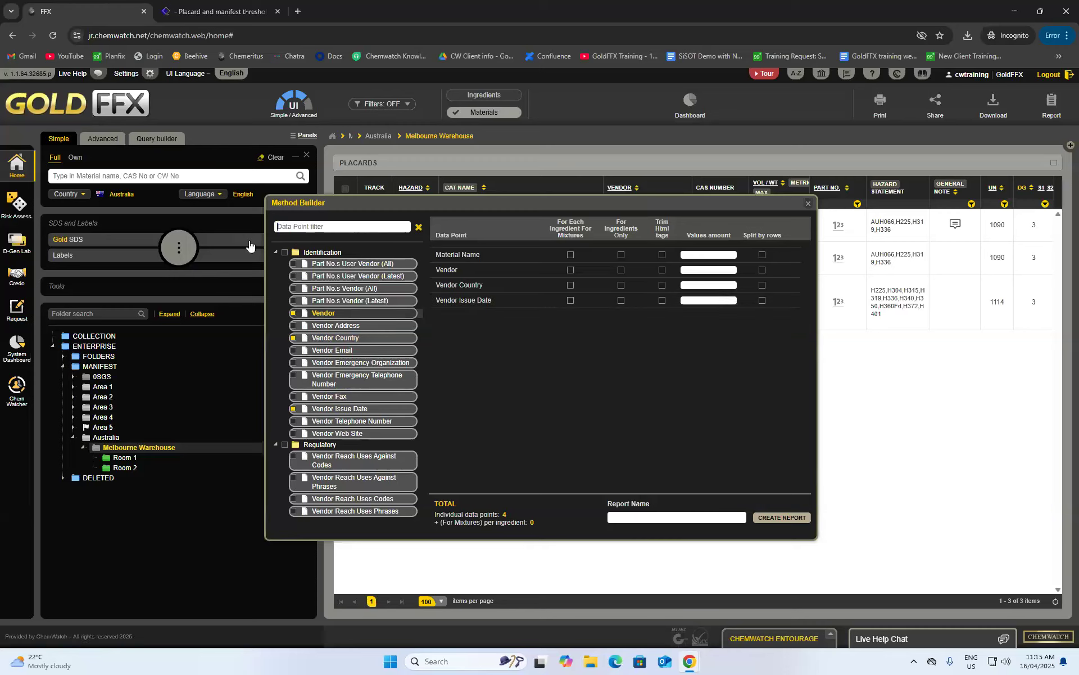
type("ghs")
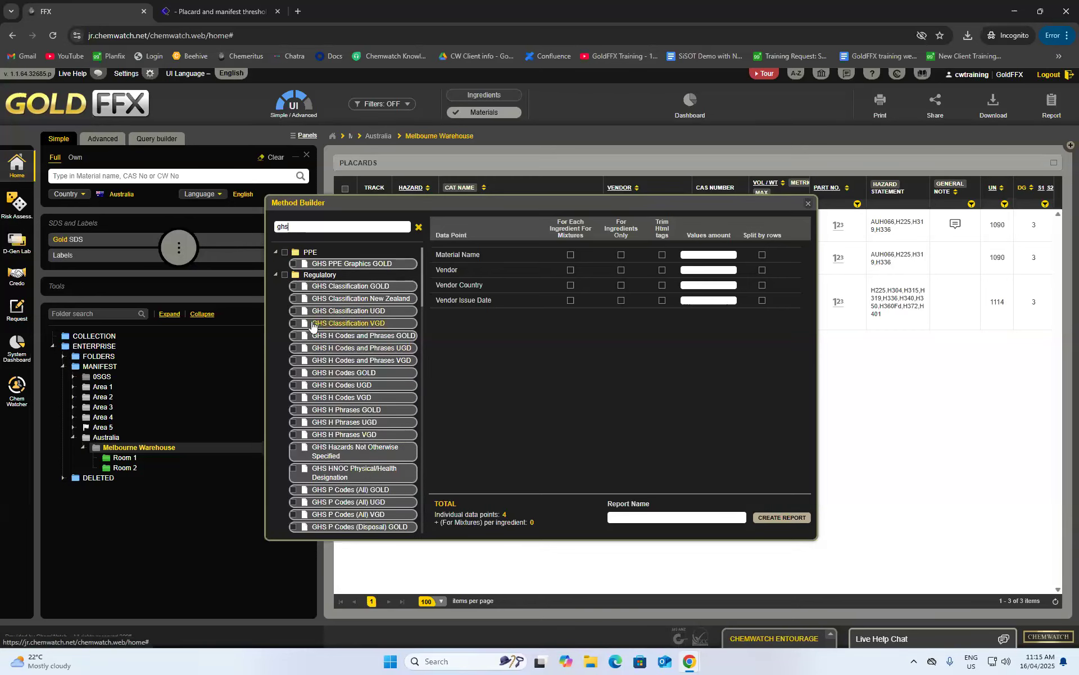
left_click(293, 324)
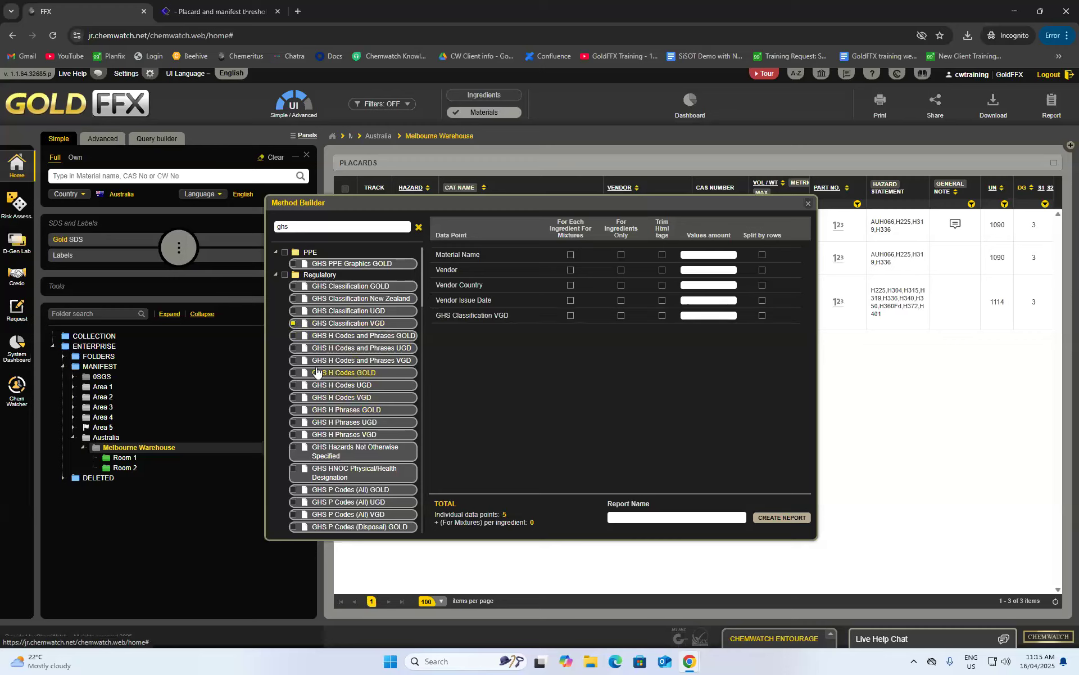
scroll(334, 362, "down", 1)
scroll(333, 369, "up", 1)
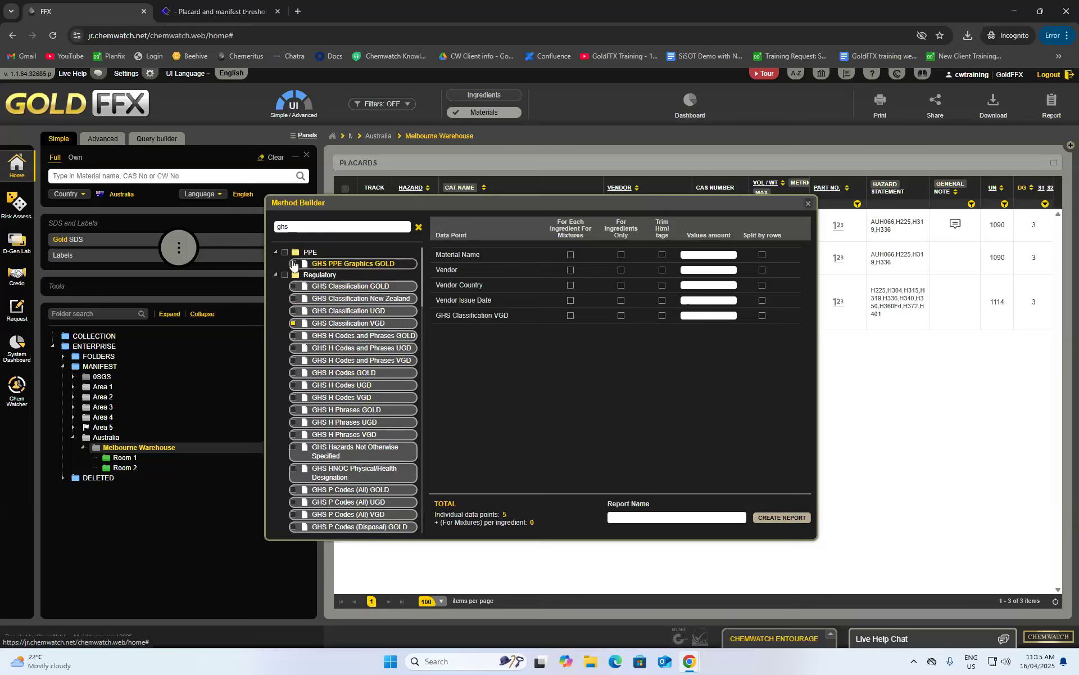
left_click(293, 265)
- Add DG Diamond Graphic VGD from the Dangerous Goods (DG) Data folder
scroll(360, 348, "down", 5)
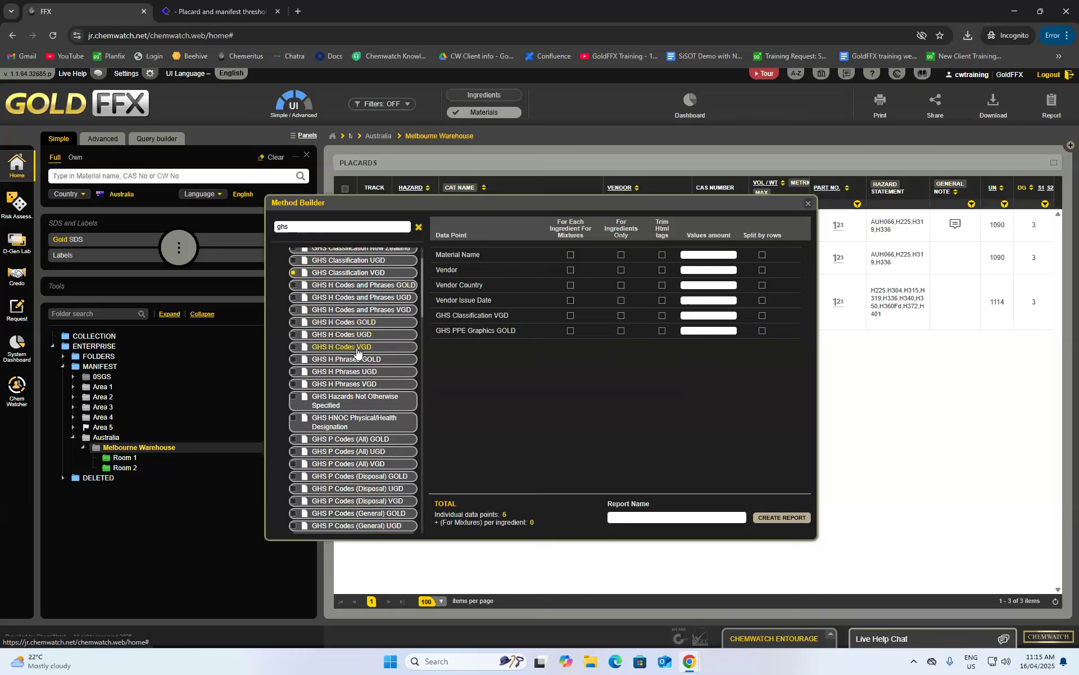
scroll(371, 360, "down", 7)
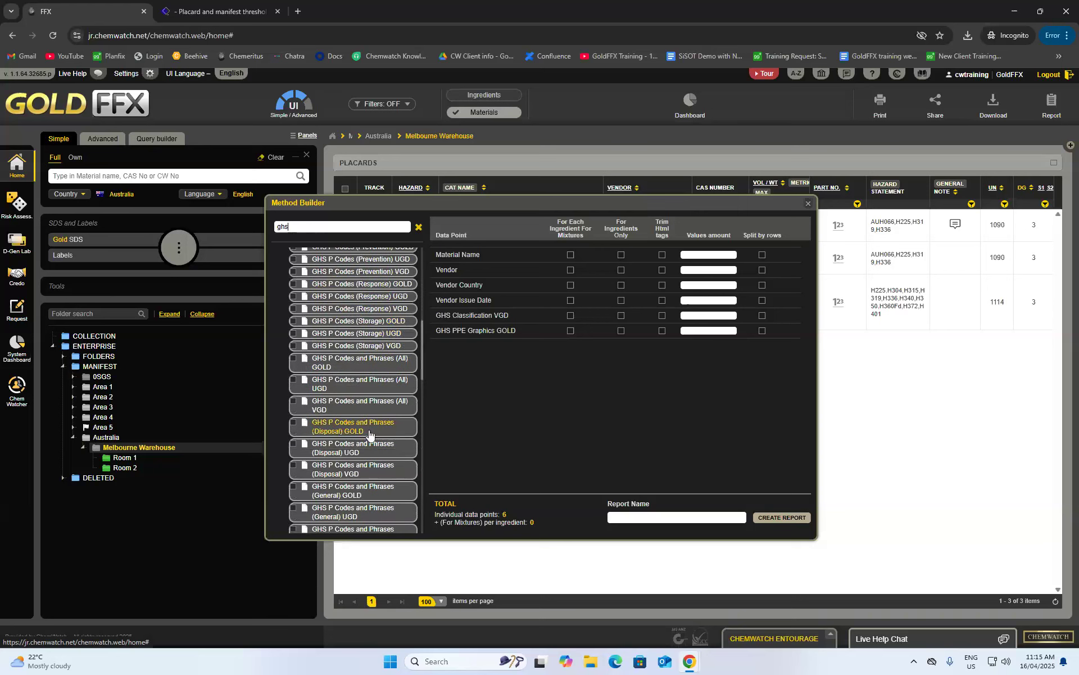
scroll(370, 436, "down", 2)
left_click_drag(388, 227, 271, 228)
key("BackSpace")
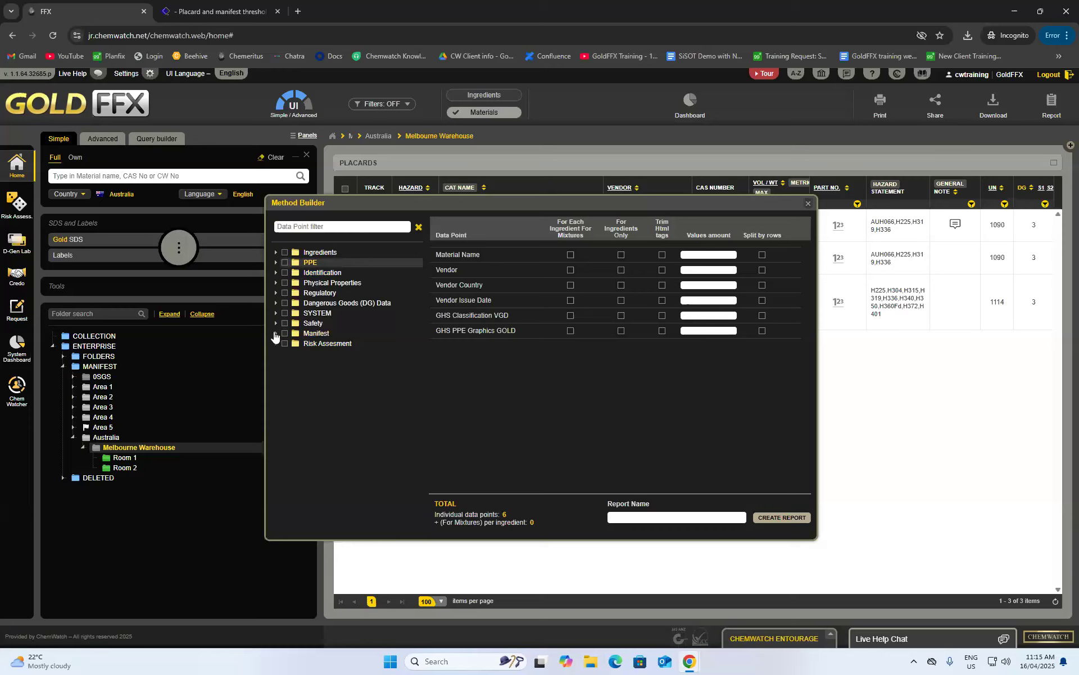
left_click(276, 324)
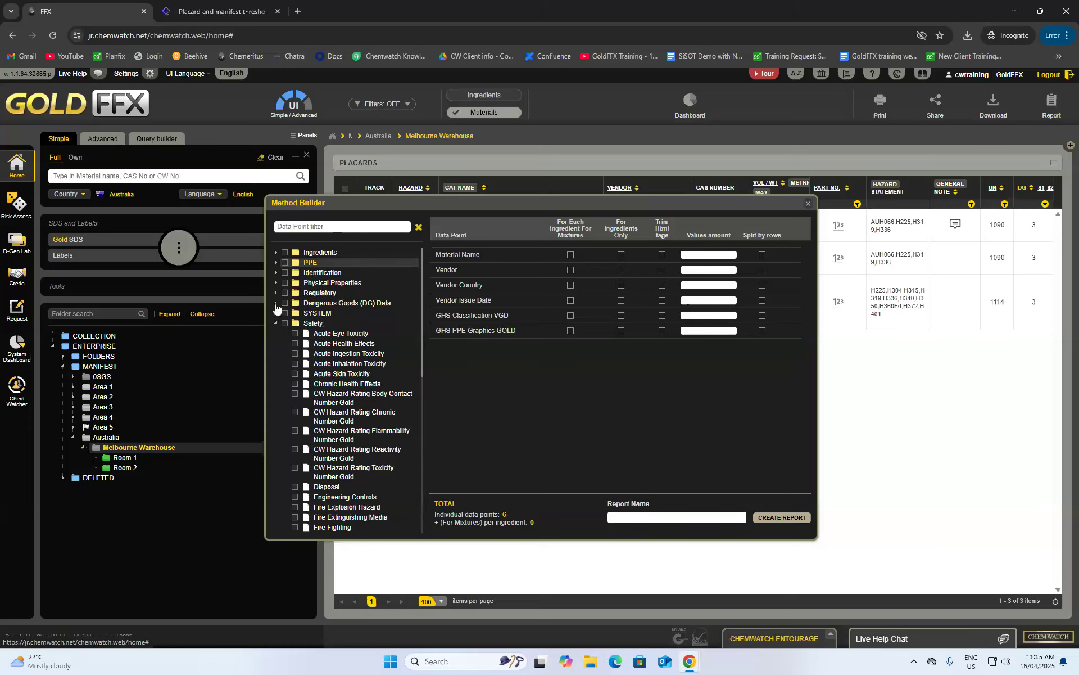
left_click(276, 304)
scroll(359, 427, "down", 1)
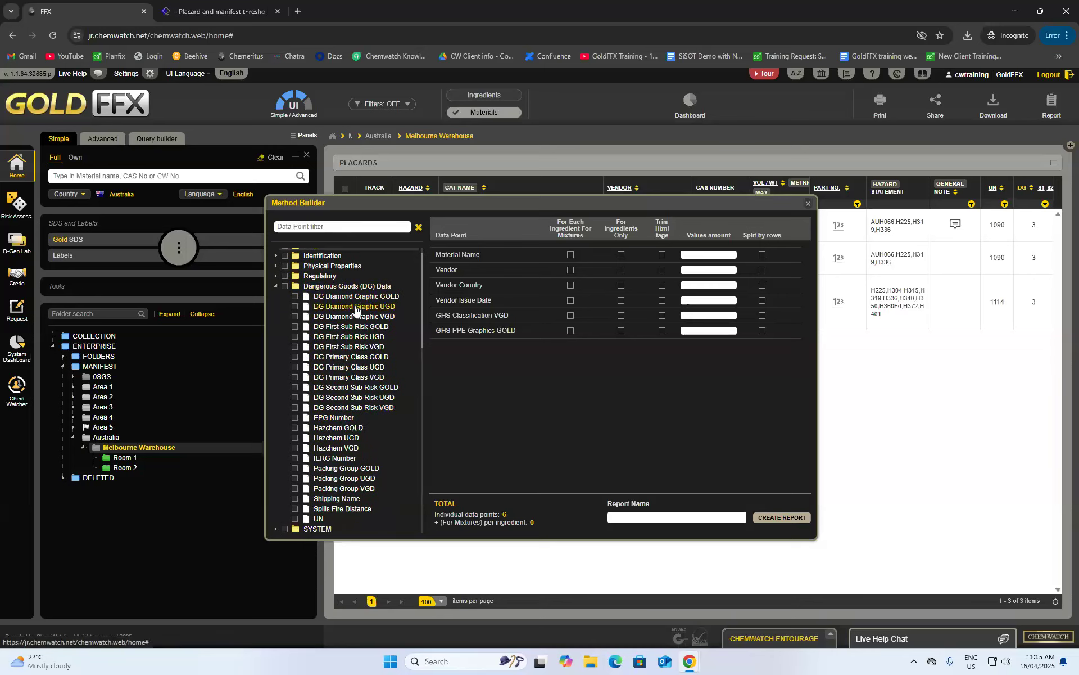
left_click(295, 317)
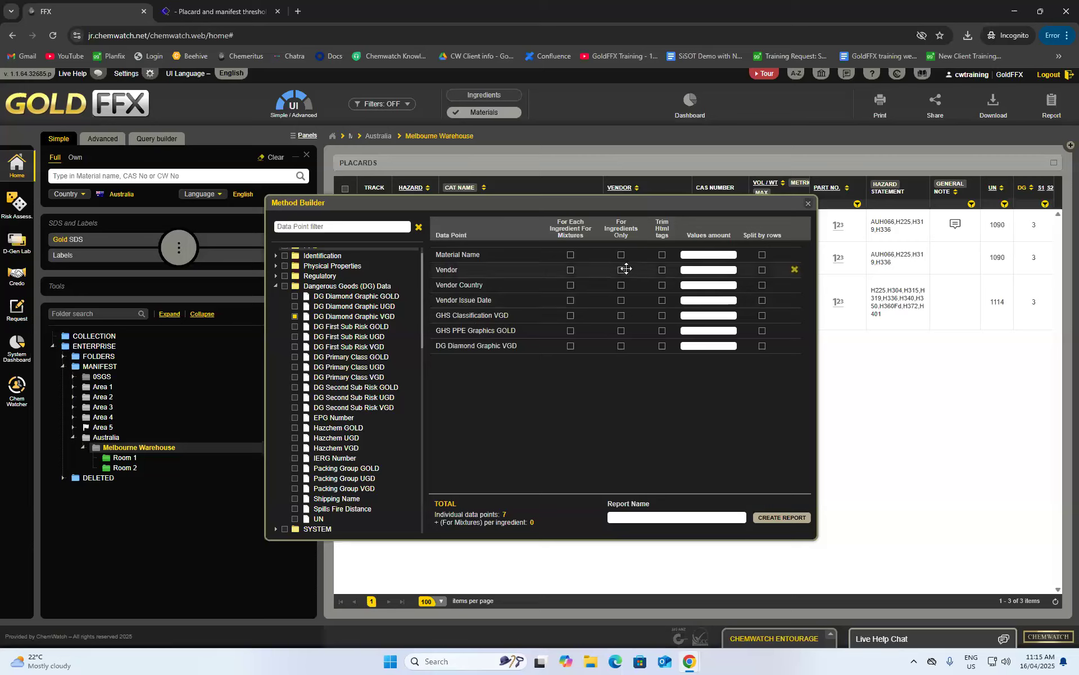
- Name the custom report 'training report 16/04' and create it
left_click(672, 517)
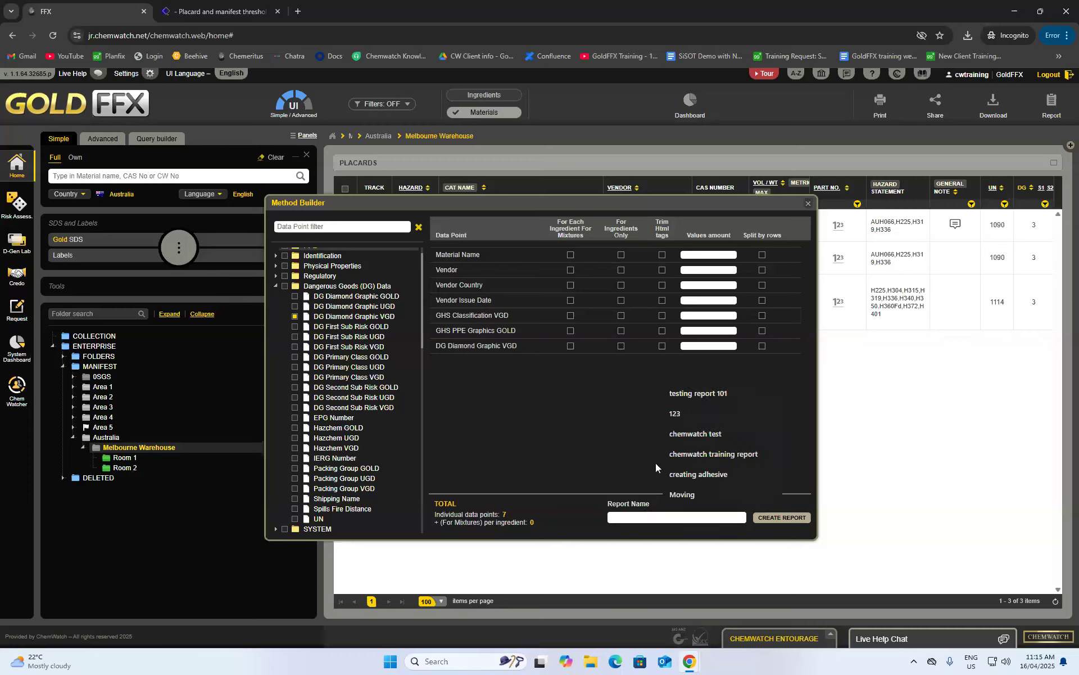
type("tra")
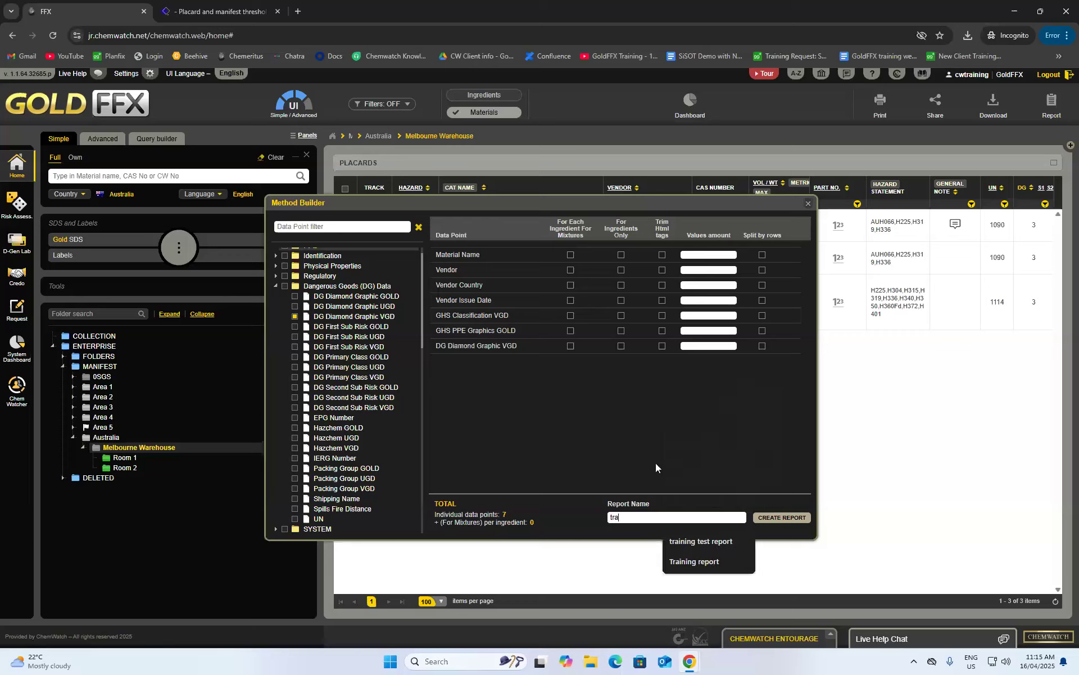
type("ining repo")
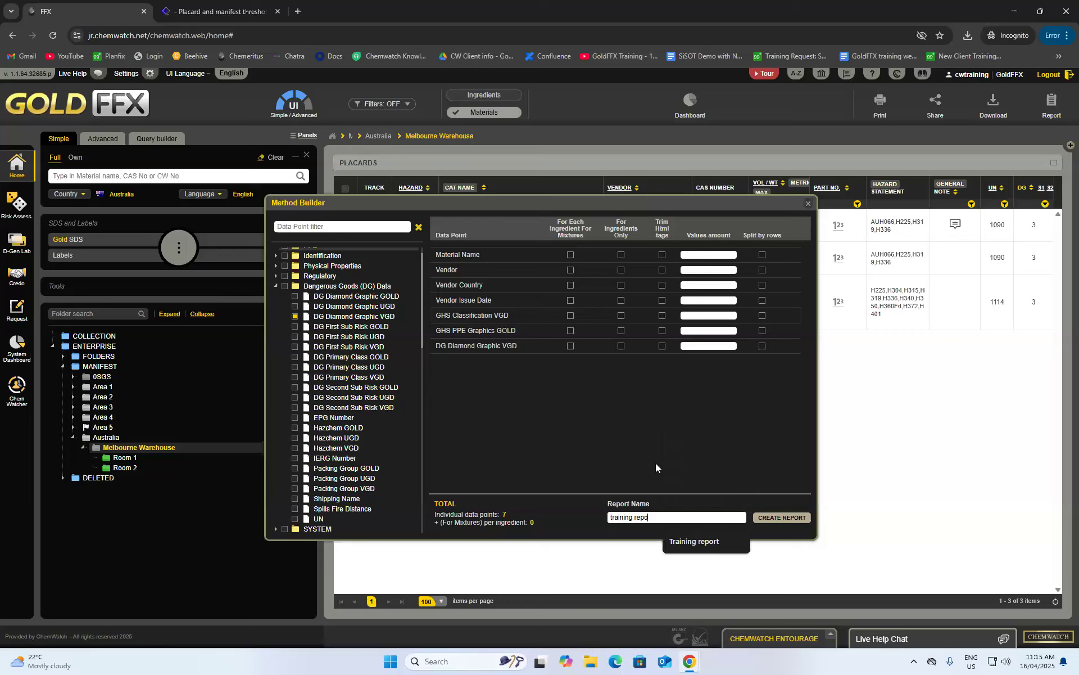
type("rt 16/04")
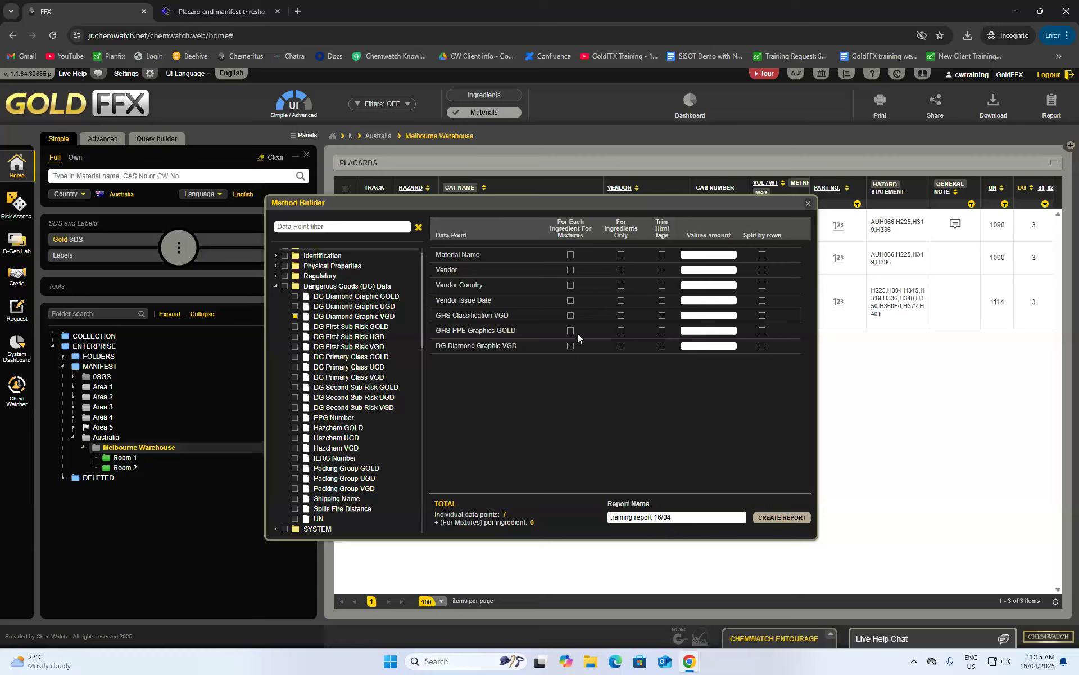
left_click_drag(549, 349, 538, 315)
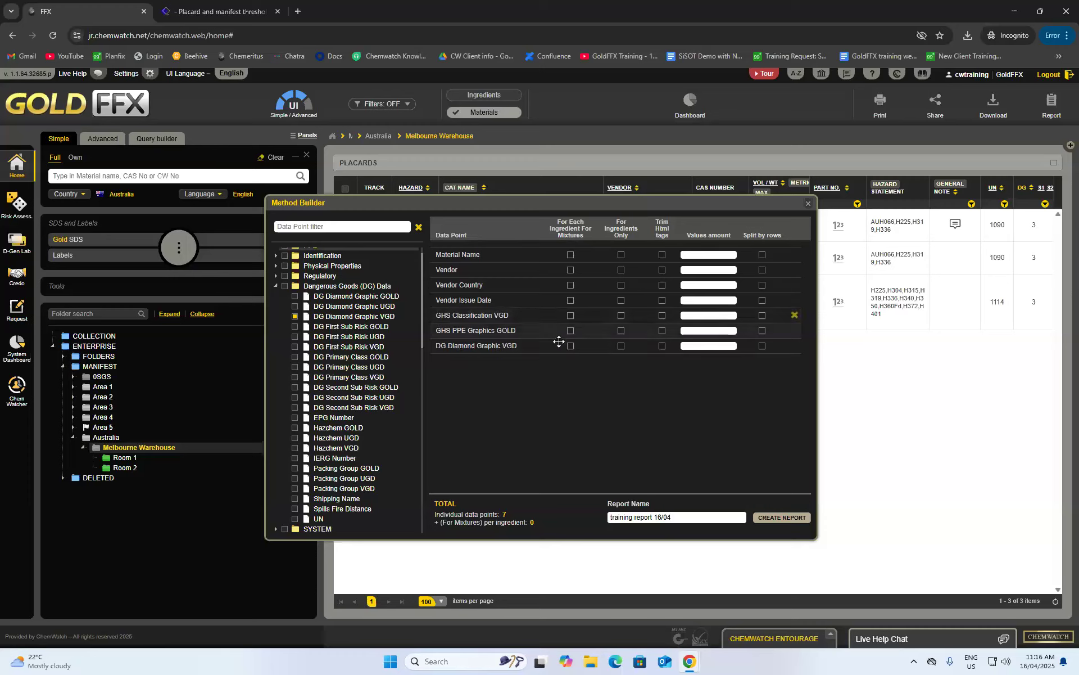
left_click(780, 518)
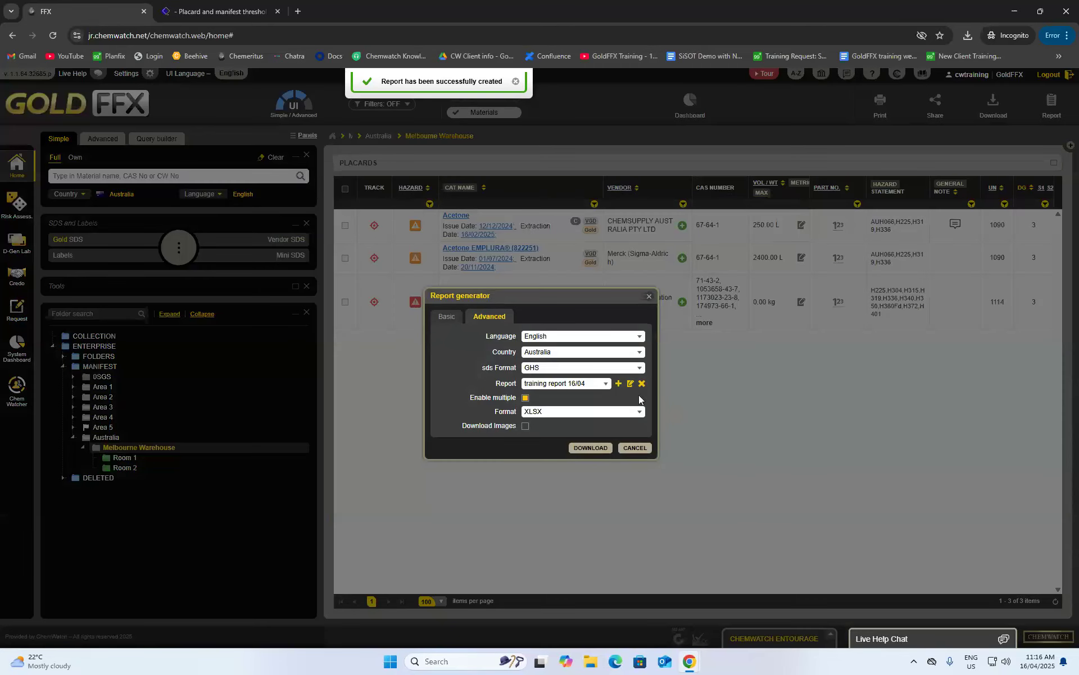
- Confirm training report 16/04 is selected in the Report list
left_click(558, 385)
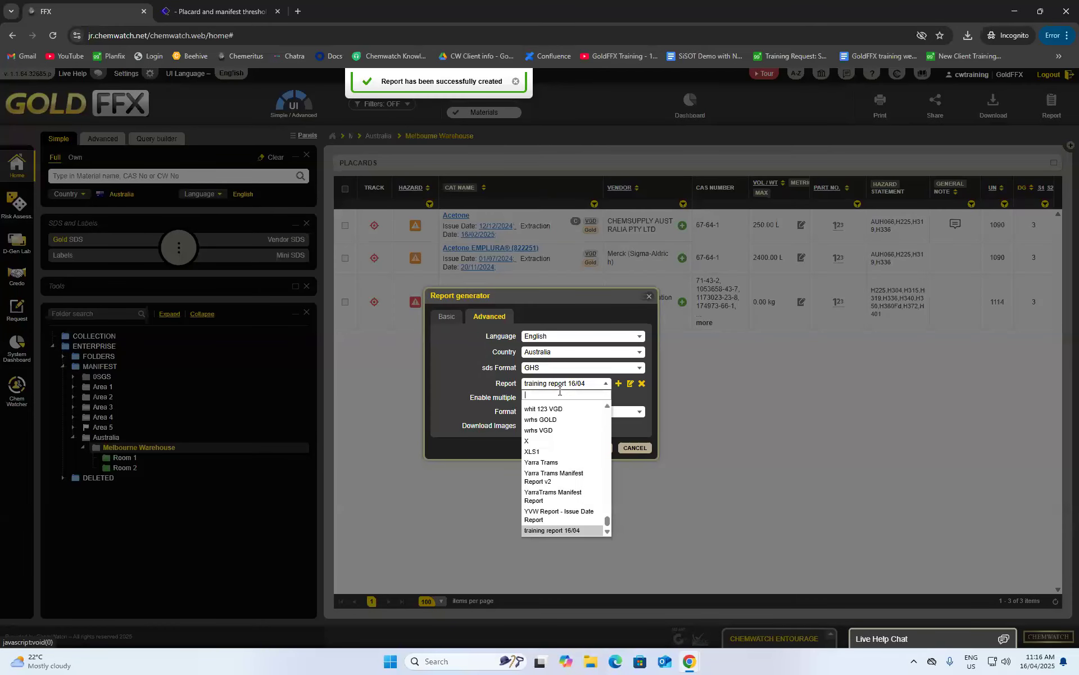
scroll(558, 428, "up", 1)
scroll(559, 431, "up", 5)
scroll(574, 462, "up", 5)
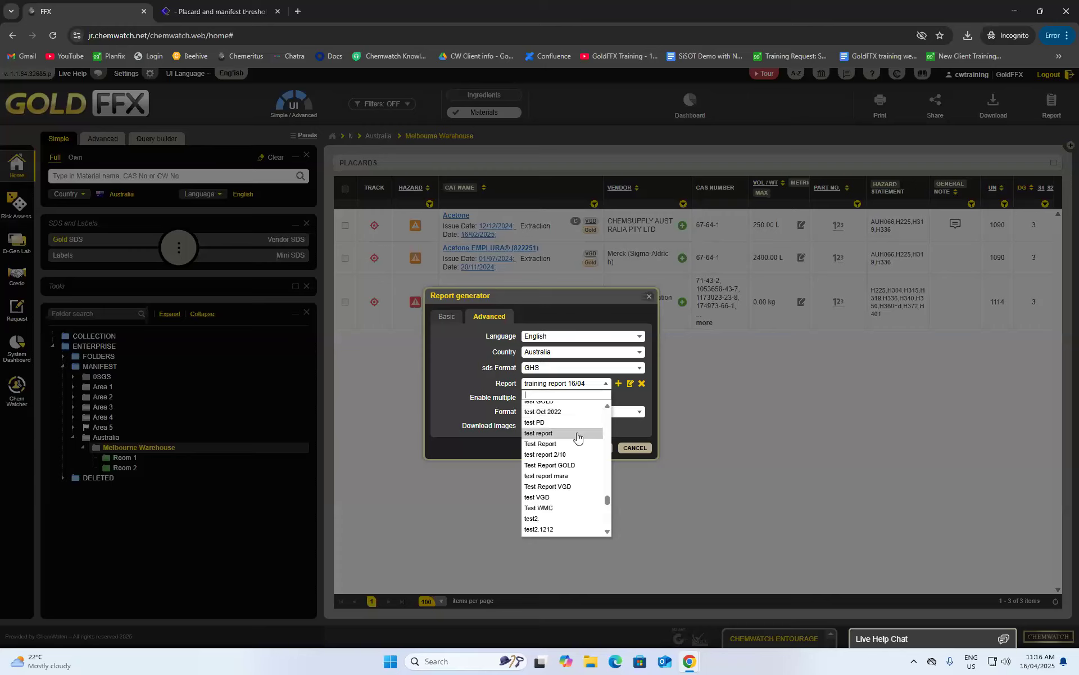
left_click(644, 430)
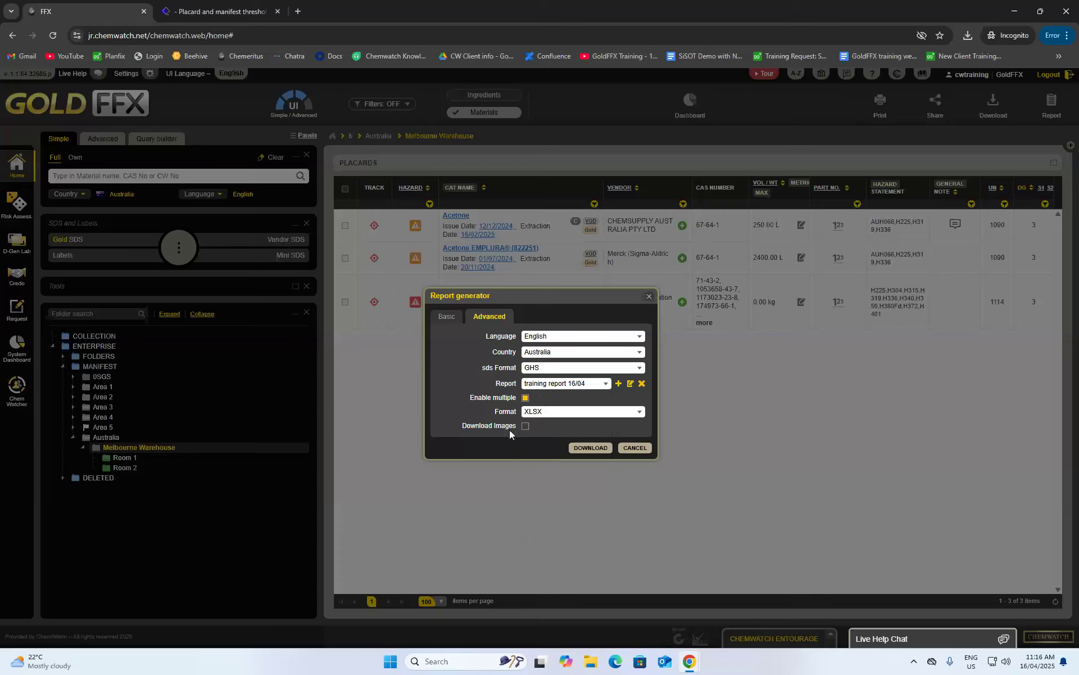
- Download it as XLSX to Downloads and open the file in Excel
left_click(543, 412)
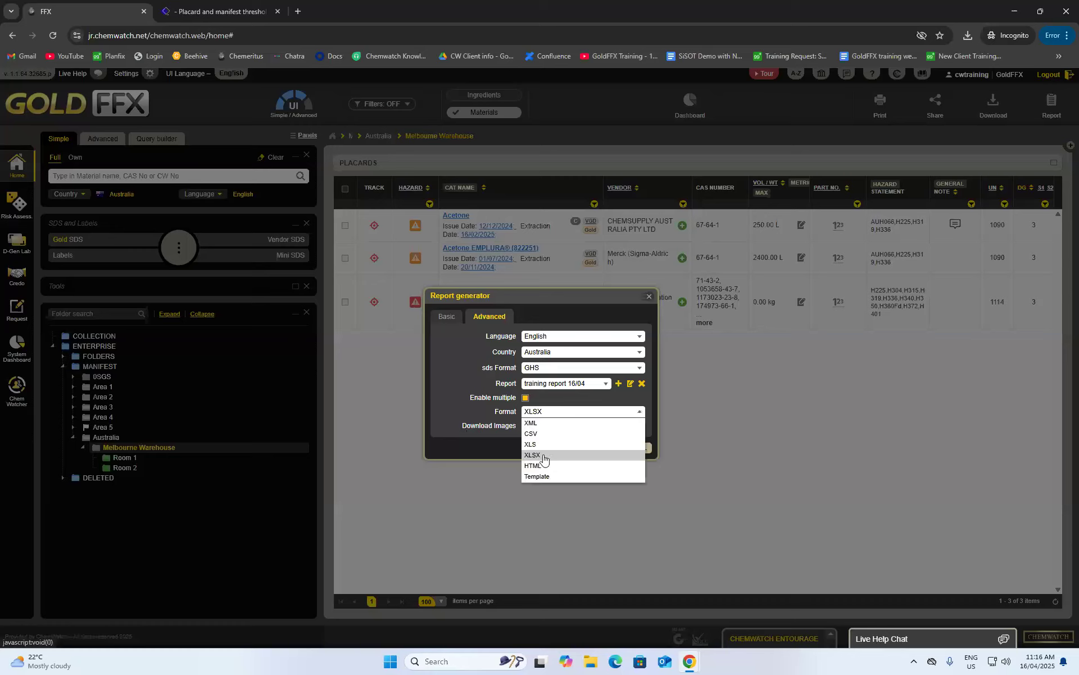
left_click(523, 455)
left_click(592, 448)
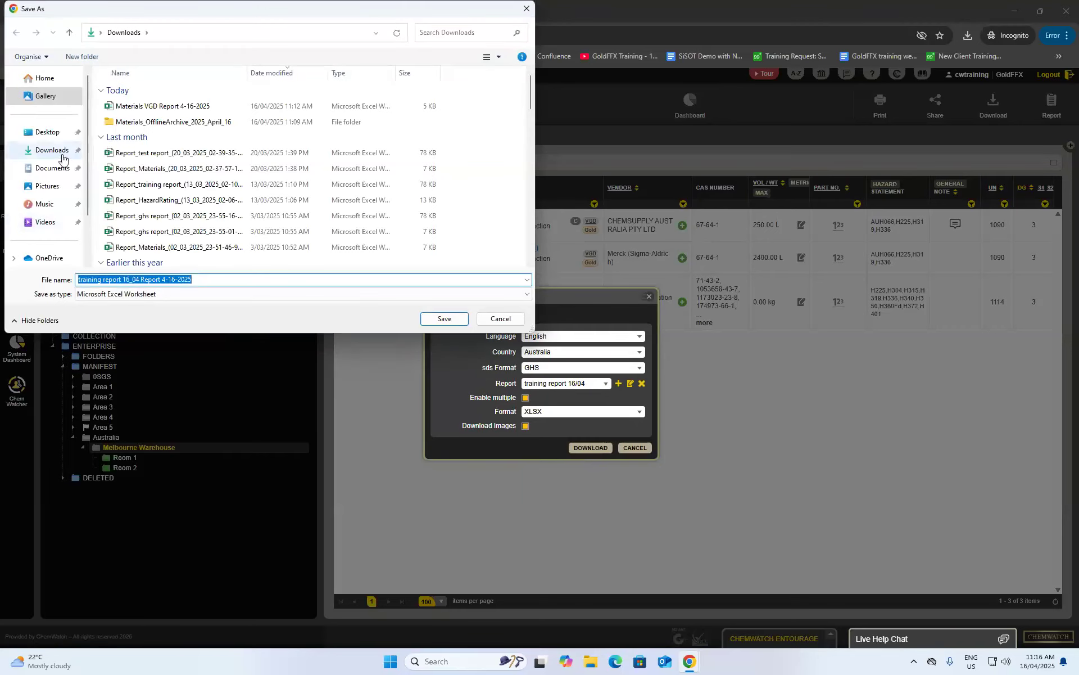
left_click(444, 318)
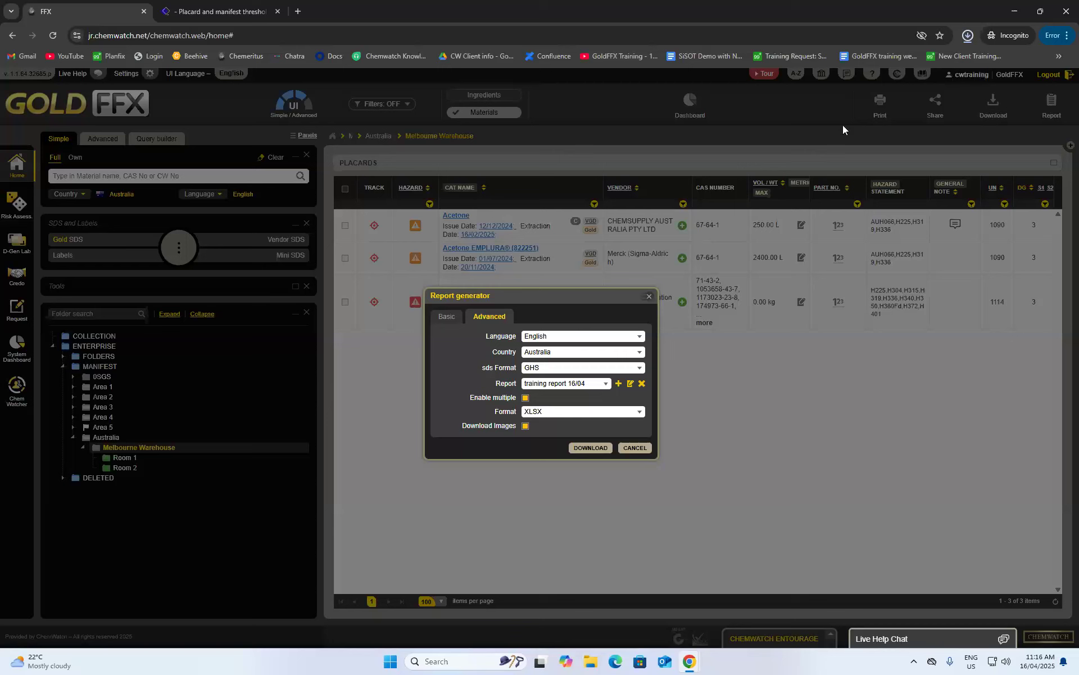
left_click(899, 93)
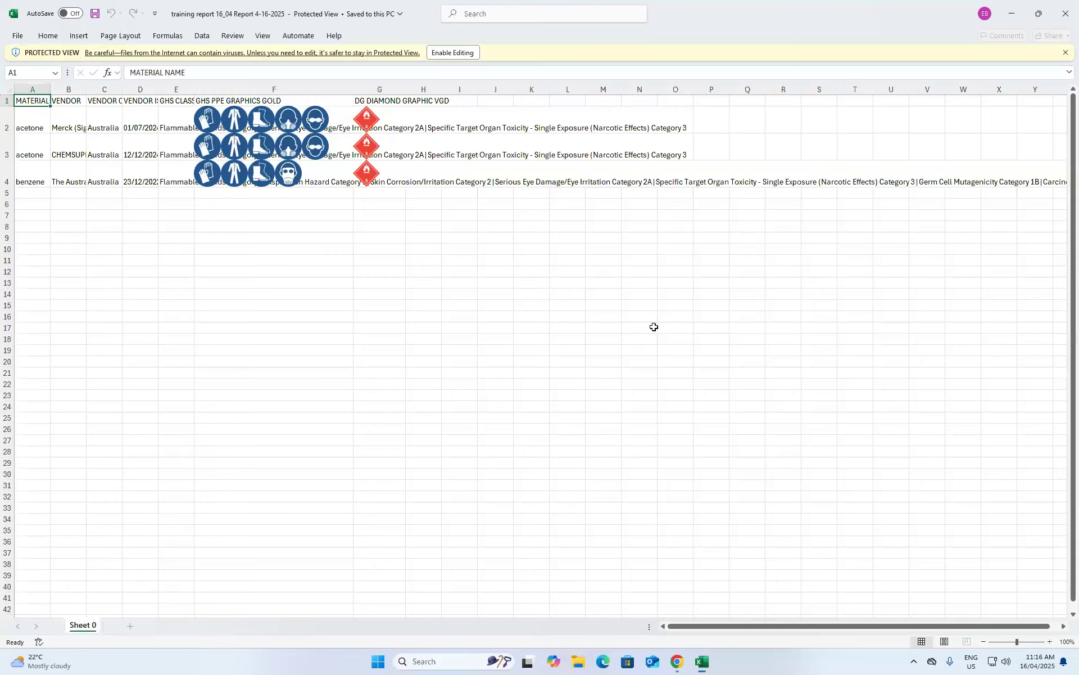
- Enable editing and resize columns A–H to one equal width
left_click(460, 54)
left_click_drag(33, 129, 433, 130)
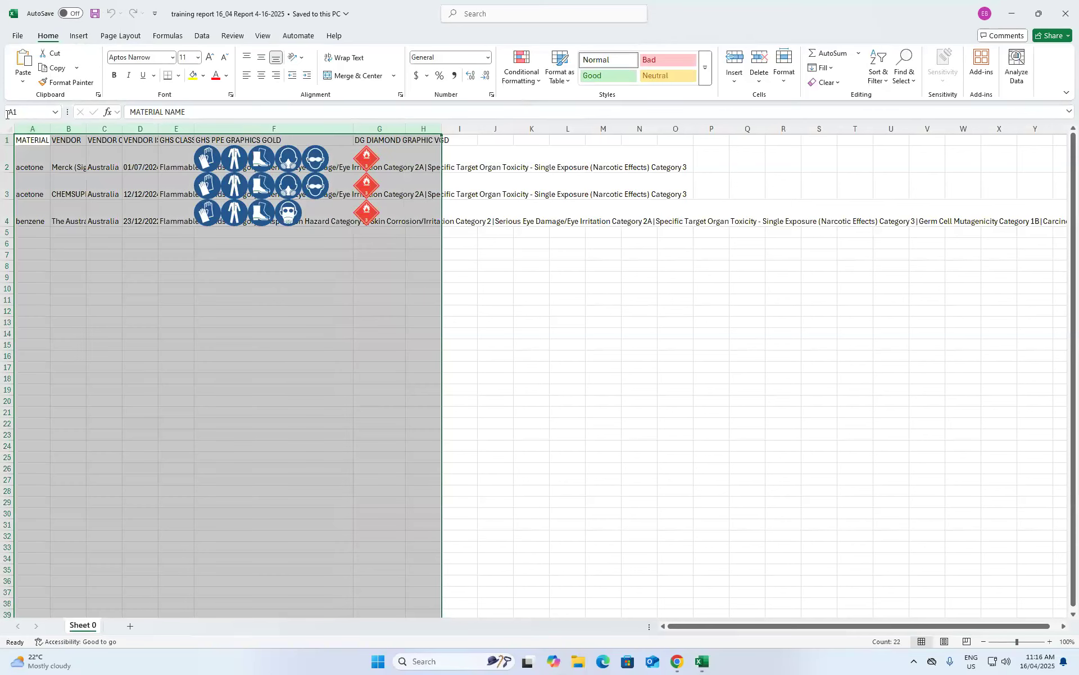
left_click_drag(51, 128, 104, 130)
left_click(256, 233)
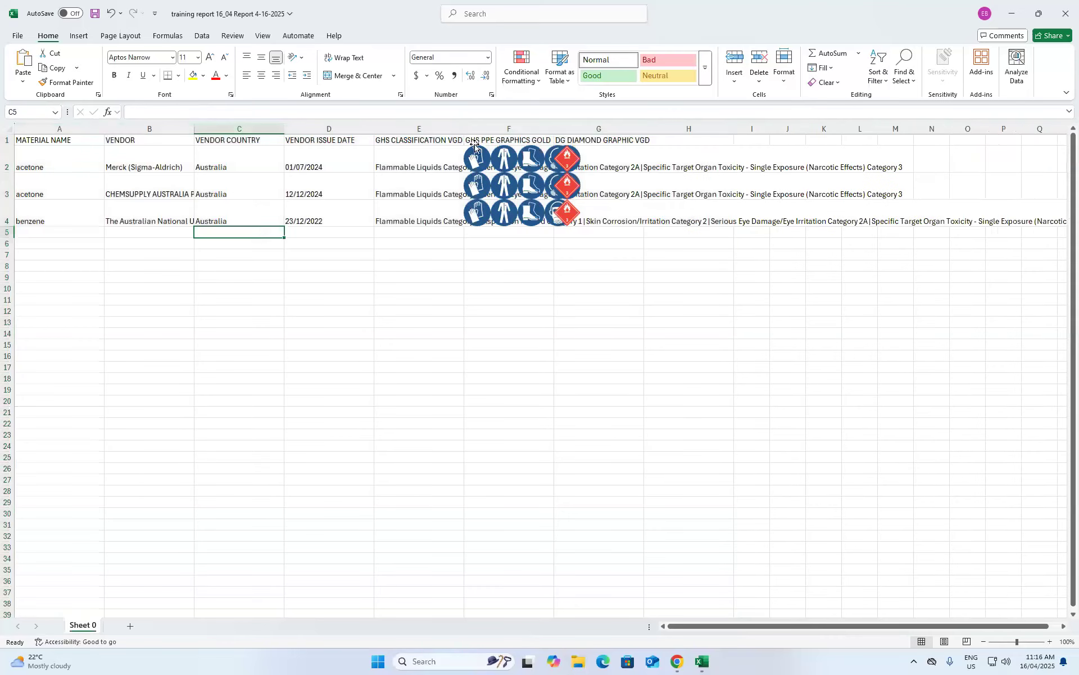
left_click_drag(471, 128, 624, 129)
left_click(614, 242)
- Widen column E for the classification text and column F for the PPE icons, then close Excel
left_click_drag(464, 129, 931, 129)
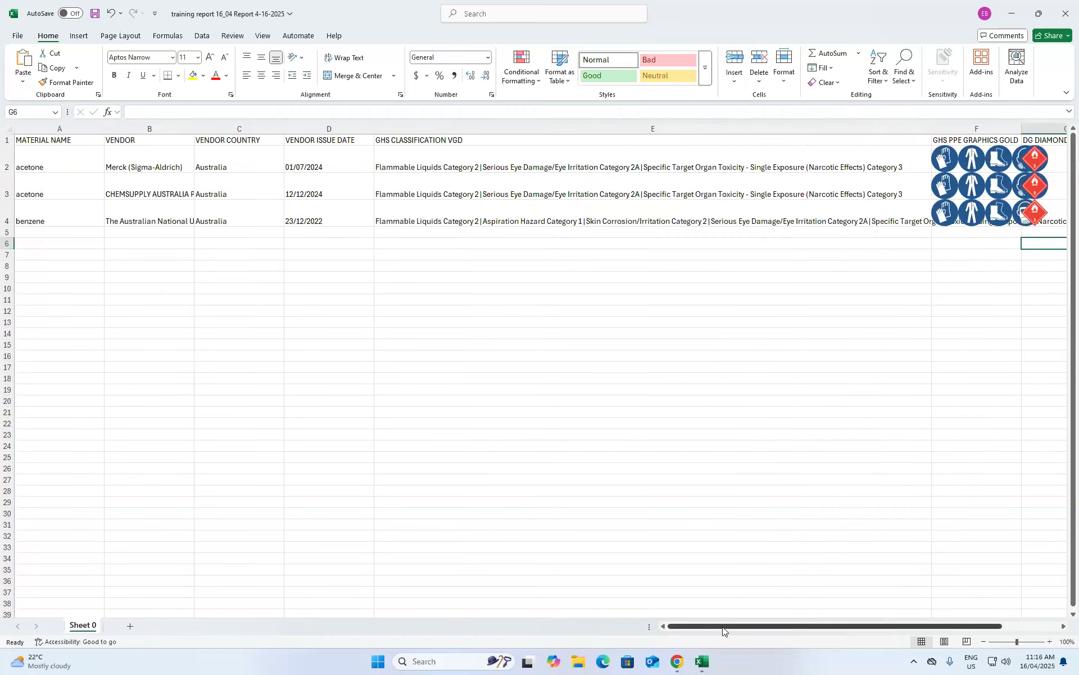
left_click_drag(723, 629, 782, 628)
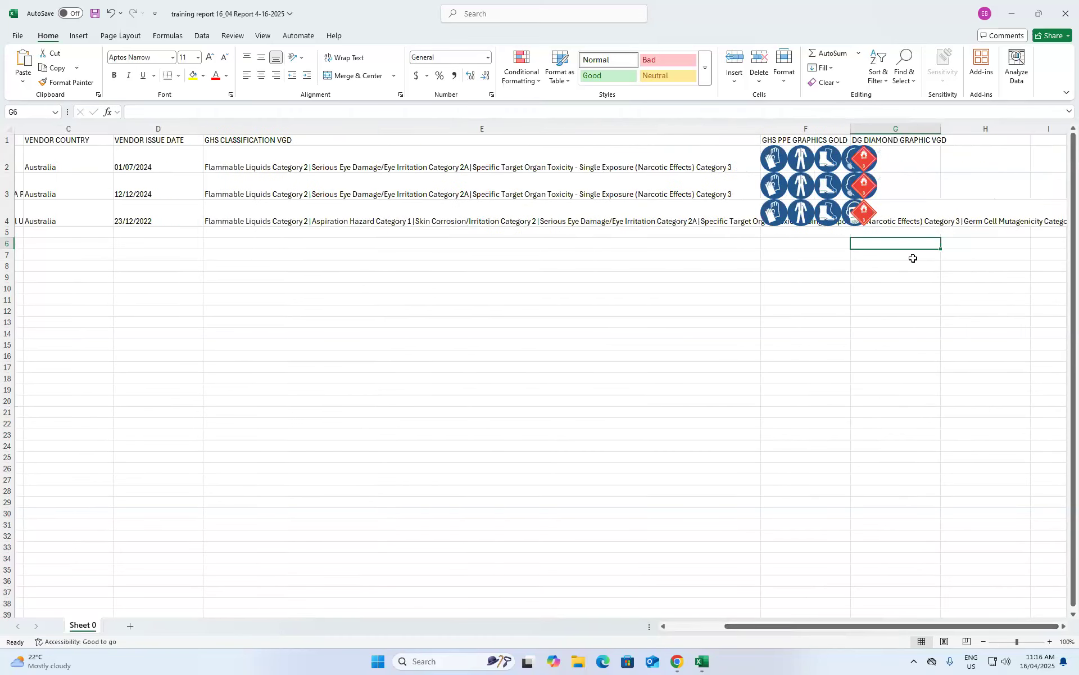
left_click_drag(852, 130, 933, 129)
left_click(915, 303)
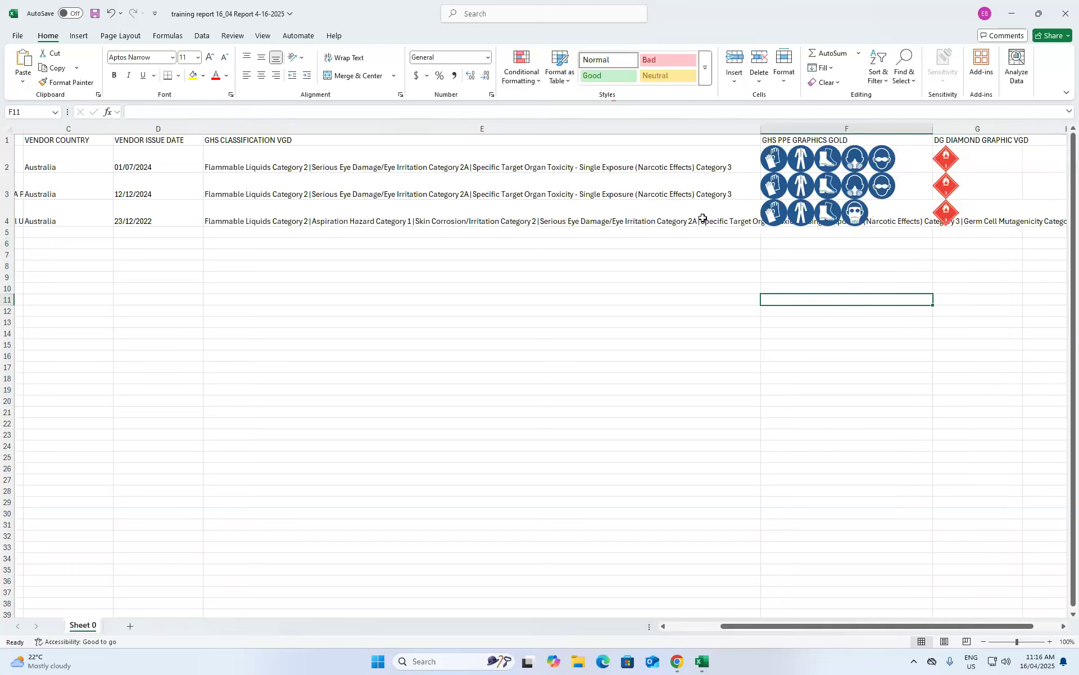
left_click_drag(891, 630, 916, 630)
left_click(866, 360)
left_click_drag(949, 358, 1068, 363)
left_click(890, 390)
left_click_drag(980, 628, 726, 611)
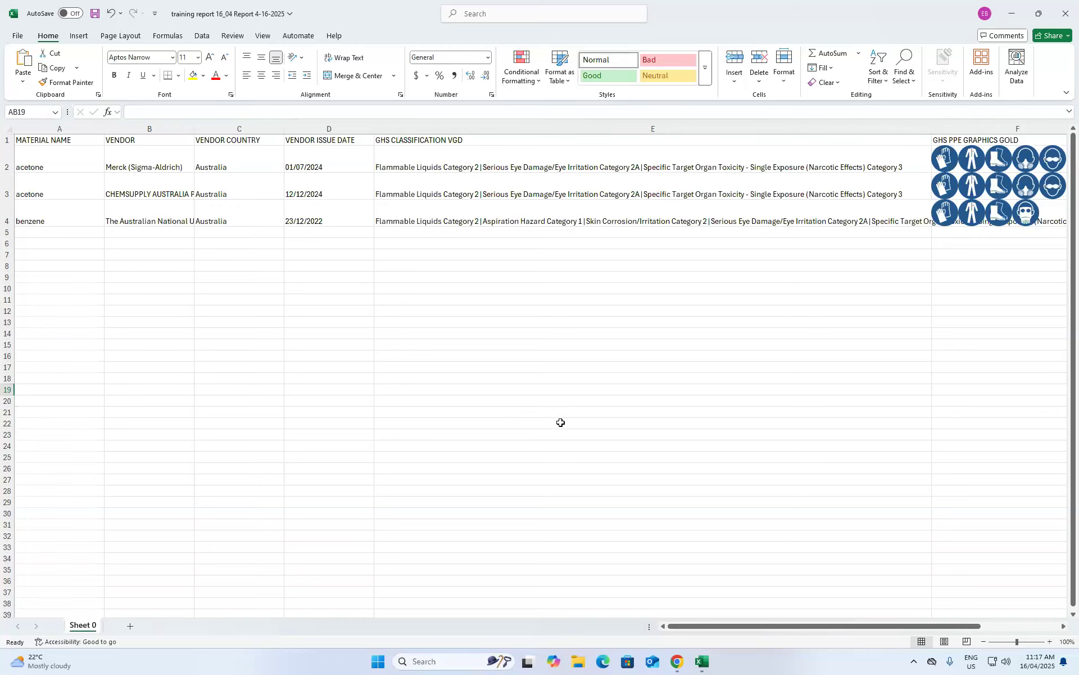
left_click(1067, 13)
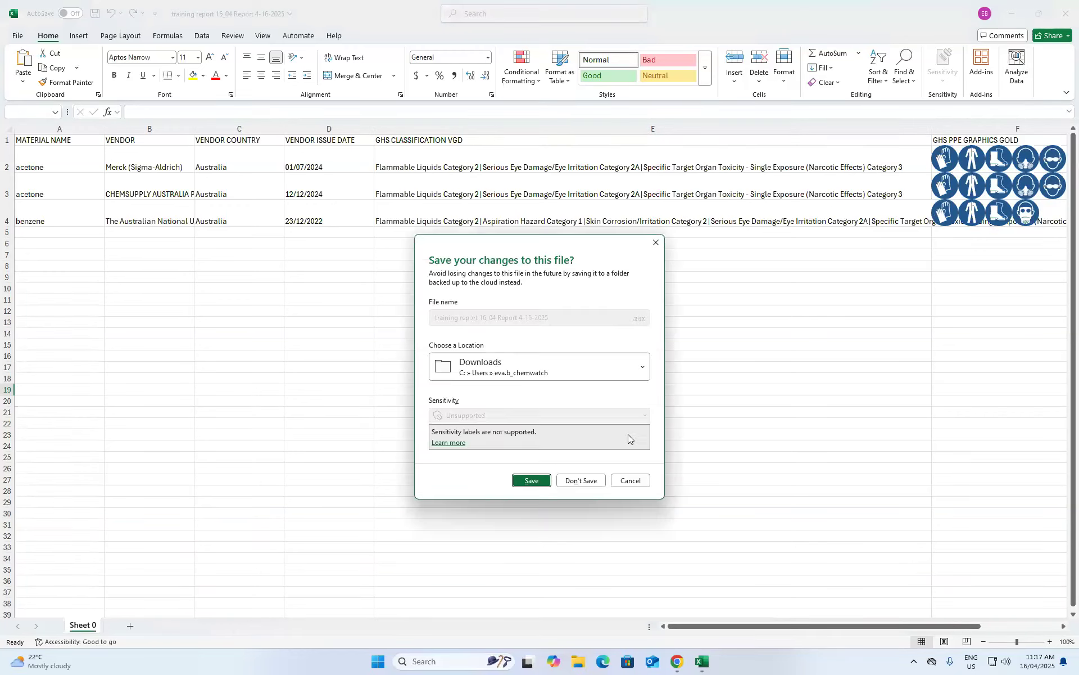
- Discard the workbook changes, leave Materials VGD as the basic report, and close the report generator
left_click(577, 482)
left_click(444, 317)
left_click(561, 336)
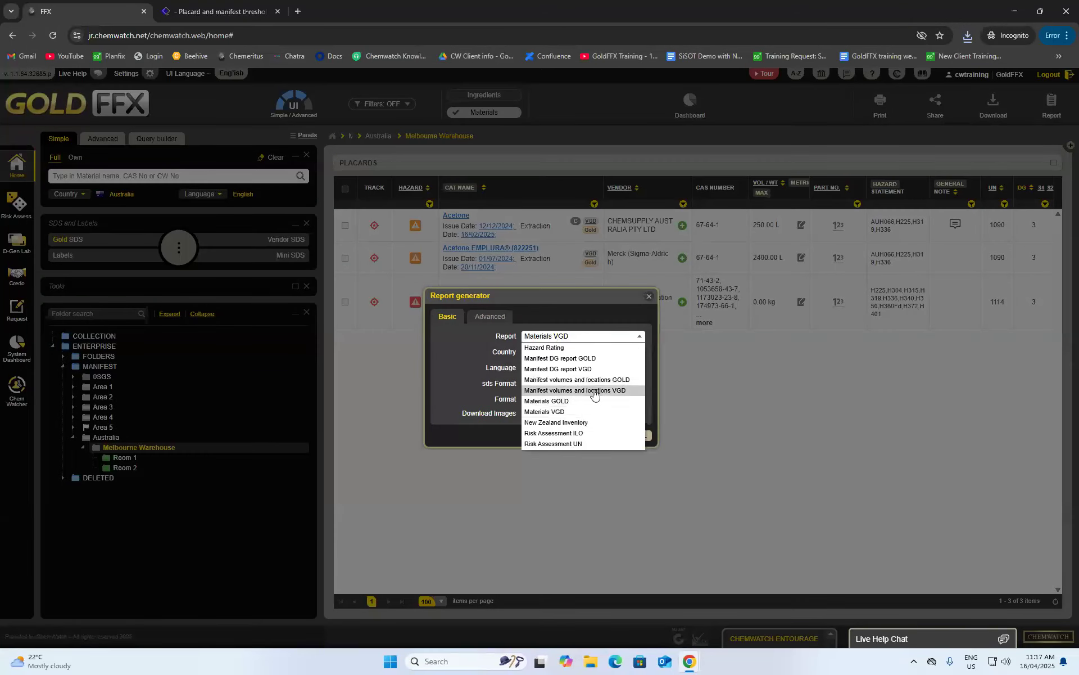
left_click(470, 373)
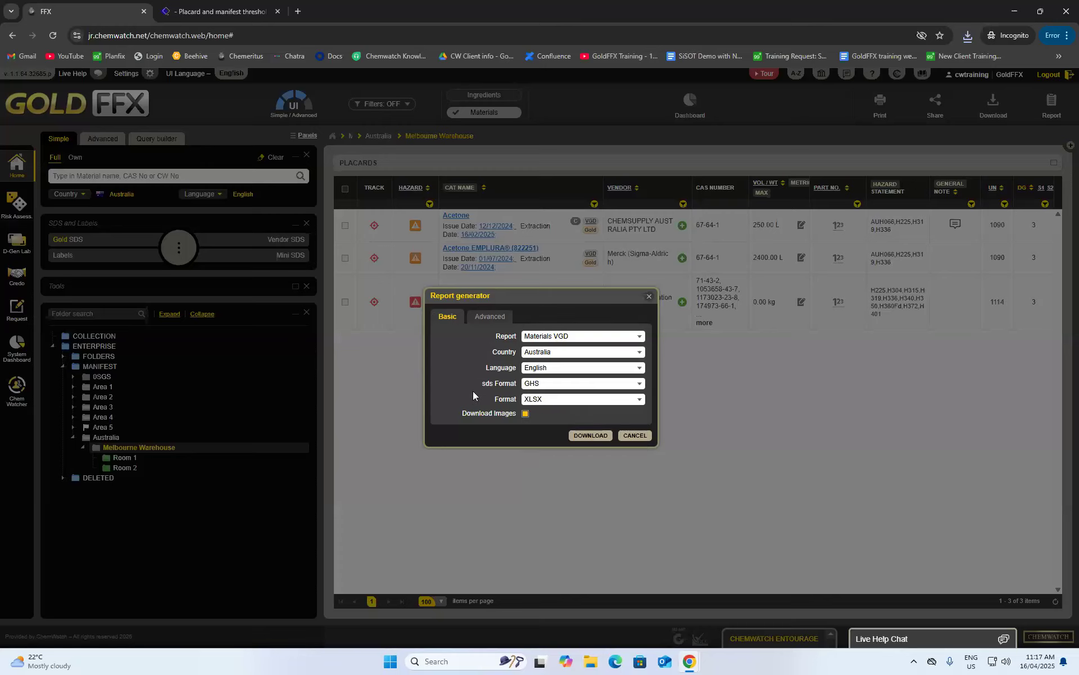
left_click(648, 298)
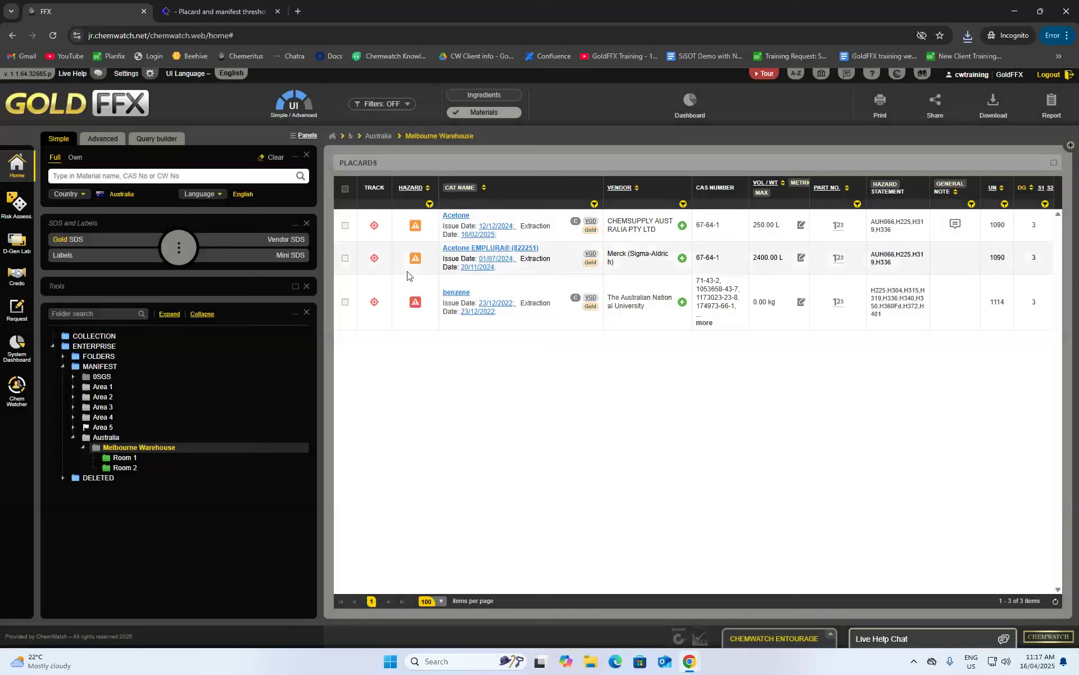
- Run an advanced vendor search for CHEMSUPPLY AUSTRALIA PTY LTD including Vendor SDS documents
left_click(106, 141)
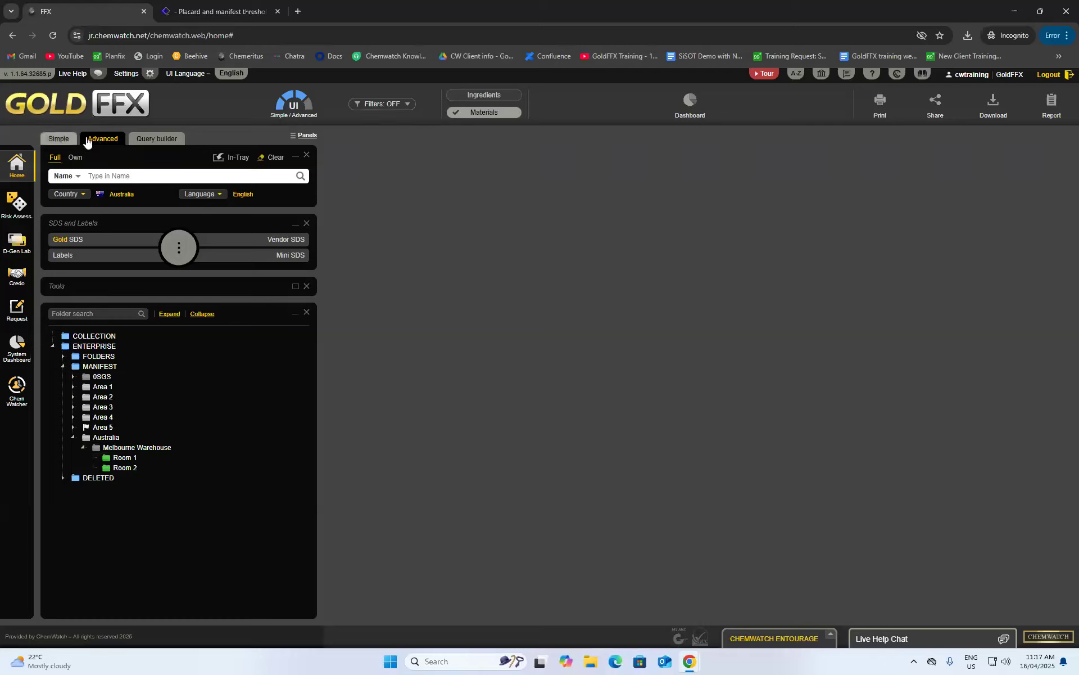
left_click(79, 177)
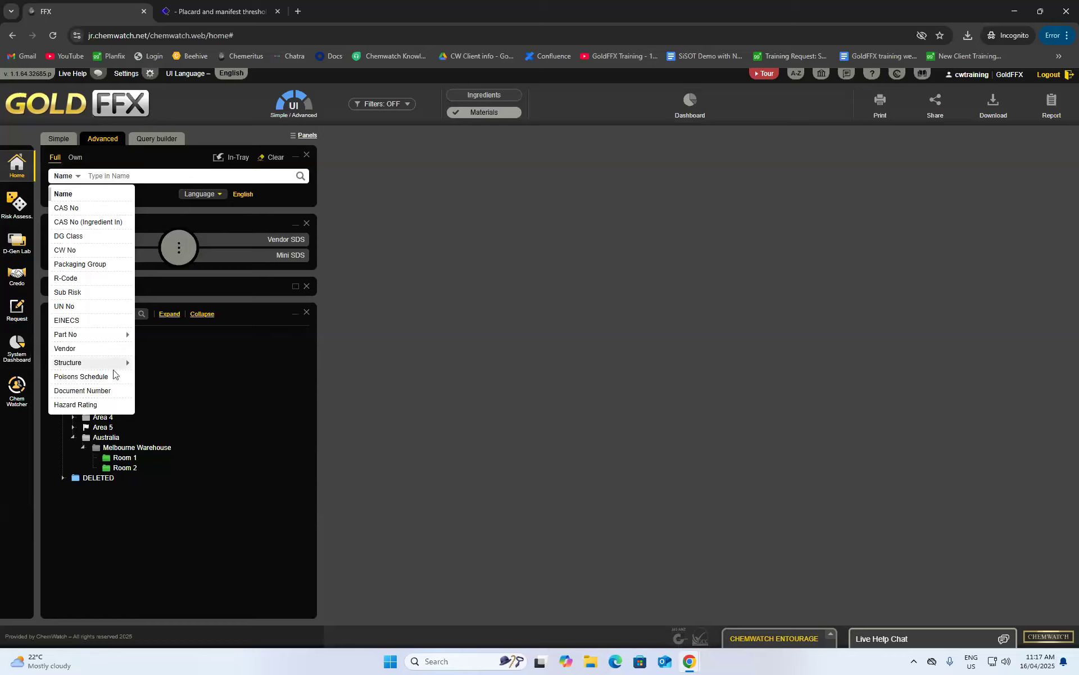
left_click(72, 349)
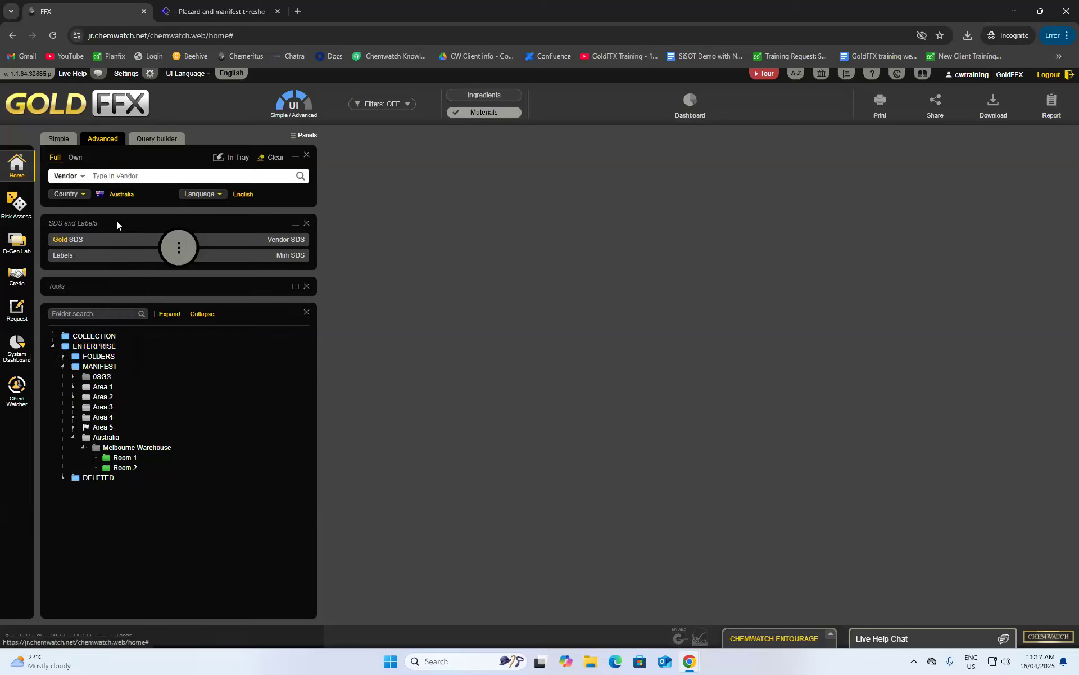
left_click(120, 176)
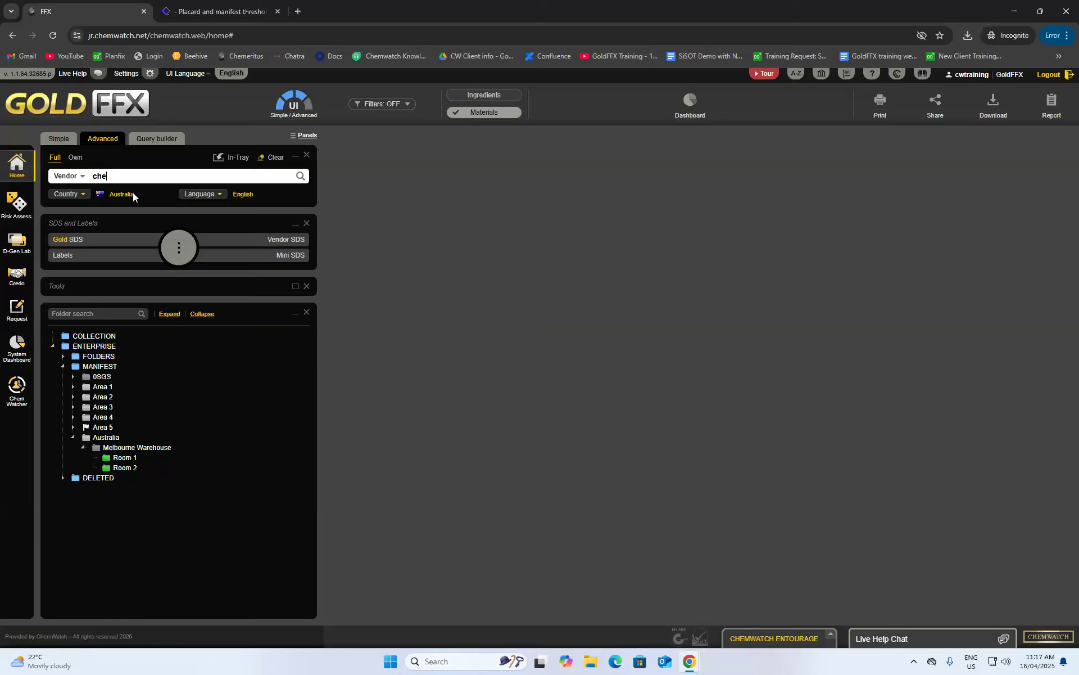
type("chemsupply")
left_click(168, 191)
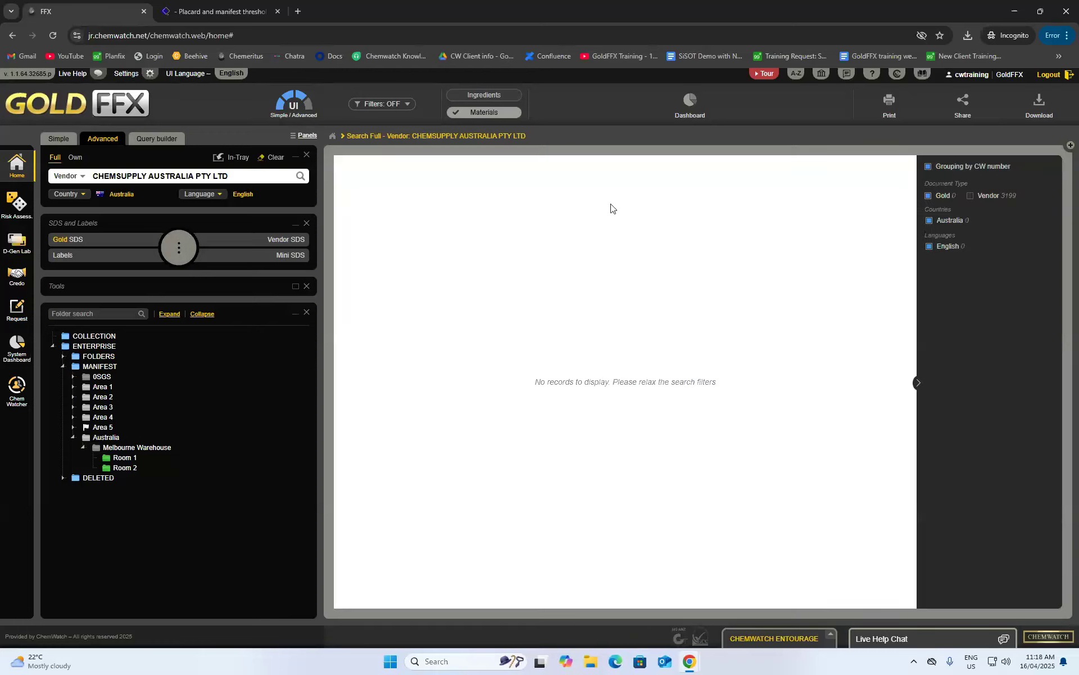
left_click(971, 195)
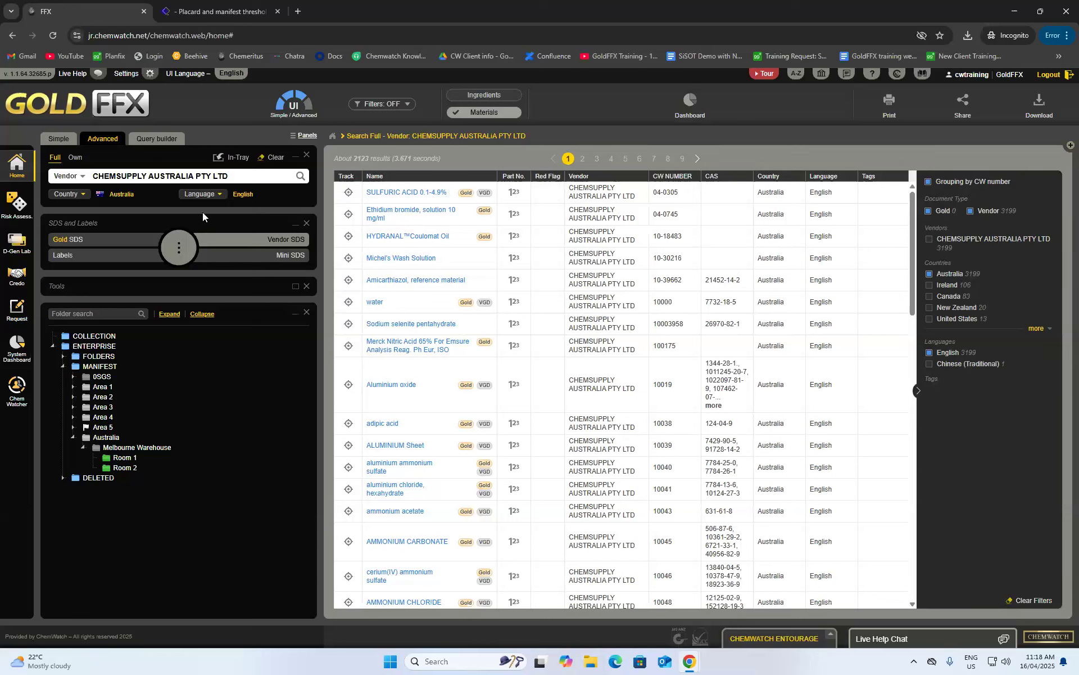
- Review the available search field types without changing the vendor search
left_click(79, 176)
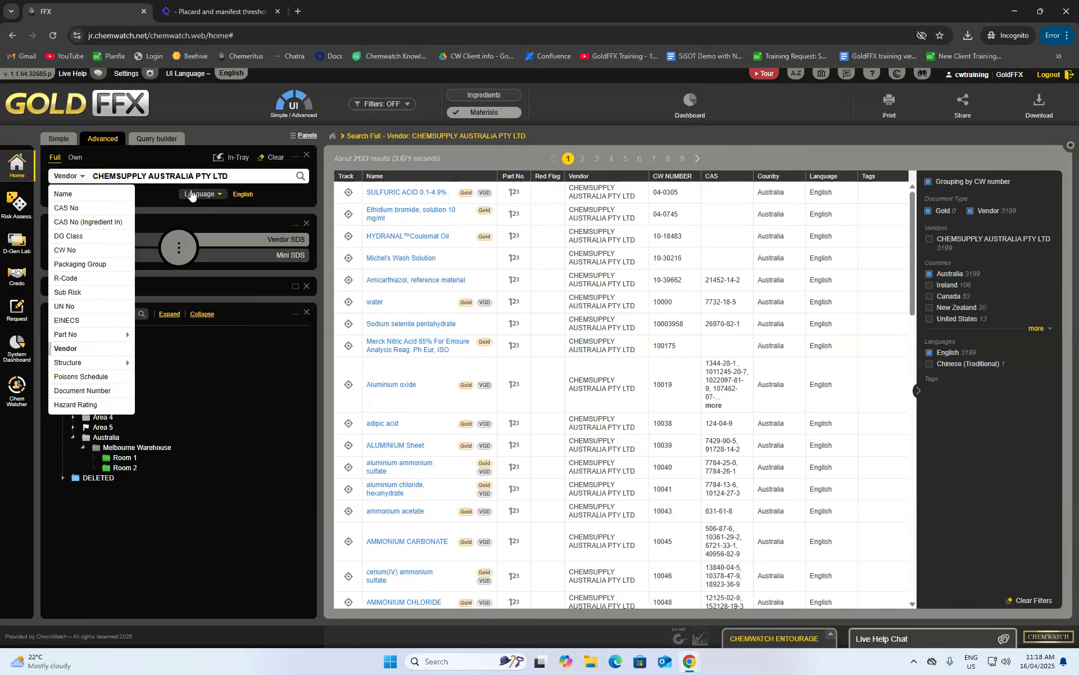
left_click(243, 175)
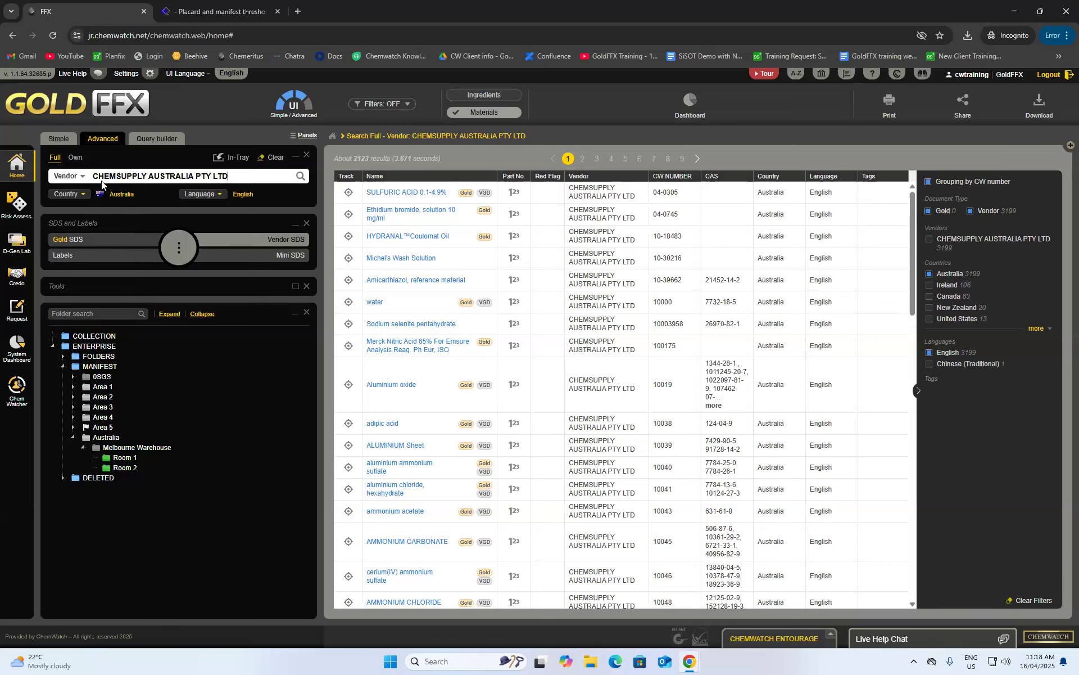
scroll(438, 280, "down", 2)
scroll(439, 280, "up", 2)
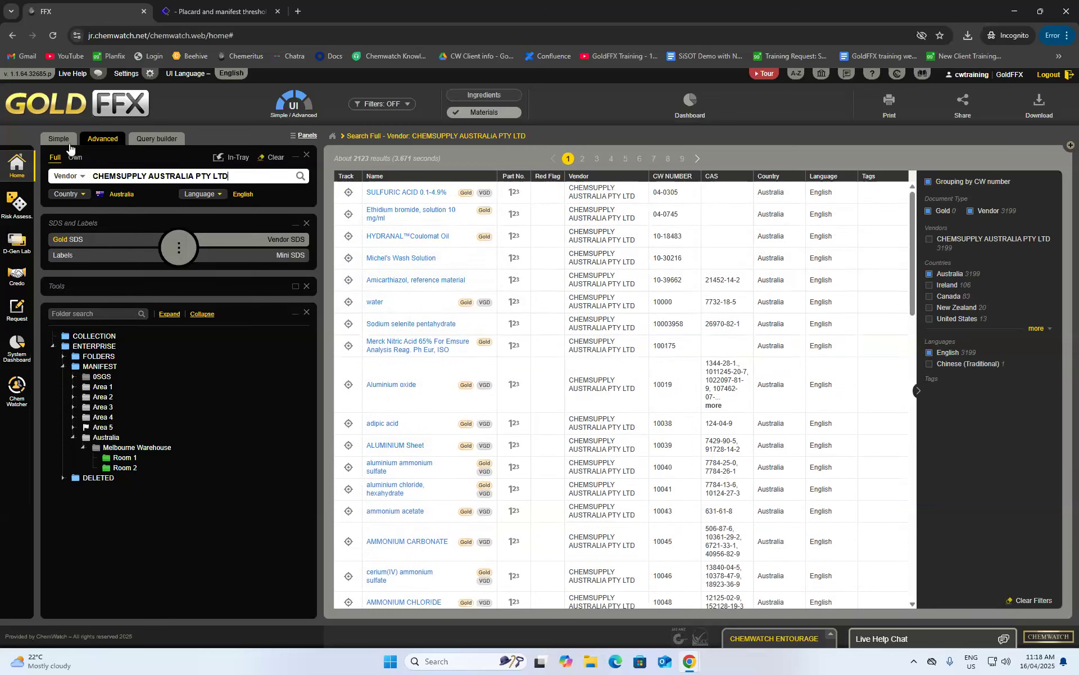
left_click(66, 176)
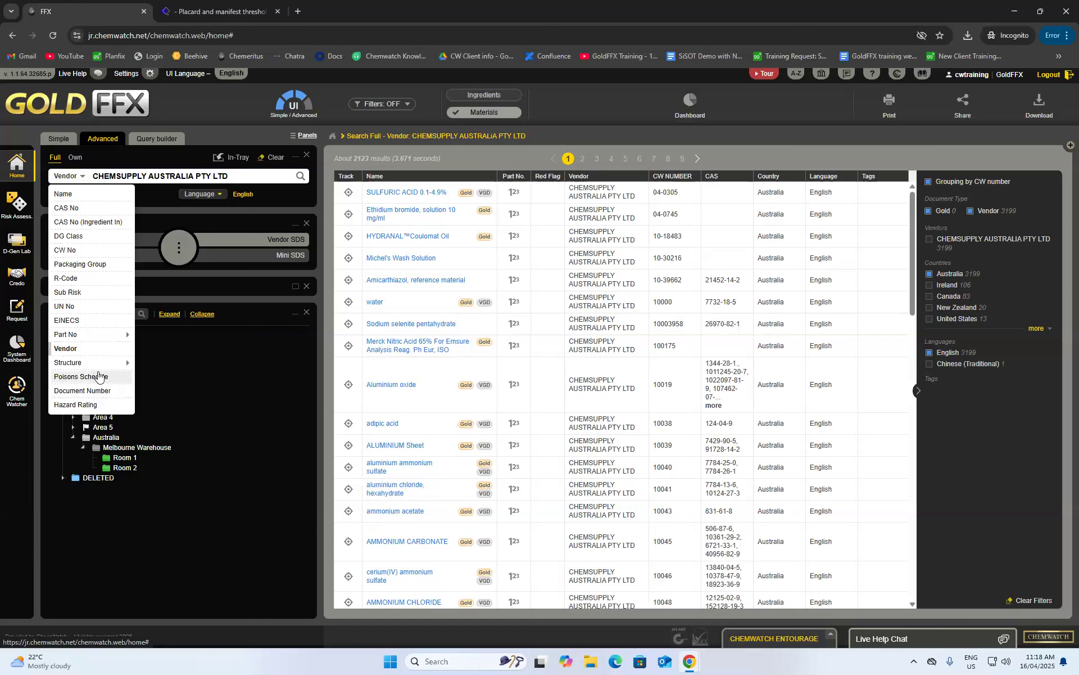
left_click(147, 199)
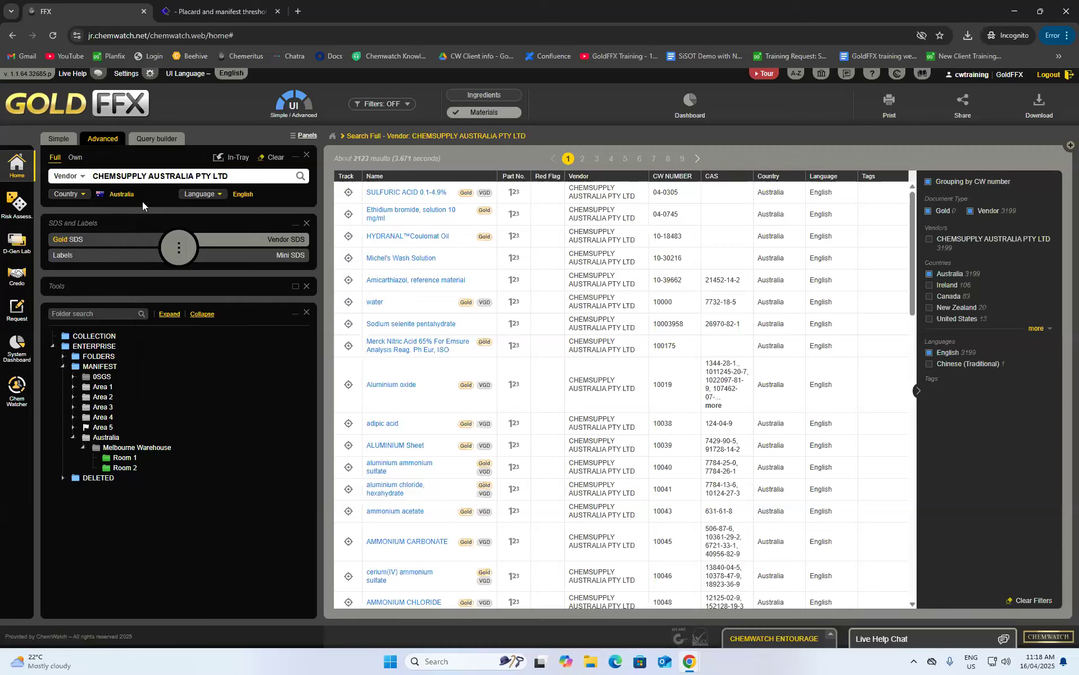
- Start a new Query Builder query with the condition H-Code contains H225
left_click(157, 138)
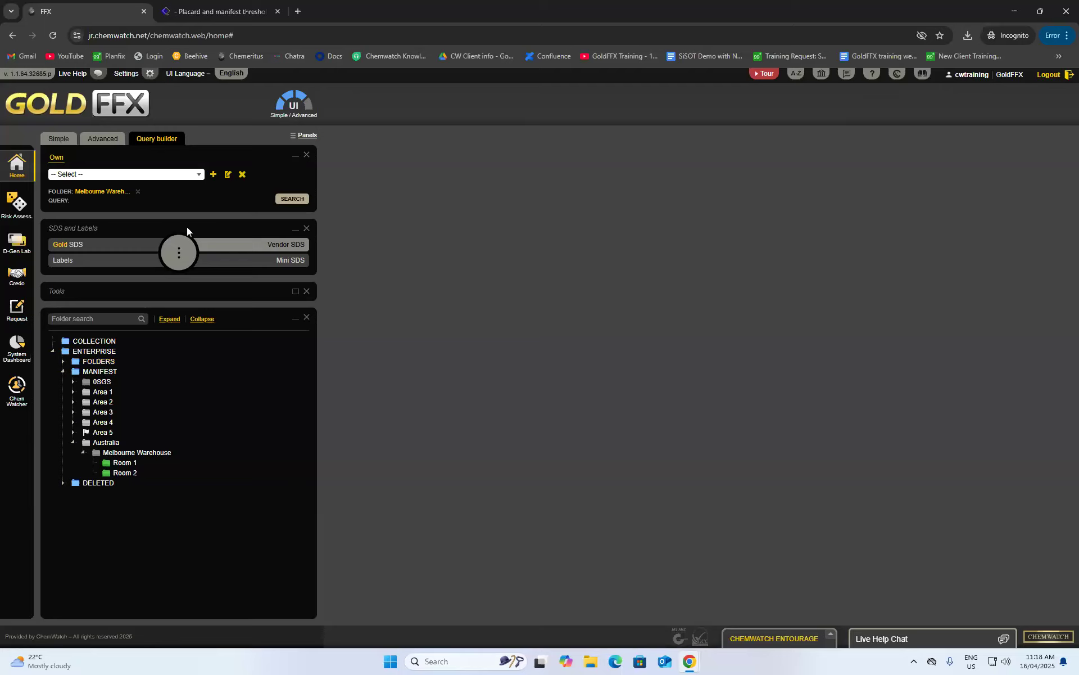
left_click(214, 176)
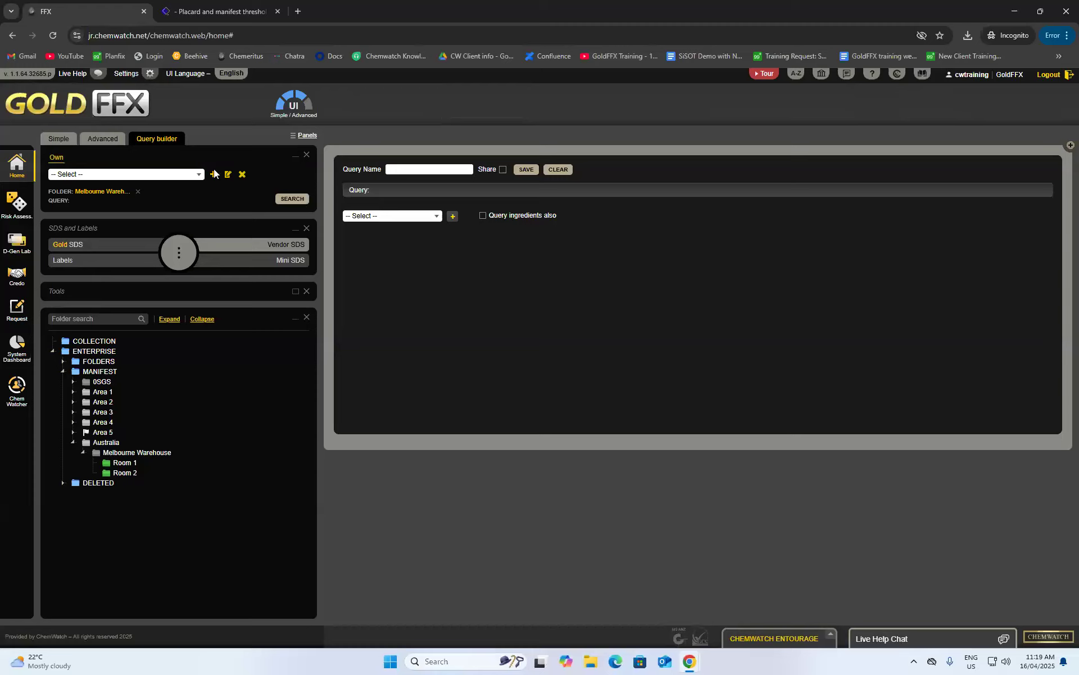
left_click(436, 217)
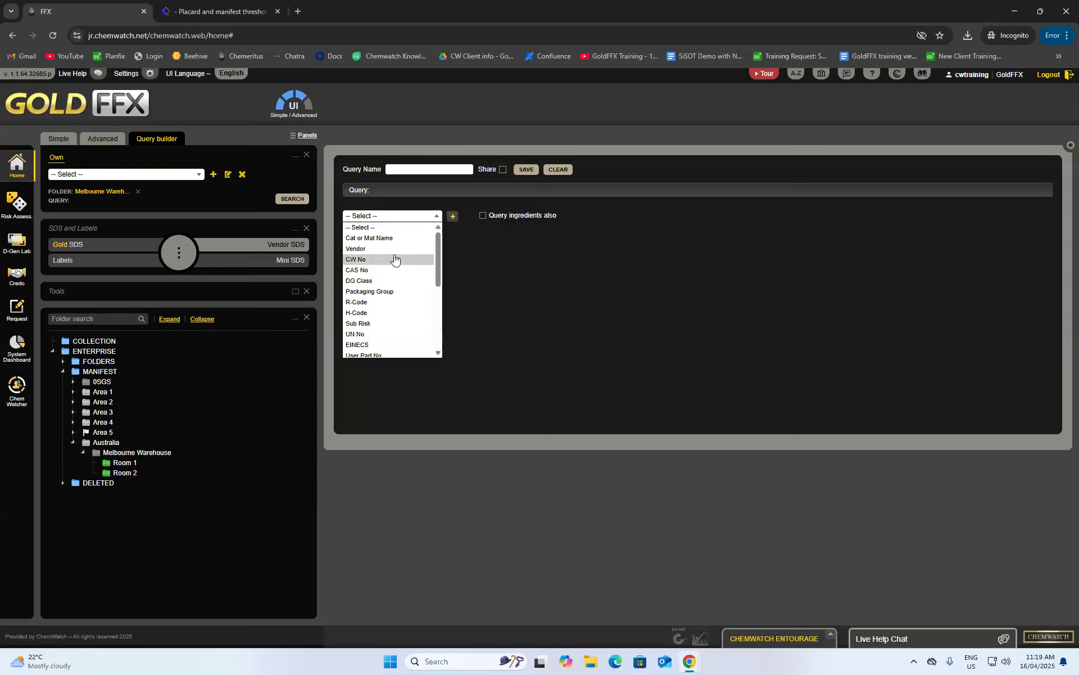
scroll(395, 257, "down", 2)
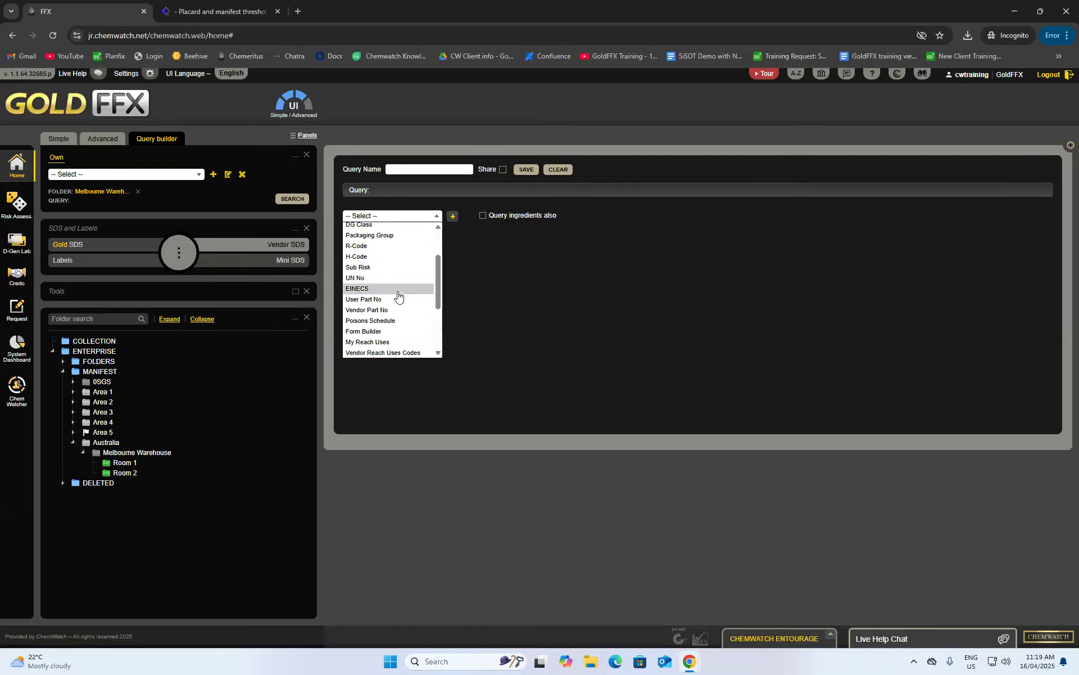
scroll(398, 294, "down", 3)
scroll(397, 291, "up", 5)
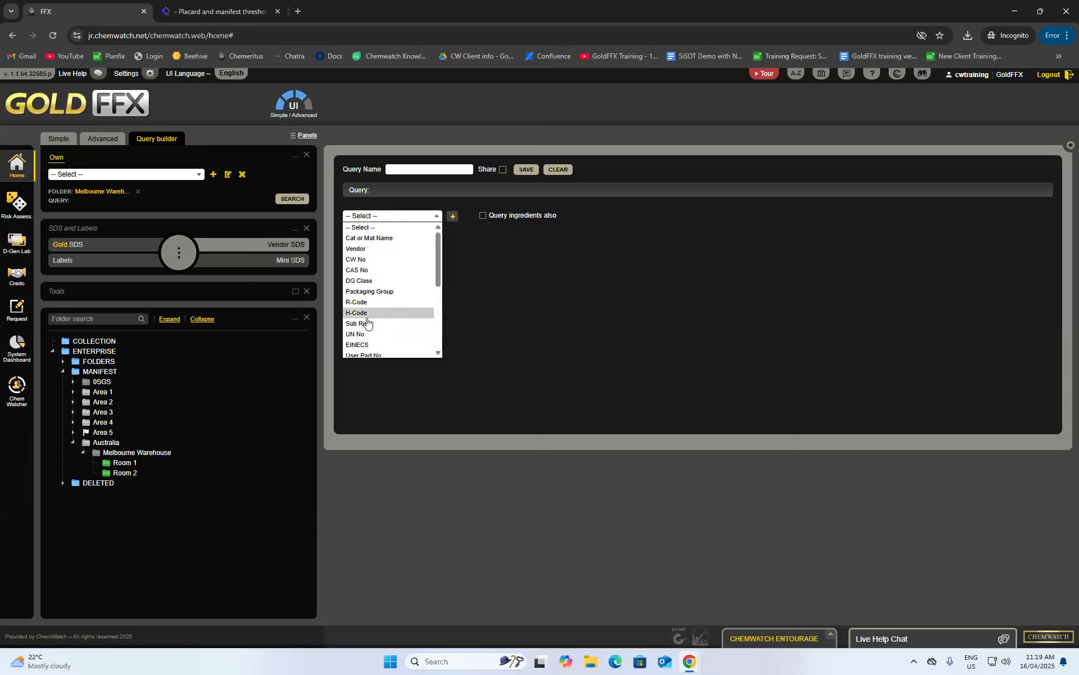
left_click(367, 313)
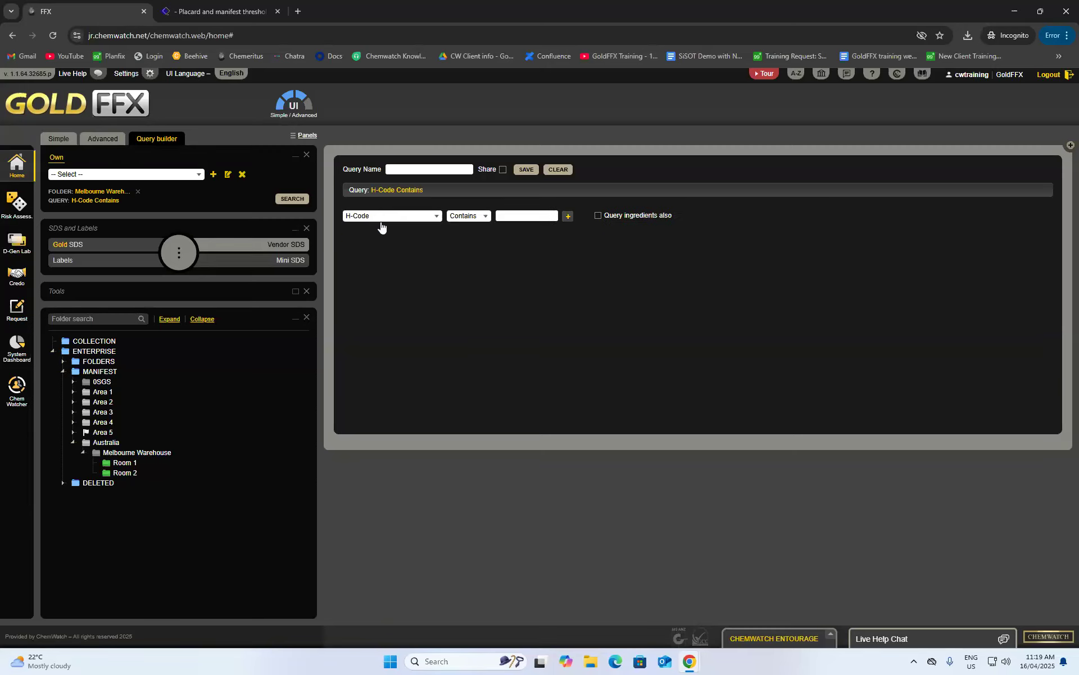
left_click(517, 217)
type("H225")
- Add a second AND condition on Regulatory List
left_click(568, 220)
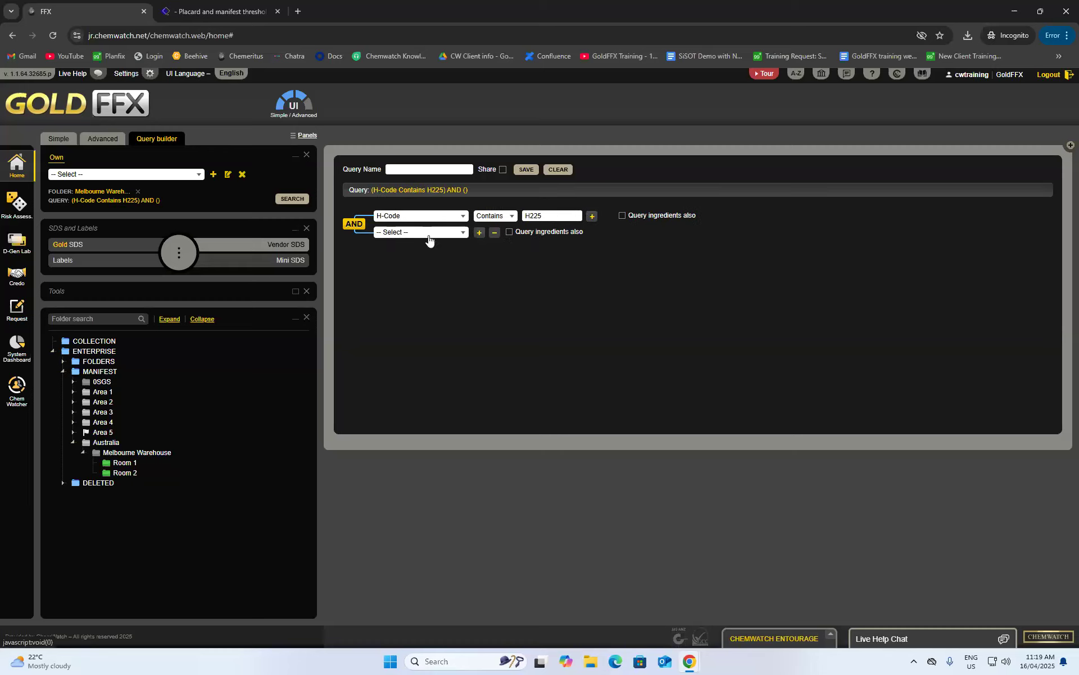
left_click(429, 234)
scroll(433, 304, "down", 5)
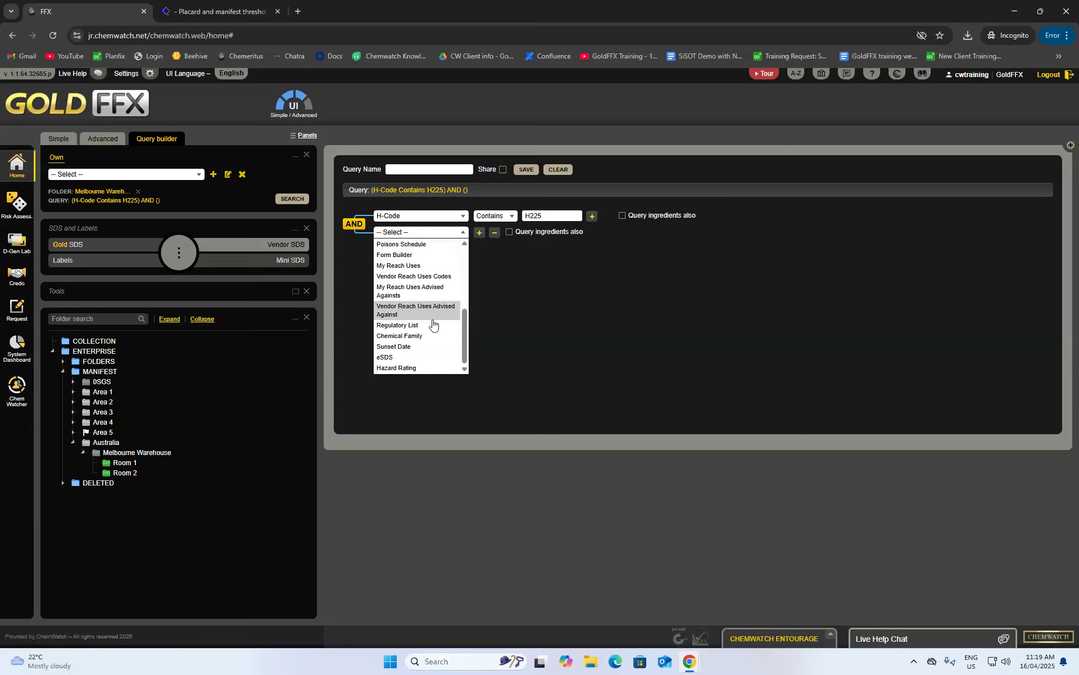
left_click(404, 326)
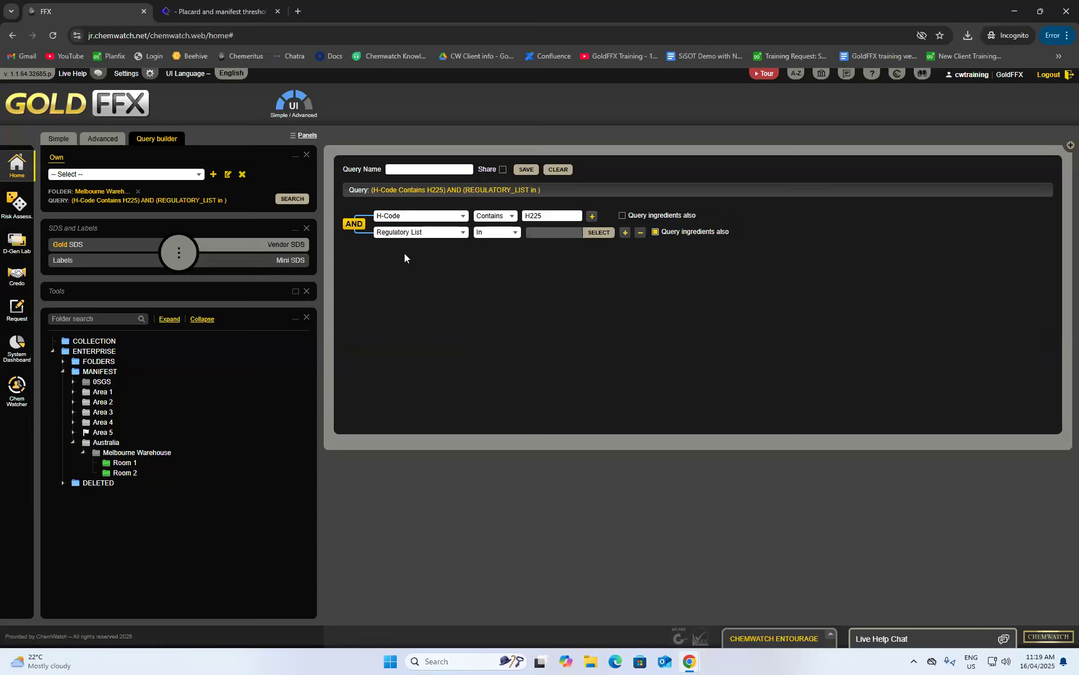
- Filter the regulatory list picker to Australia with the keyword 'drug'
left_click(605, 234)
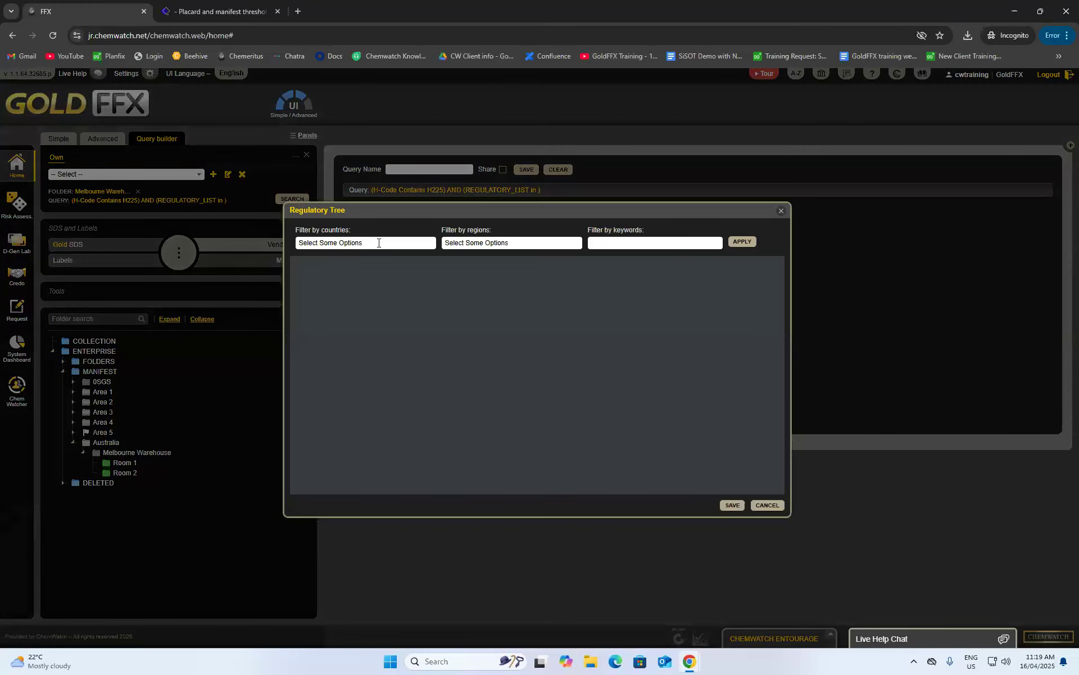
left_click(380, 245)
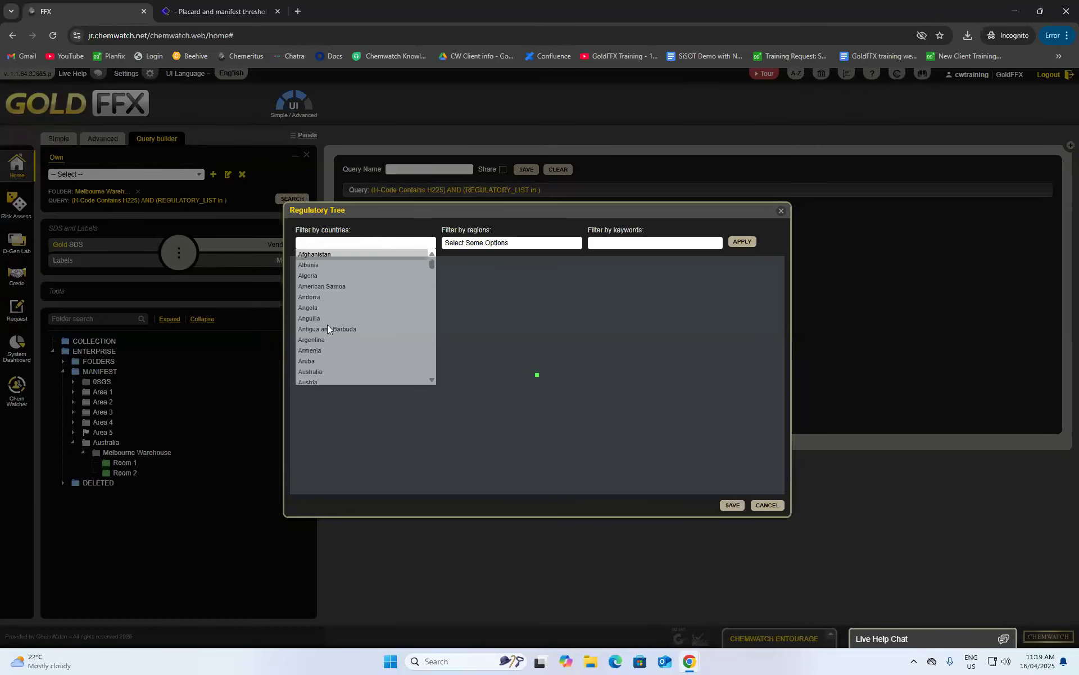
type("AU")
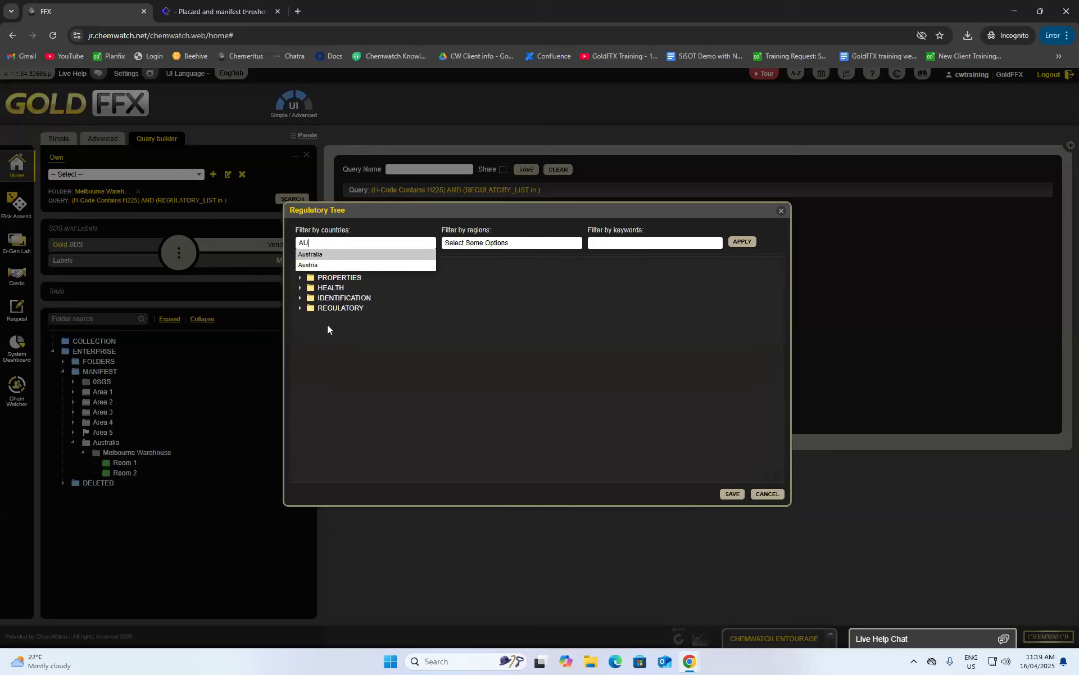
left_click(329, 255)
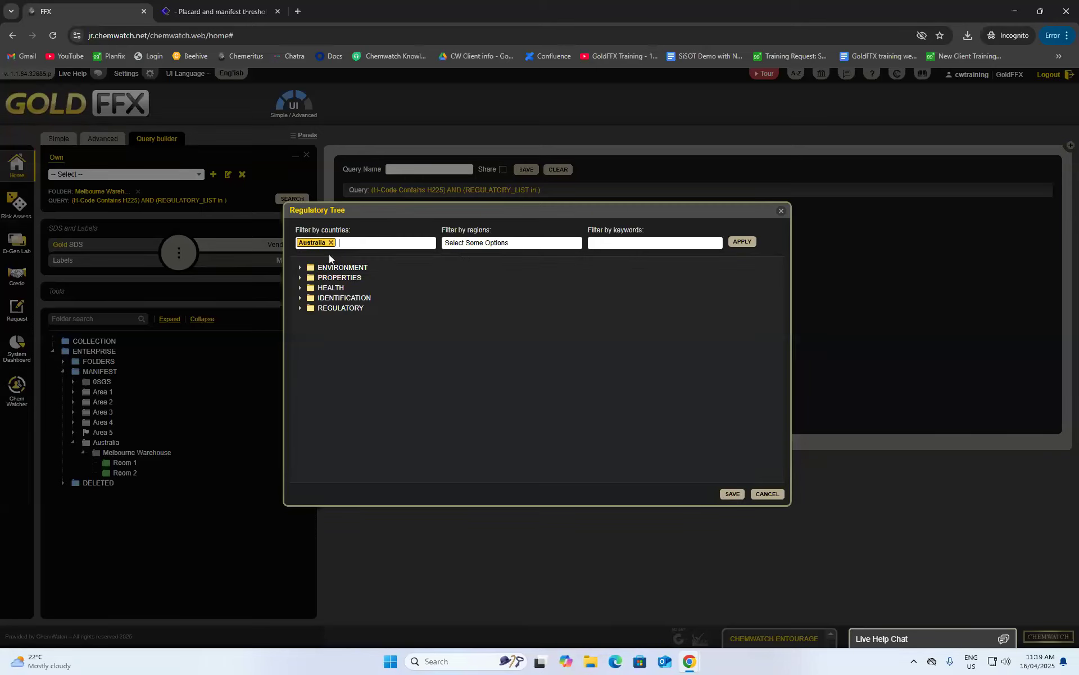
type("du")
type("ug")
left_click(737, 235)
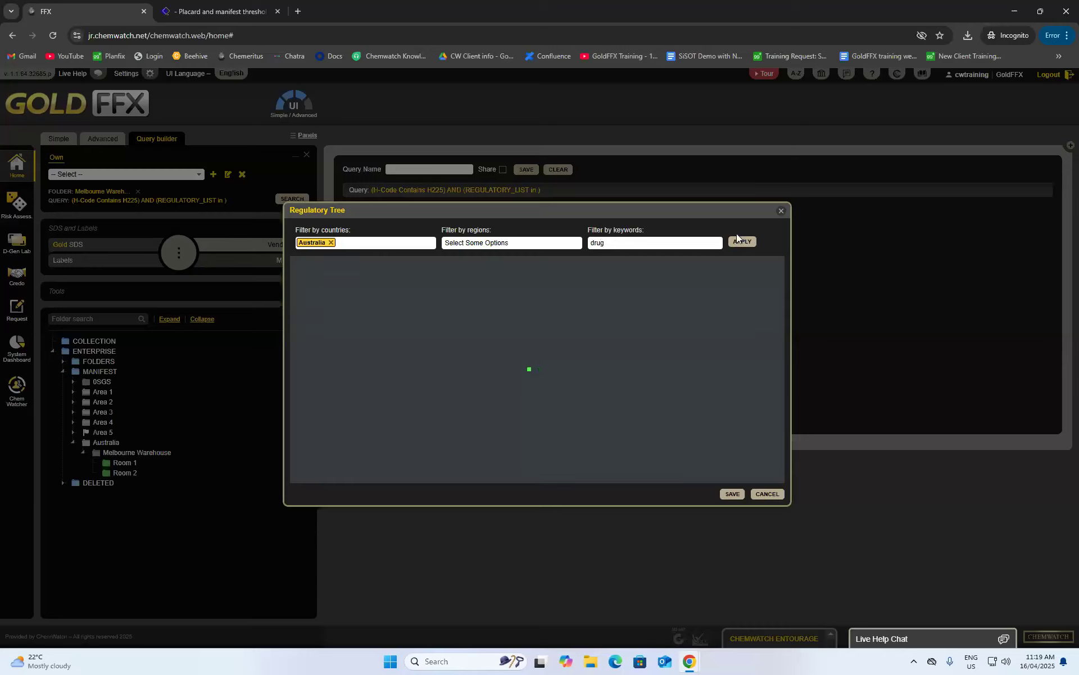
- Select the six drug-control lists (Queensland, Victoria, Western Australia, Crimes Schedule 1) and save them into the query
scroll(470, 386, "down", 1)
scroll(478, 382, "up", 1)
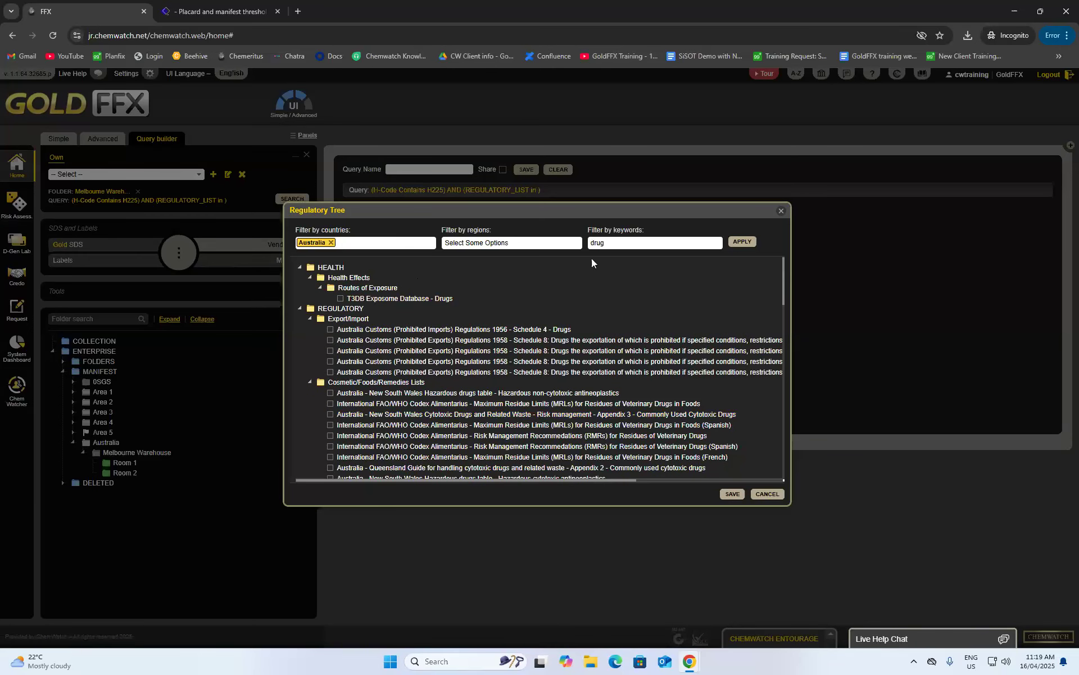
scroll(427, 332, "down", 3)
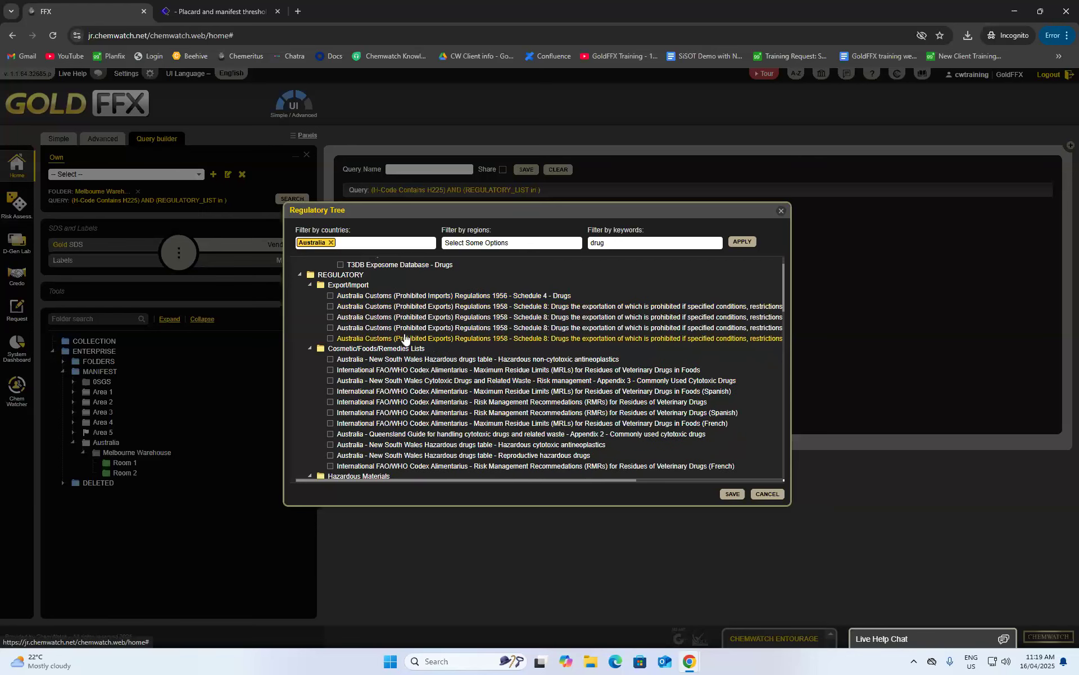
scroll(444, 369, "down", 5)
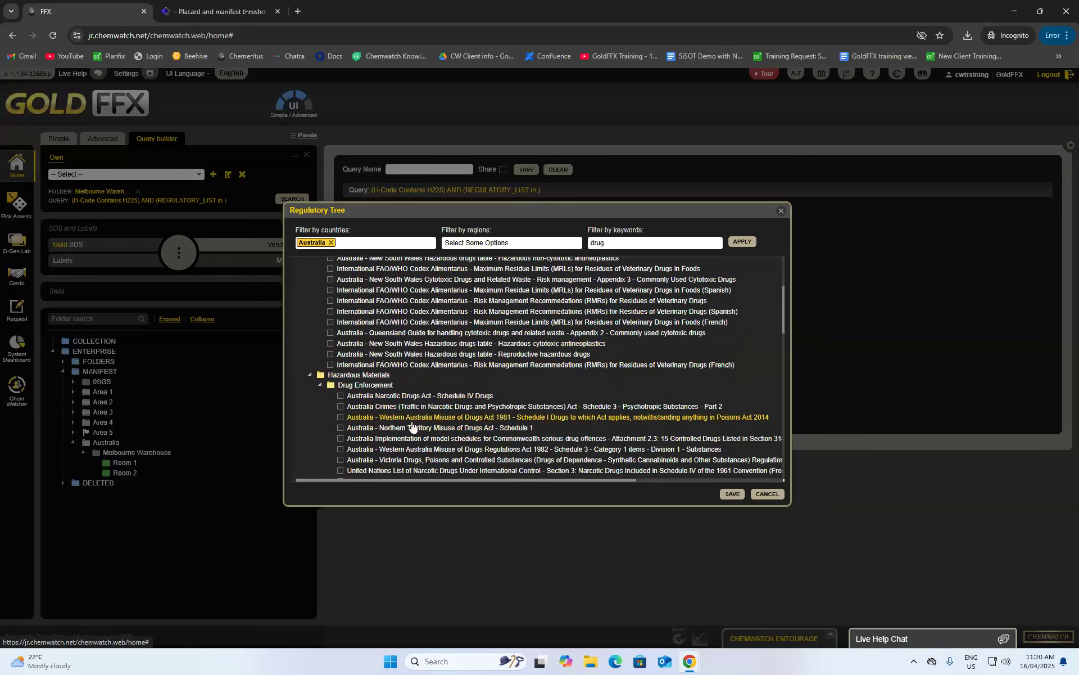
scroll(413, 426, "down", 3)
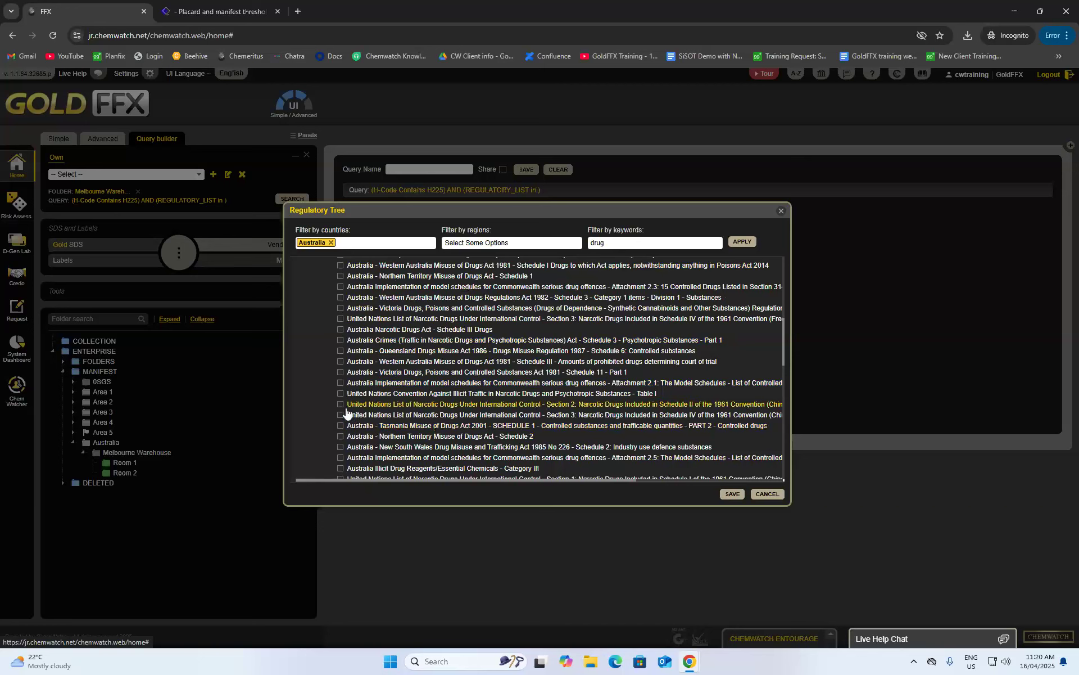
left_click(341, 373)
left_click(340, 362)
left_click(340, 351)
scroll(358, 374, "down", 2)
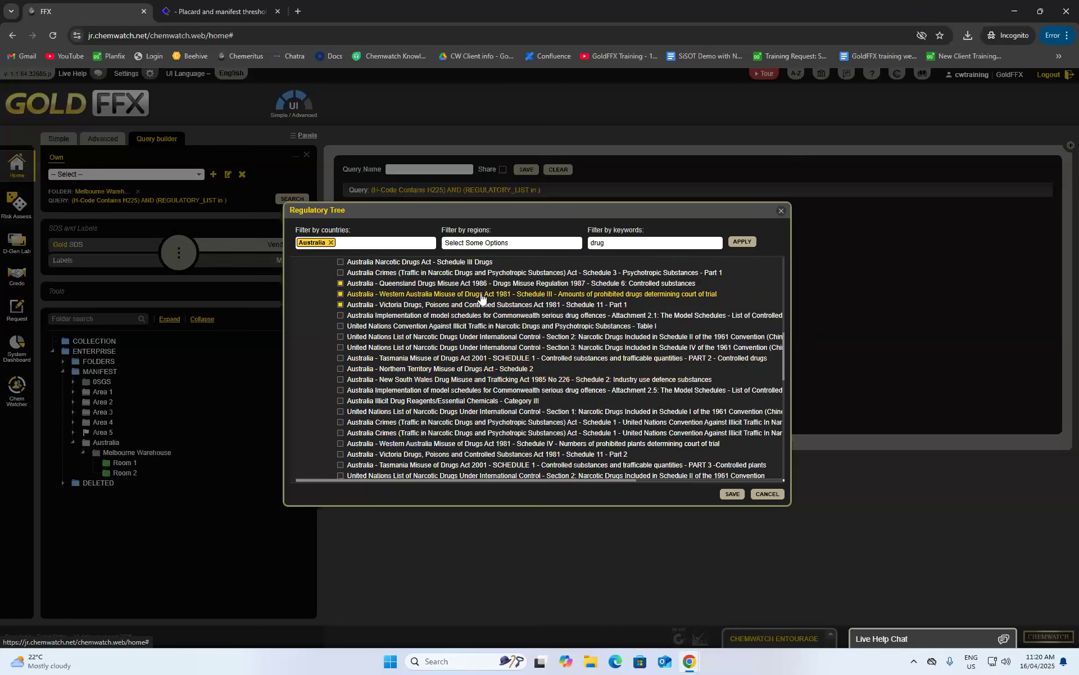
left_click(341, 422)
left_click(340, 432)
left_click(340, 443)
left_click(733, 494)
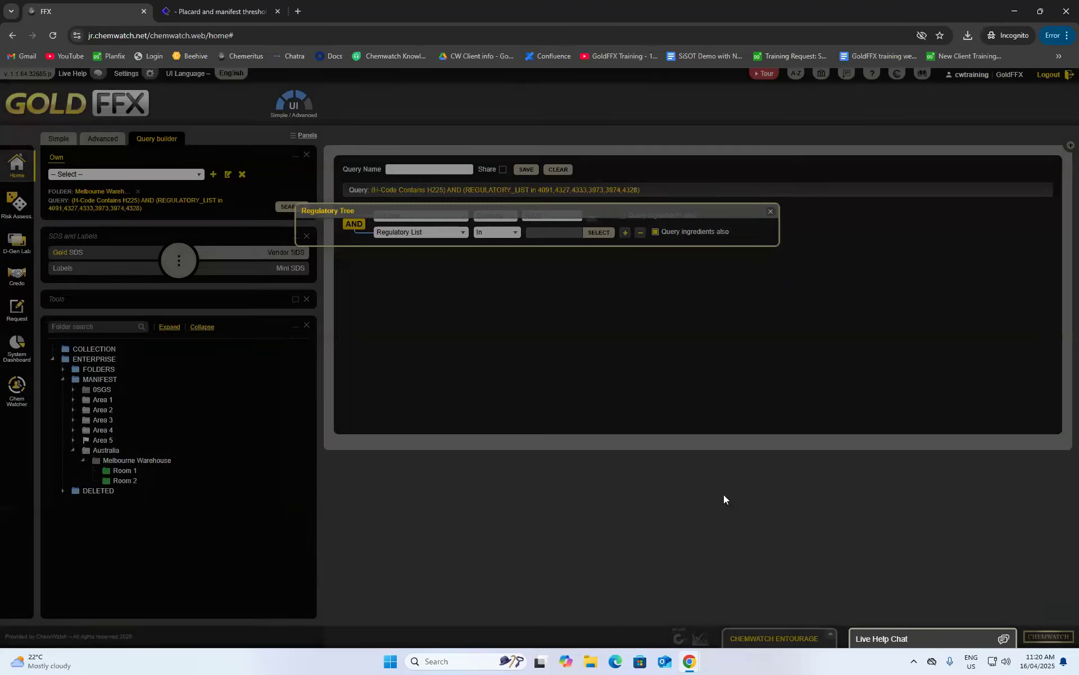
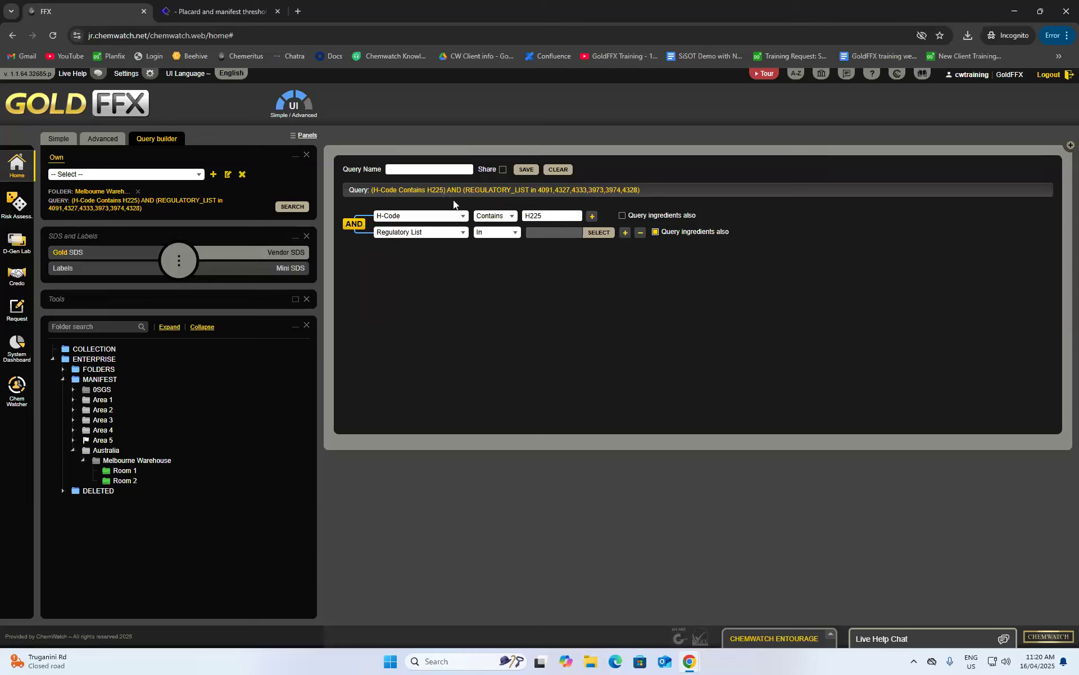
- Switch the query to OR, save it as the shared query 'H code + reg', and open MANIFEST
left_click(354, 233)
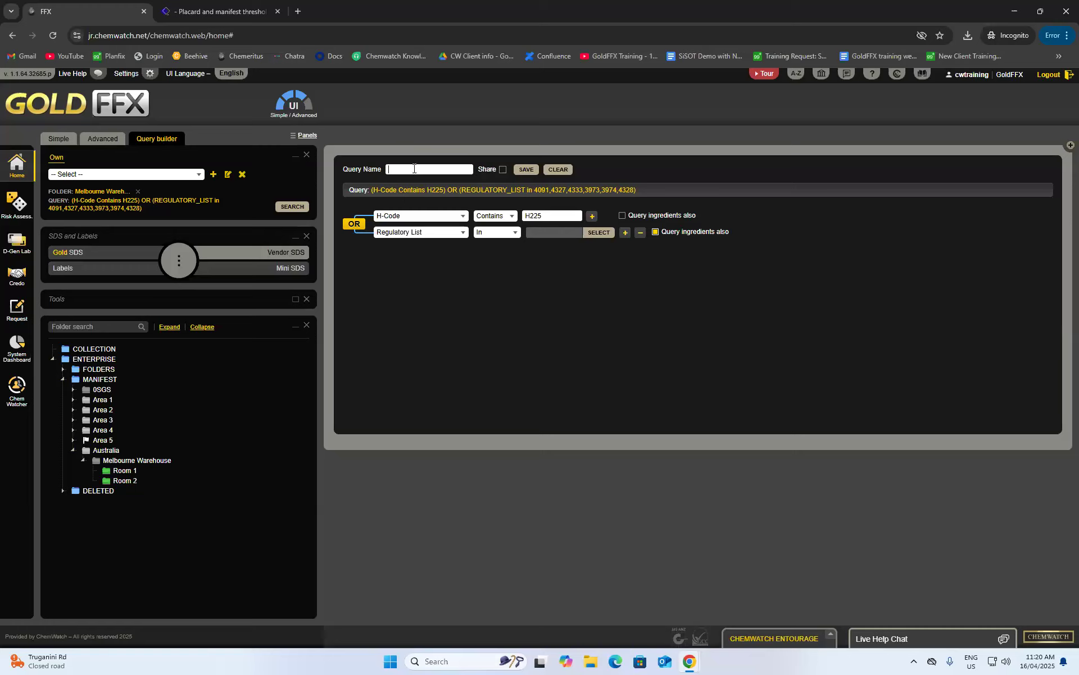
type("code + reg")
left_click(503, 170)
left_click(523, 170)
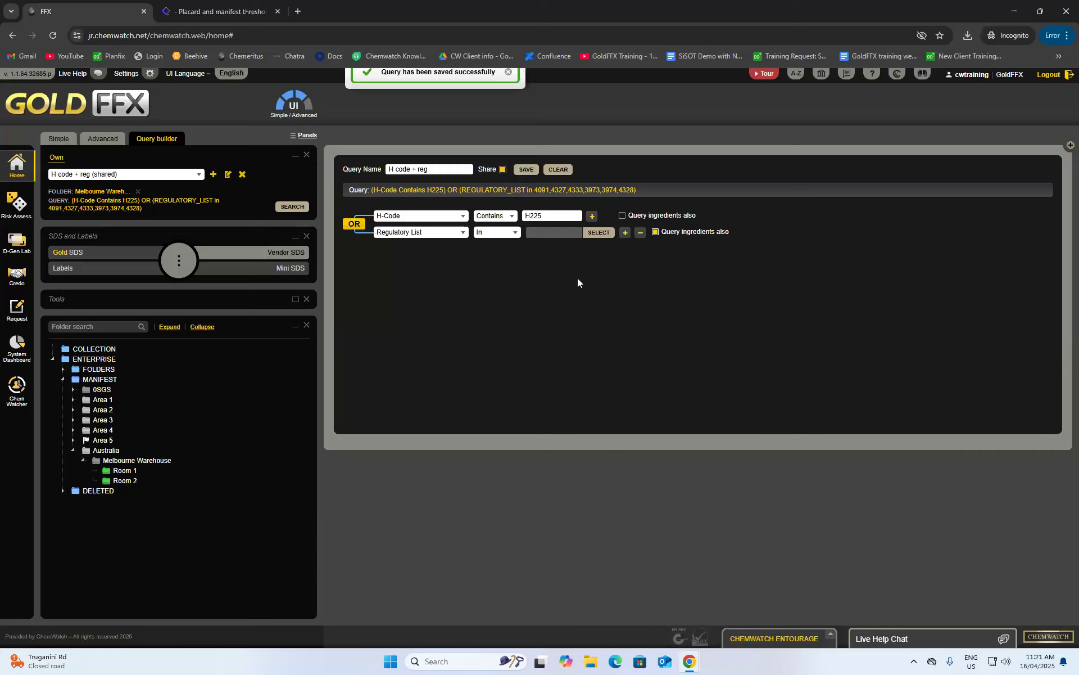
left_click(99, 379)
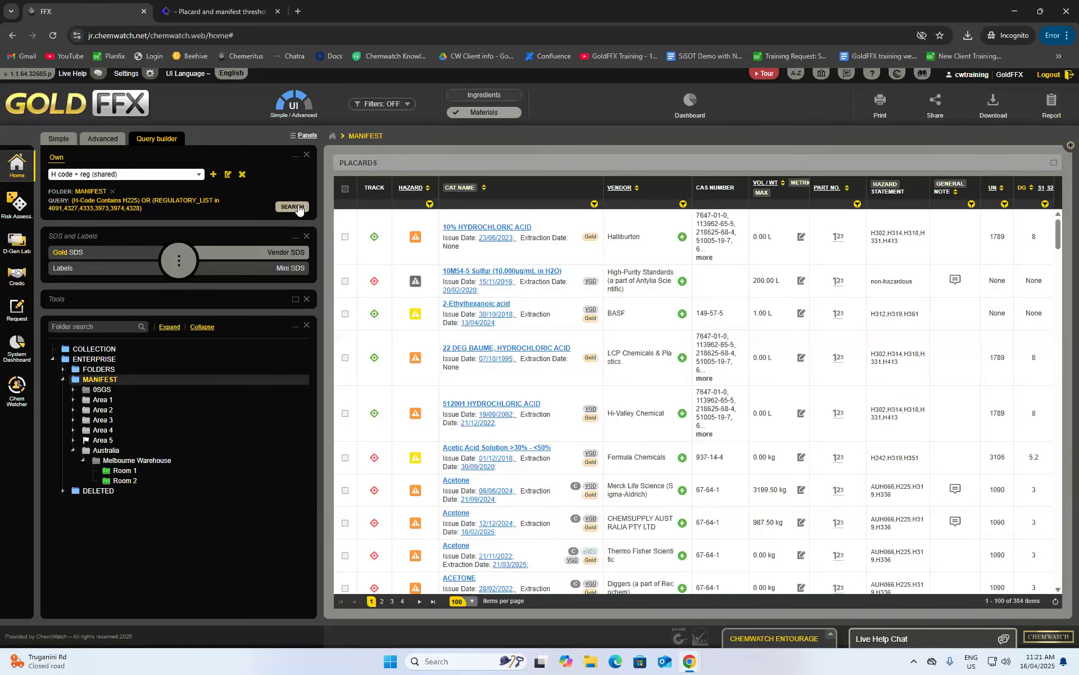
- Run 'H code + reg' on MANIFEST, export matches to Excel in Downloads, and open QueryBuilder__2025_April_16
left_click(299, 208)
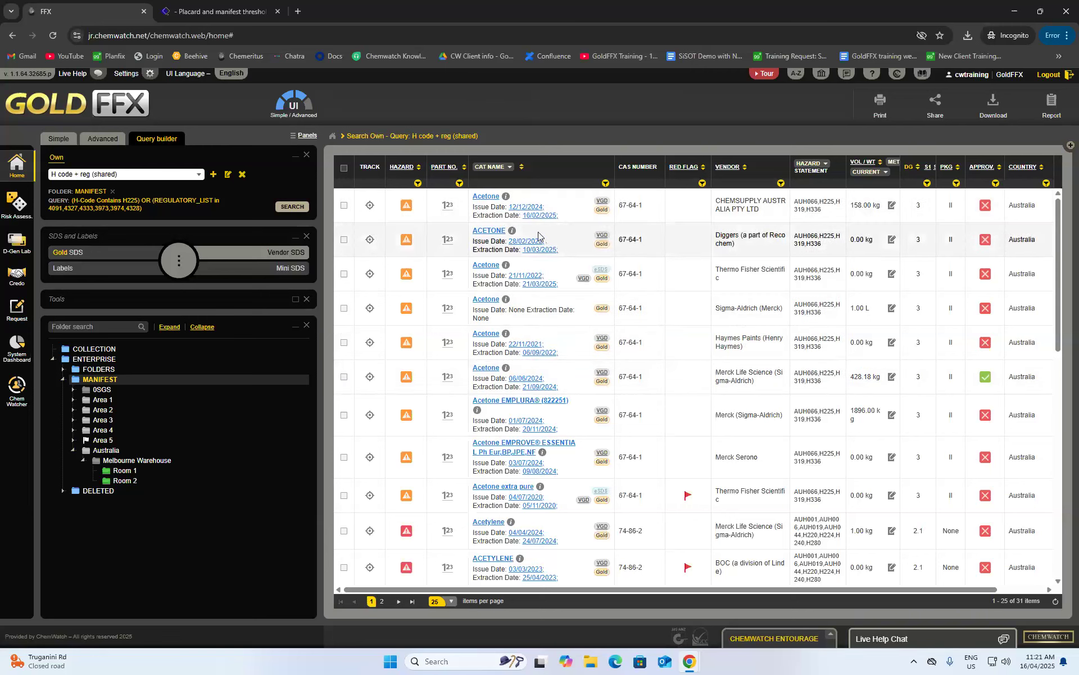
mouse_move(513, 231)
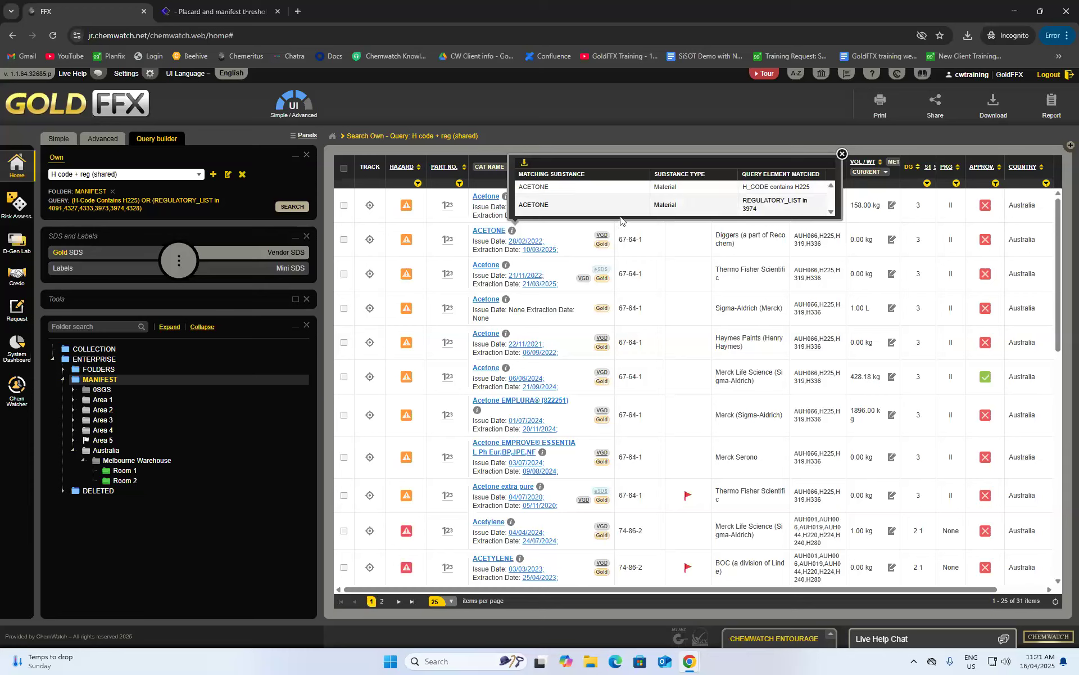
scroll(585, 430, "down", 5)
scroll(584, 430, "up", 5)
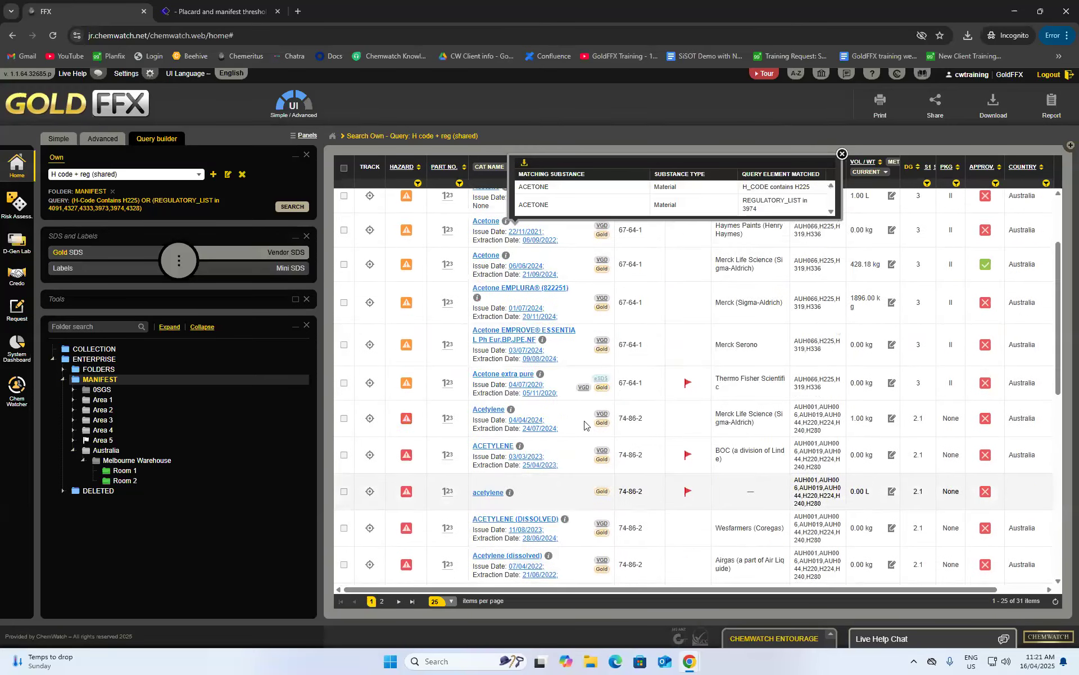
left_click(525, 167)
left_click(52, 150)
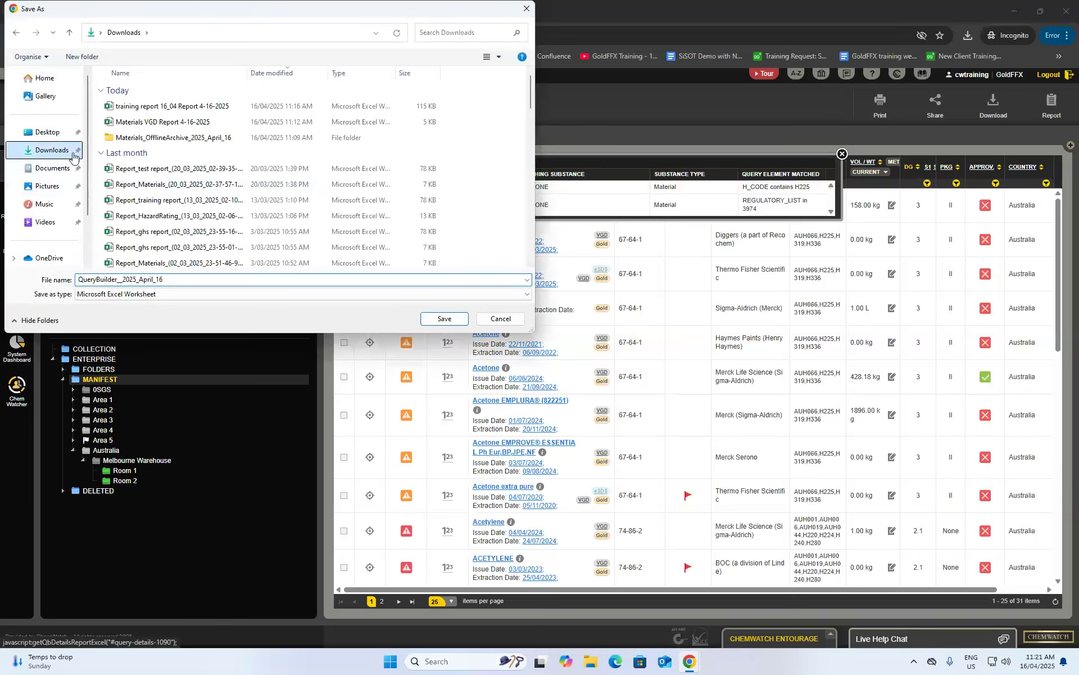
left_click(443, 319)
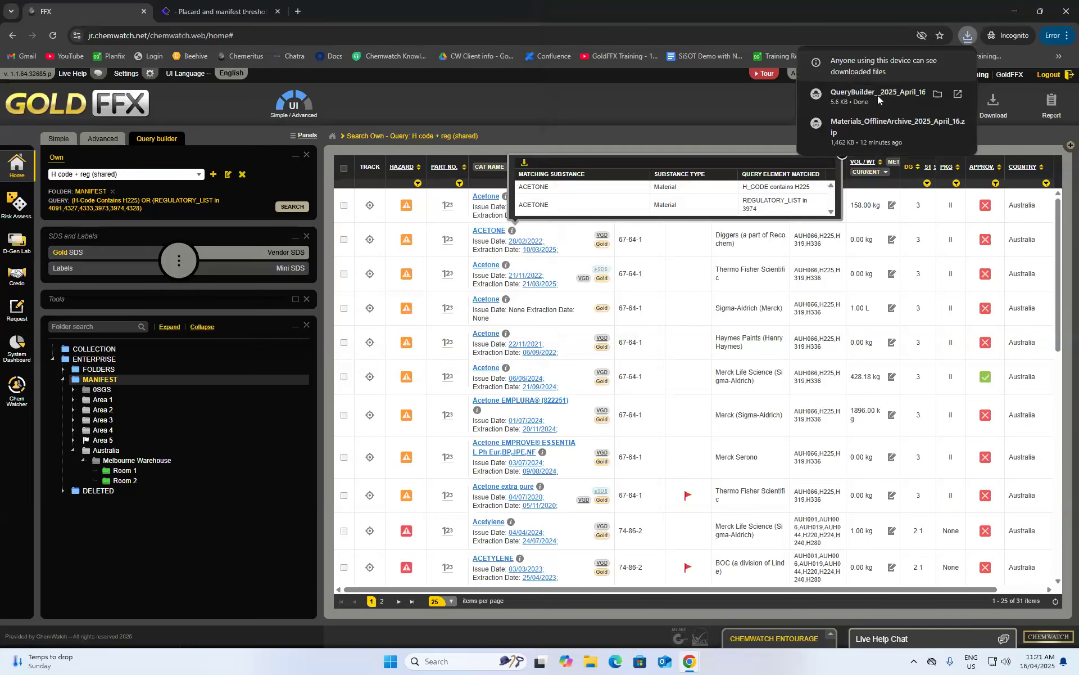
left_click(873, 103)
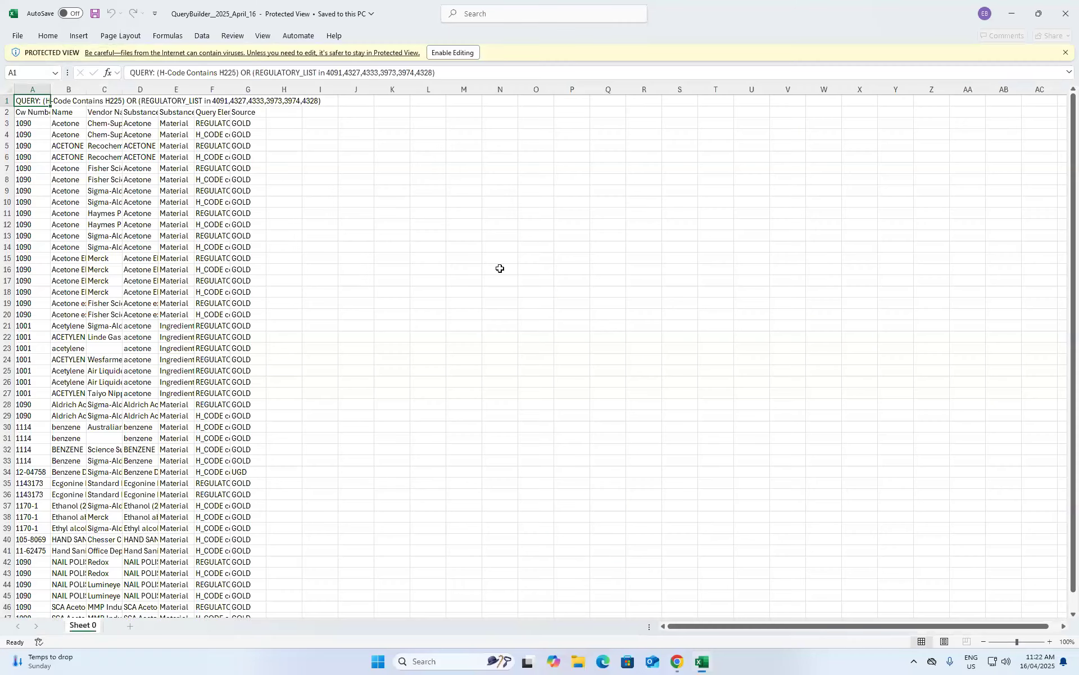
- Enable editing, AutoFit columns A–H of the QueryBuilder workbook, then close Excel without saving
left_click(455, 53)
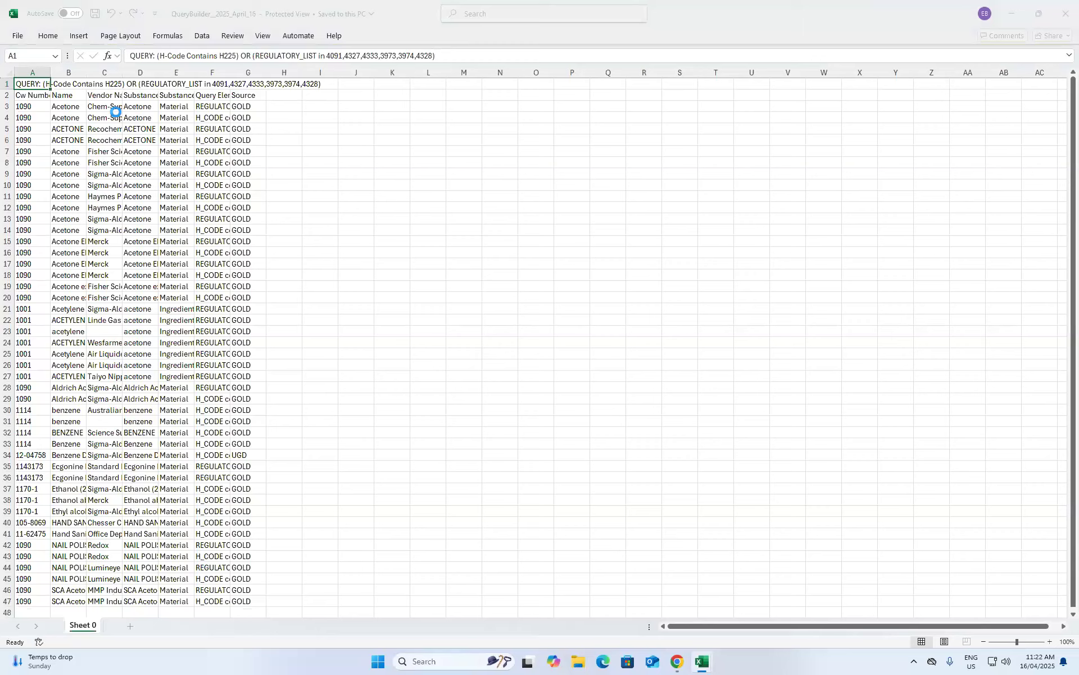
left_click_drag(35, 129, 284, 130)
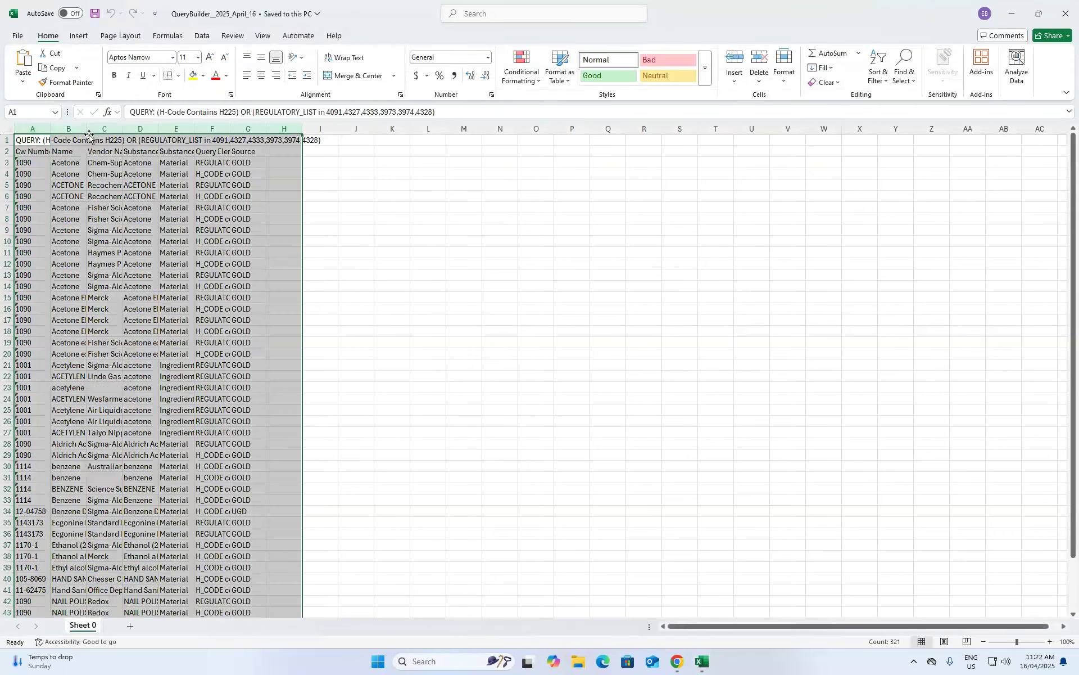
double_click(52, 131)
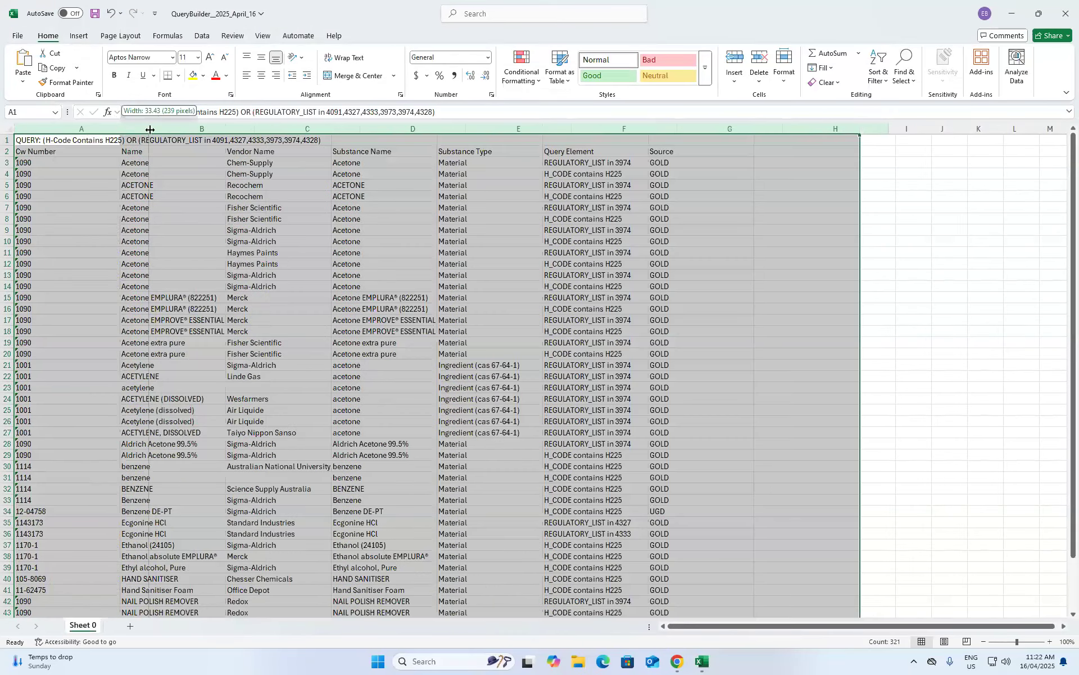
left_click(303, 230)
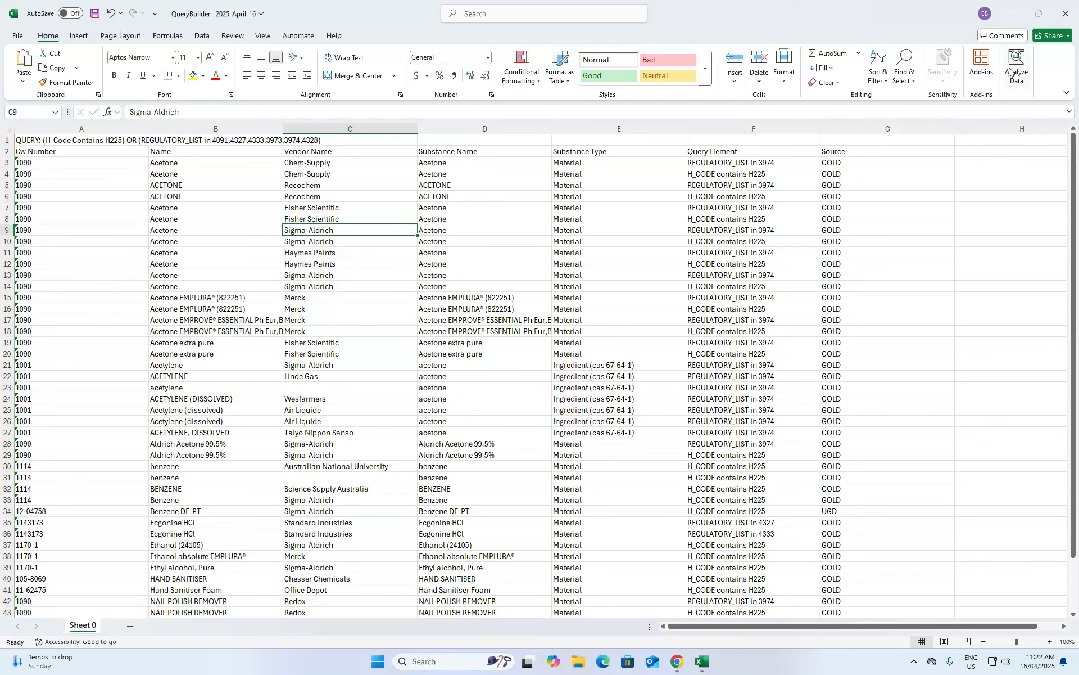
left_click(1066, 14)
left_click(579, 481)
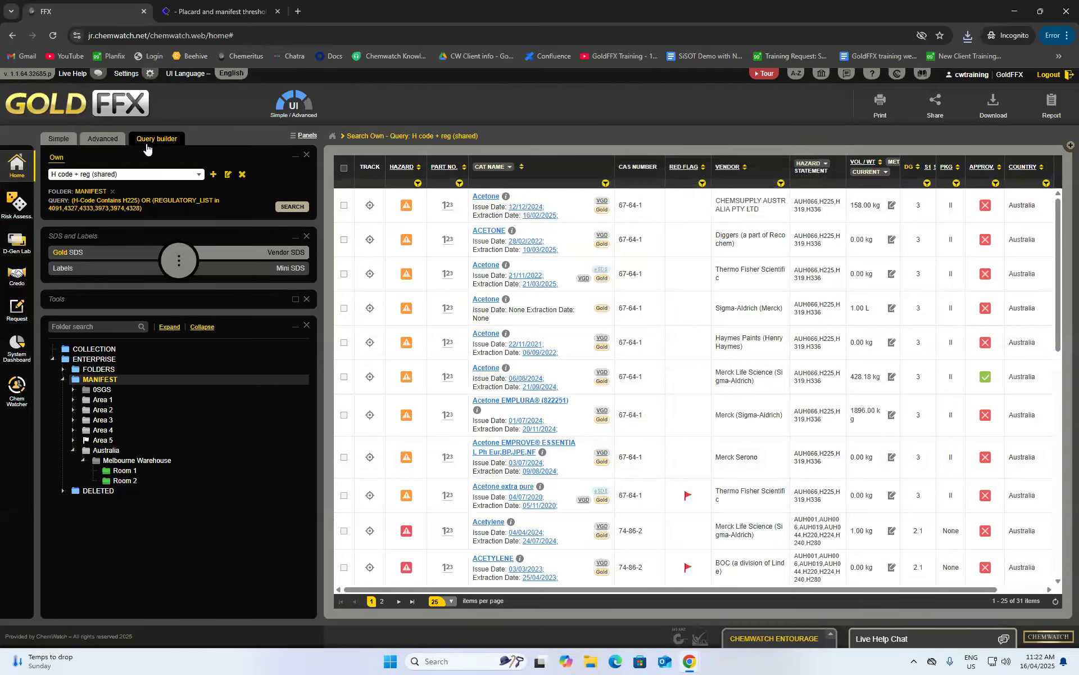
- Move the Acetone material into the Melbourne Warehouse folder from the Simple search view
left_click(58, 139)
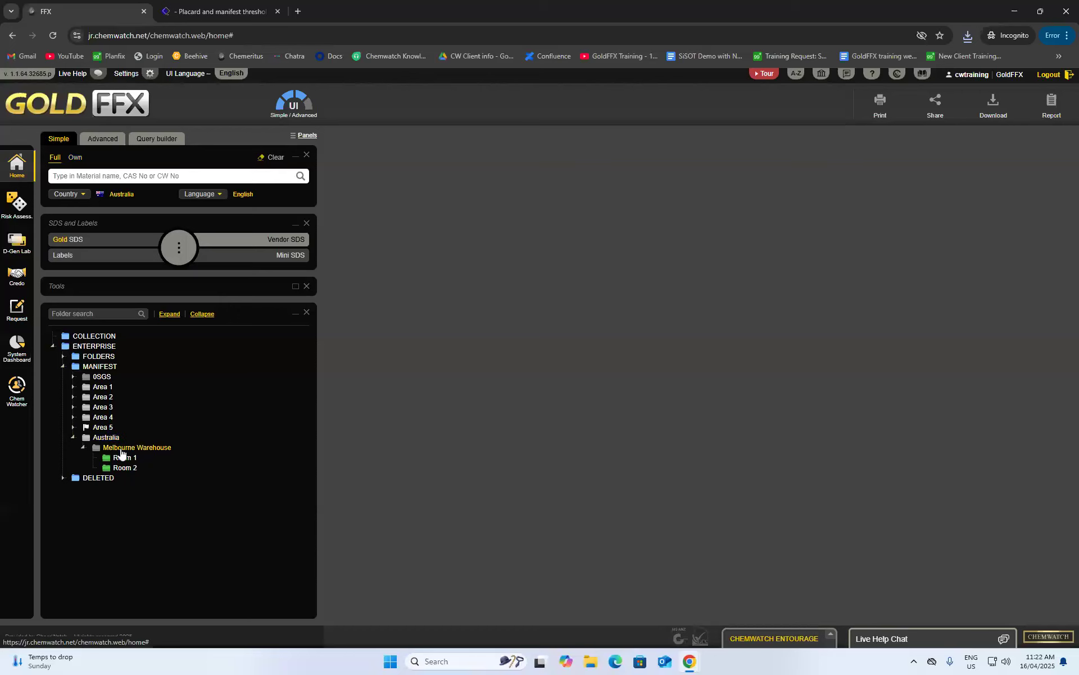
left_click(158, 447)
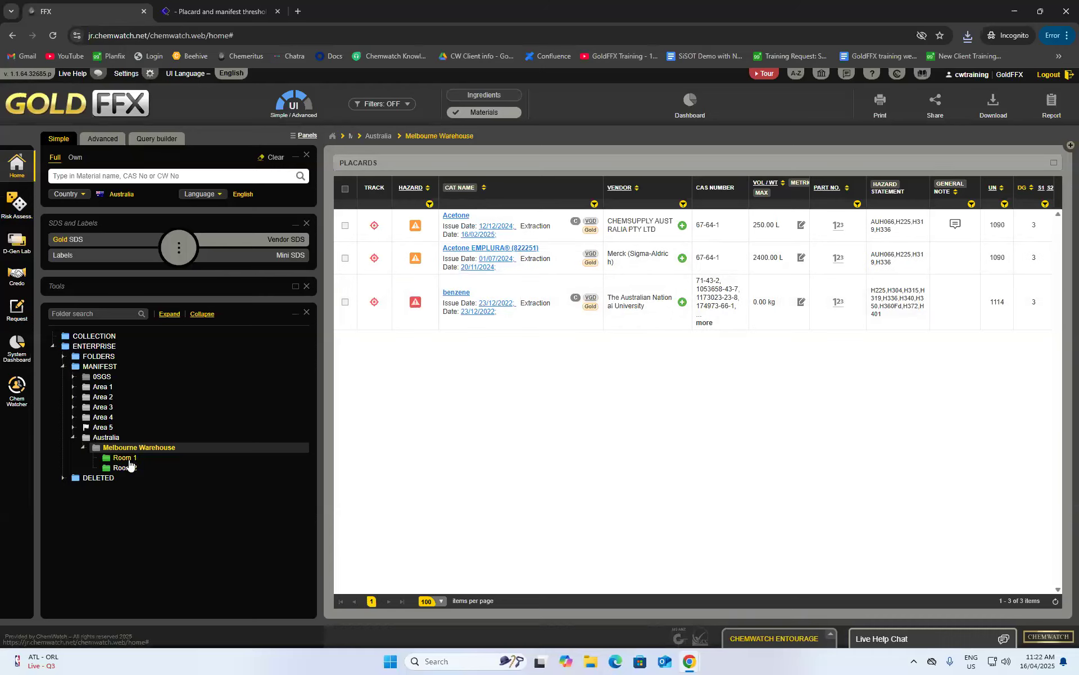
right_click(454, 219)
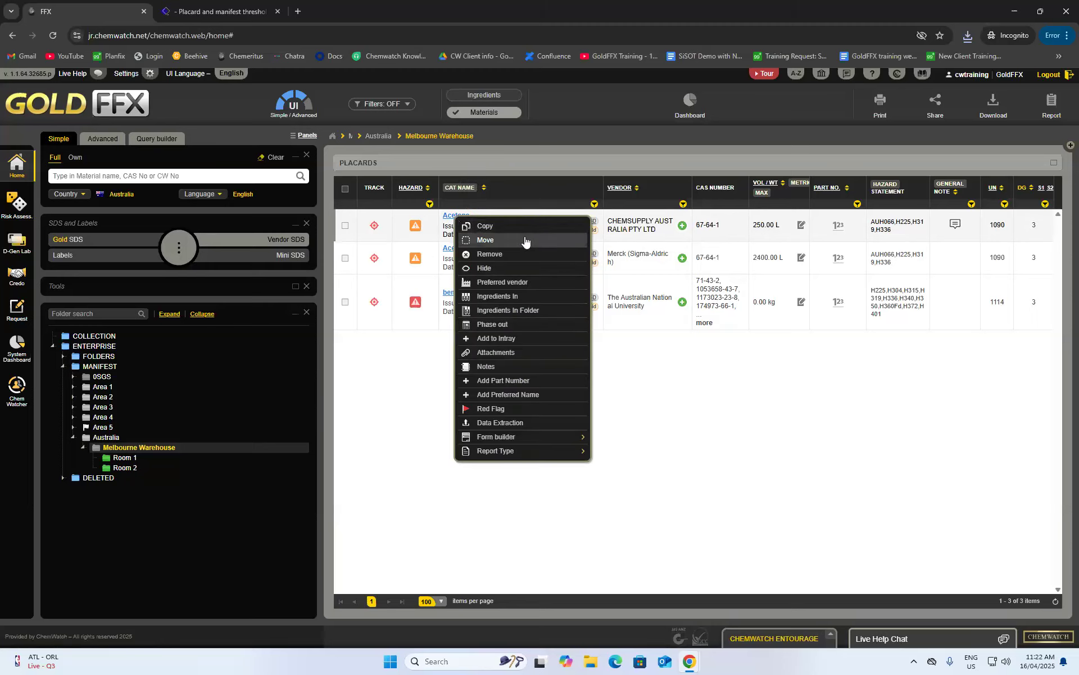
left_click(493, 240)
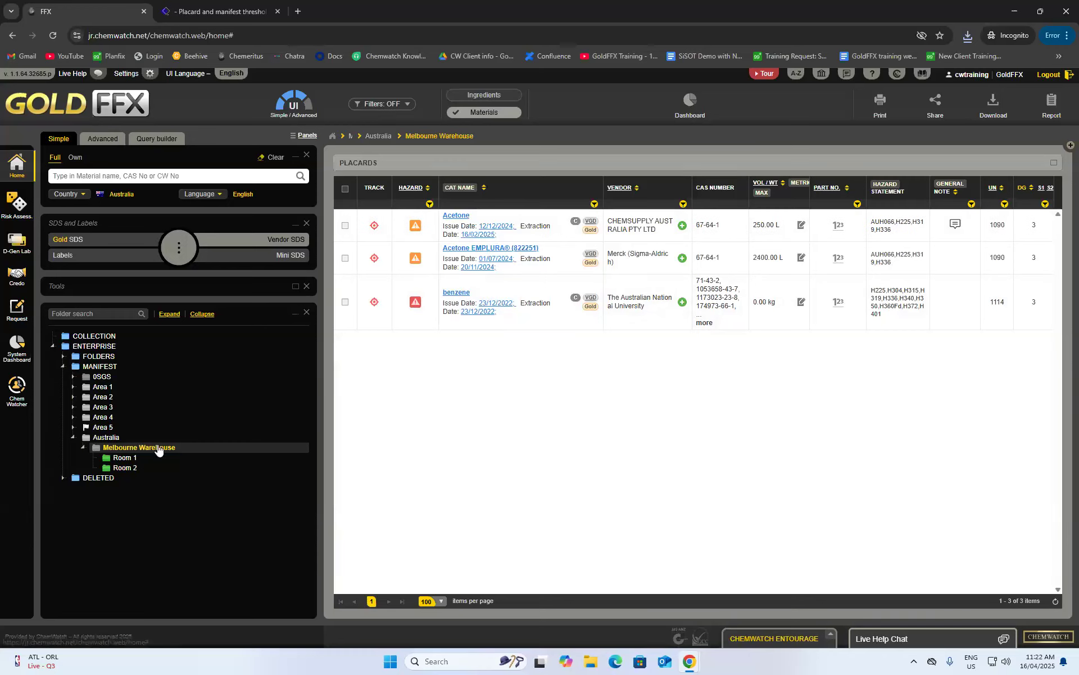
right_click(121, 472)
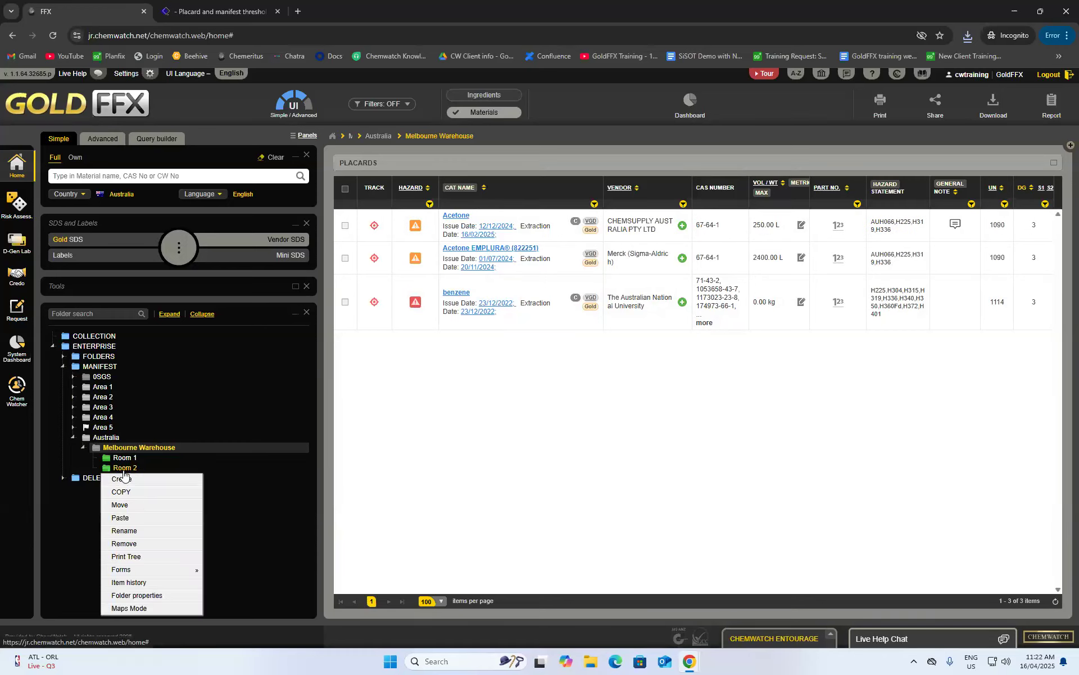
left_click(148, 513)
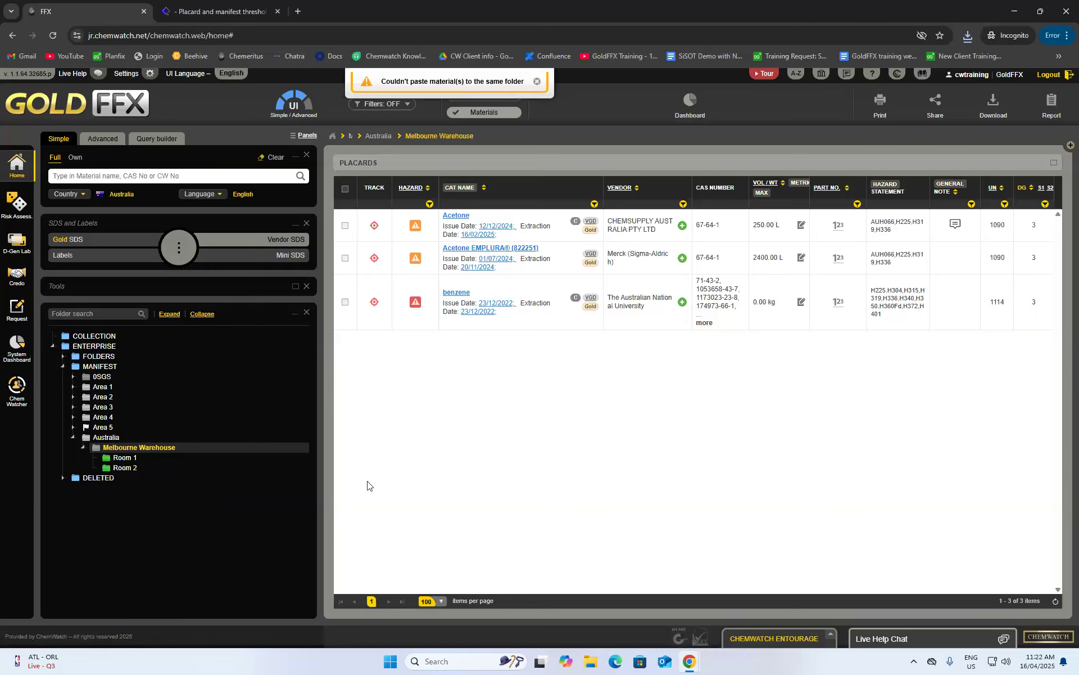
- Move benzene from Room 2 into Room 1
left_click(126, 458)
left_click(125, 468)
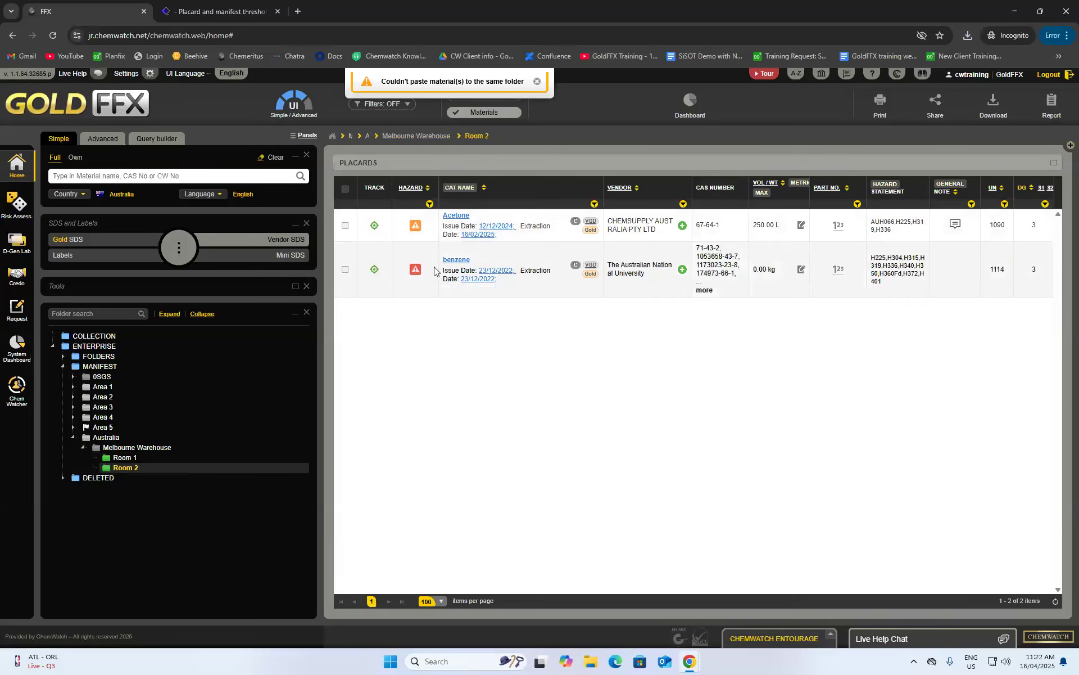
right_click(454, 263)
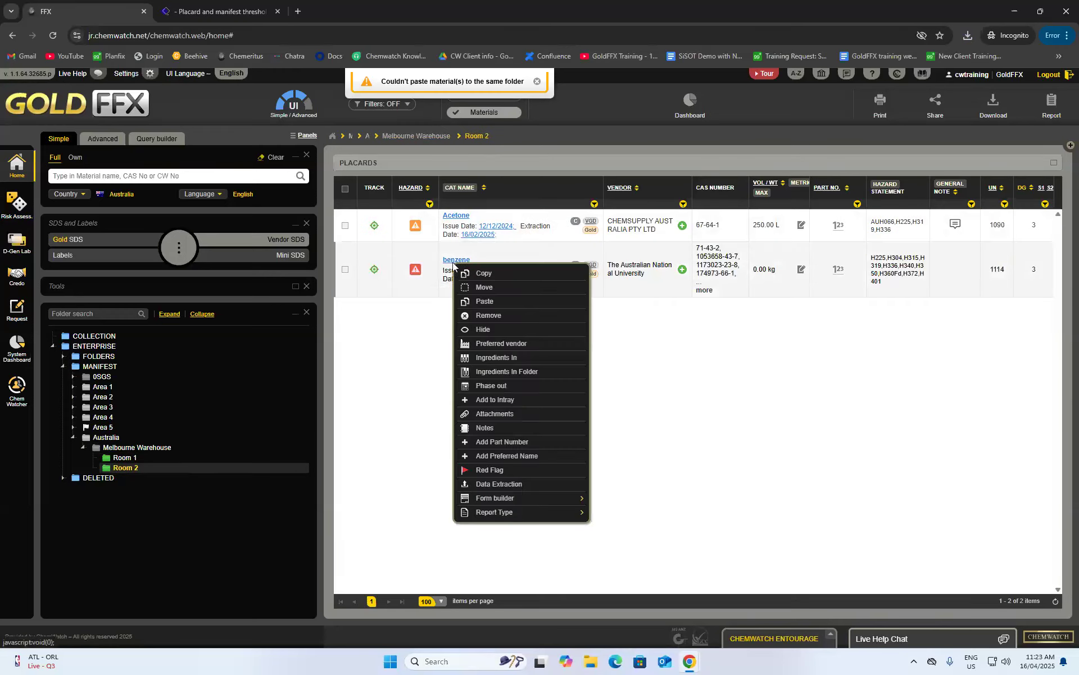
left_click(508, 289)
right_click(104, 466)
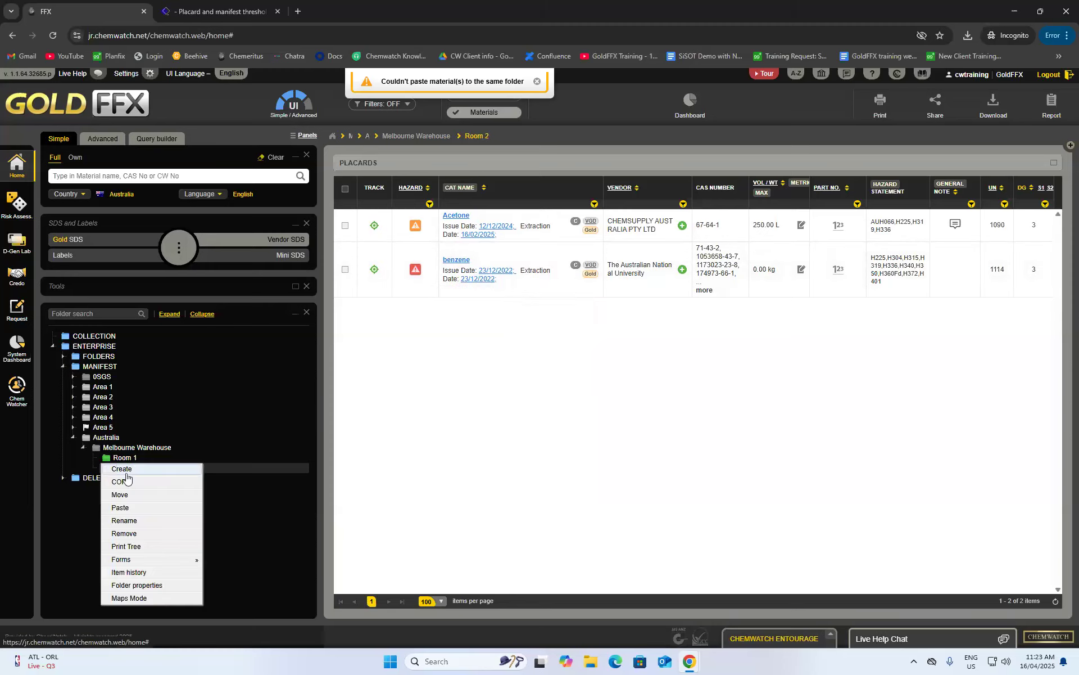
left_click(135, 507)
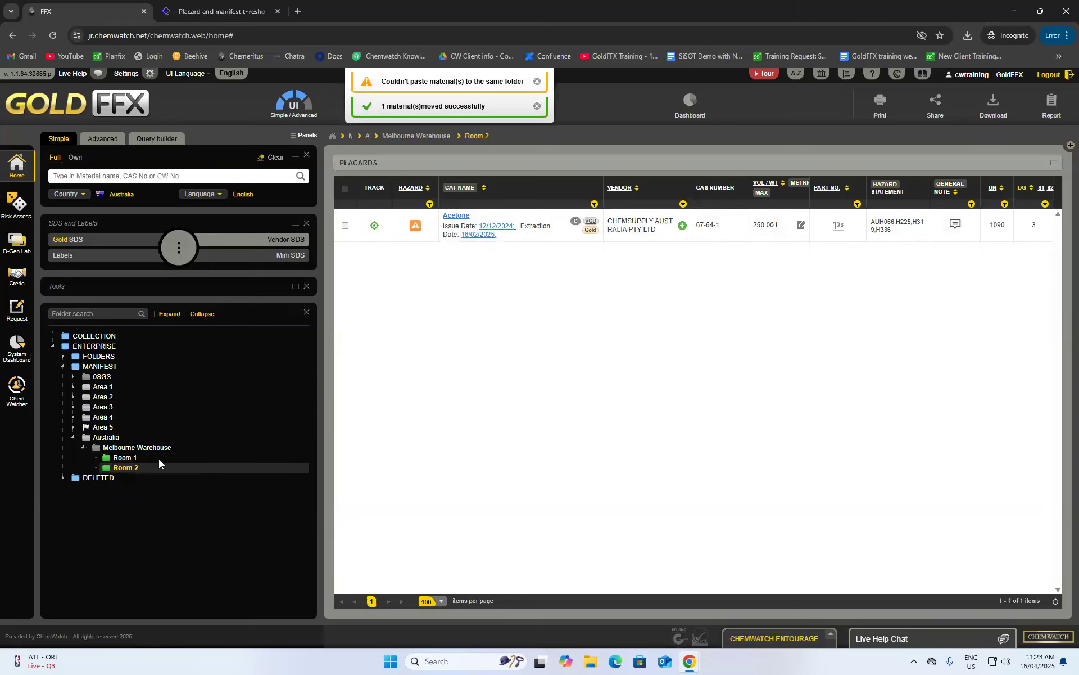
- Drag benzene from Room 1 back into Room 2
left_click(126, 458)
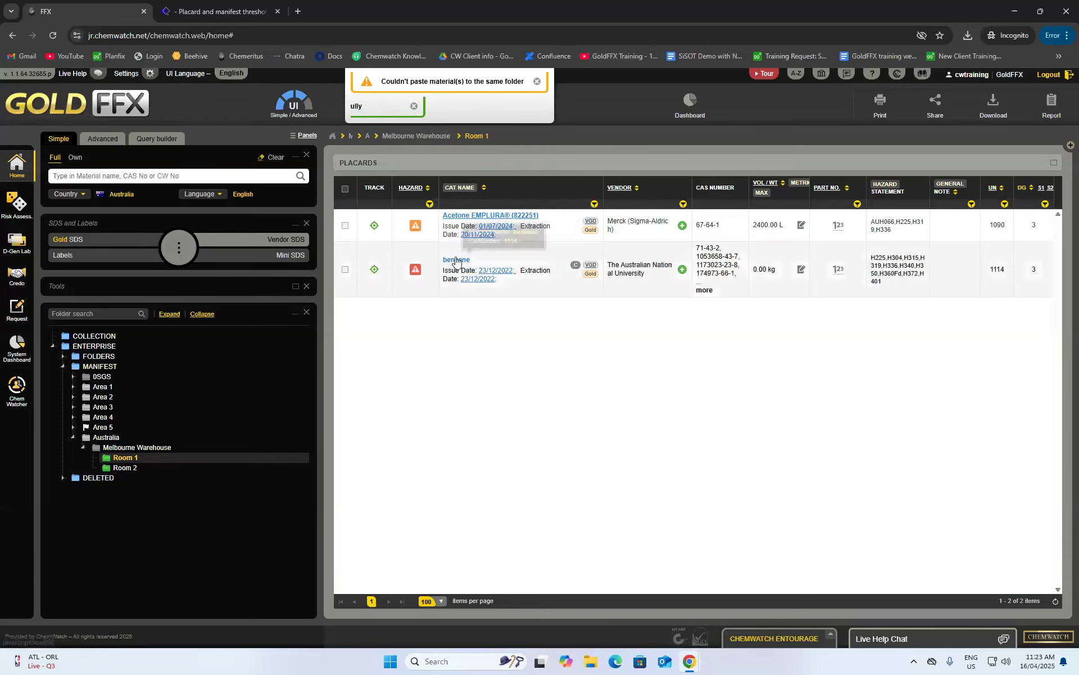
left_click_drag(450, 271, 124, 469)
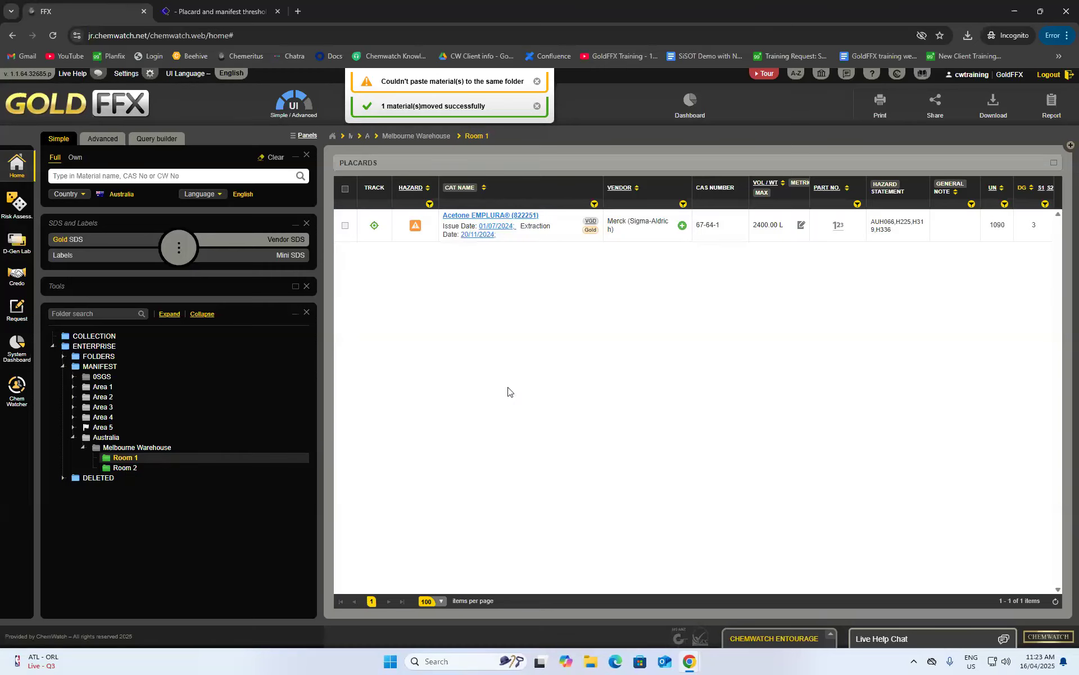
left_click(73, 427)
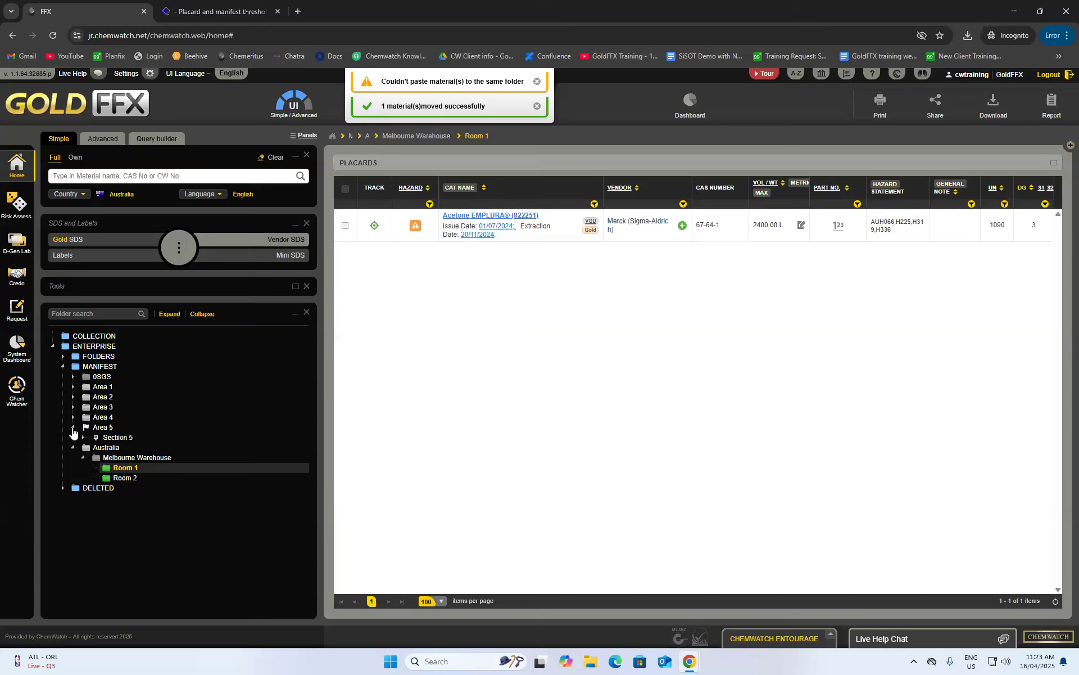
- Expand Area 5 > Section 5 > Location 5 and drag the Room 1 folder onto Location 5
left_click(84, 438)
left_click(93, 448)
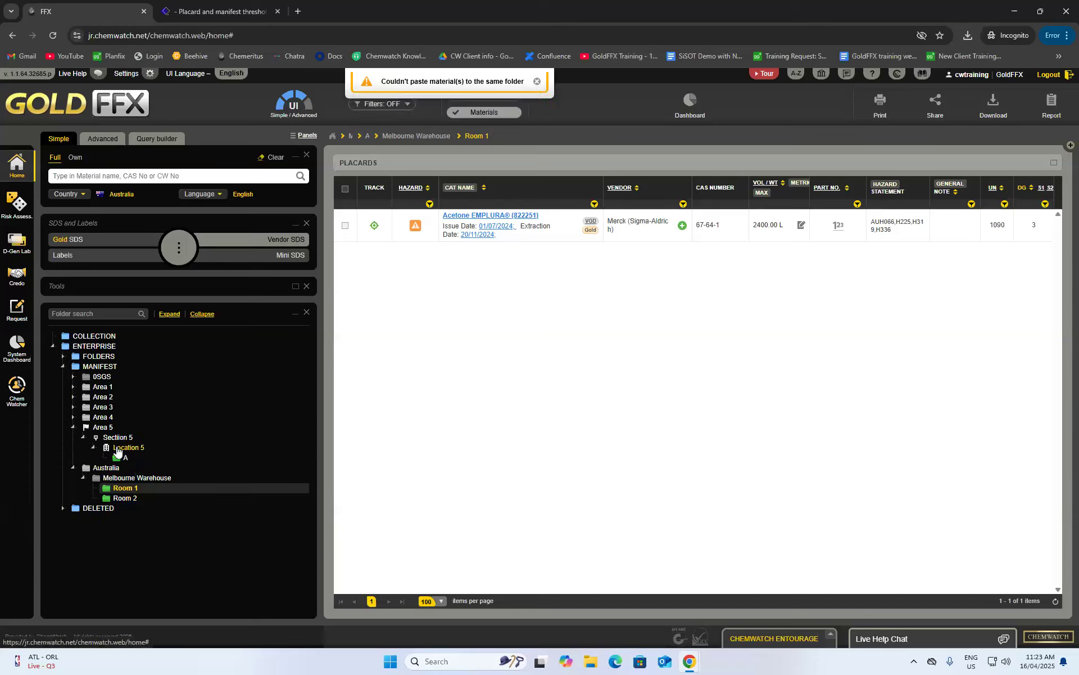
left_click(537, 81)
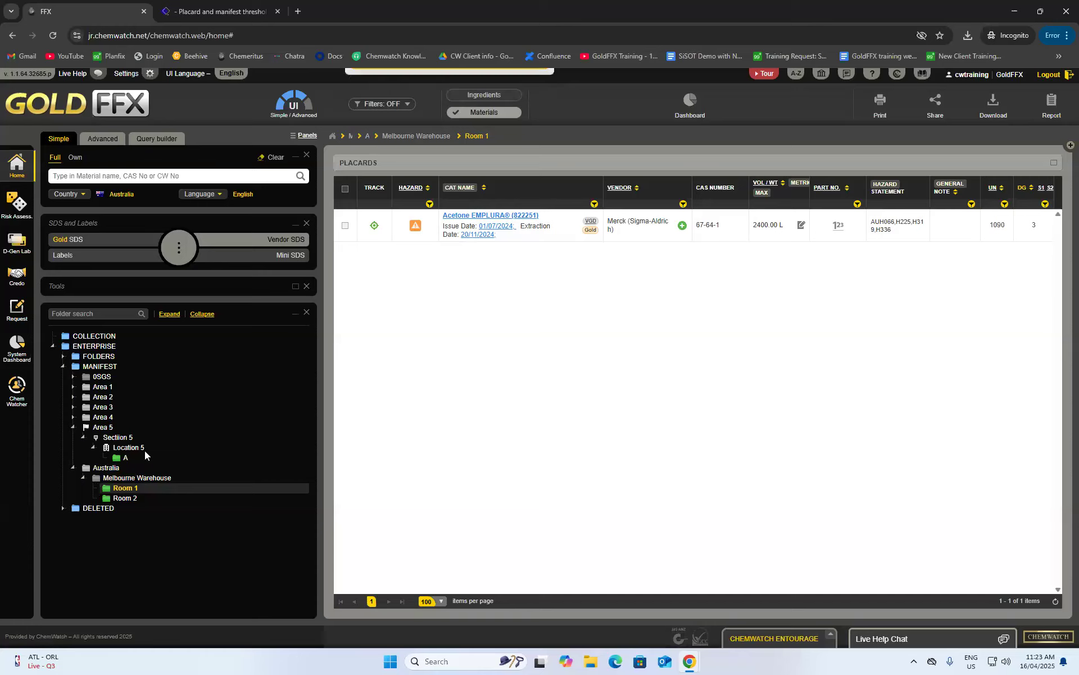
left_click_drag(108, 492, 128, 449)
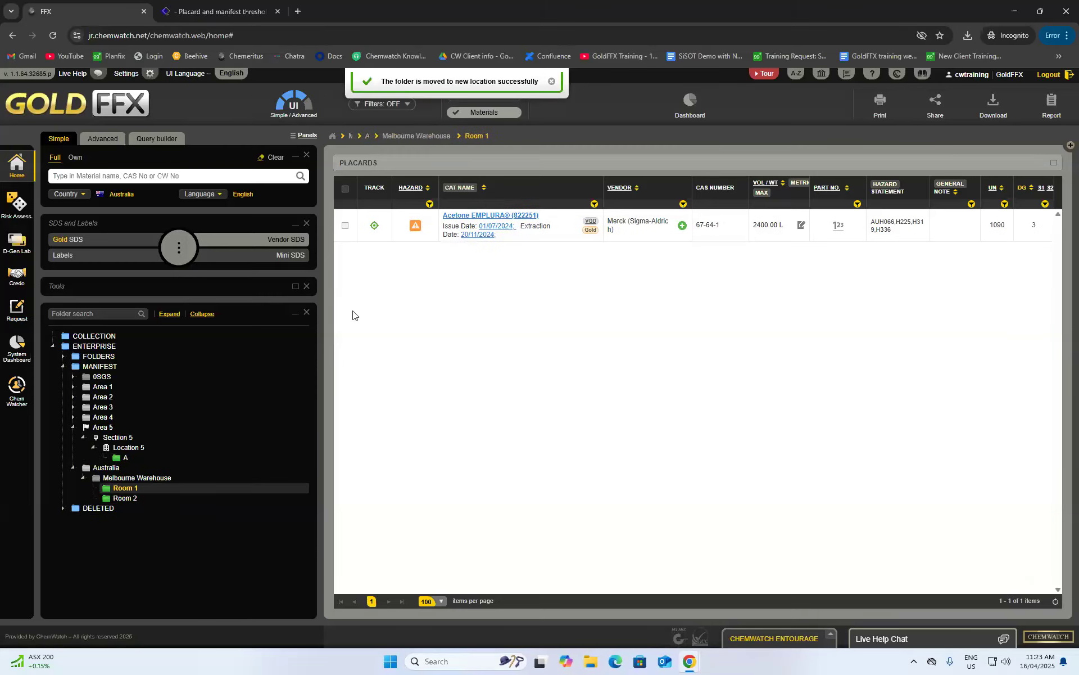
right_click(118, 489)
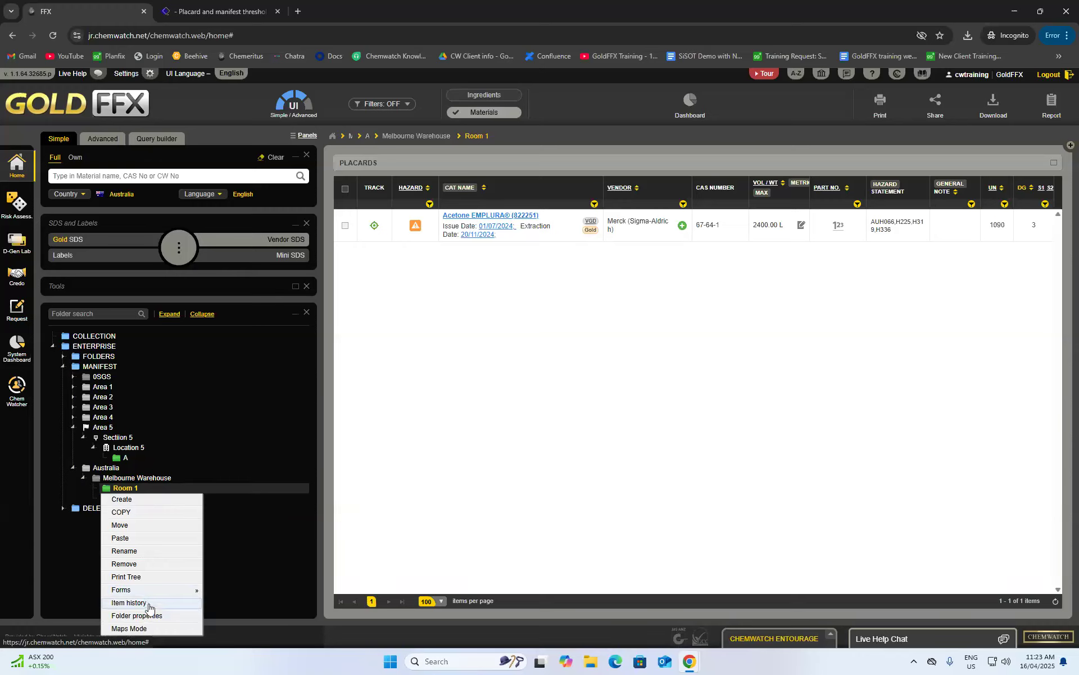
- Open Room 1's Folder History, scroll through its 7 move and copy events, then close it
left_click(129, 602)
left_click_drag(457, 311, 597, 268)
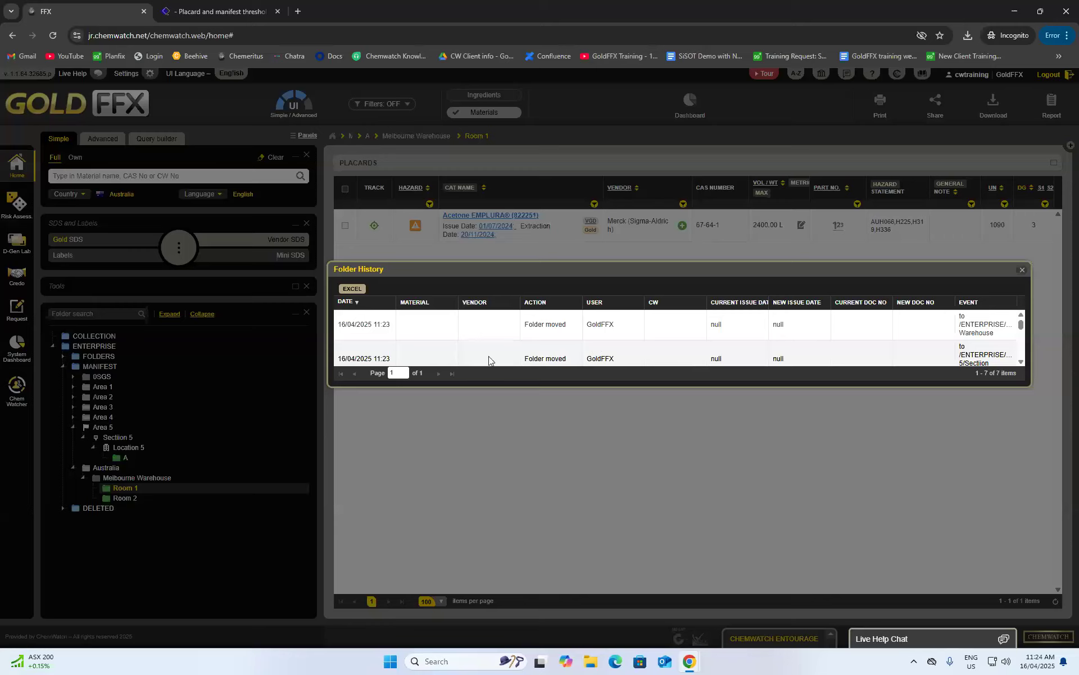
scroll(554, 344, "down", 3)
scroll(553, 344, "up", 3)
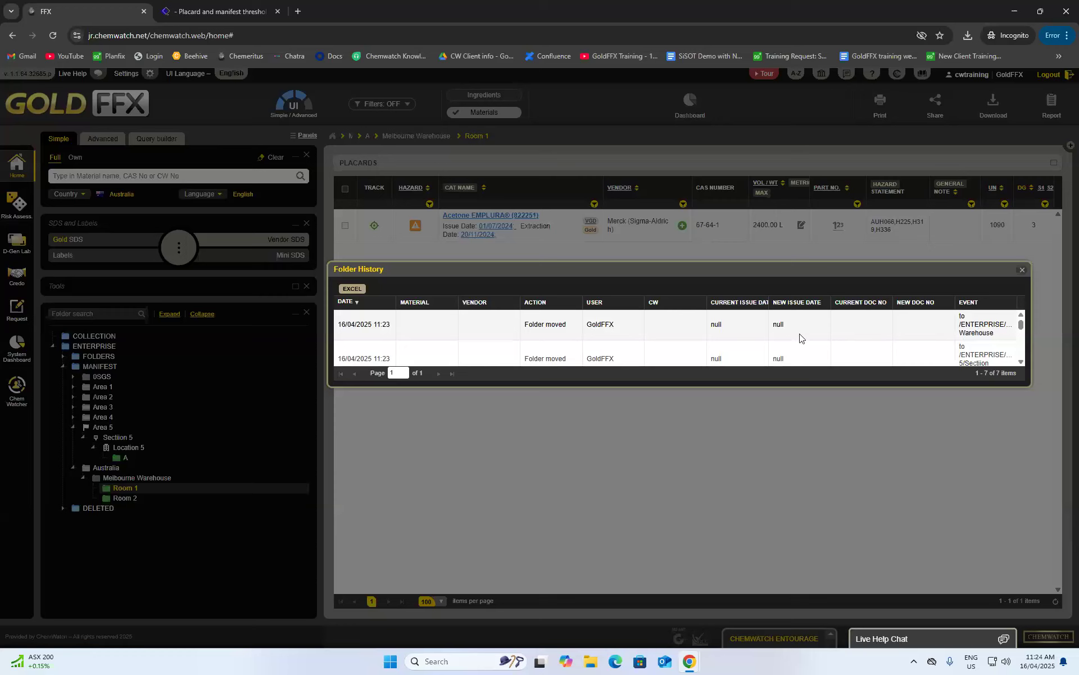
scroll(800, 337, "down", 5)
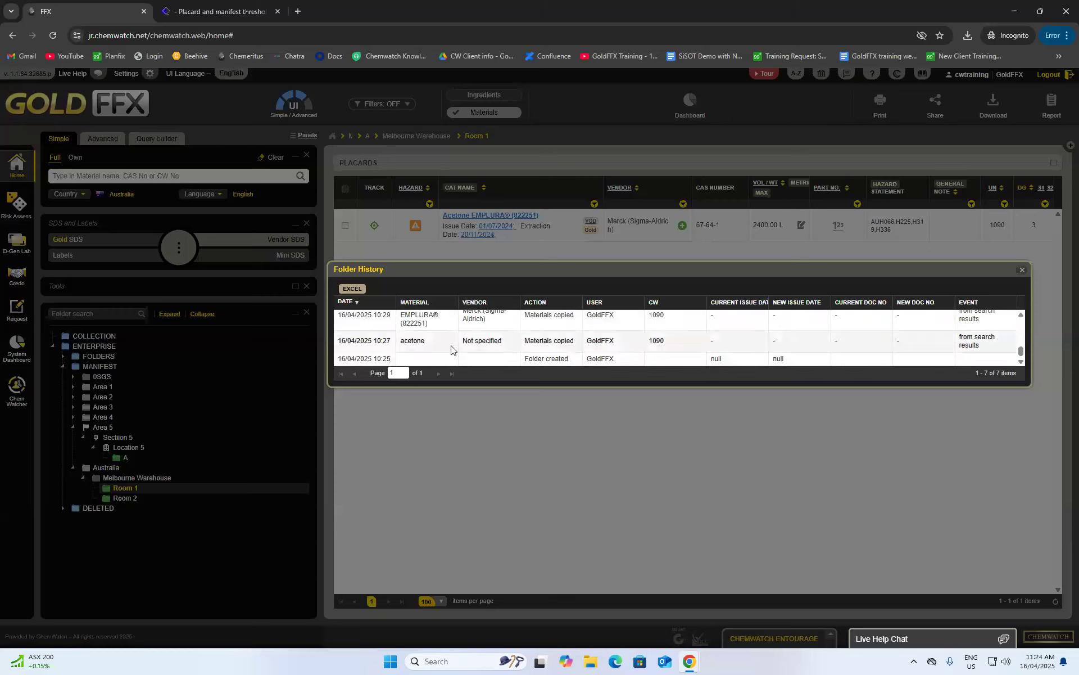
scroll(520, 343, "up", 2)
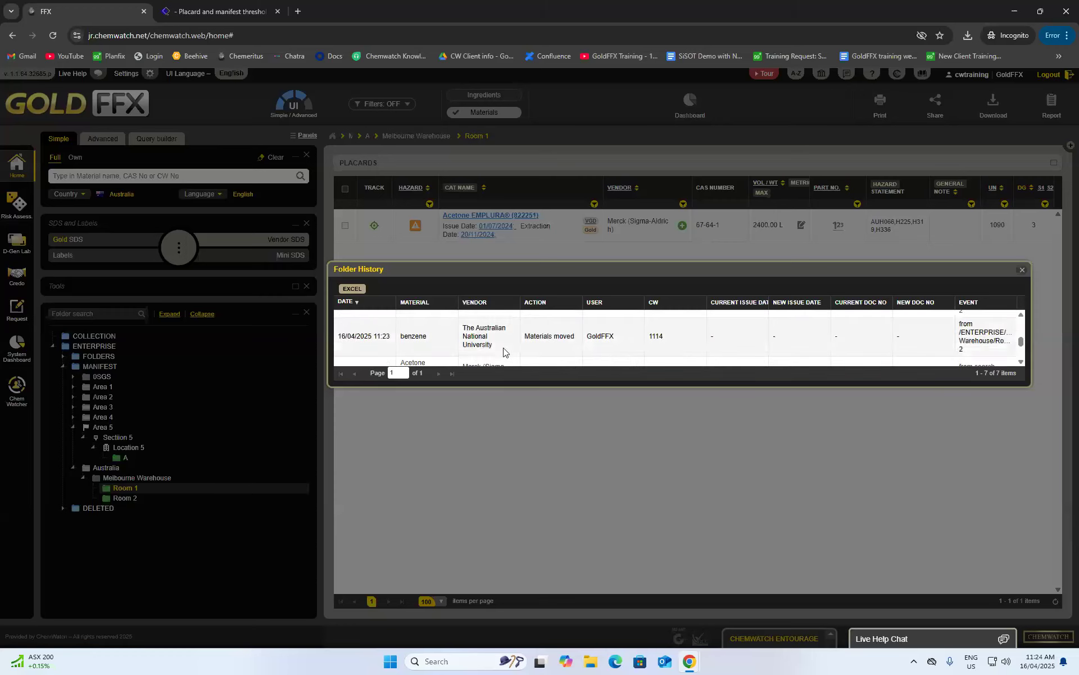
left_click(1023, 275)
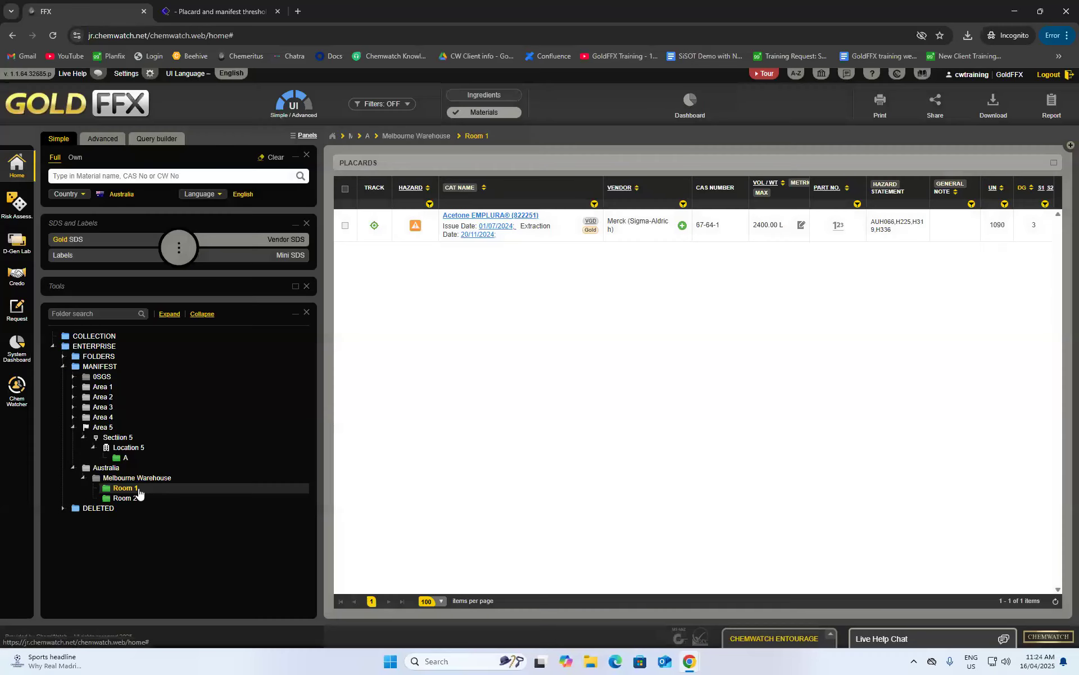
- Inspect Room 1's folder properties and close the dialog without changes
right_click(139, 492)
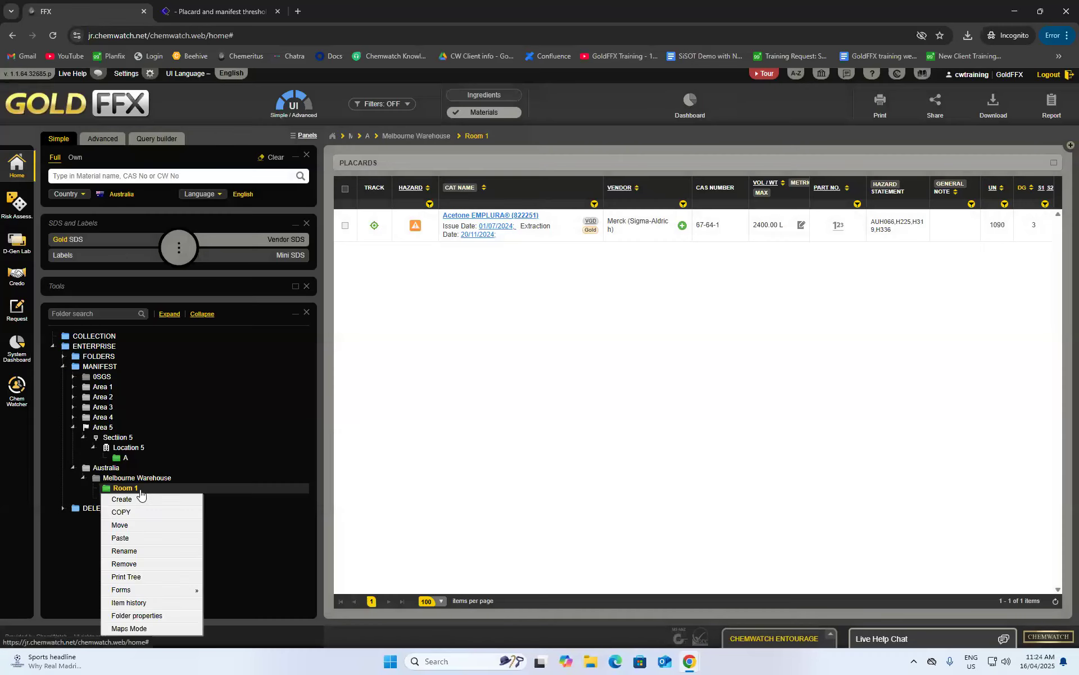
left_click(138, 616)
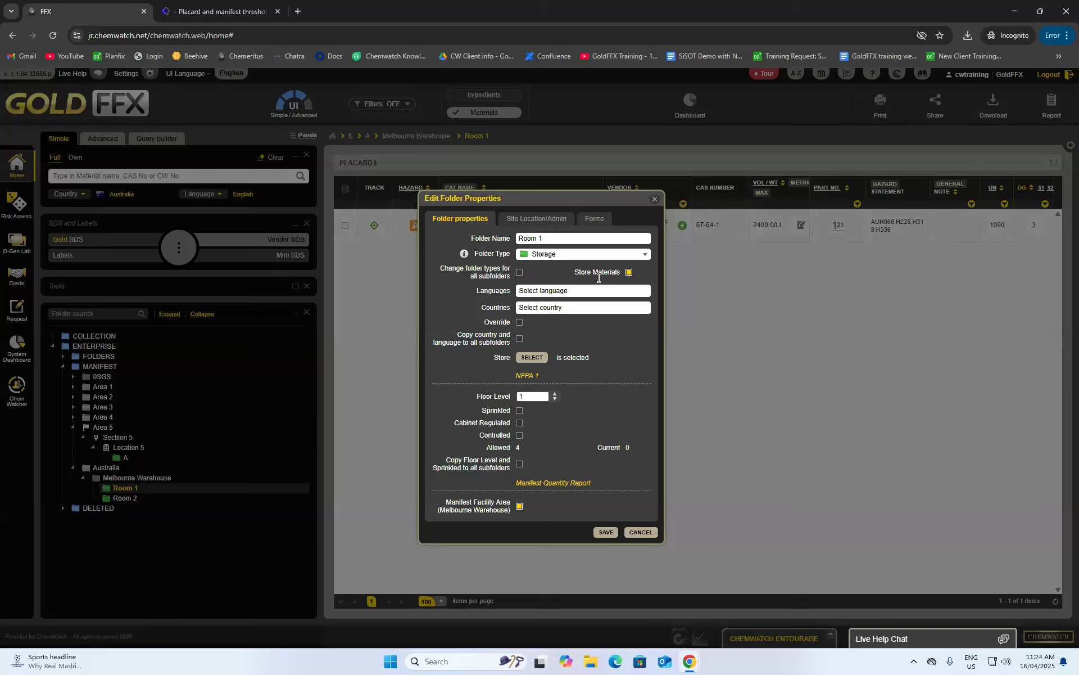
left_click(655, 195)
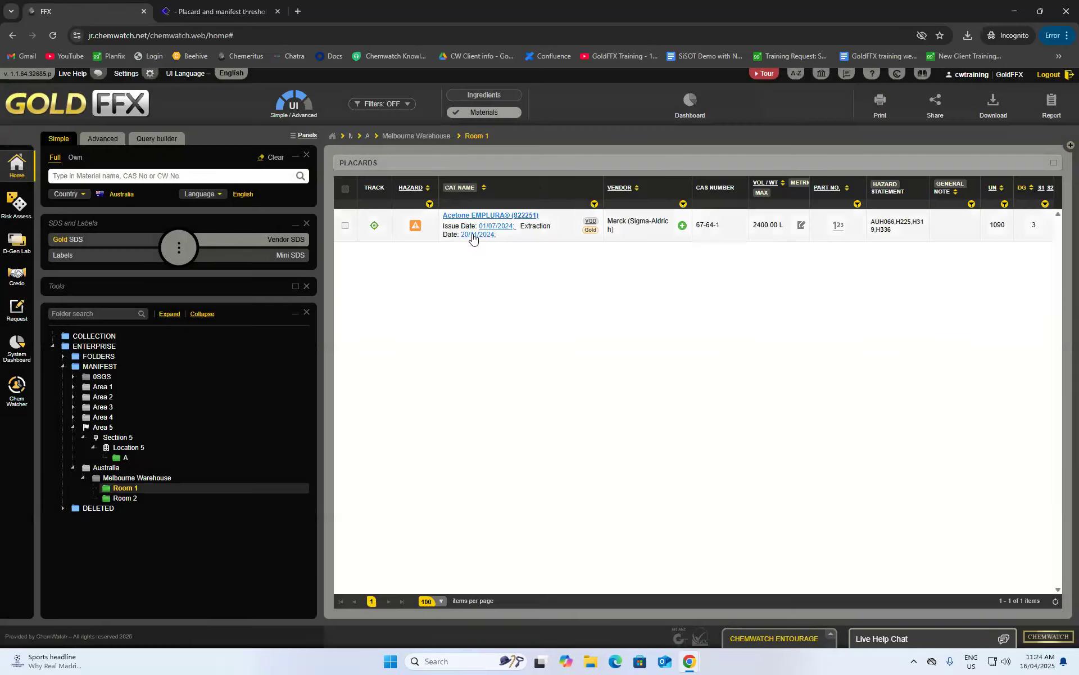
- Bring up the action menu for the Acetone EMPLURA material in Placards
right_click(473, 219)
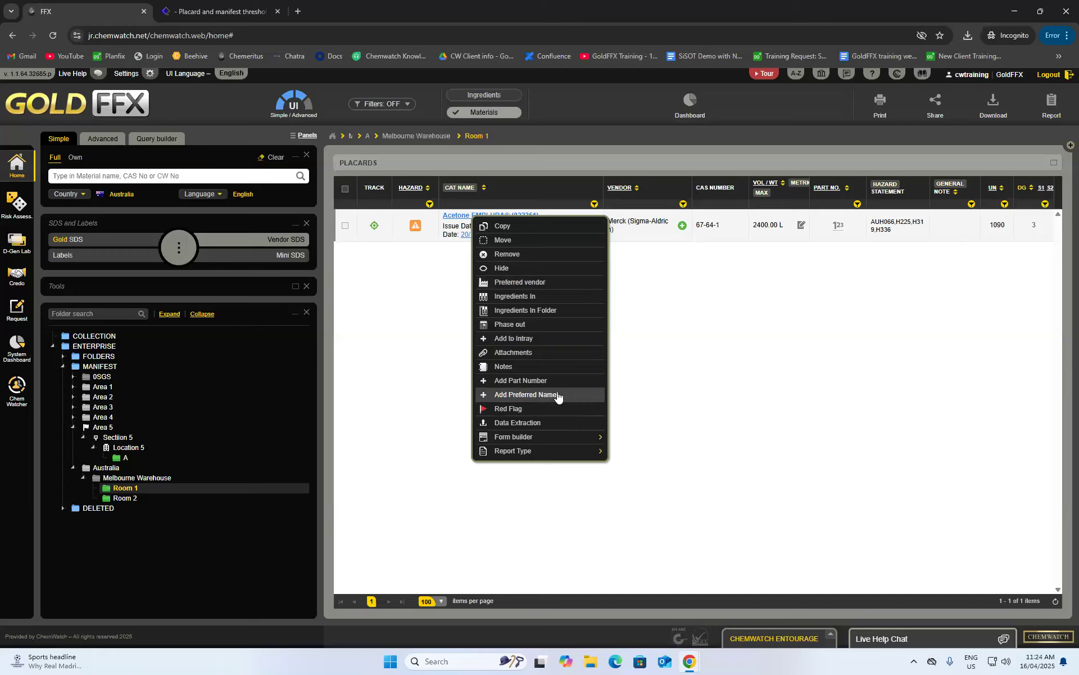
left_click(681, 352)
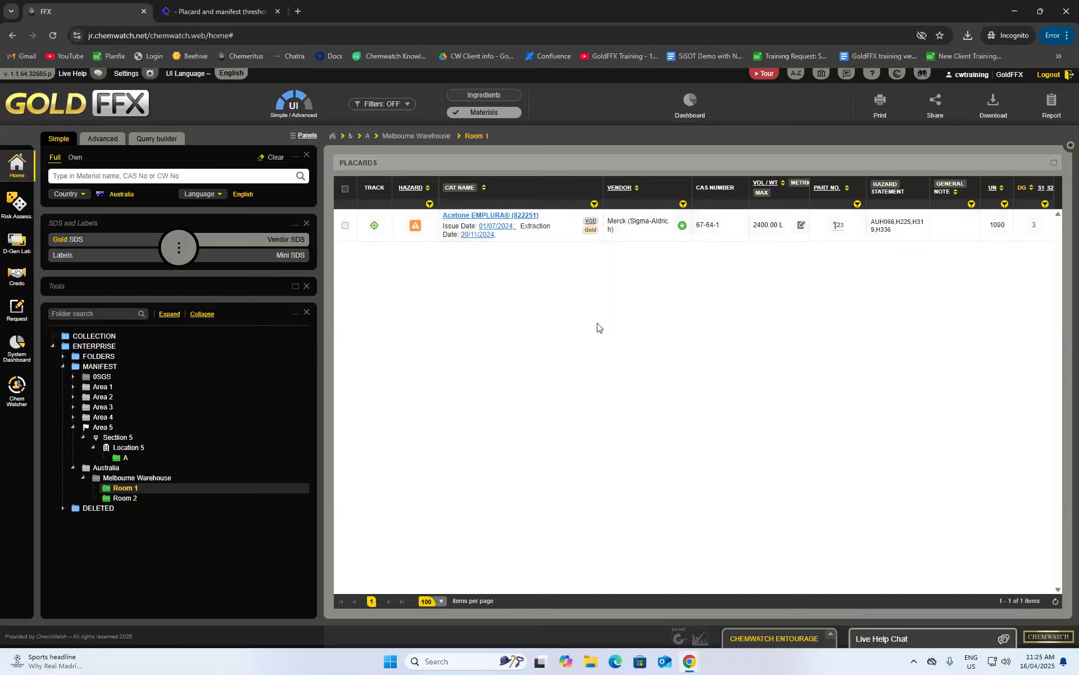
right_click(470, 221)
mouse_move(539, 438)
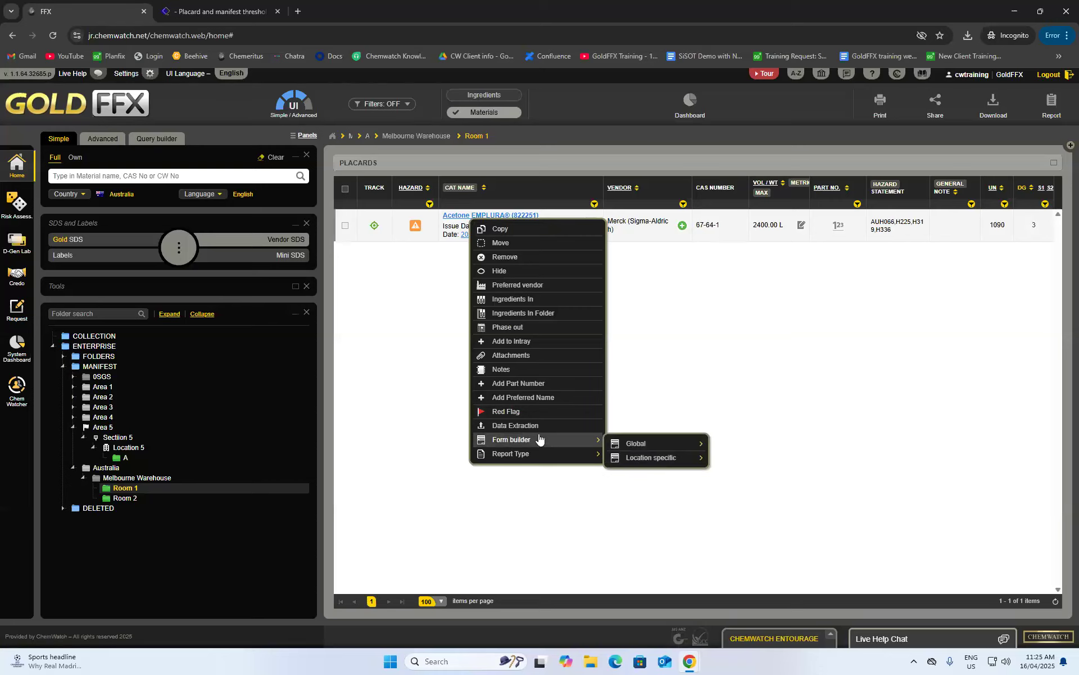
- Add the English preferred name 'Nail Polish Remover' to Acetone EMPLURA, then return to Room 1
left_click(538, 397)
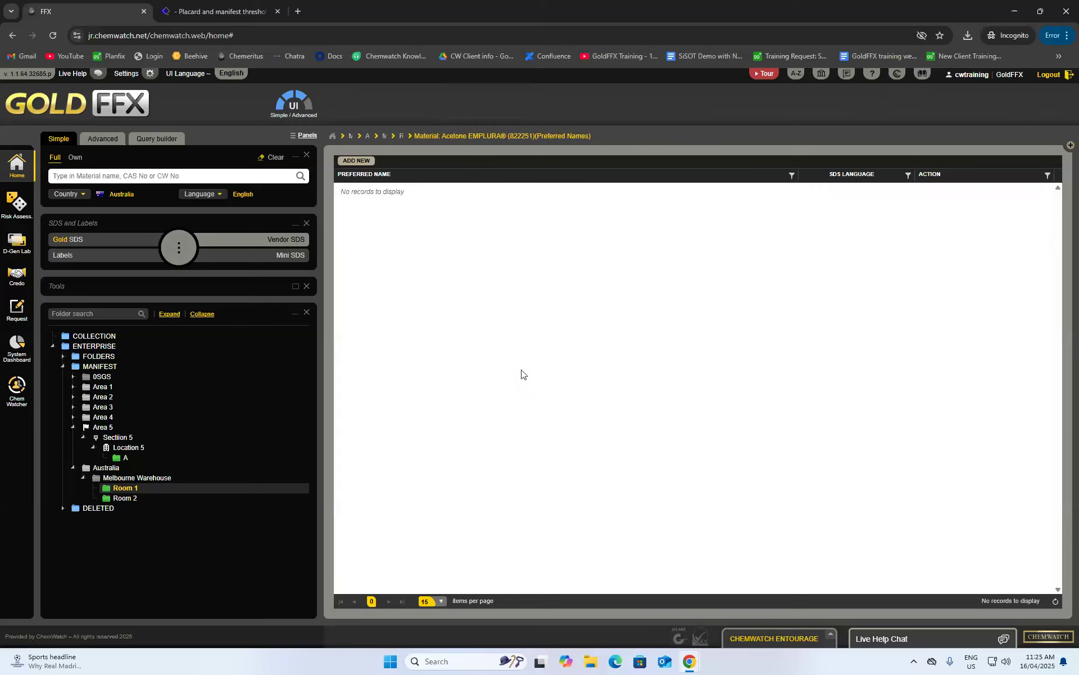
left_click(354, 160)
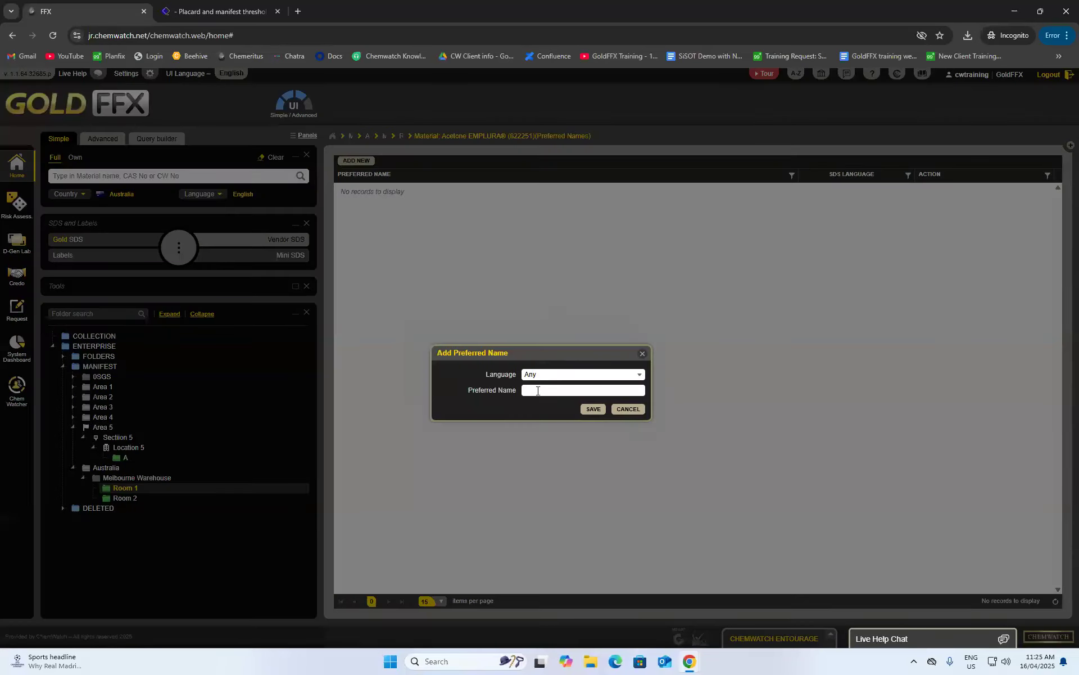
left_click(542, 375)
left_click(551, 497)
left_click(553, 390)
type("nail polish")
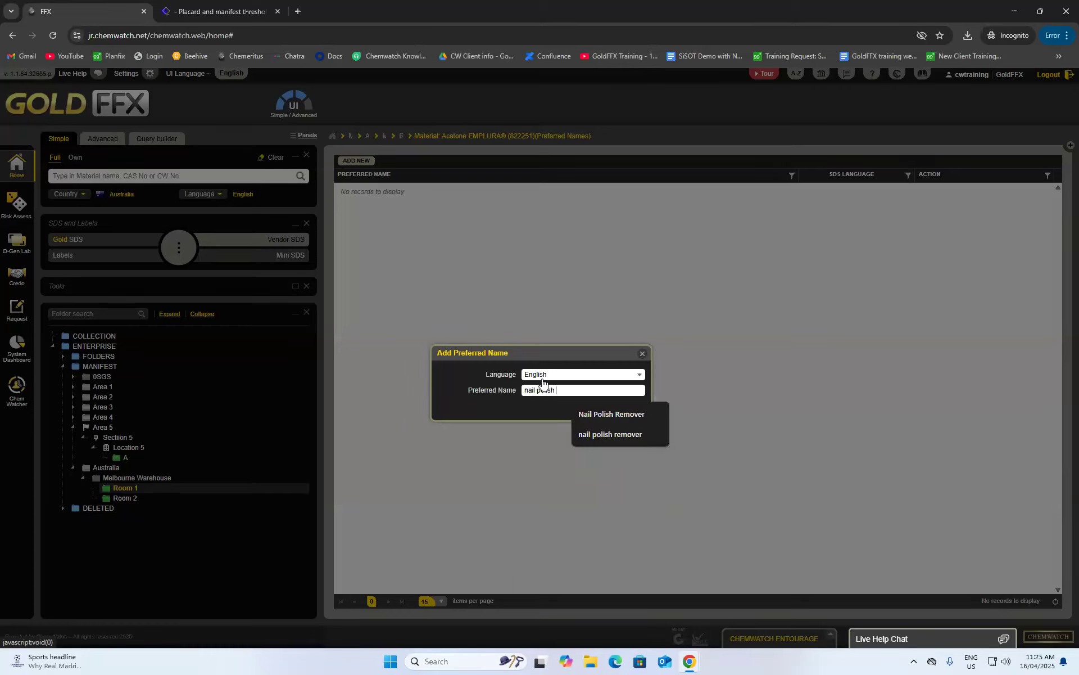
left_click(601, 414)
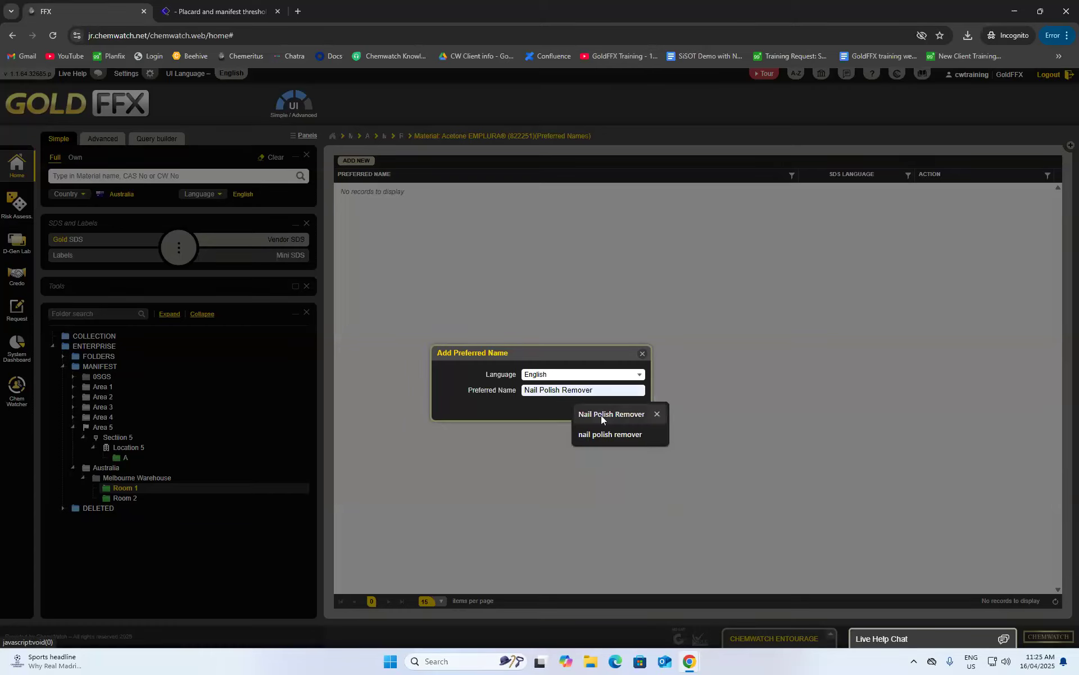
left_click(594, 410)
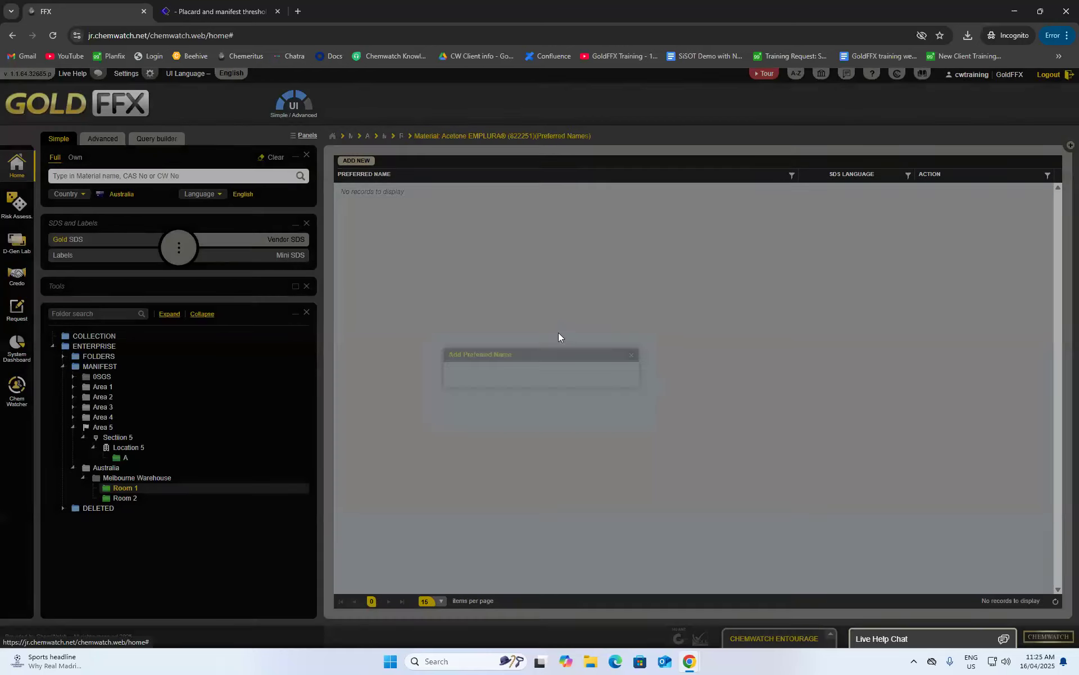
left_click(404, 135)
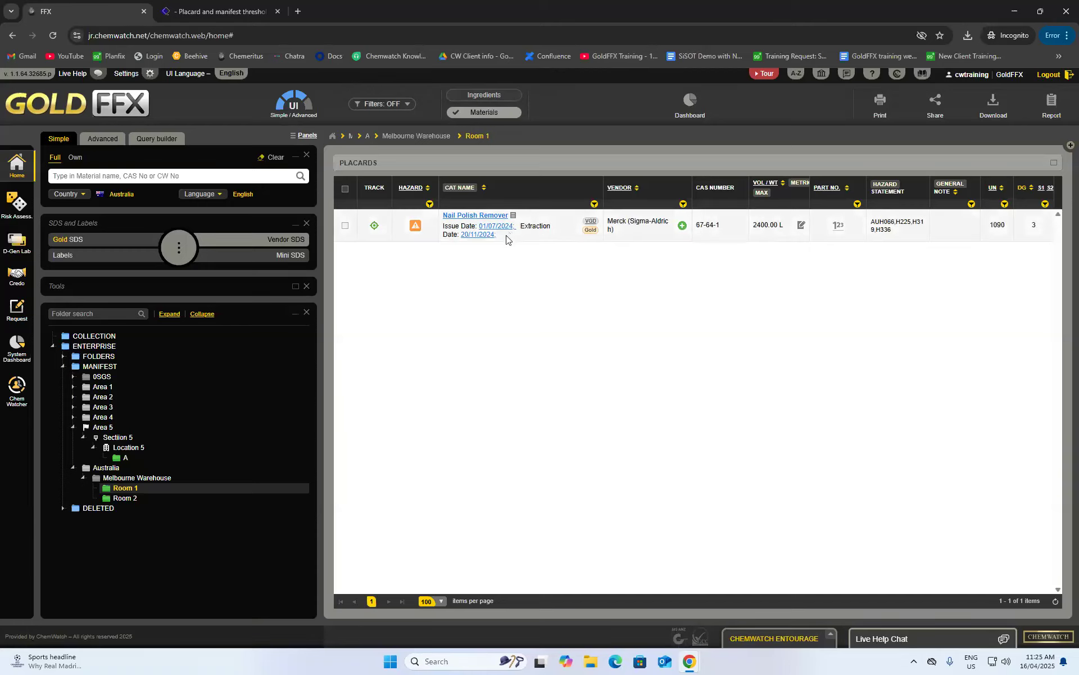
left_click(470, 216)
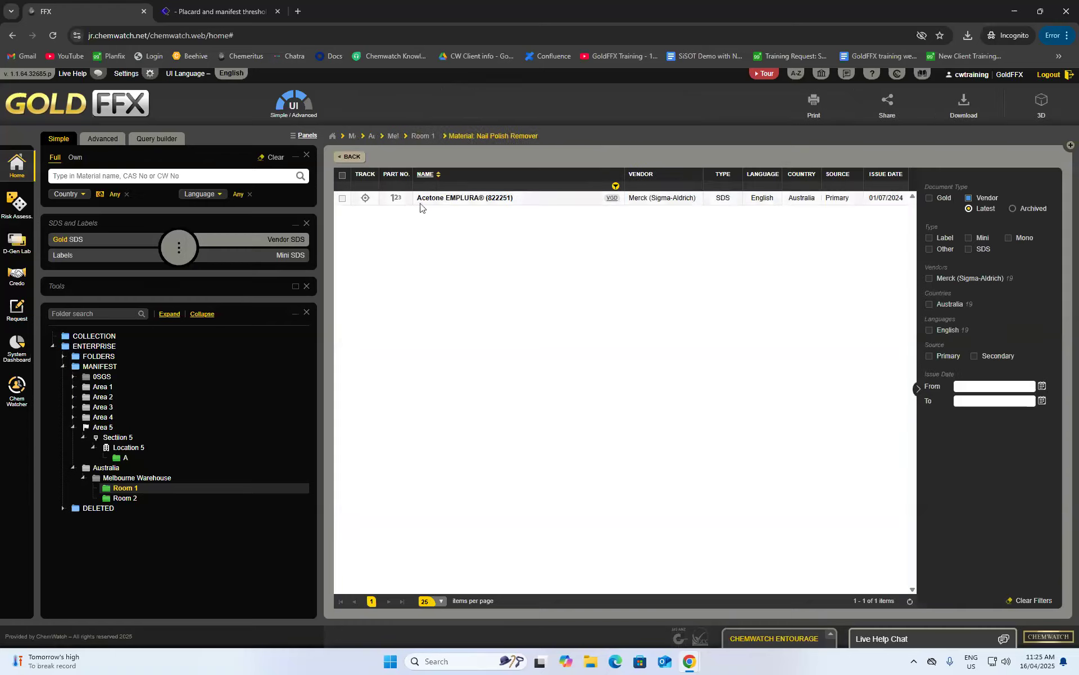
left_click(441, 198)
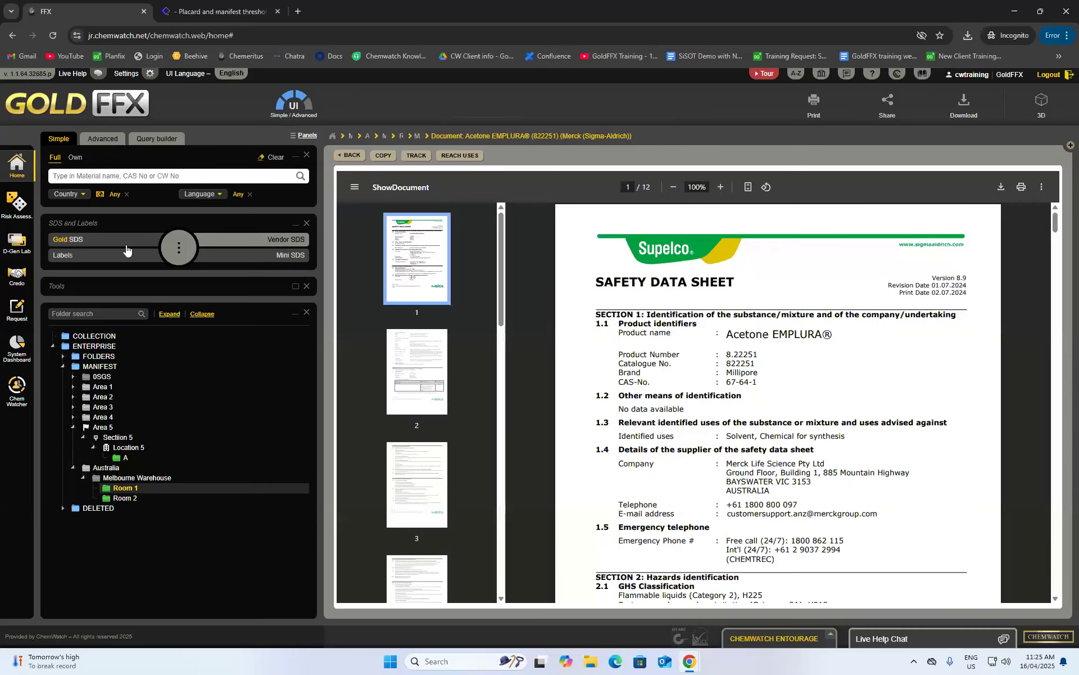
left_click(106, 240)
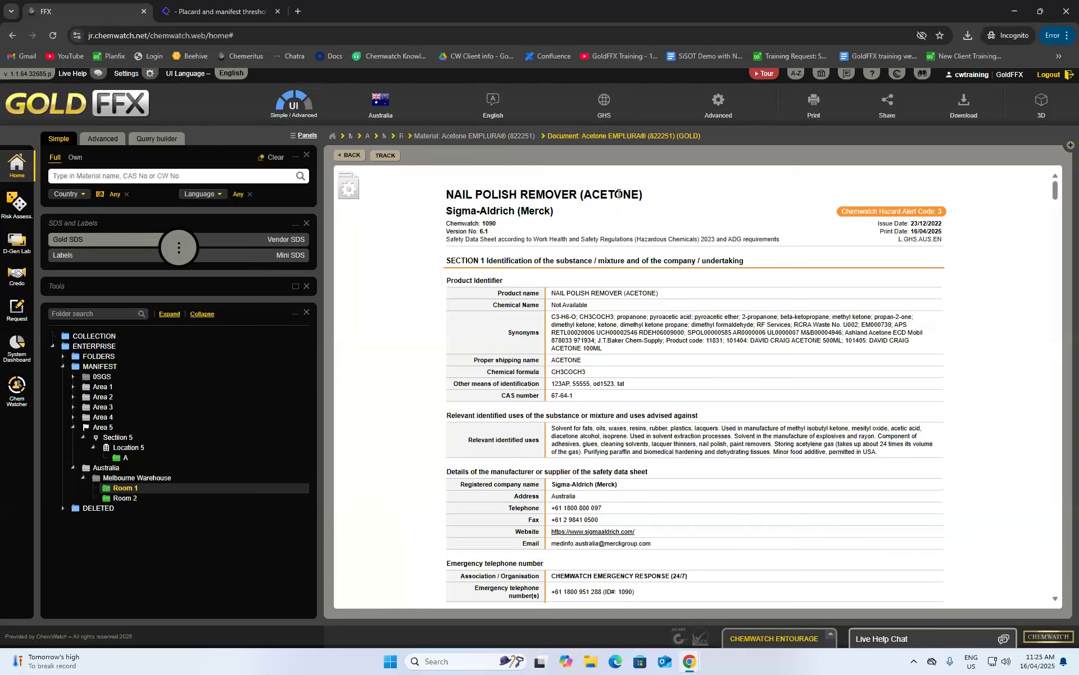
left_click(349, 155)
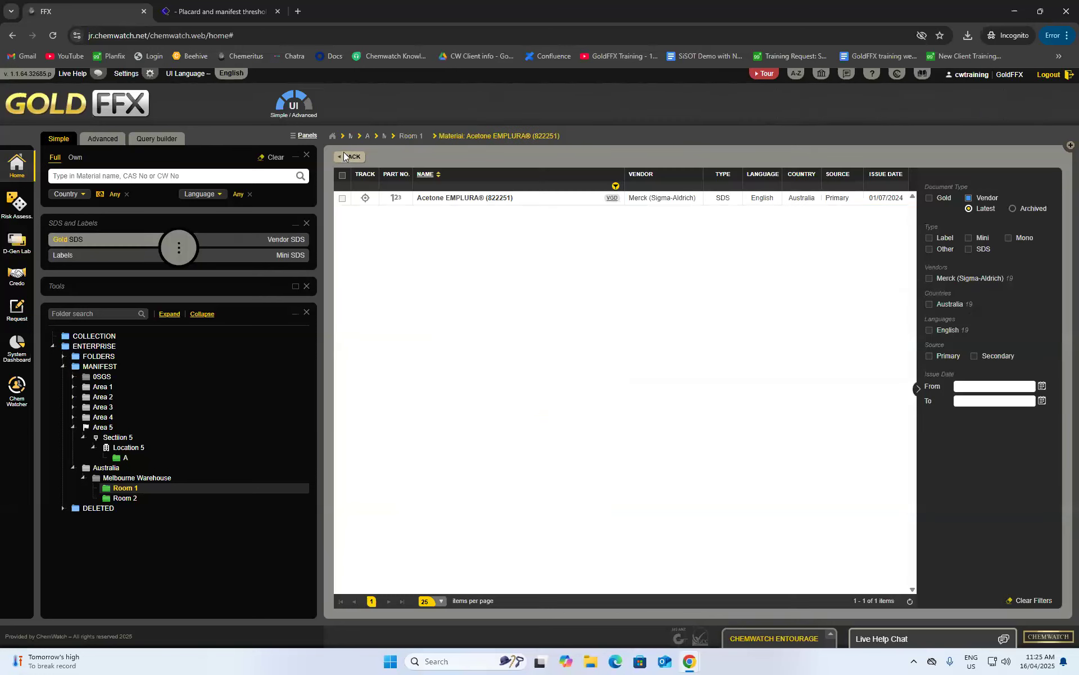
left_click(346, 159)
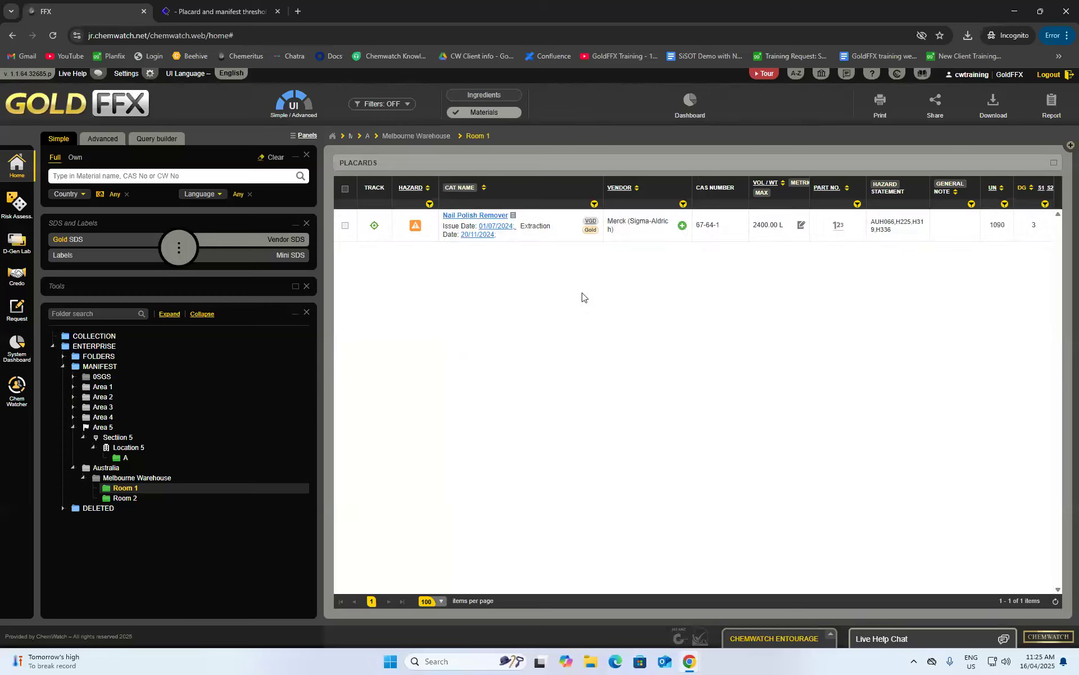
- Save the general note 'is dangerous' on Nail Polish Remover through its Notes action
right_click(457, 218)
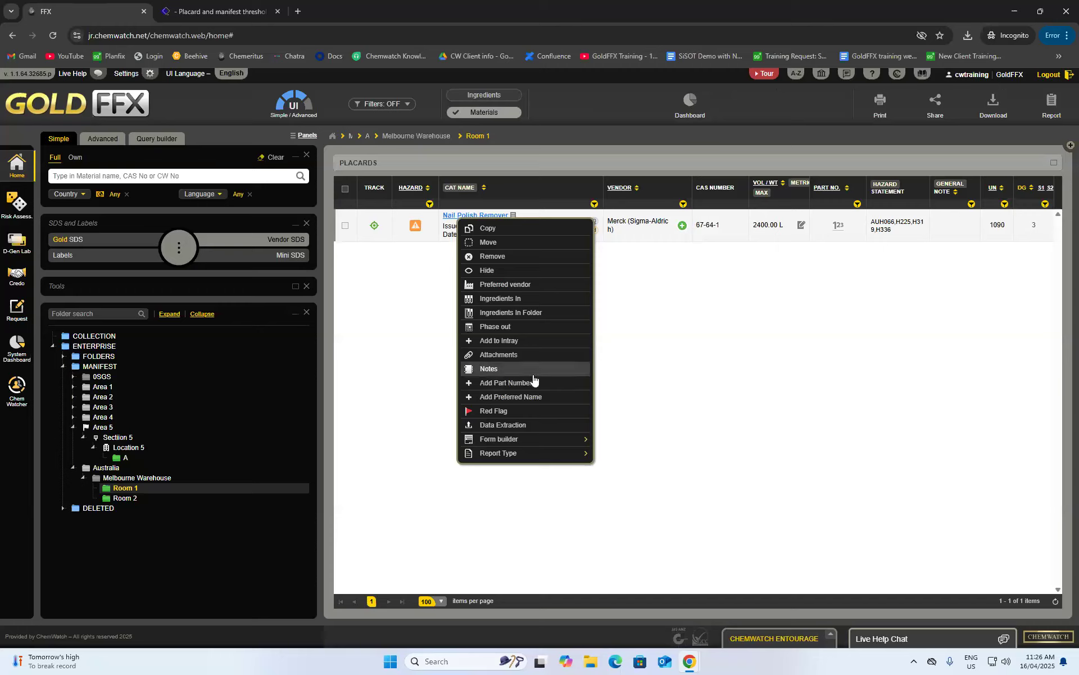
left_click(493, 369)
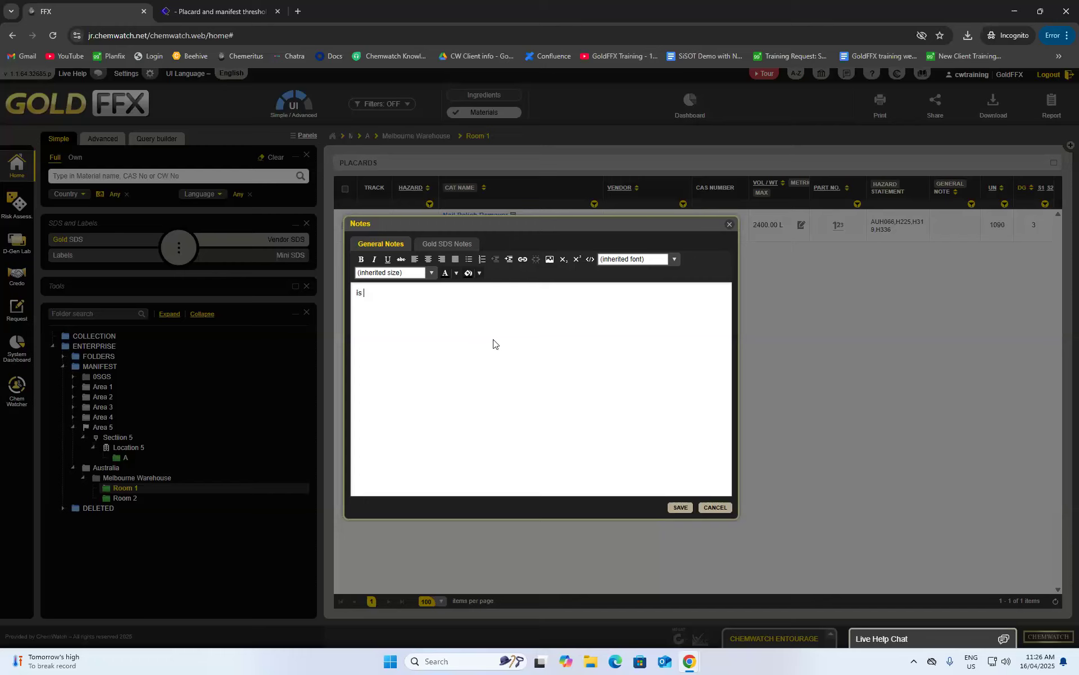
left_click(671, 508)
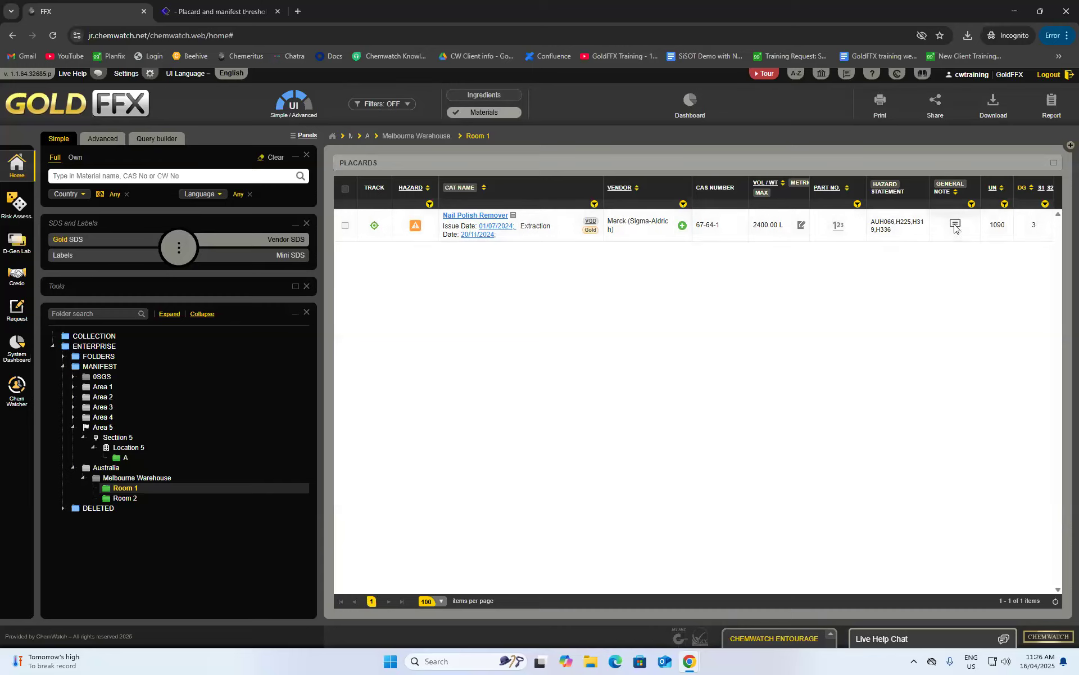
mouse_move(955, 225)
right_click(478, 218)
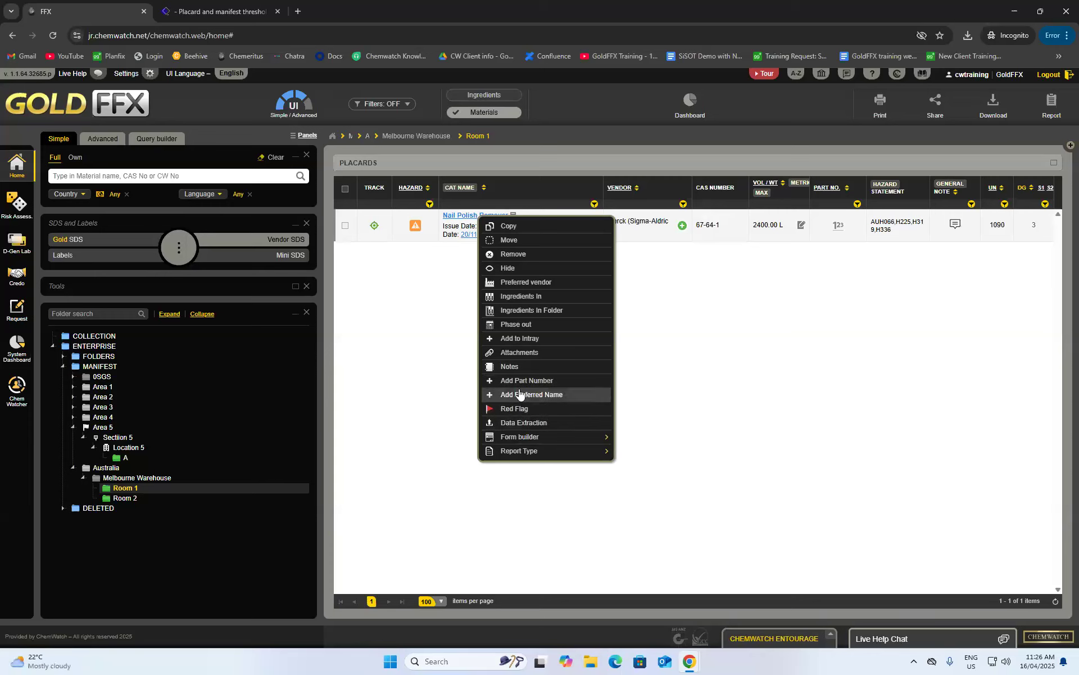
left_click(510, 353)
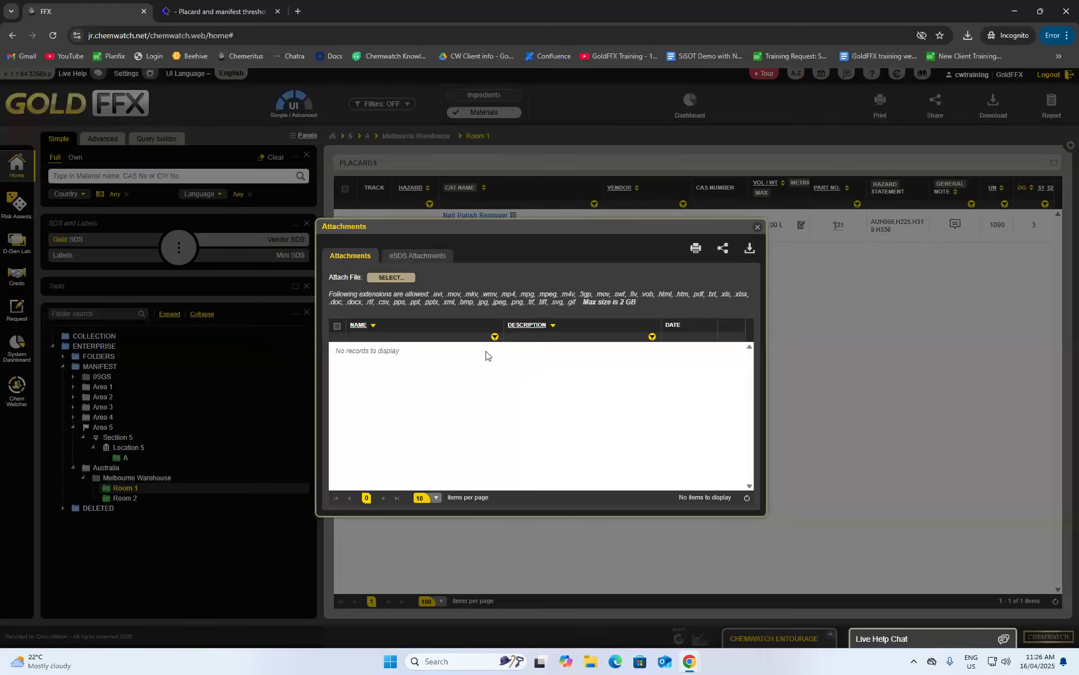
left_click(757, 226)
right_click(467, 216)
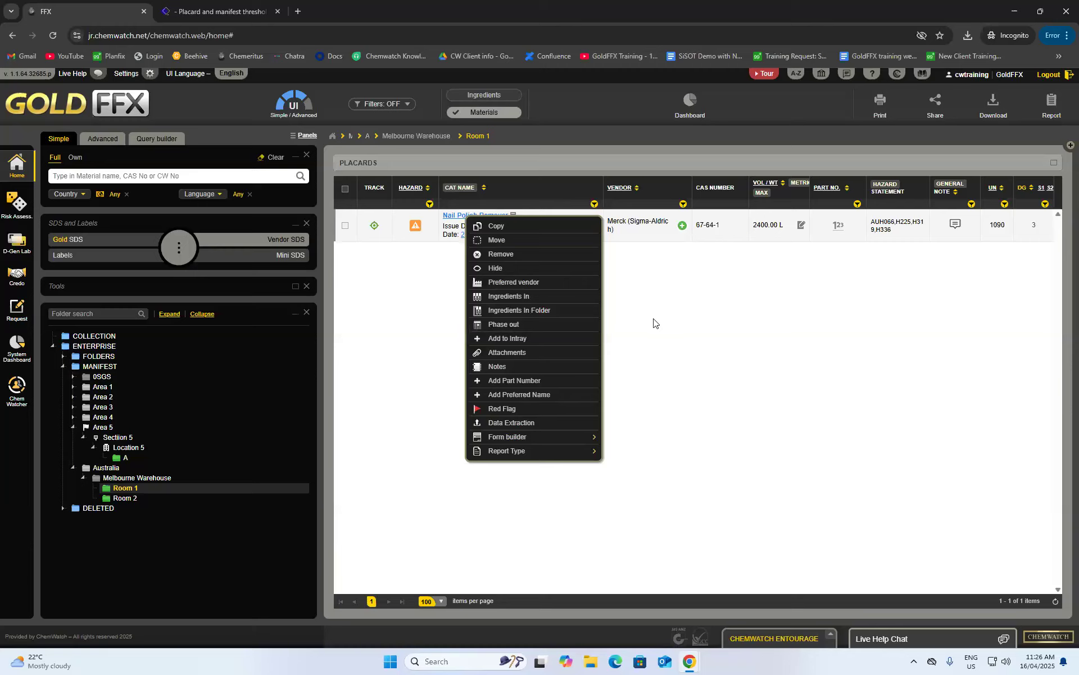
left_click(666, 328)
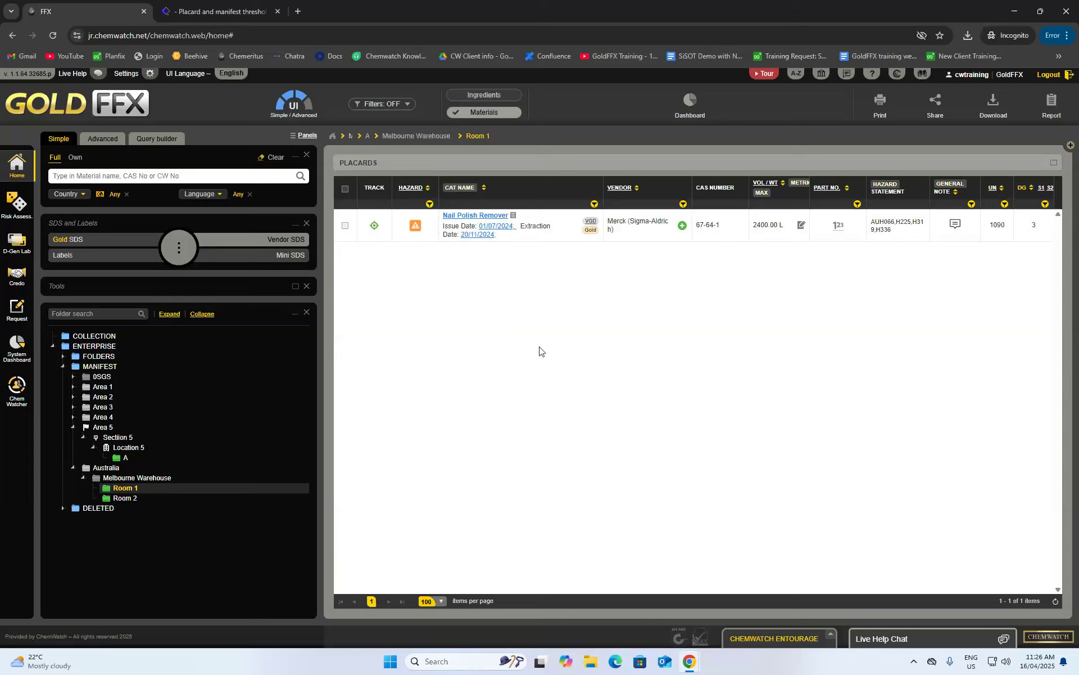
left_click(8, 214)
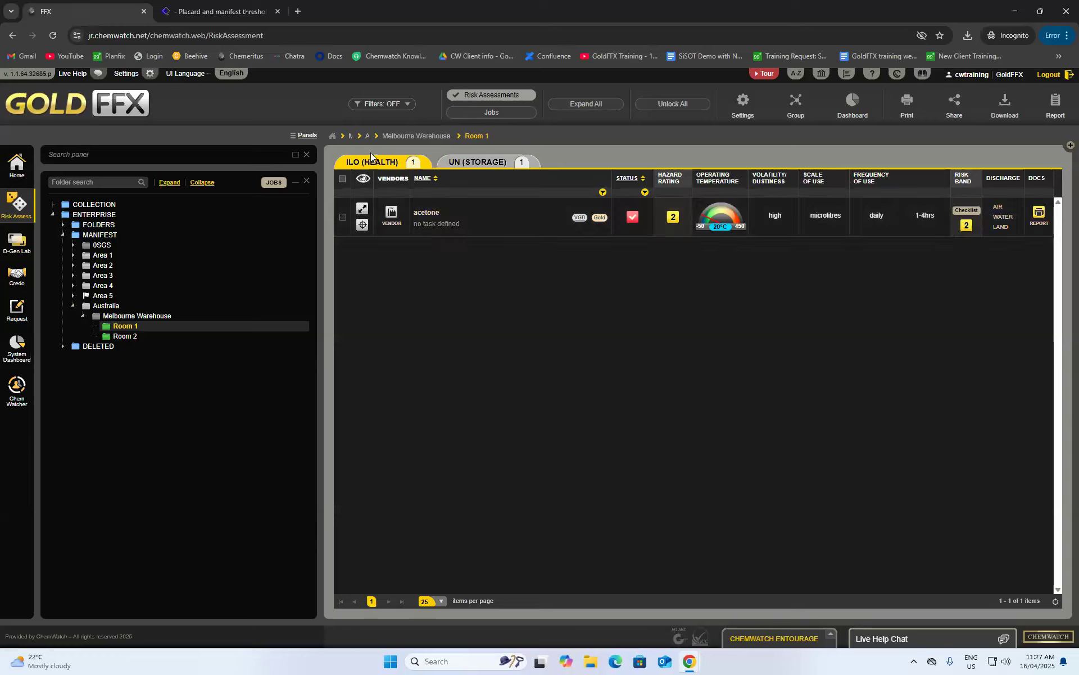
- Read the ILO (HEALTH) and UN (STORAGE) tab descriptions on Room 1's risk assessment
mouse_move(374, 164)
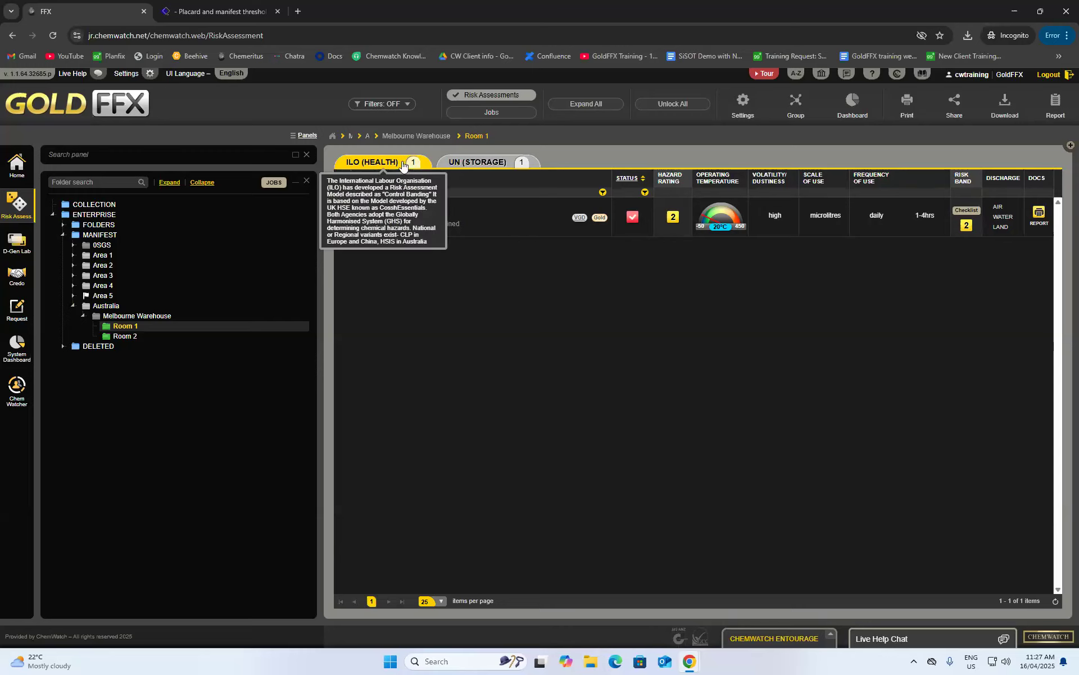
mouse_move(513, 165)
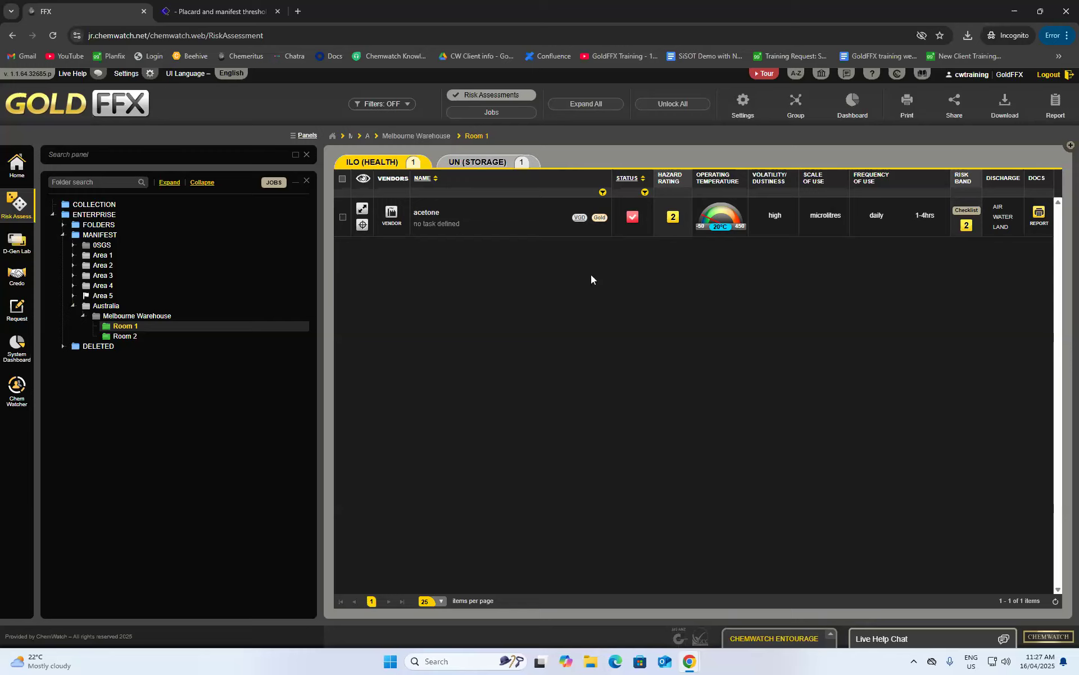
- Unlock the expanded acetone row and switch off its None Required applied control
left_click(362, 208)
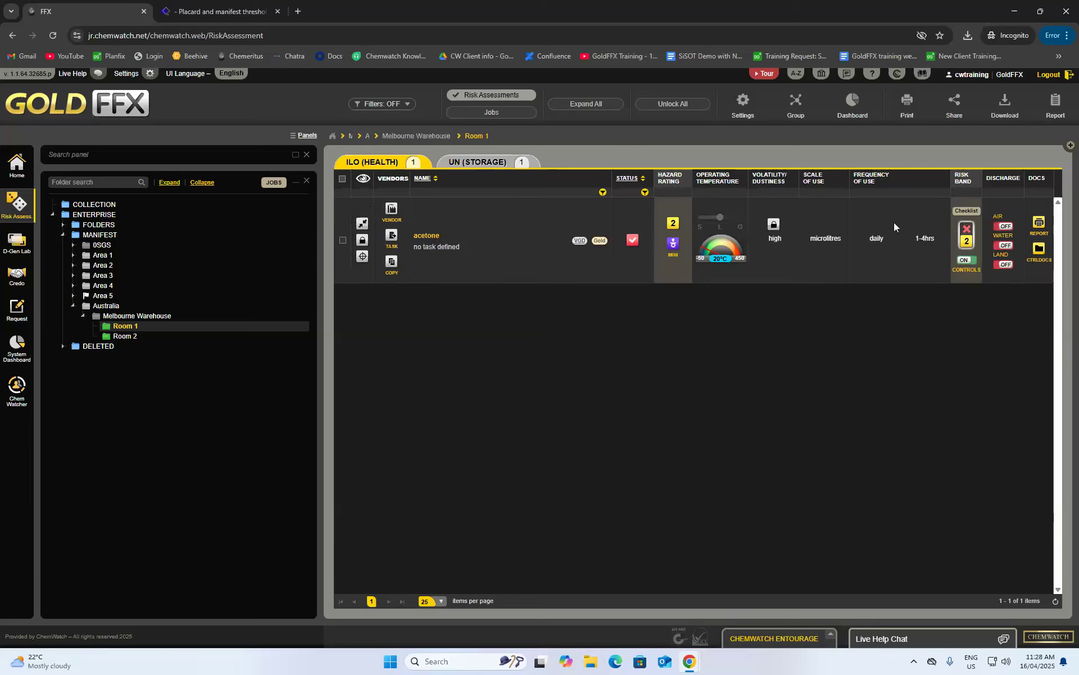
left_click(362, 240)
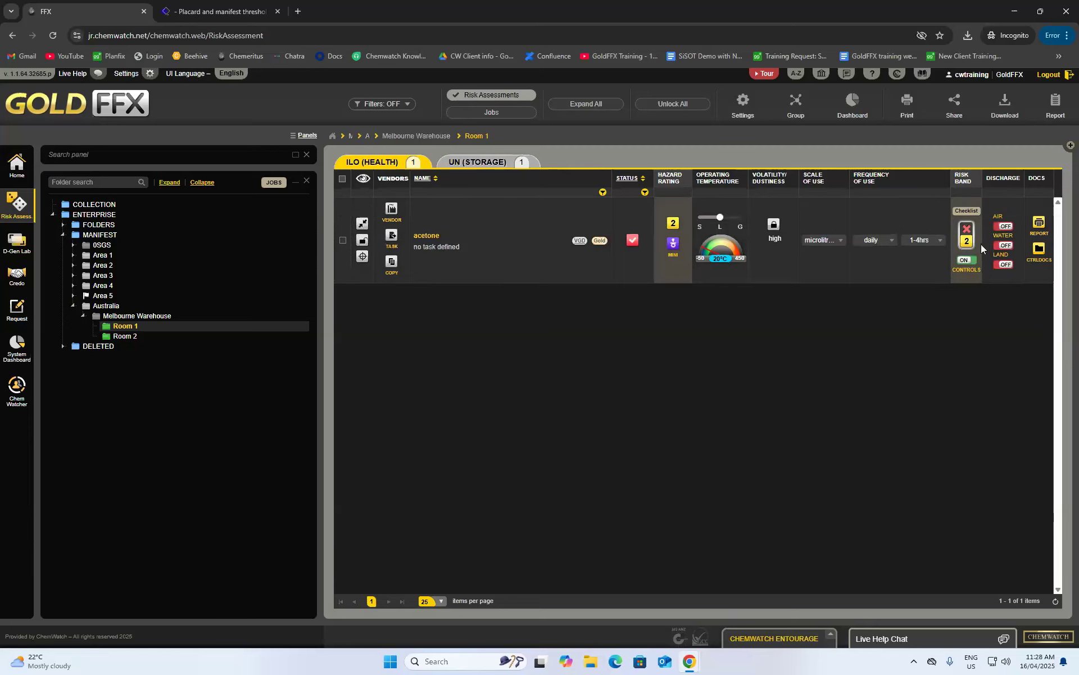
left_click(956, 264)
left_click(780, 291)
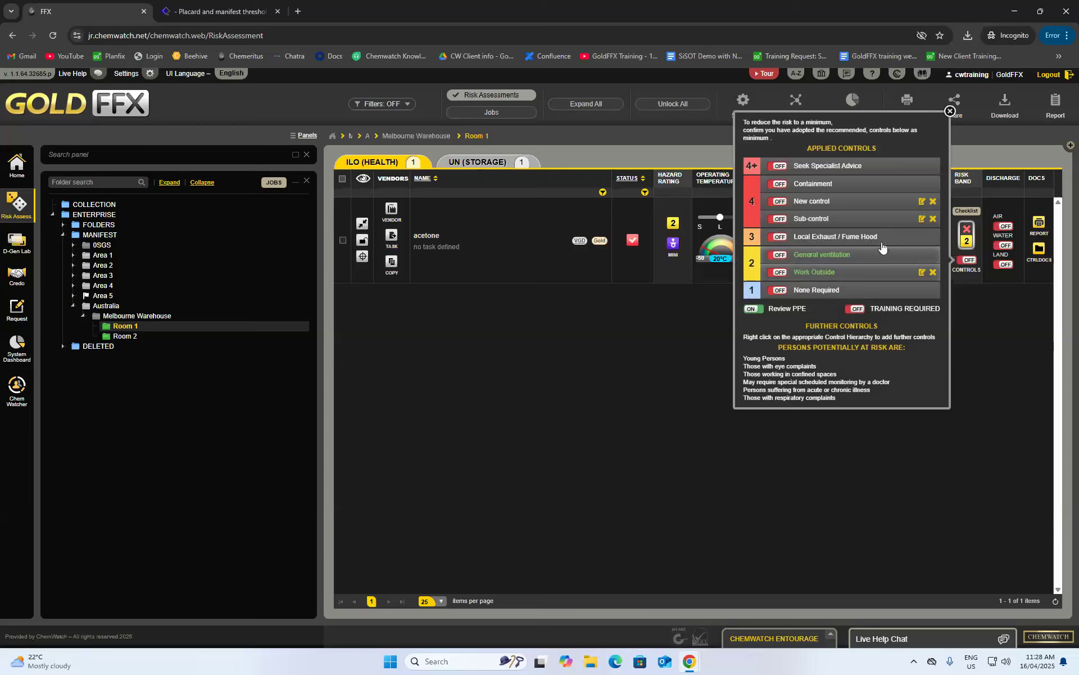
left_click(950, 111)
- Lock and save acetone's assessment as not completed, answer the copy prompt, and collapse the row
left_click(362, 240)
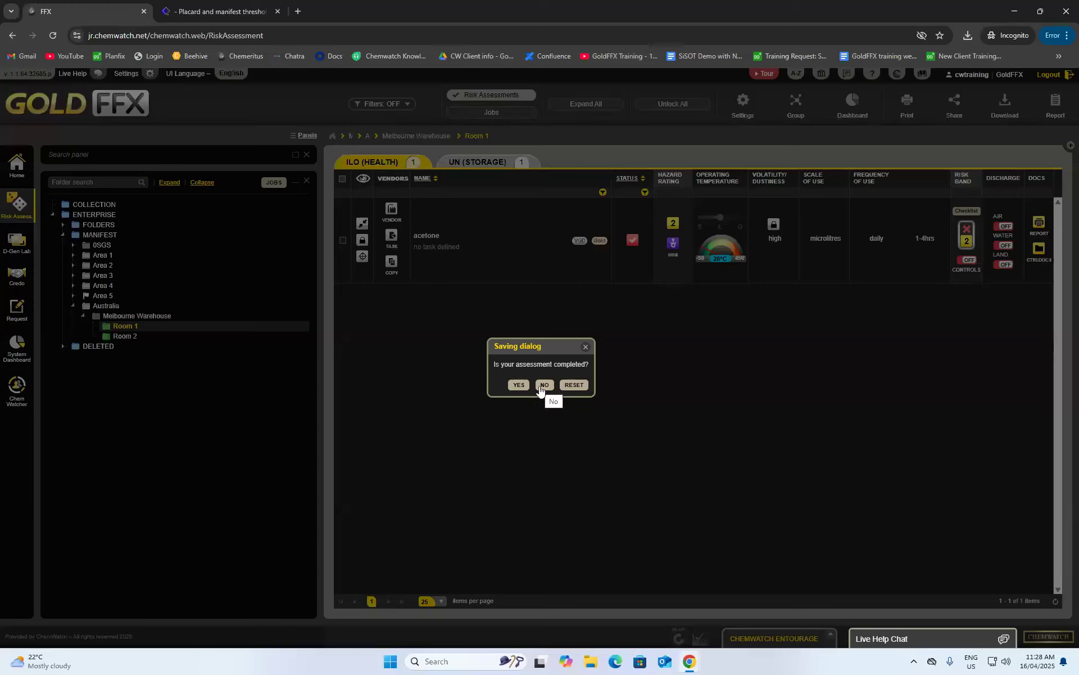
left_click(545, 385)
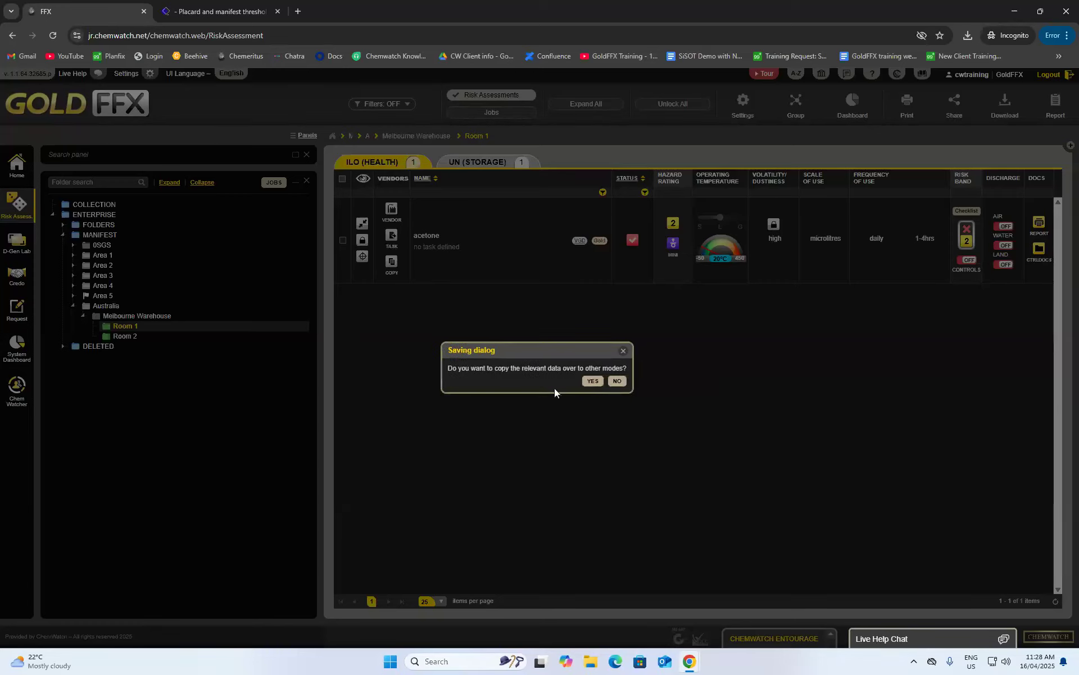
left_click(620, 381)
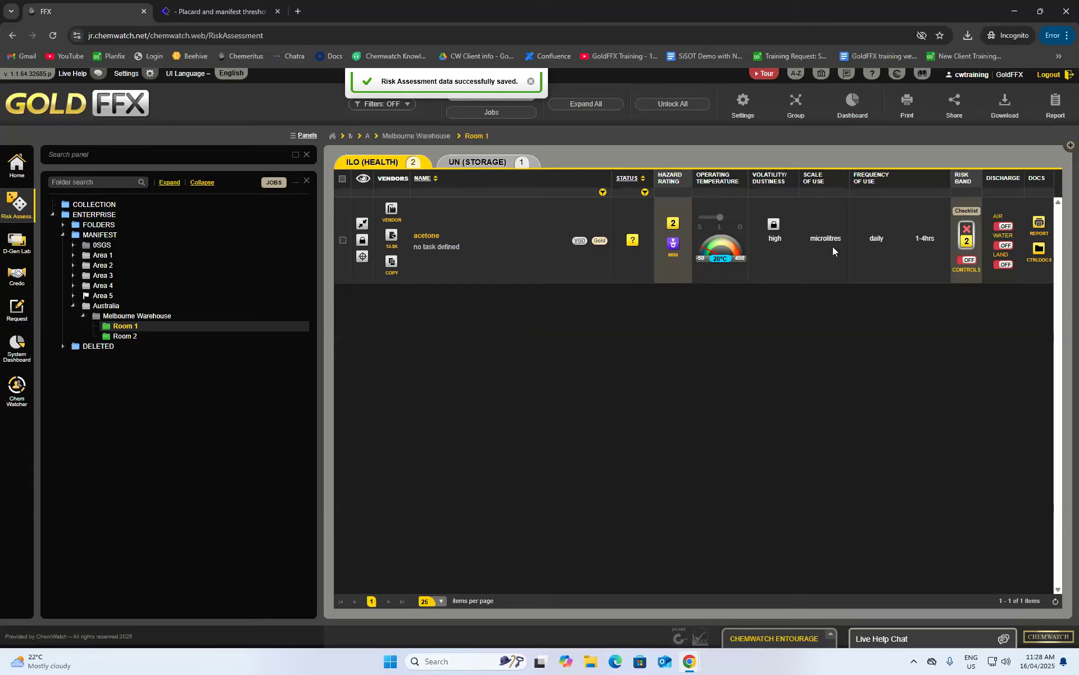
left_click(362, 223)
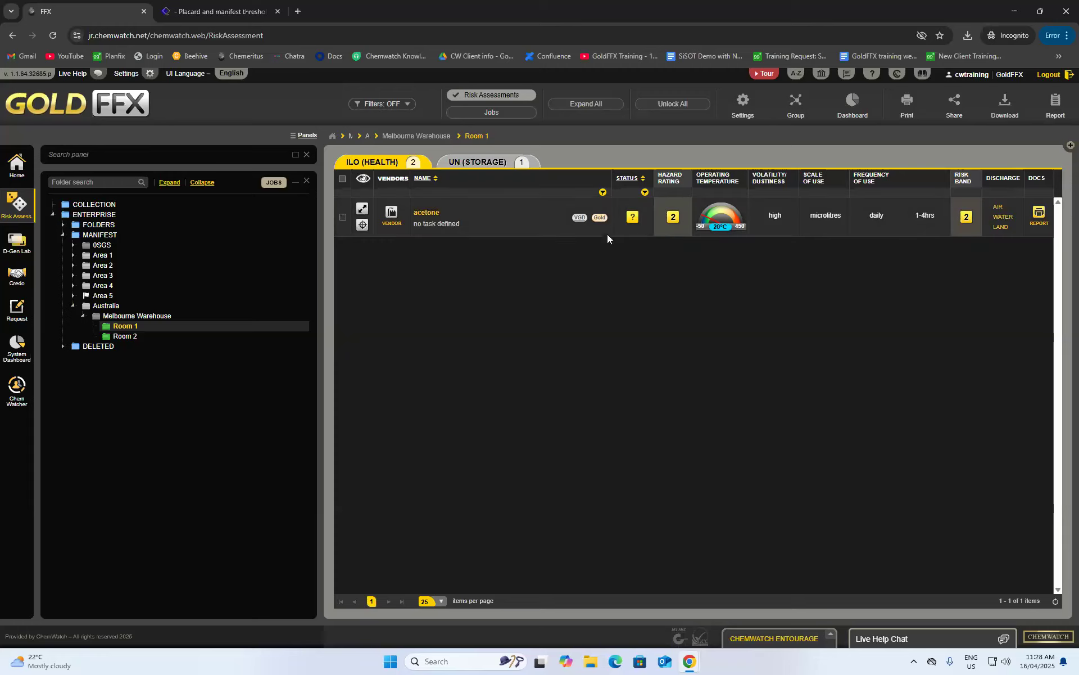
- Check acetone's assessment status choices, then expand the row and unlock it for editing
left_click(633, 219)
mouse_move(632, 219)
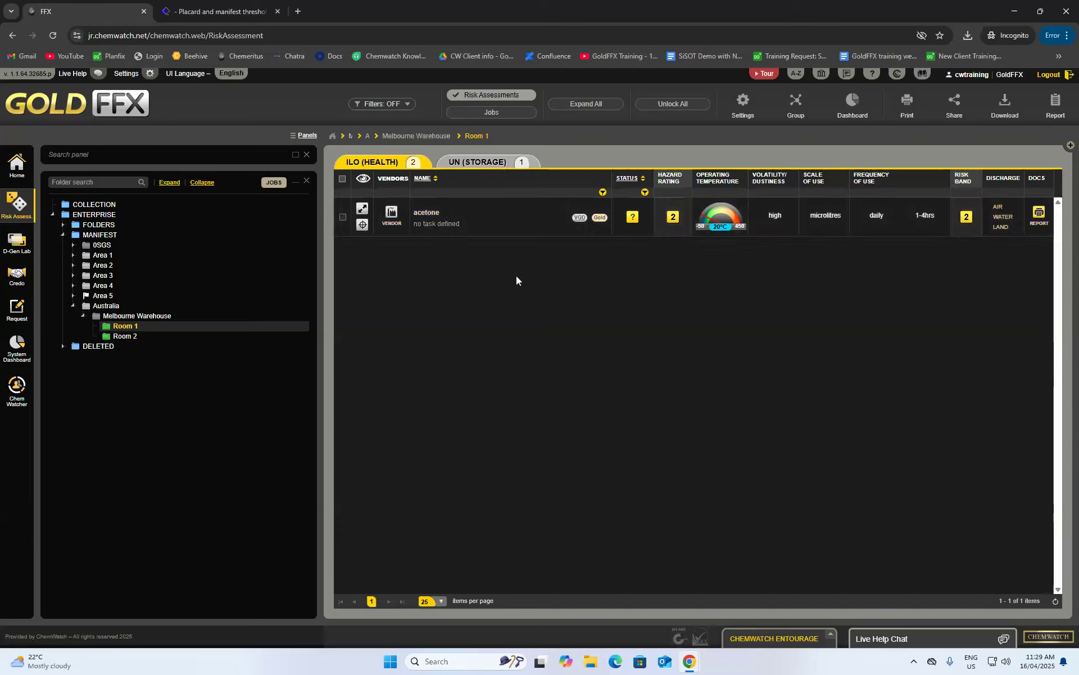
left_click(362, 209)
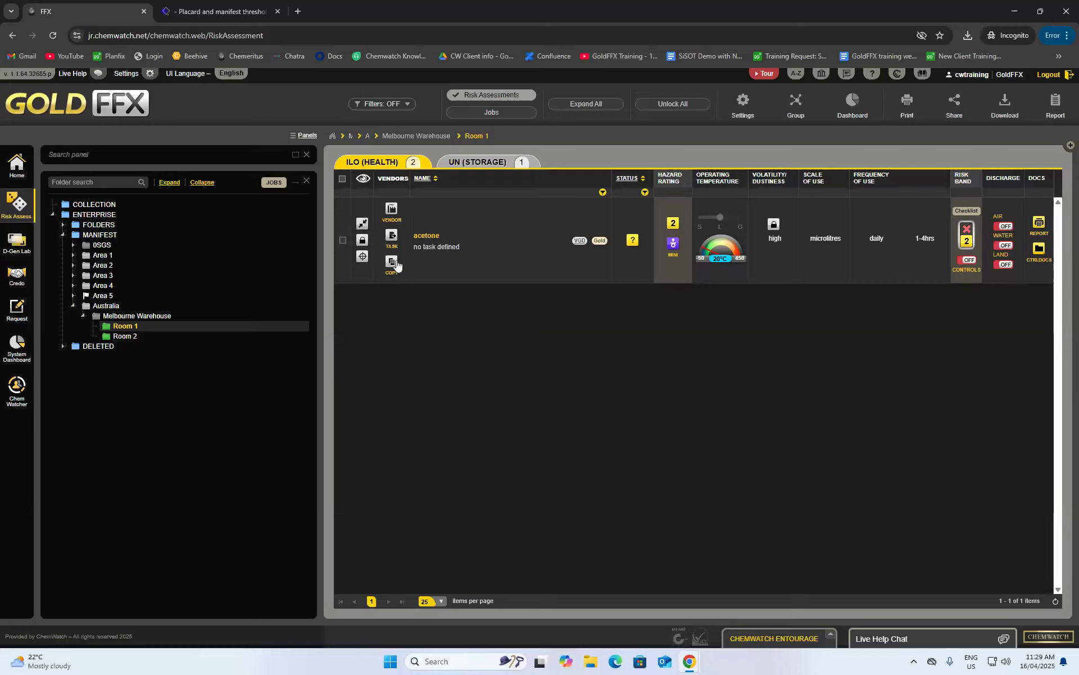
left_click(362, 241)
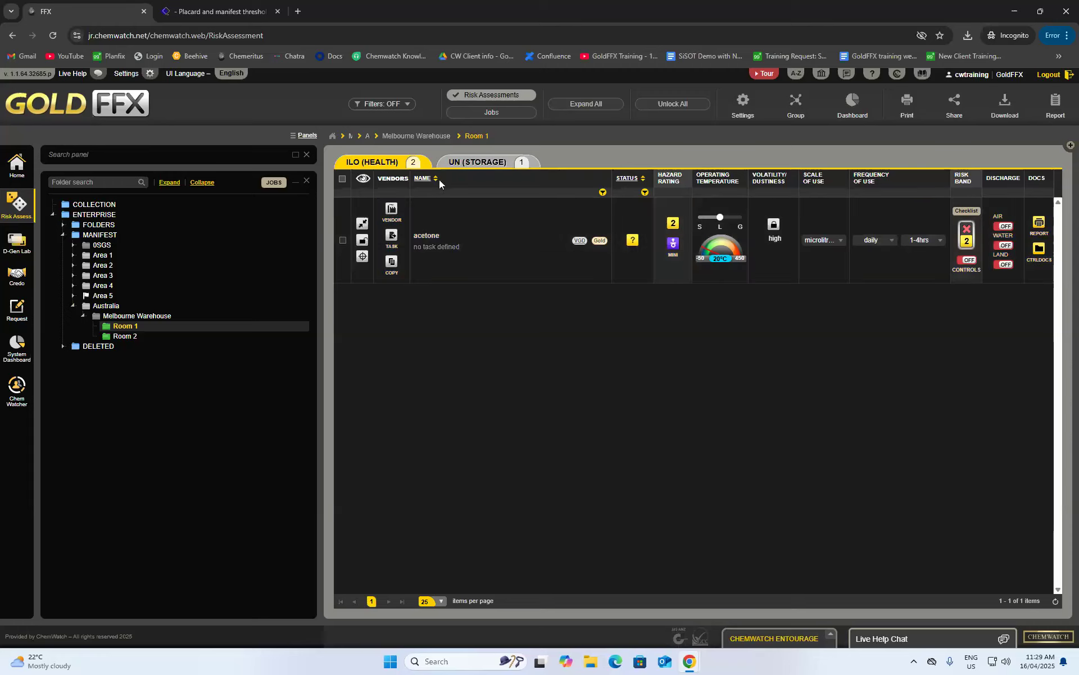
mouse_move(390, 164)
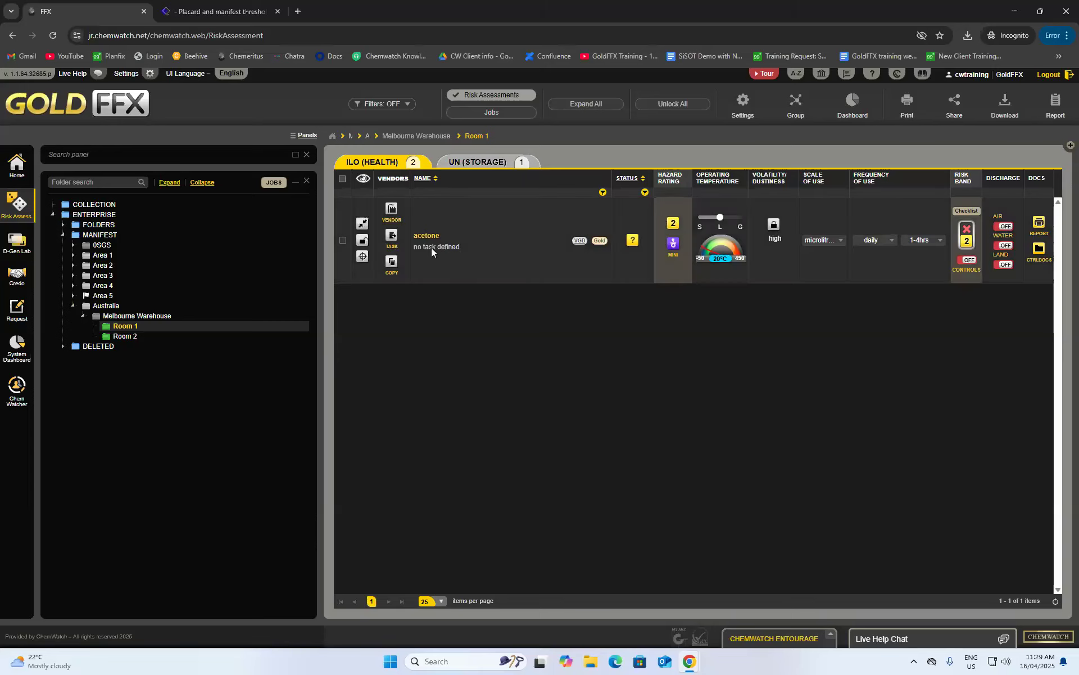
- Set acetone's task to Bottle filling under 5. Transferring, replacing a brief Mixing choice
left_click(391, 237)
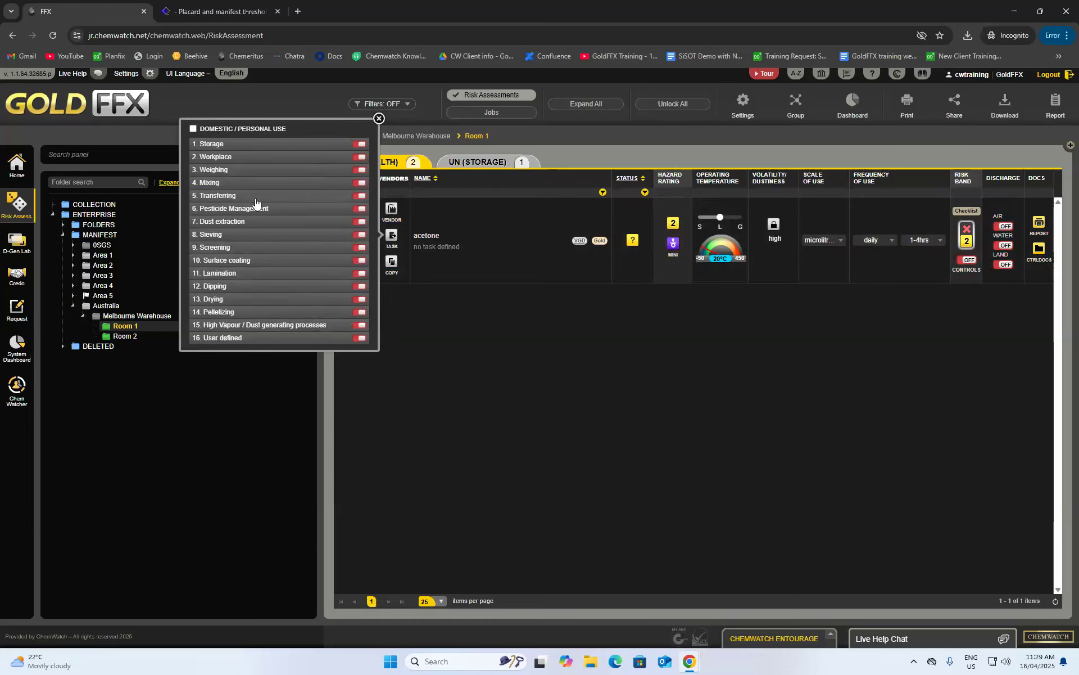
left_click(361, 182)
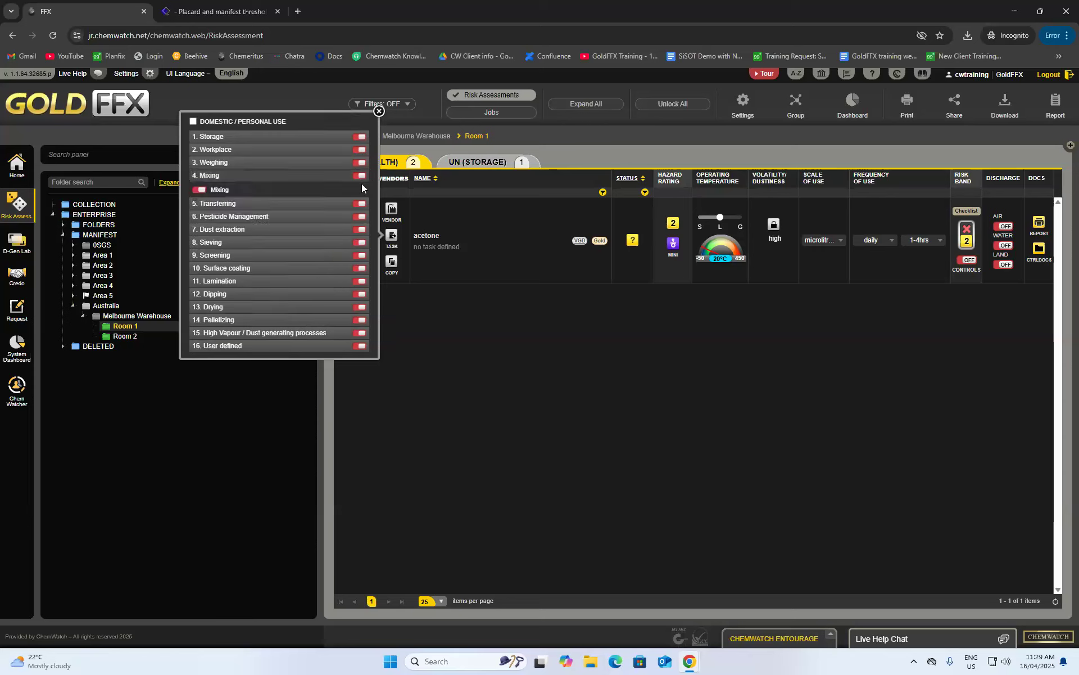
left_click(200, 190)
left_click(360, 205)
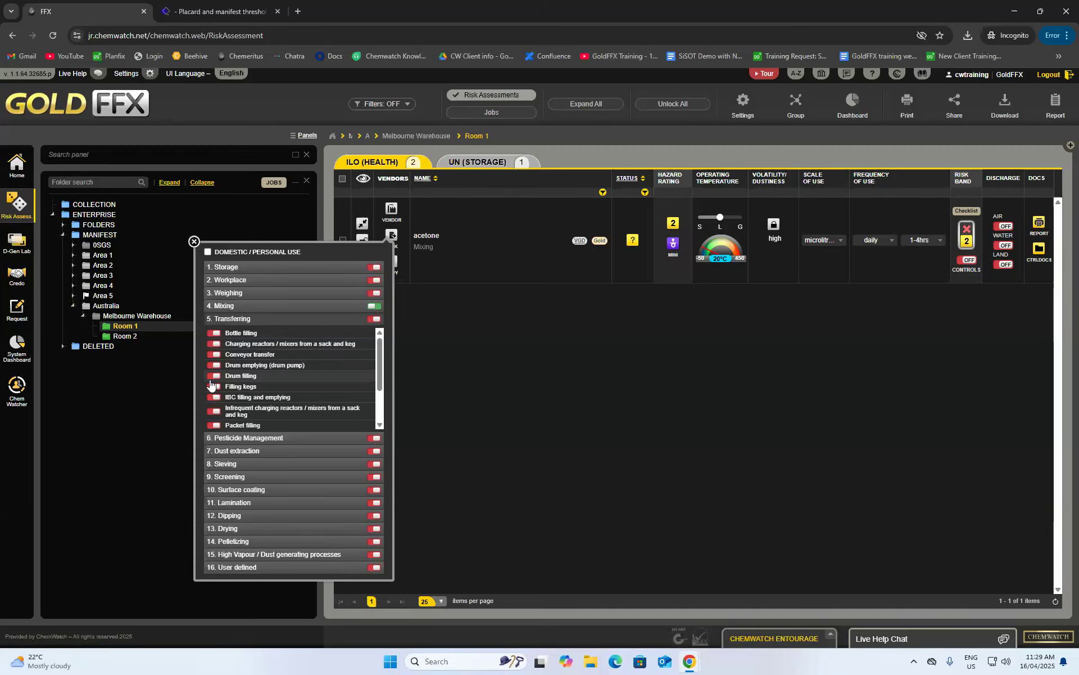
left_click(374, 319)
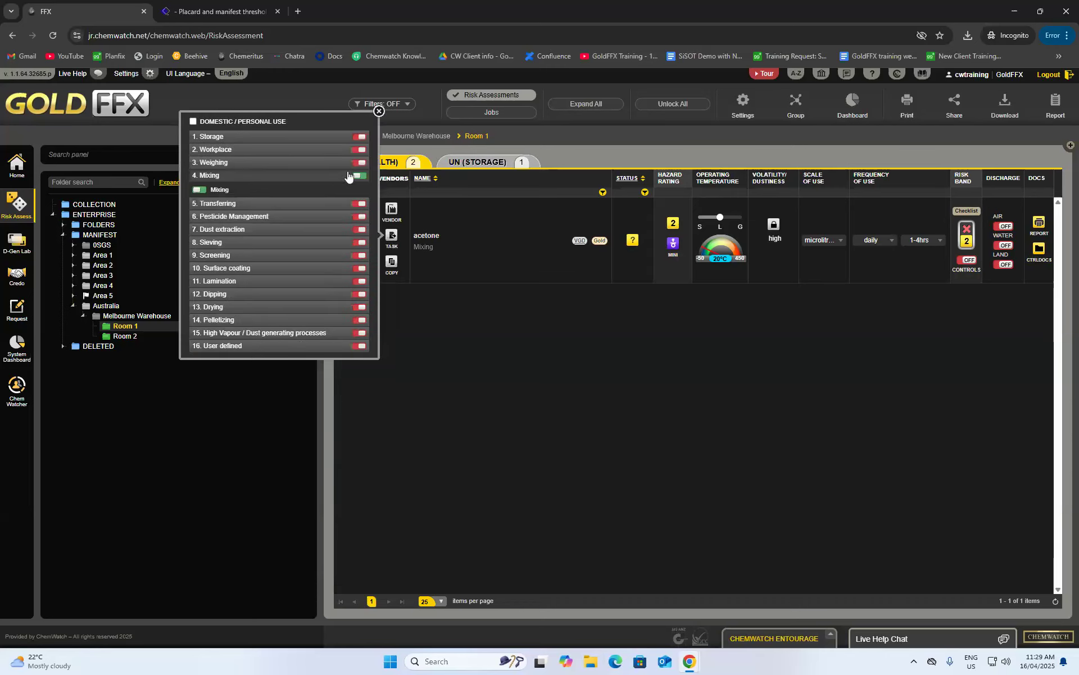
left_click(362, 205)
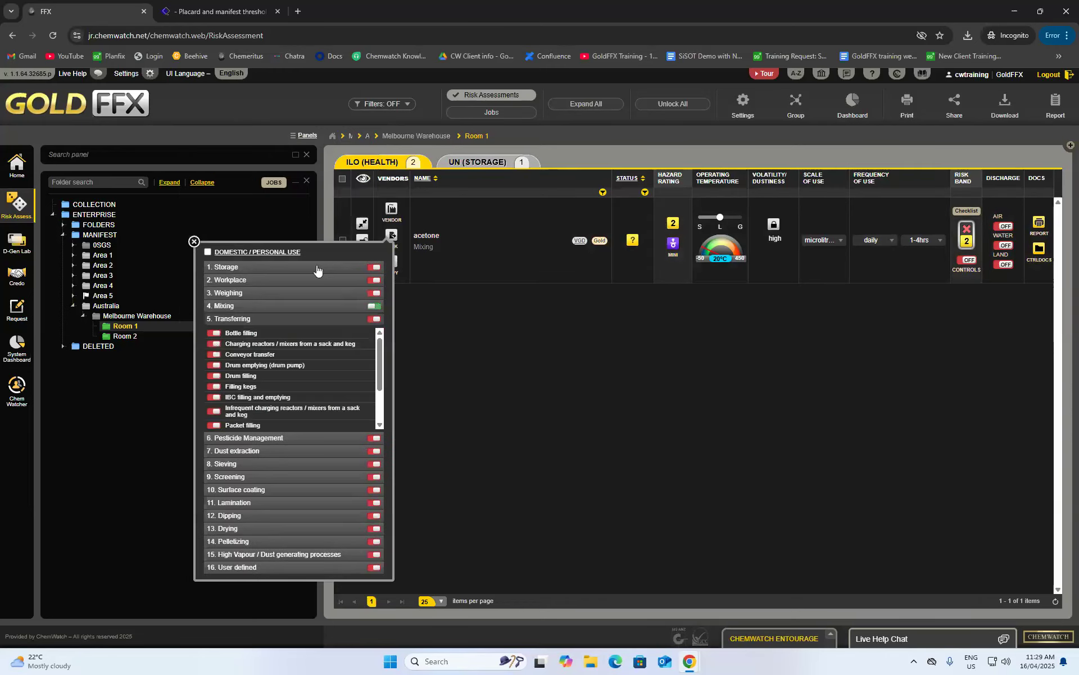
left_click(263, 333)
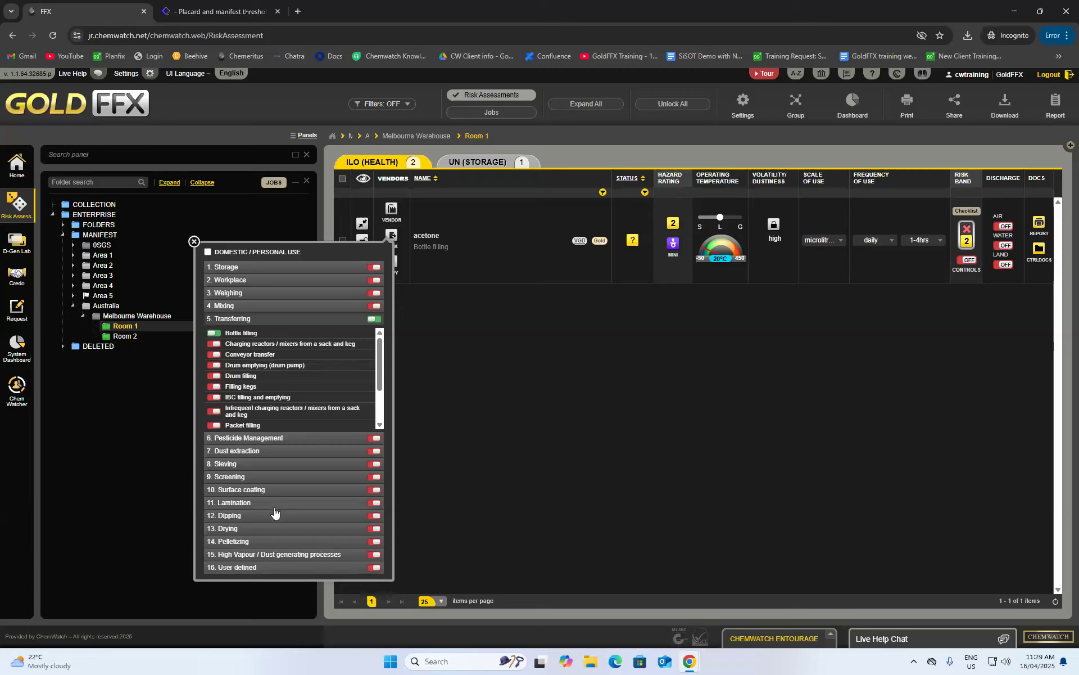
left_click(371, 569)
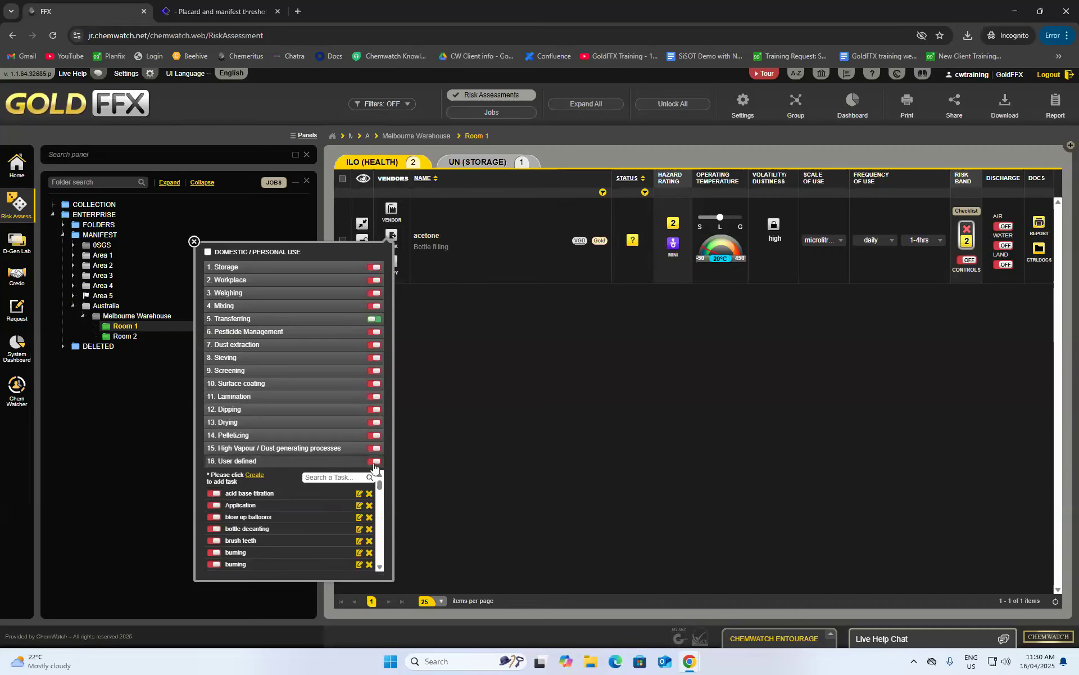
scroll(265, 498, "down", 3)
scroll(261, 500, "up", 5)
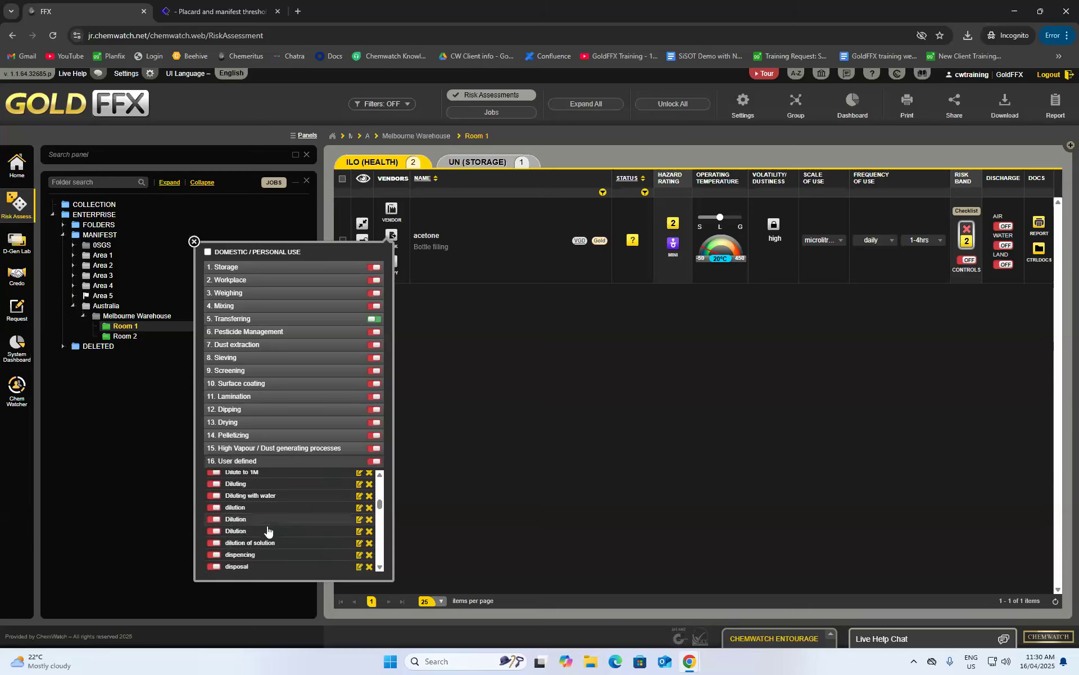
left_click(194, 243)
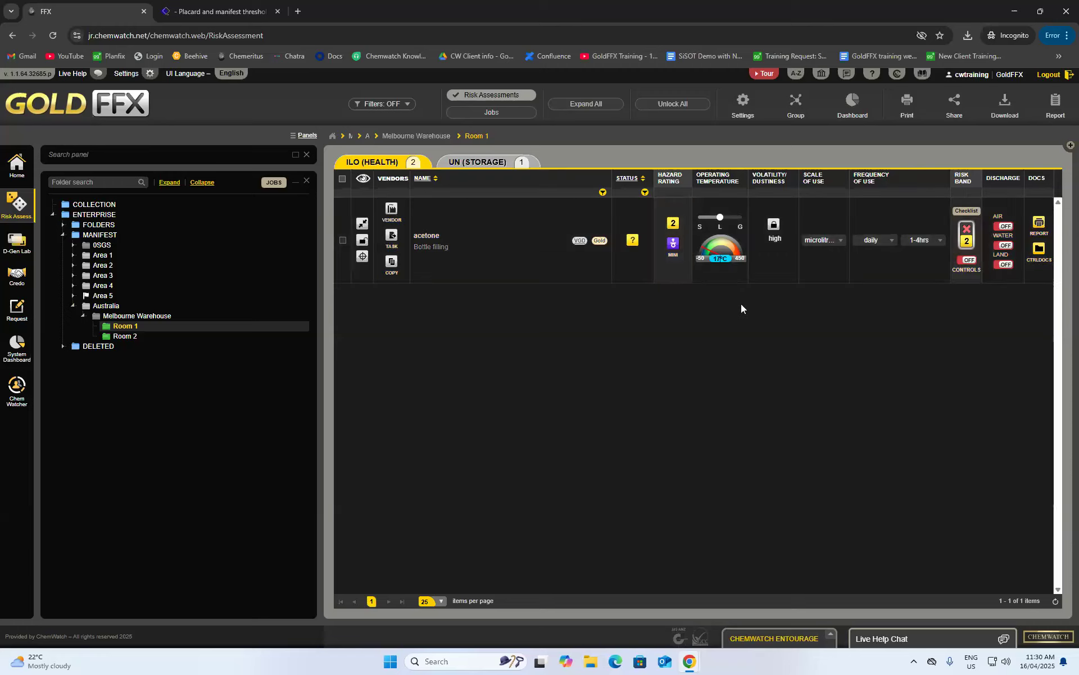
- Lower acetone's operating temperature on the gauge and lock in the medium volatility rating
mouse_move(709, 252)
left_mouse_down()
mouse_move(729, 244)
mouse_move(709, 247)
mouse_move(725, 243)
mouse_move(710, 256)
left_mouse_up()
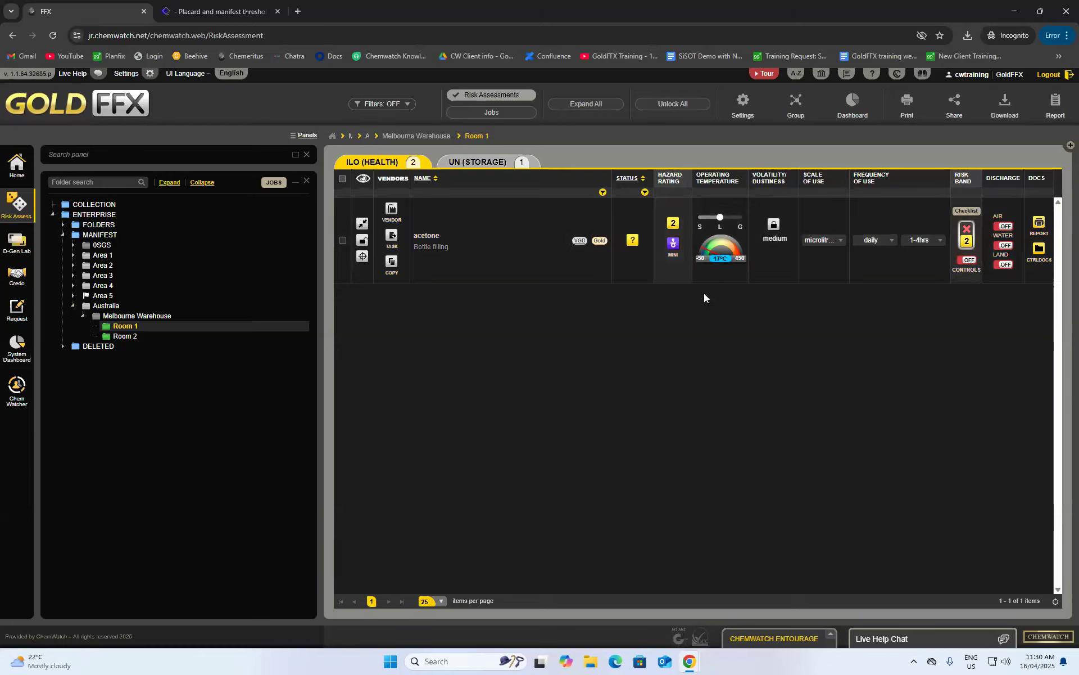
left_click(774, 226)
- Set acetone's scale of use to litres and frequency to daily, then check the 1-4hrs duration
left_click(836, 242)
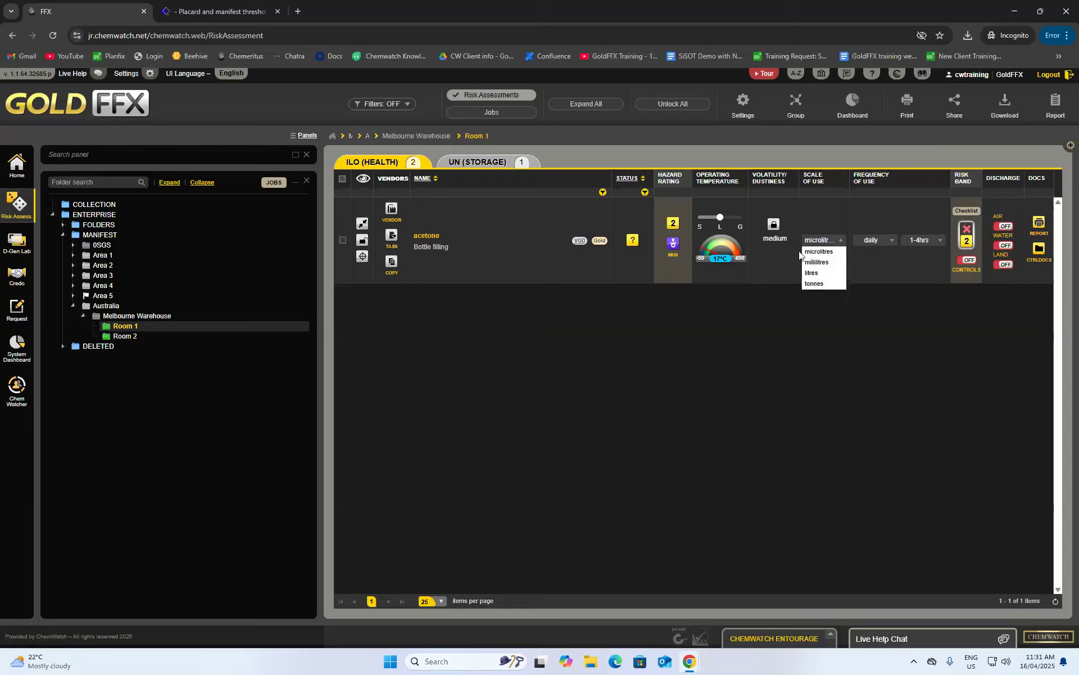
left_click(827, 274)
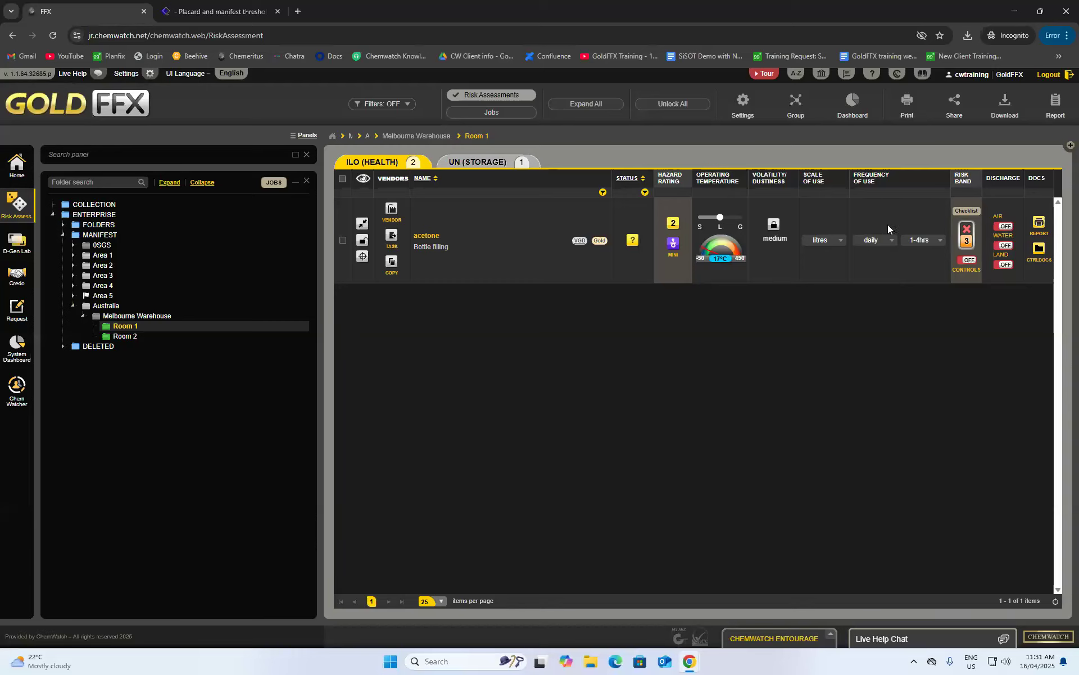
left_click(891, 241)
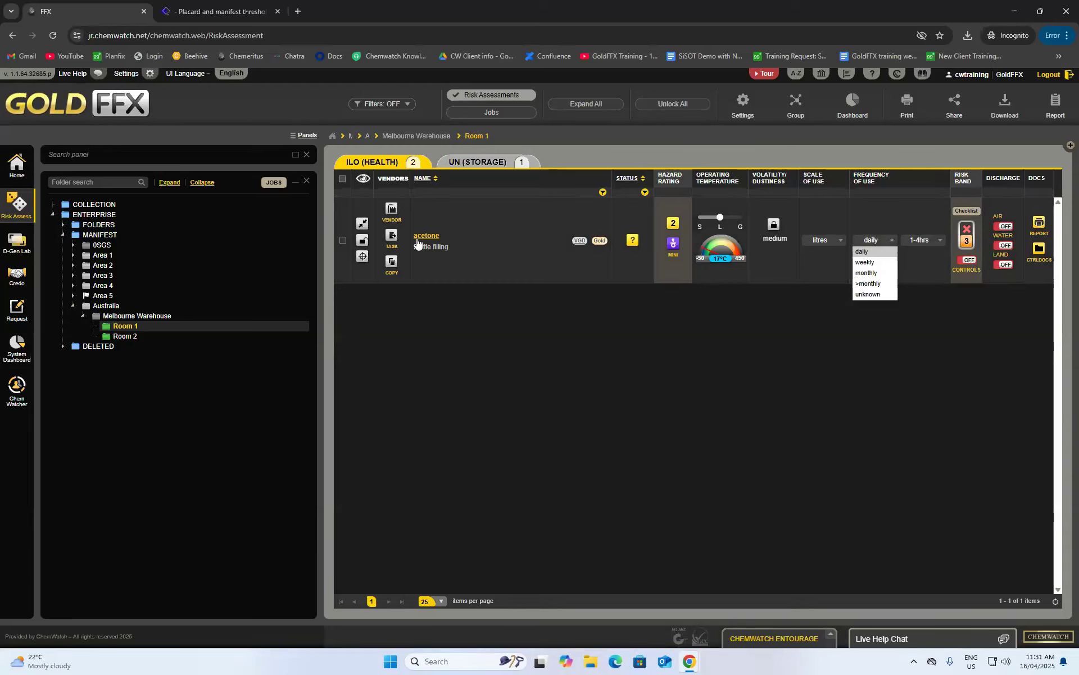
left_click(878, 263)
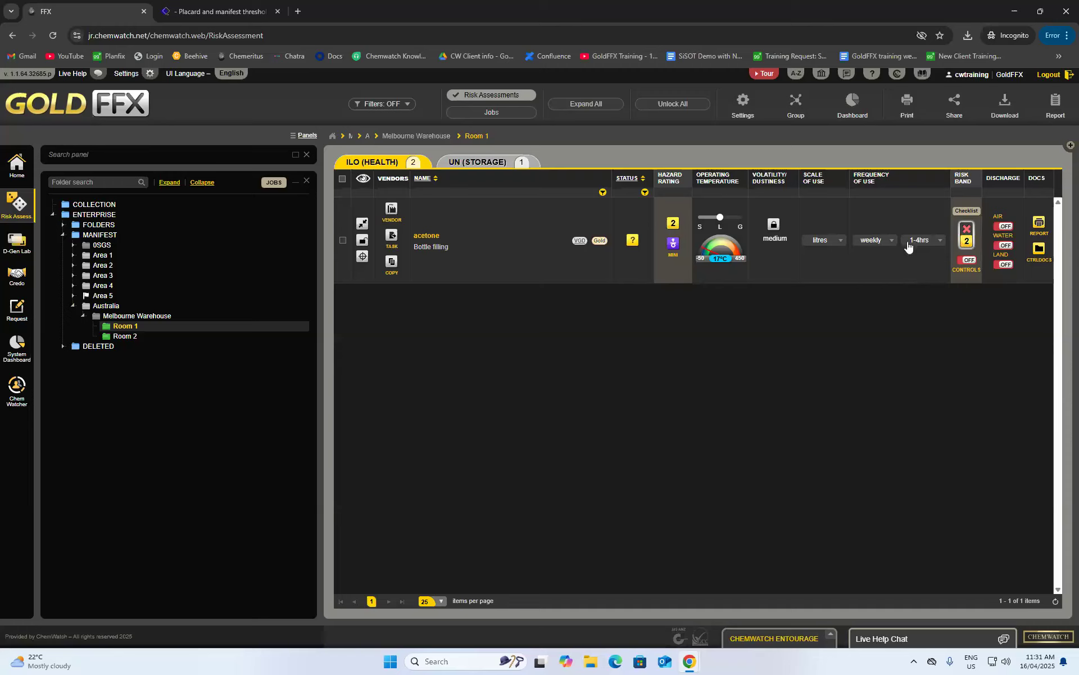
left_click(880, 246)
left_click(874, 251)
left_click(930, 243)
- After trying other controls, apply only Local Exhaust / Fume Hood to acetone and open Review PPE
left_click(971, 262)
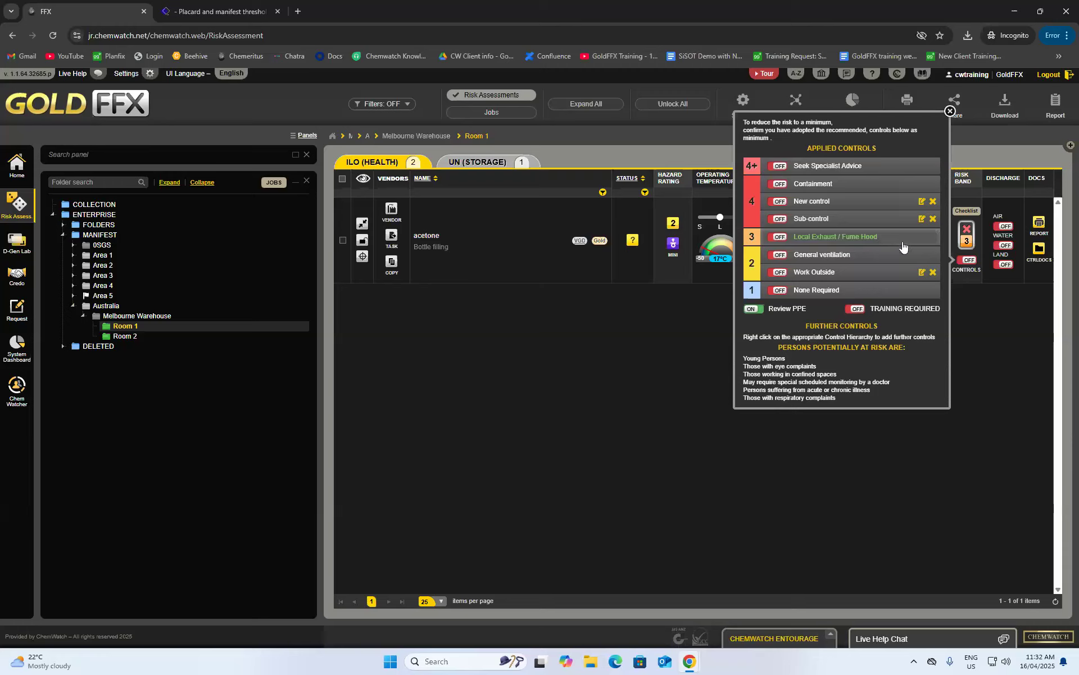
left_click(779, 256)
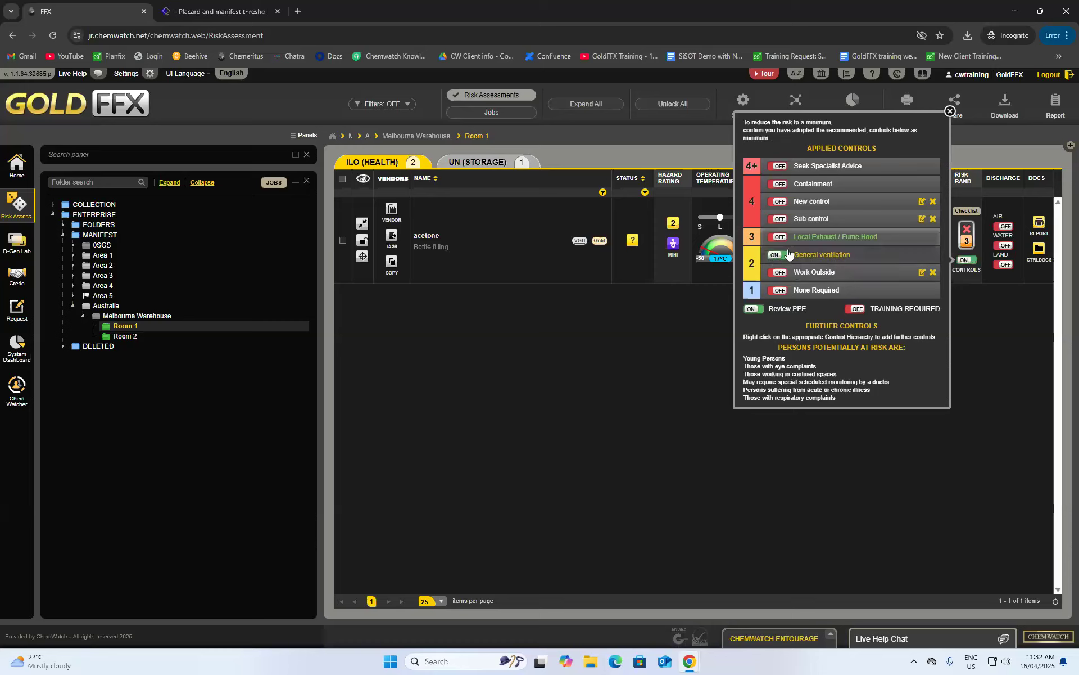
left_click(950, 111)
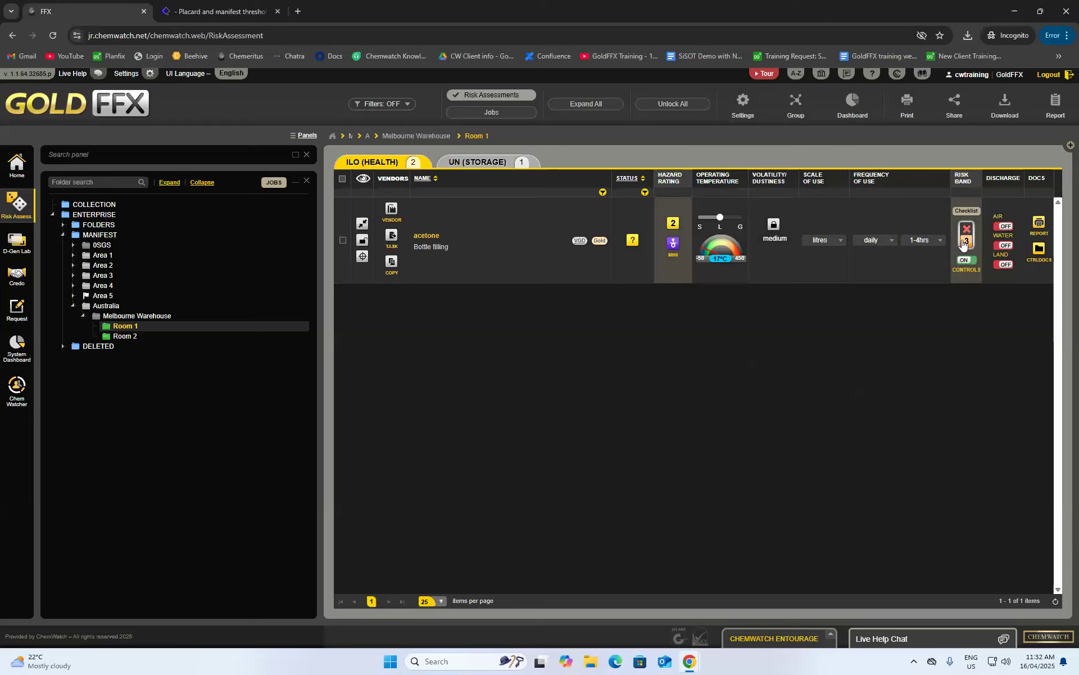
left_click(966, 260)
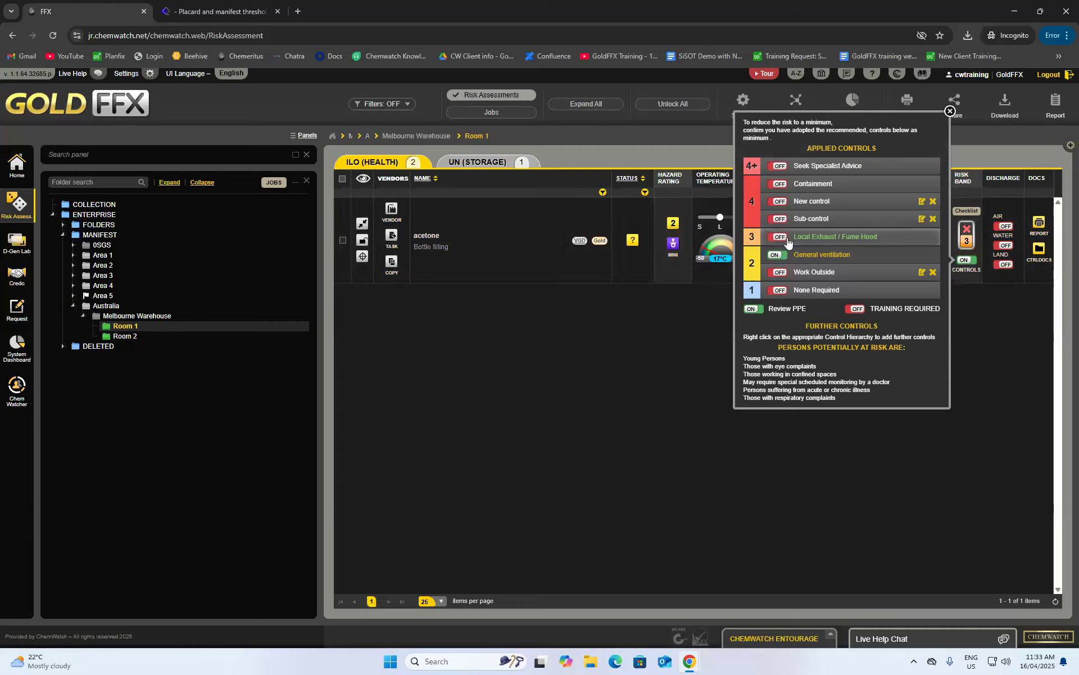
left_click(782, 255)
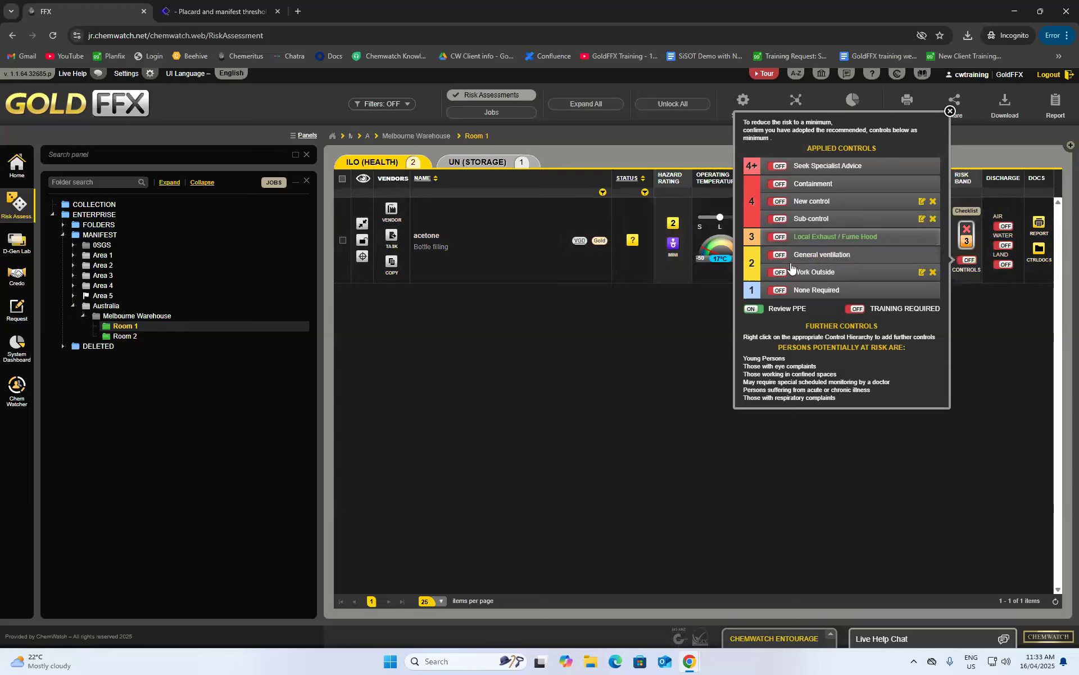
left_click(779, 219)
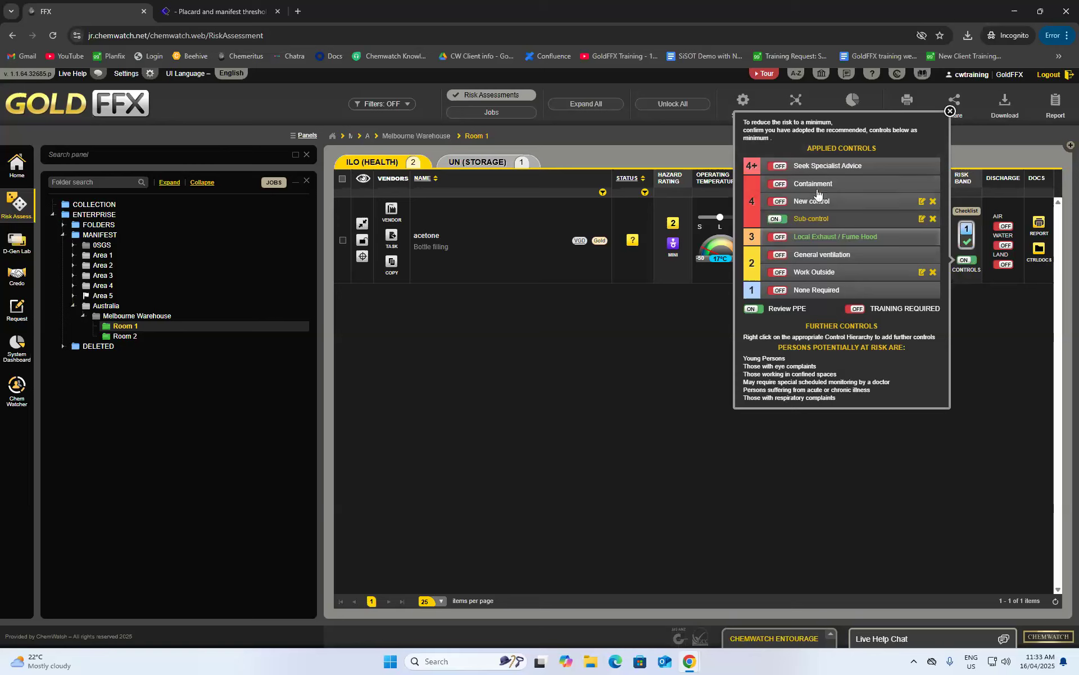
left_click(781, 205)
left_click(779, 203)
left_click(779, 219)
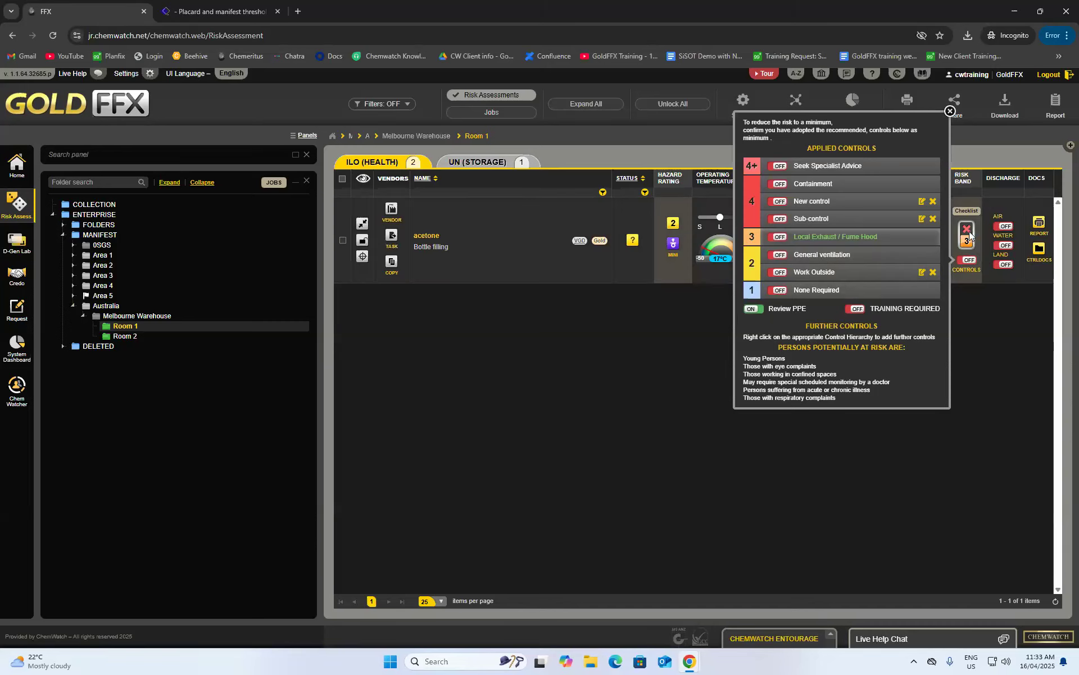
left_click(777, 237)
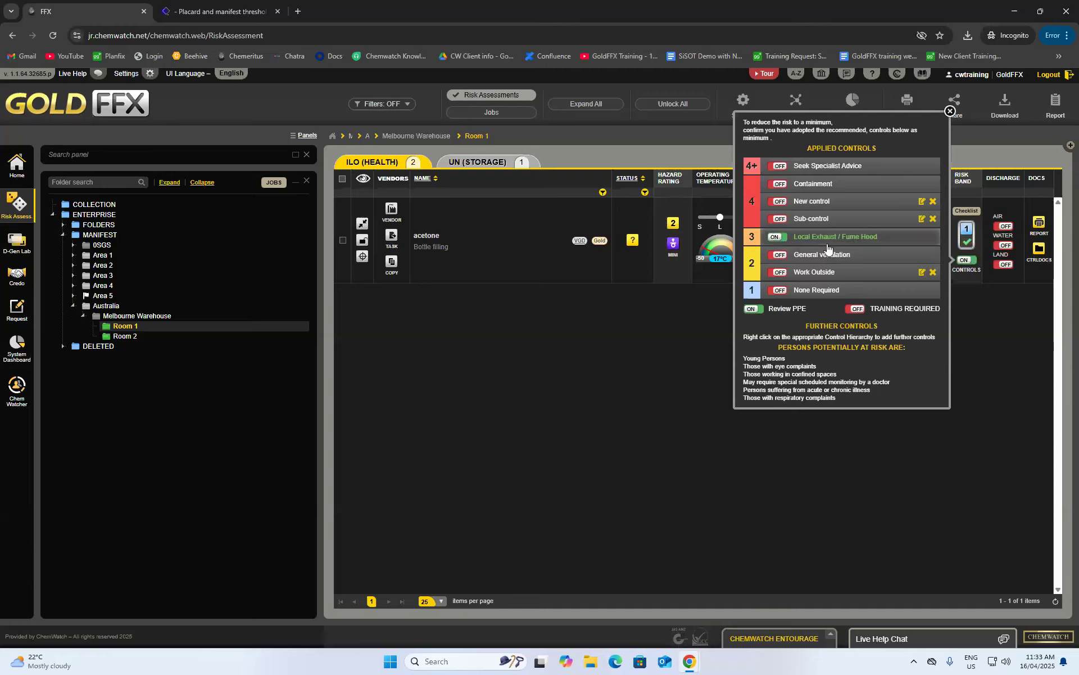
left_click(755, 311)
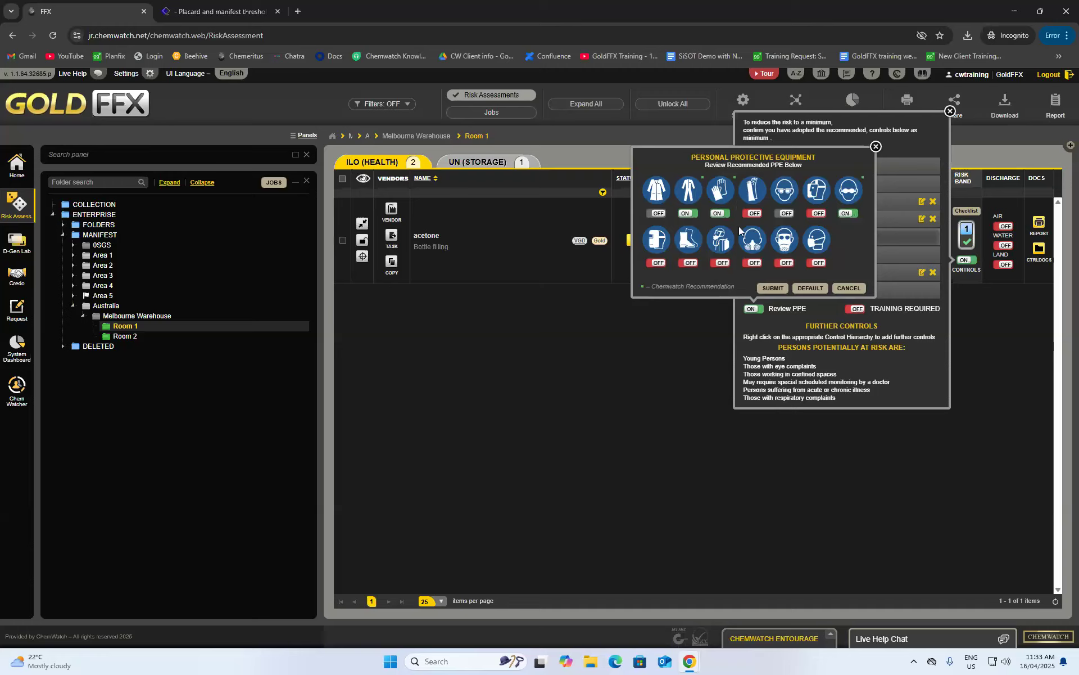
- Add safety boots and eye protection to acetone's PPE, submit, and close the applied controls
left_click(721, 264)
left_click(723, 265)
left_click(689, 263)
left_click(851, 213)
left_click(771, 290)
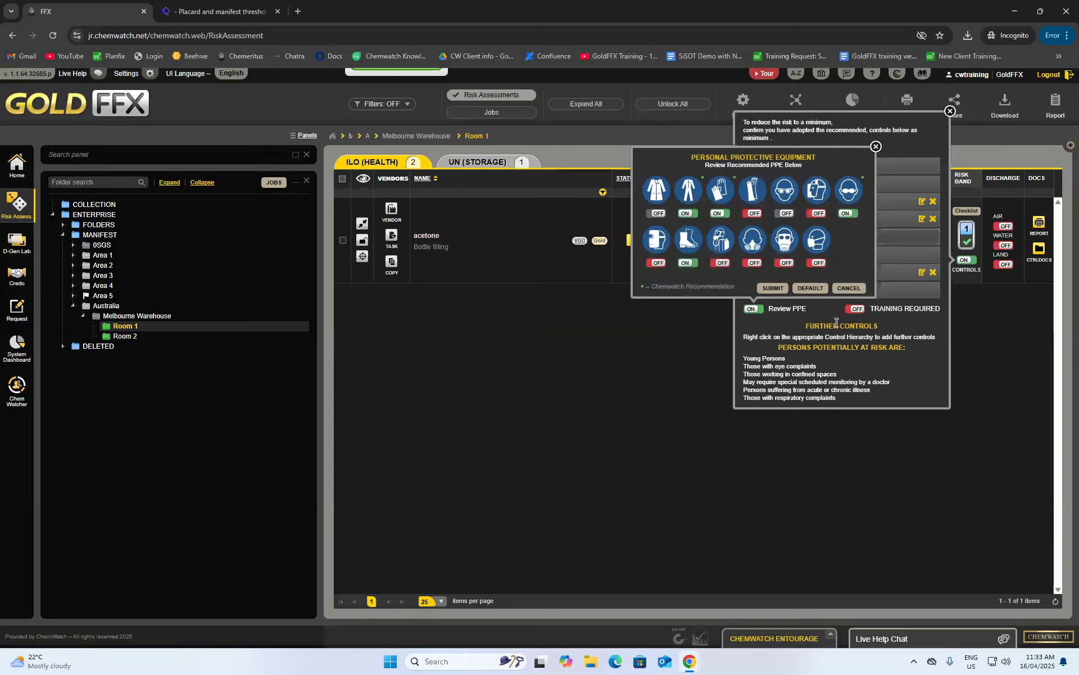
left_click(874, 148)
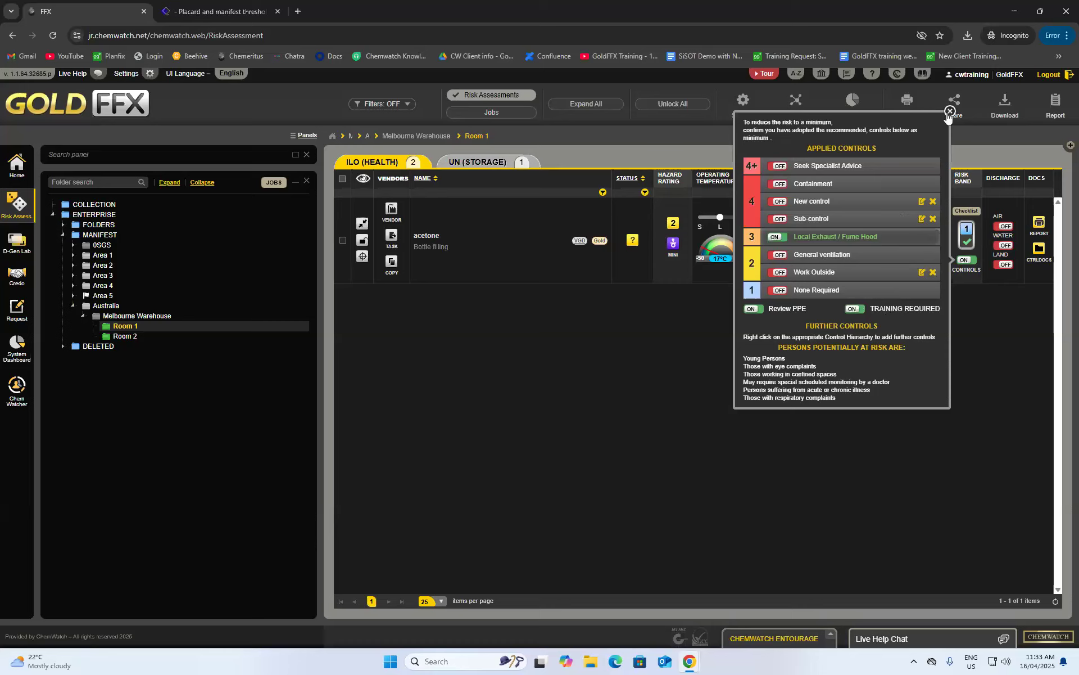
left_click(949, 112)
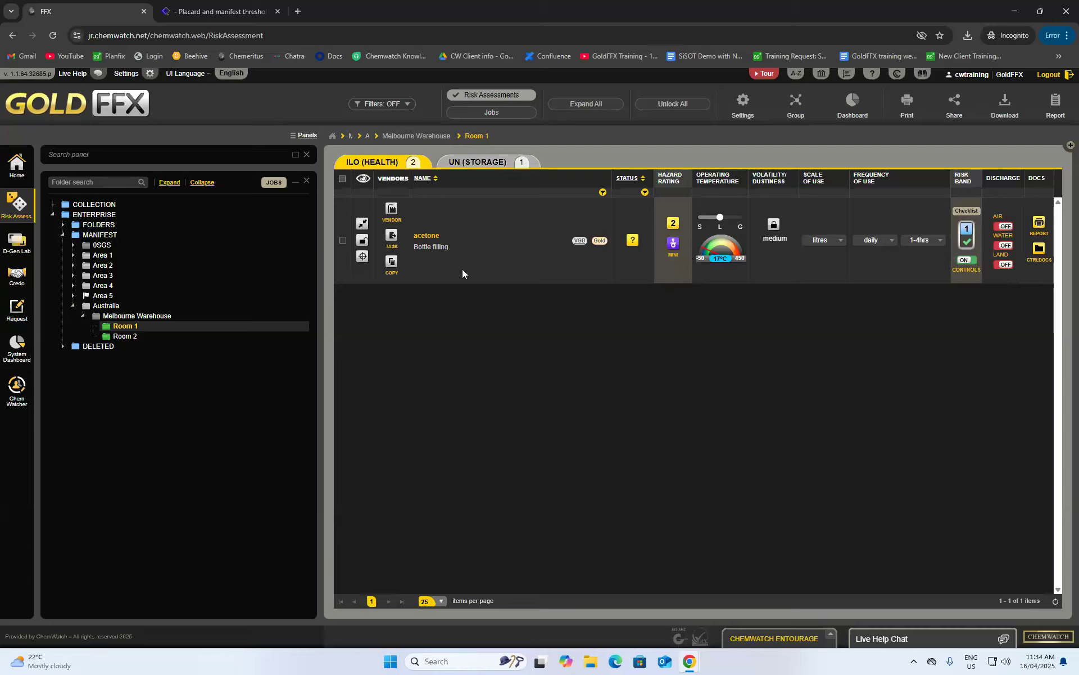
- Save acetone's assessment as completed, then open its Health Risk Assessment Report from the row
left_click(362, 240)
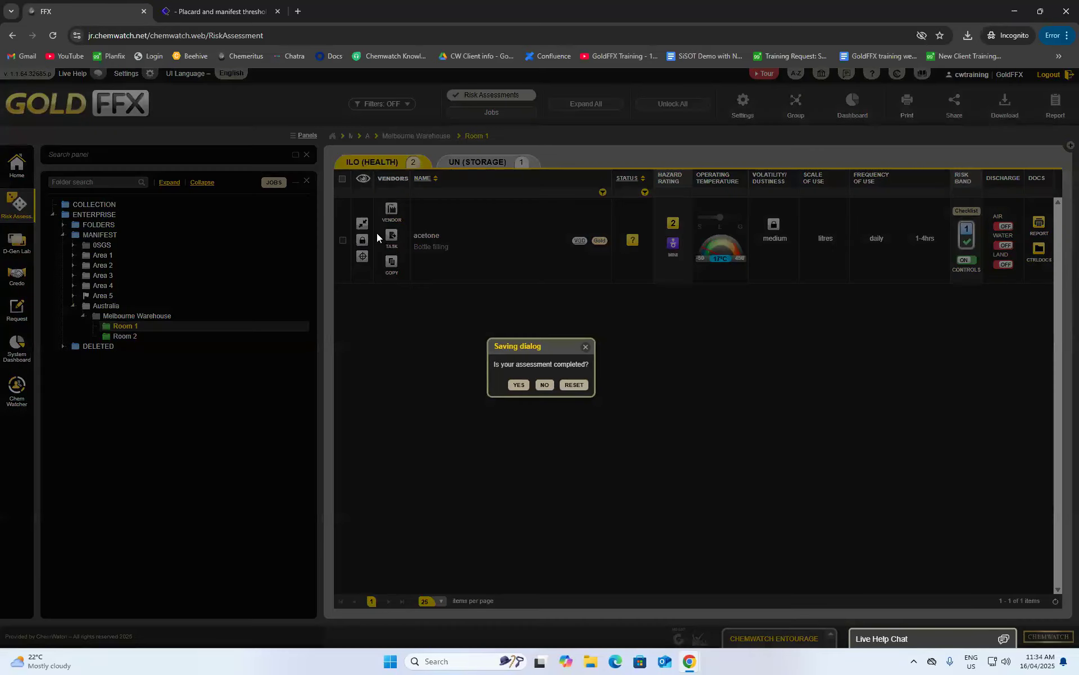
left_click(517, 385)
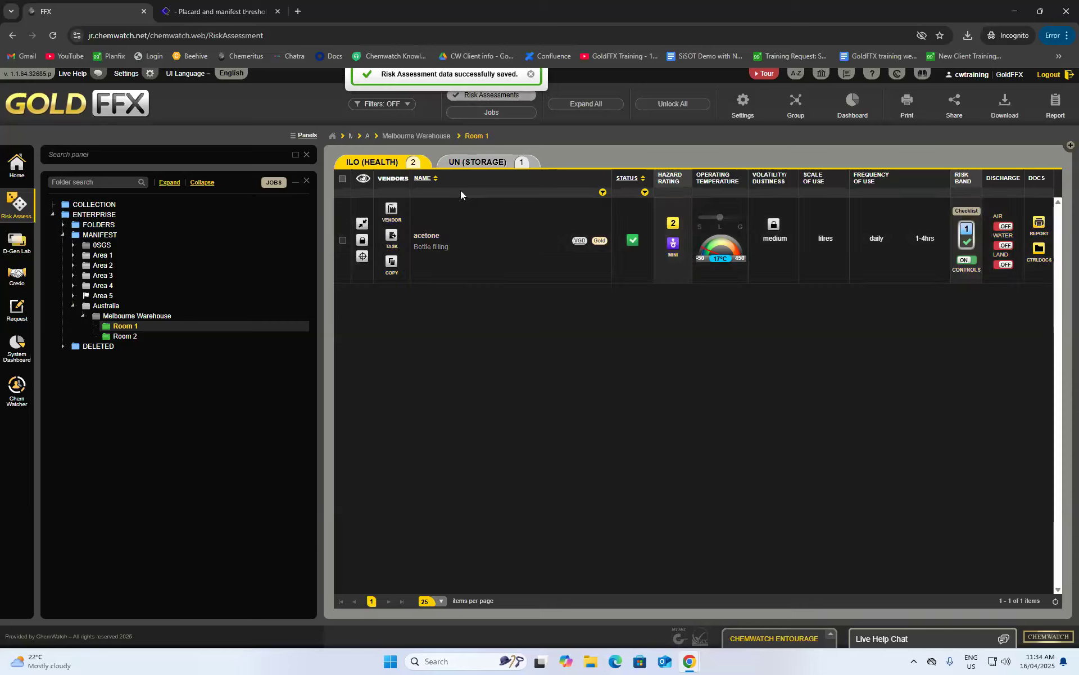
left_click(362, 223)
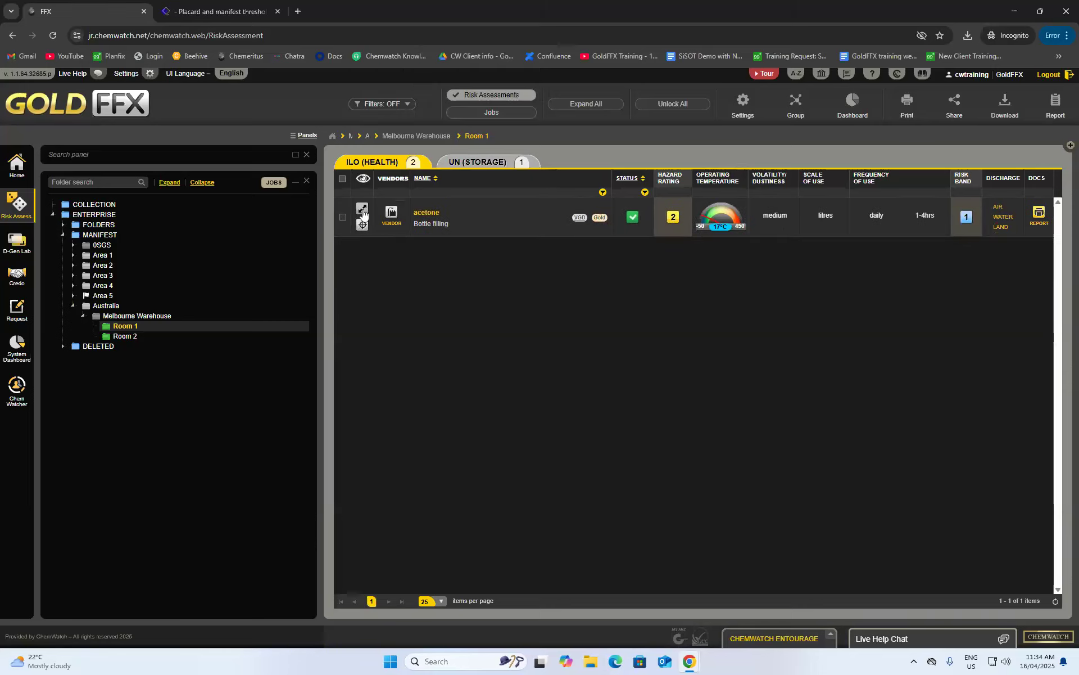
left_click(362, 209)
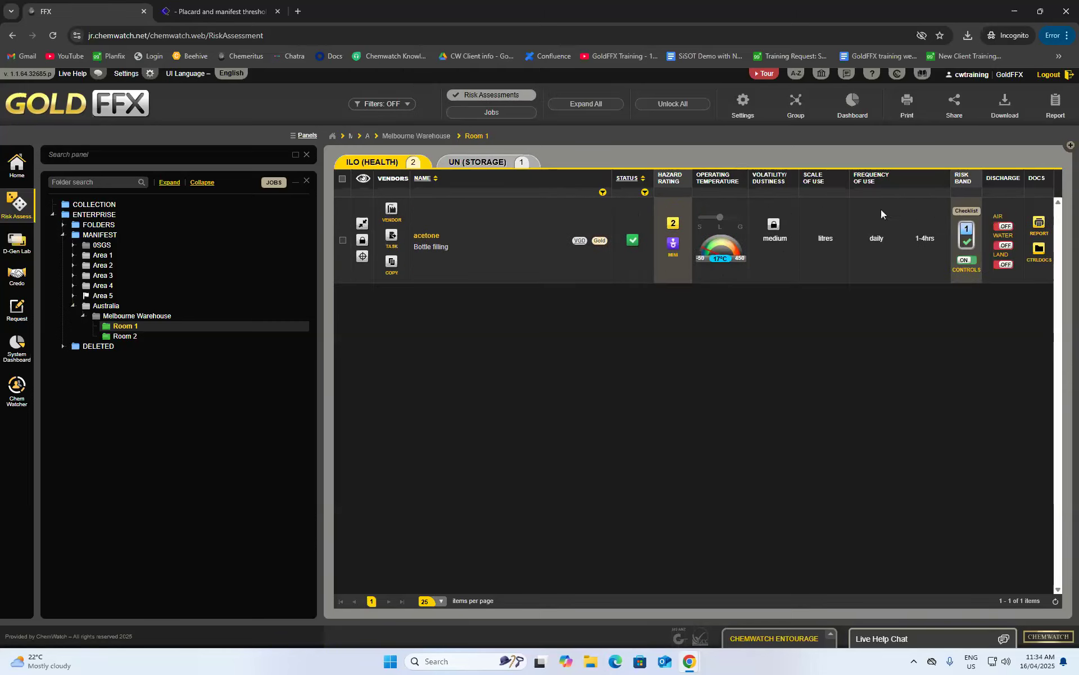
left_click(1038, 225)
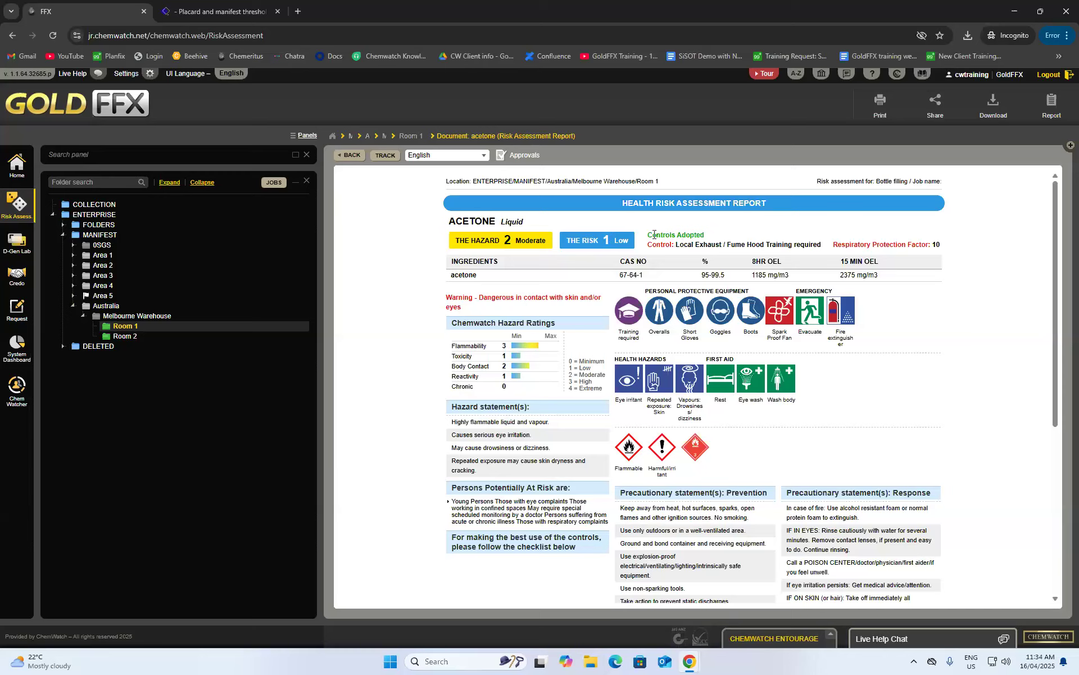
left_click_drag(673, 245, 774, 253)
left_click(697, 248)
scroll(652, 320, "down", 2)
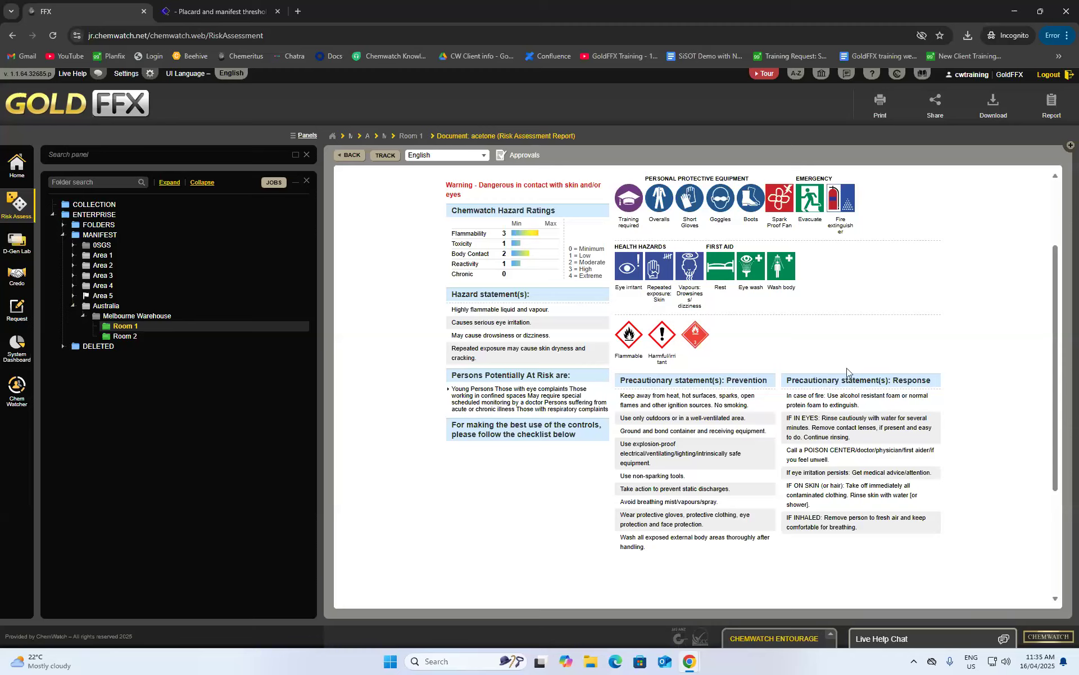
scroll(904, 394, "down", 3)
scroll(915, 394, "down", 1)
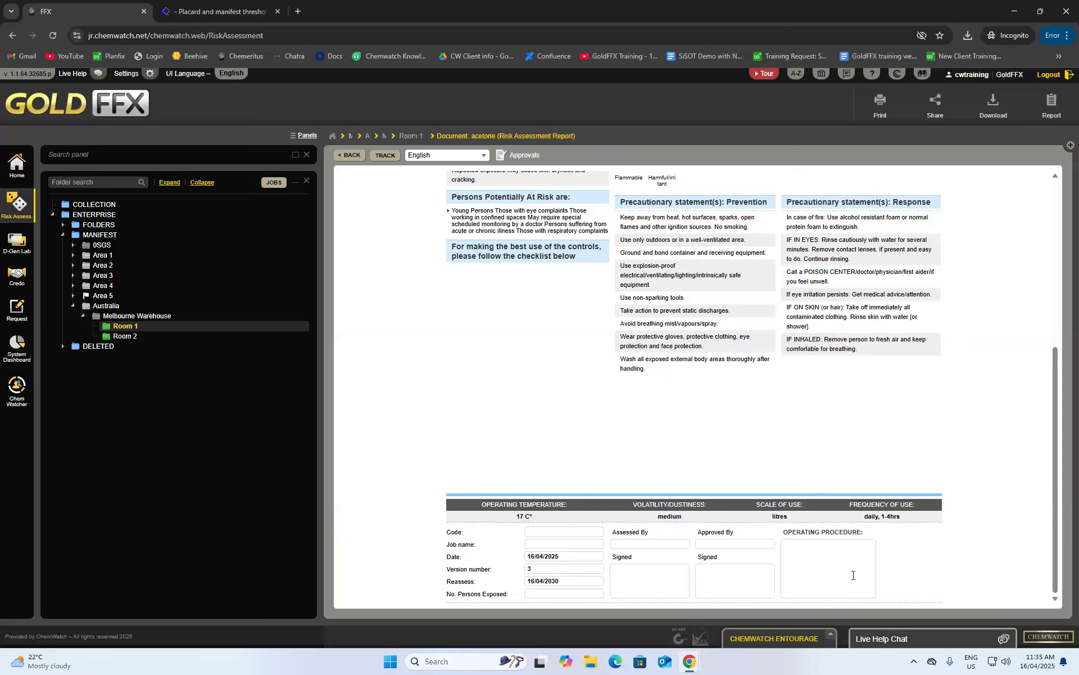
scroll(638, 489, "up", 4)
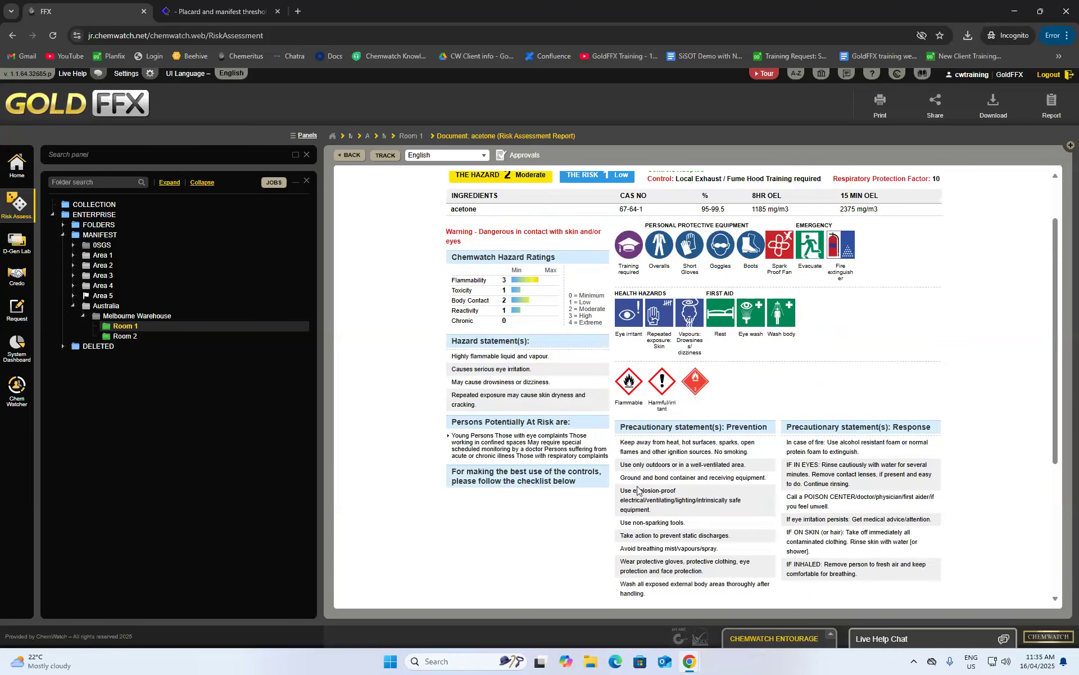
scroll(638, 489, "up", 1)
- Submit approvals: code 234, job 'Bottle fillting acetone', assessor and approver names, 3 persons exposed, 'wear PPE'
left_click(514, 159)
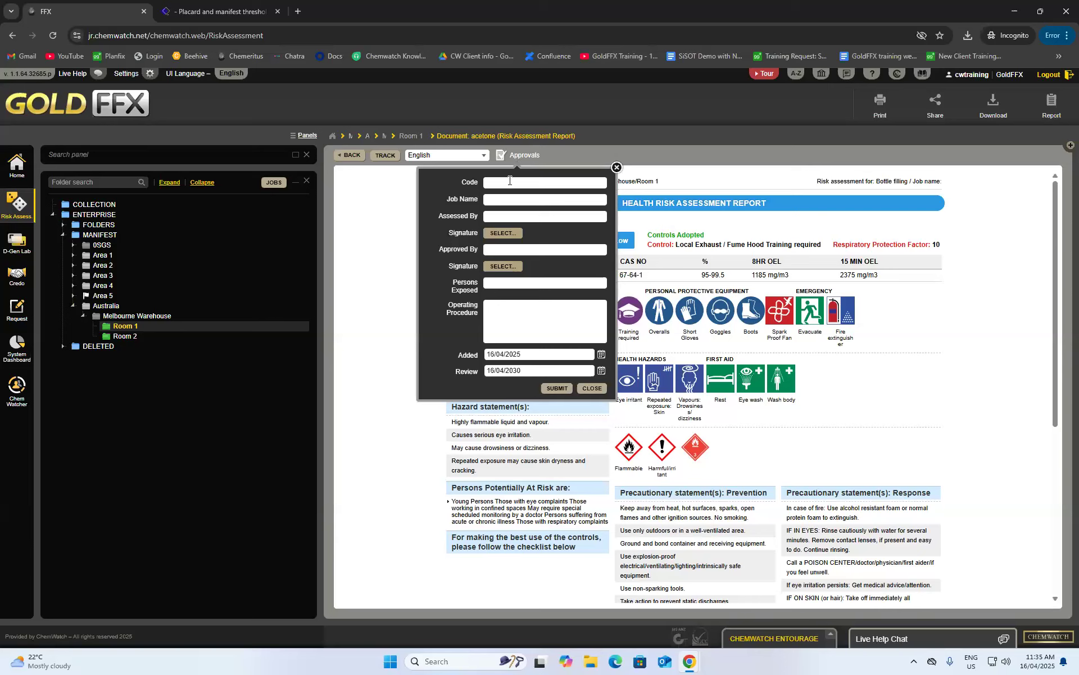
left_click(490, 199)
type("Bottle ")
type("fillting a")
type("cetone")
type("Lisa")
type(" Manager")
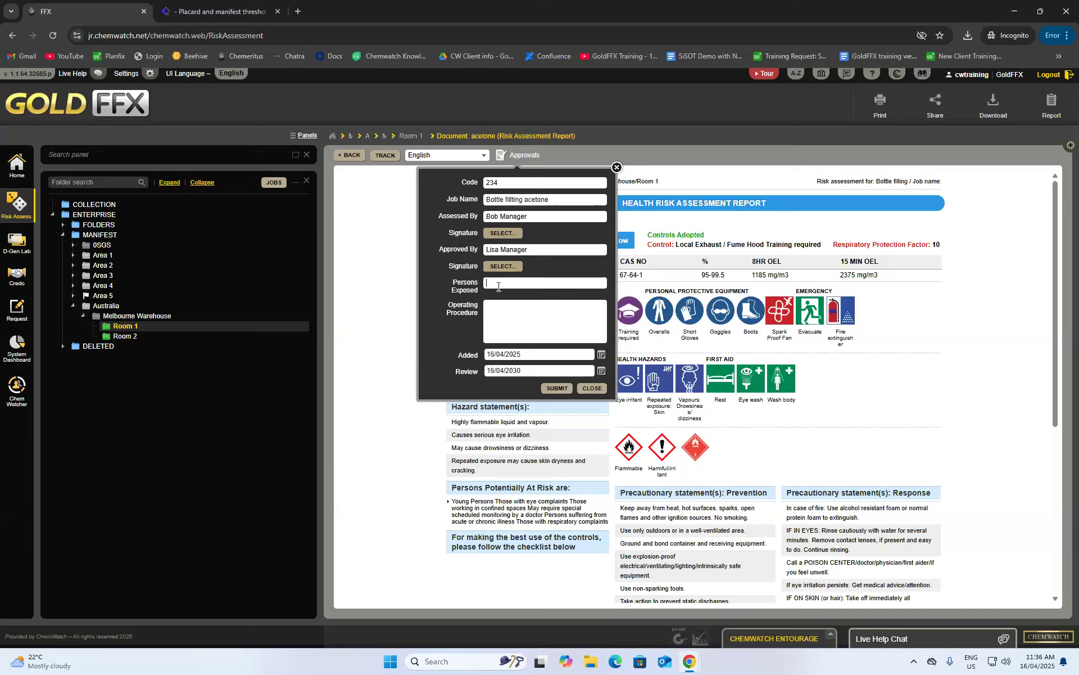
type("3")
type("wea")
type("r p")
type("PE")
left_click(558, 388)
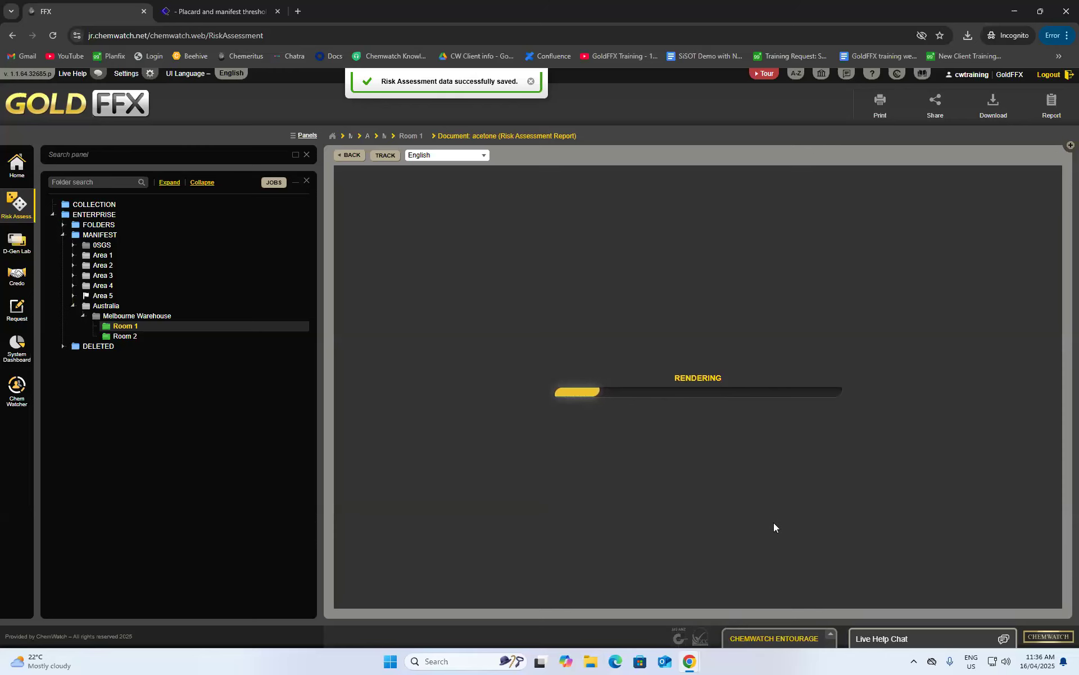
- Preview the acetone report for printing, scroll through it, and close the preview
scroll(785, 514, "down", 5)
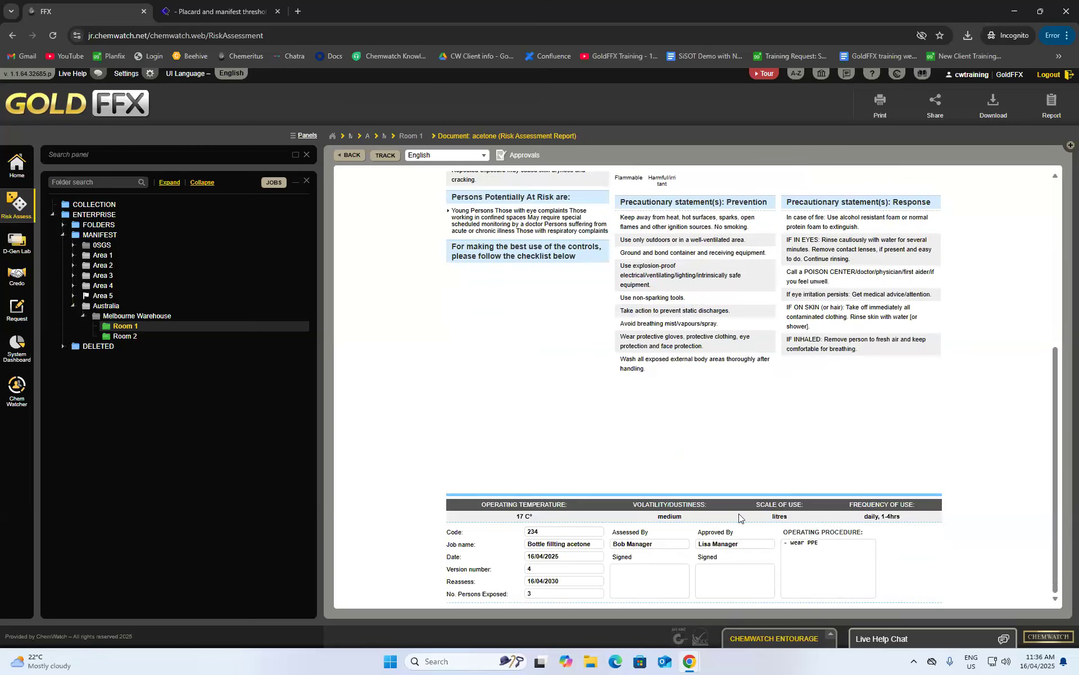
scroll(619, 564, "up", 5)
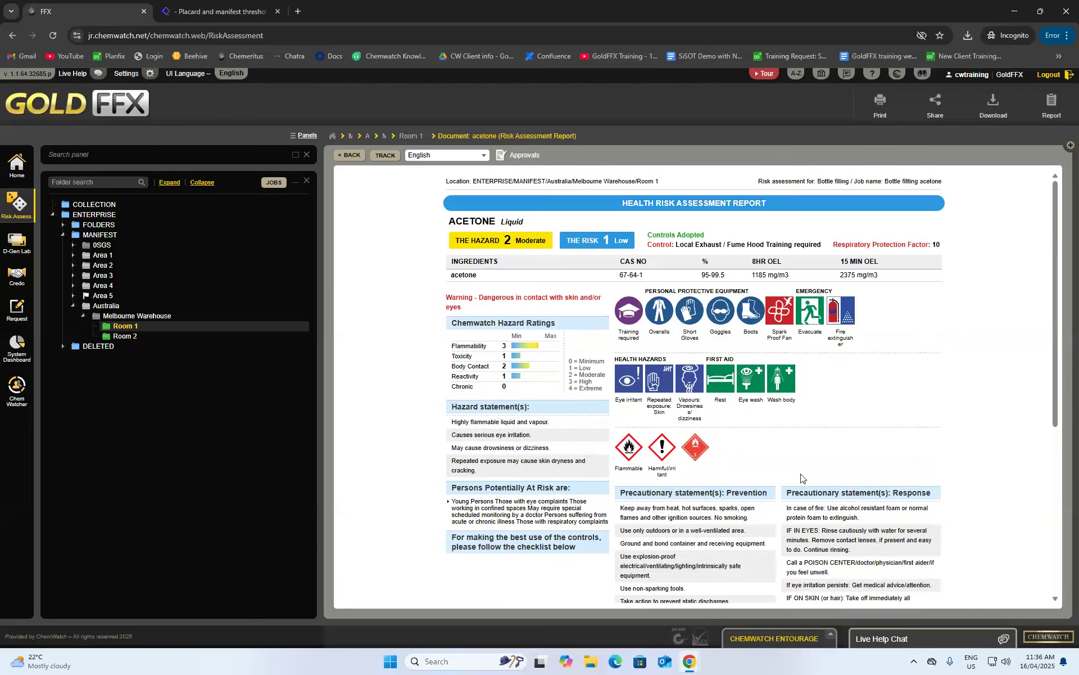
left_click(880, 102)
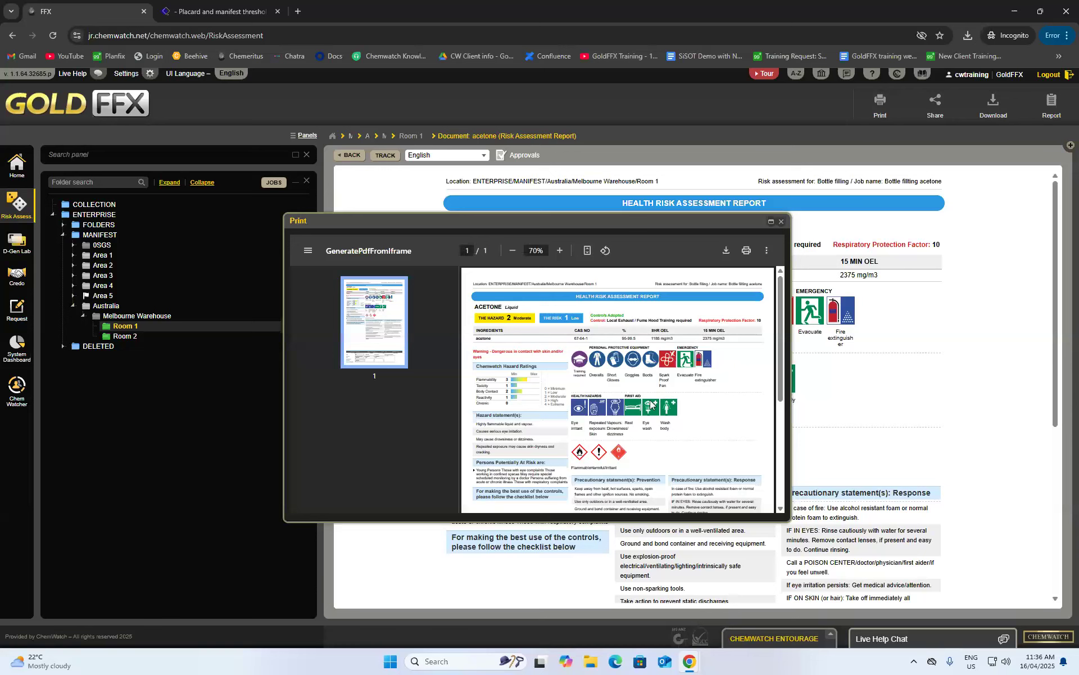
scroll(651, 400, "down", 5)
scroll(652, 399, "down", 3)
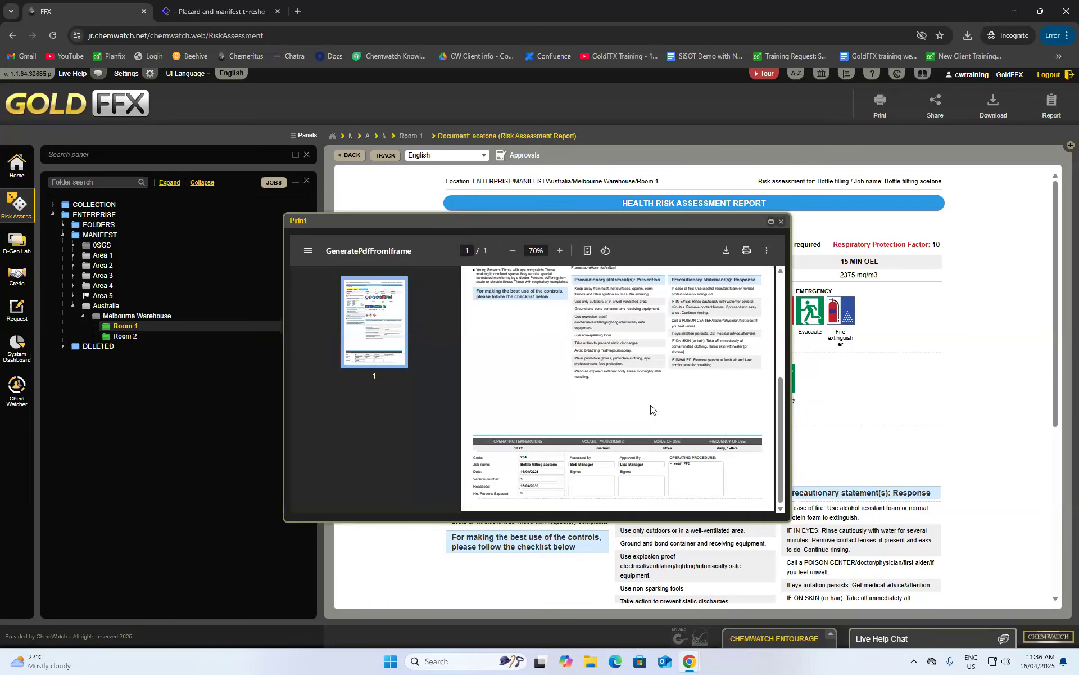
scroll(649, 409, "up", 5)
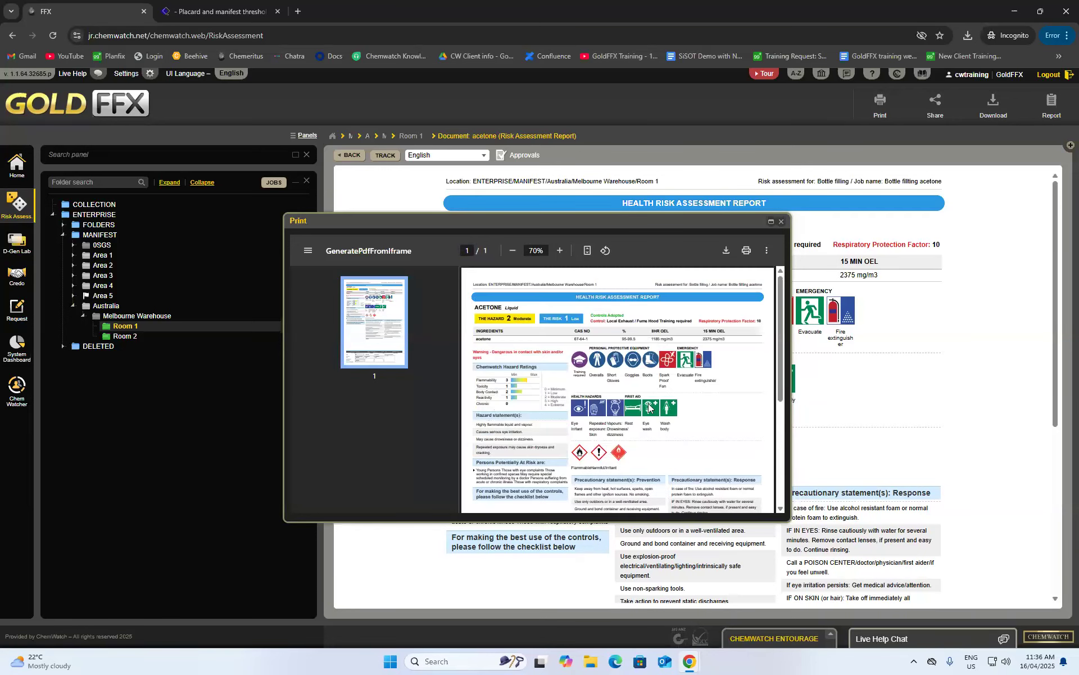
left_click(781, 221)
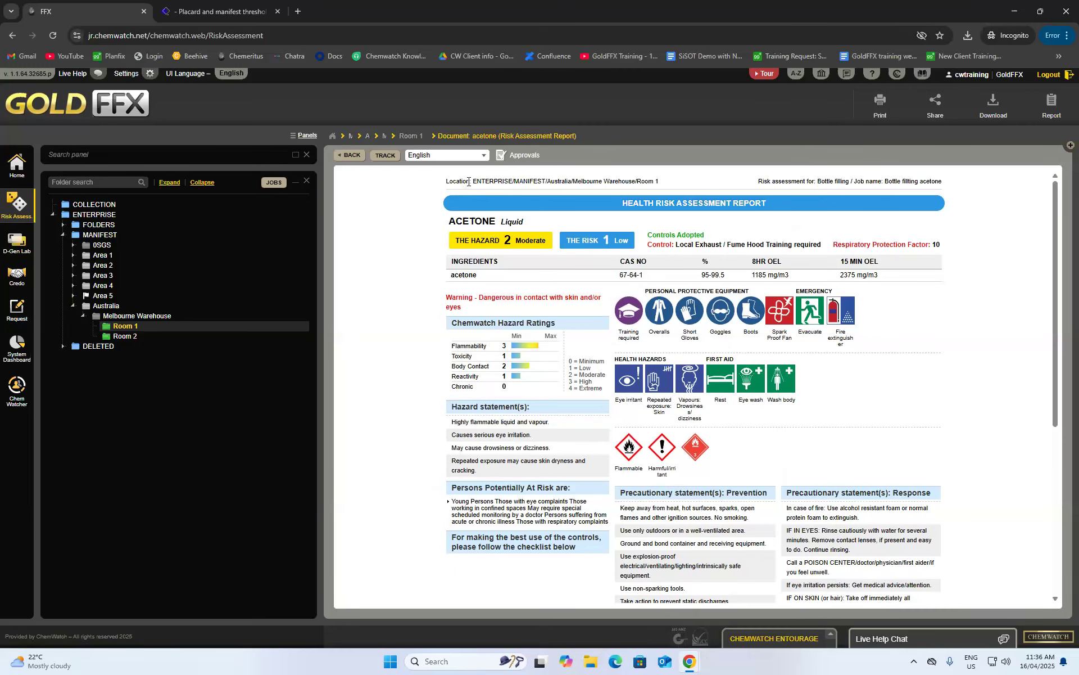
- Keep the report language as English and go back to Room 1's risk assessment list
left_click_drag(474, 180, 494, 180)
left_click(659, 183)
left_click(480, 155)
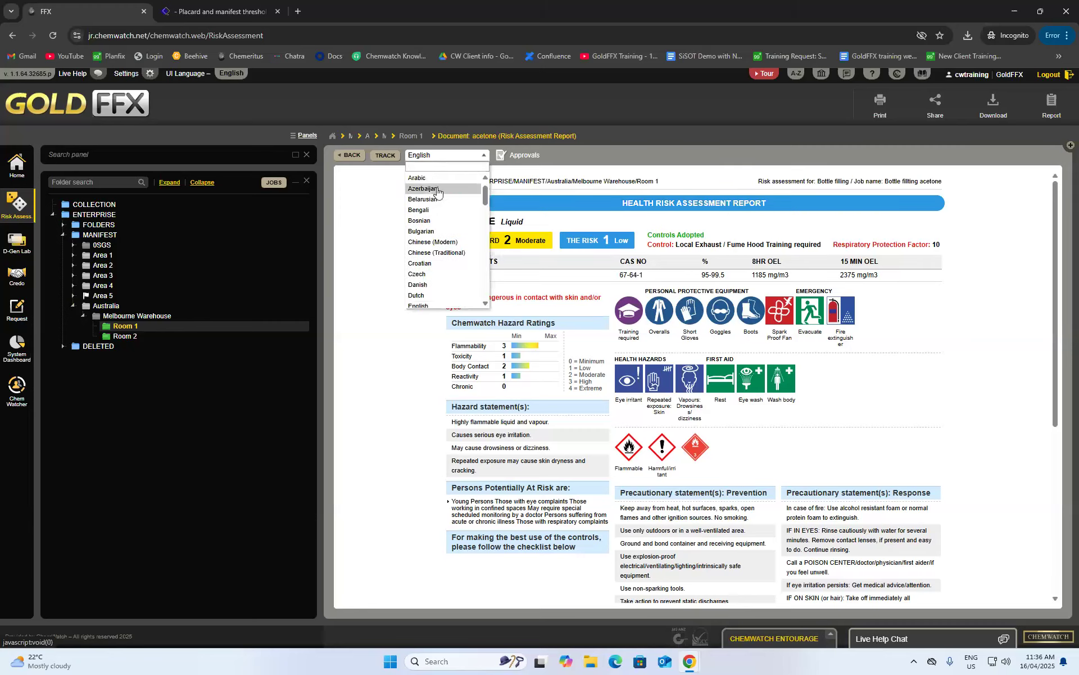
scroll(446, 240, "down", 2)
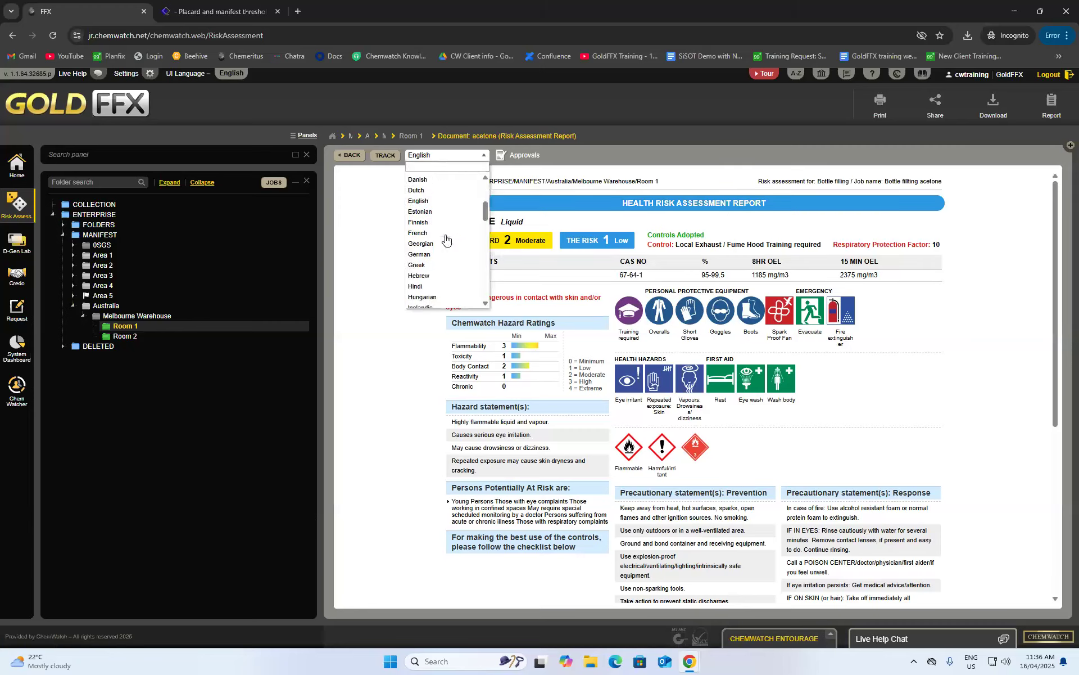
left_click(559, 231)
left_click(342, 155)
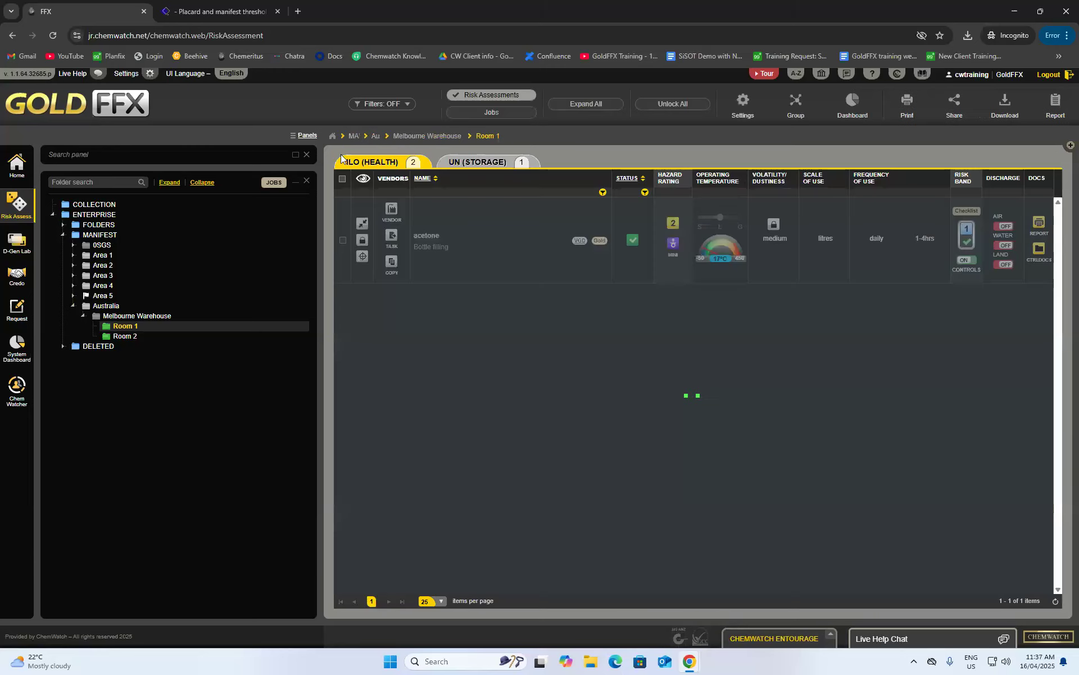
- In the UN storage assessments, set acetone's task to General storage
left_click(479, 169)
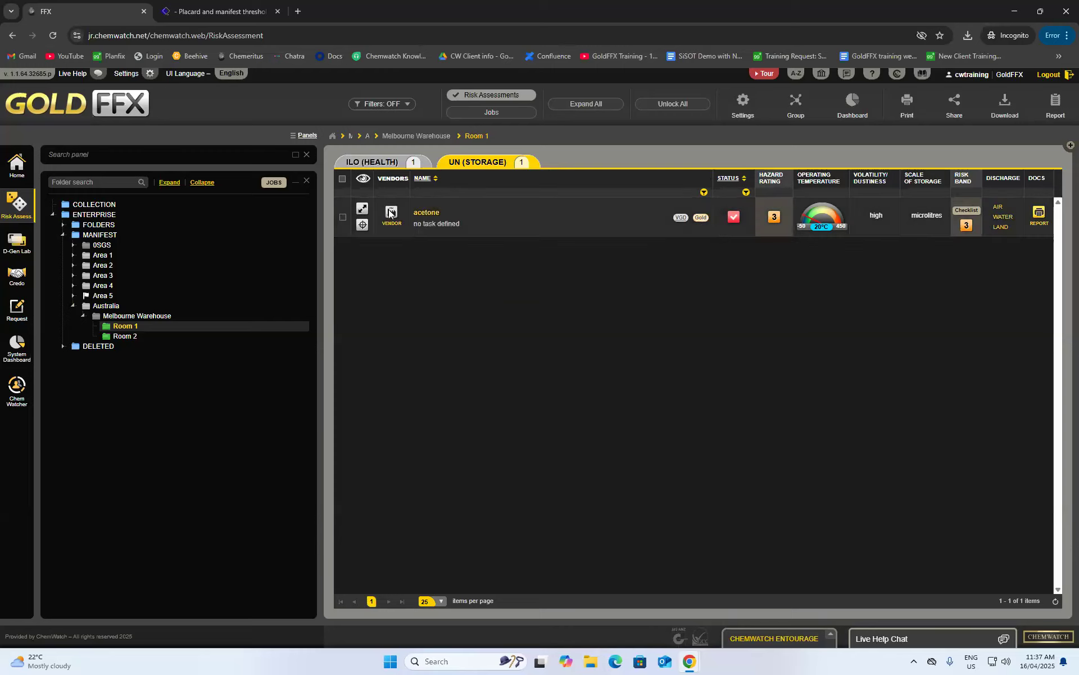
left_click(363, 210)
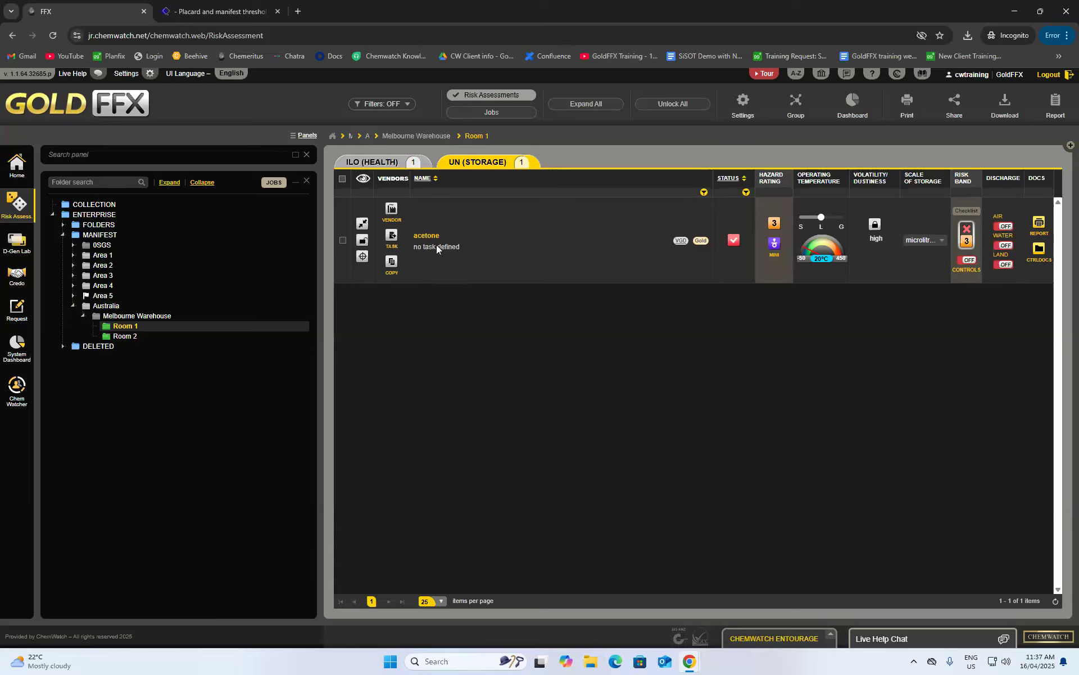
left_click(392, 236)
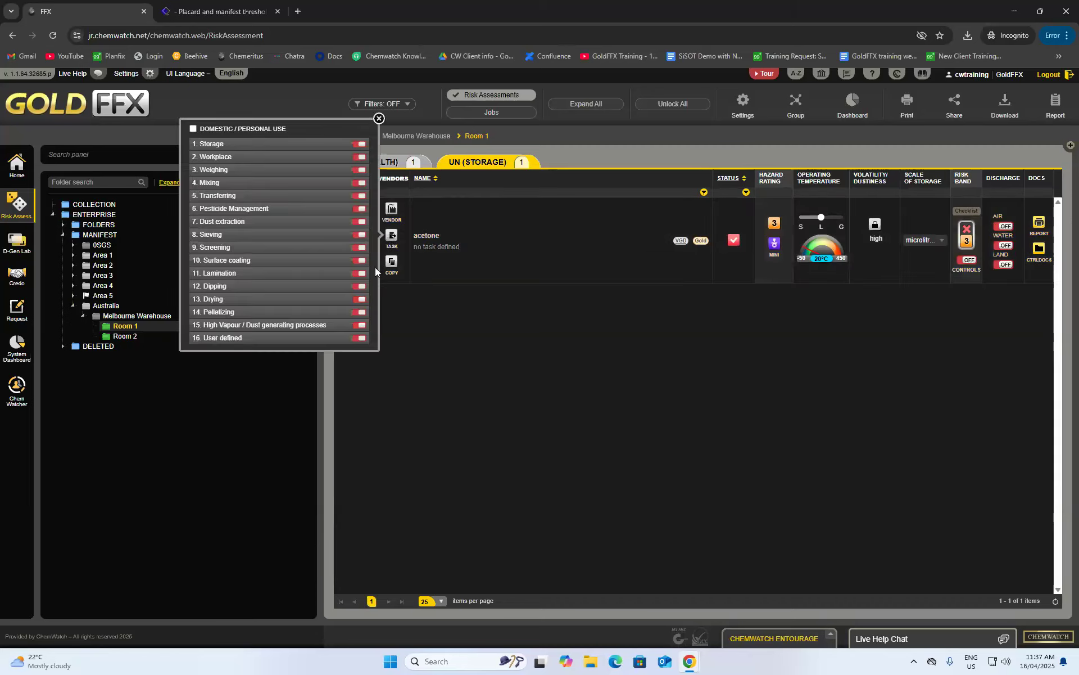
left_click(364, 145)
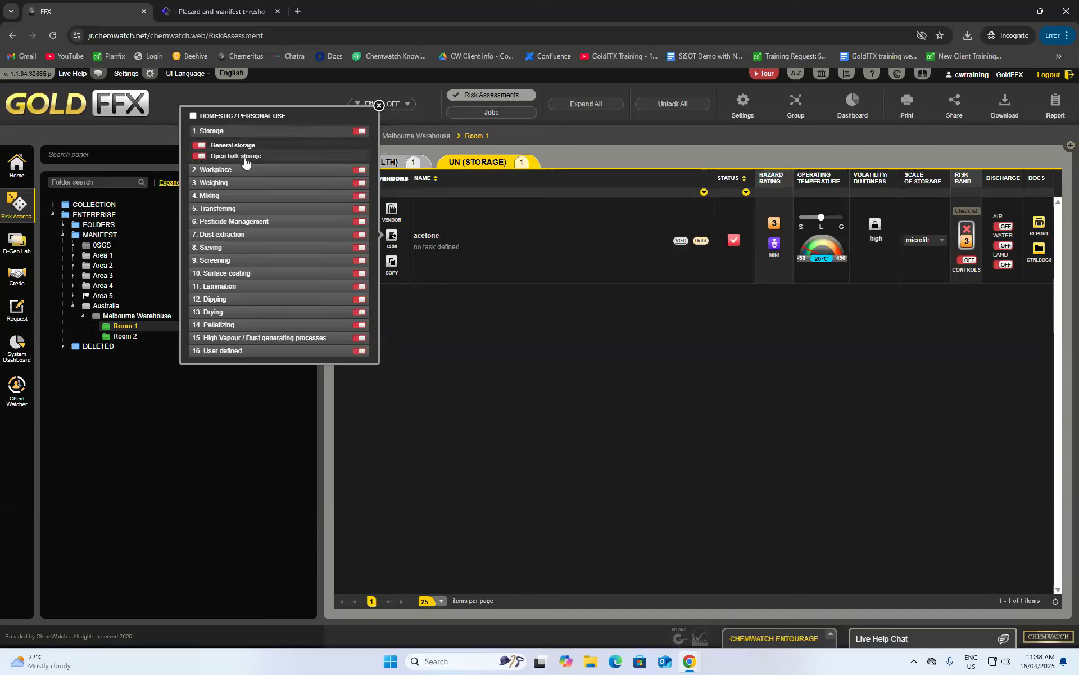
left_click(200, 145)
left_click(379, 106)
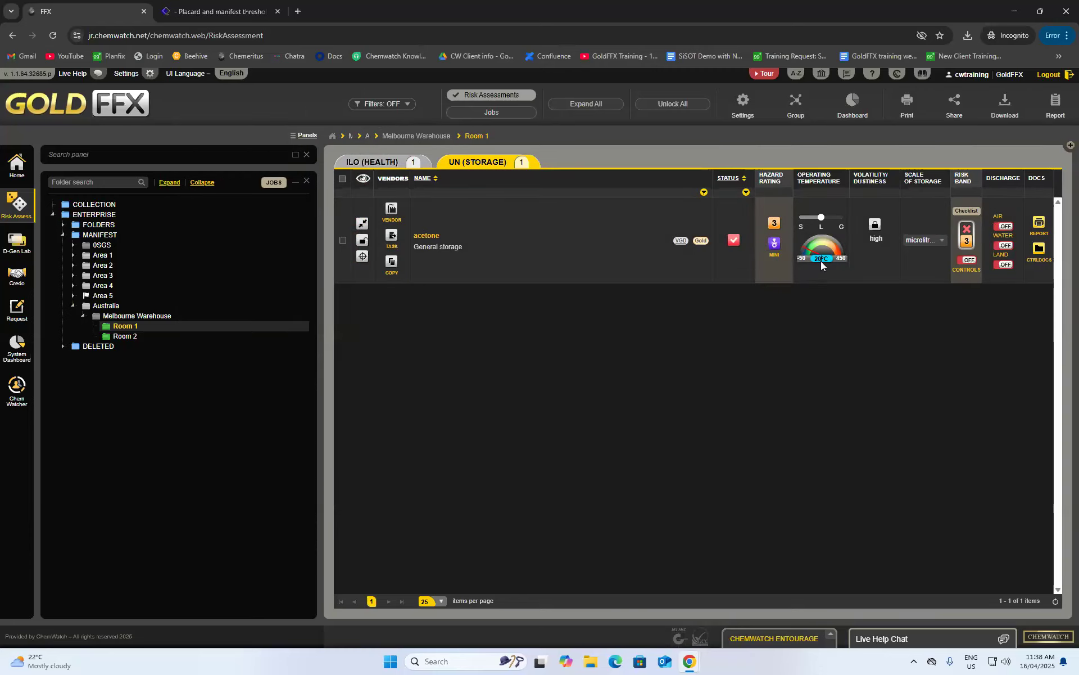
- Keep acetone's operating temperature at 18°C and set its scale of storage to litres
key("BackSpace")
type("18")
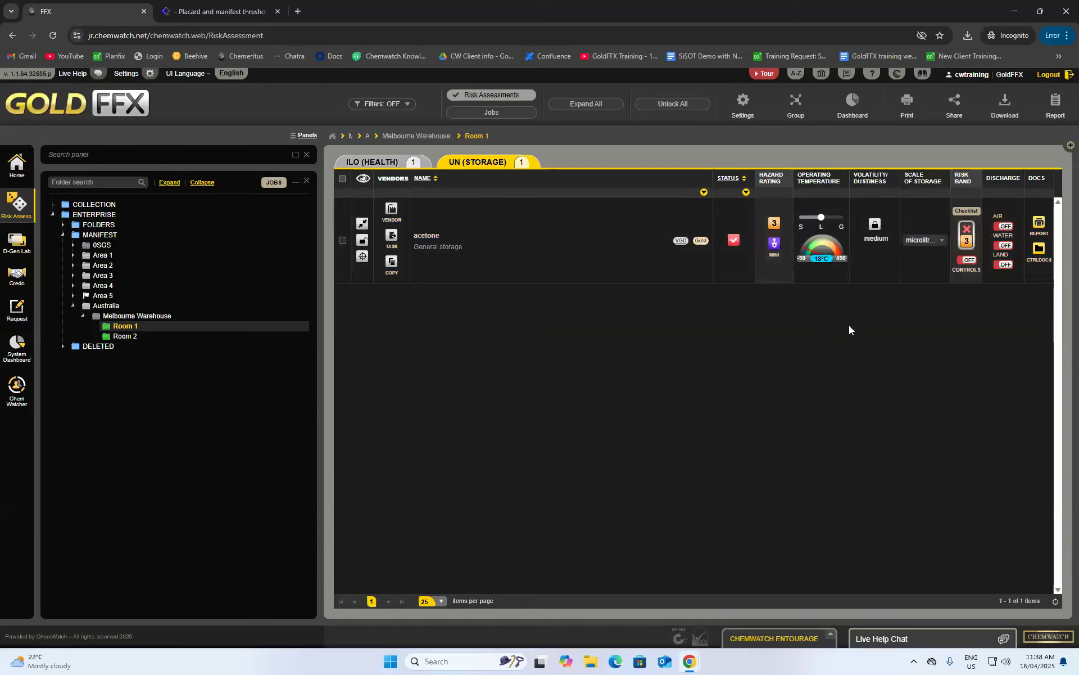
left_click(925, 242)
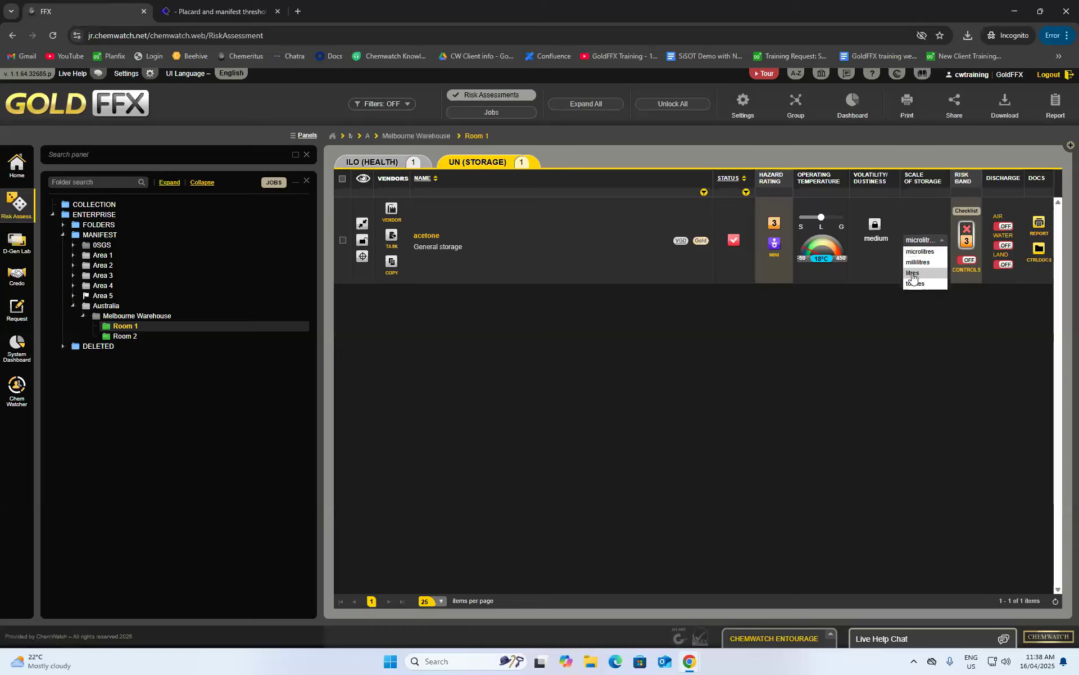
left_click(913, 274)
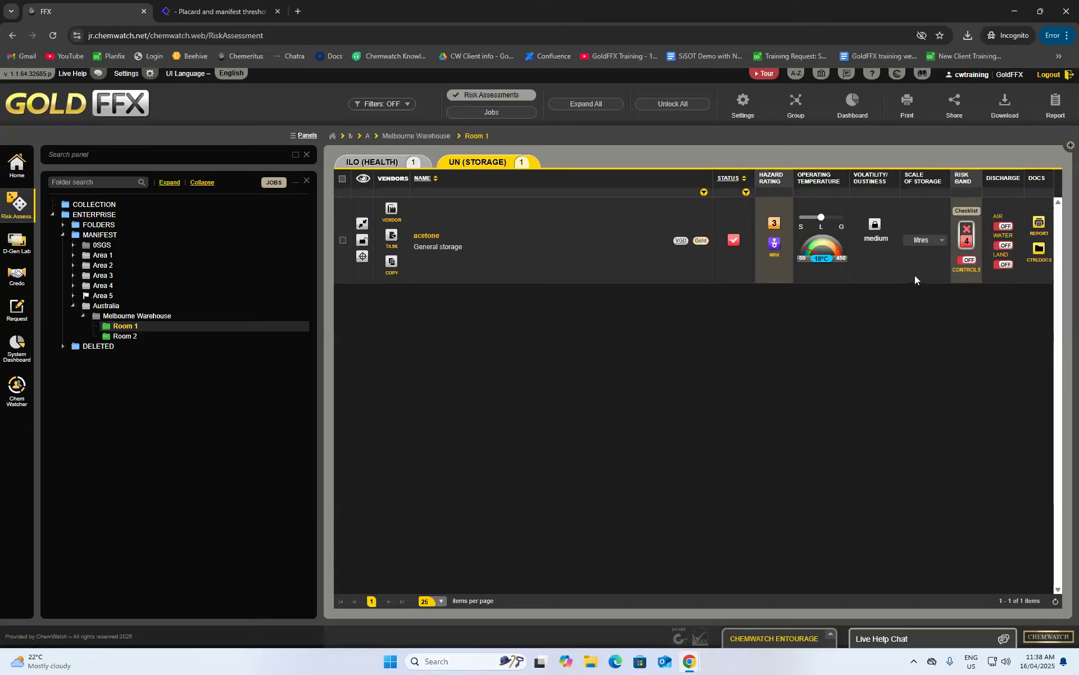
- In acetone's controls checklist, mark flammability and explosive atmosphere as considered and set Completed? to ON
left_click(966, 265)
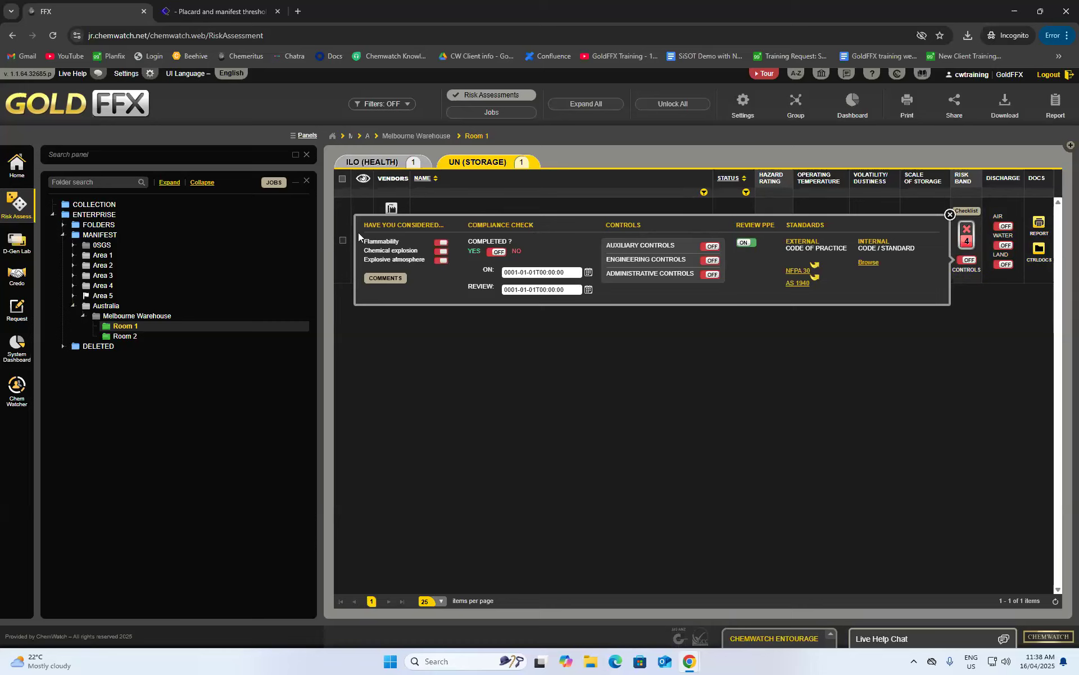
left_click(441, 242)
left_click(444, 262)
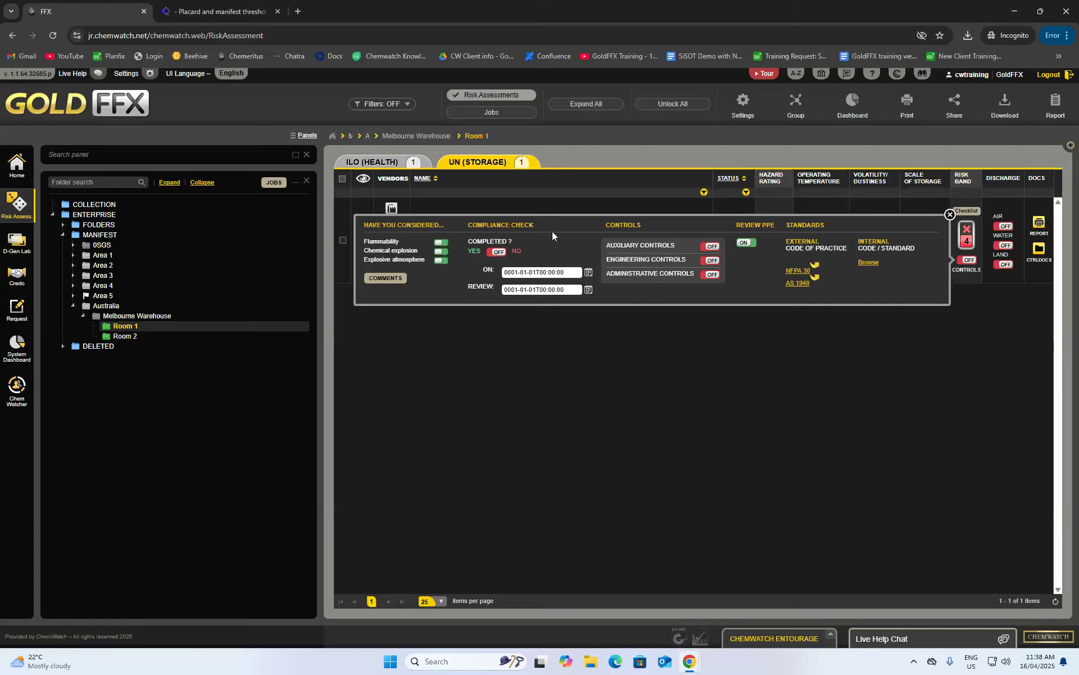
left_click(498, 252)
- Switch on the auxiliary controls: all personal protective equipment items, waste disposal and first aid
left_click(665, 247)
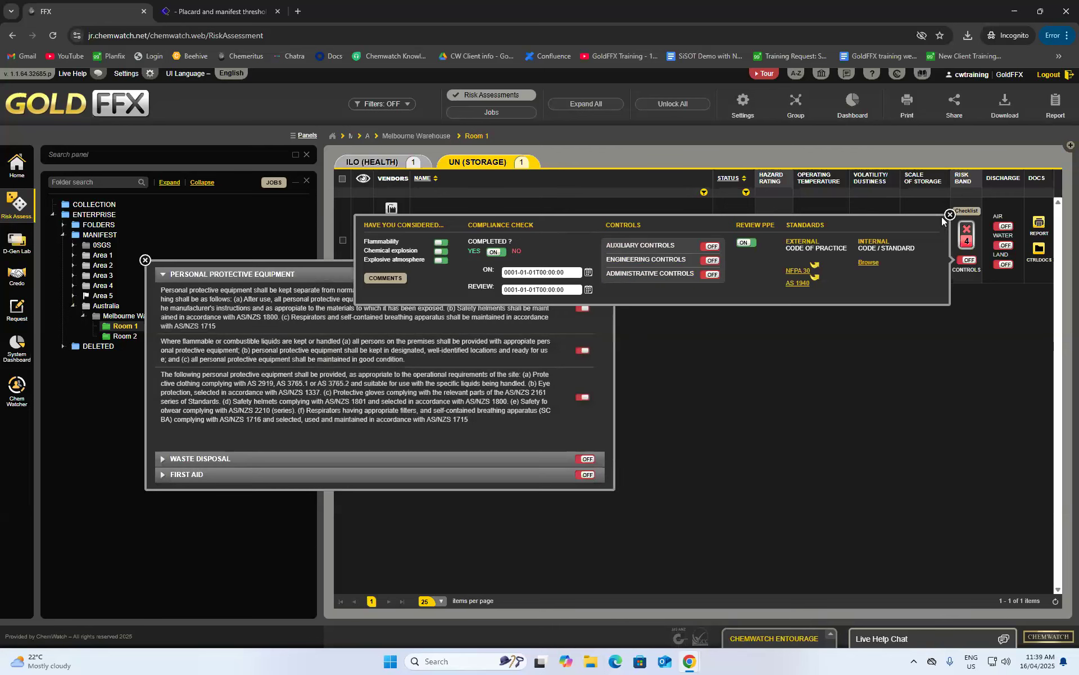
left_click(949, 215)
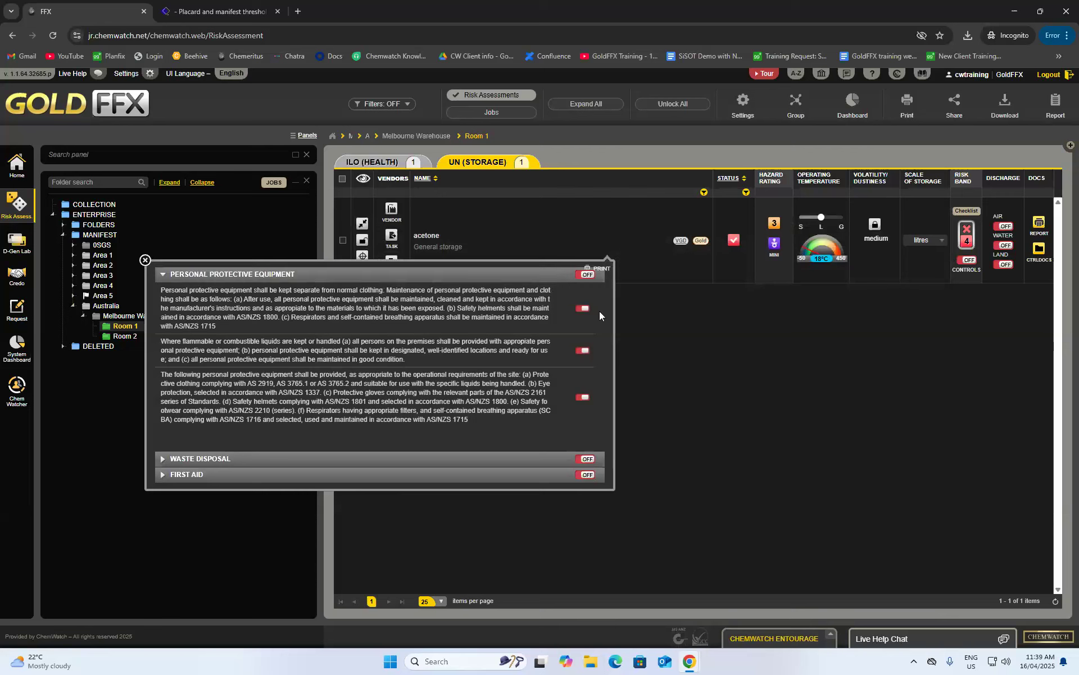
left_click(588, 275)
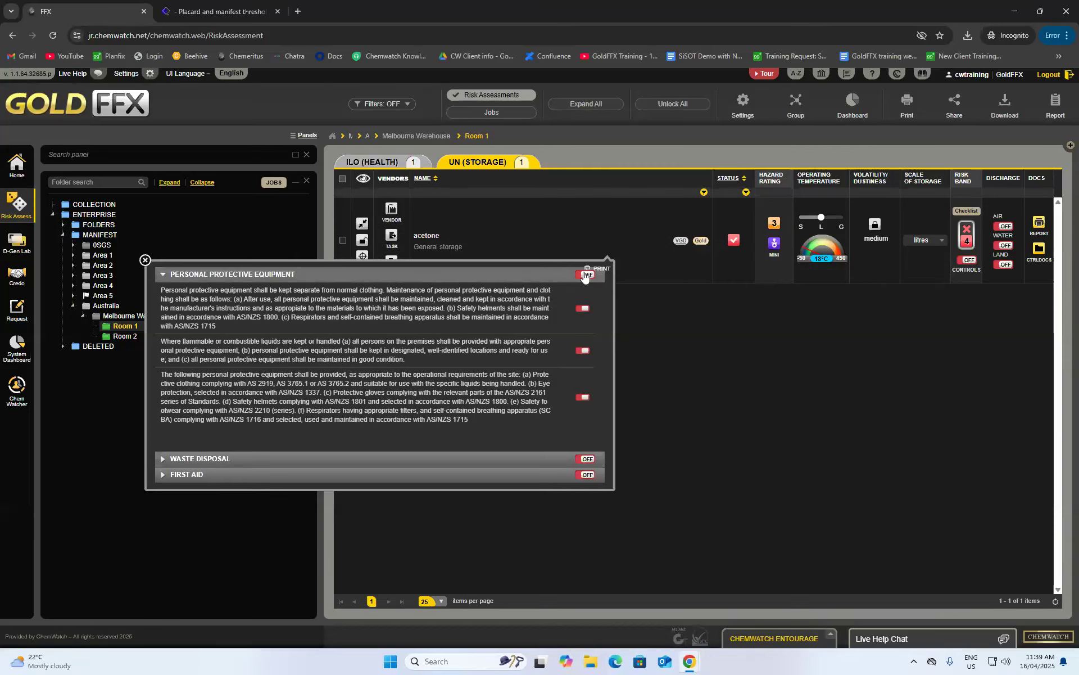
left_click(587, 459)
left_click(587, 475)
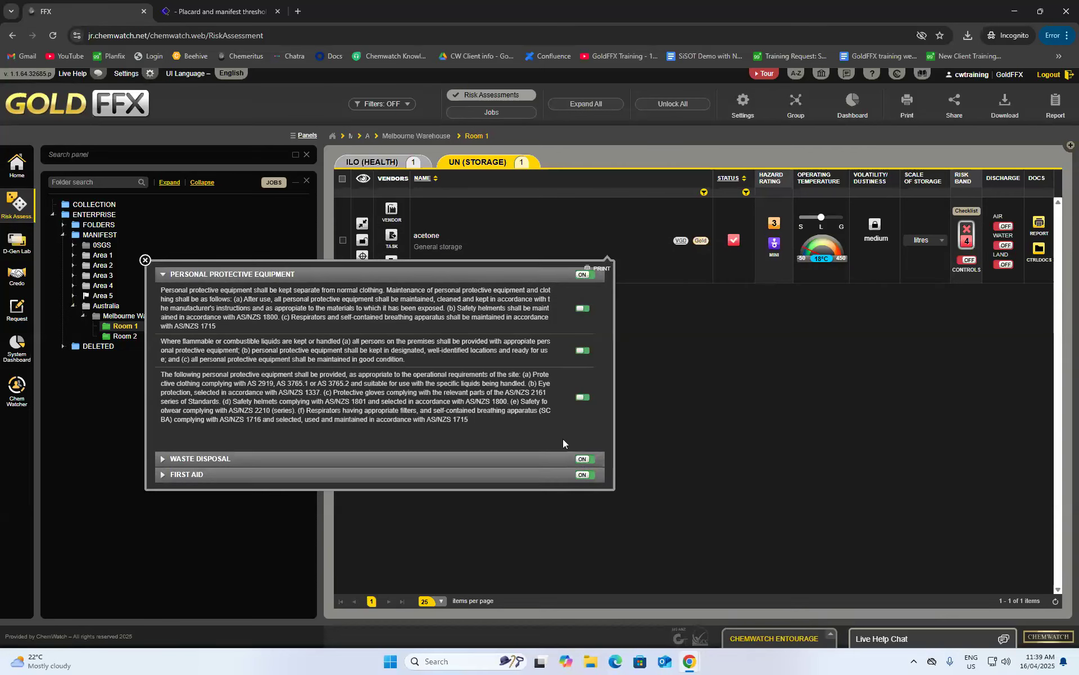
- Switch on the engineering controls: ignition sources, machinery, building installations, bunds and compounds, and doorways
left_click(967, 243)
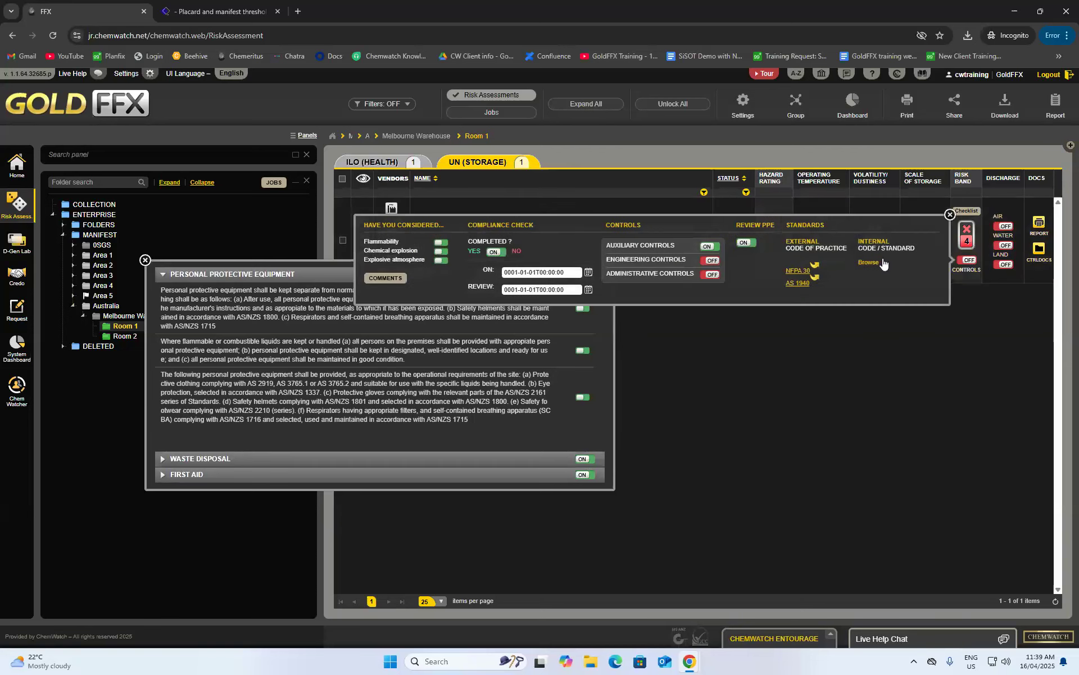
left_click(712, 261)
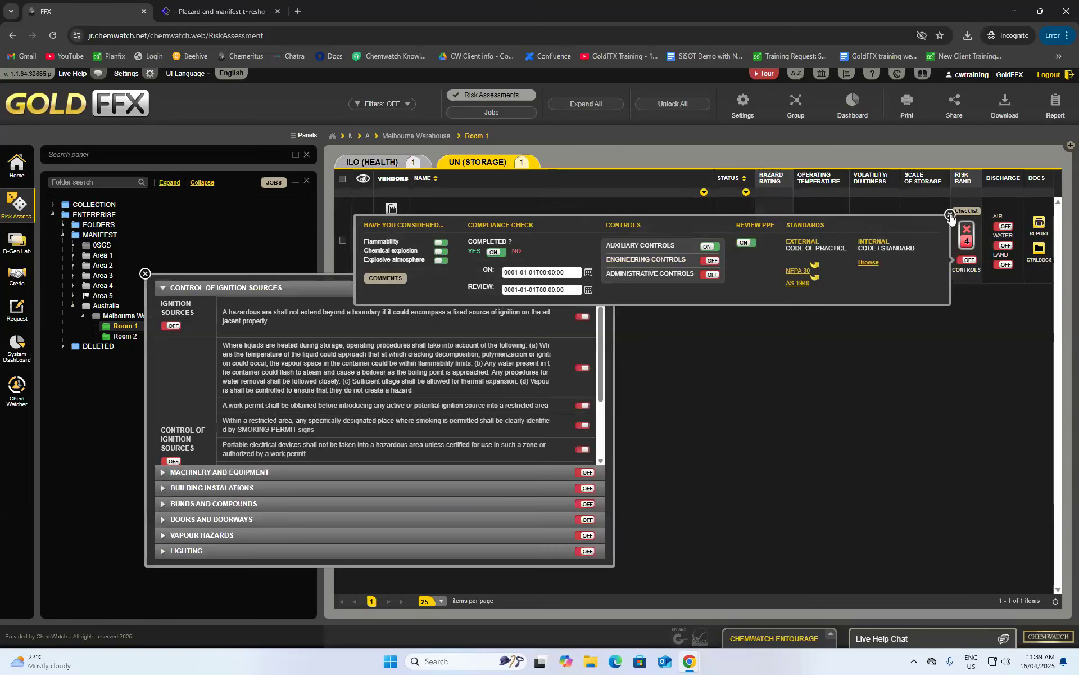
left_click(951, 214)
left_click(585, 288)
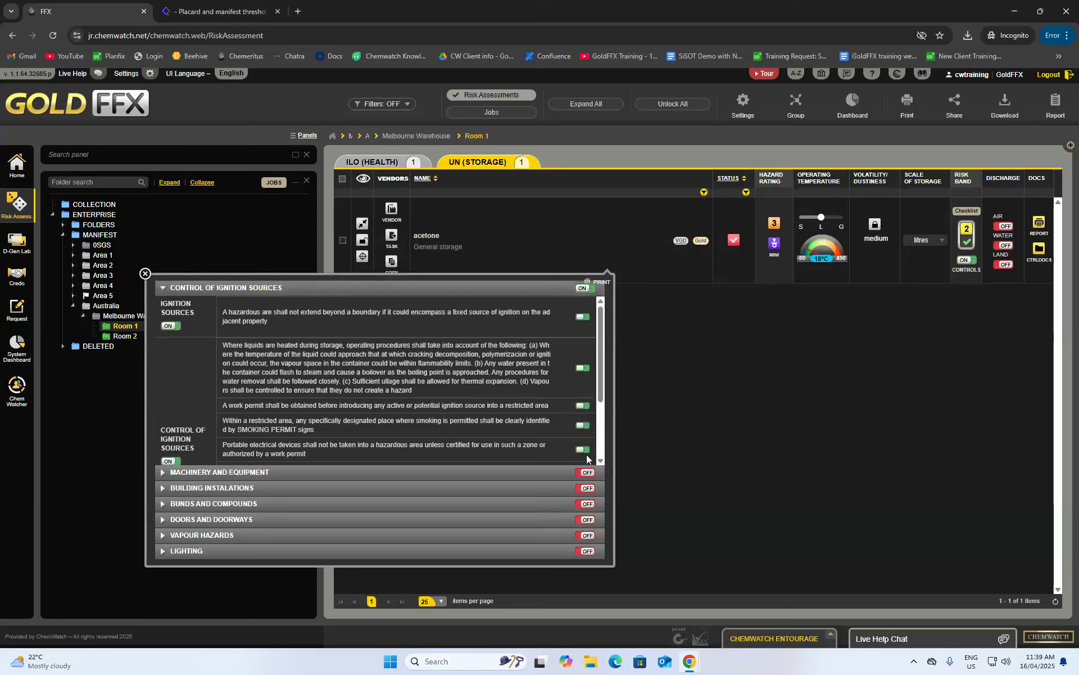
left_click(587, 472)
left_click(586, 488)
left_click(586, 503)
left_click(586, 520)
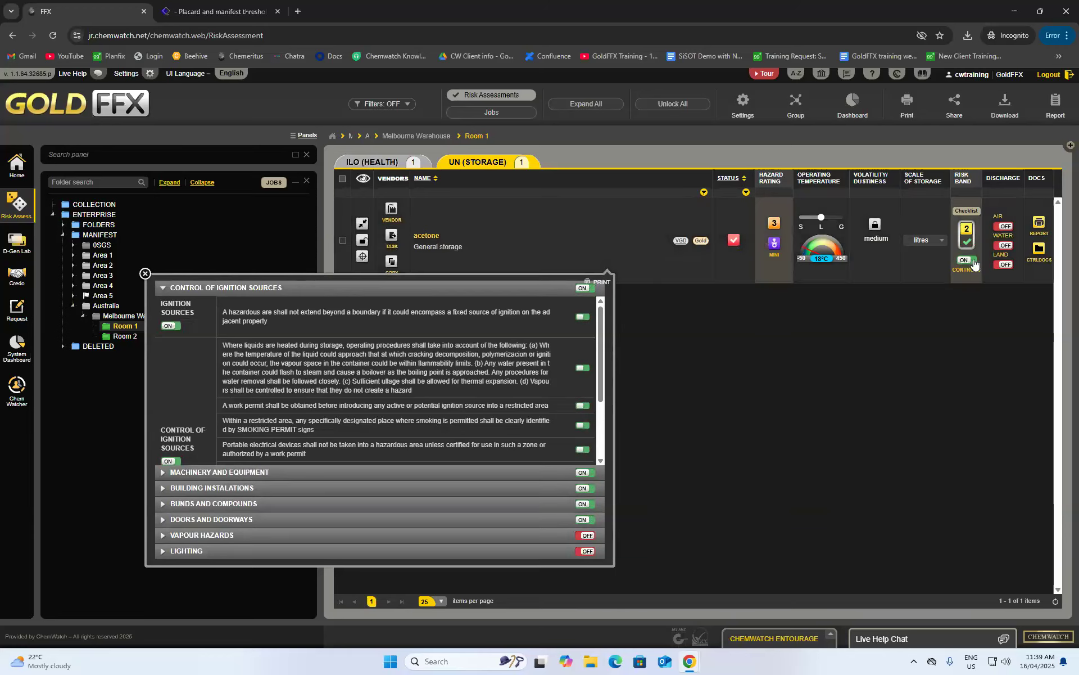
- Switch on the administrative controls: commissioning, site management, leaks and spills, safety information, personnel training
left_click(967, 261)
left_click(712, 274)
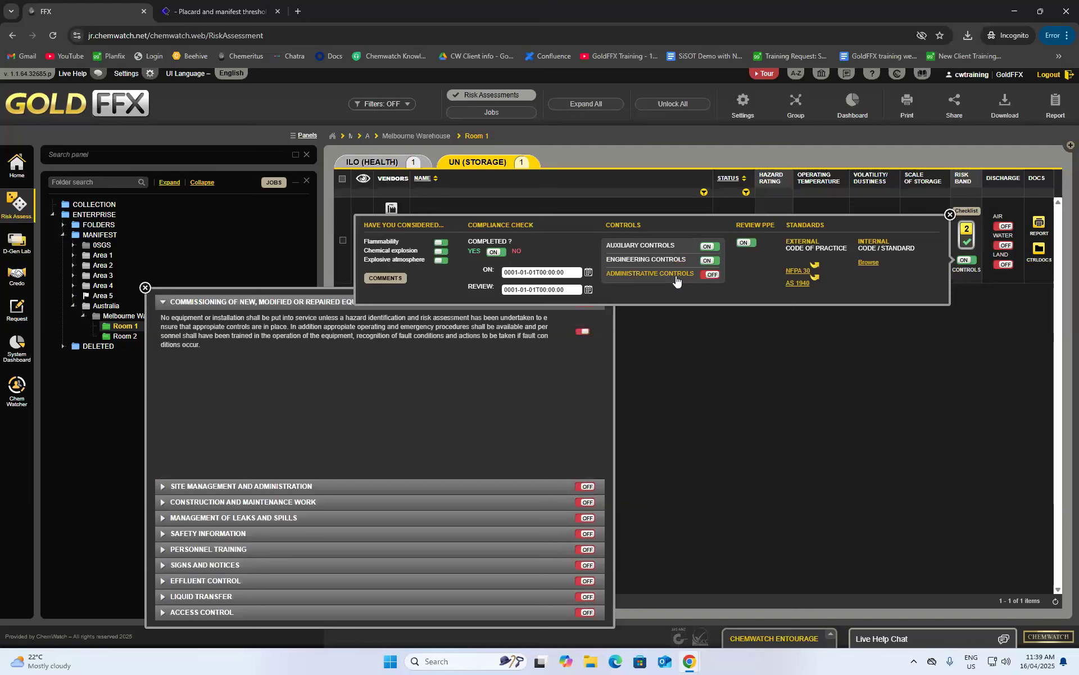
left_click(581, 332)
left_click(586, 487)
left_click(587, 508)
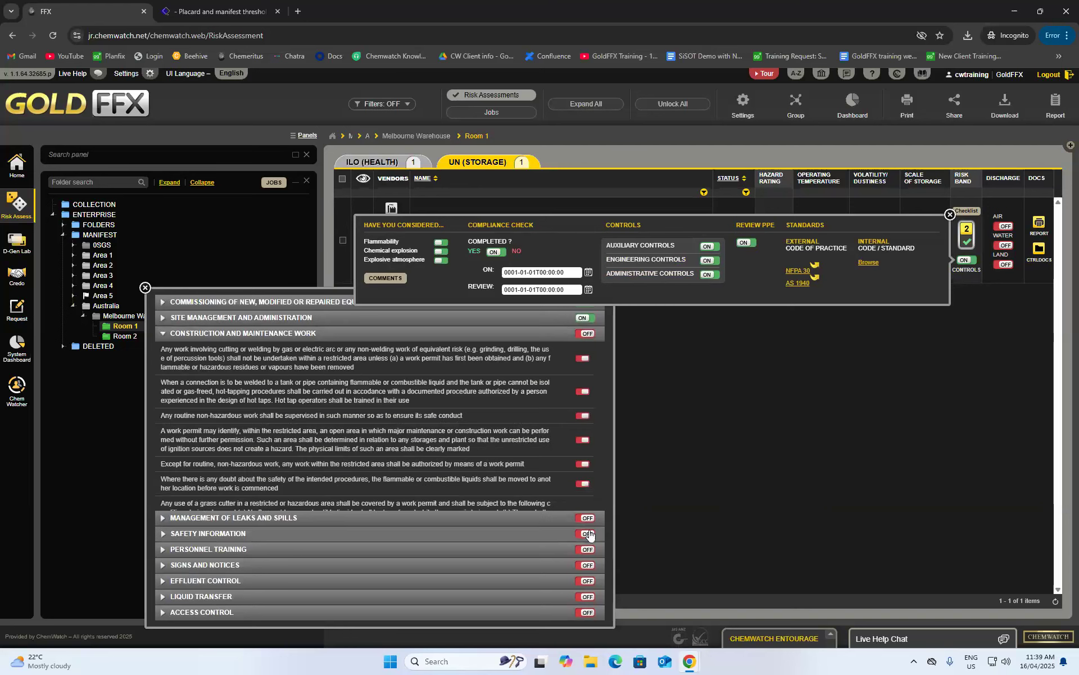
left_click(587, 517)
left_click(586, 533)
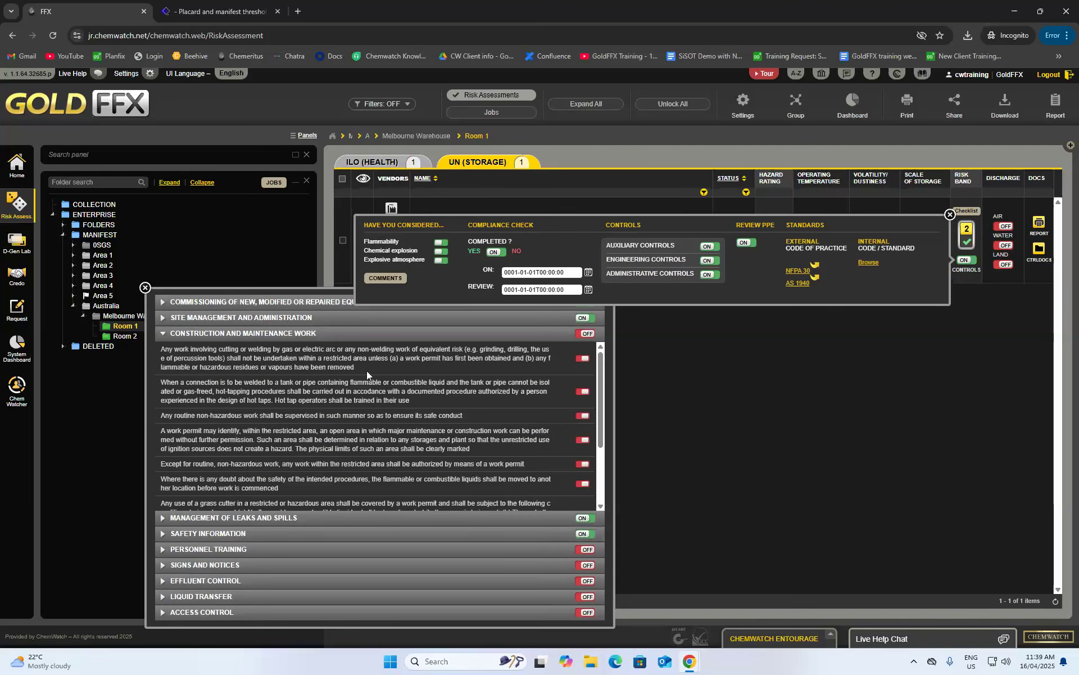
scroll(431, 397, "down", 3)
left_click(587, 549)
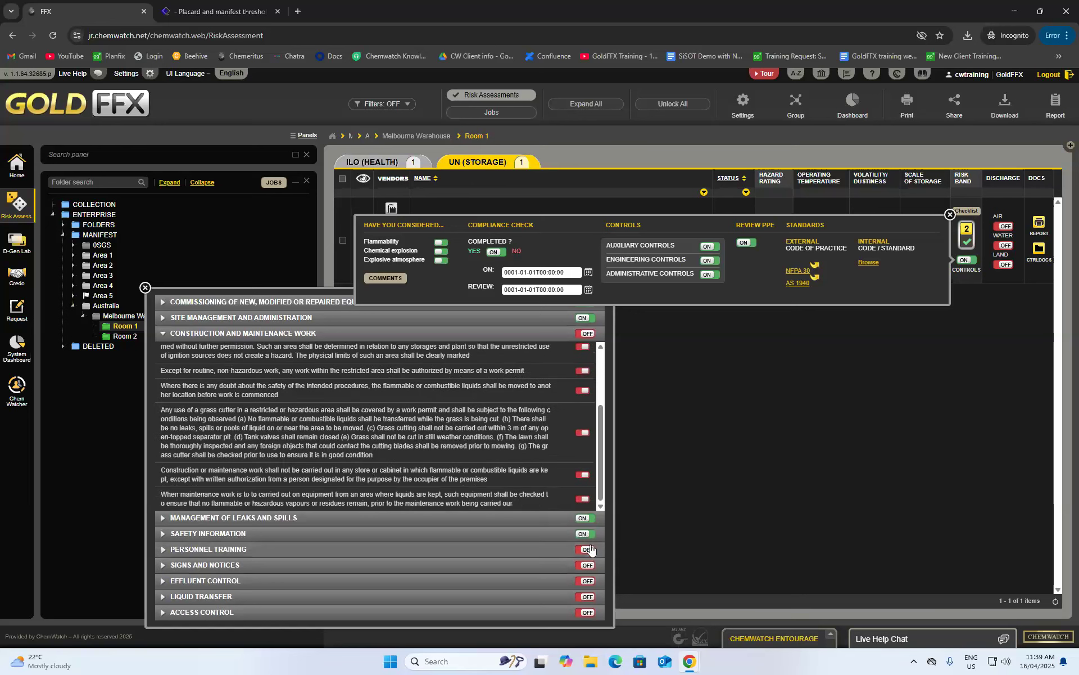
left_click(145, 288)
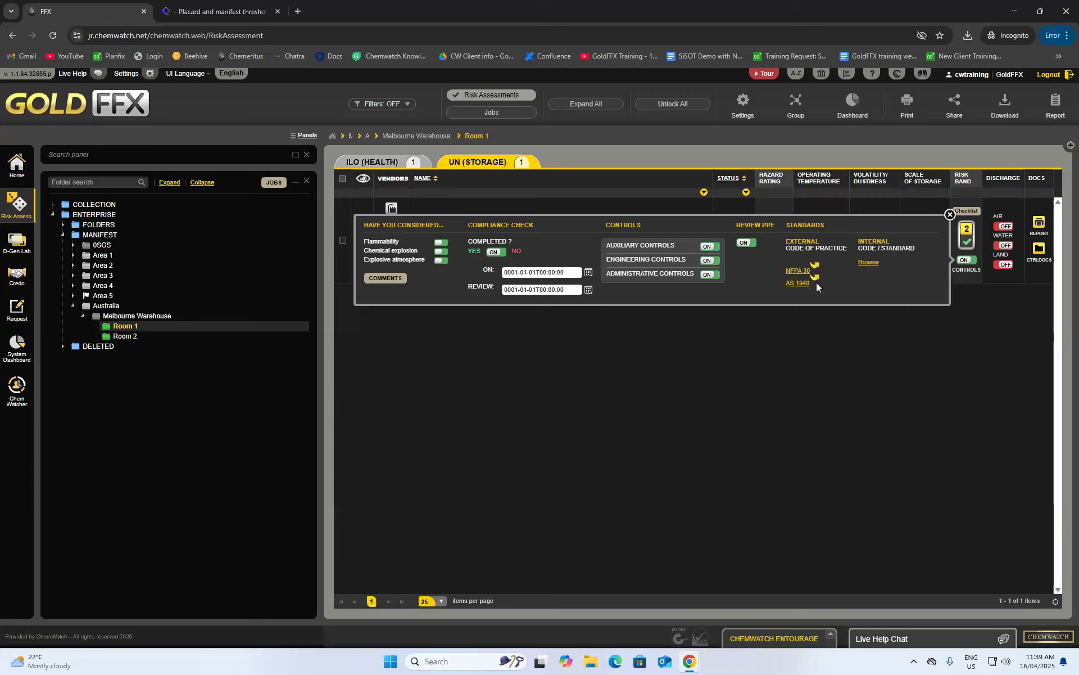
- Lock acetone's assessment as completed, decline copying to other modes, and open its report
left_click(950, 214)
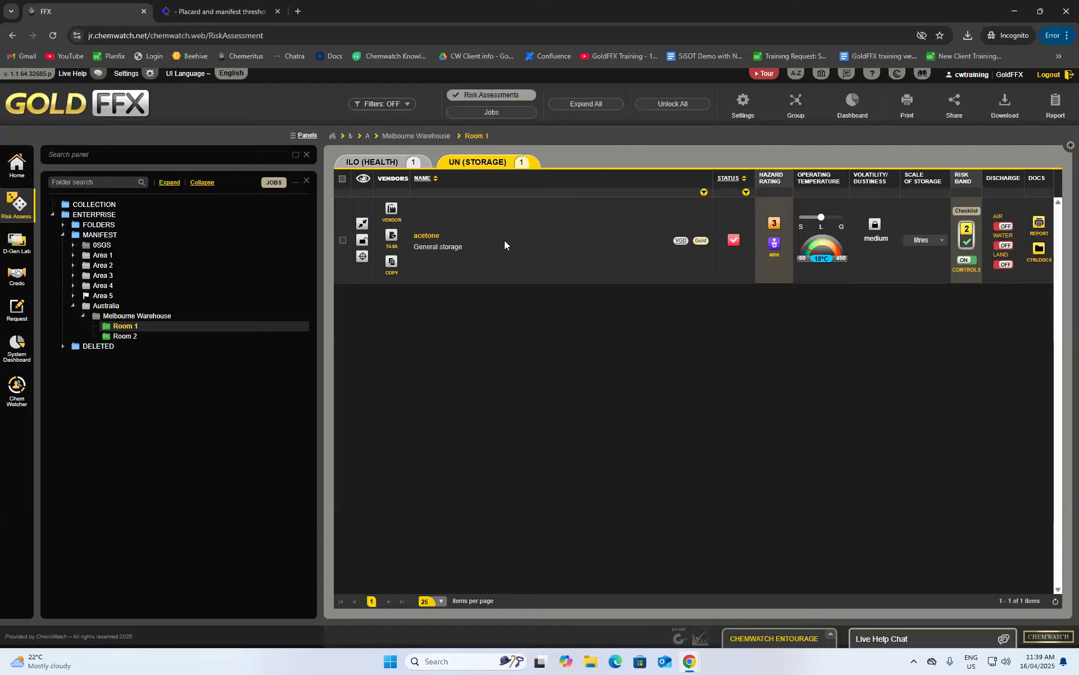
left_click(362, 241)
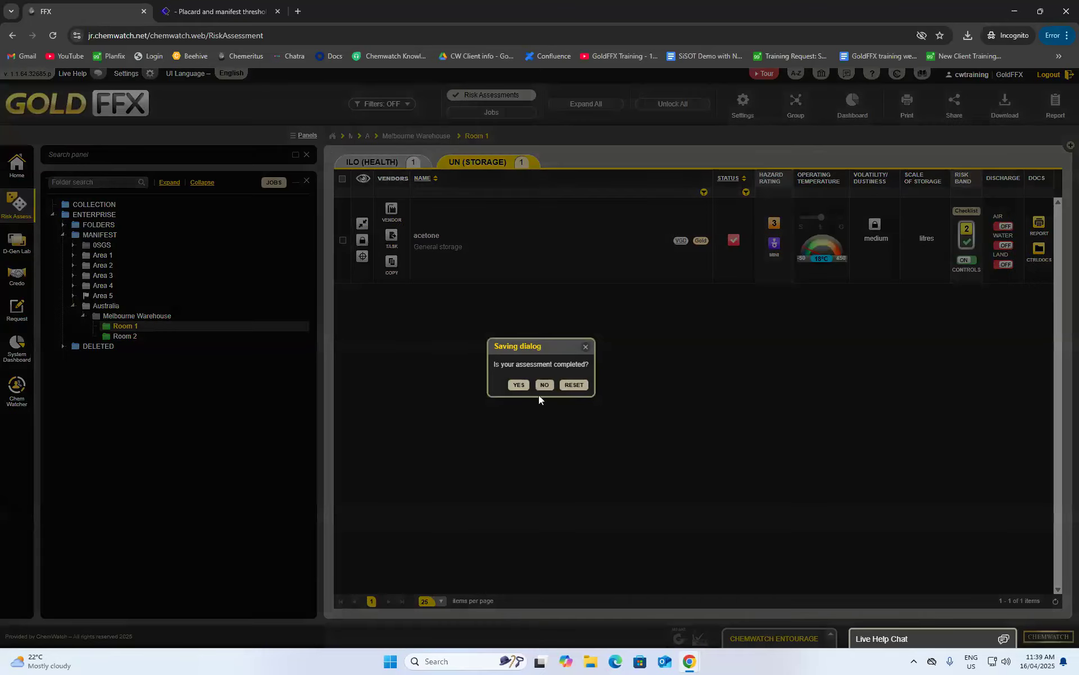
left_click(519, 386)
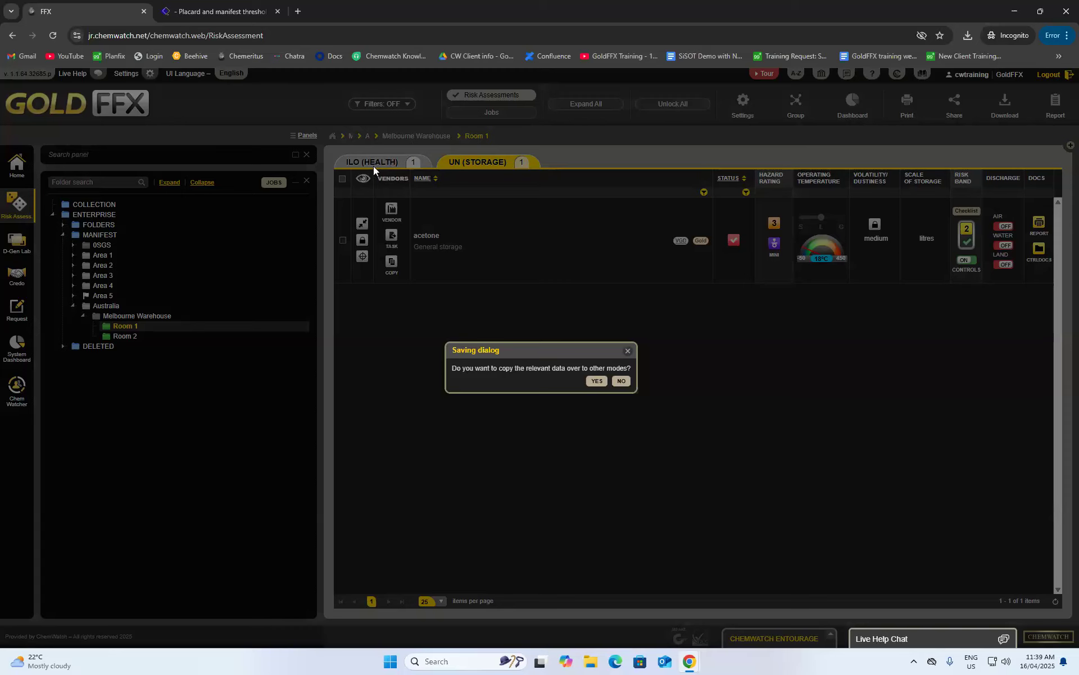
left_click(622, 381)
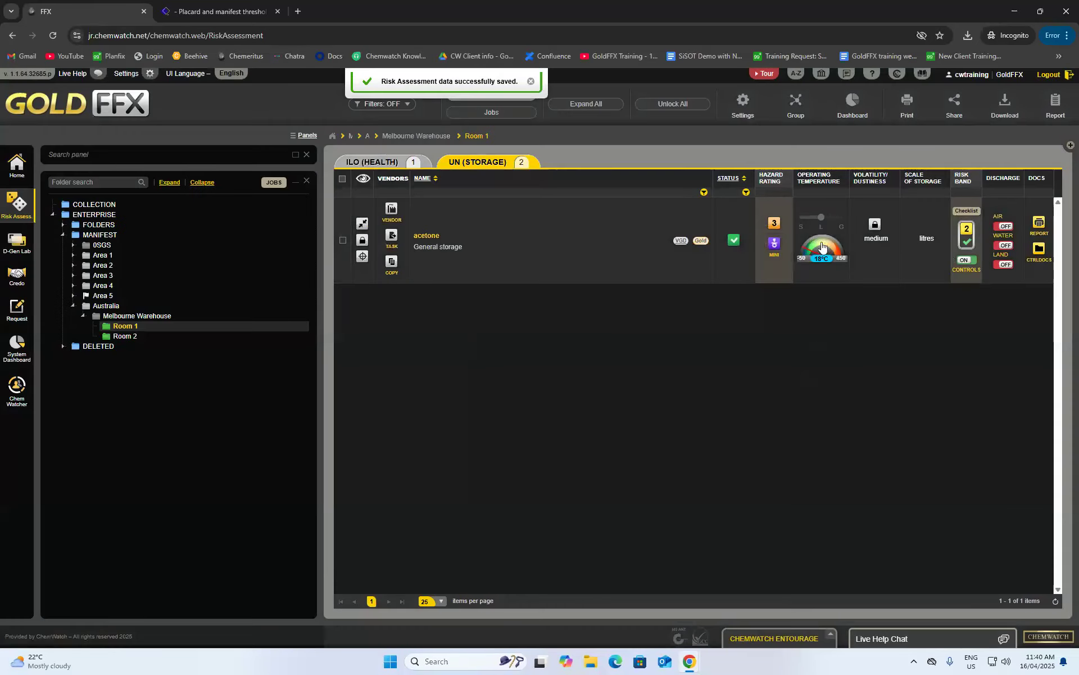
left_click(531, 82)
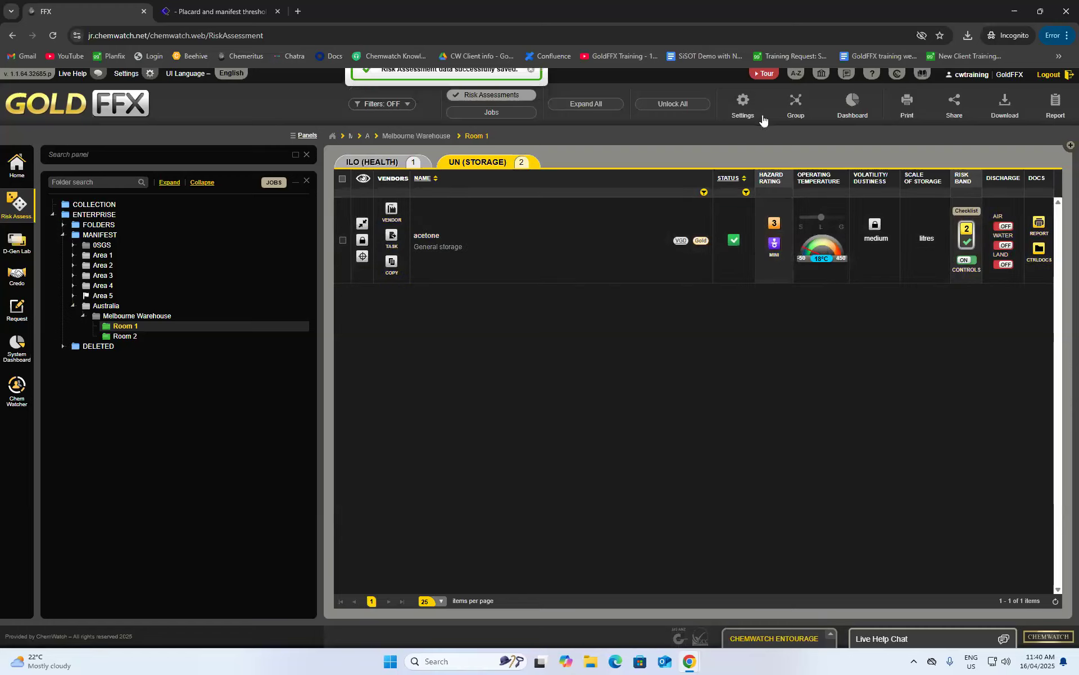
left_click(1038, 223)
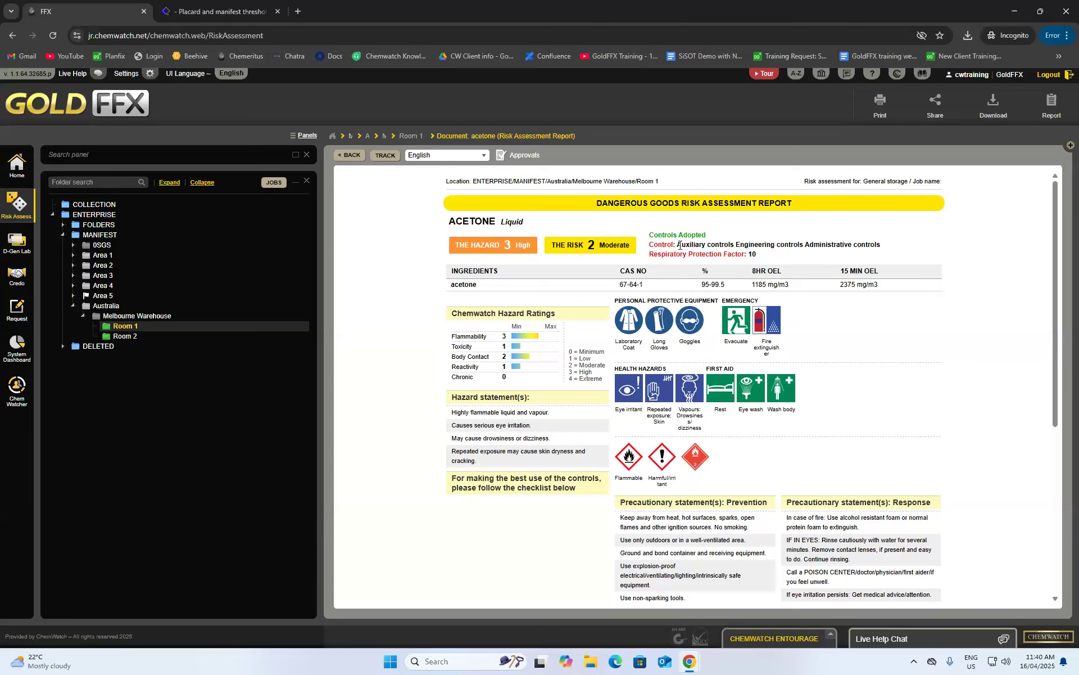
- Scroll through acetone's Dangerous Goods Risk Assessment Report, then go back to the Room 1 list
scroll(849, 260, "down", 3)
scroll(762, 373, "up", 2)
scroll(758, 372, "up", 2)
scroll(583, 407, "down", 5)
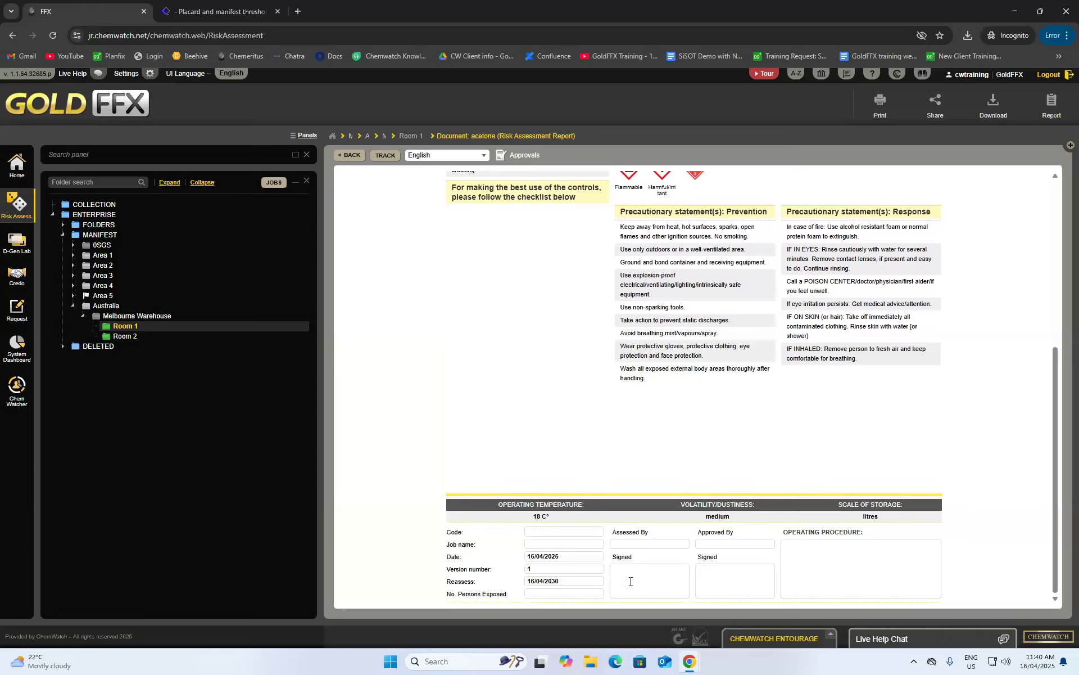
scroll(595, 416, "up", 3)
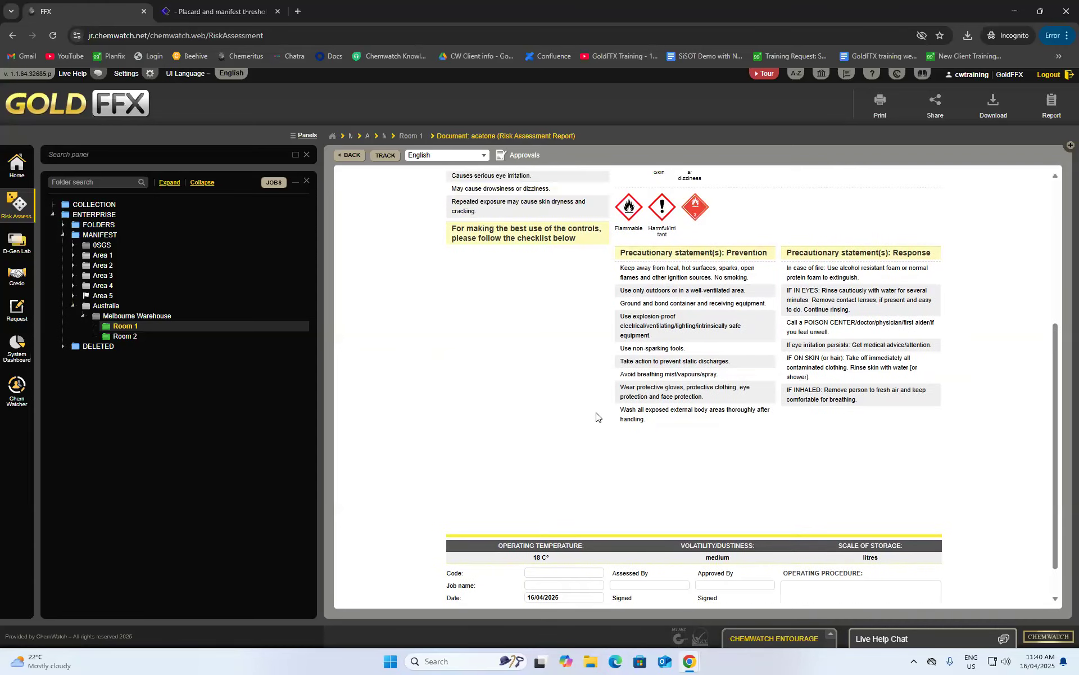
scroll(591, 408, "up", 2)
left_click(345, 155)
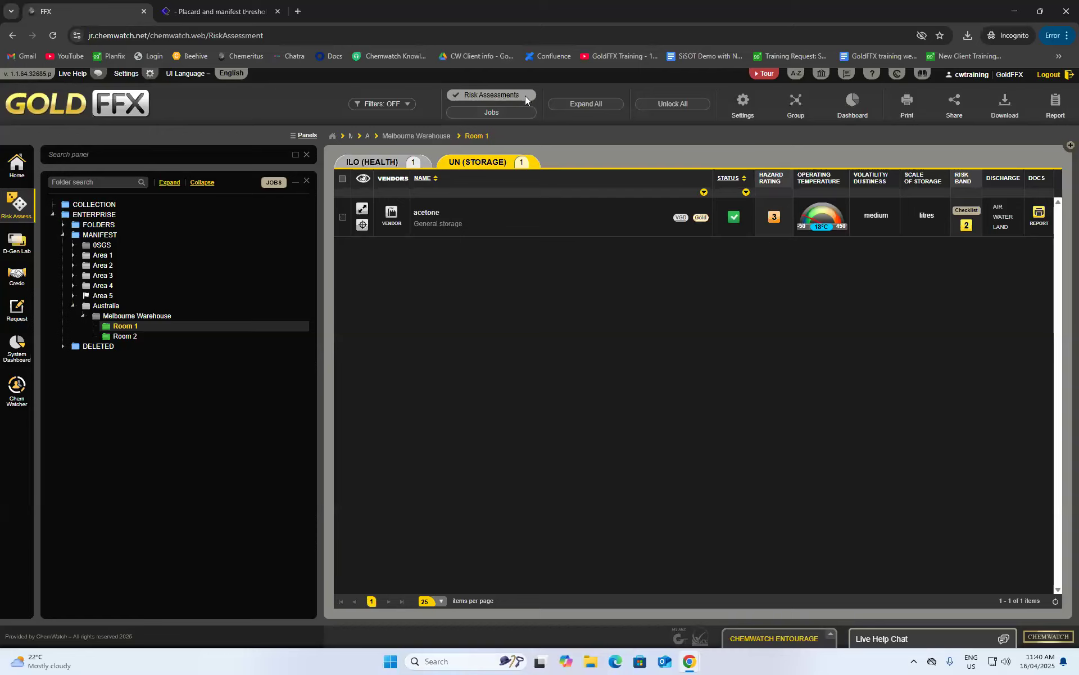
left_click(505, 114)
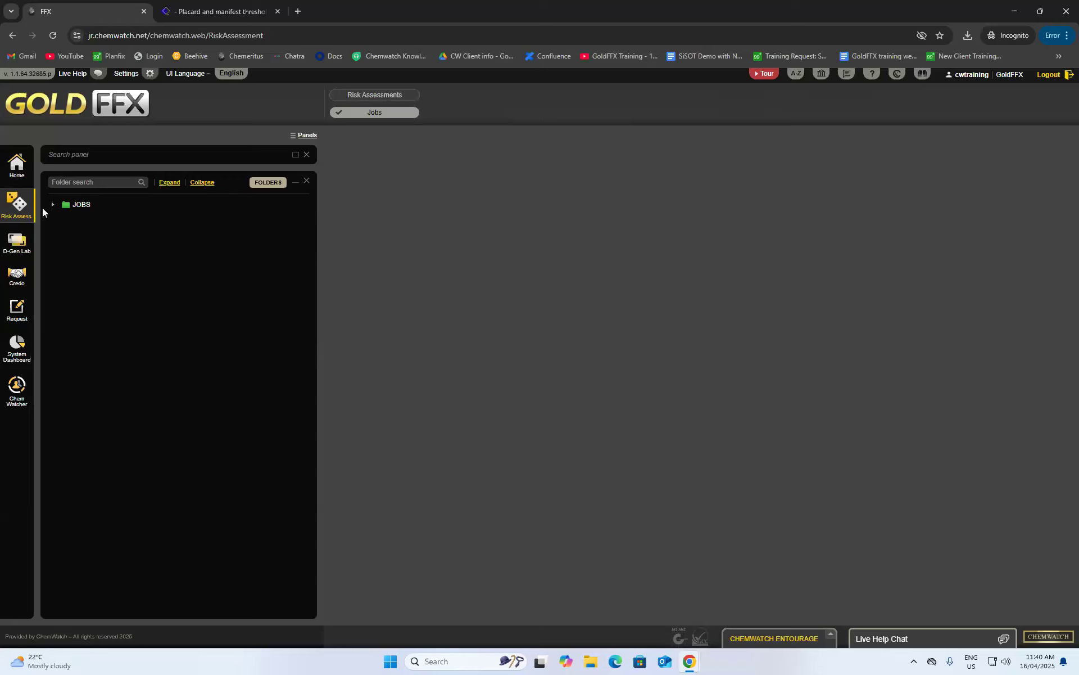
left_click(52, 205)
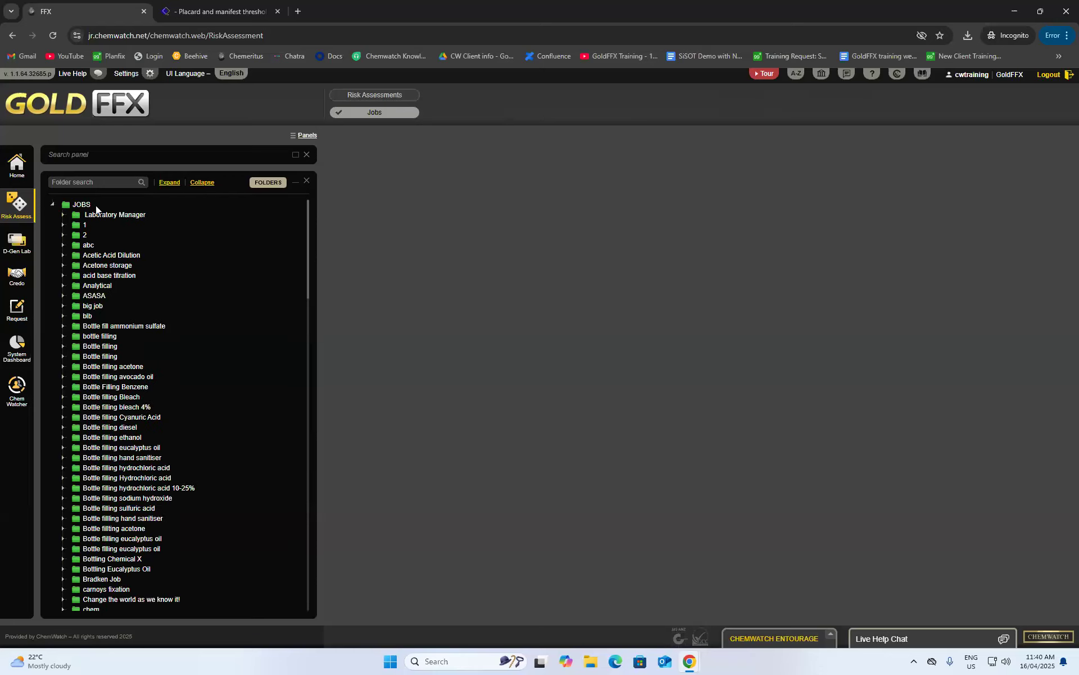
scroll(98, 236, "down", 5)
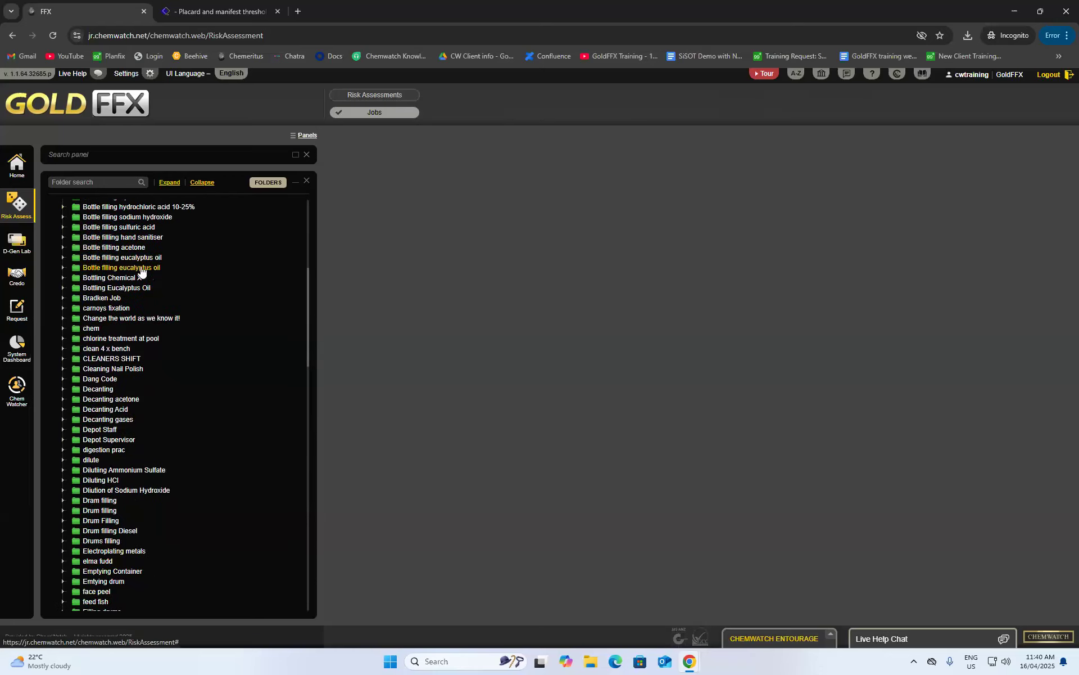
scroll(140, 264, "down", 2)
scroll(110, 329, "up", 3)
scroll(101, 332, "up", 4)
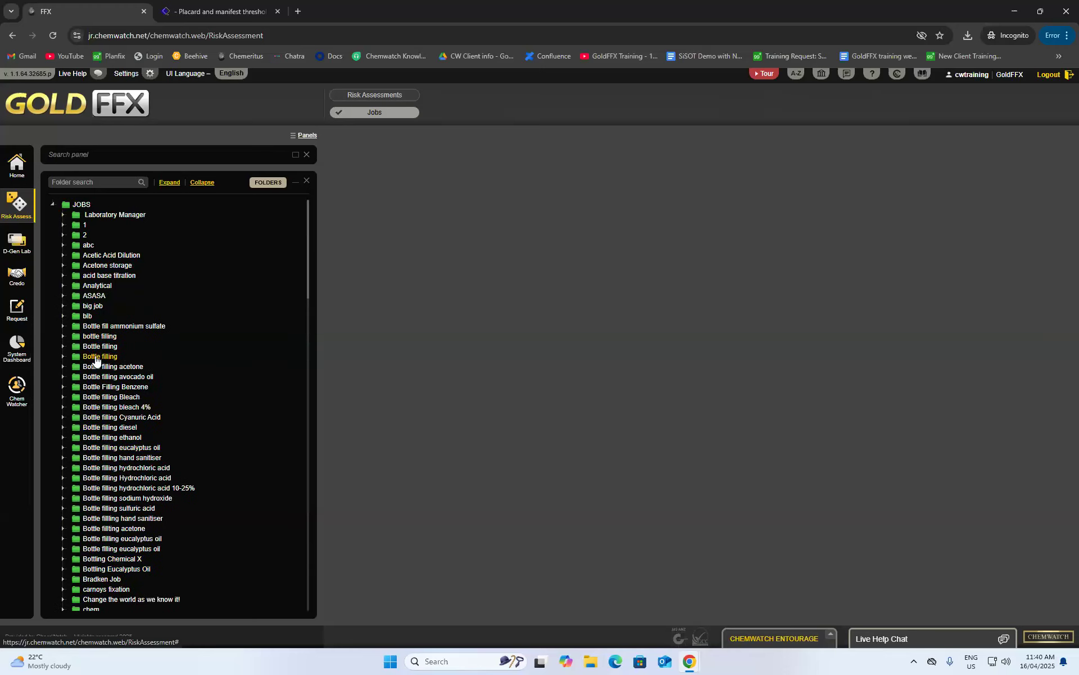
left_click(95, 358)
left_click(63, 358)
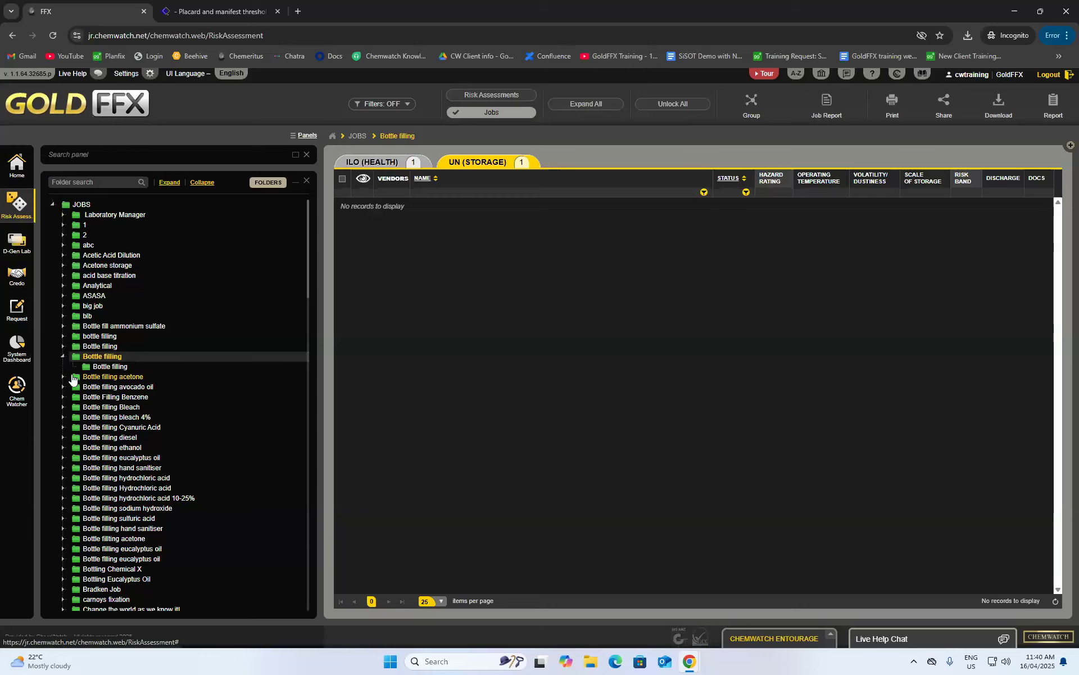
left_click(72, 377)
left_click(66, 386)
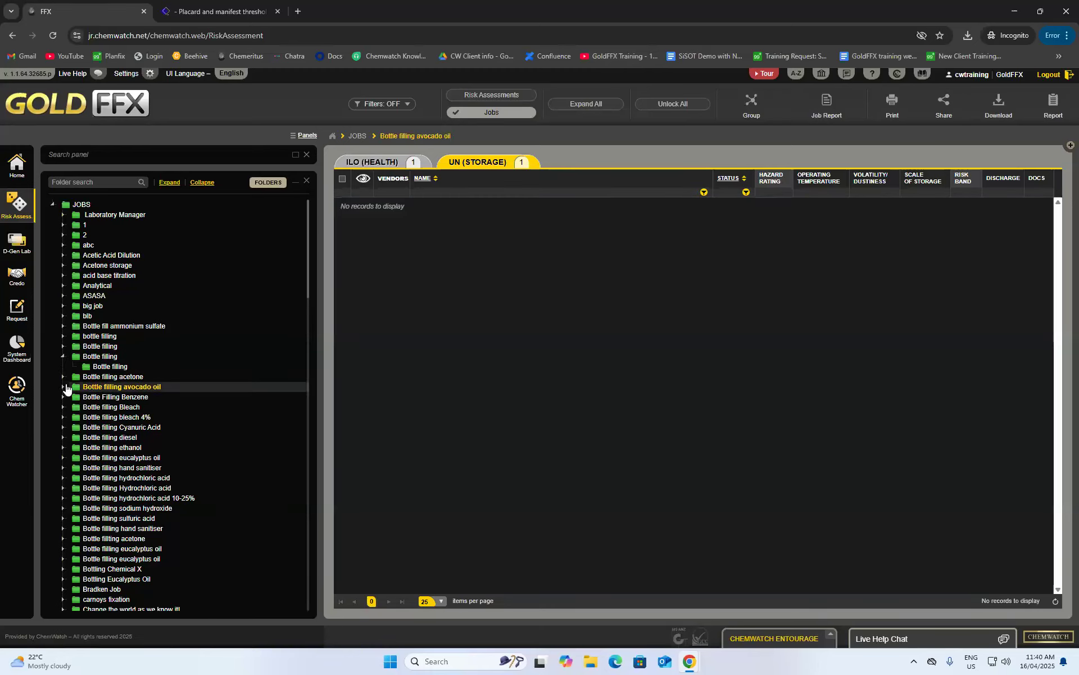
scroll(113, 405, "down", 12)
scroll(135, 405, "up", 12)
scroll(131, 410, "up", 3)
left_click(464, 94)
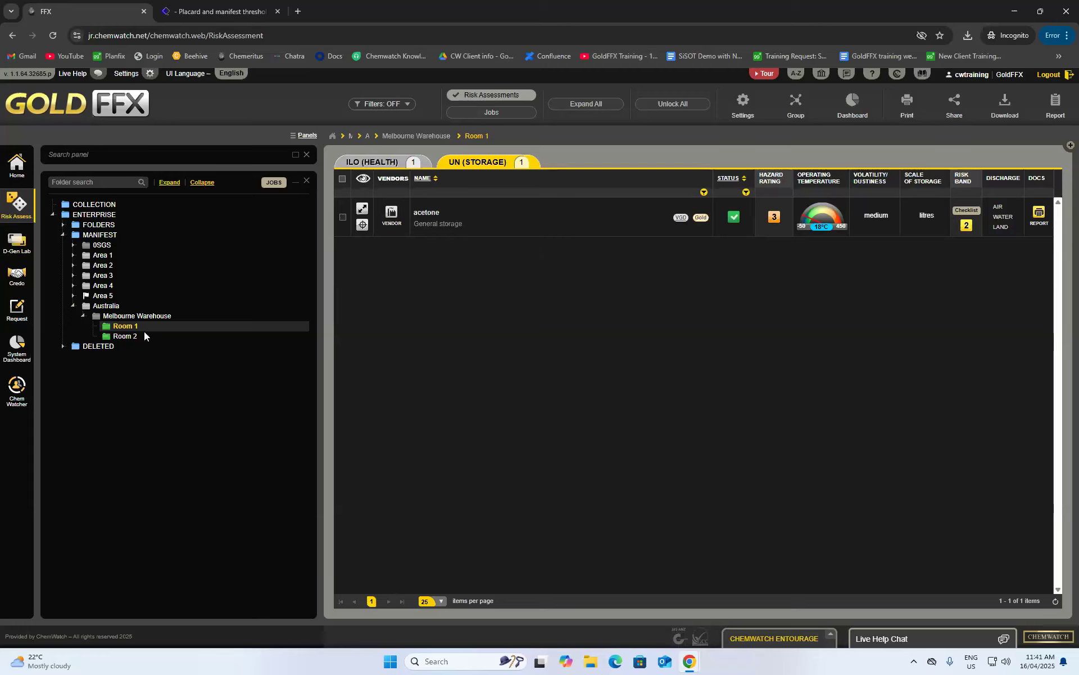
left_click(392, 163)
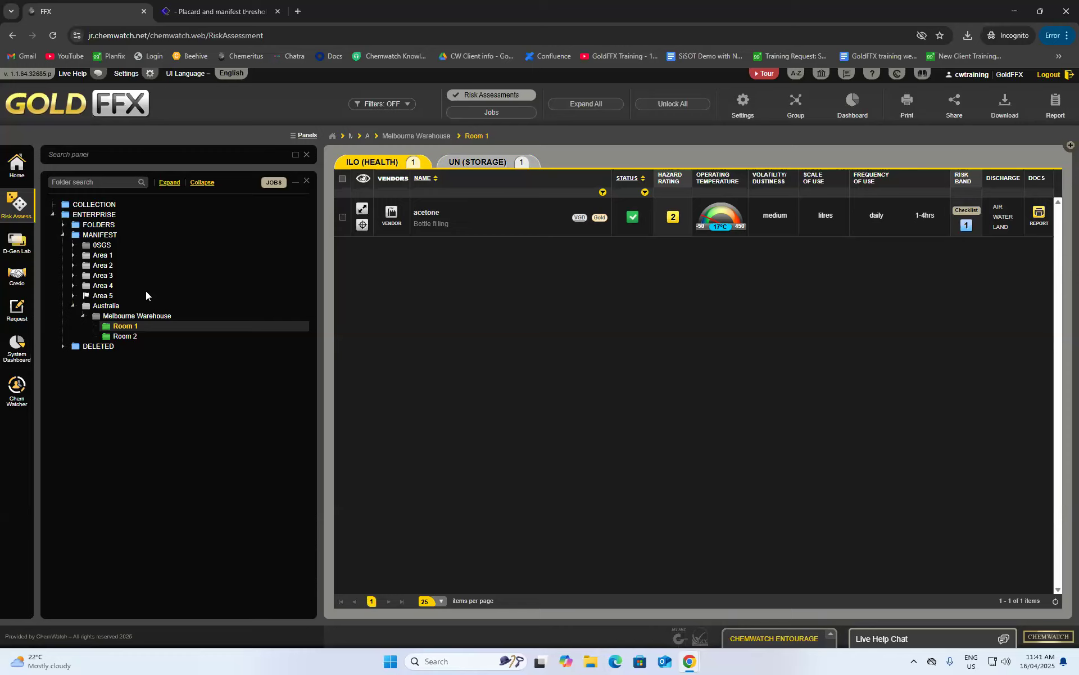
right_click(104, 328)
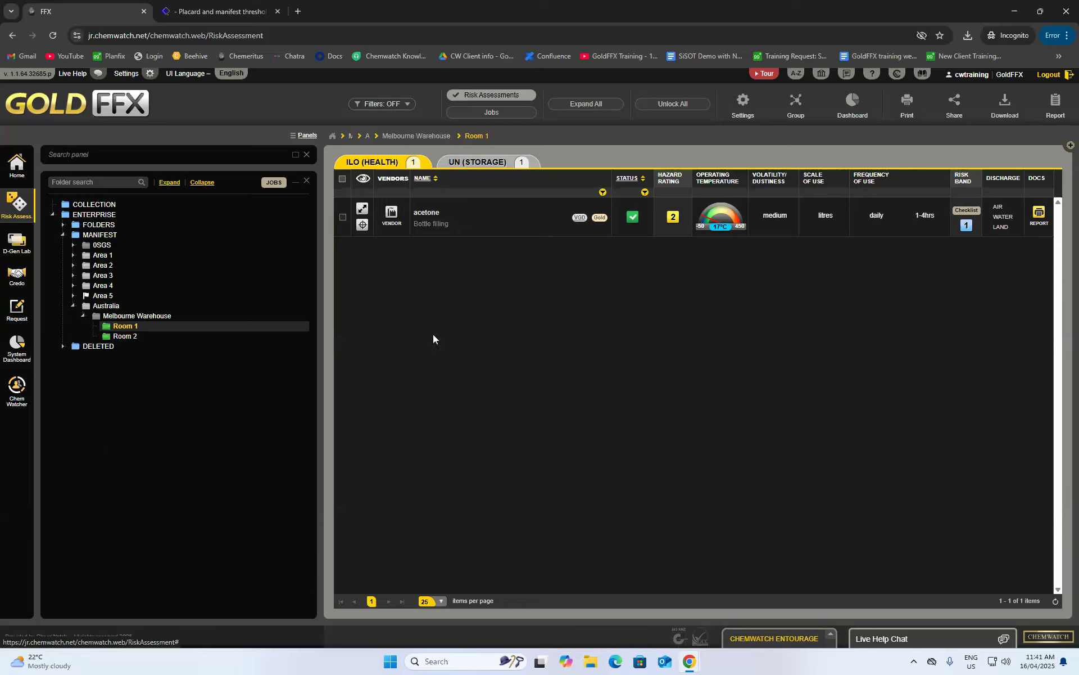
right_click(426, 214)
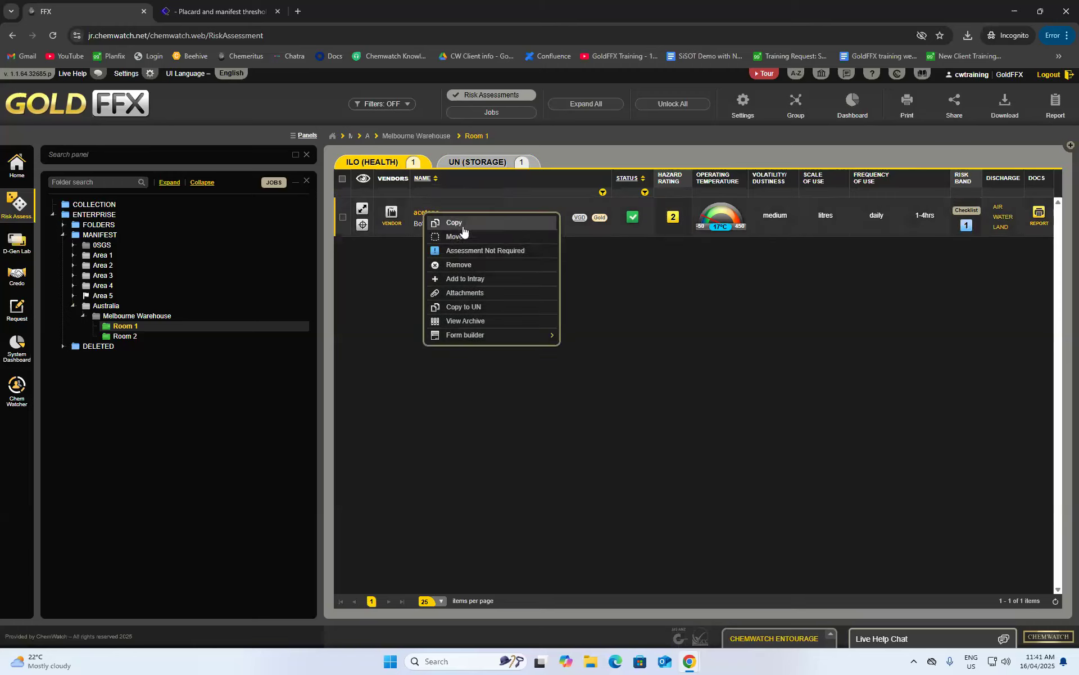
left_click(751, 233)
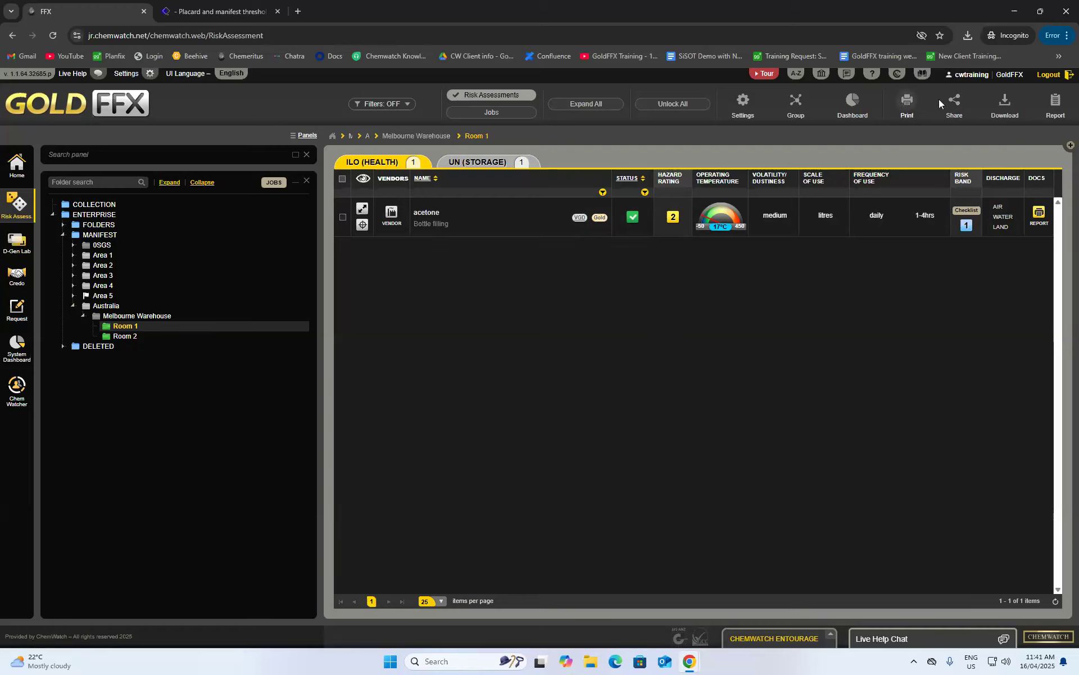
left_click(1058, 106)
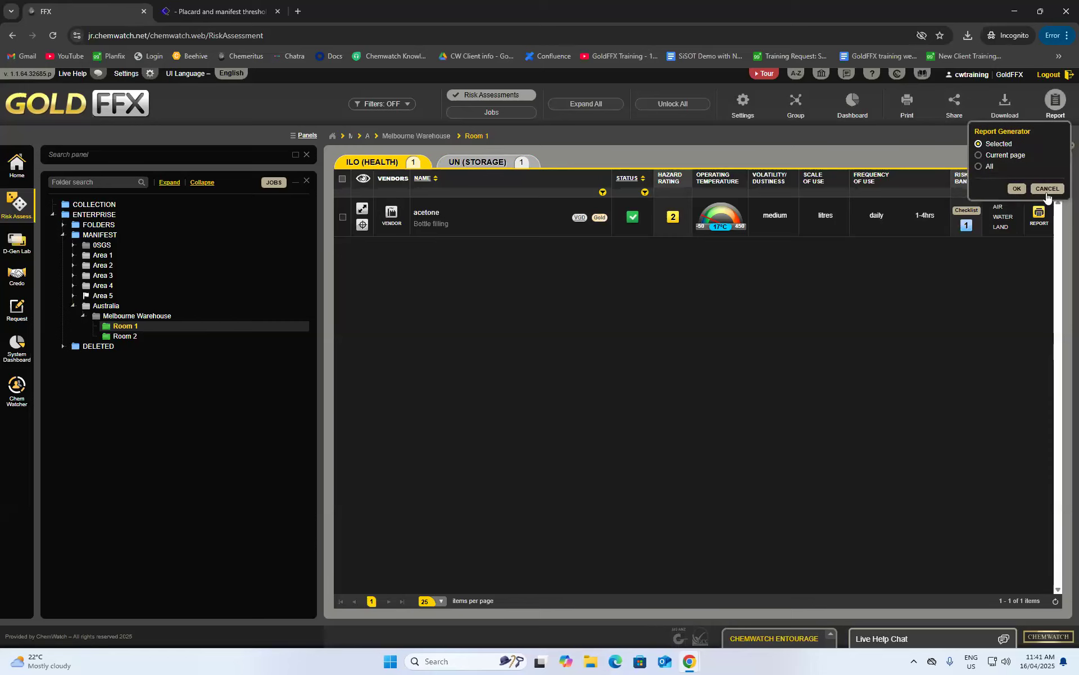
left_click(750, 273)
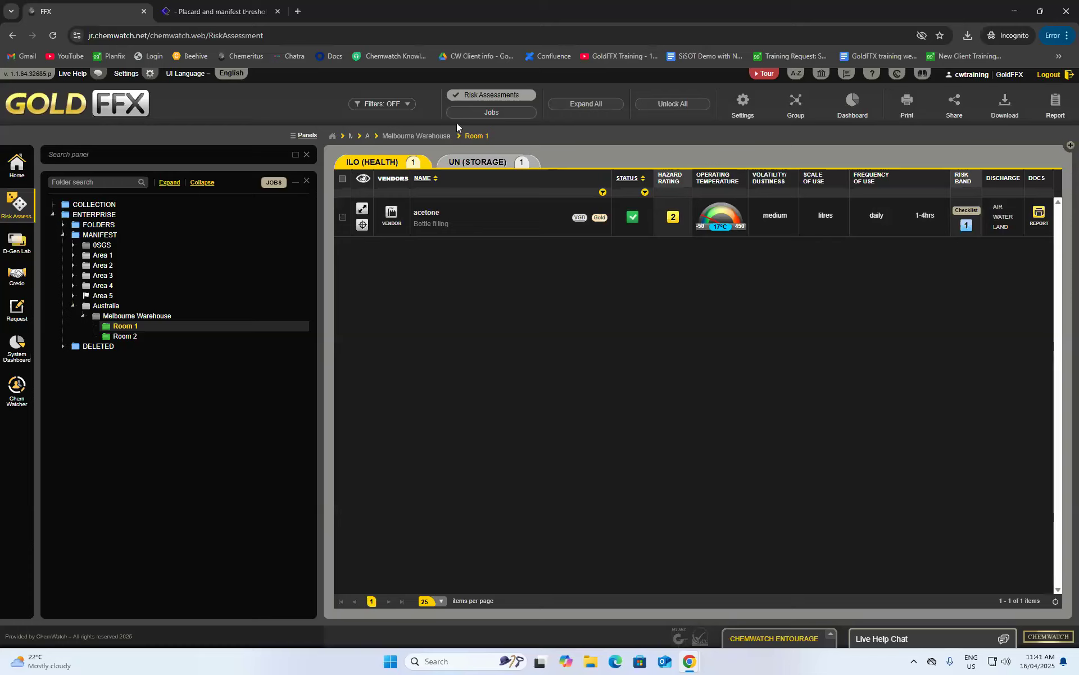
left_click(402, 104)
left_click(402, 104)
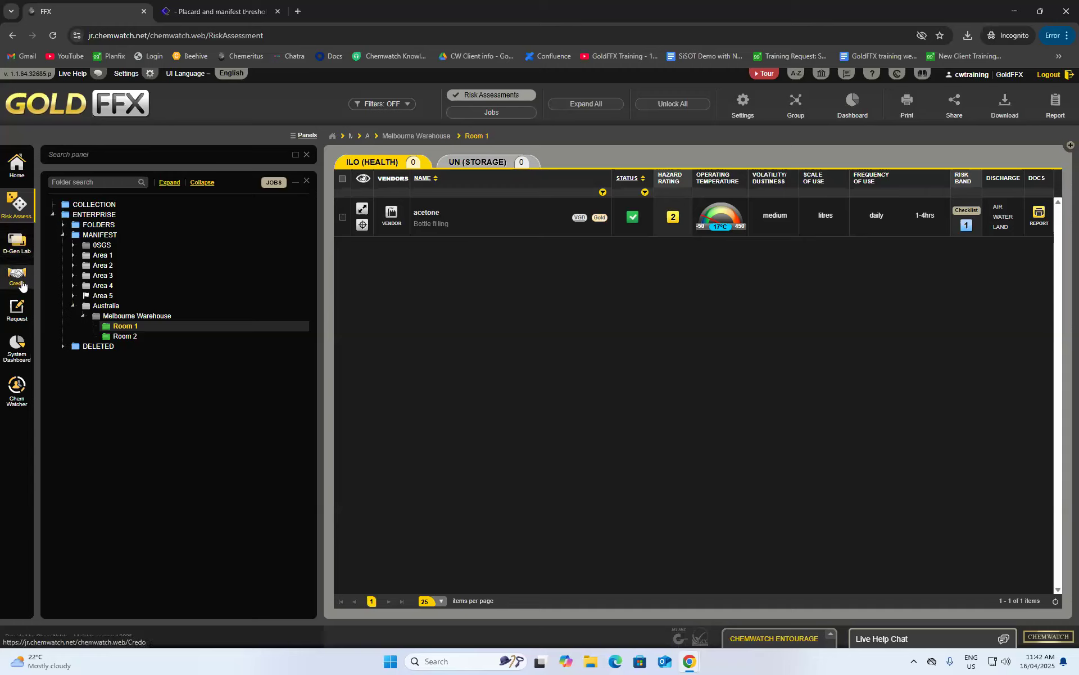
- Open D-Gen Lab and add Room 1's Nail Polish Remover to the element list
left_click(17, 252)
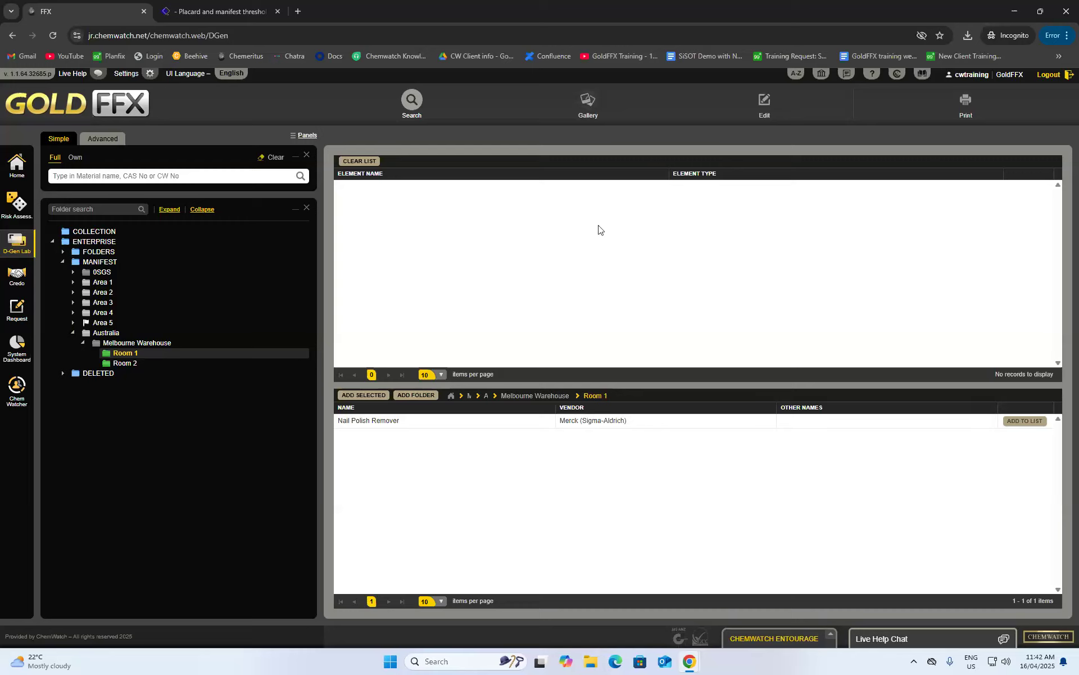
left_click(1025, 420)
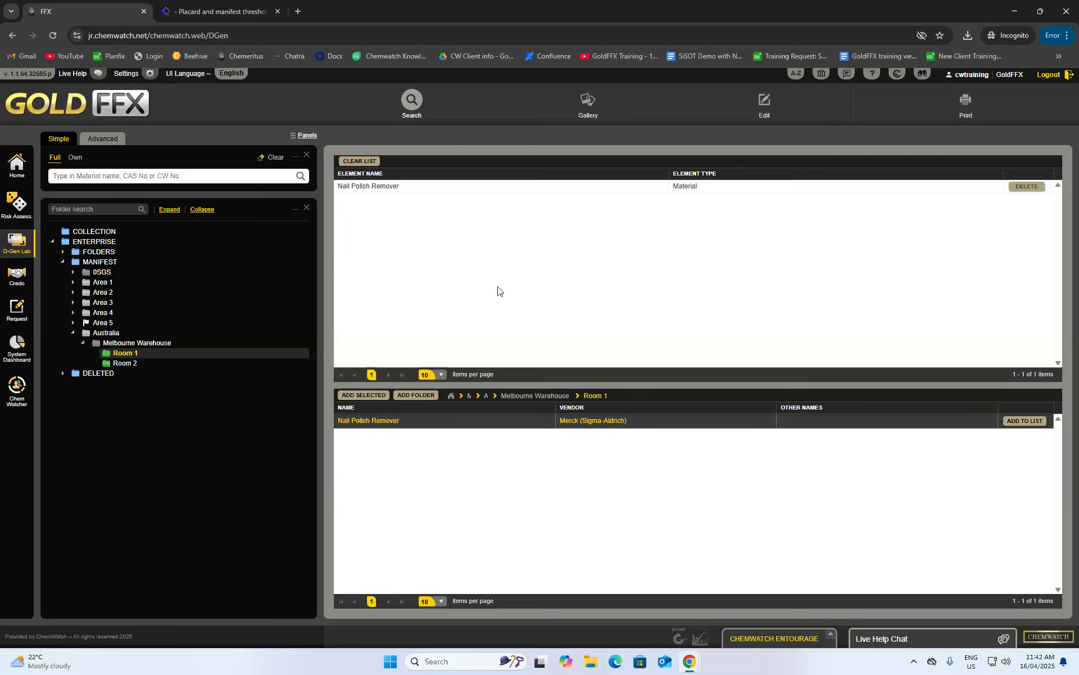
- In the Gallery, preview the GHS 1 per A4_Portrait template, then open it in Edit
left_click(583, 107)
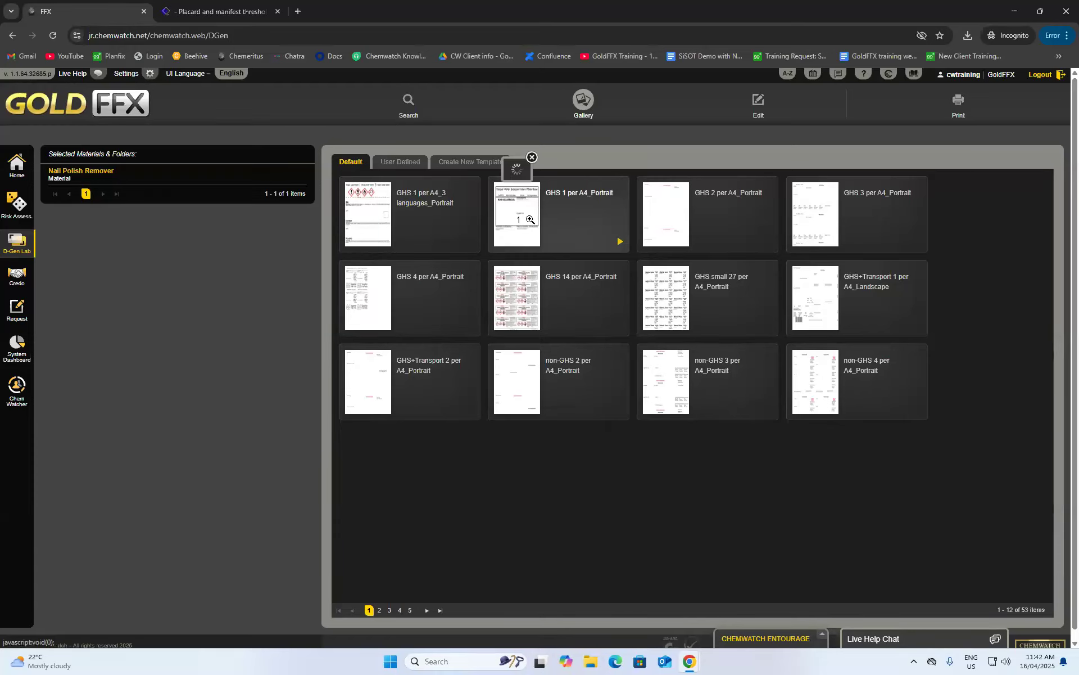
left_click(523, 217)
left_click(690, 248)
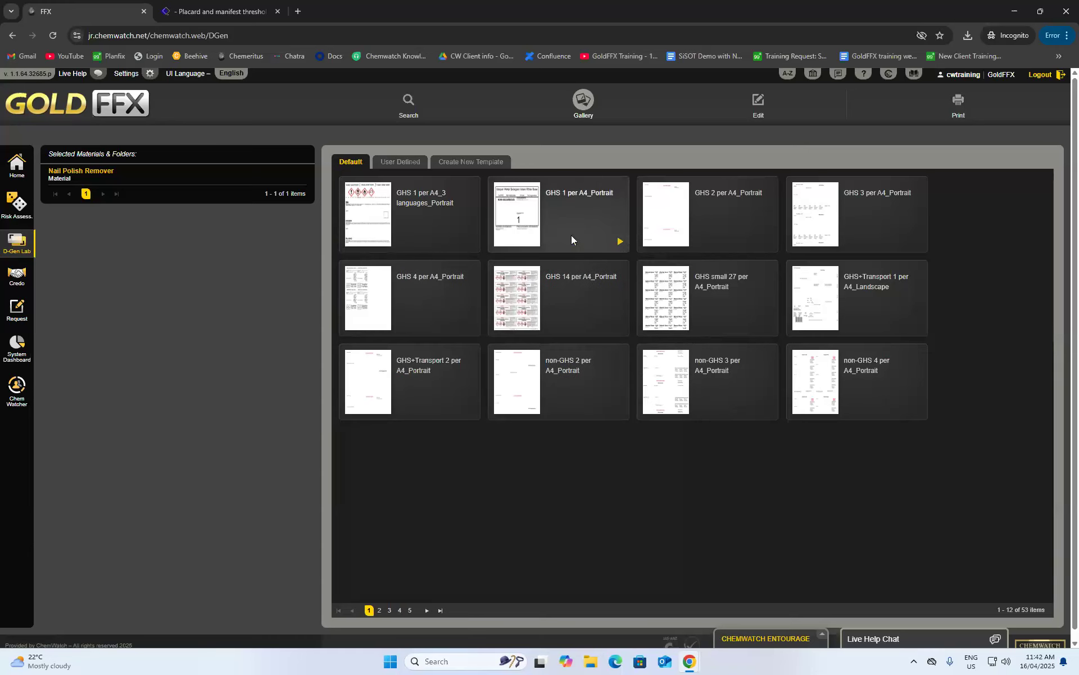
left_click(621, 243)
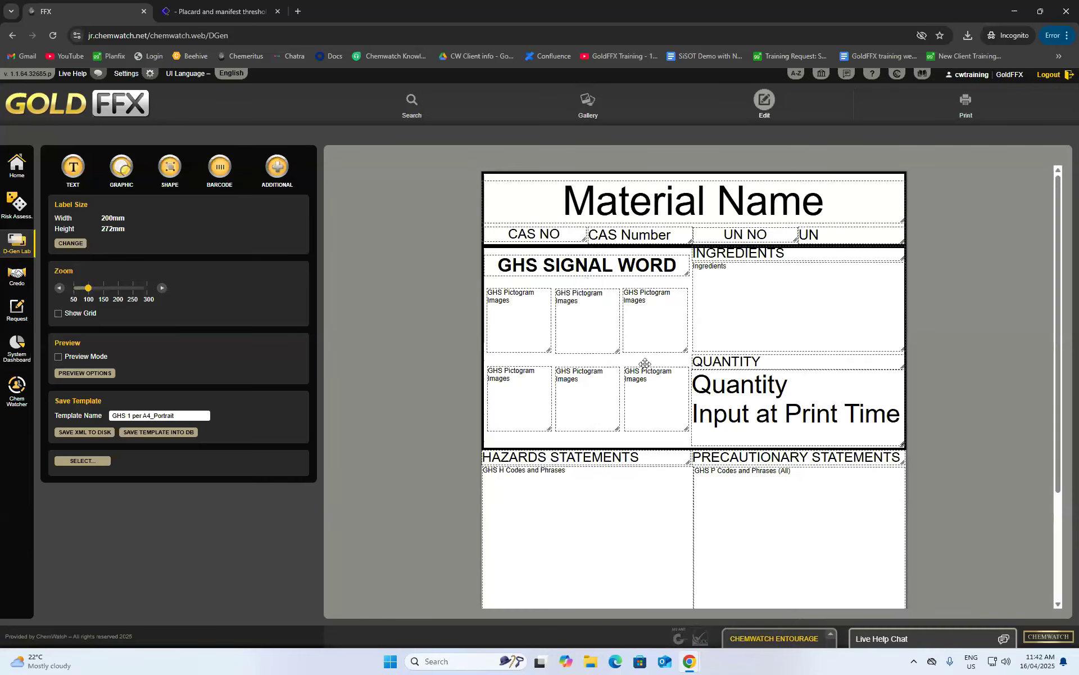
scroll(762, 239, "down", 1)
scroll(781, 214, "up", 1)
- Turn on Preview Mode and delete the four empty pictogram boxes from the label
left_click(58, 357)
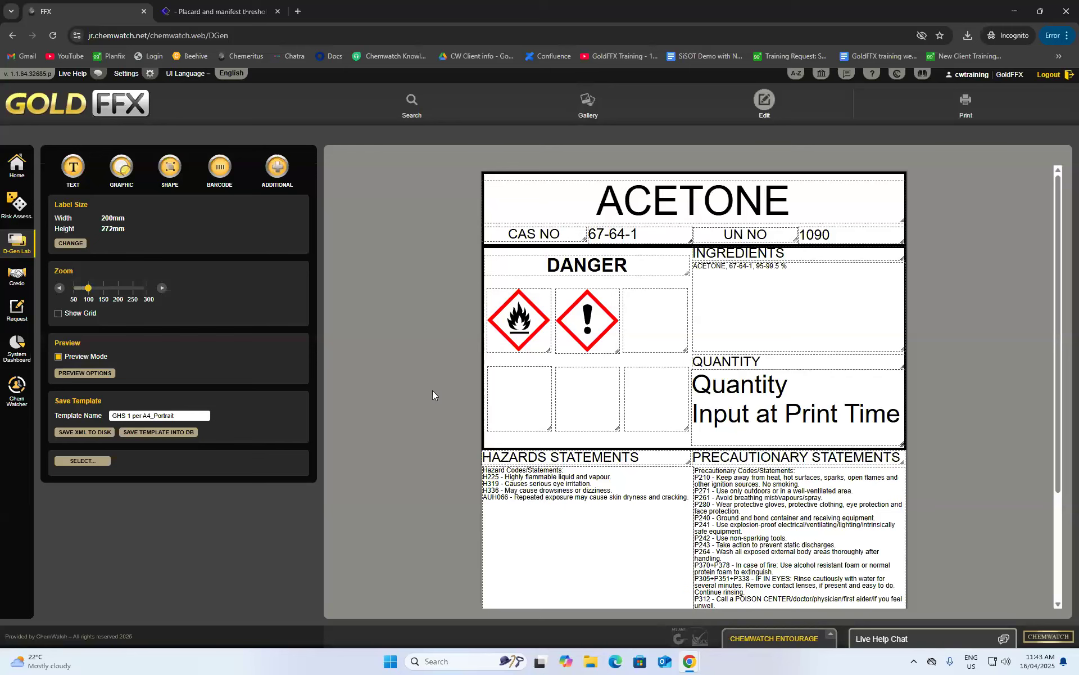
scroll(513, 402, "down", 1)
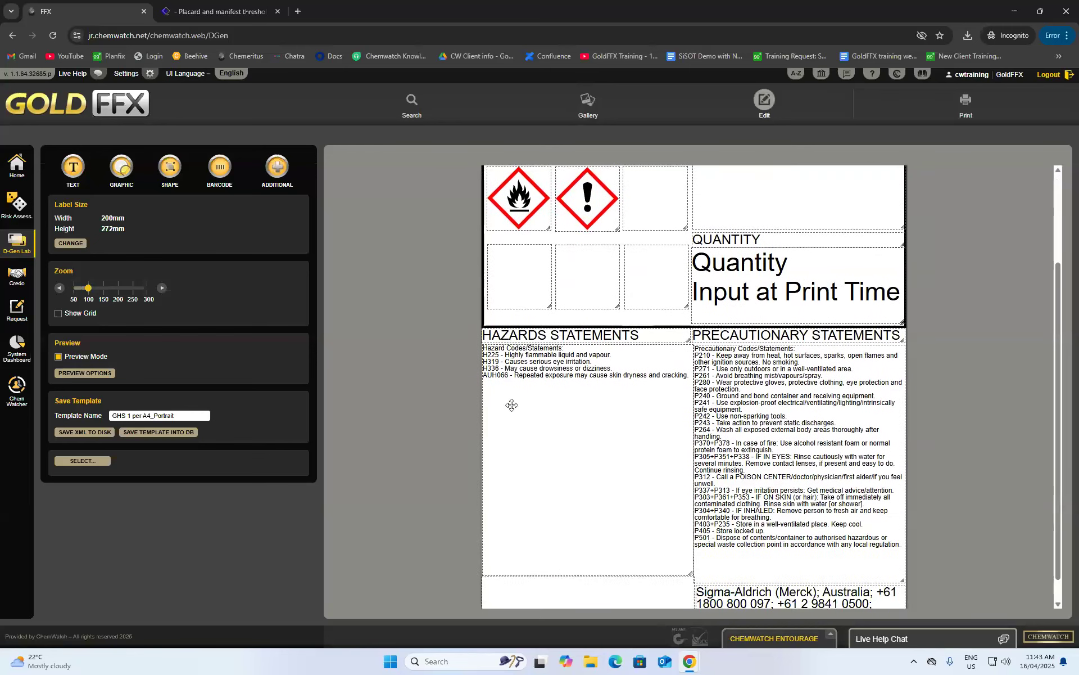
scroll(513, 403, "up", 1)
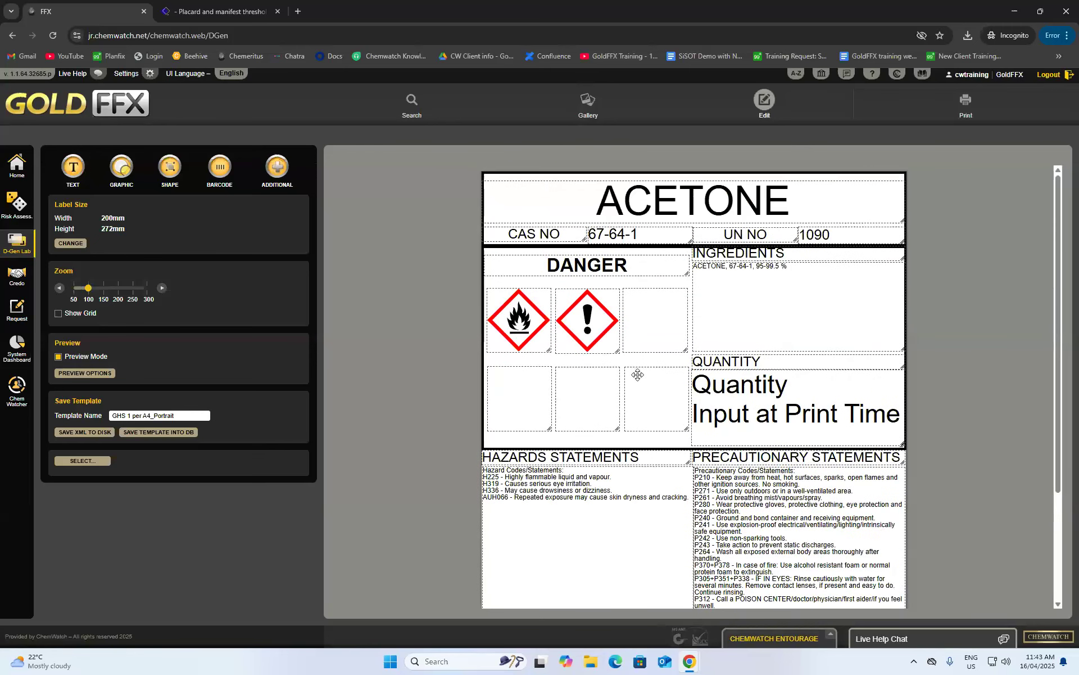
left_click(654, 390)
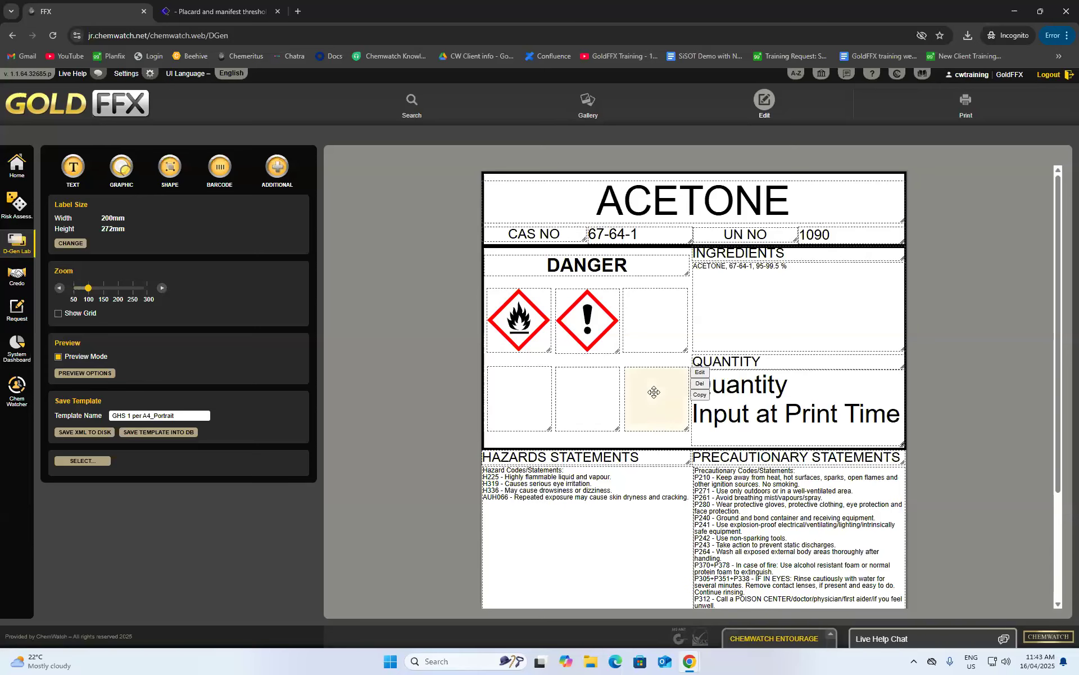
left_click(700, 384)
left_click(556, 389)
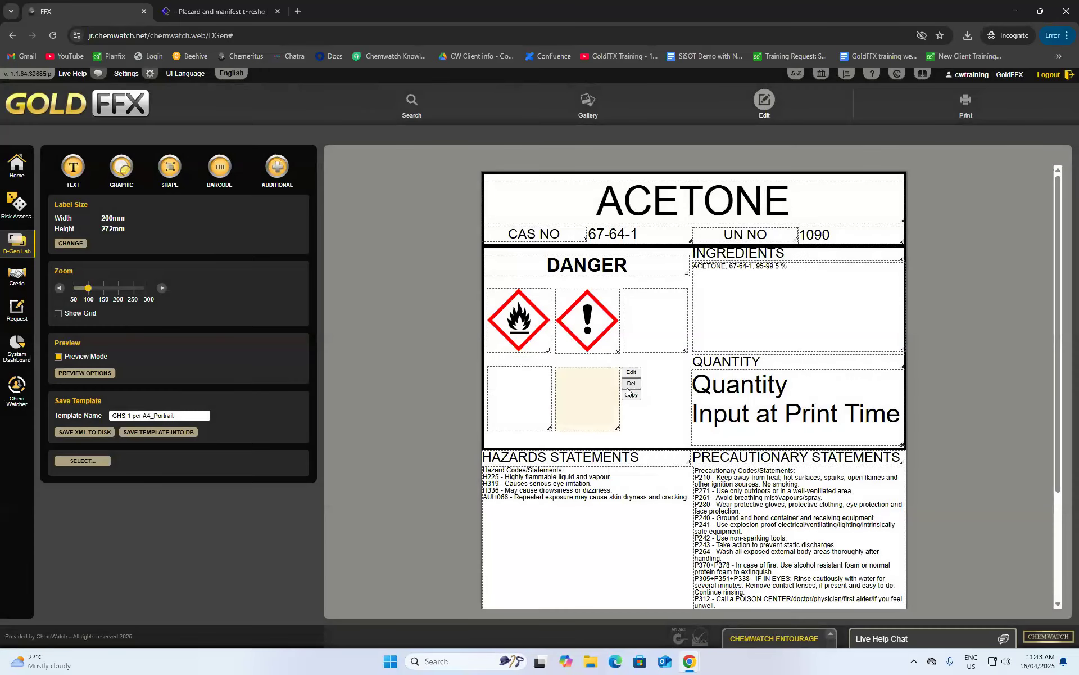
left_click(631, 384)
left_click(553, 386)
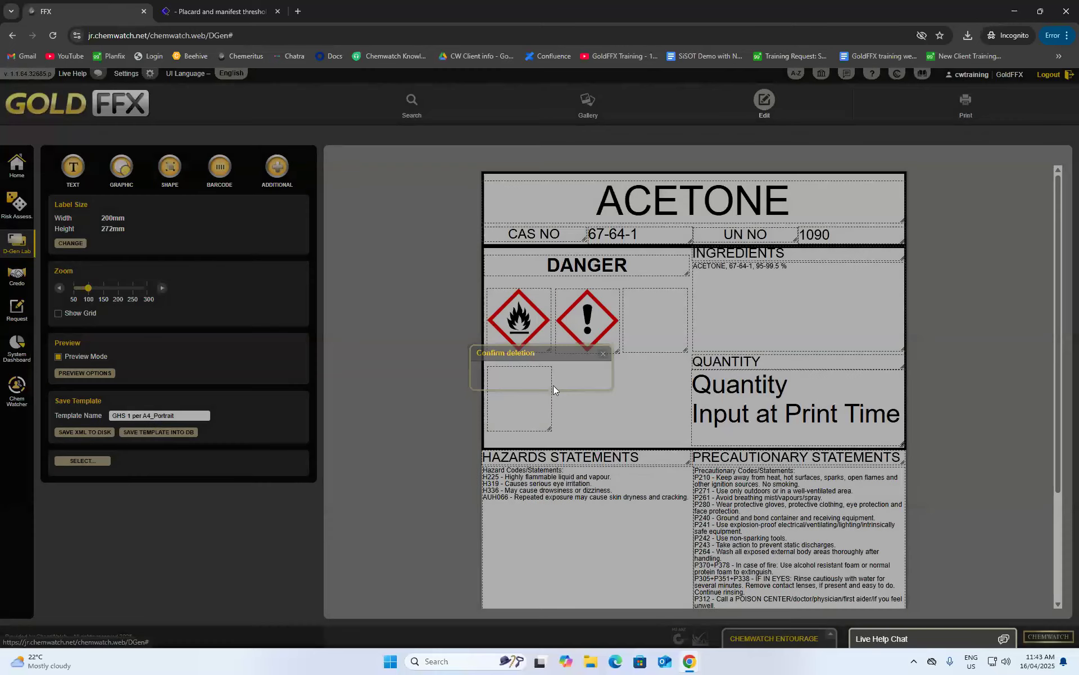
left_click(562, 383)
left_click(553, 387)
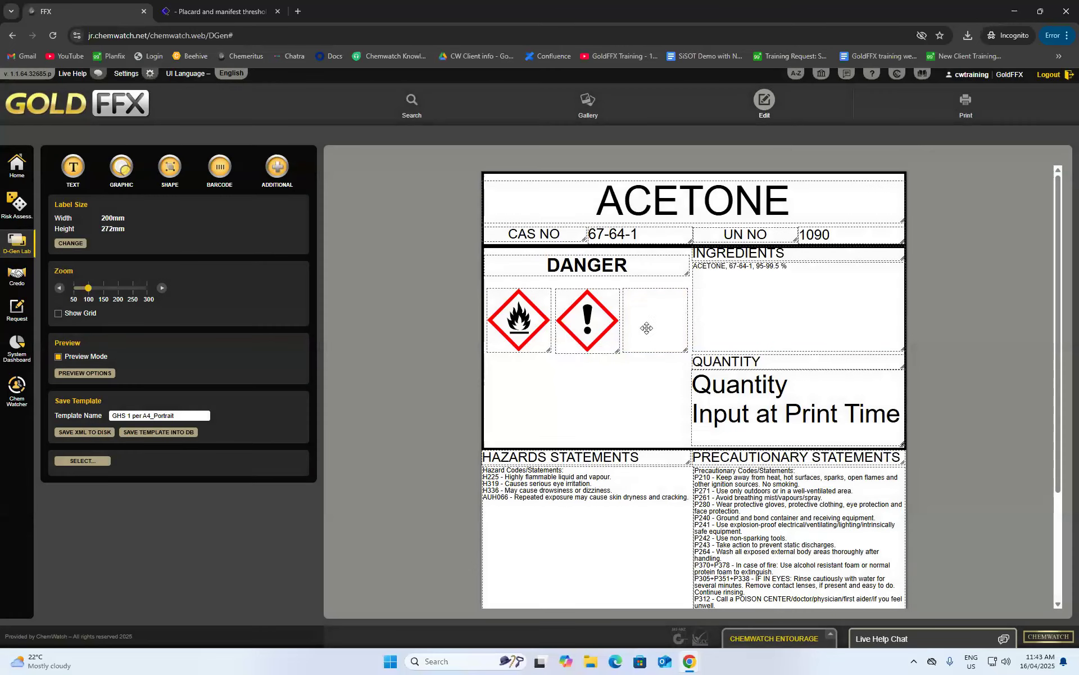
left_click(698, 305)
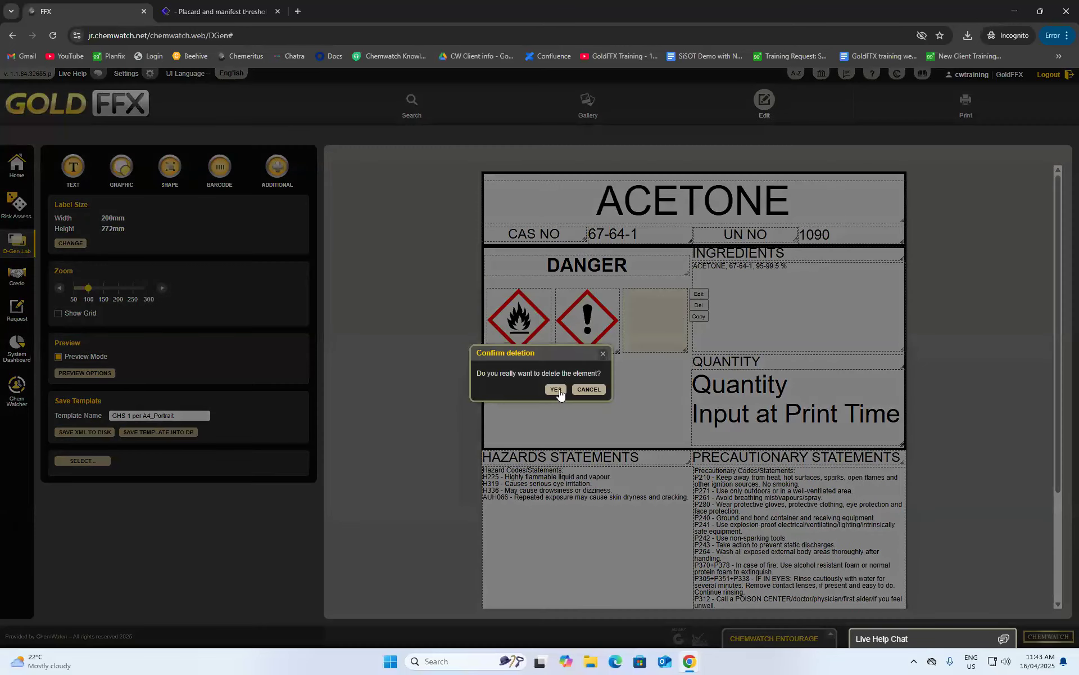
left_click(557, 389)
- Stagger the exclamation pictogram diagonally below the flame pictogram
left_click_drag(515, 325, 513, 322)
left_click_drag(594, 321, 557, 357)
left_click_drag(516, 322, 519, 315)
left_click_drag(558, 360, 559, 350)
left_click(637, 354)
left_click(430, 387)
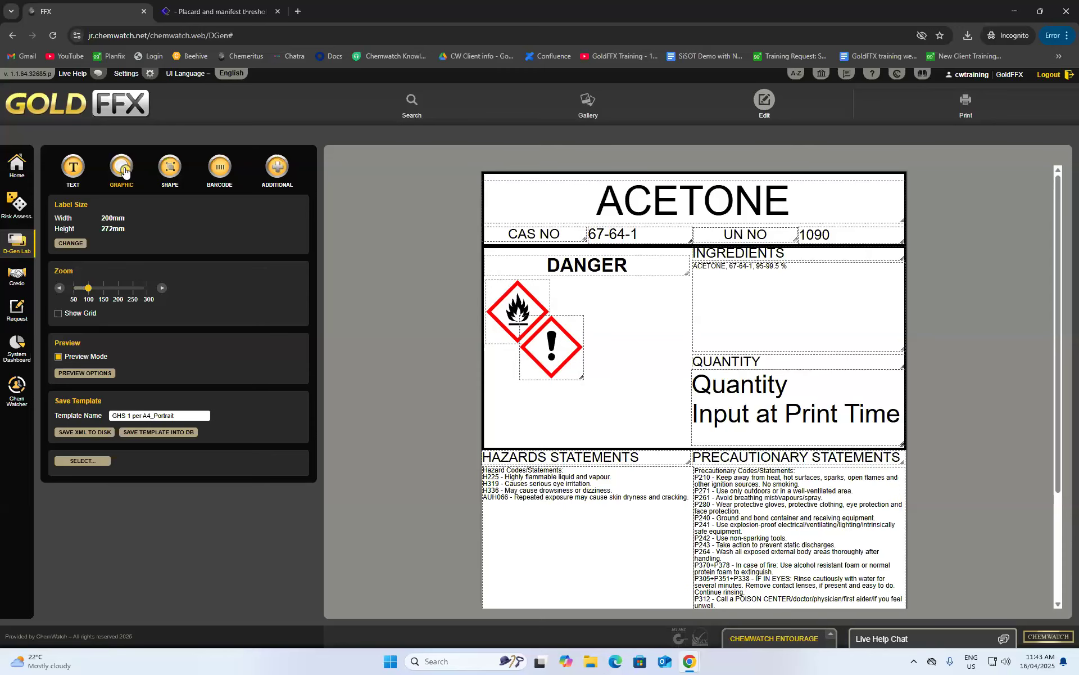
- Add a qr-code barcode whose input is the External Vendor document link
left_click(212, 173)
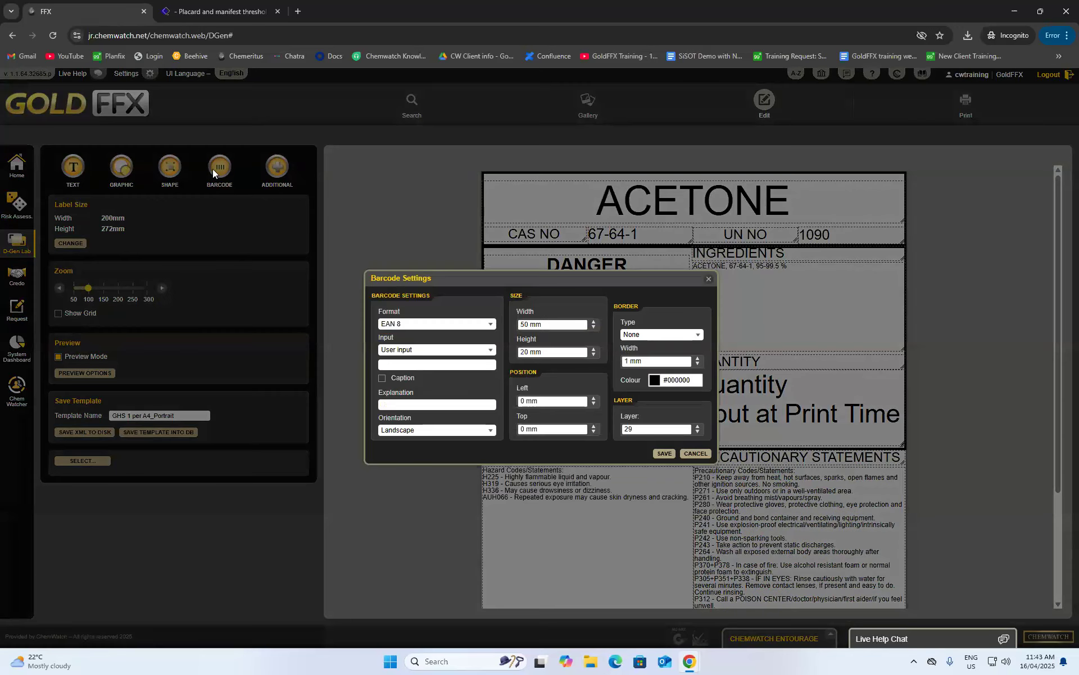
left_click(464, 325)
scroll(410, 467, "down", 1)
left_click(410, 466)
left_click(417, 349)
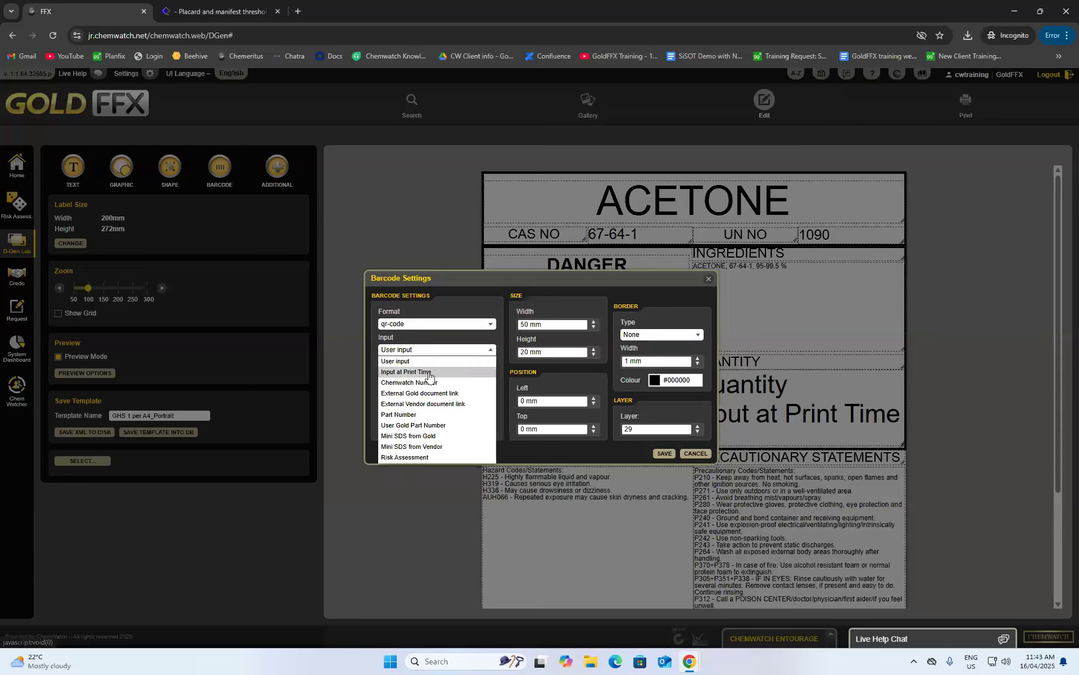
left_click(429, 403)
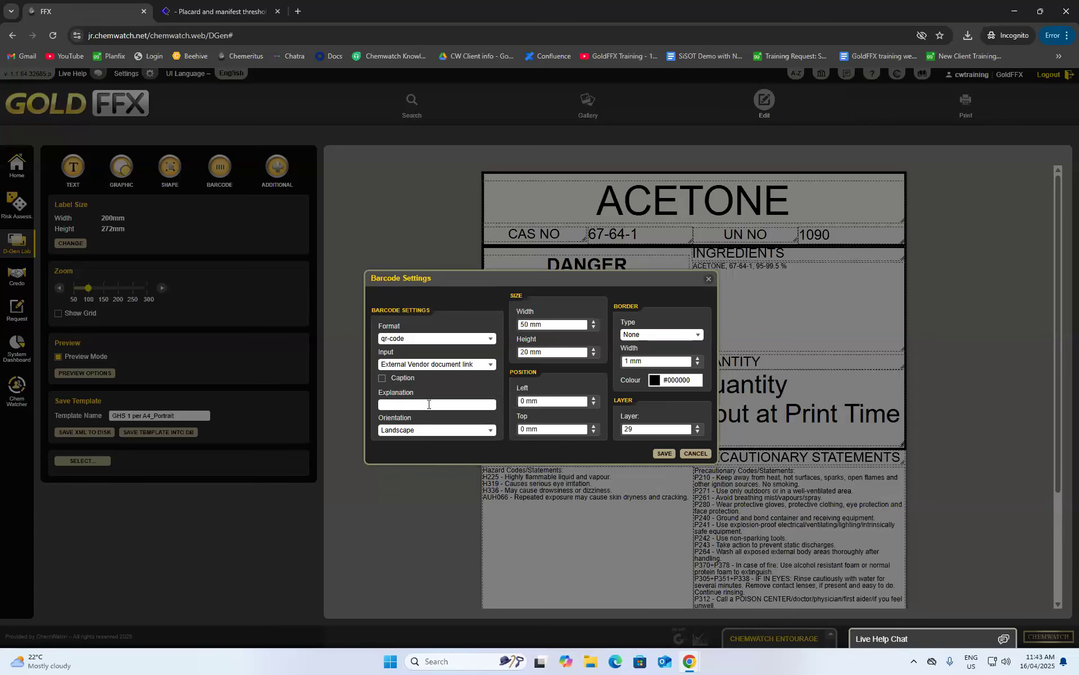
left_click(664, 453)
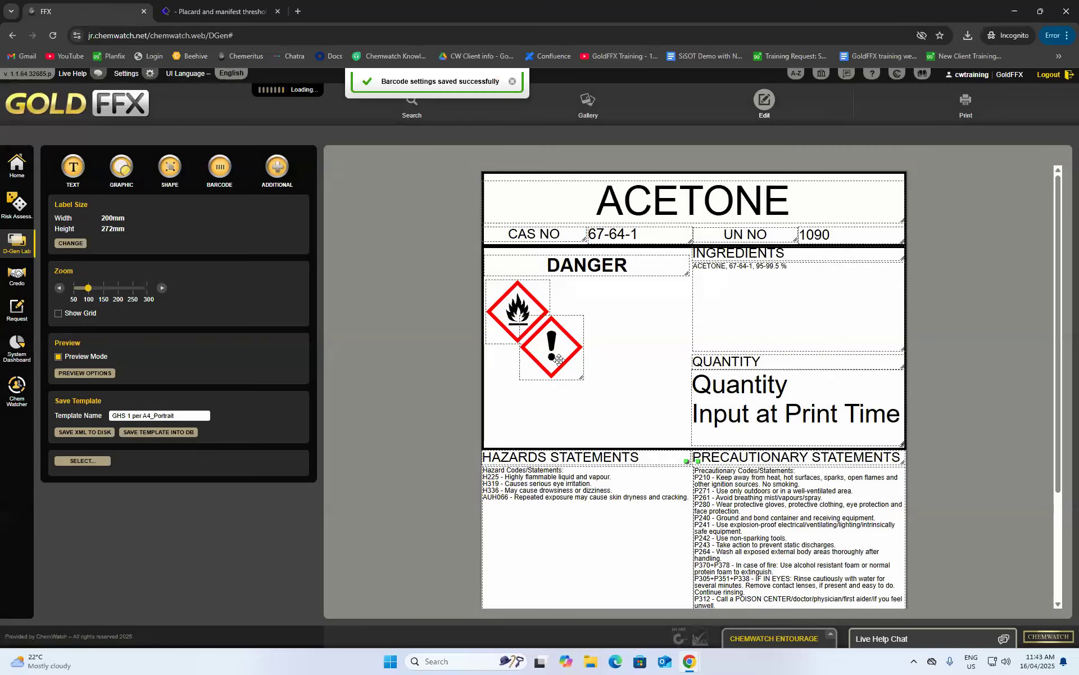
- Move and stretch the QR code so it sits beside the pictograms
left_click_drag(508, 196, 658, 334)
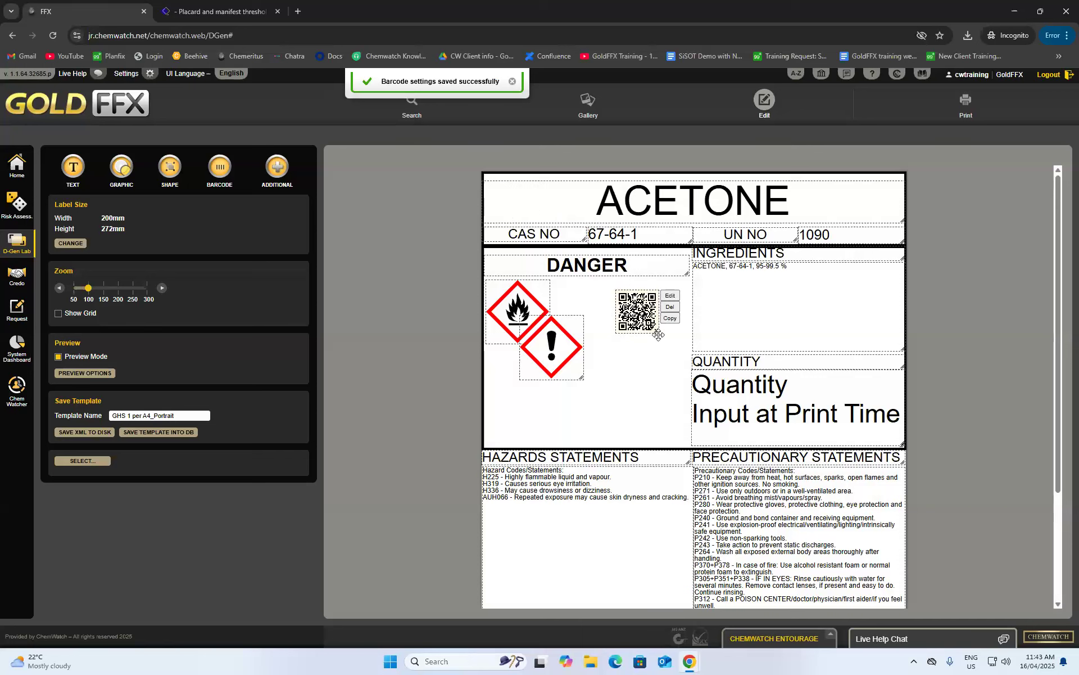
left_click_drag(659, 332, 658, 360)
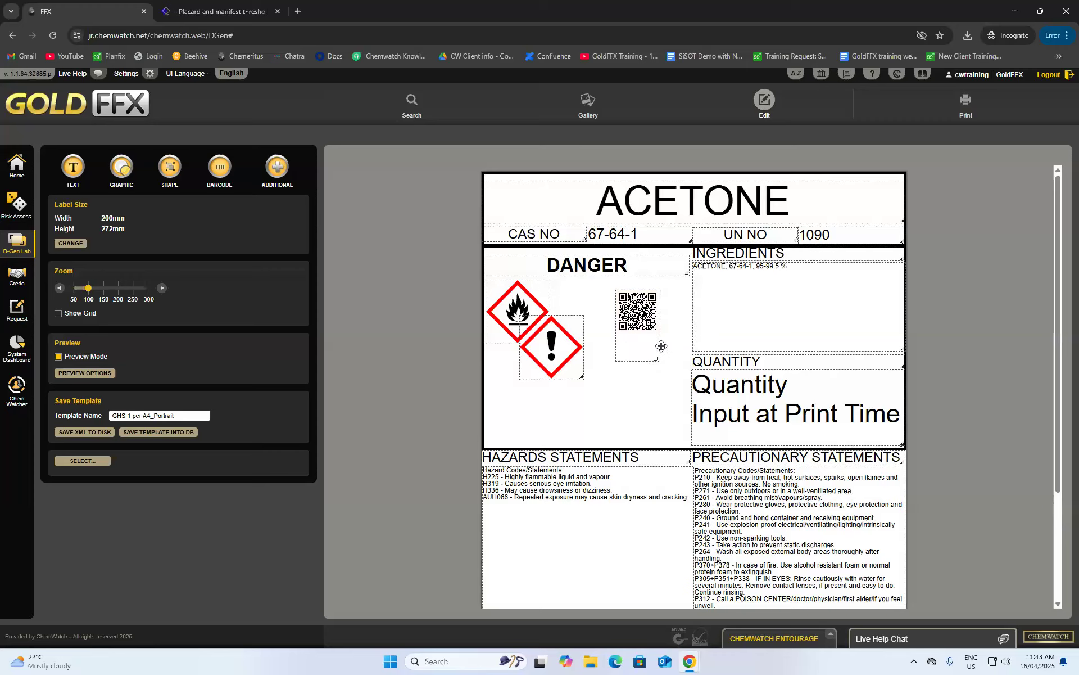
left_click_drag(642, 318, 637, 409)
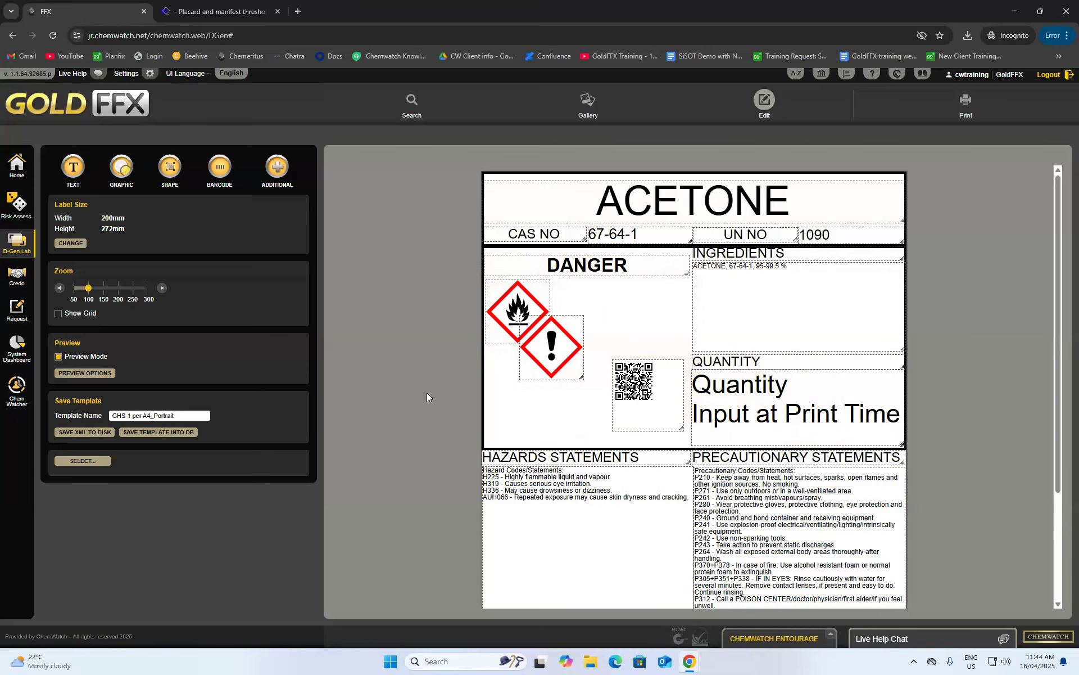
- Add a free-text element reading 'Scan here for a Vendor SDS' to the label
left_click(80, 169)
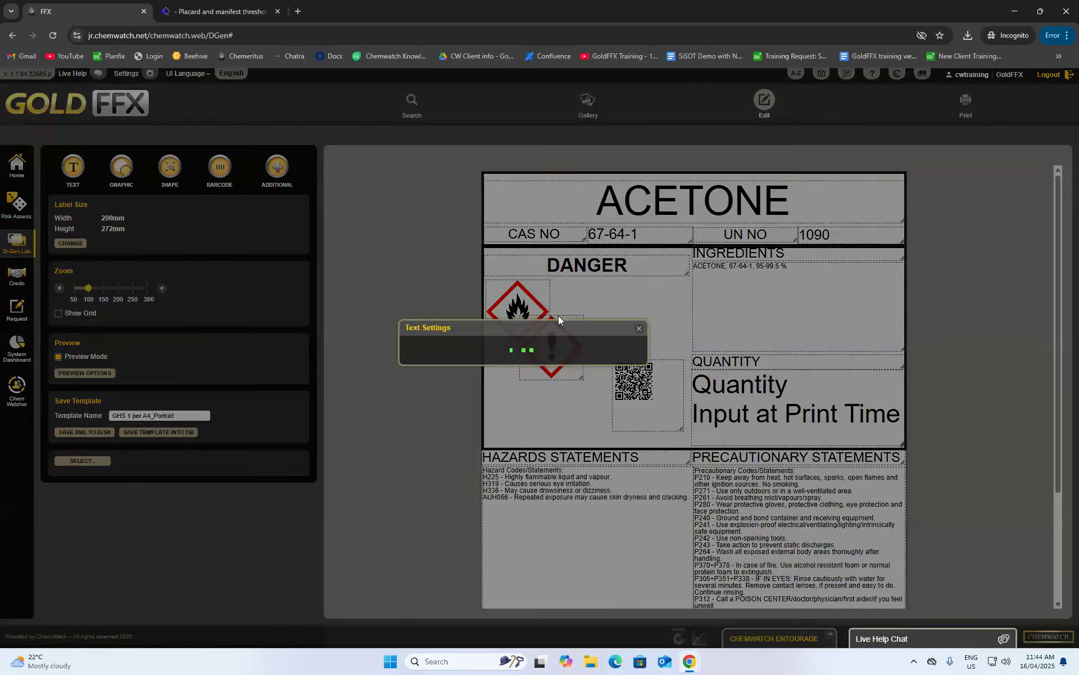
left_click(450, 242)
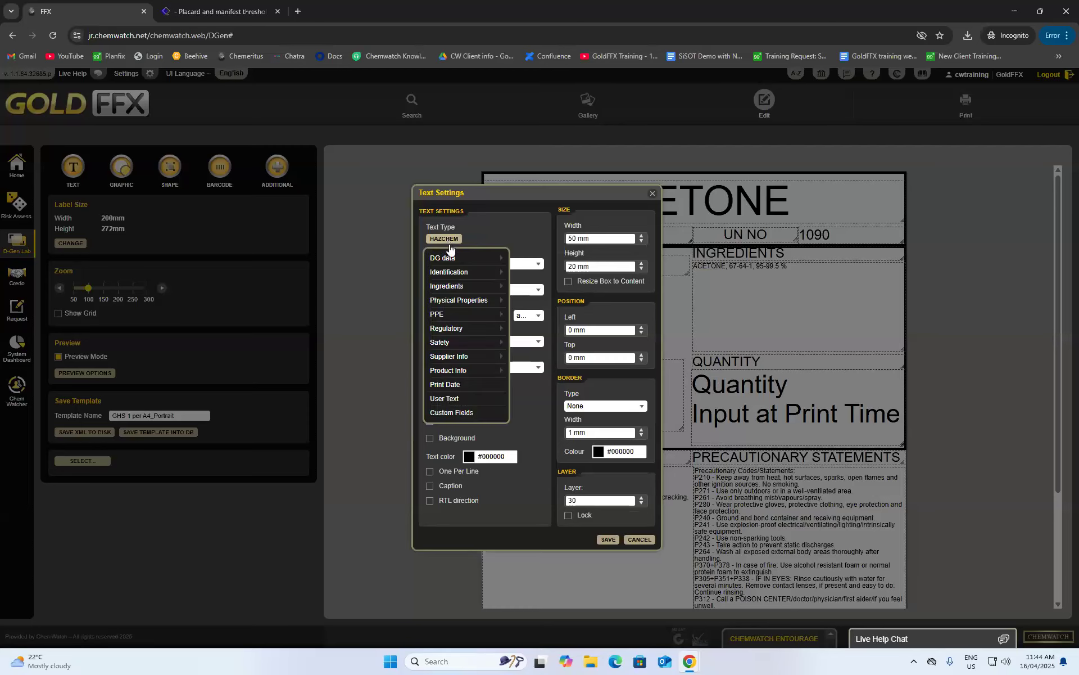
left_click(449, 399)
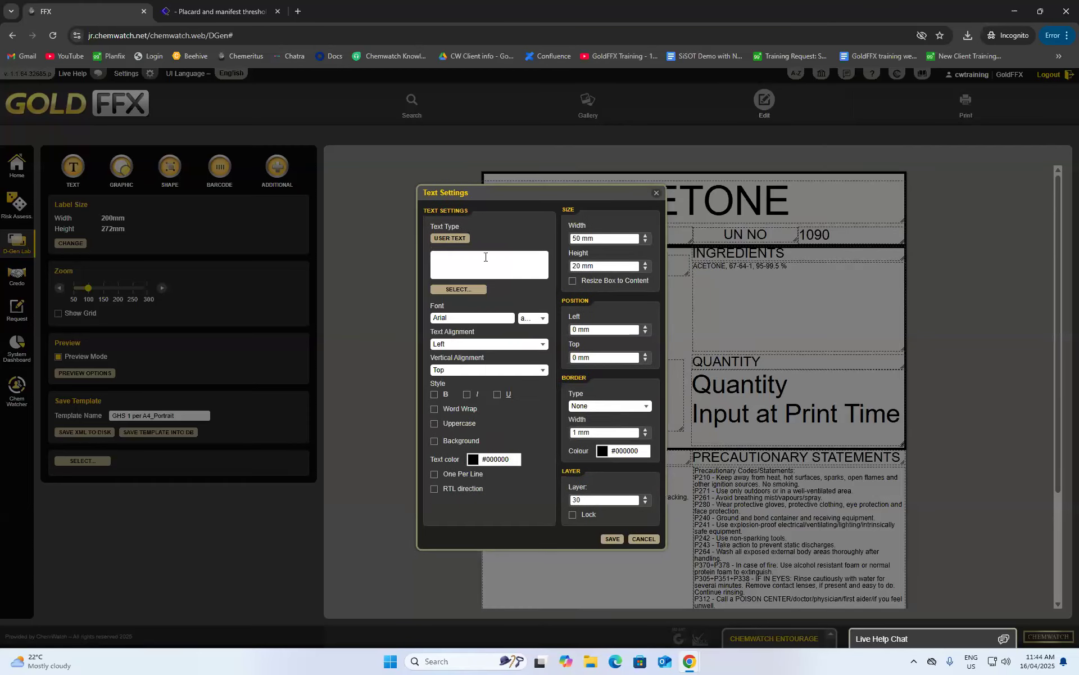
type("SCan")
left_click(611, 539)
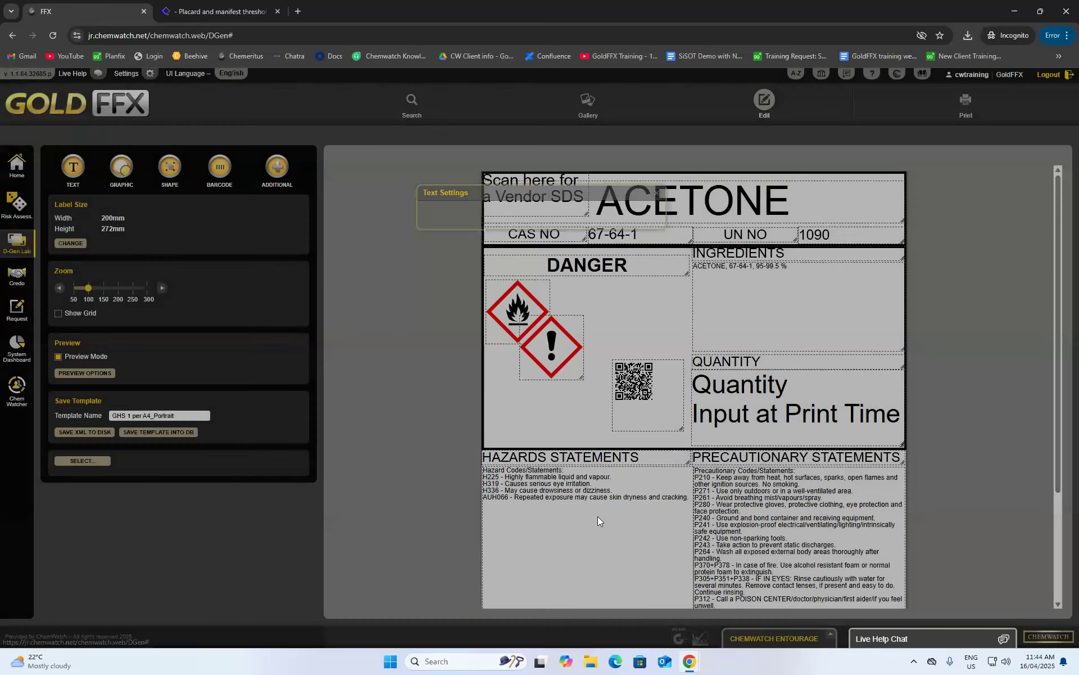
- Place the caption directly beneath the QR code and nudge both into alignment
left_click_drag(534, 233, 612, 305)
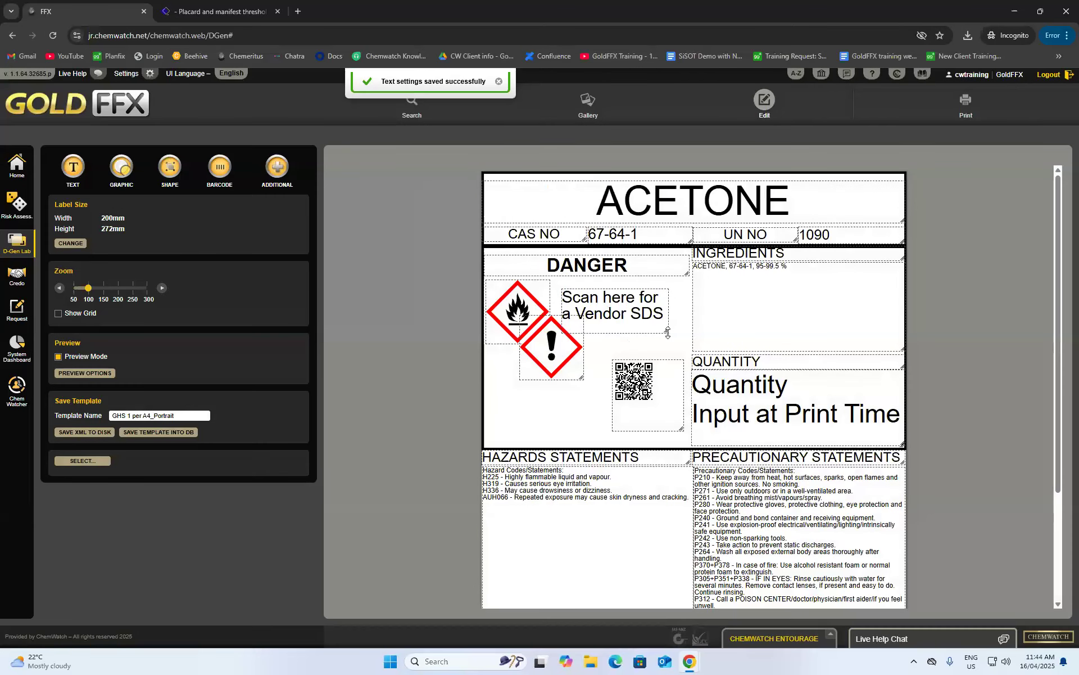
left_click_drag(669, 334, 664, 458)
left_click(639, 327)
left_click_drag(654, 399, 650, 384)
left_click_drag(654, 434, 644, 424)
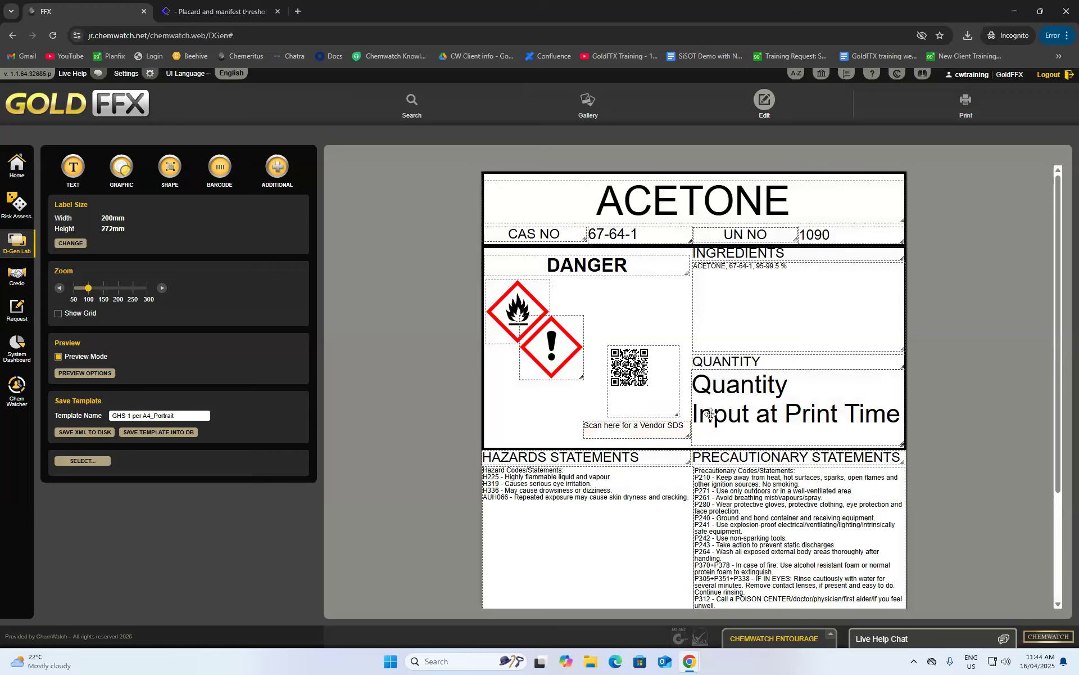
left_click_drag(668, 409, 665, 407)
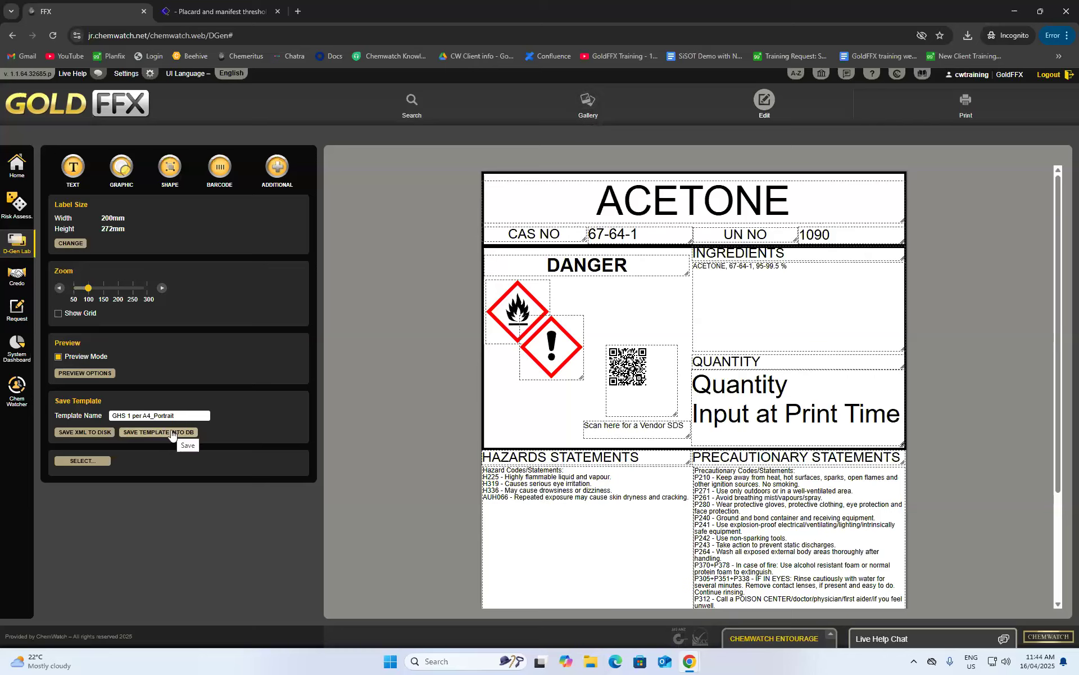
- Save the label layout into the database as template 'GHS 1 per A4_Portrait + QR code'
left_click(197, 415)
type("+ QR code")
left_click(171, 432)
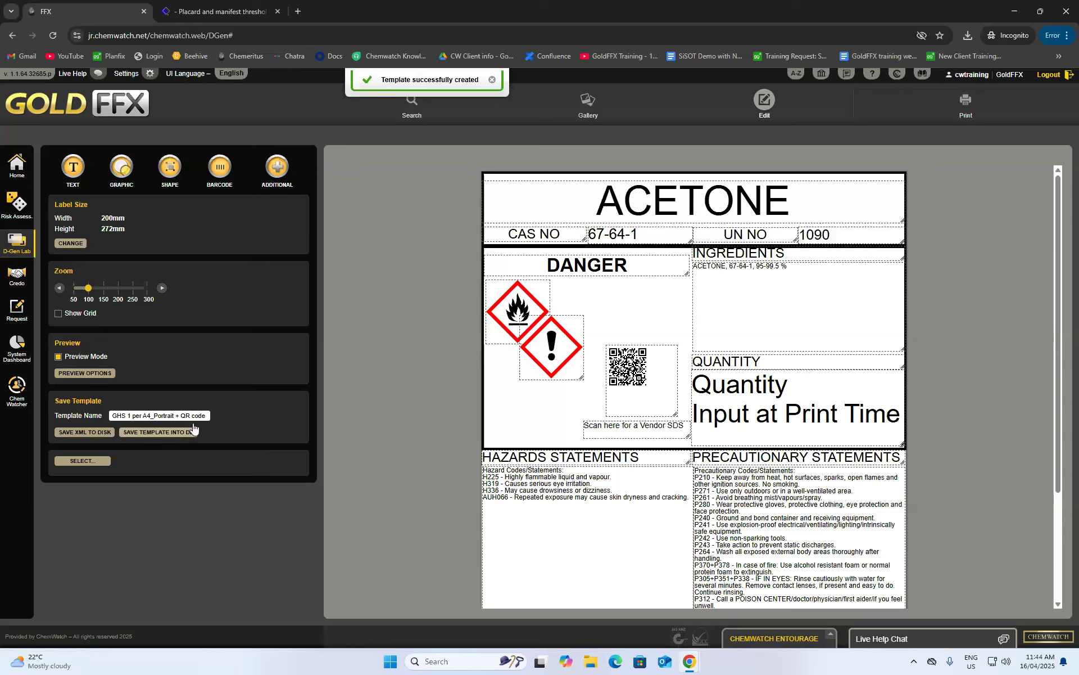
left_click(491, 82)
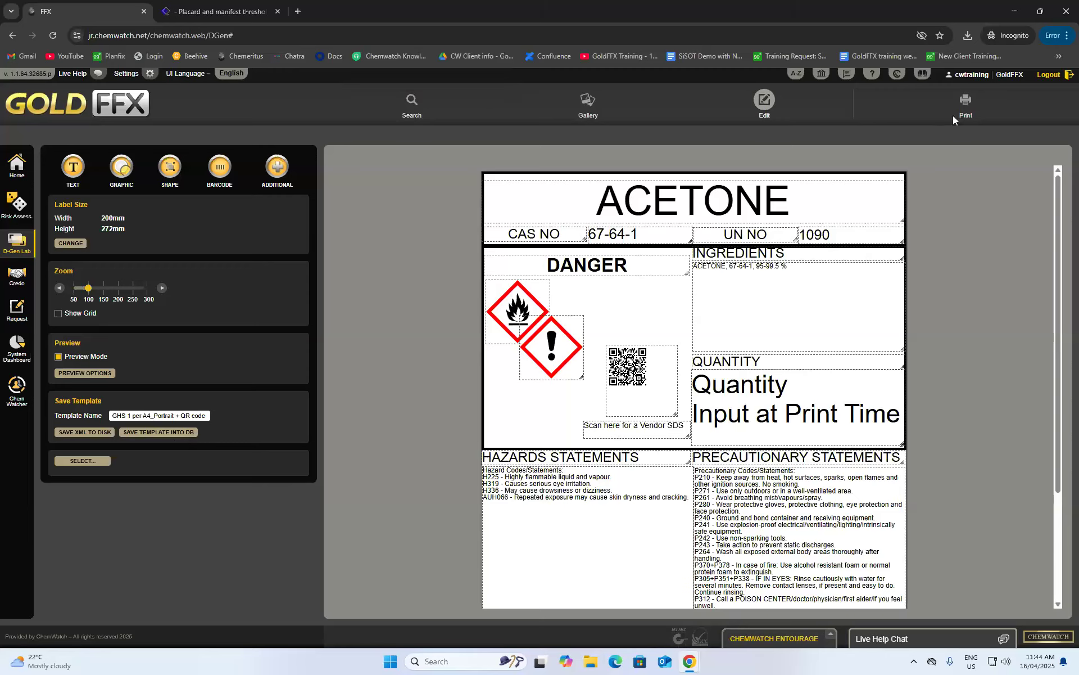
- Preview the label filled with a 20L quantity, then return to the Home page
left_click(966, 103)
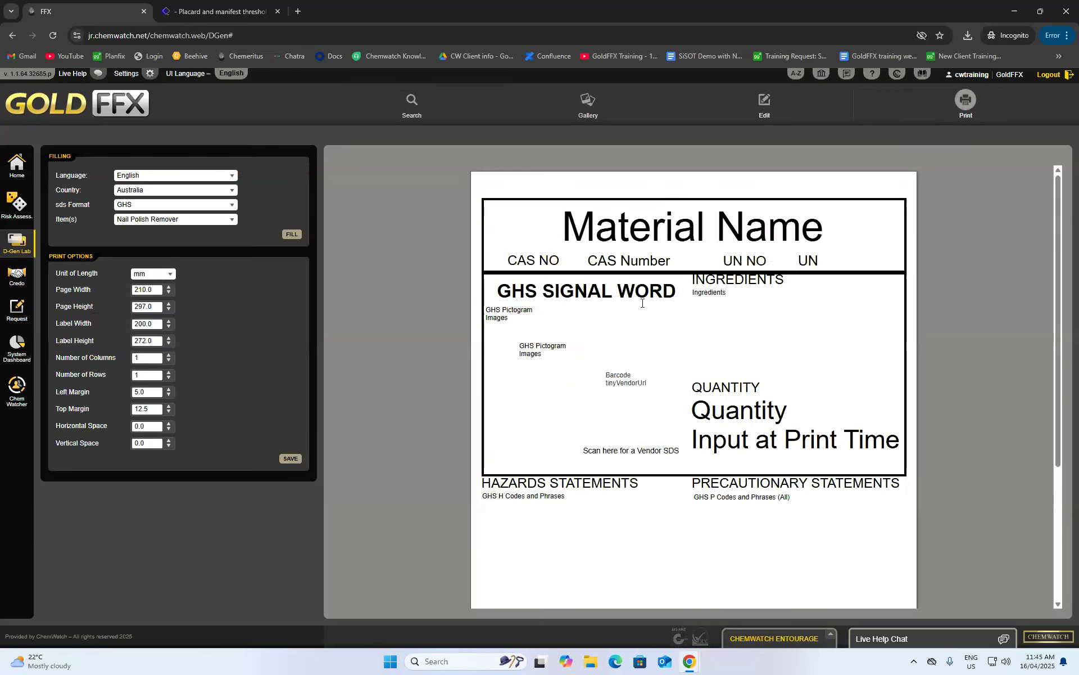
left_click(290, 236)
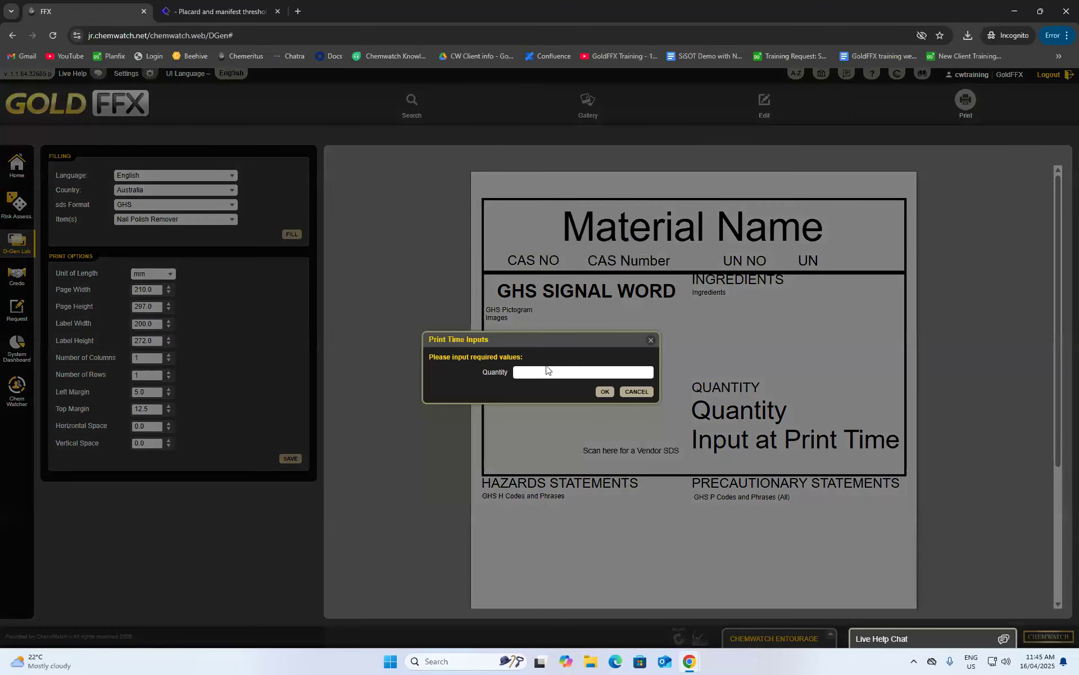
type("20L")
left_click(605, 392)
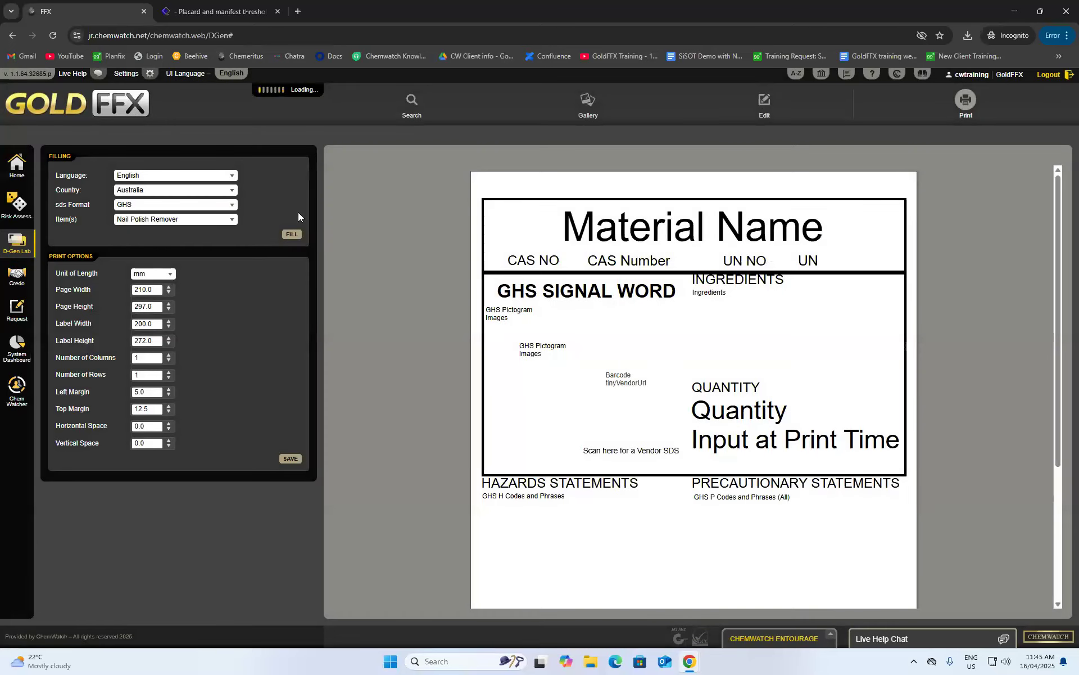
scroll(624, 285, "down", 3)
scroll(629, 298, "up", 2)
scroll(629, 304, "up", 1)
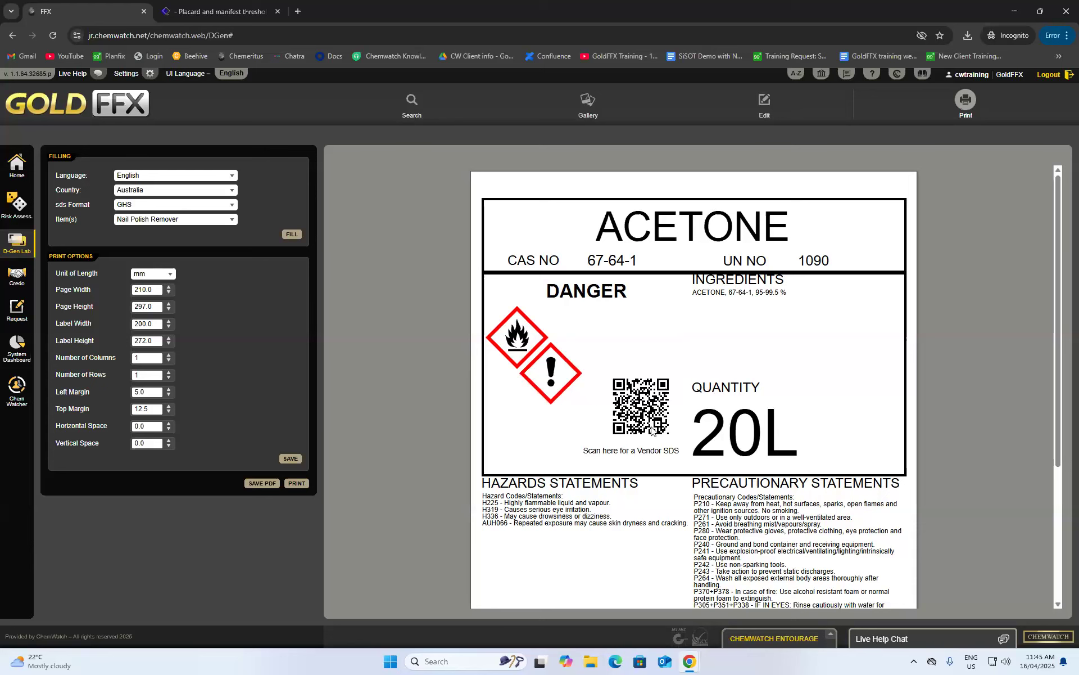
scroll(651, 431, "down", 1)
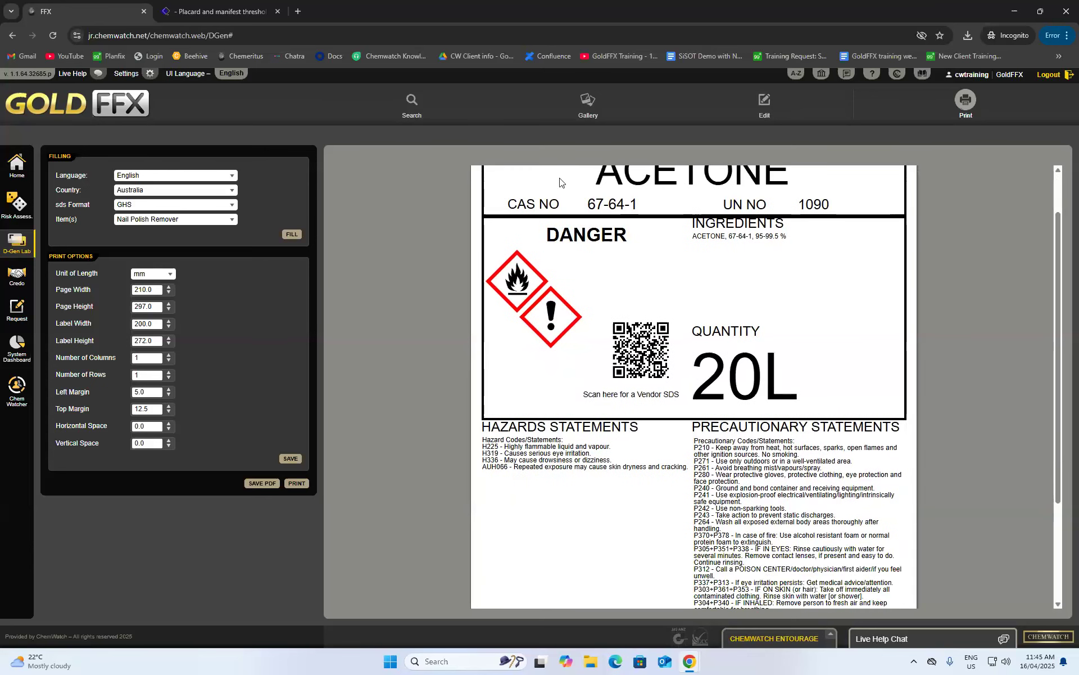
left_click(18, 169)
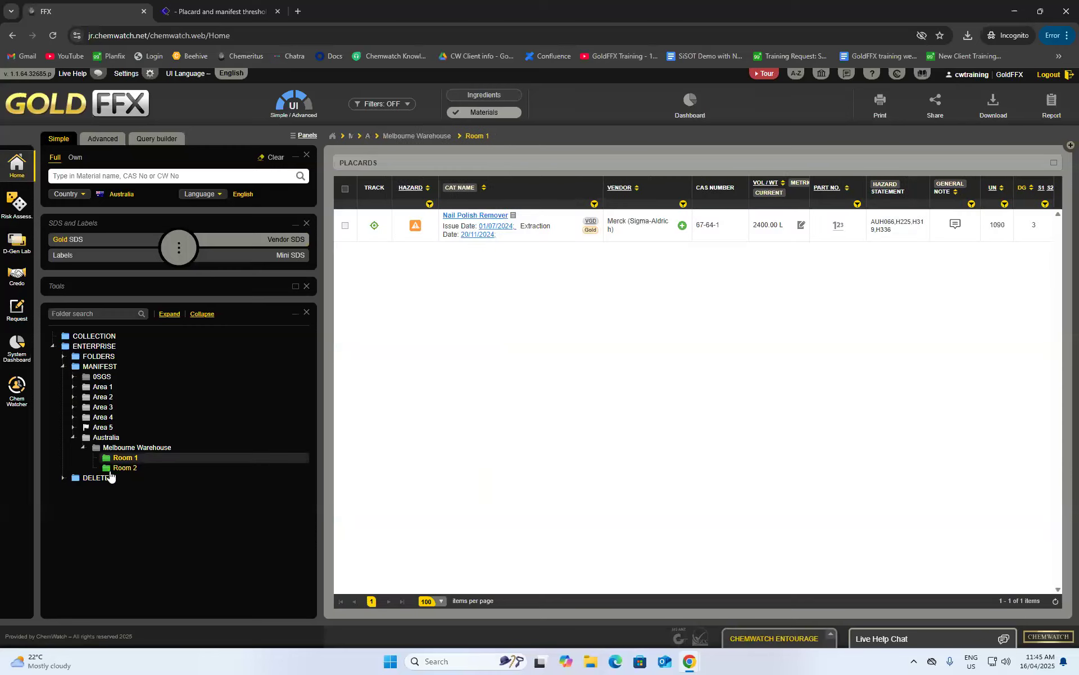
- Render benzene's Room 2 label on the GHS 1 per A4_Portrait + QR code template with 20L
left_click(115, 468)
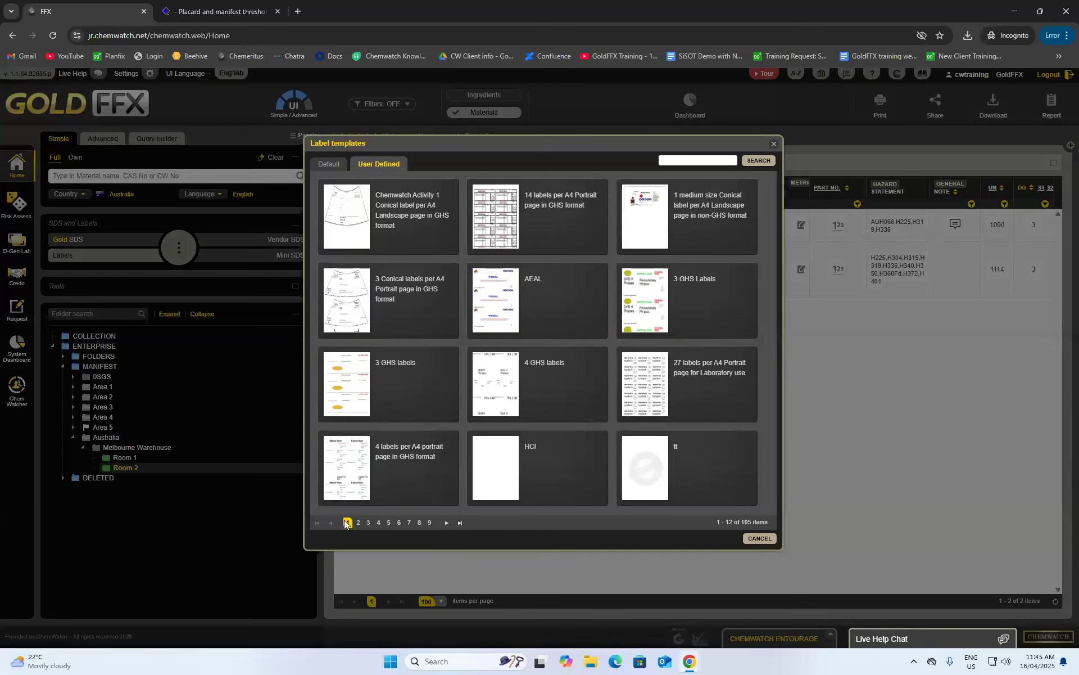
left_click(430, 522)
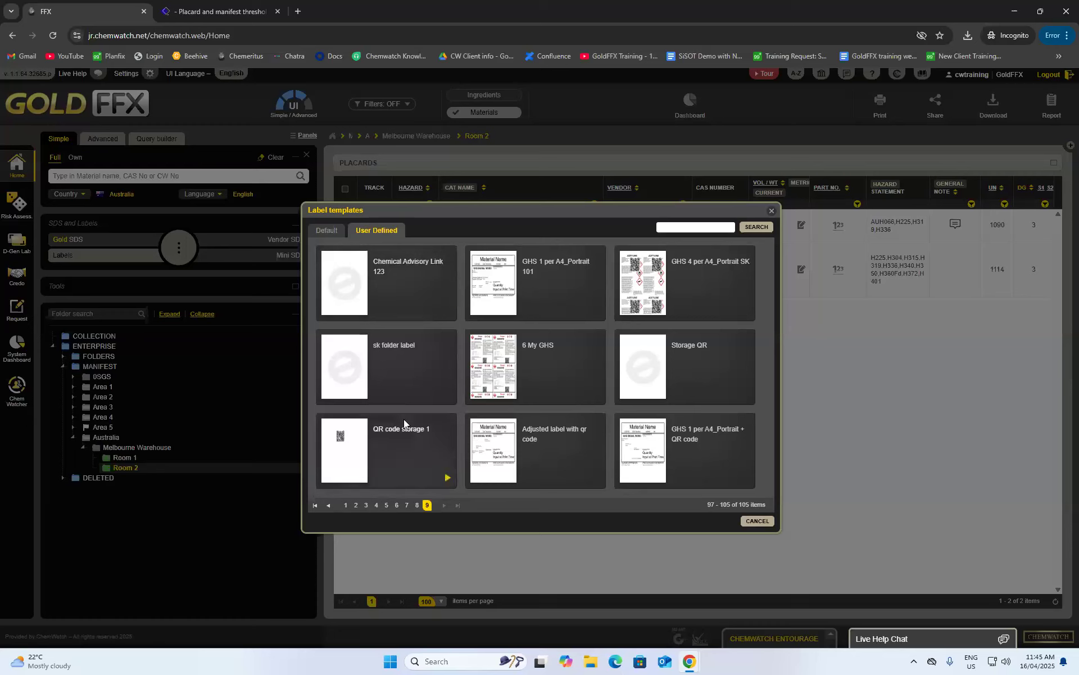
left_click(746, 477)
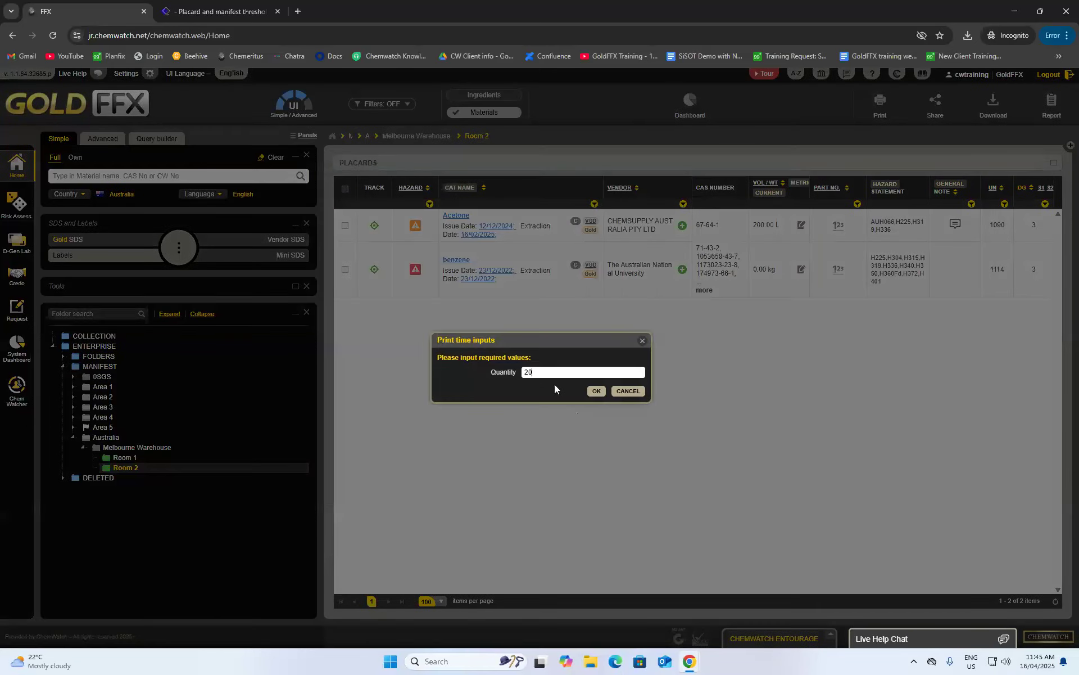
left_click(599, 390)
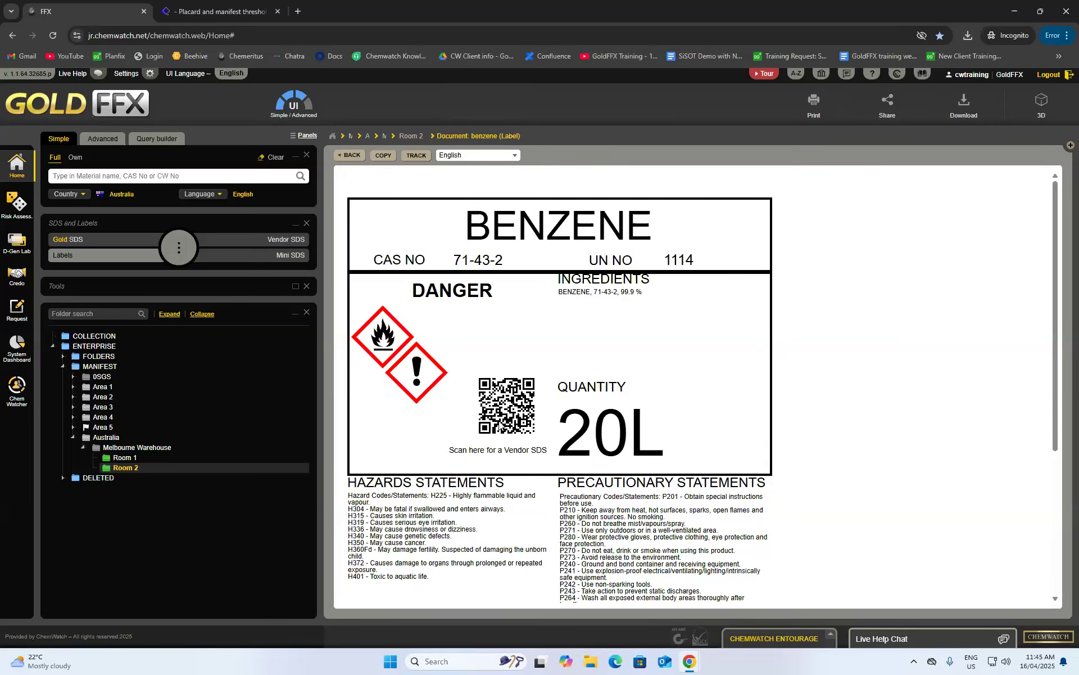
scroll(499, 447, "down", 1)
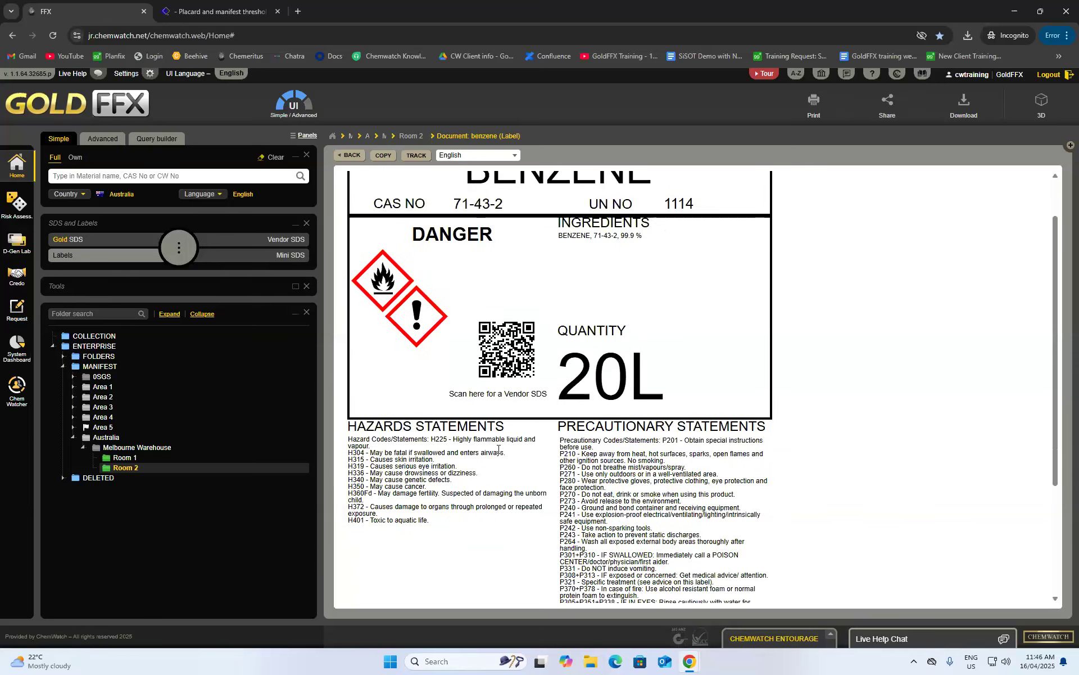
scroll(495, 466, "down", 3)
scroll(495, 469, "up", 4)
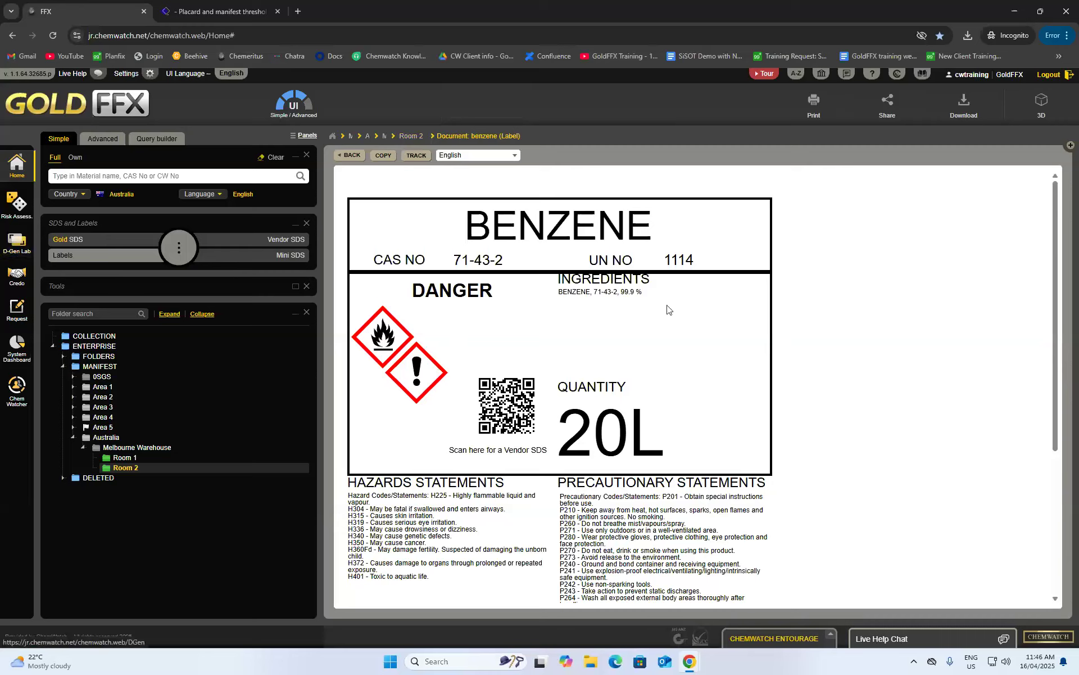
- Start a new Credo material and expand its manufacturer and ingredients sections
left_click(17, 271)
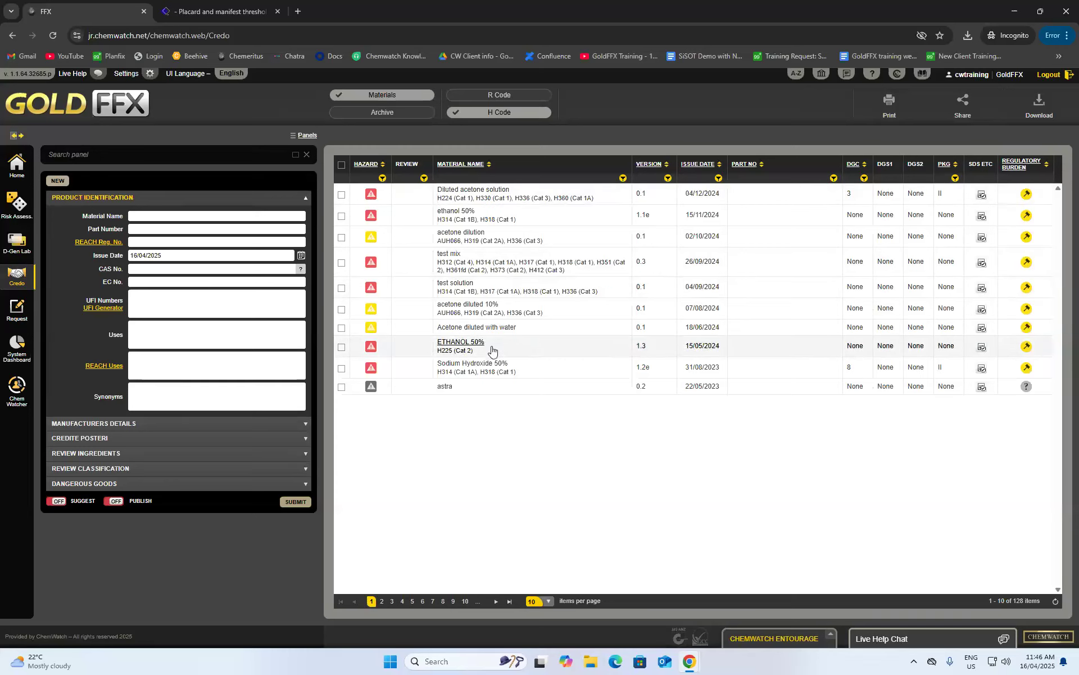
mouse_move(981, 373)
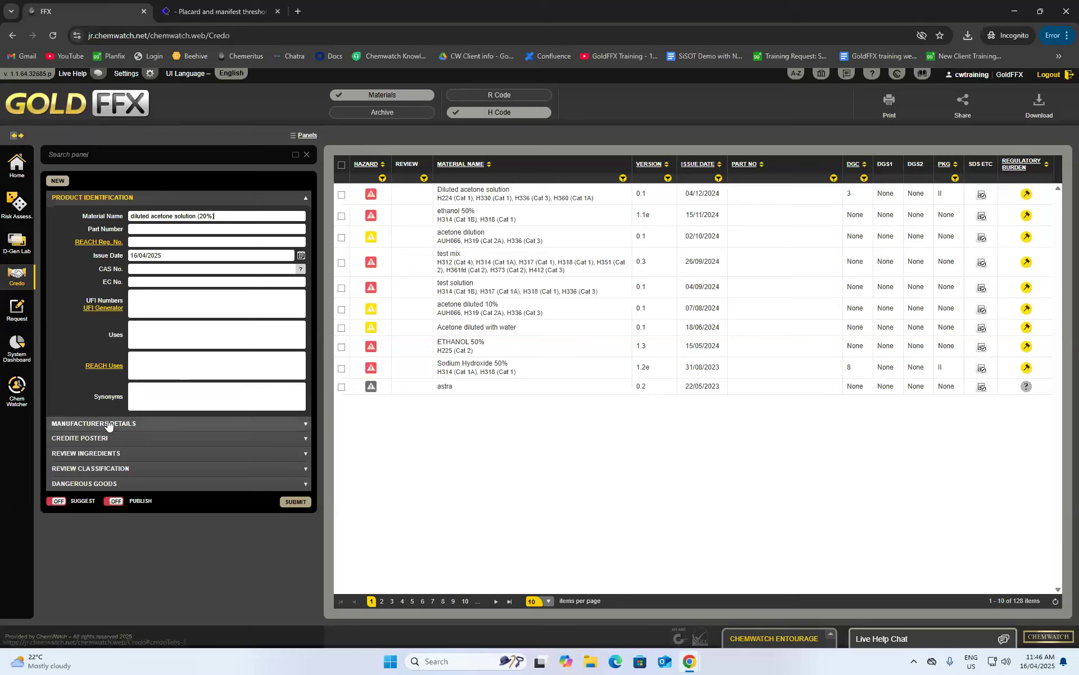
left_click(103, 426)
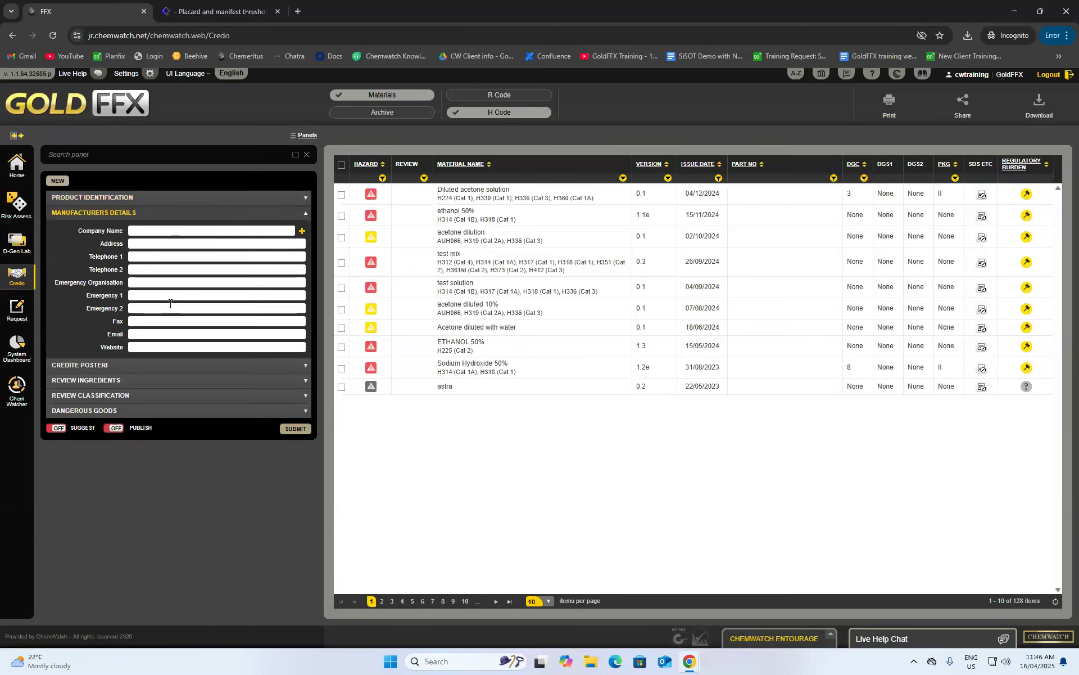
left_click(94, 366)
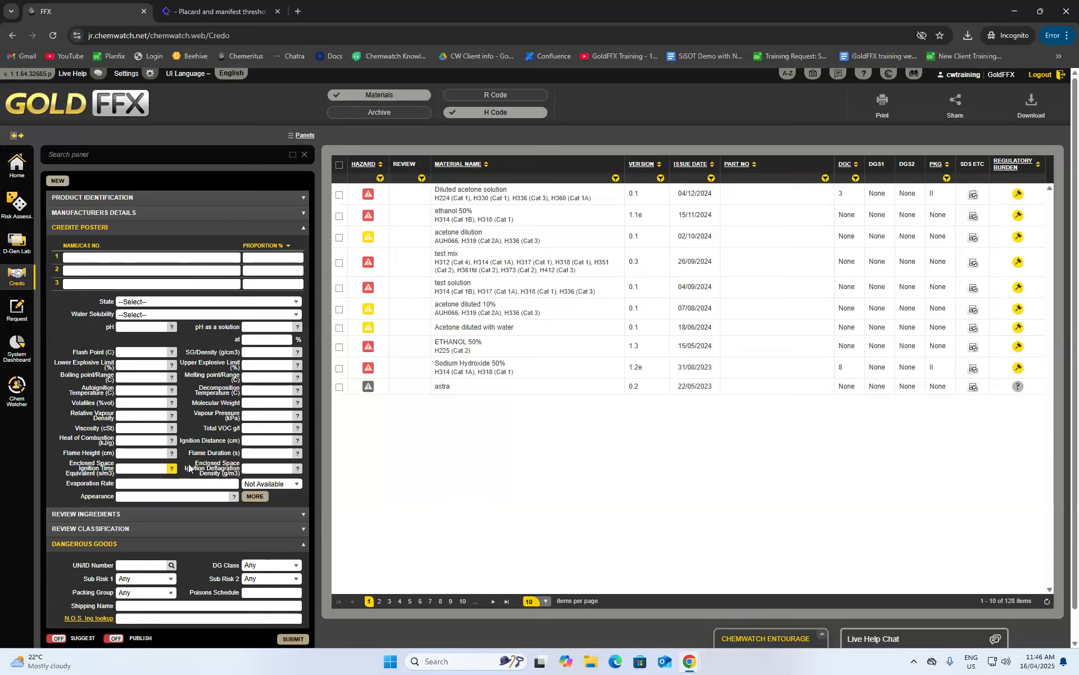
scroll(152, 332, "down", 1)
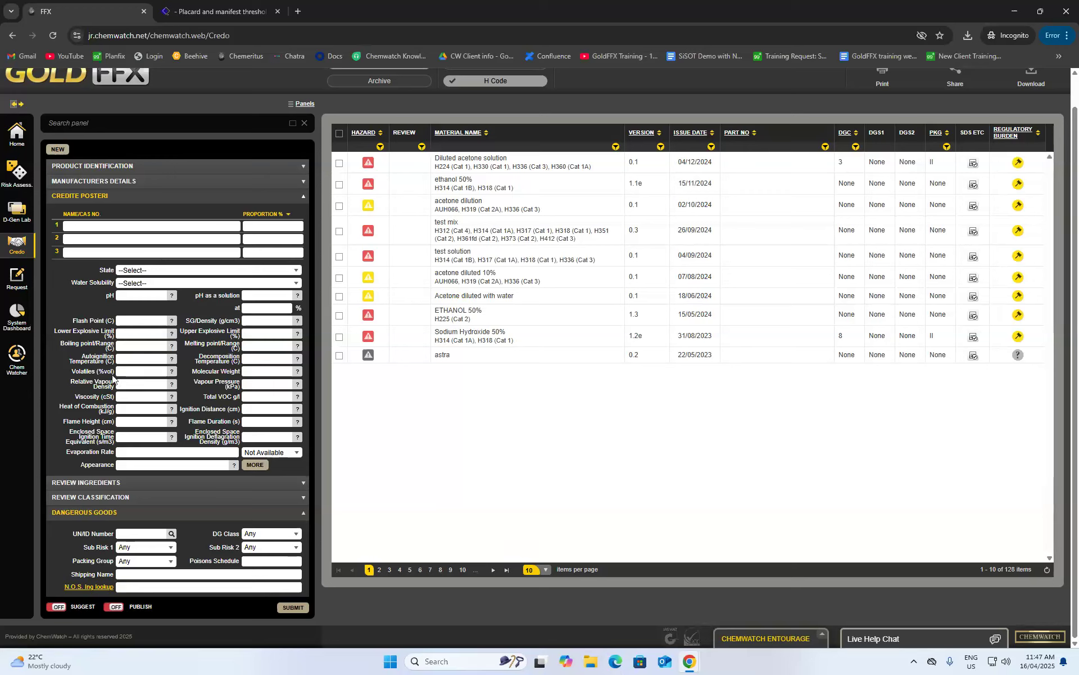
- Add the ingredients acetone at 20 and water at 80
left_click(86, 226)
type("acetone")
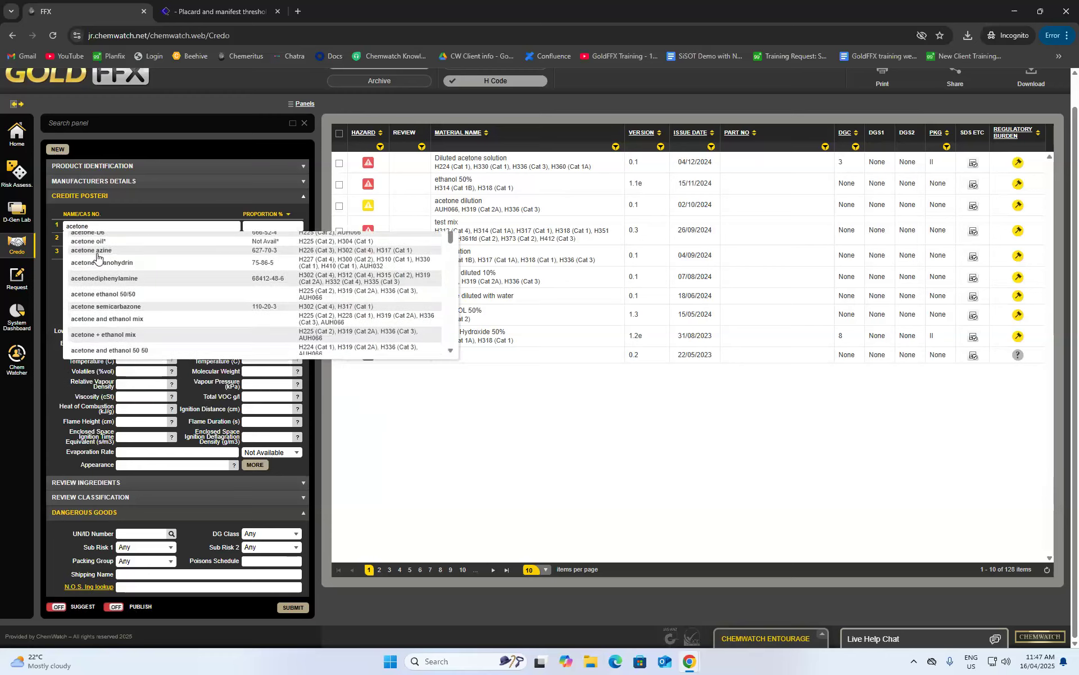
left_click(97, 257)
left_click(272, 225)
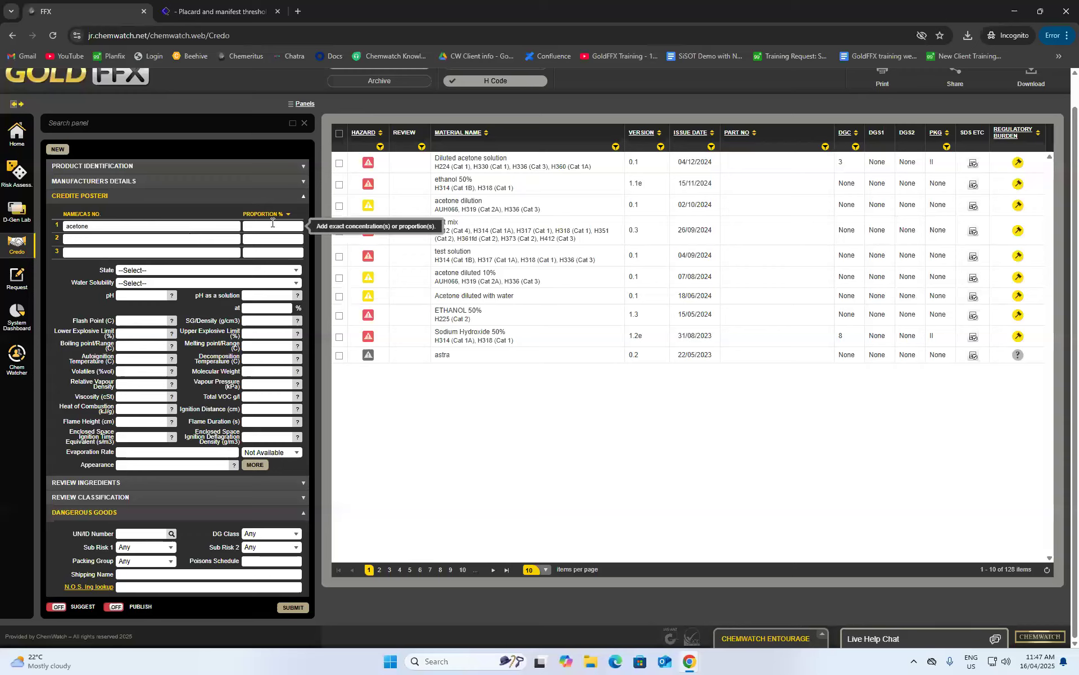
type("water")
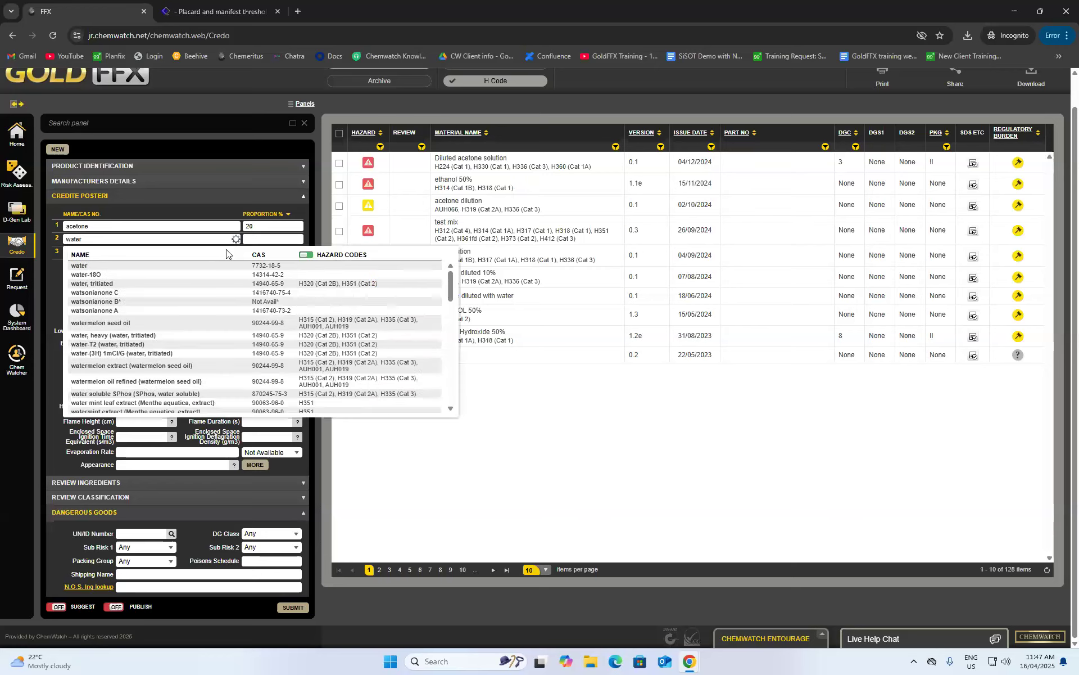
left_click(145, 266)
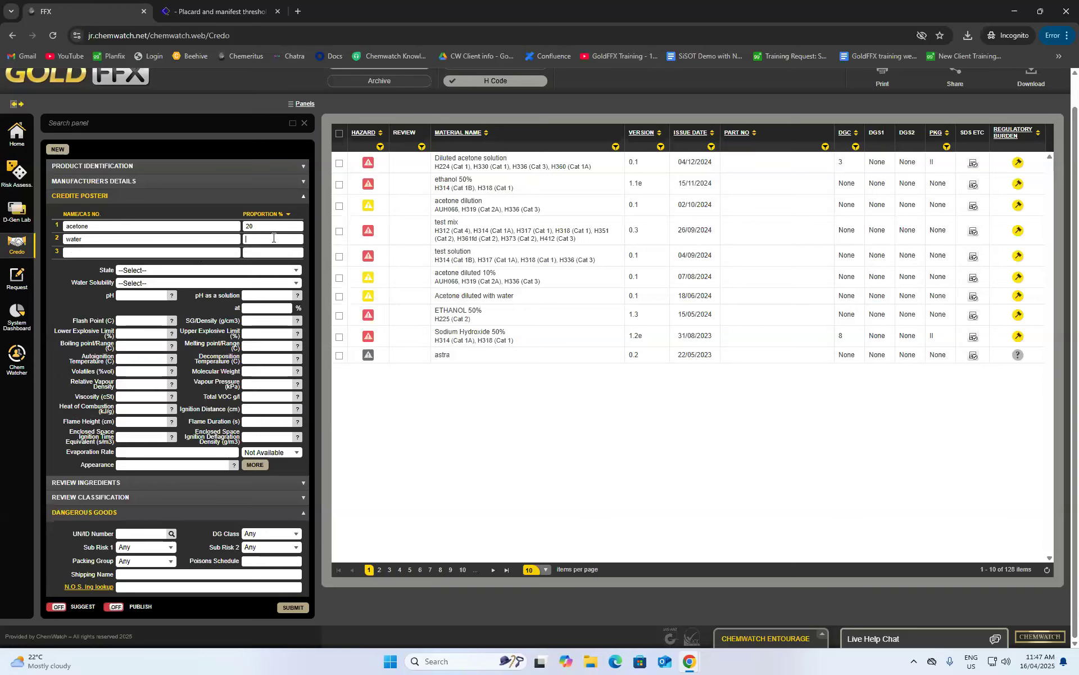
key("Tab")
type("80")
- Set the state to Liquid, water solubility to Miscible, and pH to 6-7.0
left_click(139, 267)
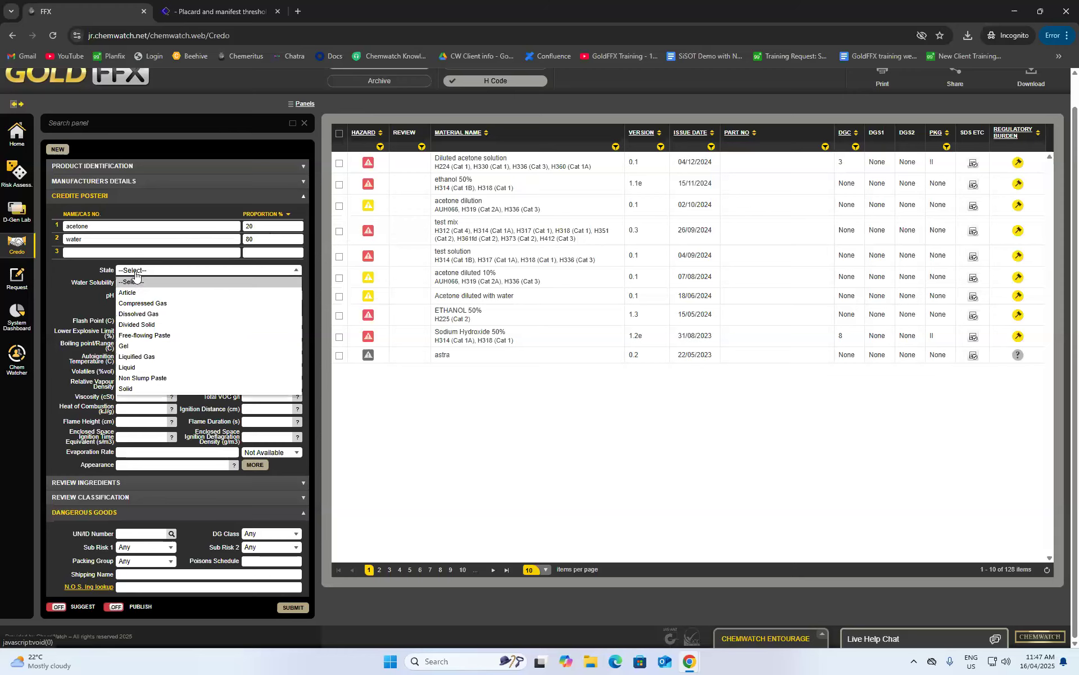
left_click(144, 372)
left_click(151, 283)
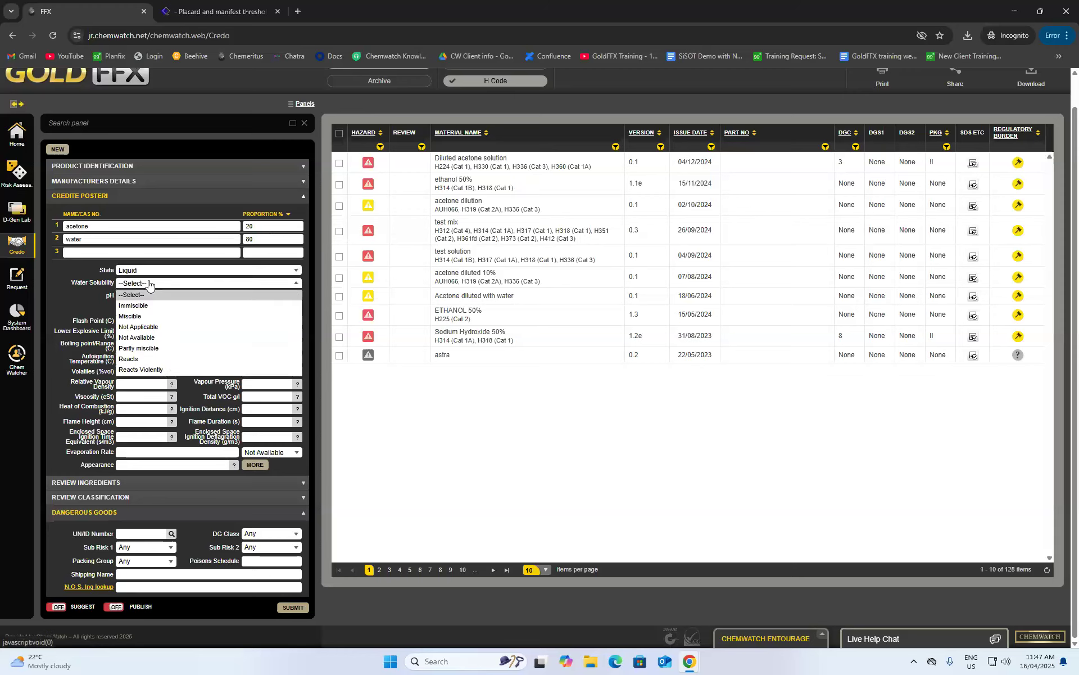
left_click(145, 319)
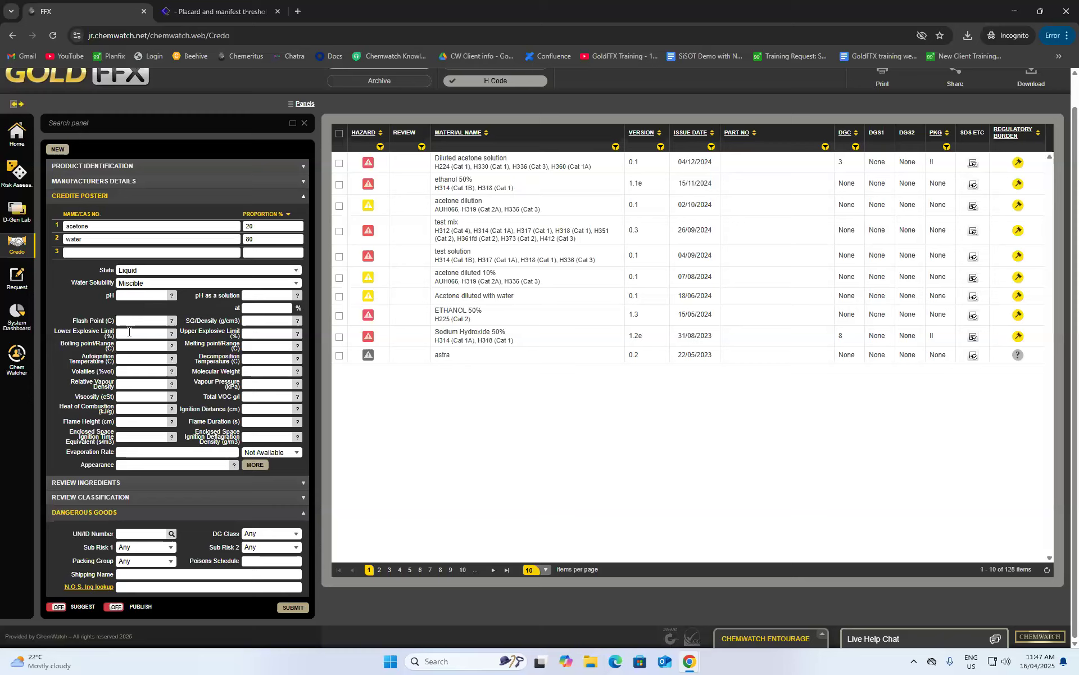
left_click(125, 296)
- Review the ingredients' hazard codes, toggling Sanitised View, then open the generated classification
left_click(137, 482)
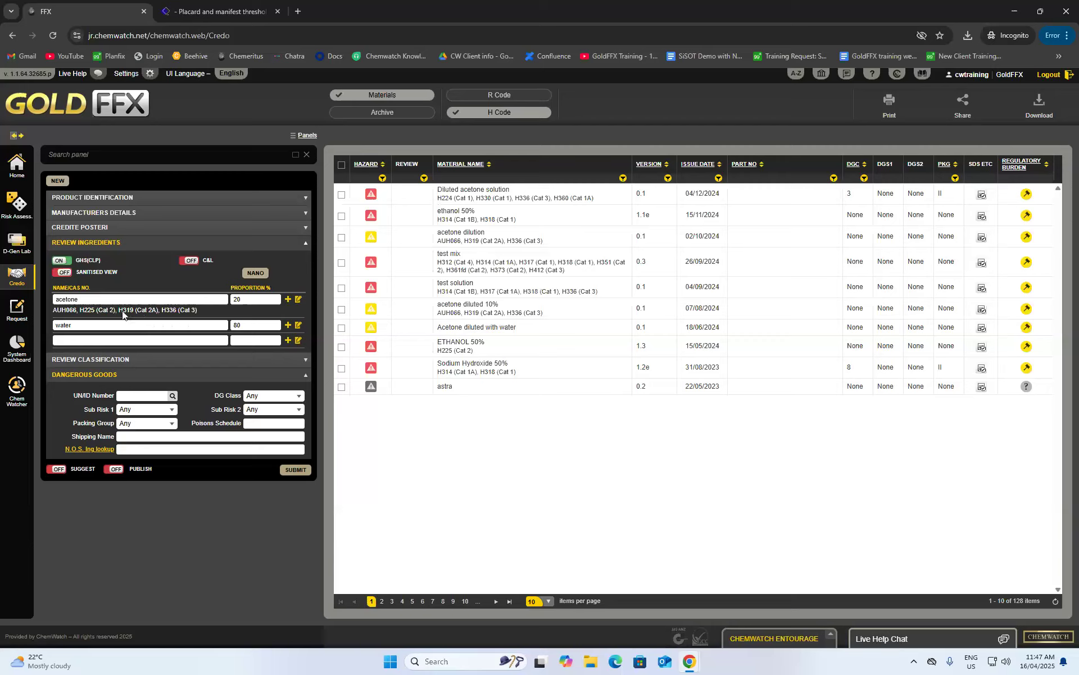
left_click(62, 273)
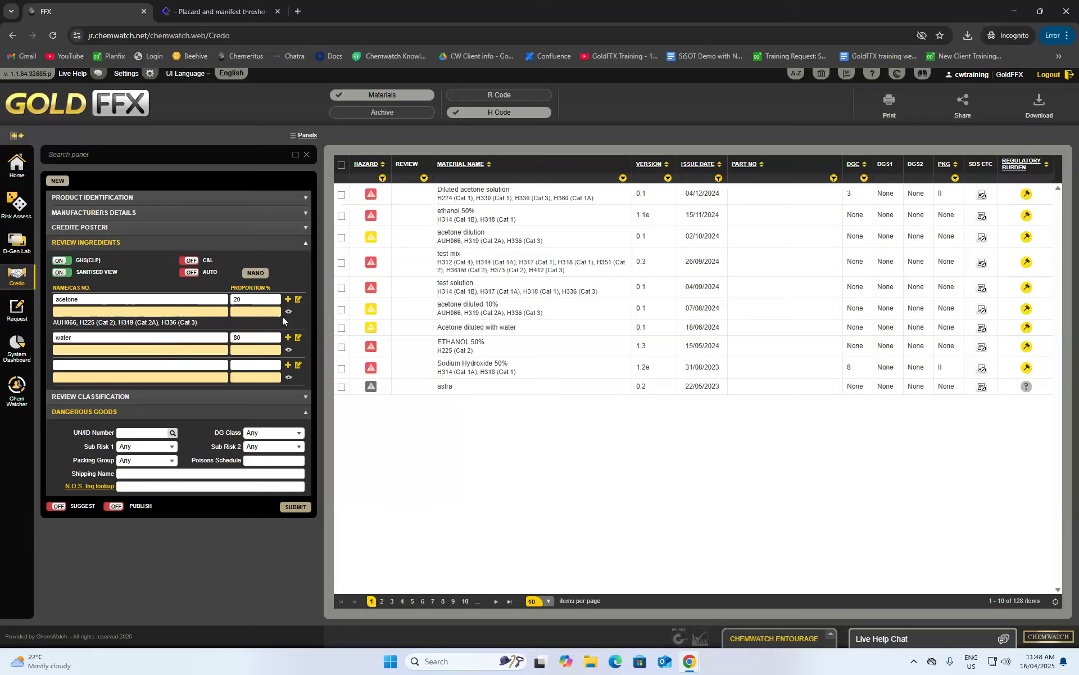
left_click(62, 272)
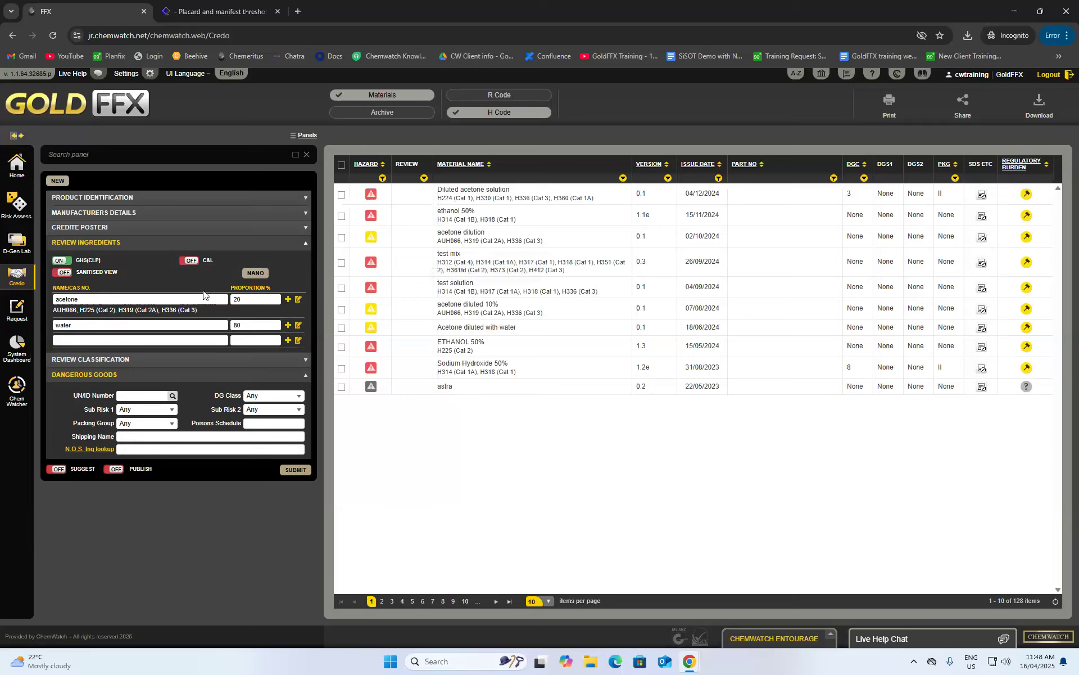
left_click(93, 360)
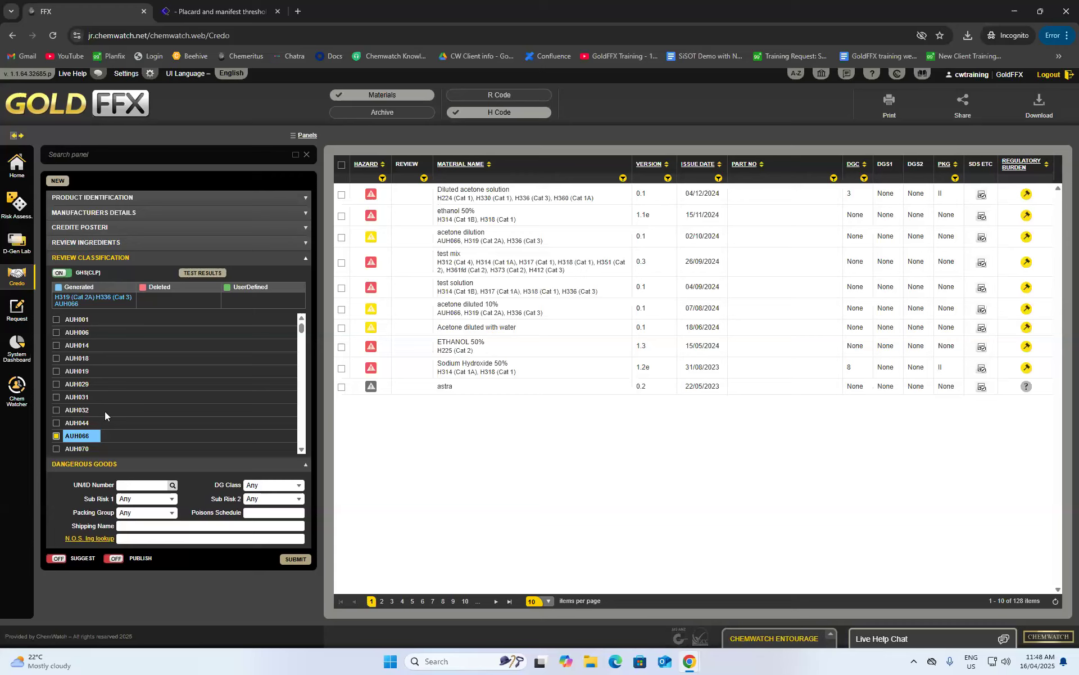
- Delete H319 from the classification and add user-defined H301, H312 and H331 (Cat 3)
scroll(92, 365, "down", 10)
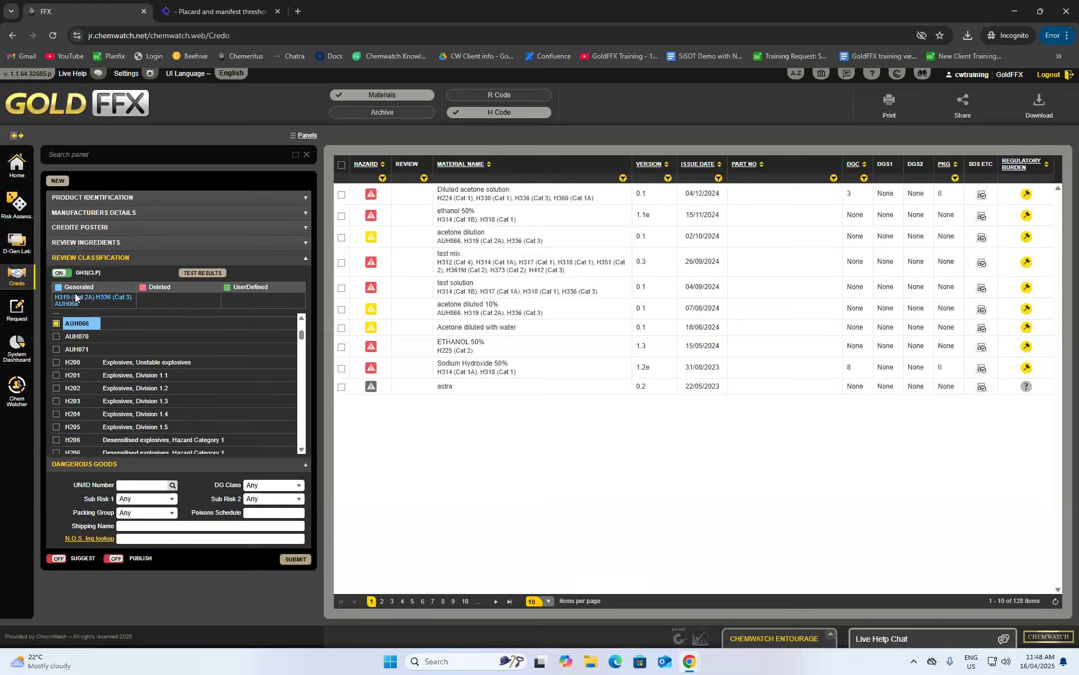
scroll(103, 360, "up", 8)
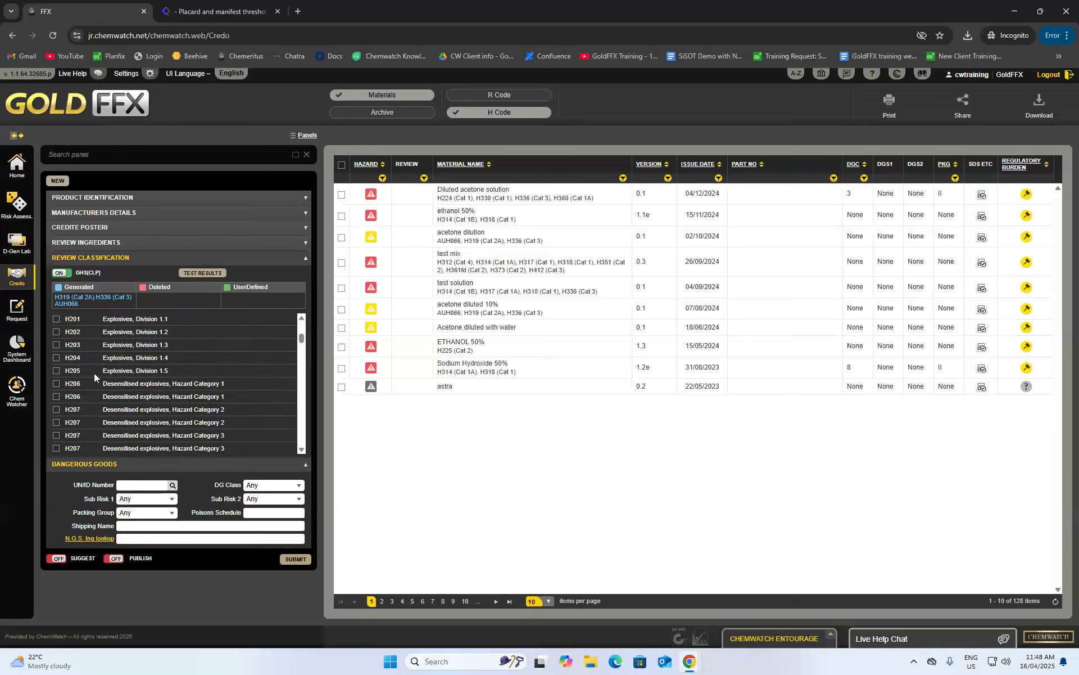
scroll(73, 384, "down", 10)
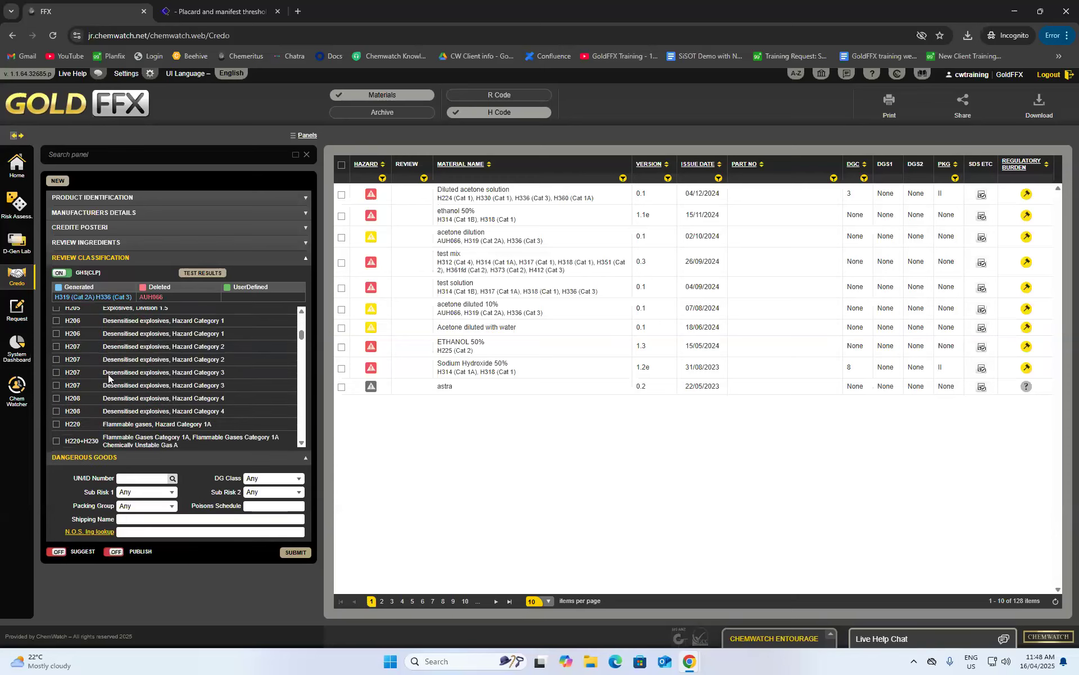
scroll(98, 382, "down", 5)
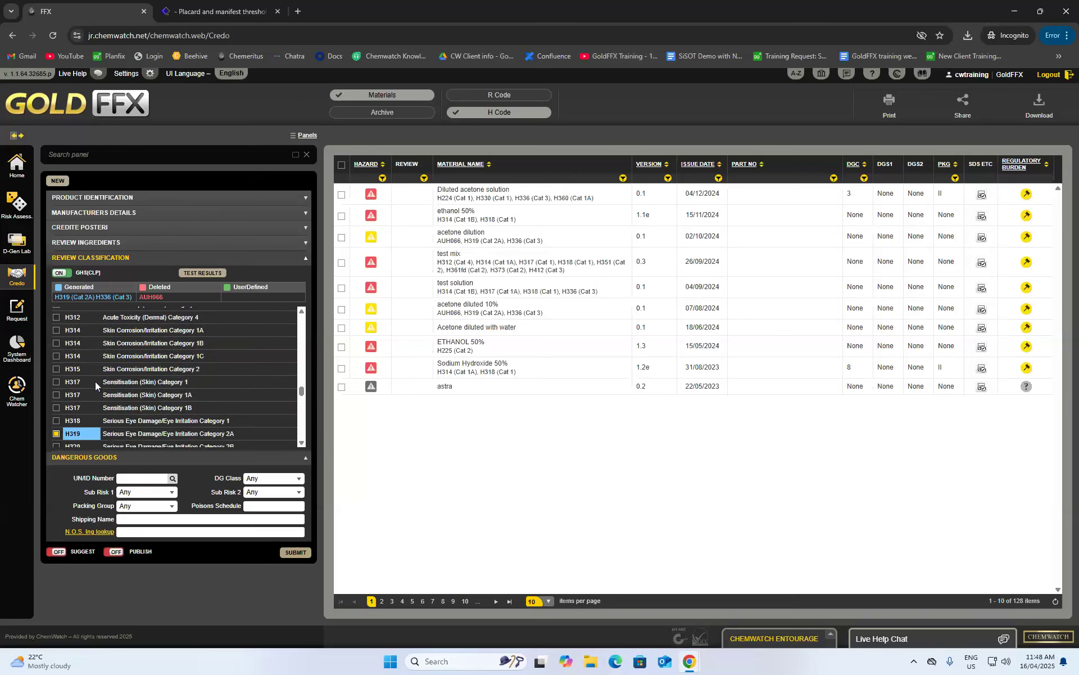
left_click(57, 326)
scroll(76, 360, "up", 4)
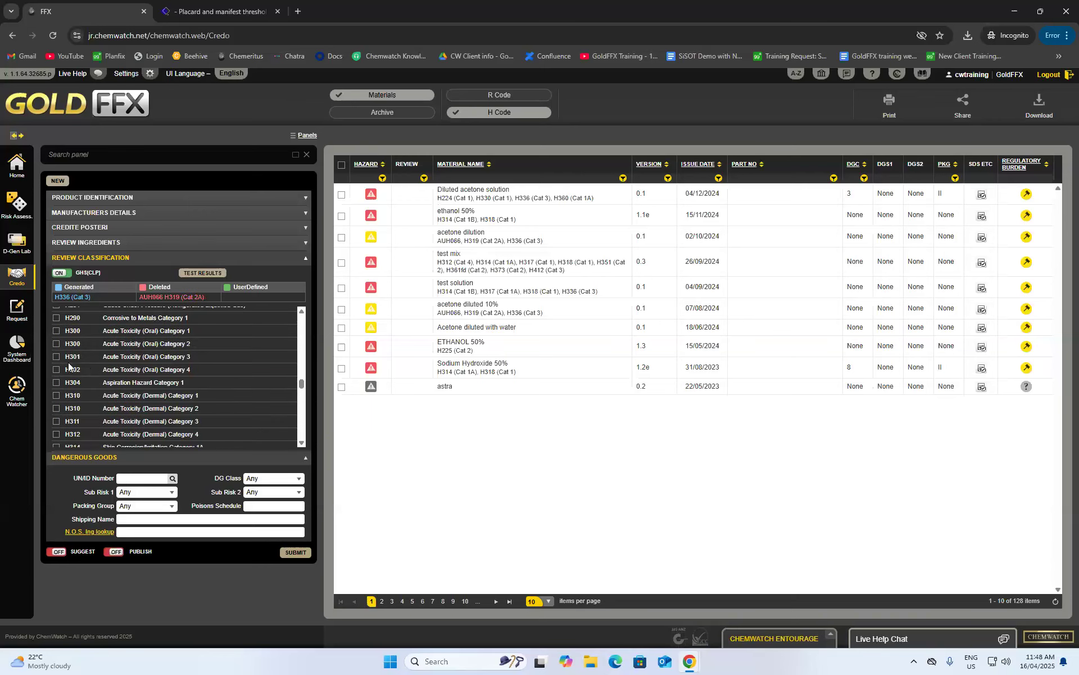
left_click(57, 358)
scroll(63, 376, "down", 2)
left_click(57, 377)
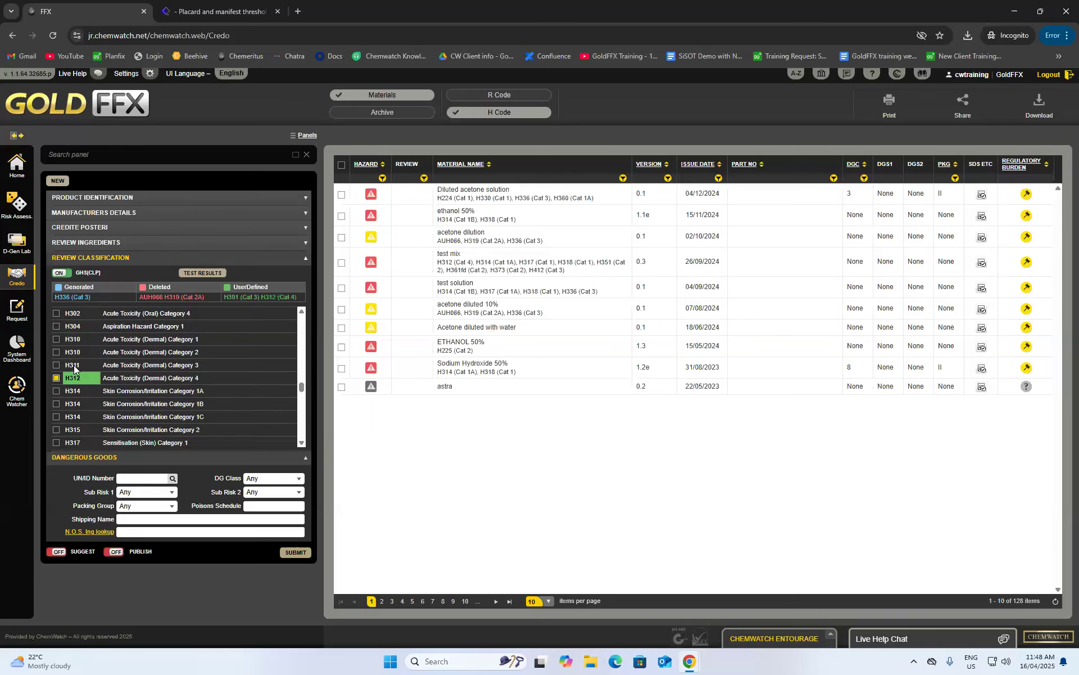
scroll(170, 326, "down", 7)
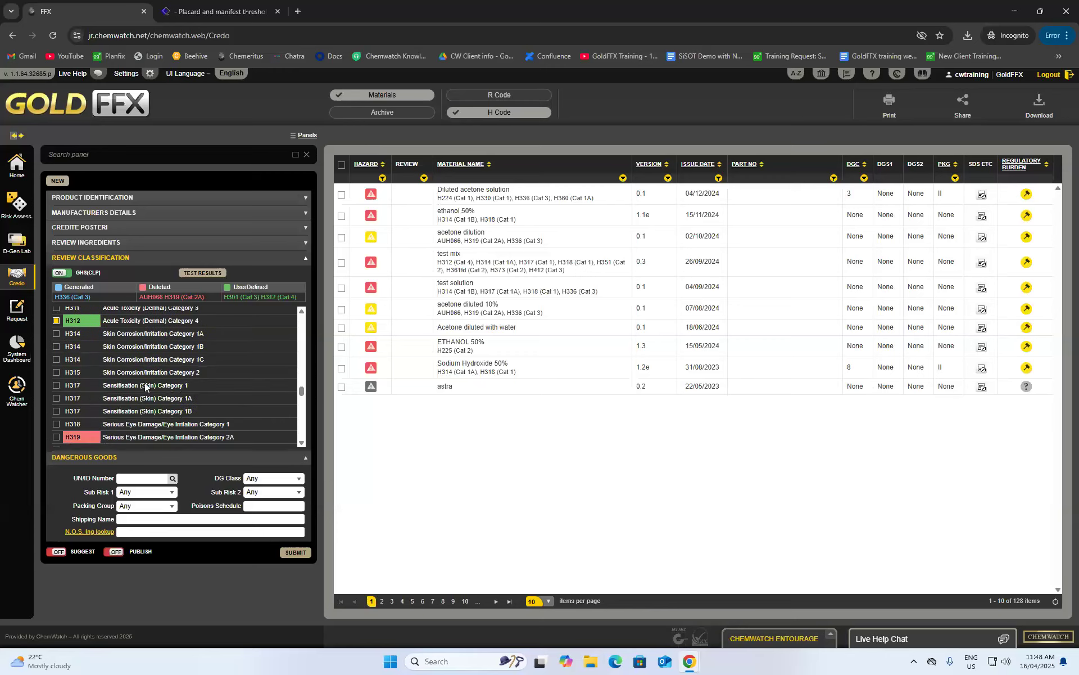
left_click(56, 377)
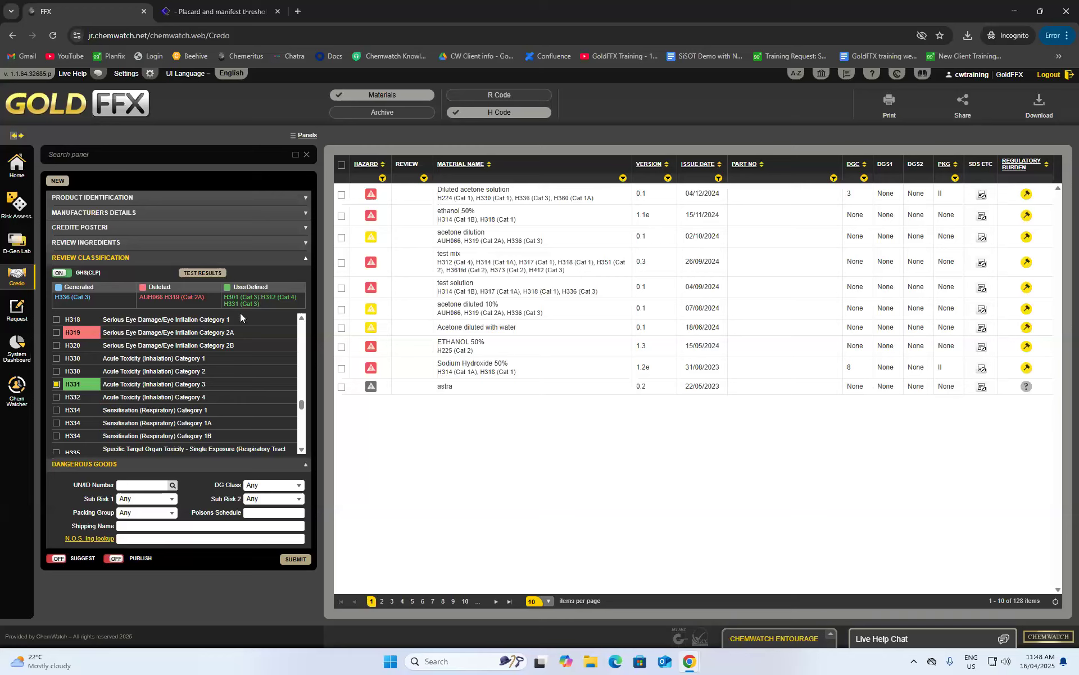
scroll(217, 343, "down", 1)
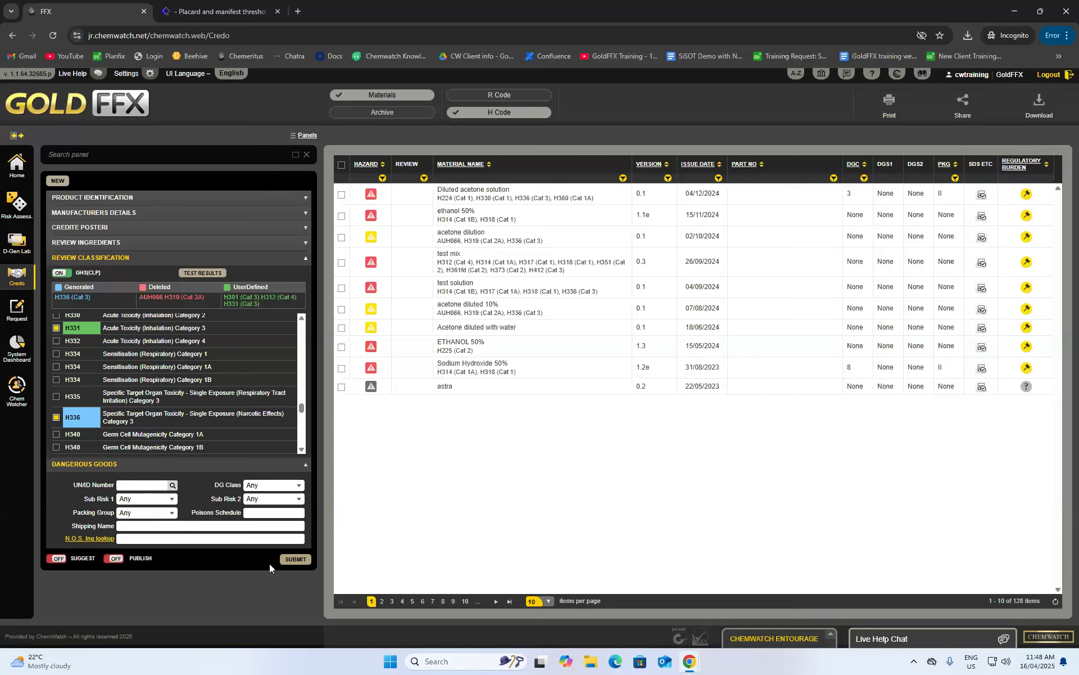
- Submit diluted acetone solution (20%), look through its Mini SDS, and go back to the materials list
left_click(288, 560)
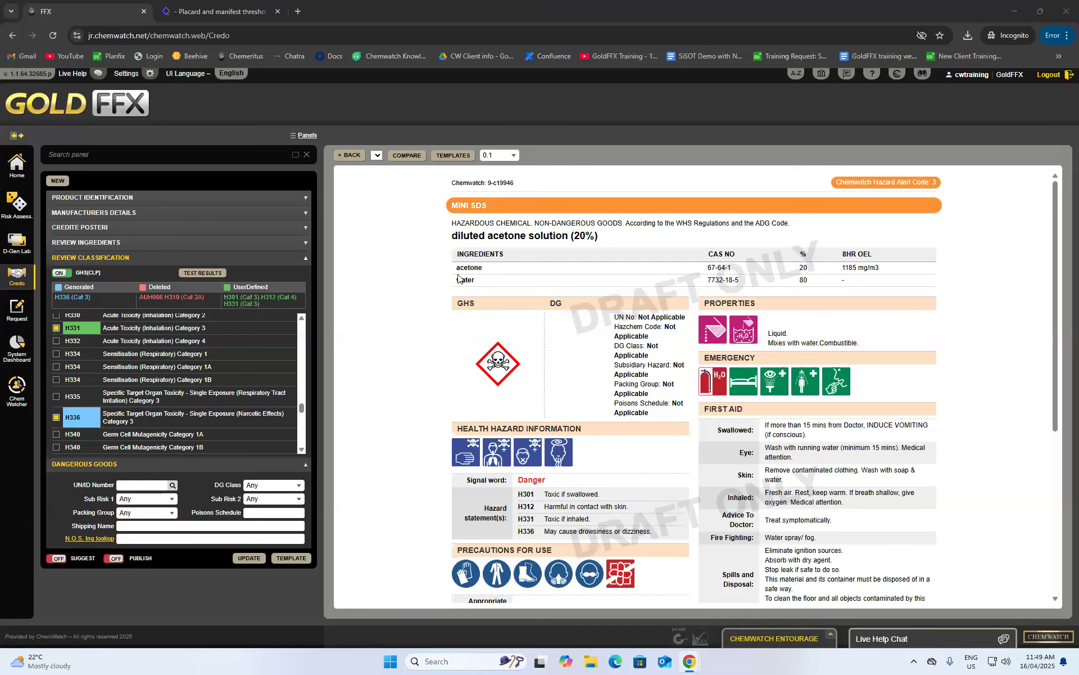
scroll(499, 306, "down", 2)
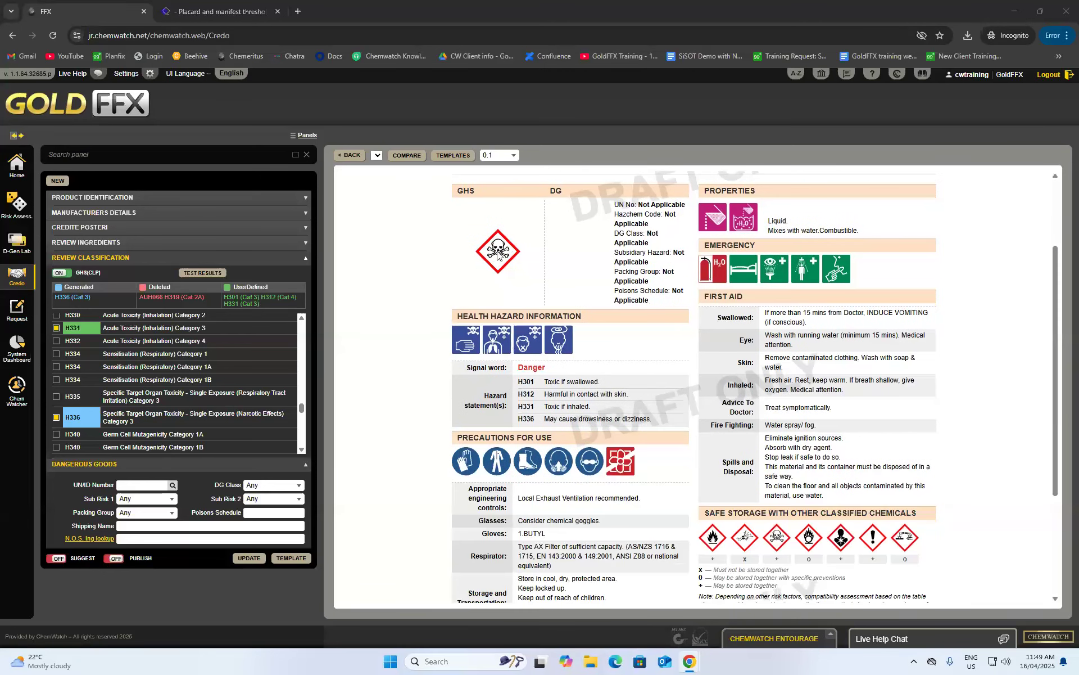
scroll(498, 254, "up", 1)
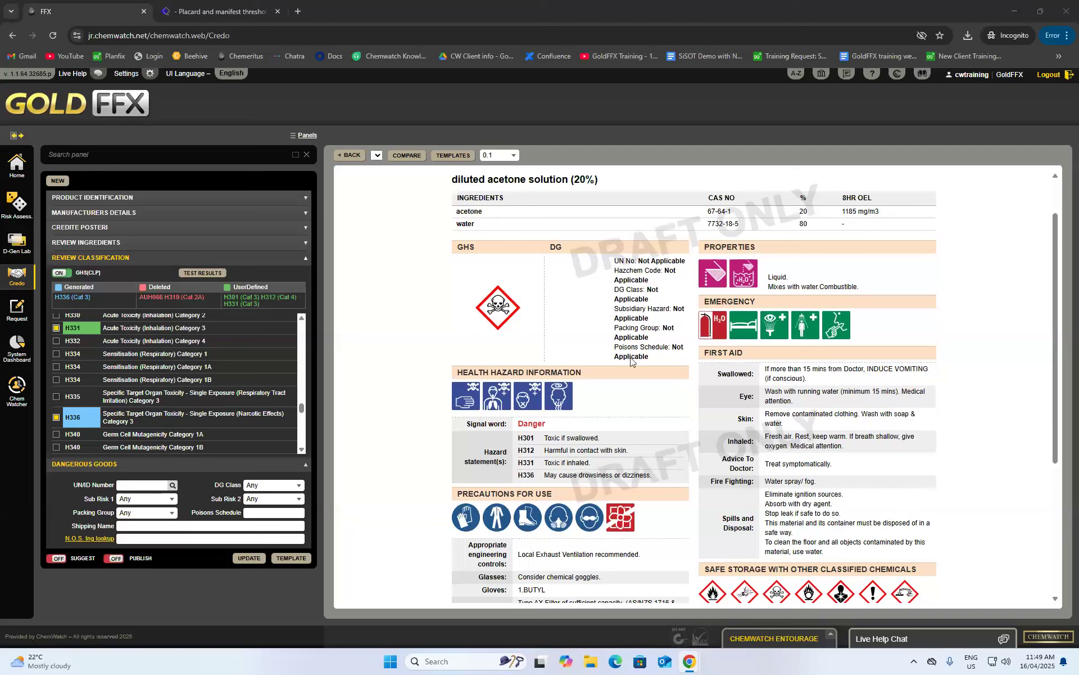
scroll(551, 402, "down", 2)
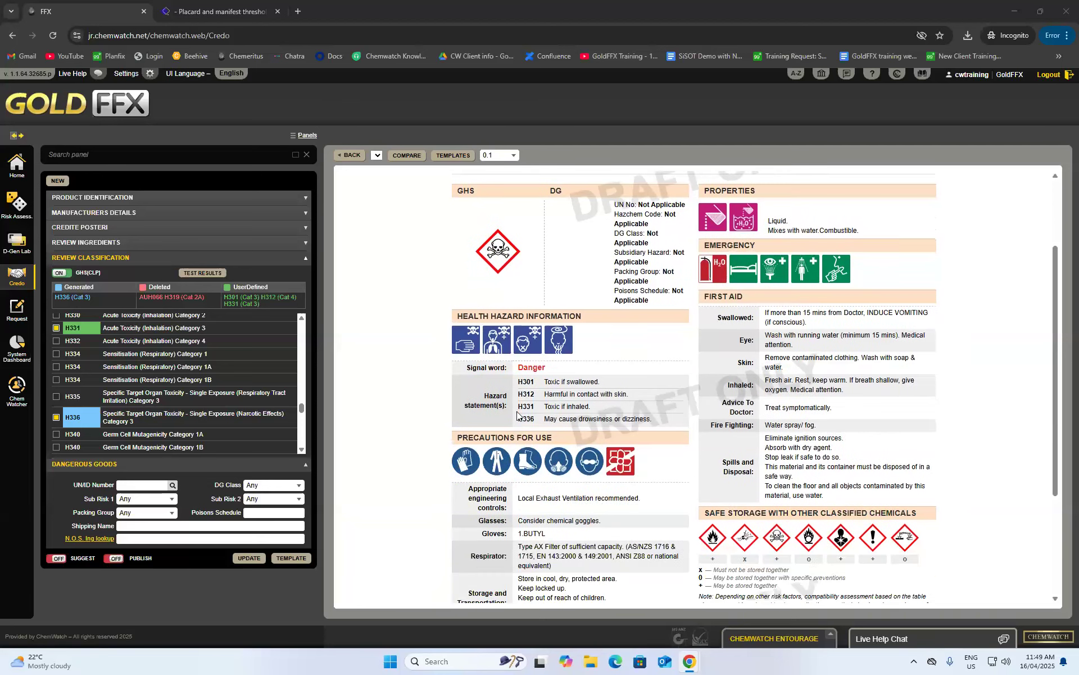
left_click(556, 341)
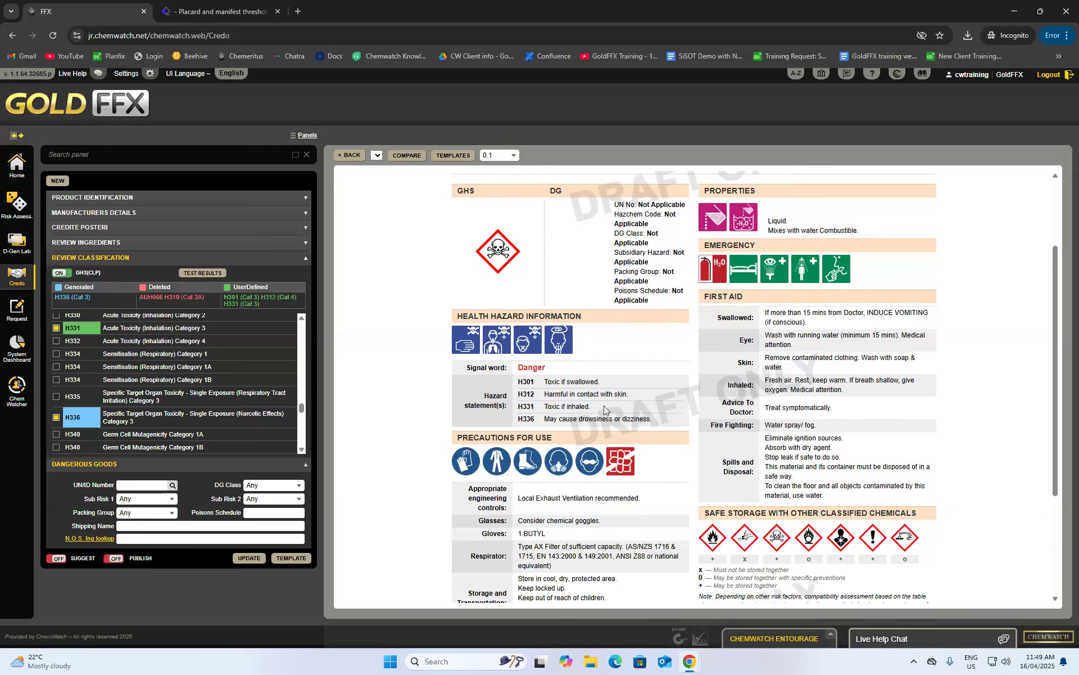
scroll(611, 409, "down", 2)
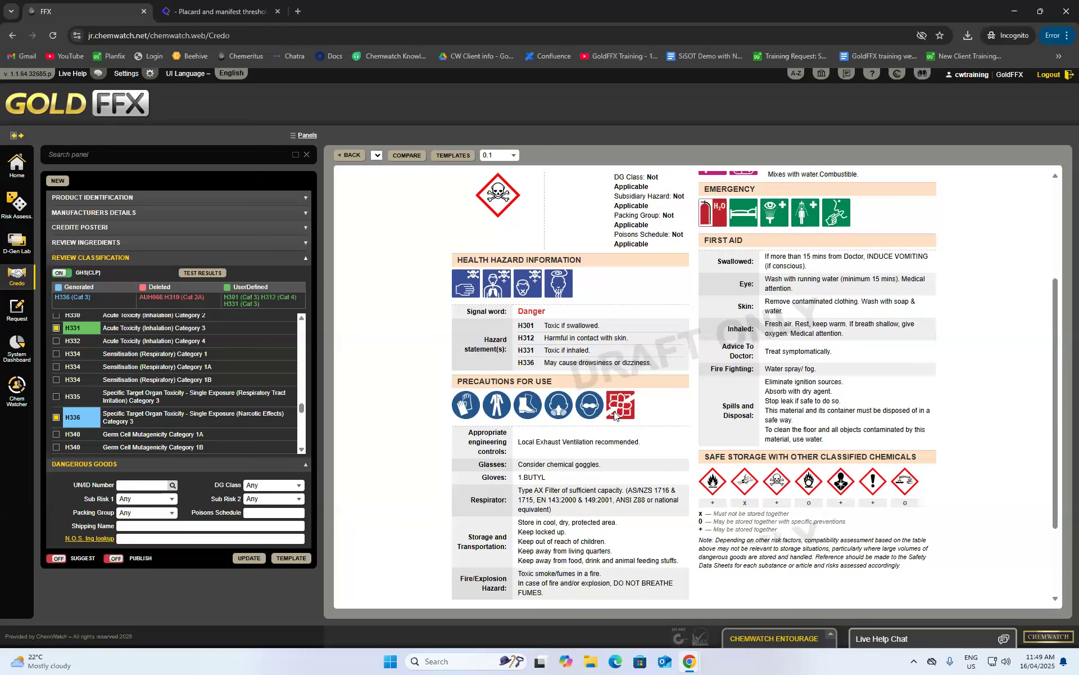
scroll(514, 372, "down", 2)
scroll(616, 318, "up", 3)
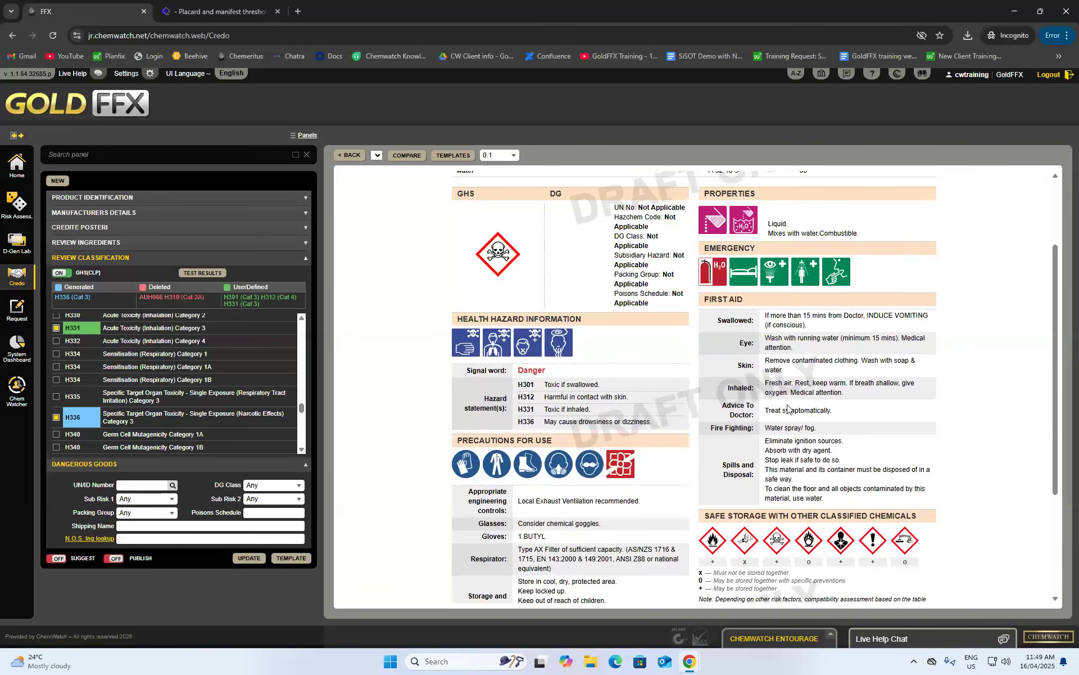
scroll(787, 408, "down", 2)
scroll(812, 436, "down", 3)
scroll(812, 436, "up", 4)
scroll(811, 436, "up", 3)
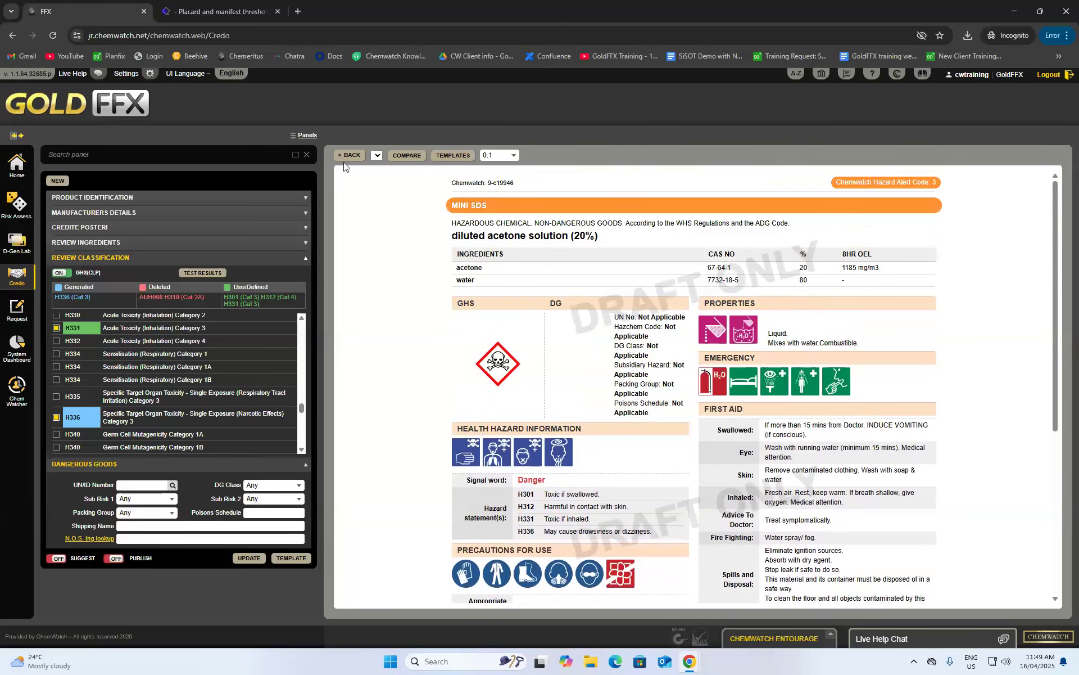
left_click(351, 155)
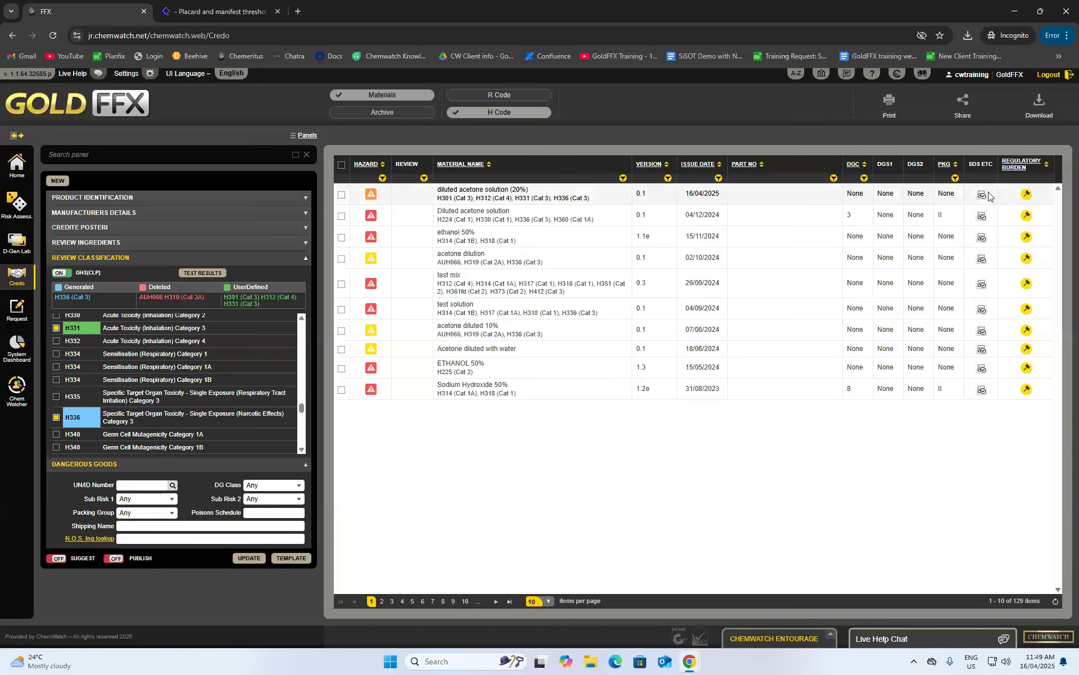
- View the material's label template gallery, then open its ingredients' List Of Concern
mouse_move(984, 197)
left_click(933, 192)
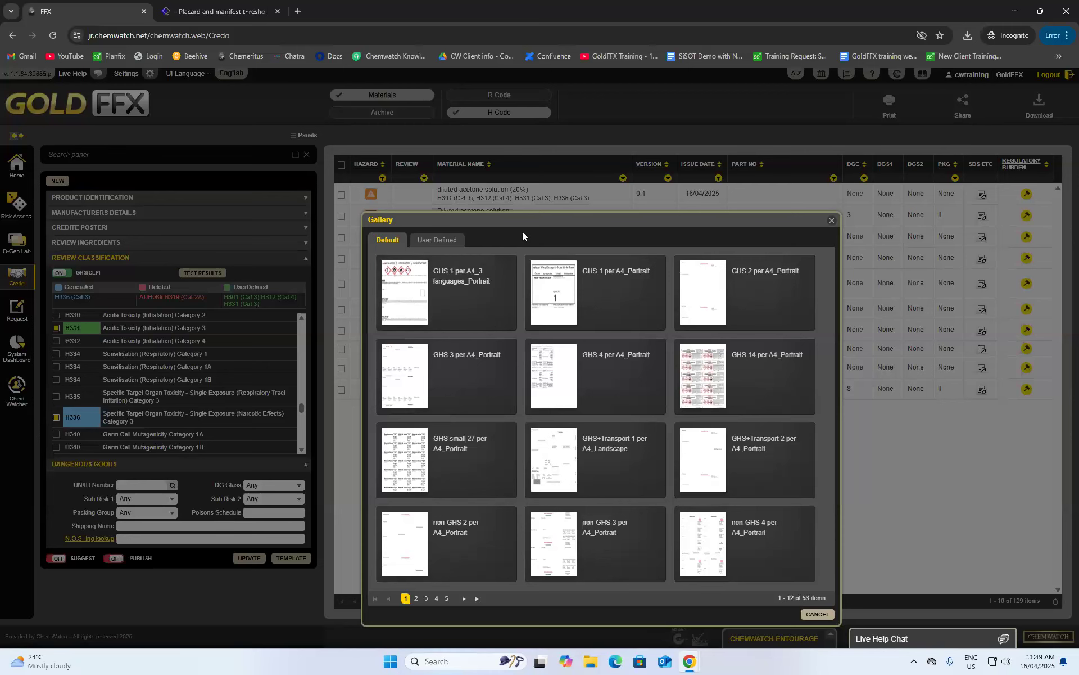
left_click(832, 220)
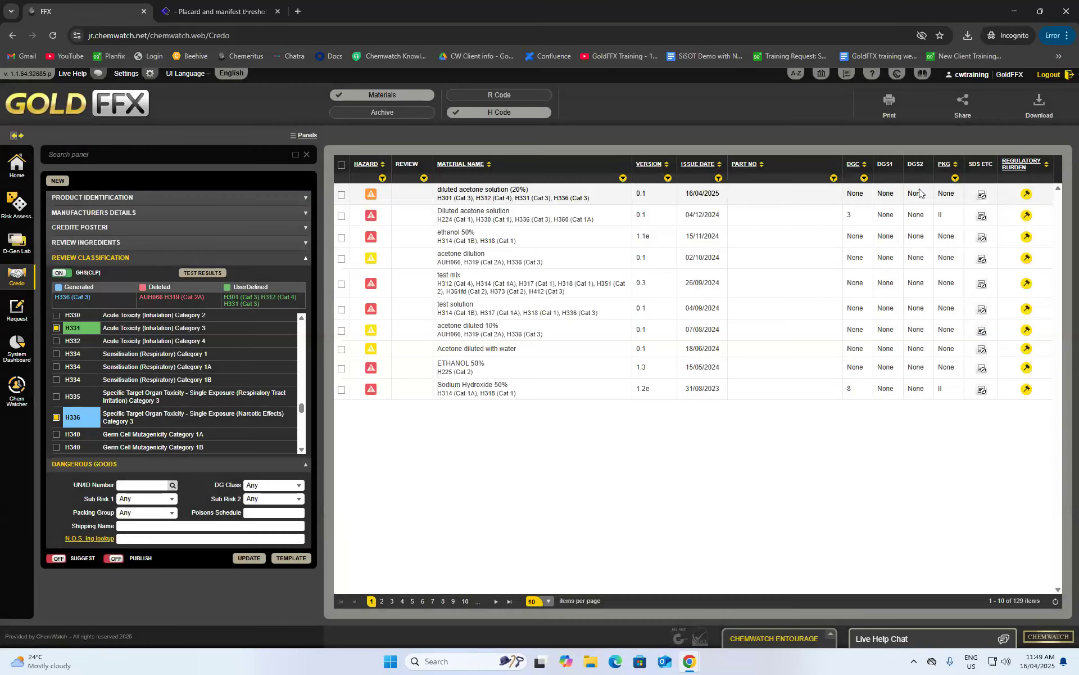
mouse_move(982, 196)
left_click(909, 194)
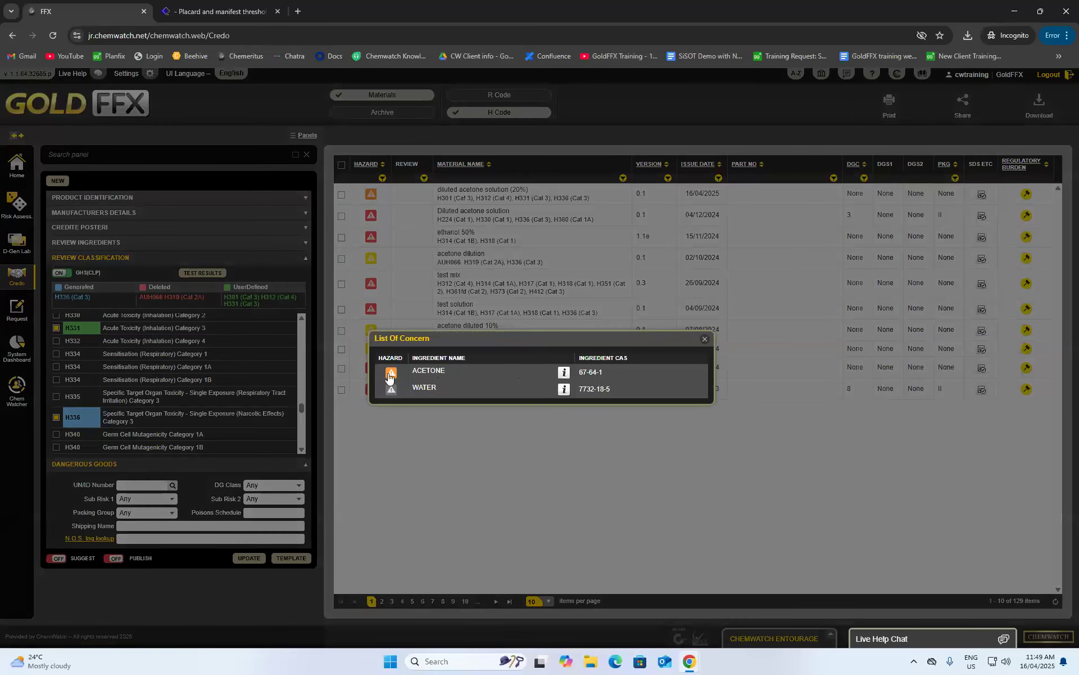
- Check acetone's lists of concern, close both List Of Concern dialogs, and return Home
left_click(564, 372)
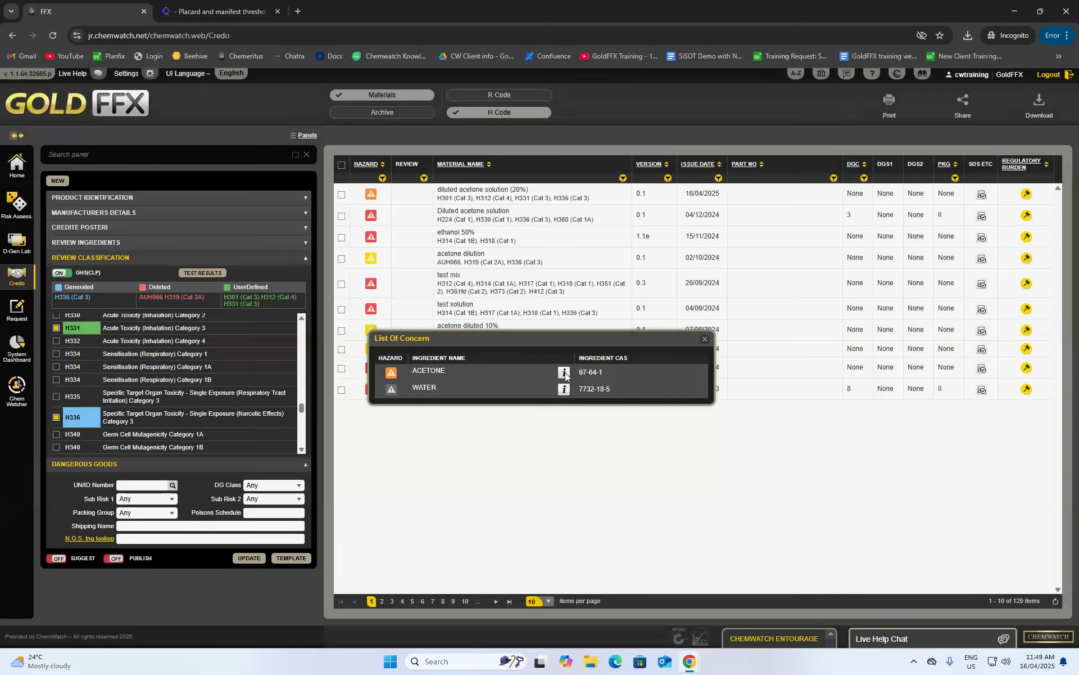
scroll(551, 256, "down", 12)
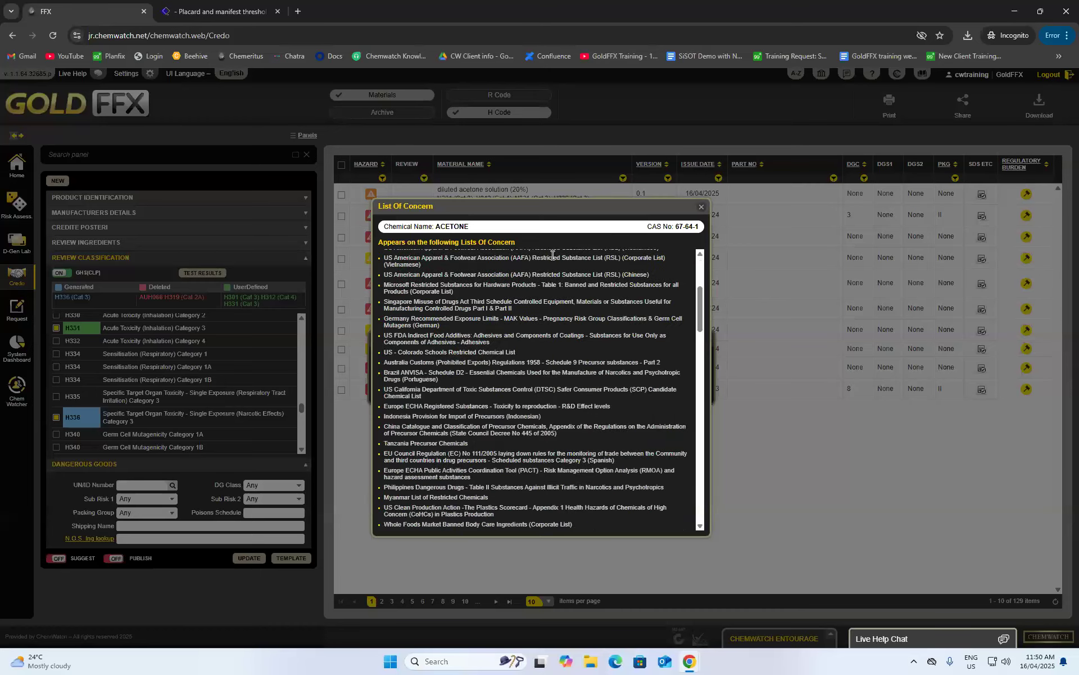
scroll(523, 292, "down", 10)
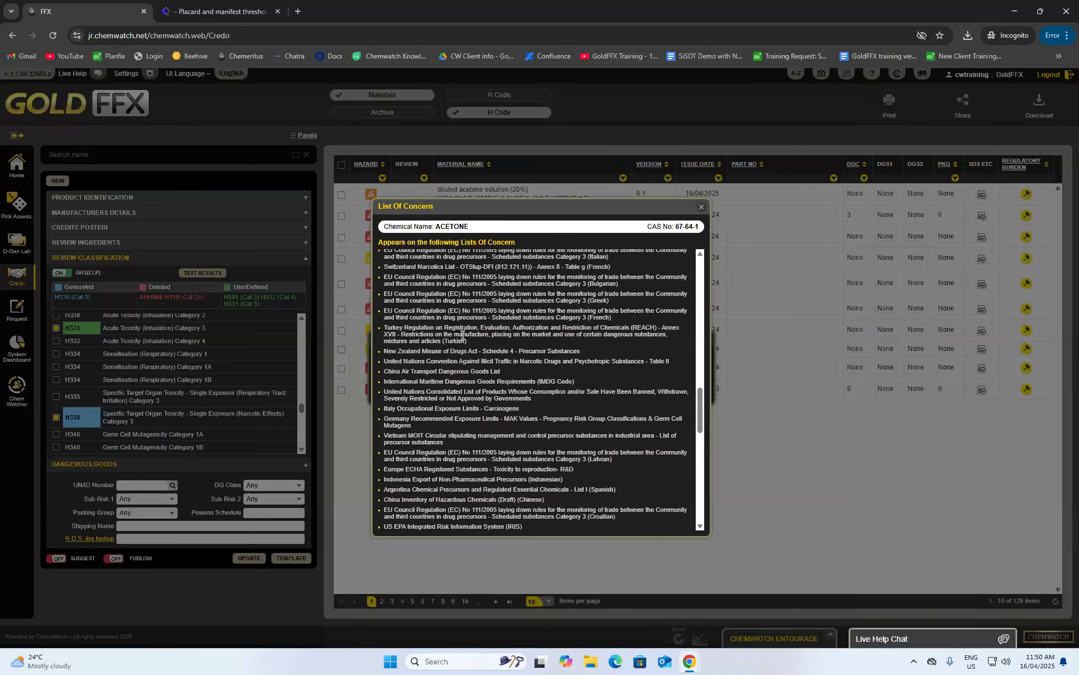
scroll(520, 383, "up", 10)
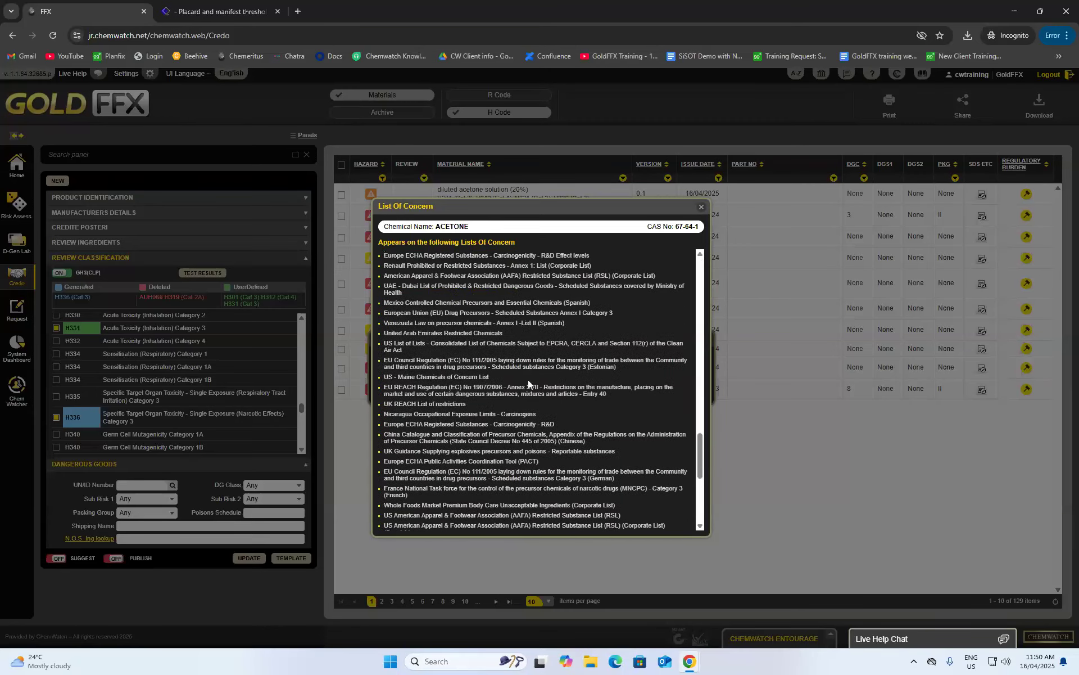
left_click(702, 208)
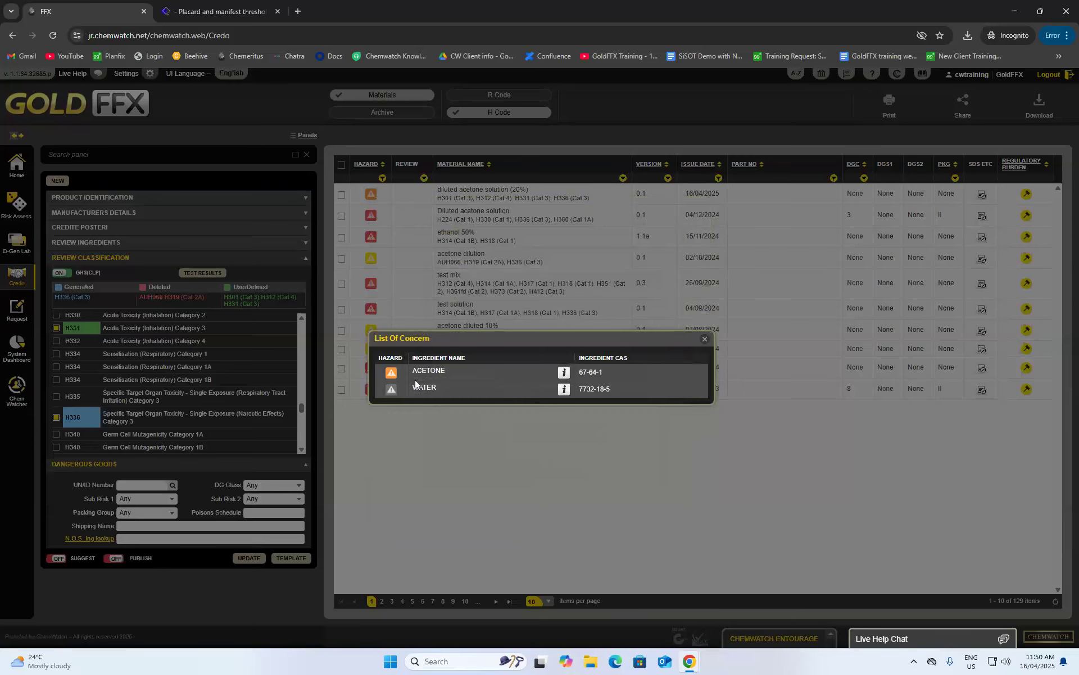
left_click(704, 340)
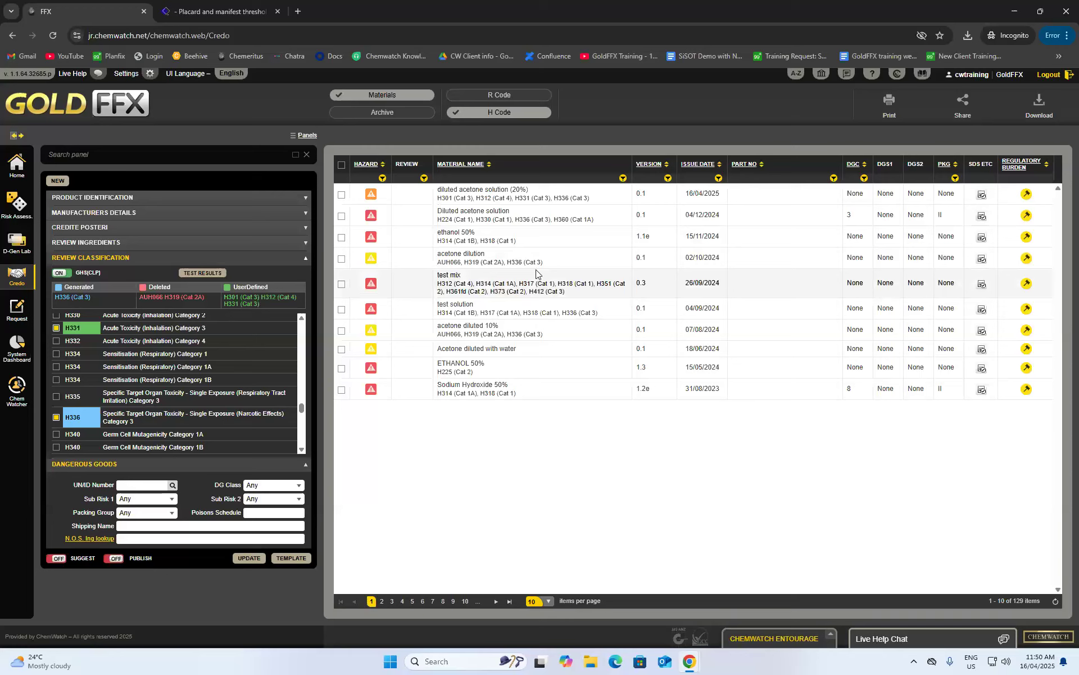
left_click(23, 169)
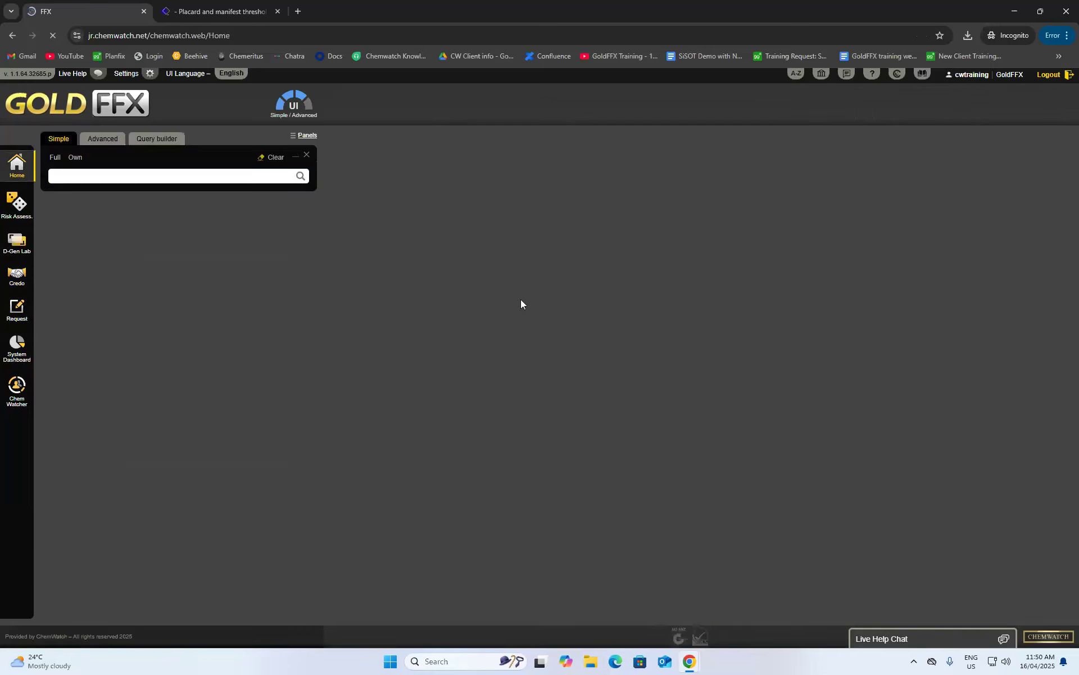
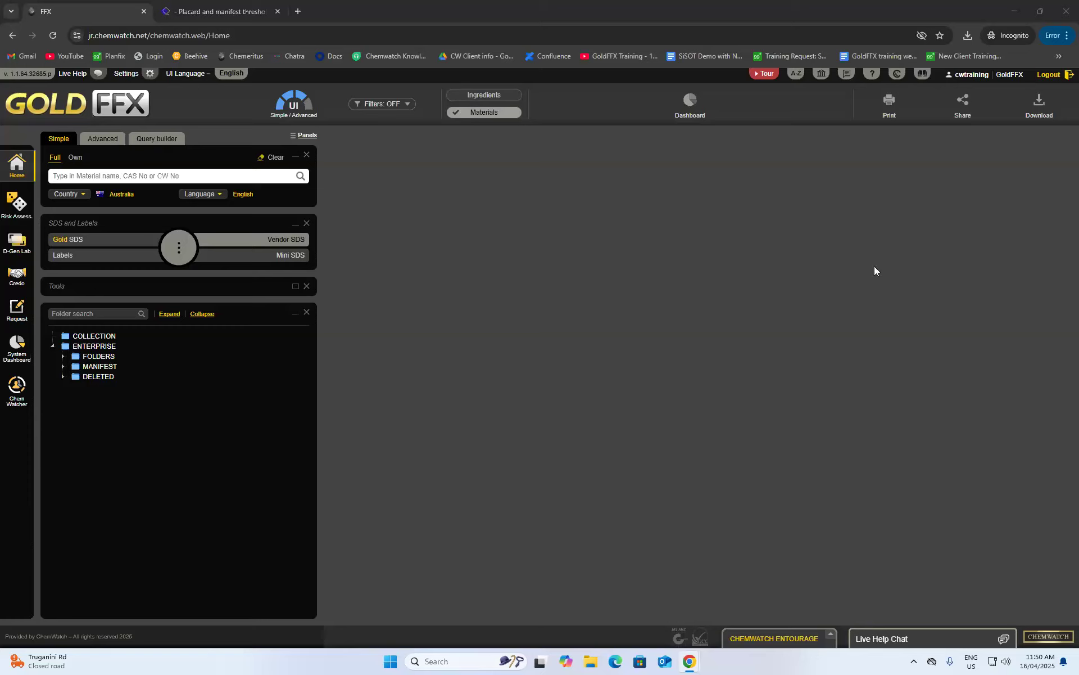
- Expand MANIFEST under ENTERPRISE to list 0SGS, Area 1 to Area 5 and Australia
left_click(63, 366)
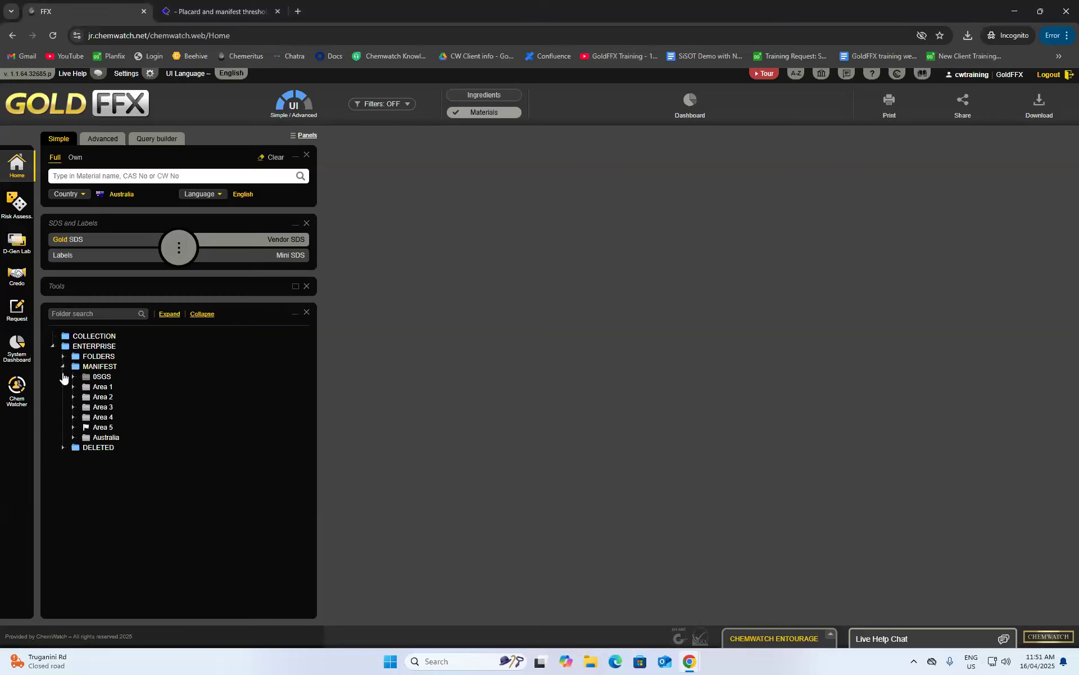